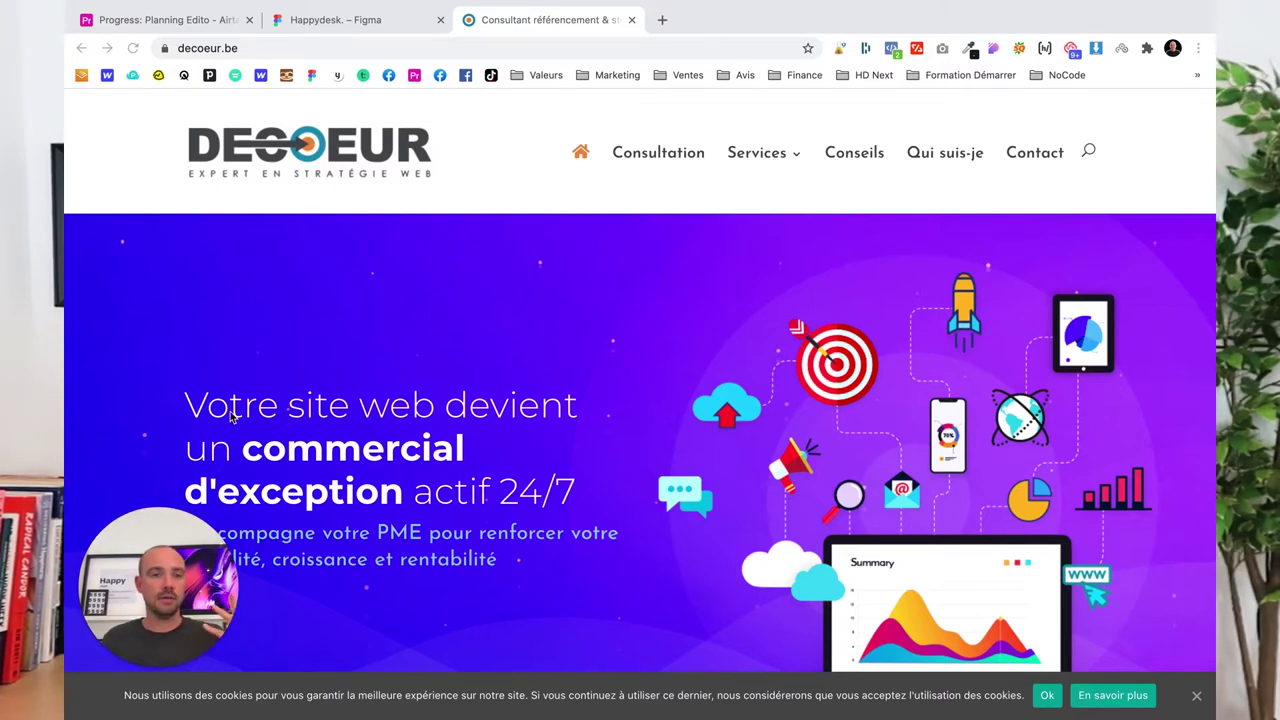
Dismiss the cookie notice and scroll down through the decoeur.be home page
left_click(1052, 704)
scroll(604, 476, "down", 2)
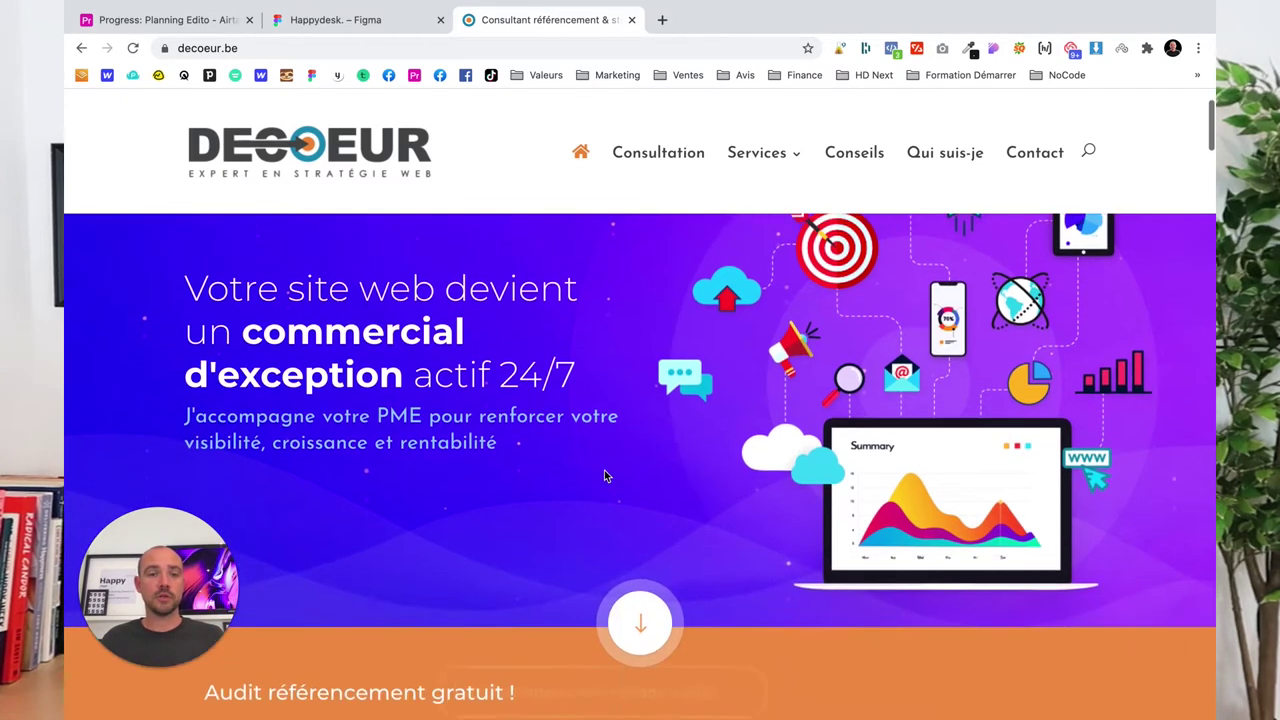
scroll(604, 476, "down", 2)
scroll(604, 476, "down", 2)
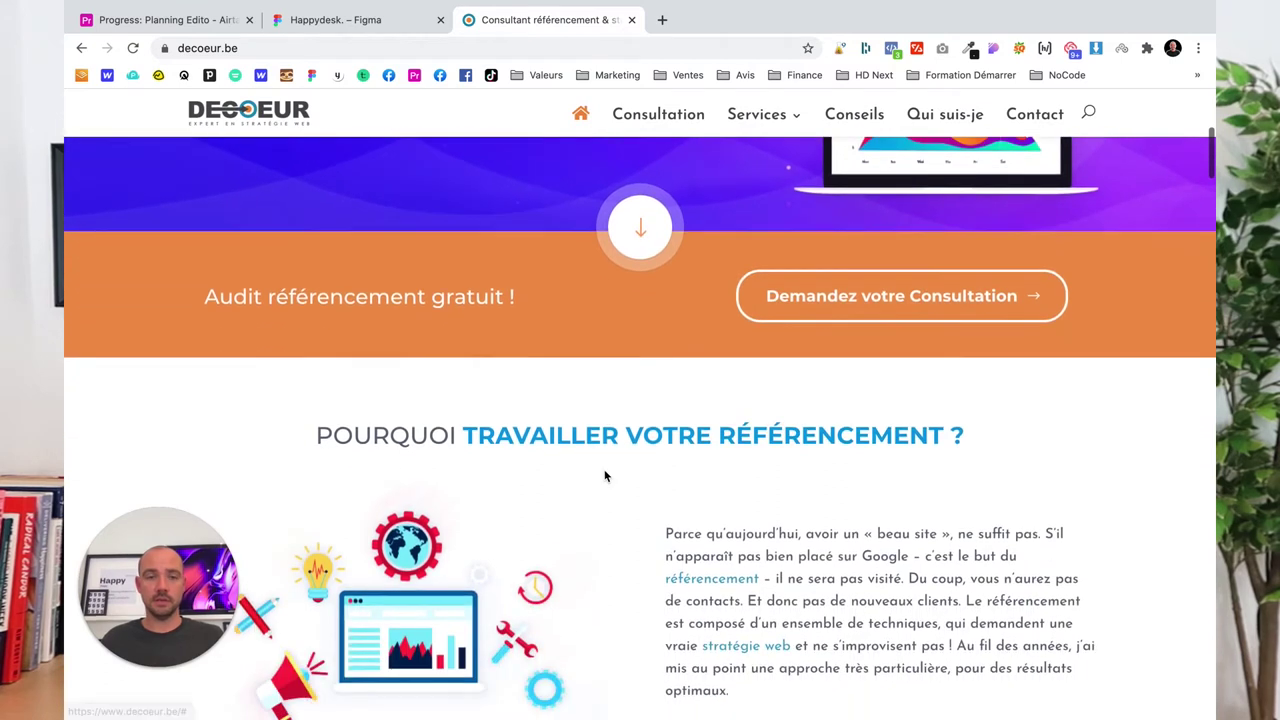
scroll(602, 476, "down", 2)
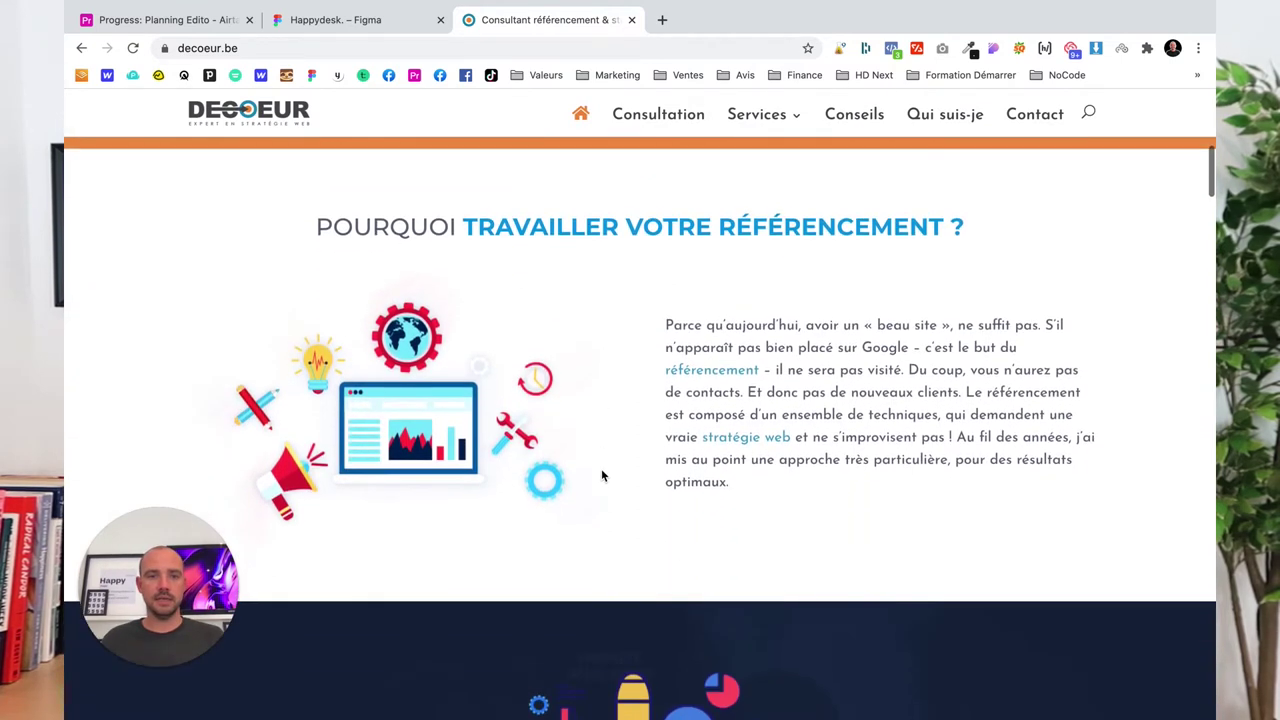
scroll(601, 476, "down", 2)
scroll(601, 476, "down", 2)
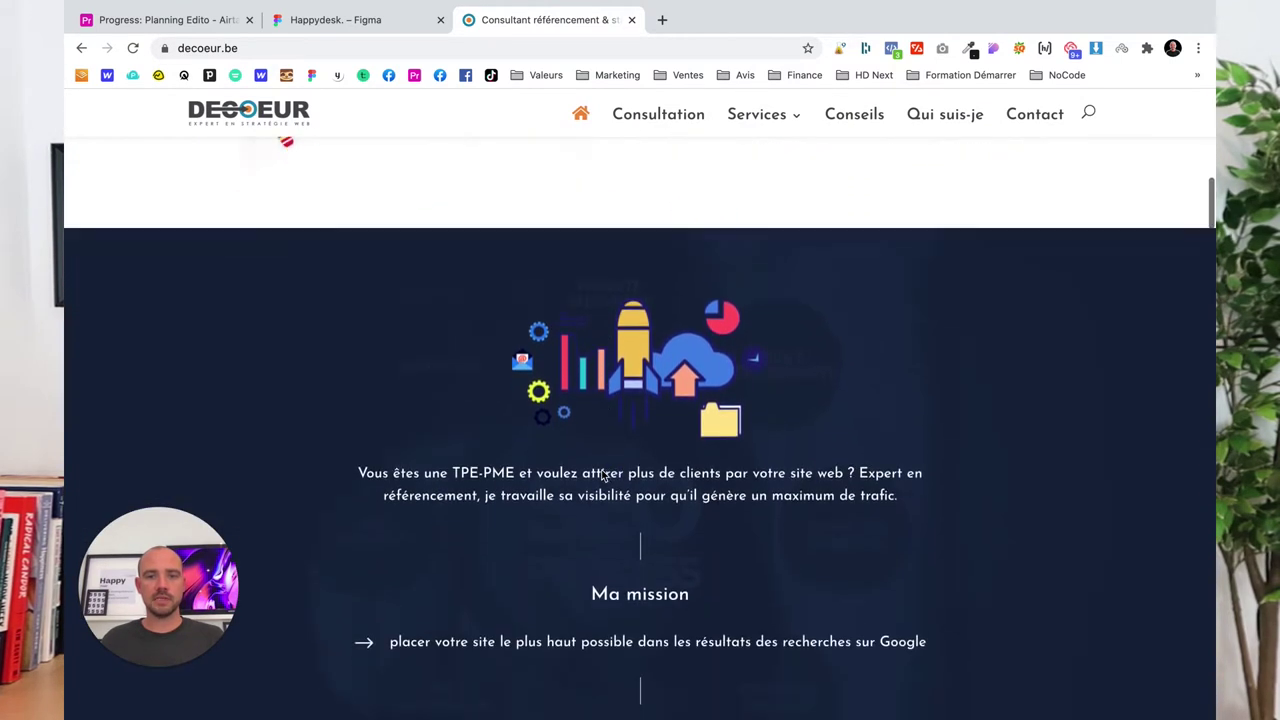
scroll(601, 472, "down", 2)
scroll(601, 470, "down", 1)
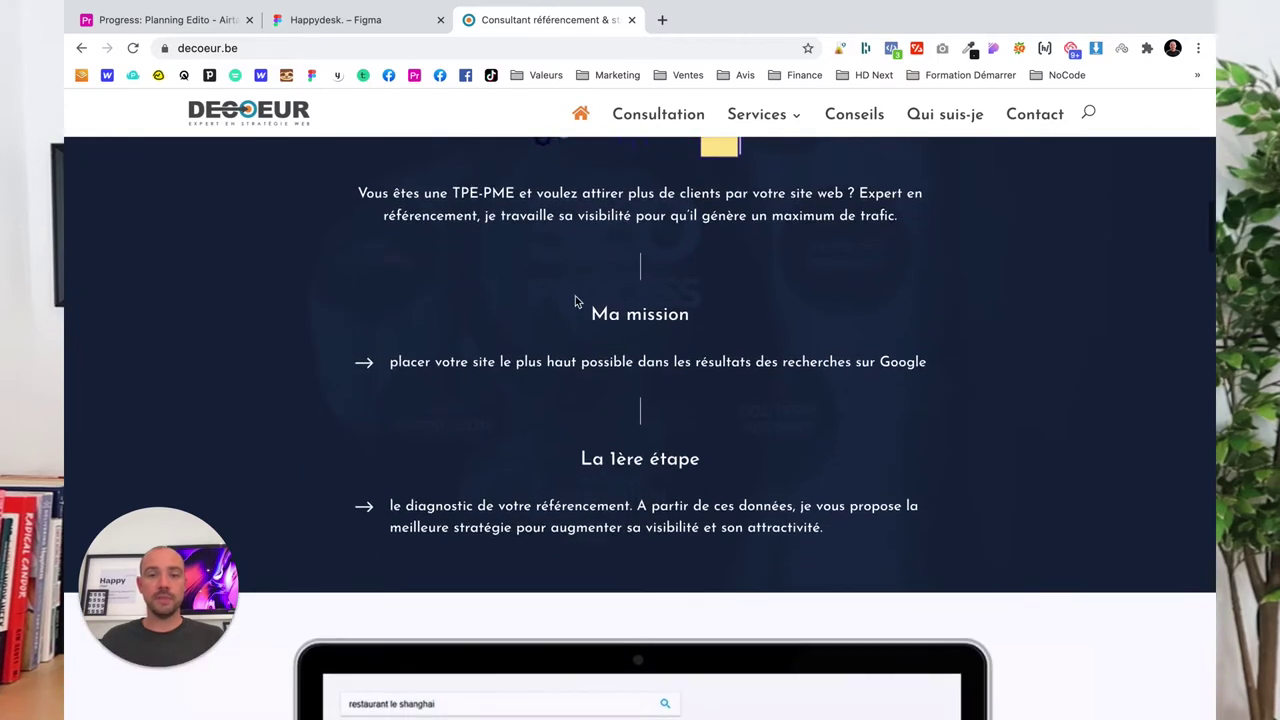
scroll(649, 451, "down", 2)
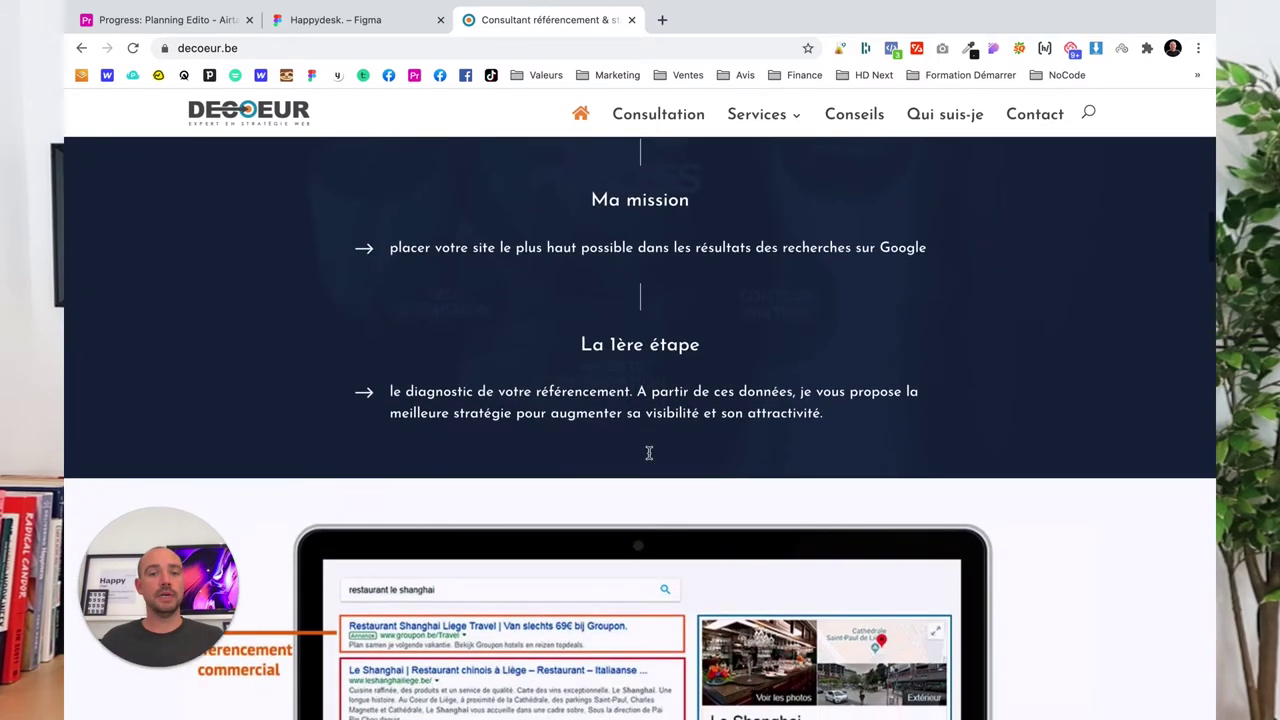
scroll(650, 450, "down", 2)
scroll(650, 380, "down", 2)
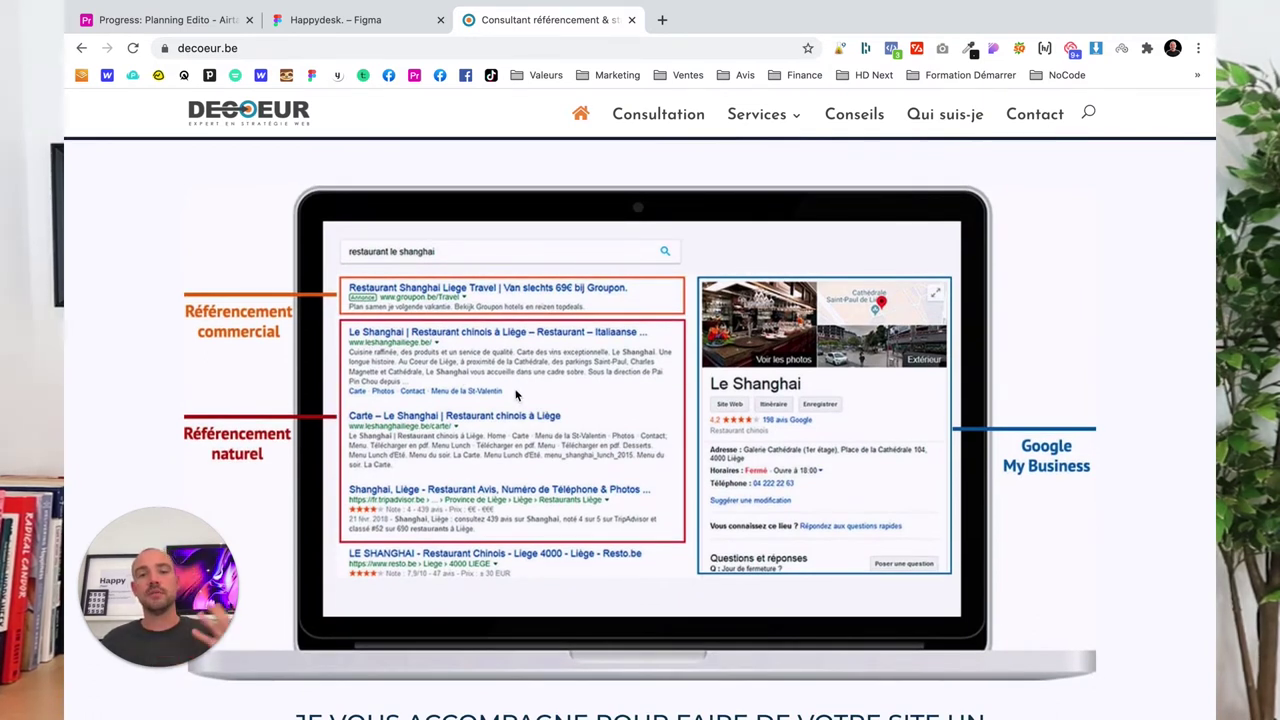
scroll(516, 395, "down", 1)
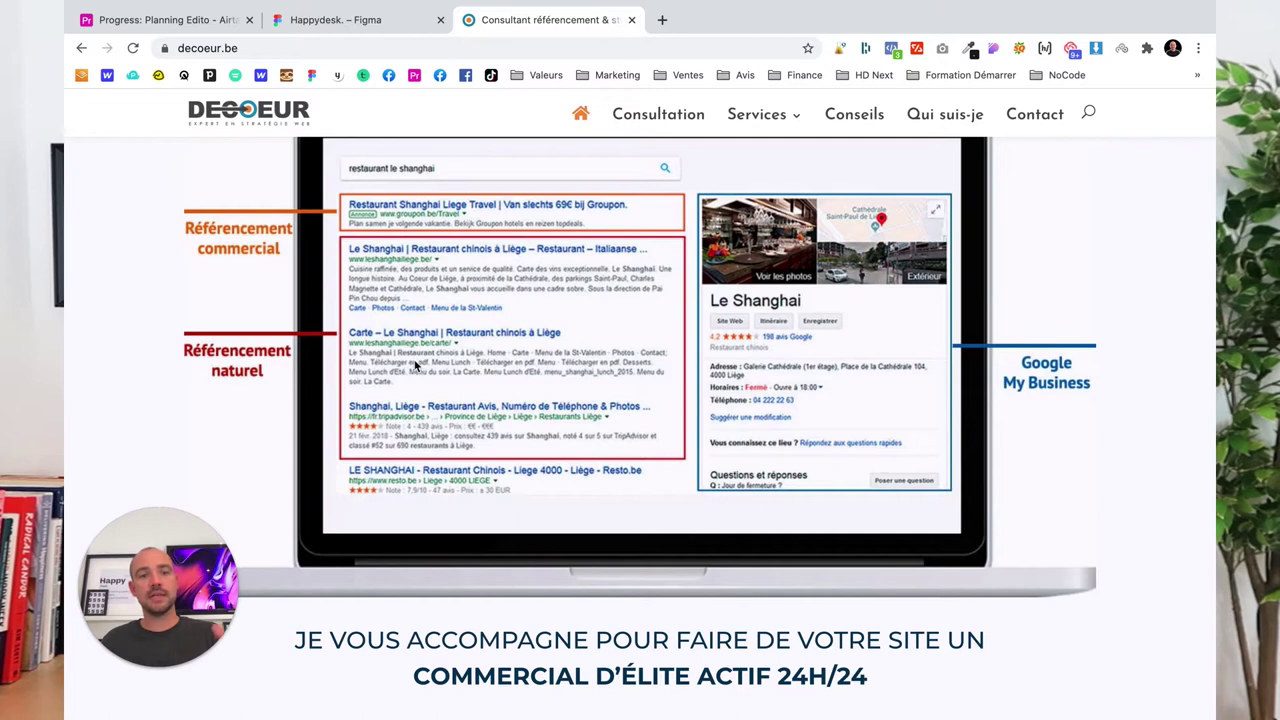
scroll(415, 367, "down", 2)
scroll(415, 367, "down", 2)
scroll(415, 367, "down", 1)
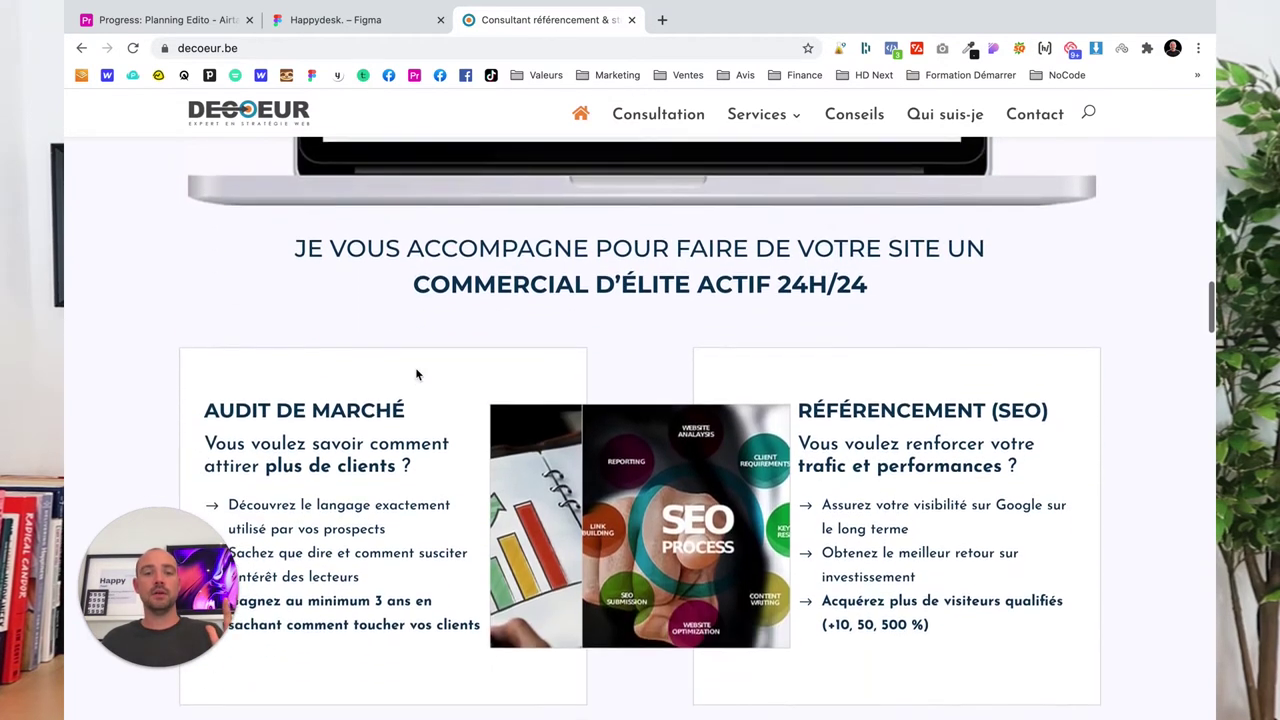
scroll(415, 367, "down", 1)
scroll(415, 367, "down", 1)
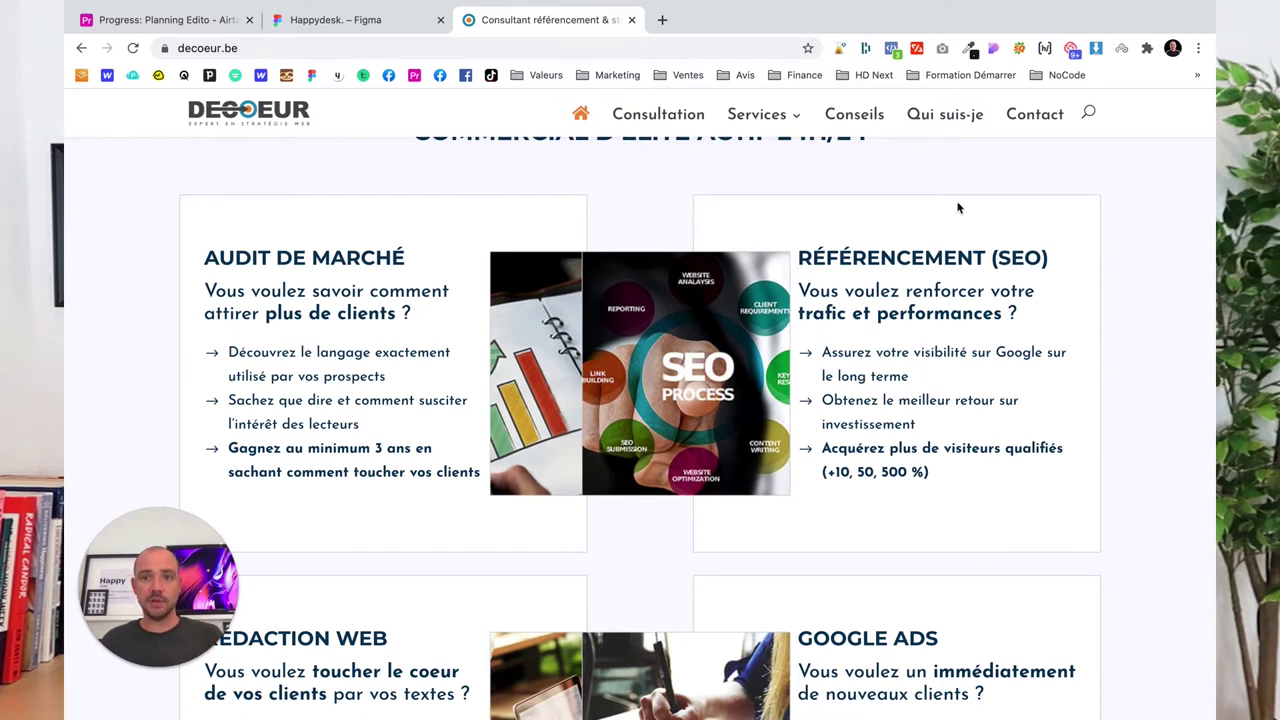
Finish reviewing the home page and go to 'Demandez votre Consultation maintenant'
scroll(567, 465, "down", 4)
scroll(567, 465, "down", 1)
scroll(567, 465, "down", 3)
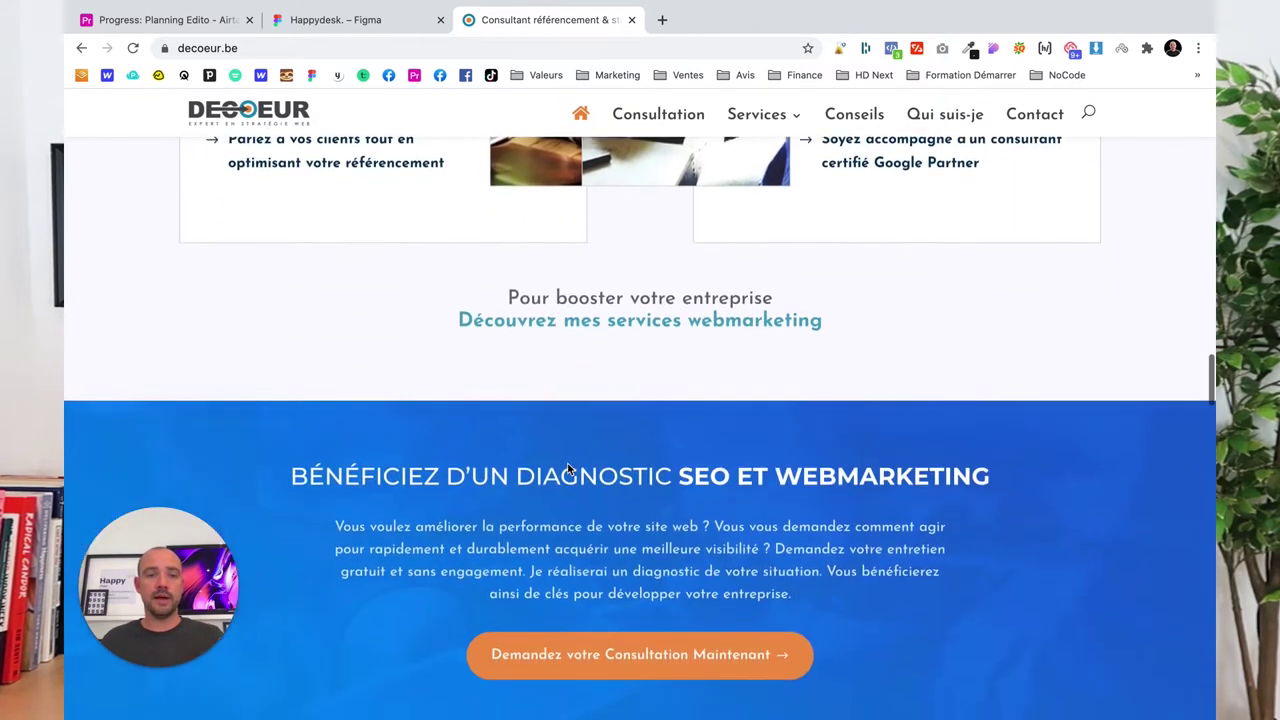
scroll(567, 465, "down", 2)
scroll(565, 462, "down", 3)
scroll(563, 459, "down", 1)
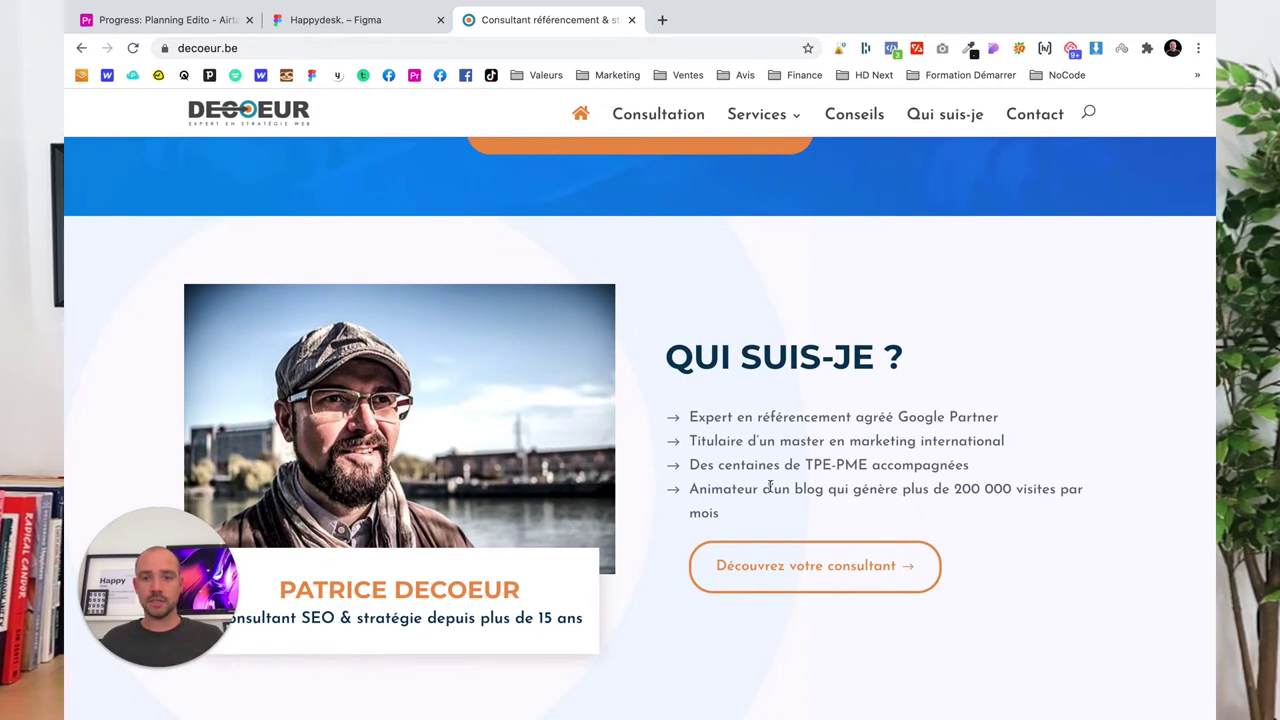
scroll(757, 423, "down", 1)
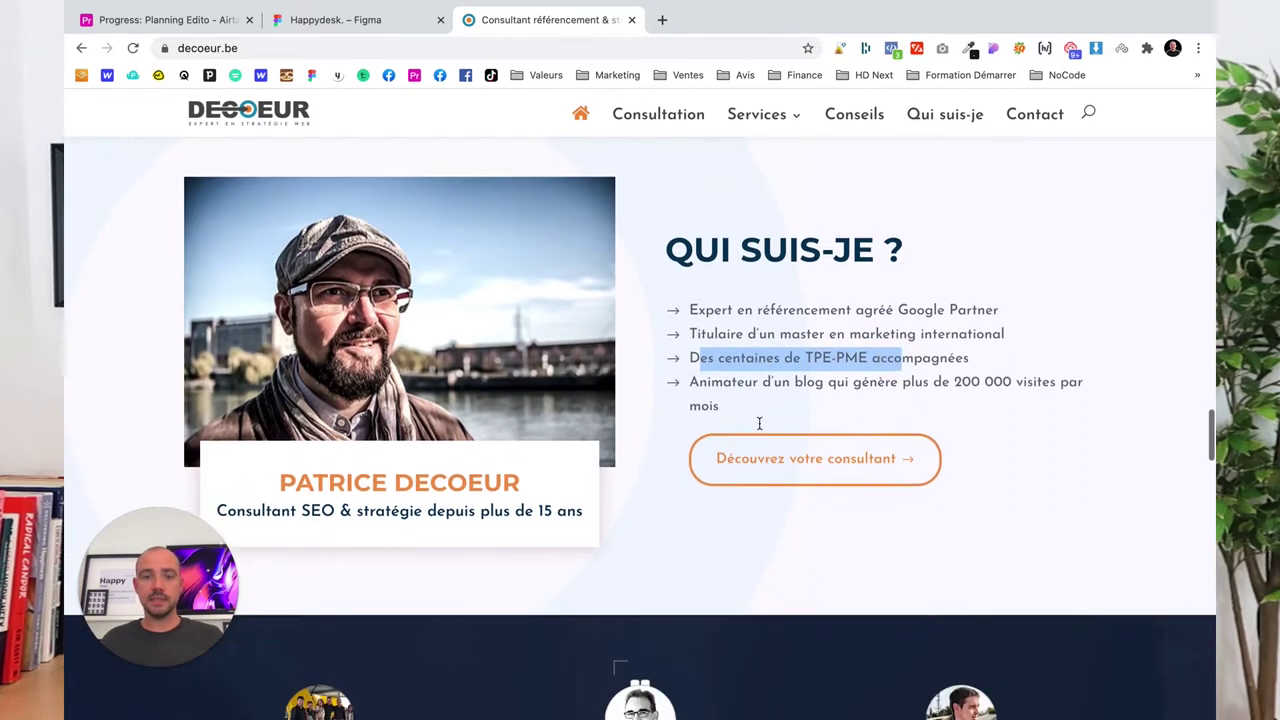
scroll(629, 477, "down", 1)
scroll(627, 470, "down", 2)
scroll(627, 470, "down", 1)
scroll(627, 470, "down", 3)
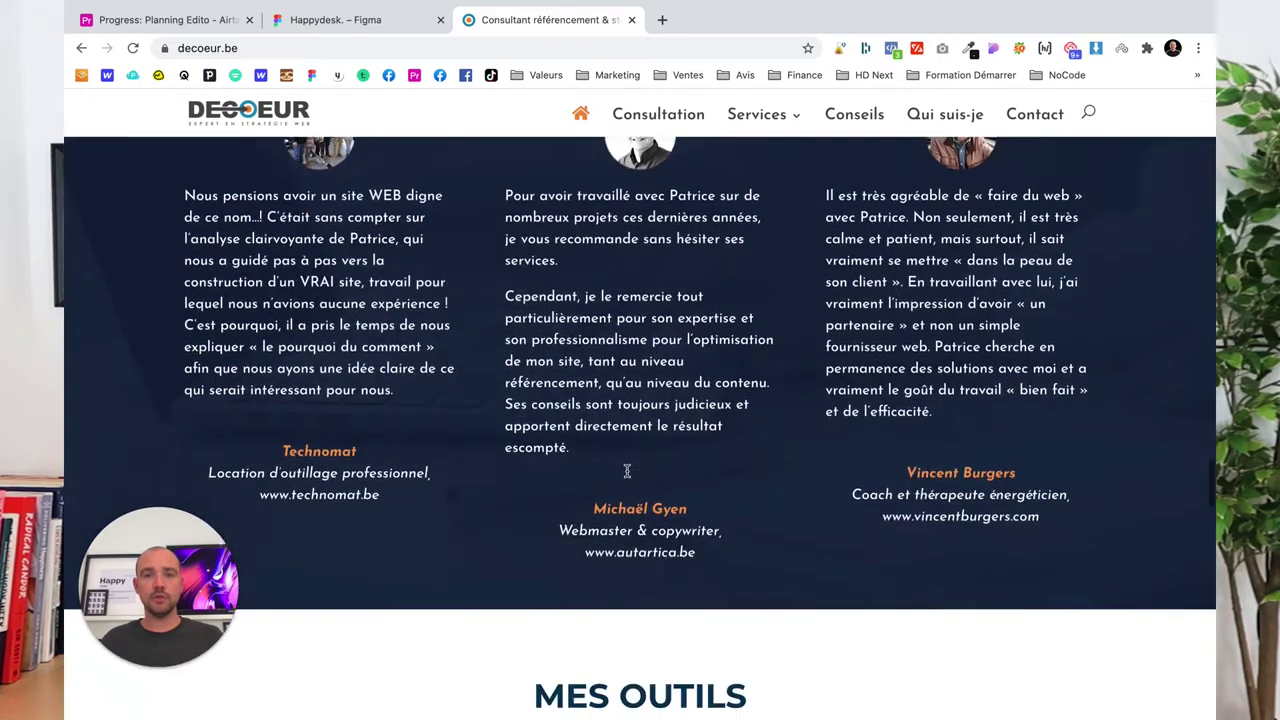
scroll(627, 470, "down", 1)
scroll(627, 470, "down", 3)
scroll(627, 470, "down", 2)
scroll(627, 471, "down", 2)
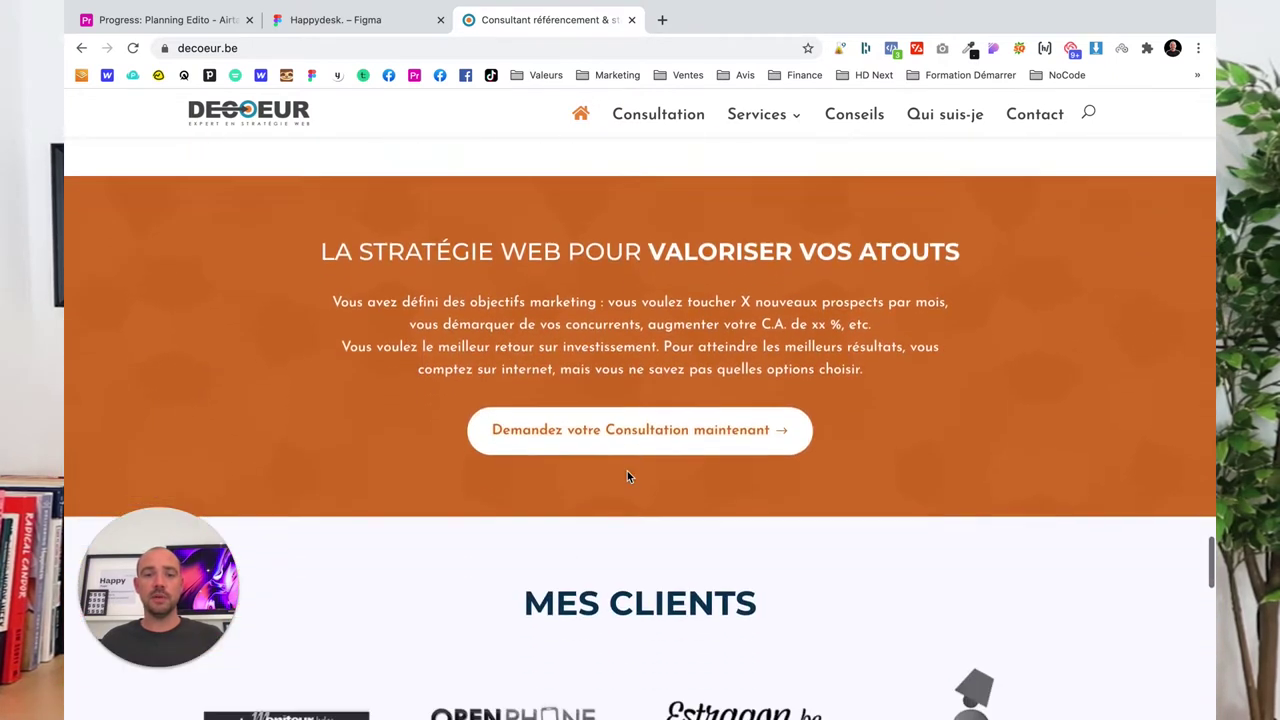
left_click(694, 412)
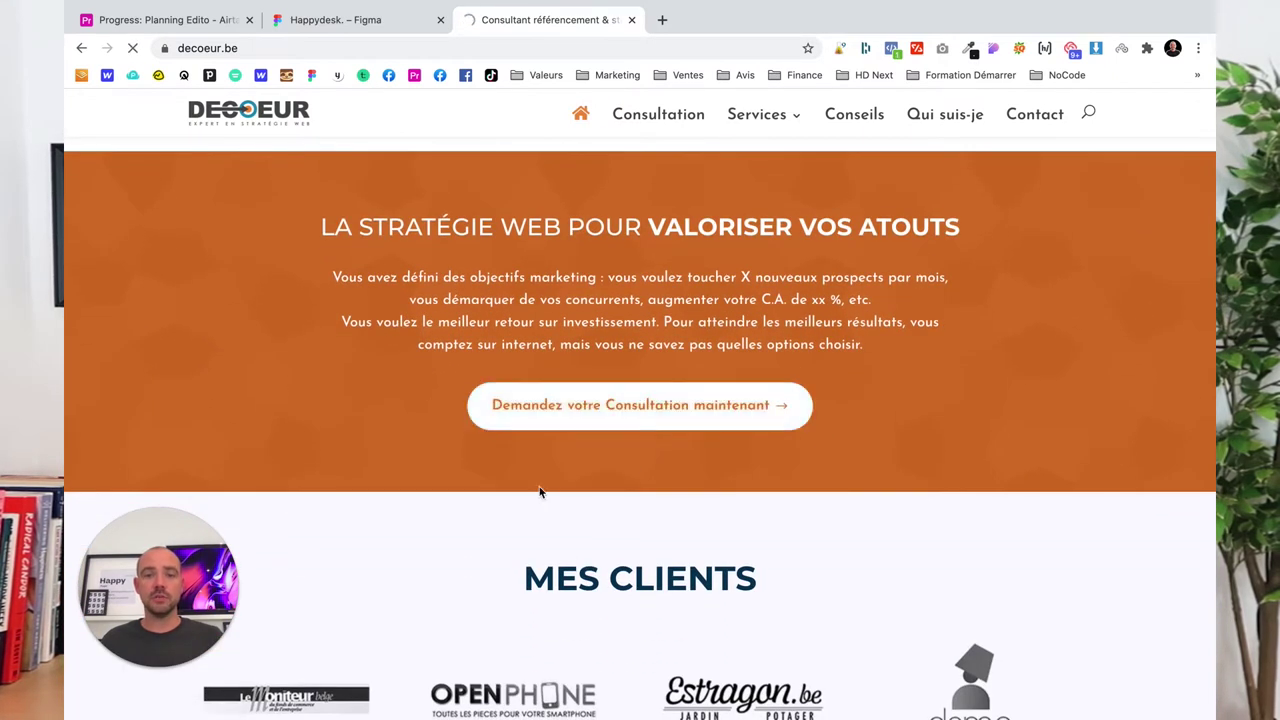
Read down the Consultation page, then return home via the DECOEUR logo
scroll(330, 334, "down", 3)
scroll(327, 333, "down", 2)
scroll(327, 333, "down", 3)
scroll(349, 342, "down", 3)
scroll(350, 345, "down", 2)
scroll(350, 348, "down", 3)
scroll(350, 348, "down", 2)
scroll(350, 348, "down", 4)
scroll(351, 350, "down", 1)
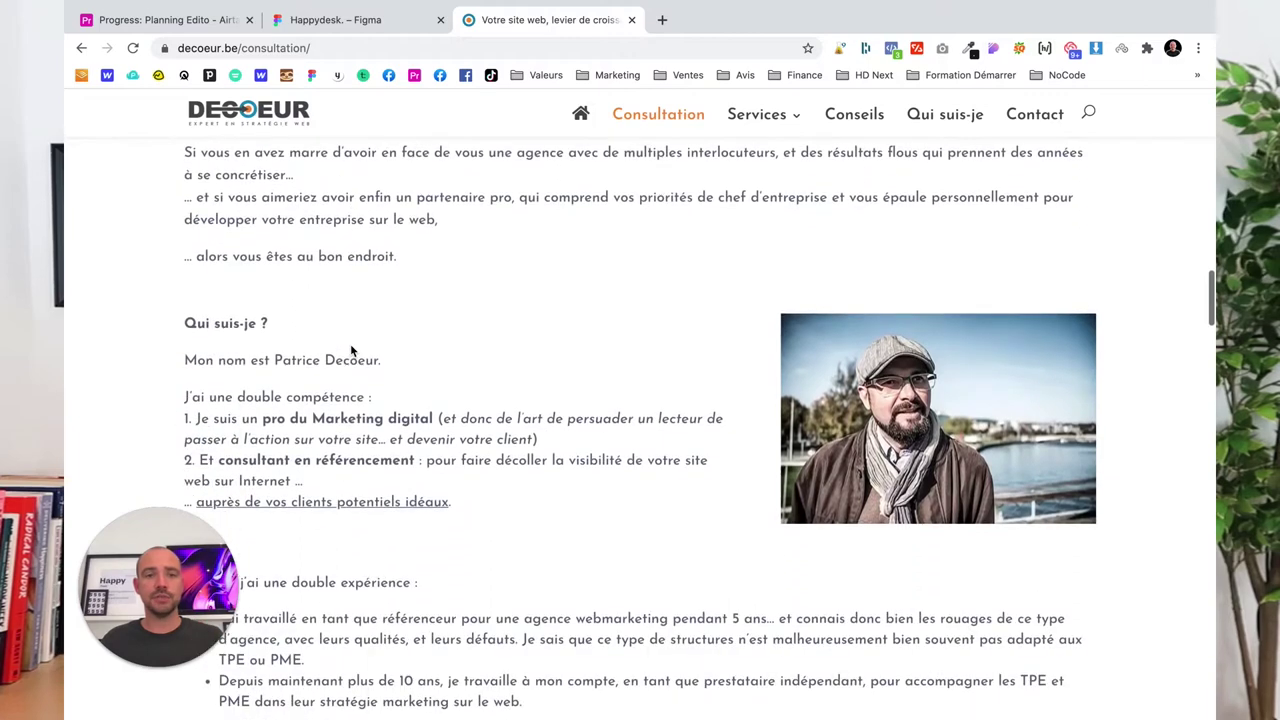
scroll(351, 350, "down", 5)
scroll(350, 343, "down", 3)
scroll(350, 343, "down", 3)
scroll(351, 350, "down", 5)
scroll(350, 345, "up", 10)
scroll(352, 330, "up", 10)
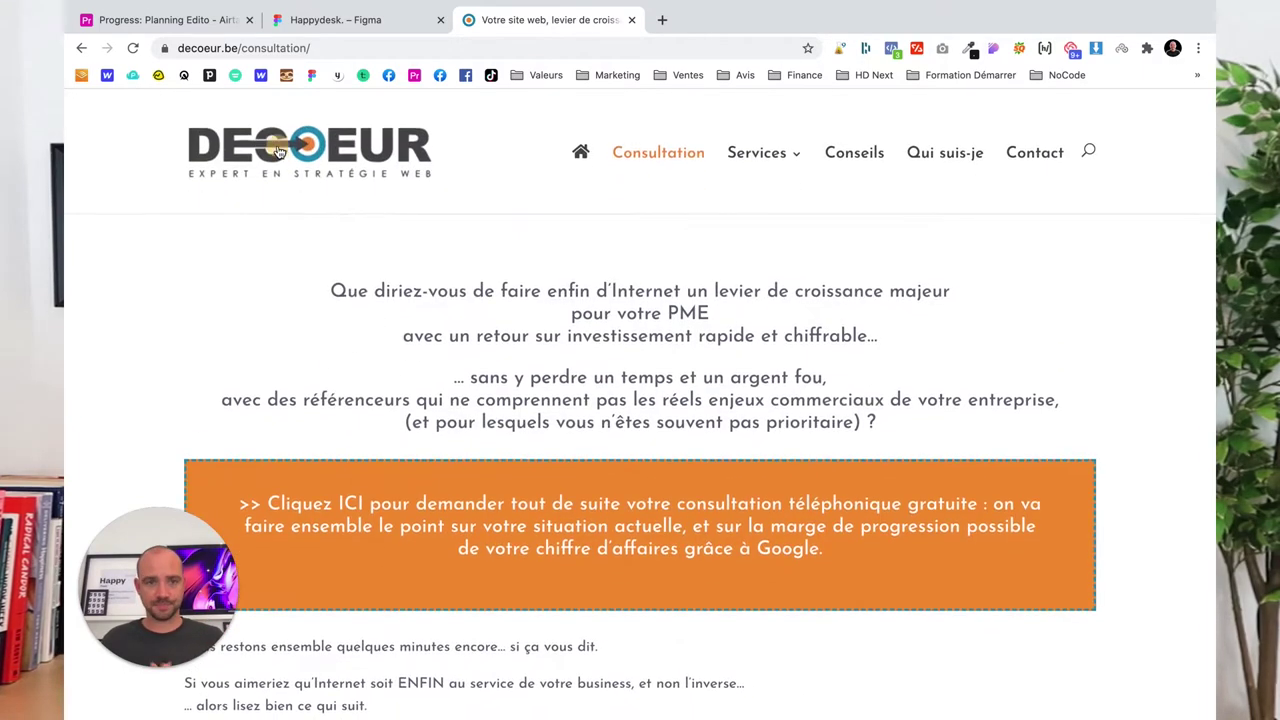
left_click(279, 150)
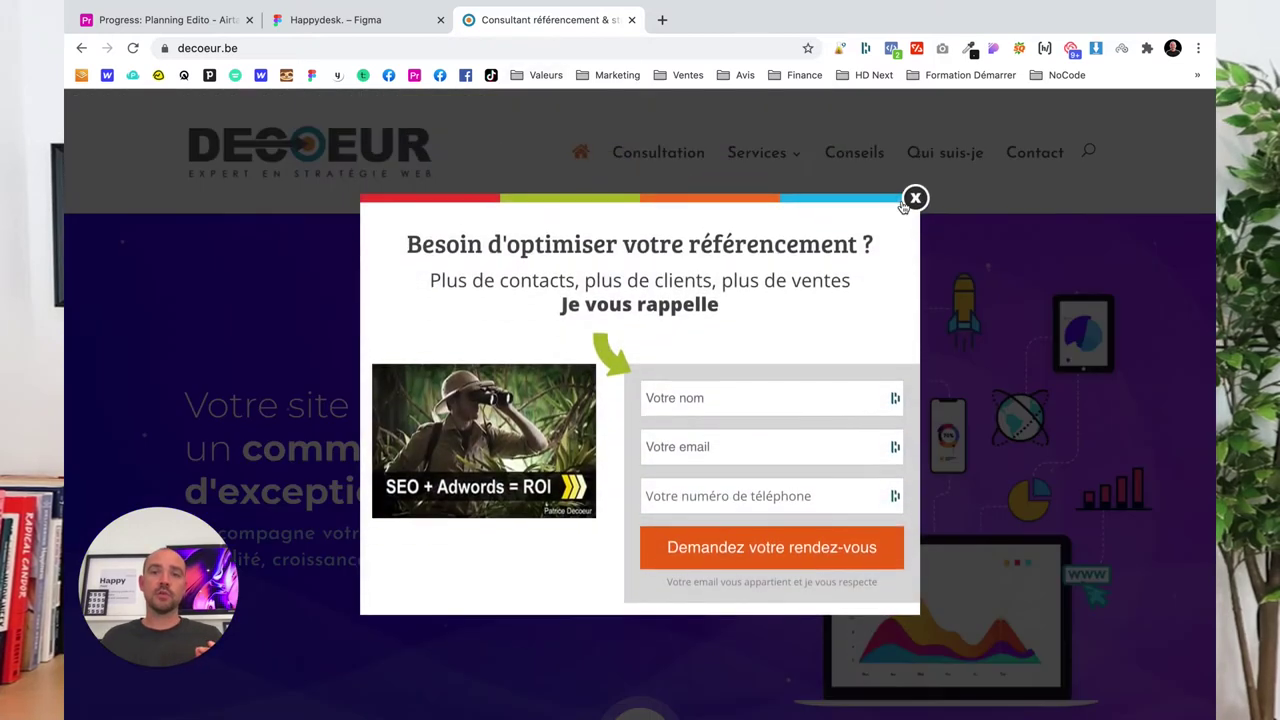
Close the referencing offer pop-up and review the hero down to the orange audit band
left_click(914, 211)
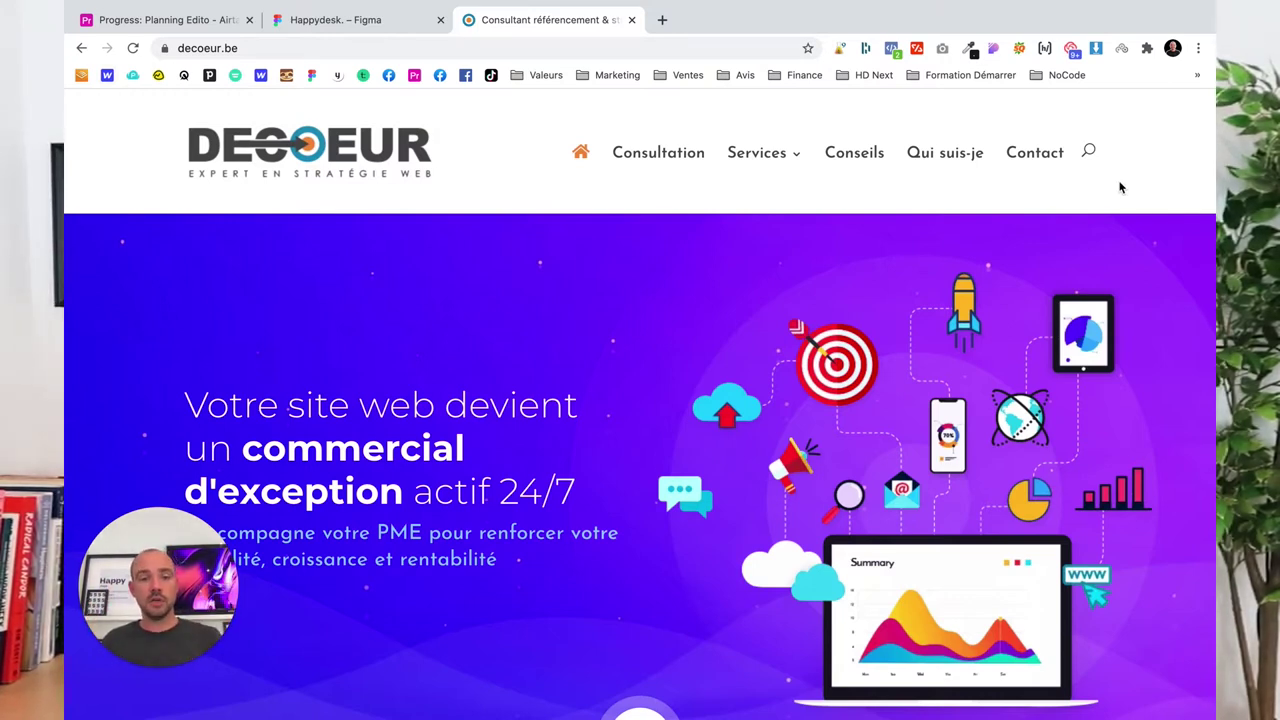
scroll(621, 480, "down", 2)
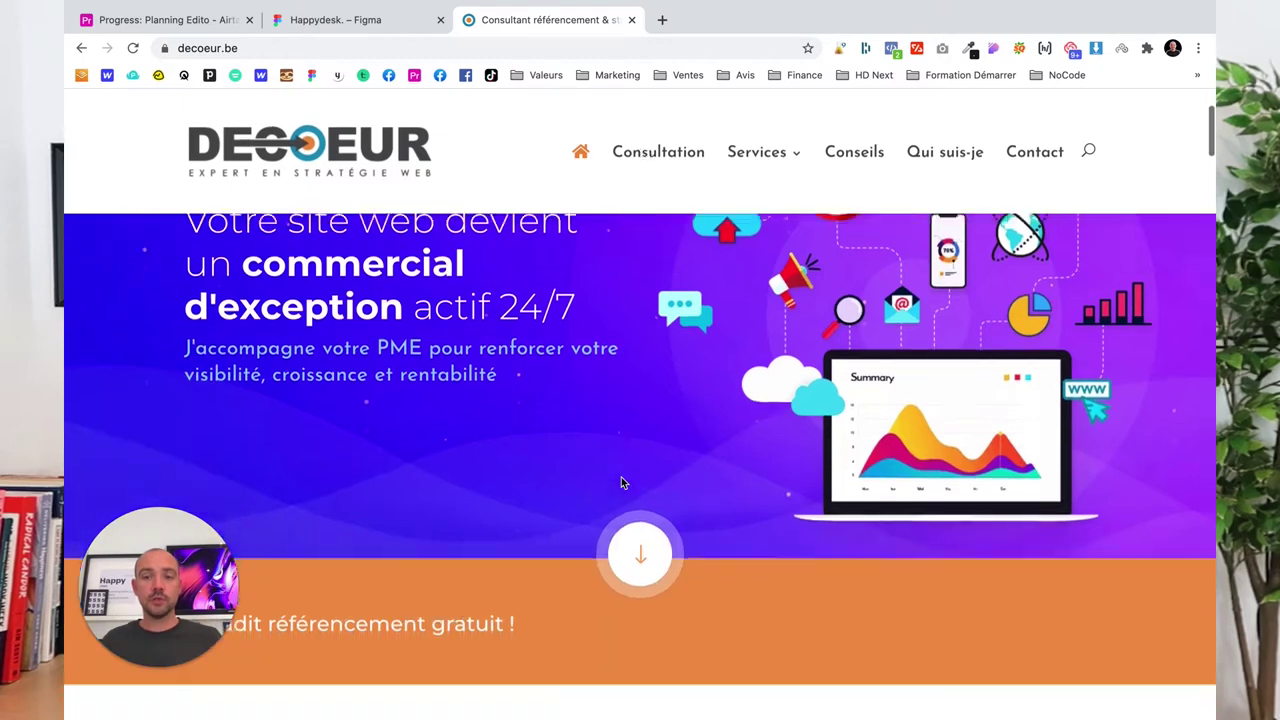
scroll(621, 480, "down", 3)
scroll(621, 480, "down", 4)
scroll(621, 480, "down", 4)
scroll(621, 483, "down", 5)
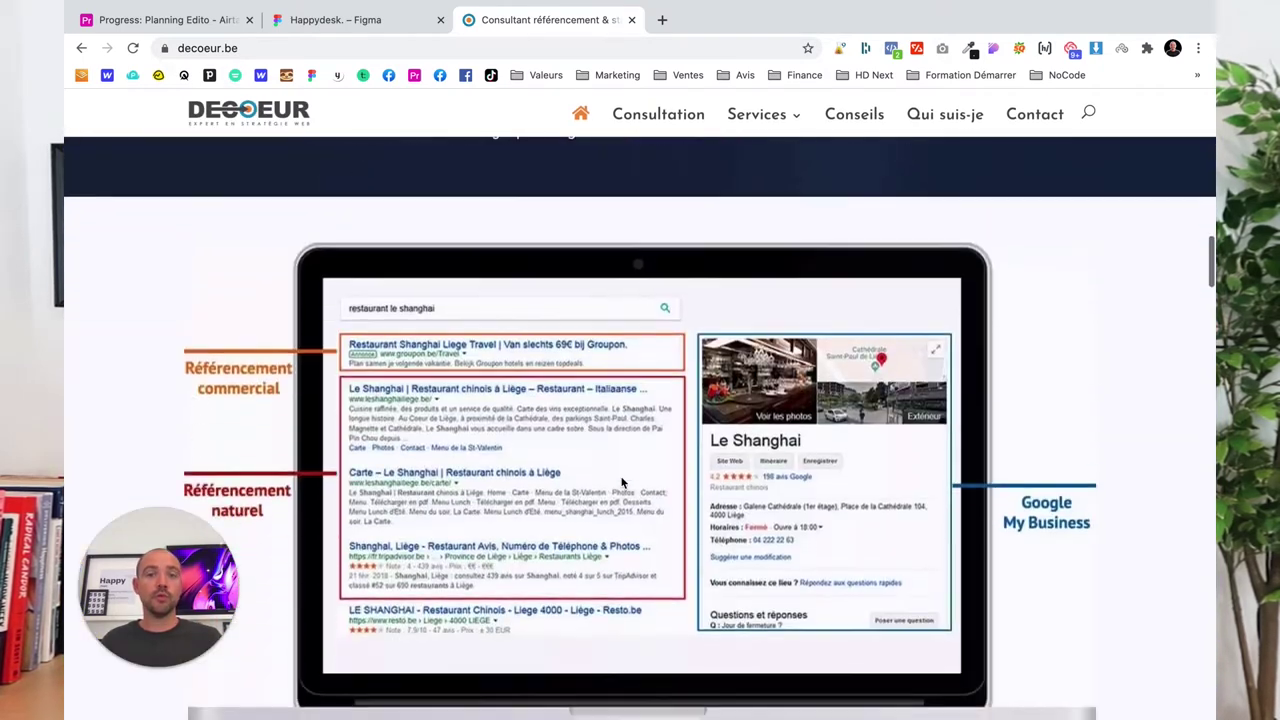
scroll(621, 483, "down", 5)
scroll(621, 483, "down", 4)
scroll(621, 483, "up", 20)
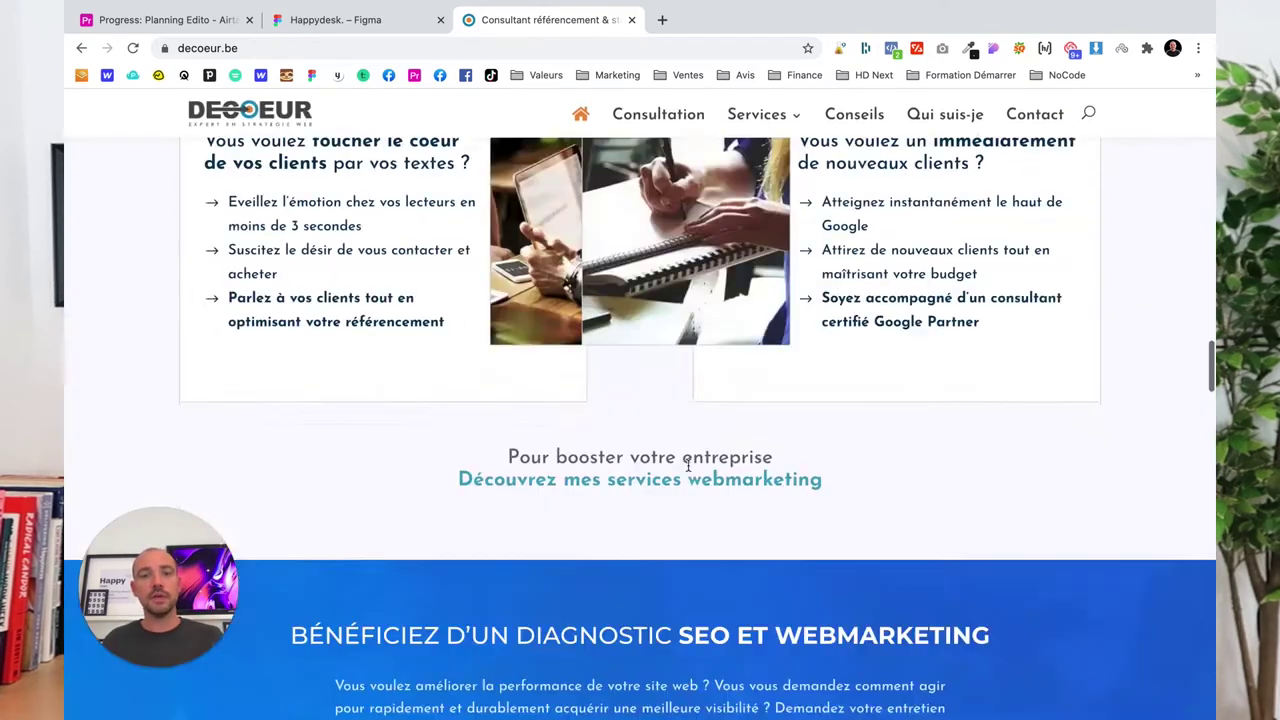
scroll(688, 465, "down", 6)
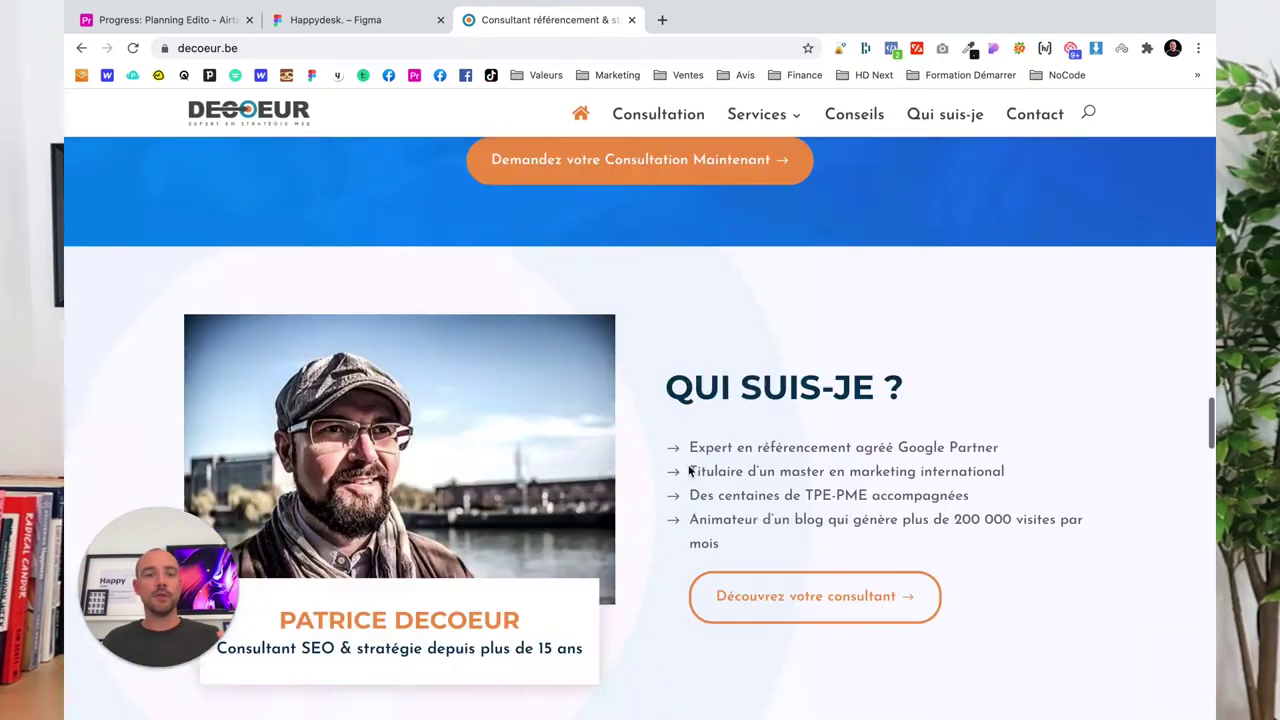
scroll(415, 383, "down", 2)
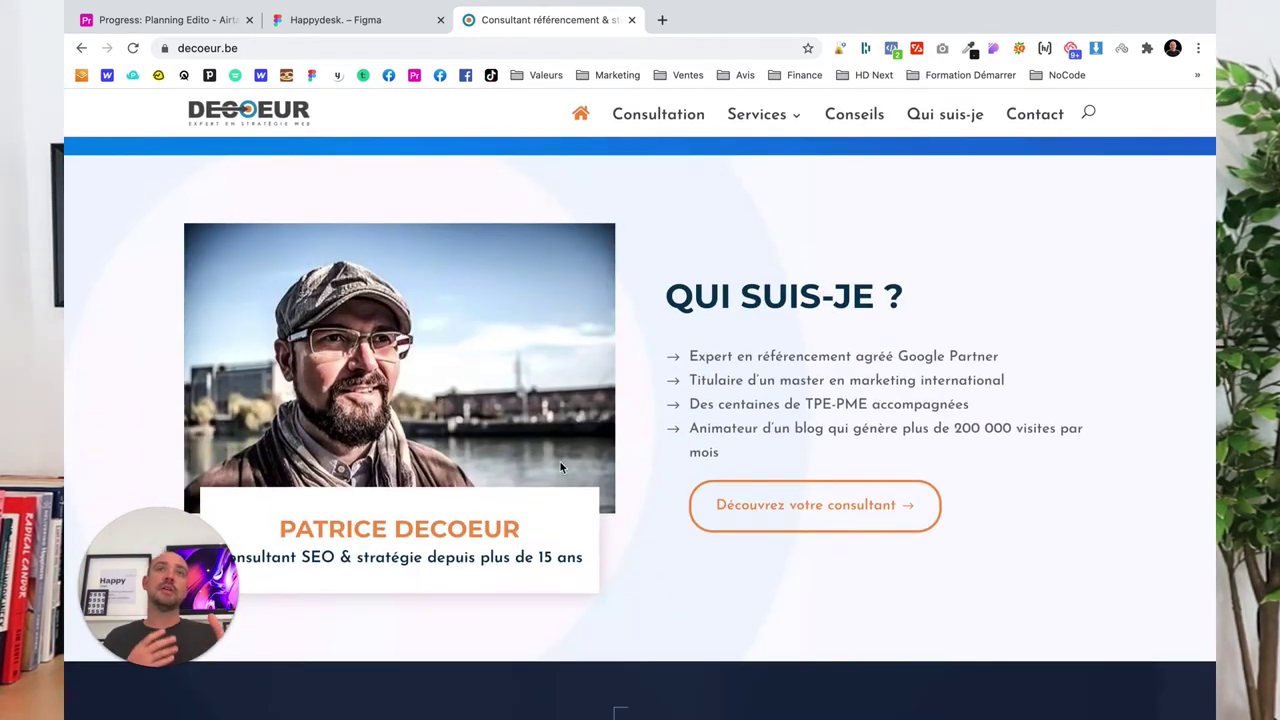
scroll(560, 467, "up", 10)
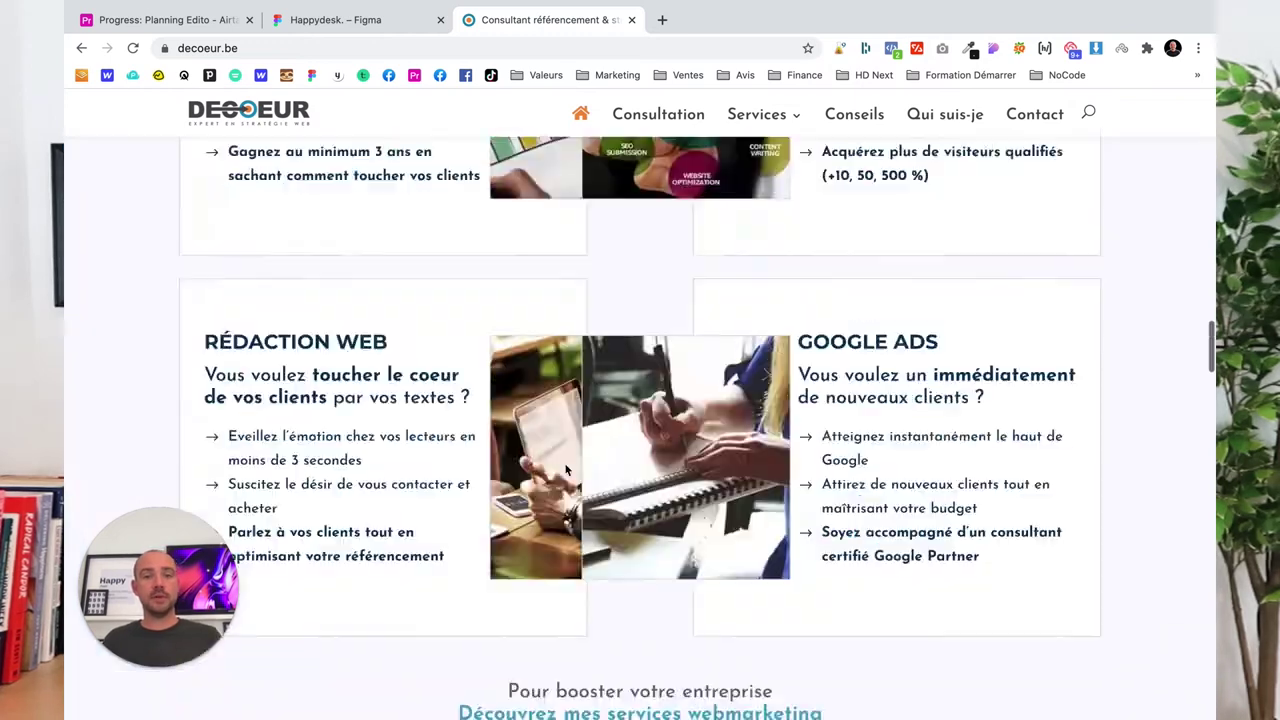
scroll(560, 467, "up", 10)
scroll(563, 469, "up", 3)
scroll(565, 466, "up", 5)
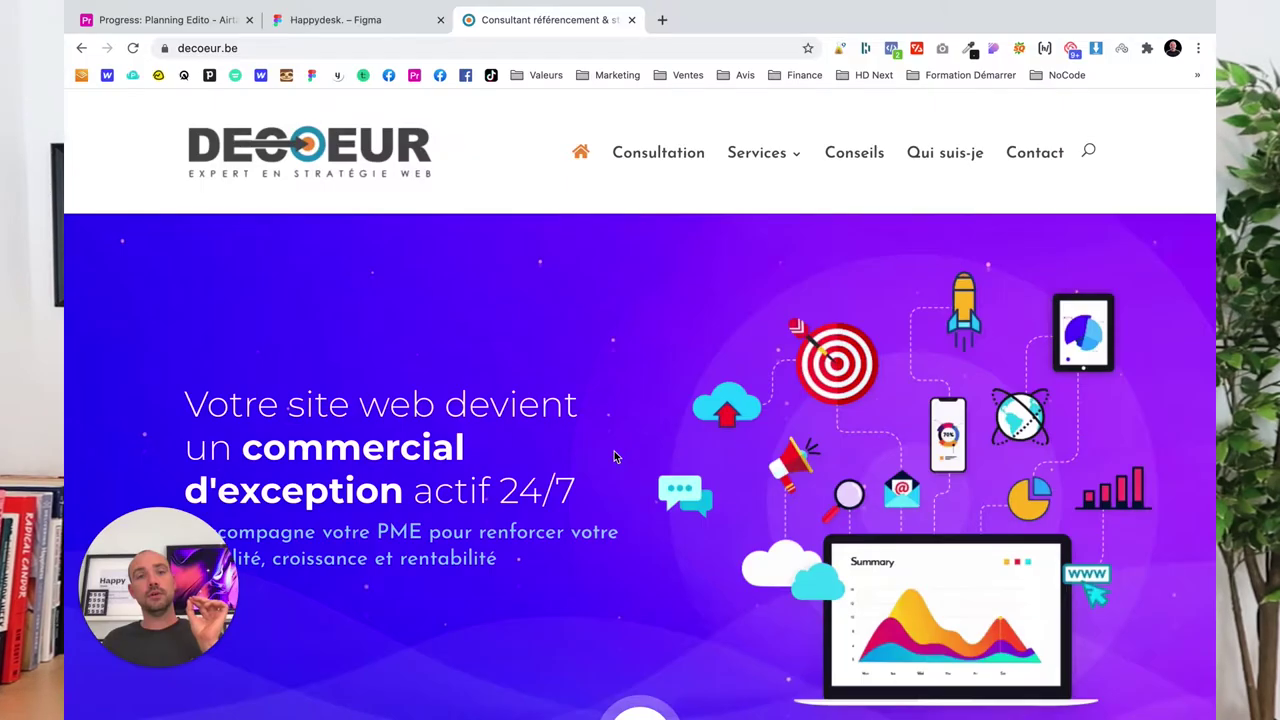
scroll(614, 457, "down", 1)
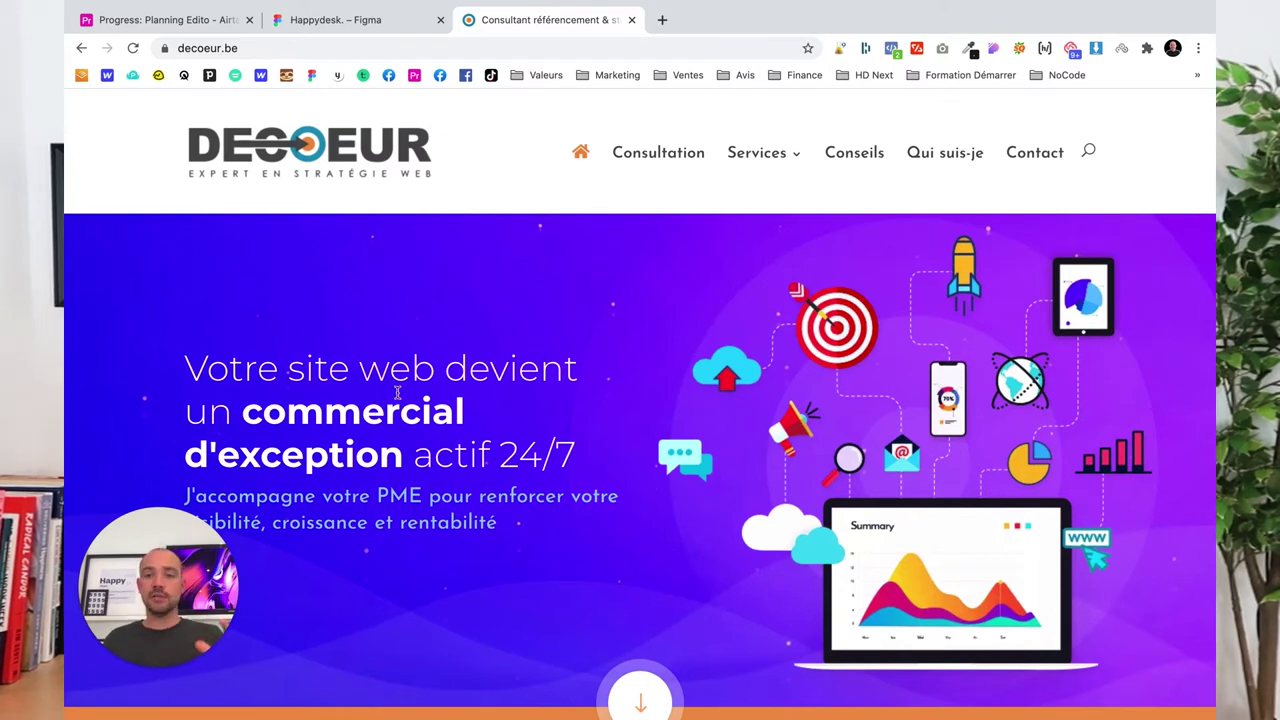
scroll(604, 417, "down", 5)
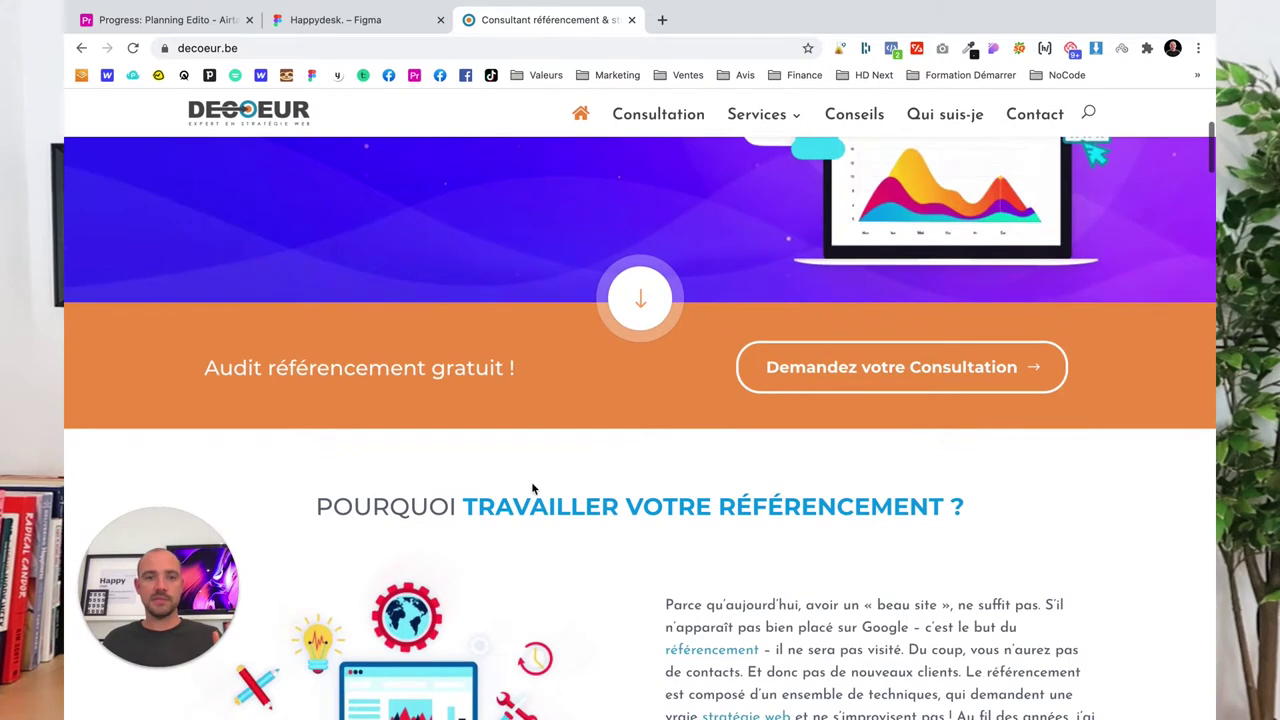
scroll(531, 481, "up", 5)
Capture a full-page screenshot of the decoeur.be homepage with GoFullPage
left_click(352, 33)
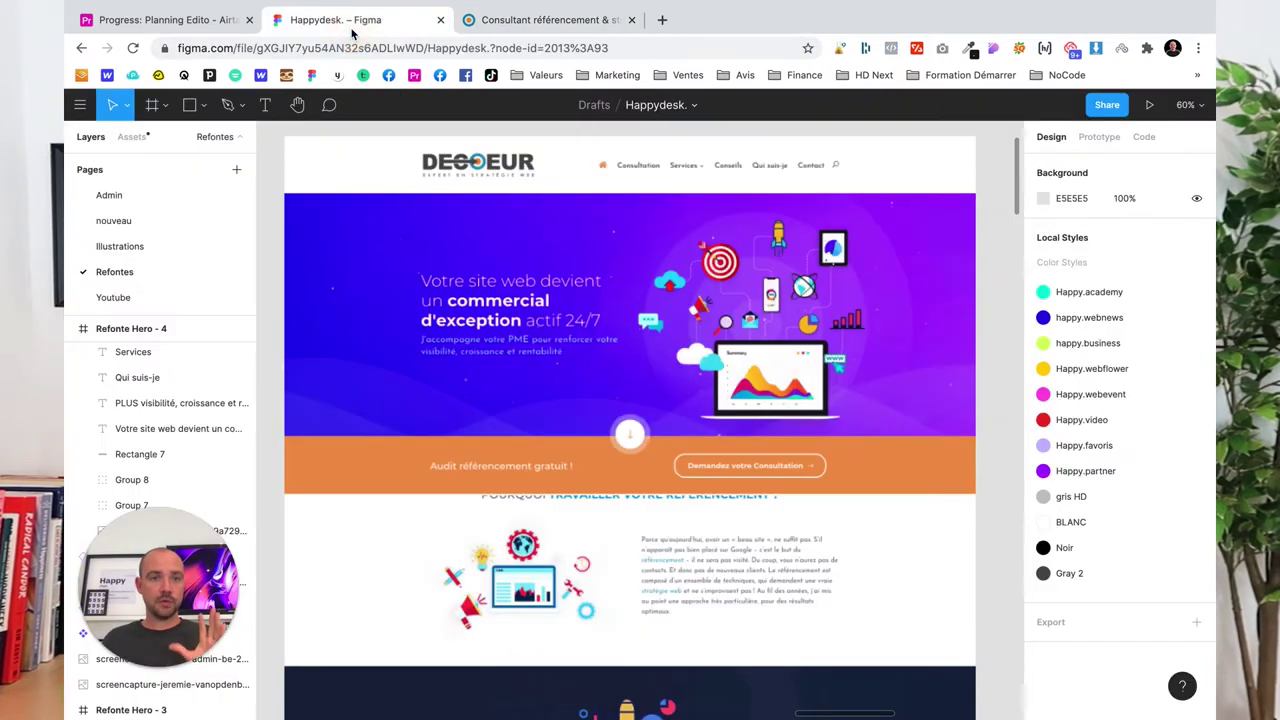
left_click(537, 22)
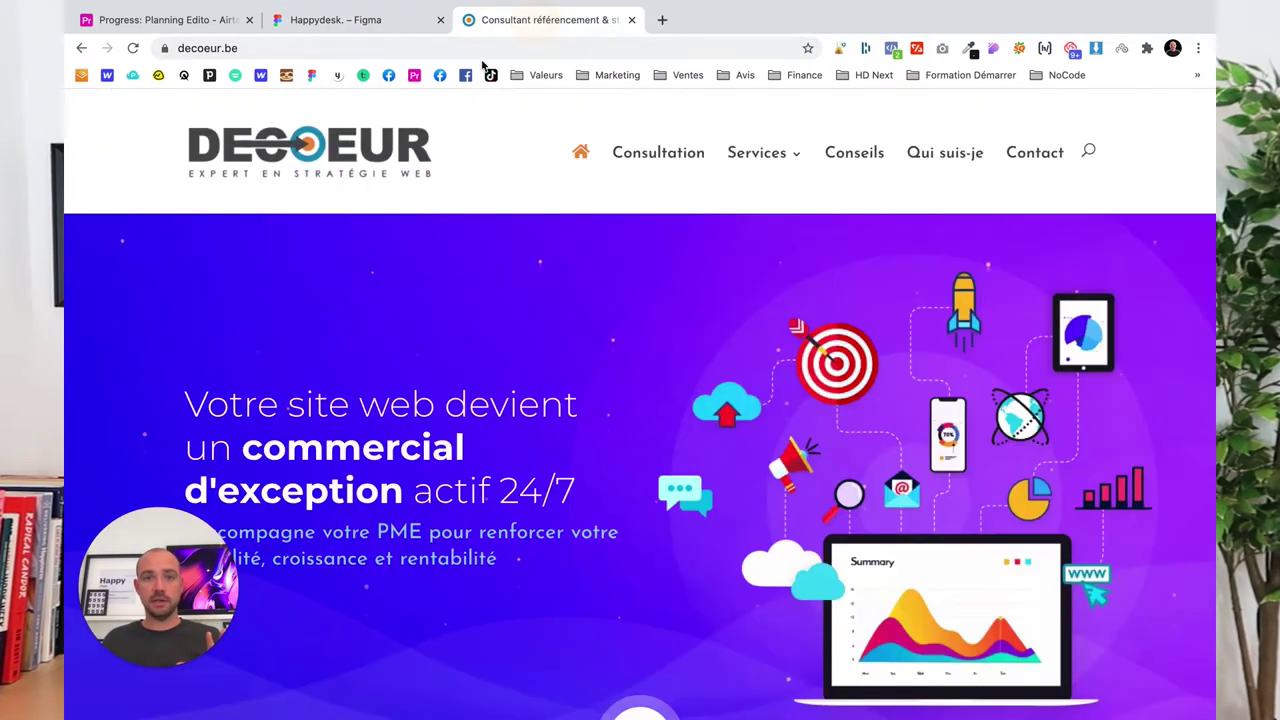
left_click(942, 49)
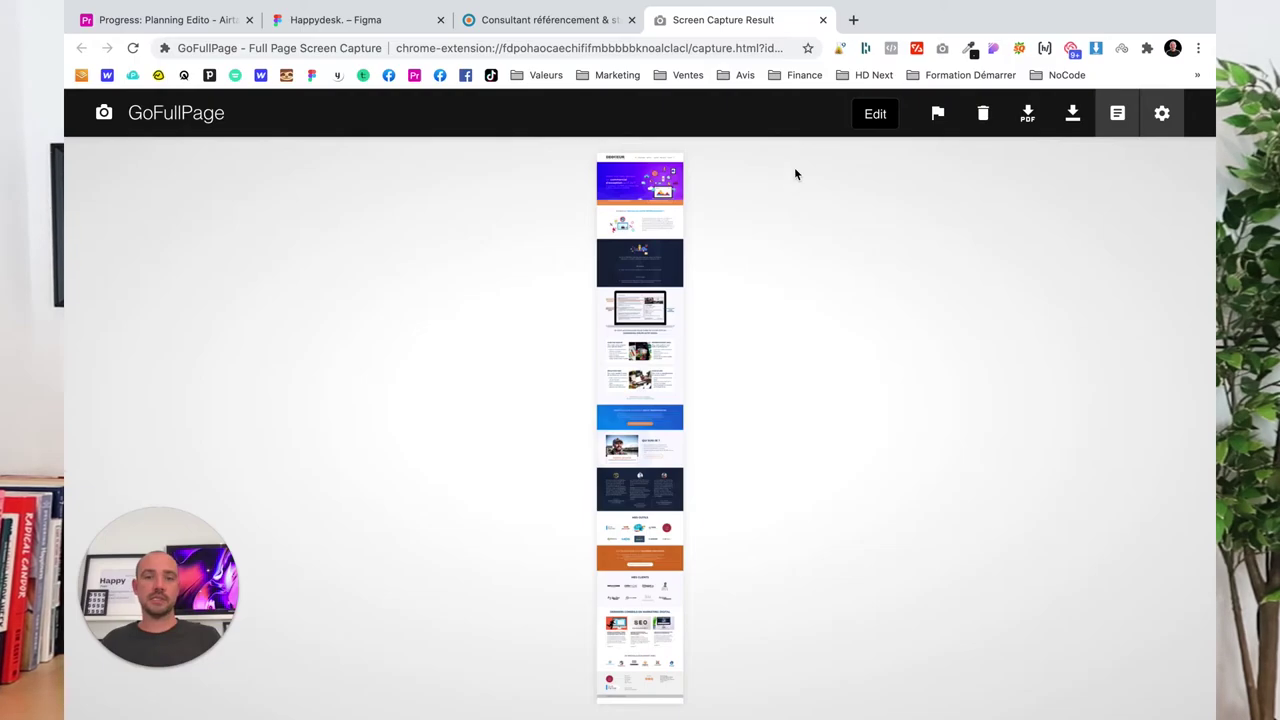
Return to the Happydesk Figma file and look over the redesign mockup
left_click(350, 24)
scroll(551, 257, "down", 10)
scroll(551, 257, "down", 5)
scroll(551, 257, "down", 5)
scroll(551, 257, "down", 5)
scroll(551, 257, "up", 6)
scroll(551, 257, "up", 5)
scroll(611, 354, "up", 2)
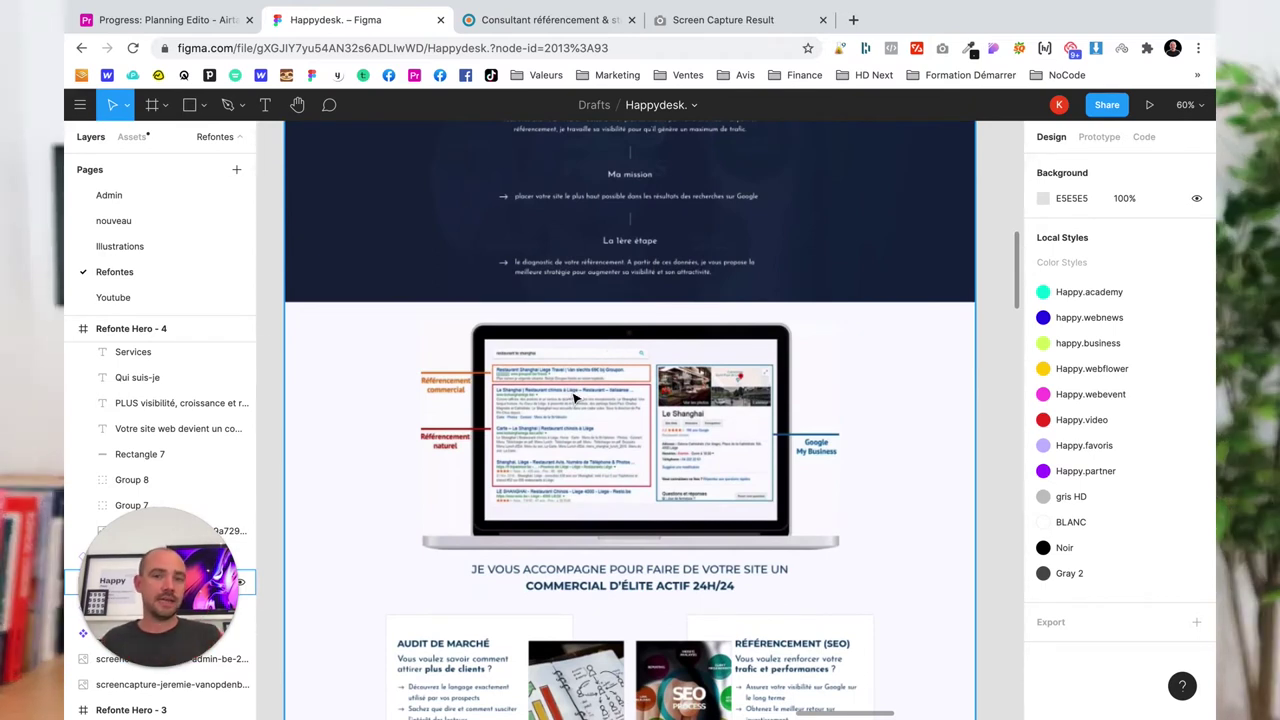
scroll(568, 398, "up", 3)
scroll(570, 398, "up", 3)
scroll(575, 398, "up", 2)
scroll(575, 398, "up", 1)
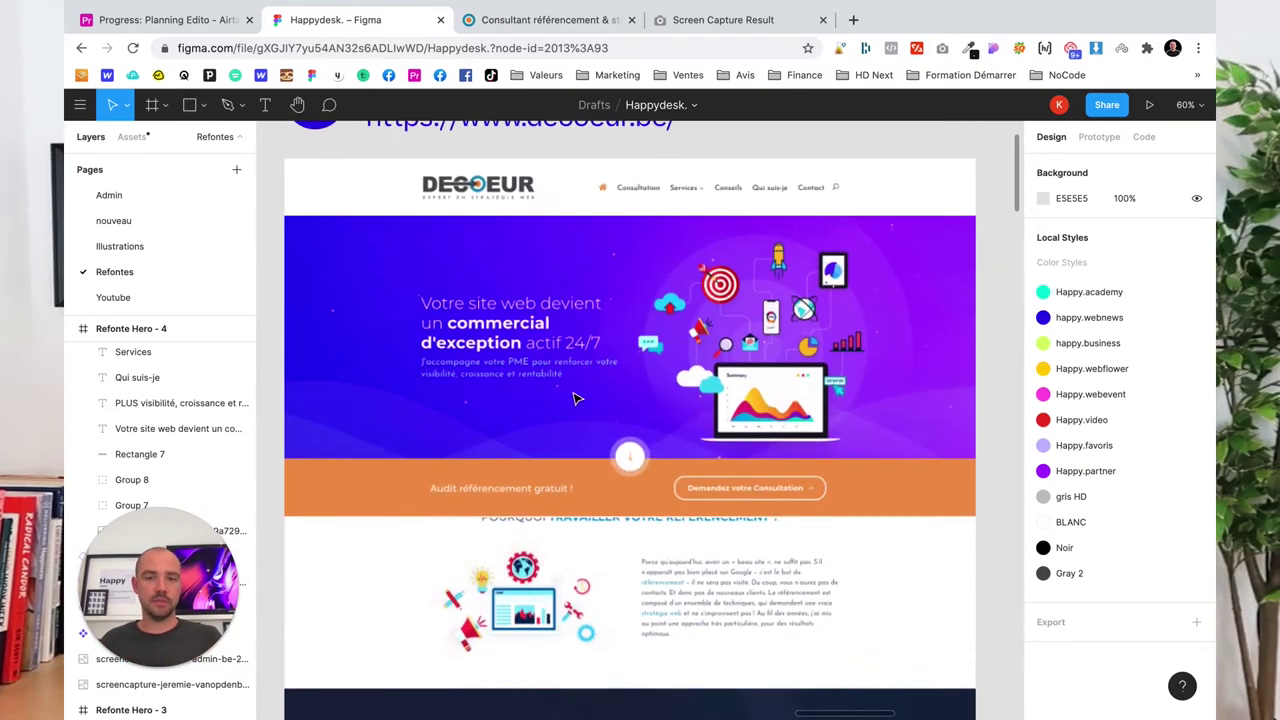
scroll(577, 391, "down", 1)
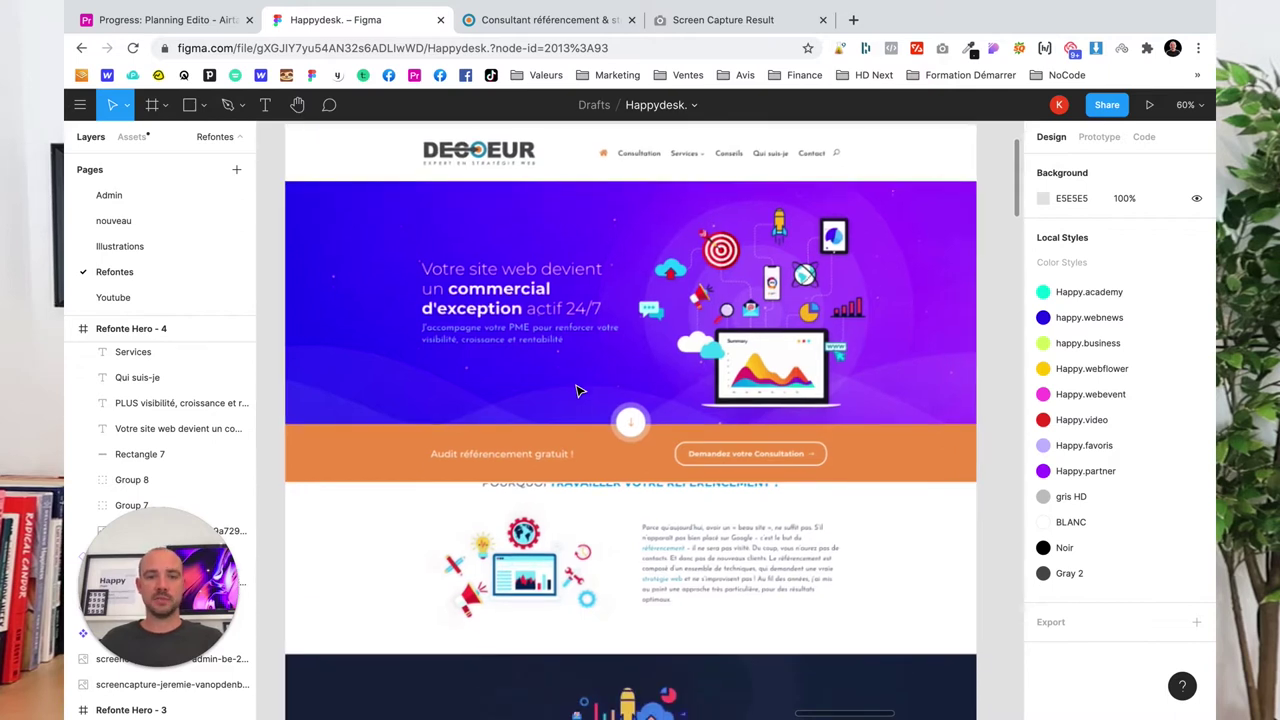
scroll(577, 391, "down", 1)
scroll(577, 391, "down", 2)
scroll(577, 391, "down", 2)
scroll(577, 391, "down", 2)
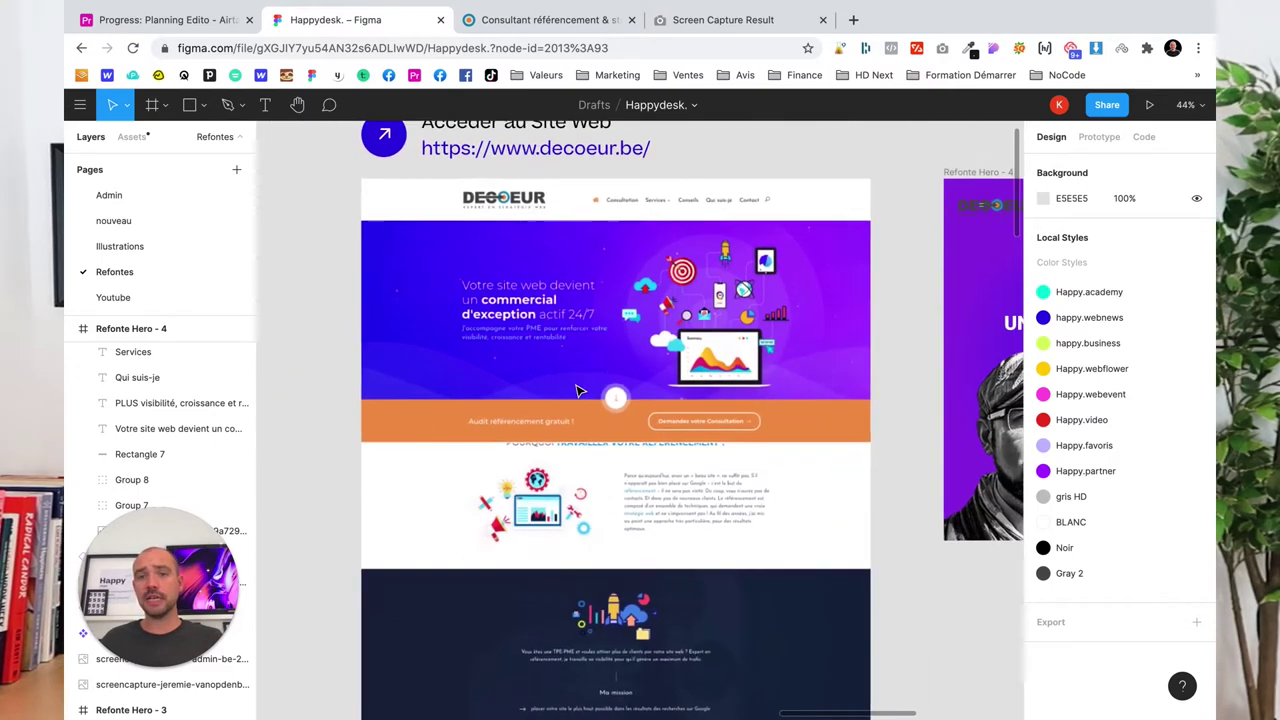
scroll(580, 388, "right", 1)
scroll(585, 380, "right", 5)
scroll(590, 374, "right", 2)
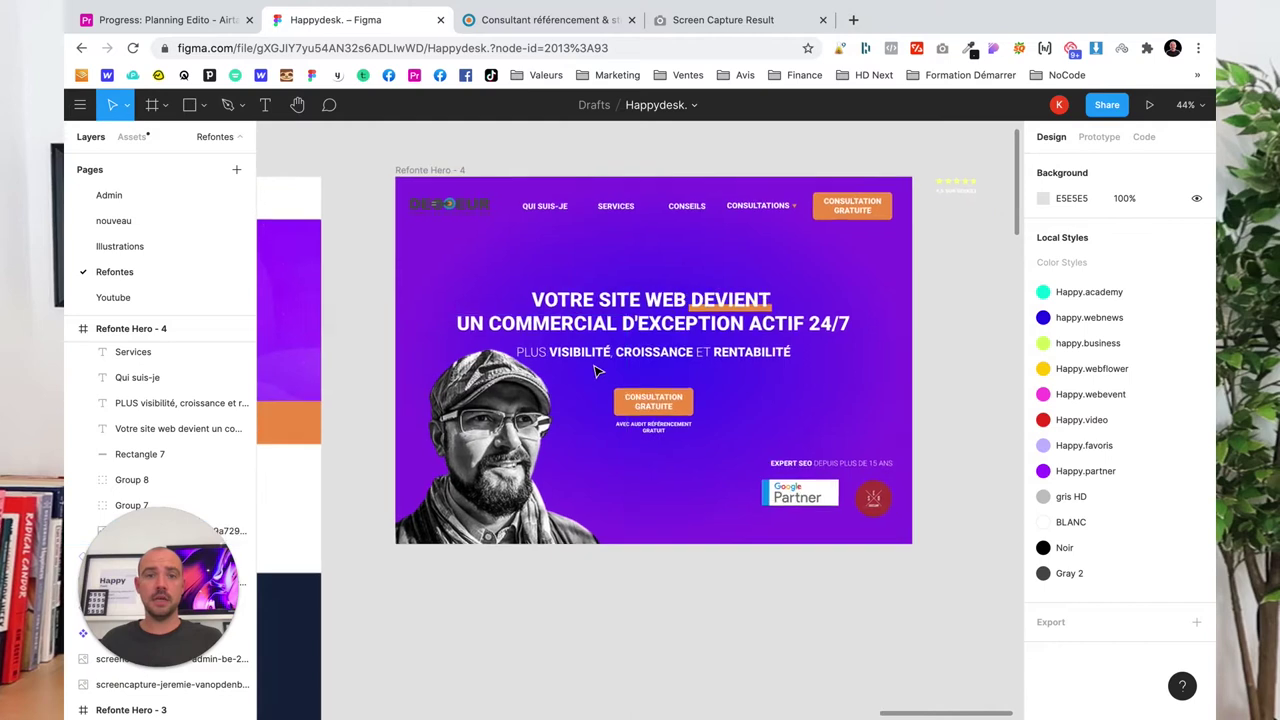
scroll(600, 370, "up", 3)
scroll(620, 365, "up", 2)
scroll(645, 360, "up", 1)
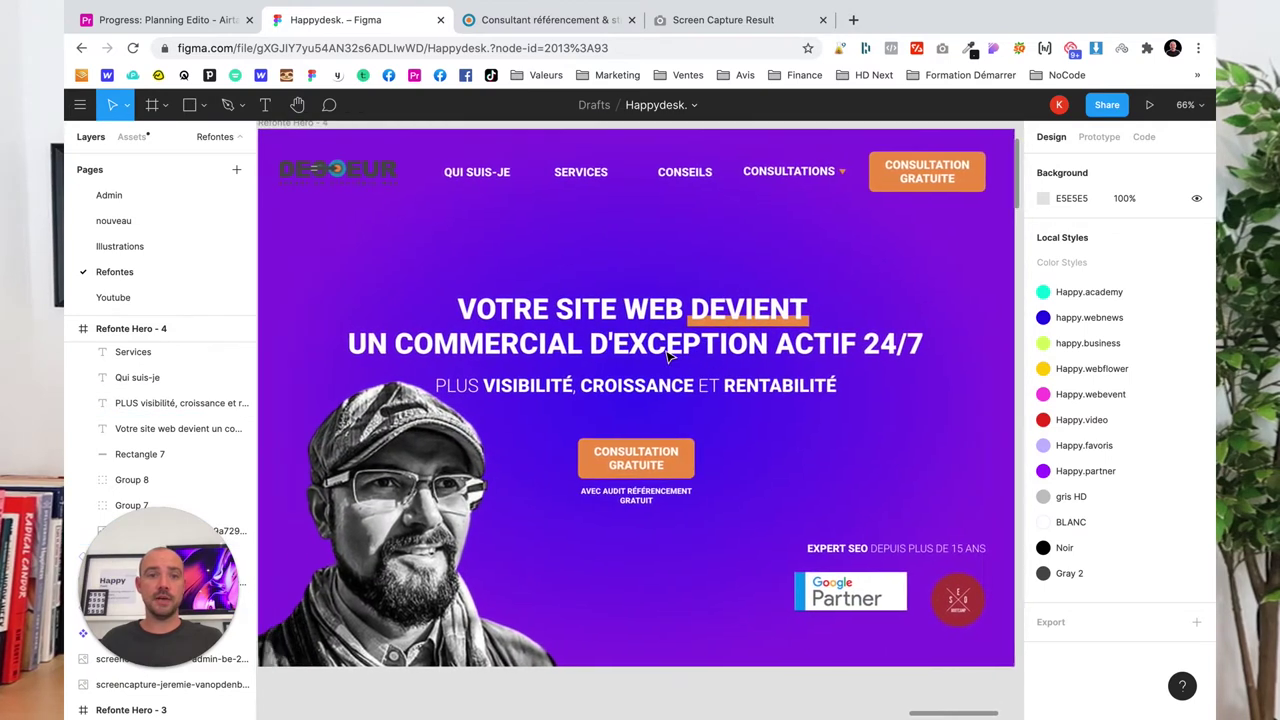
scroll(668, 355, "left", 1)
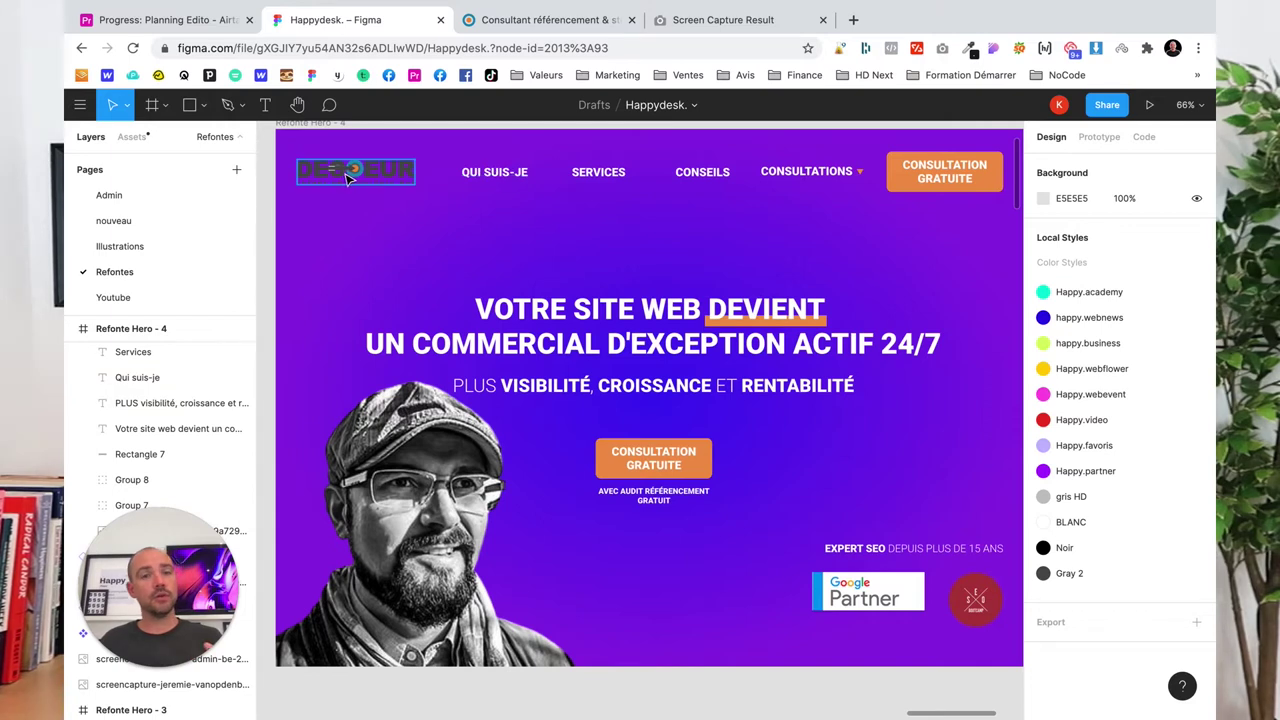
scroll(340, 173, "up", 5)
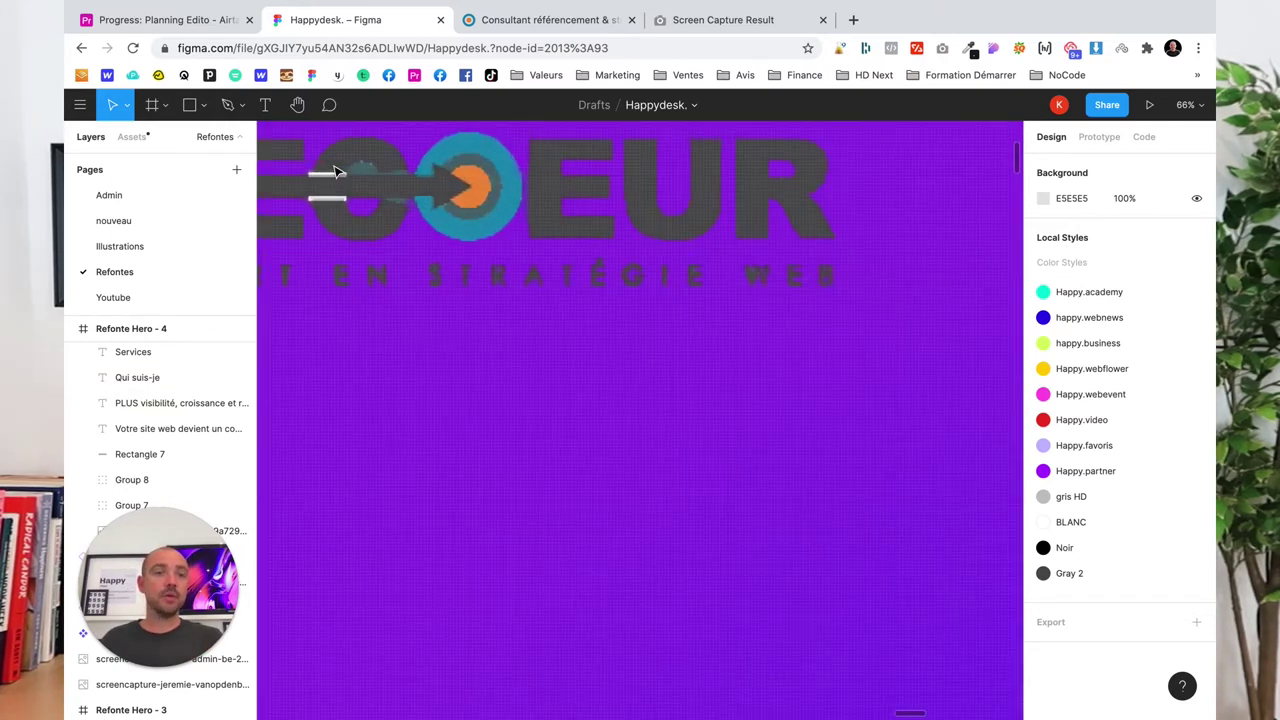
scroll(390, 185, "down", 5)
scroll(430, 200, "down", 2)
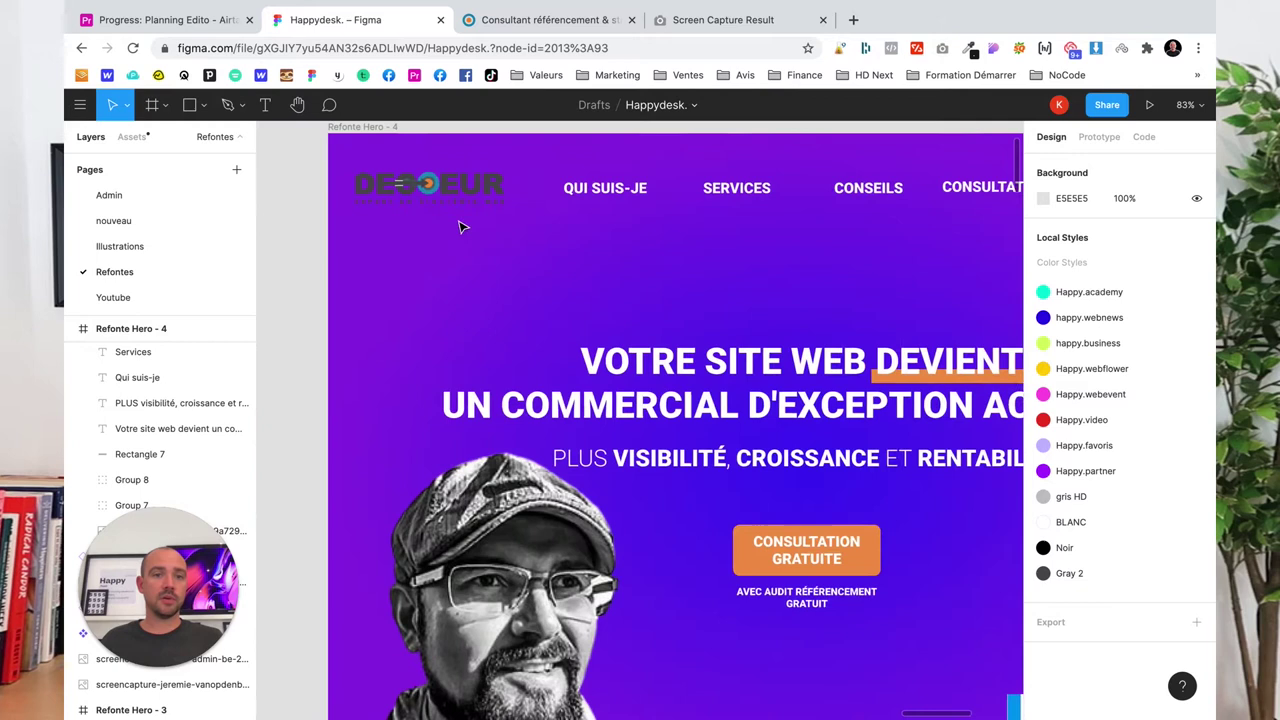
scroll(460, 227, "down", 2)
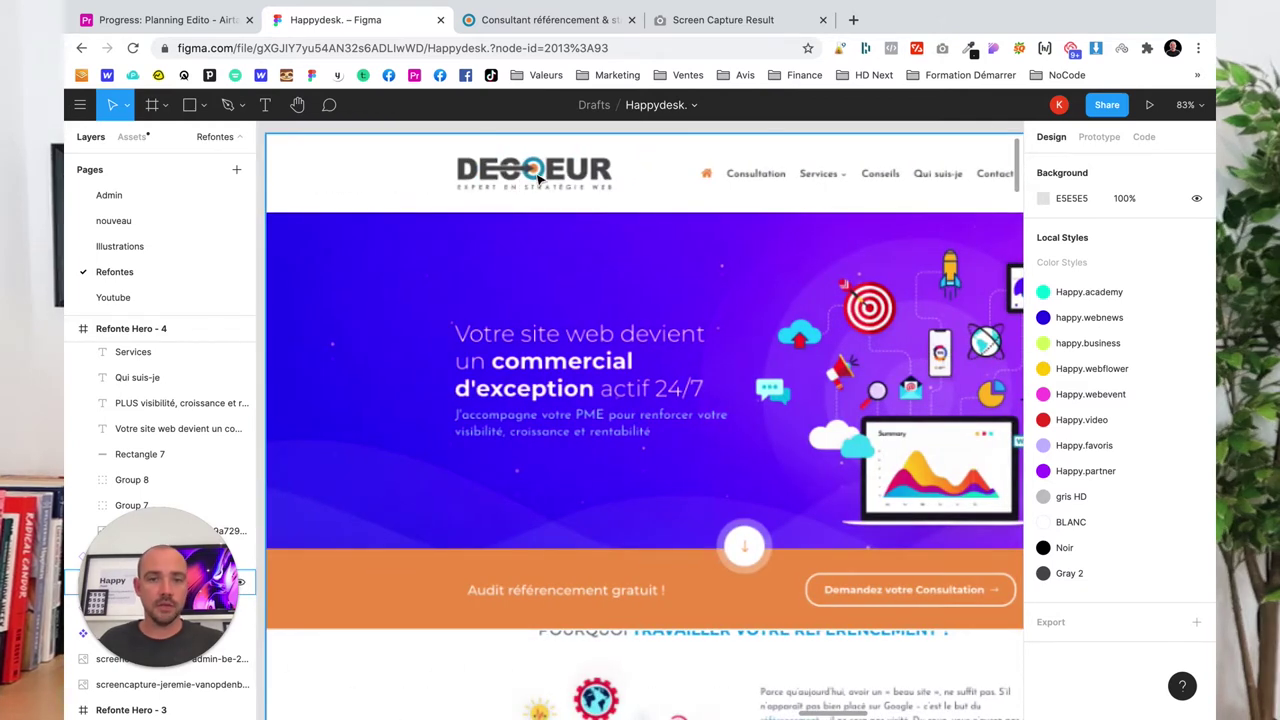
left_click(530, 20)
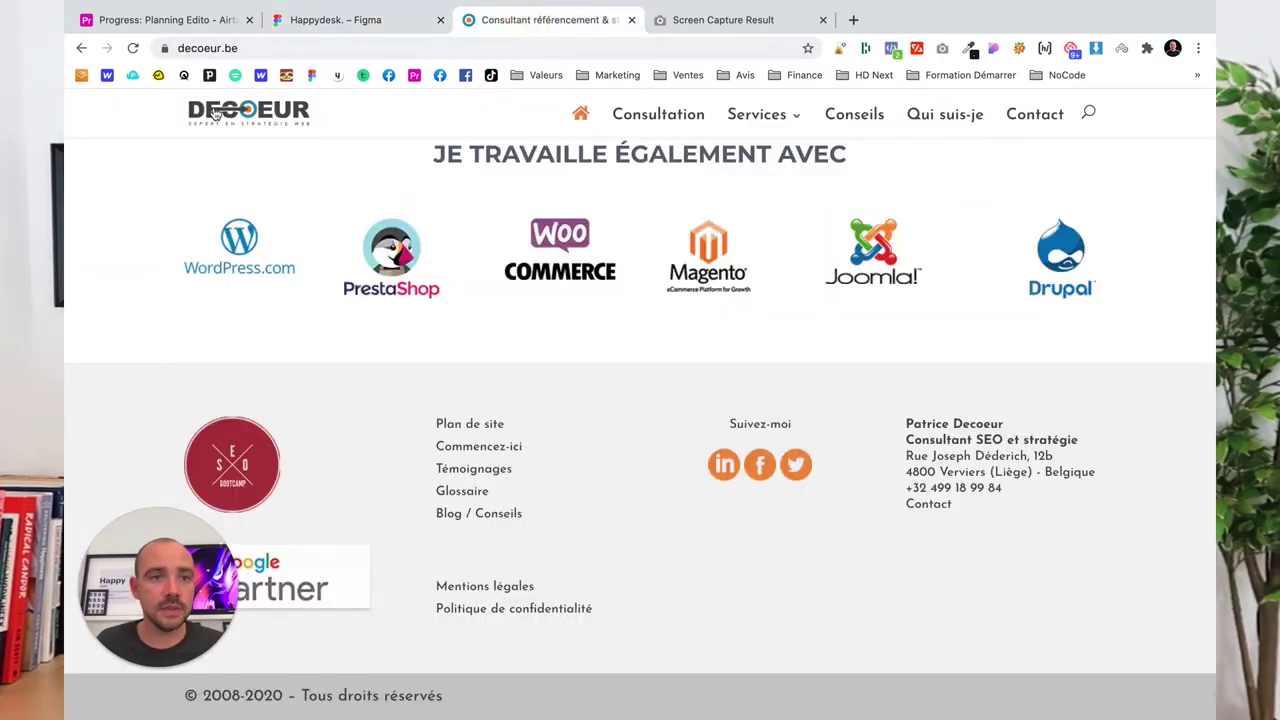
left_click(420, 11)
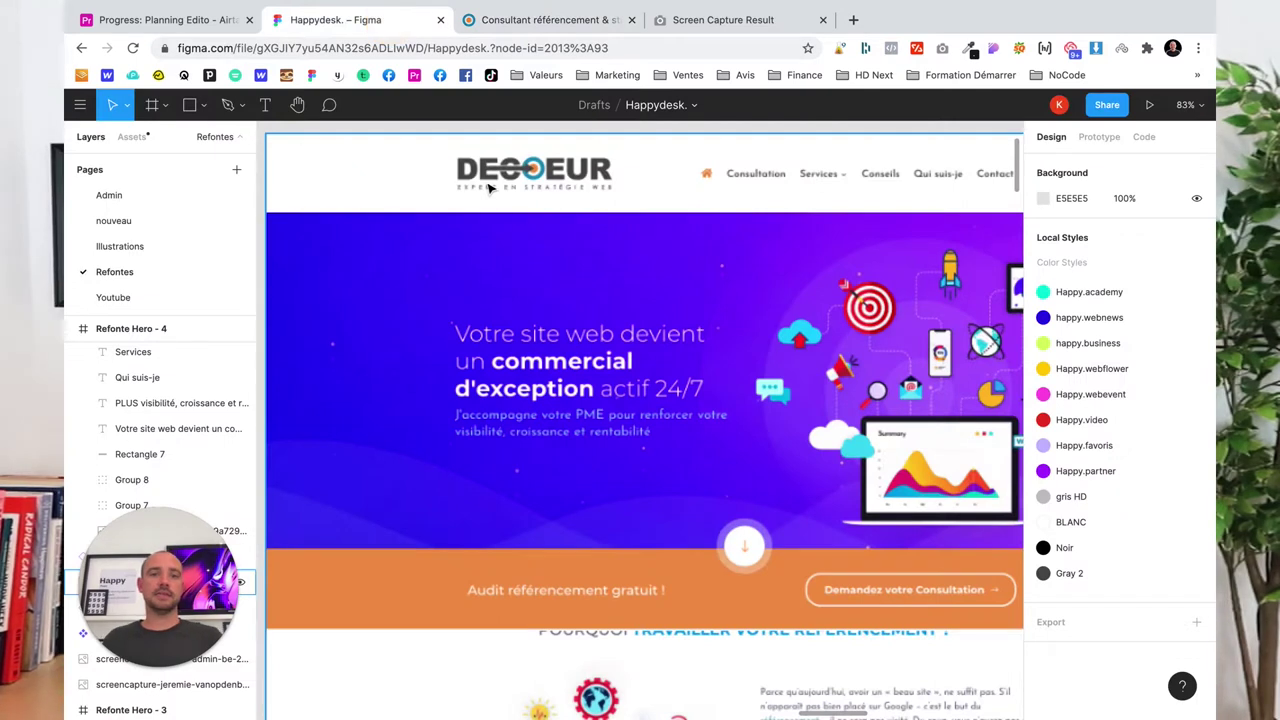
scroll(487, 186, "right", 5)
scroll(487, 186, "right", 5)
scroll(487, 186, "right", 5)
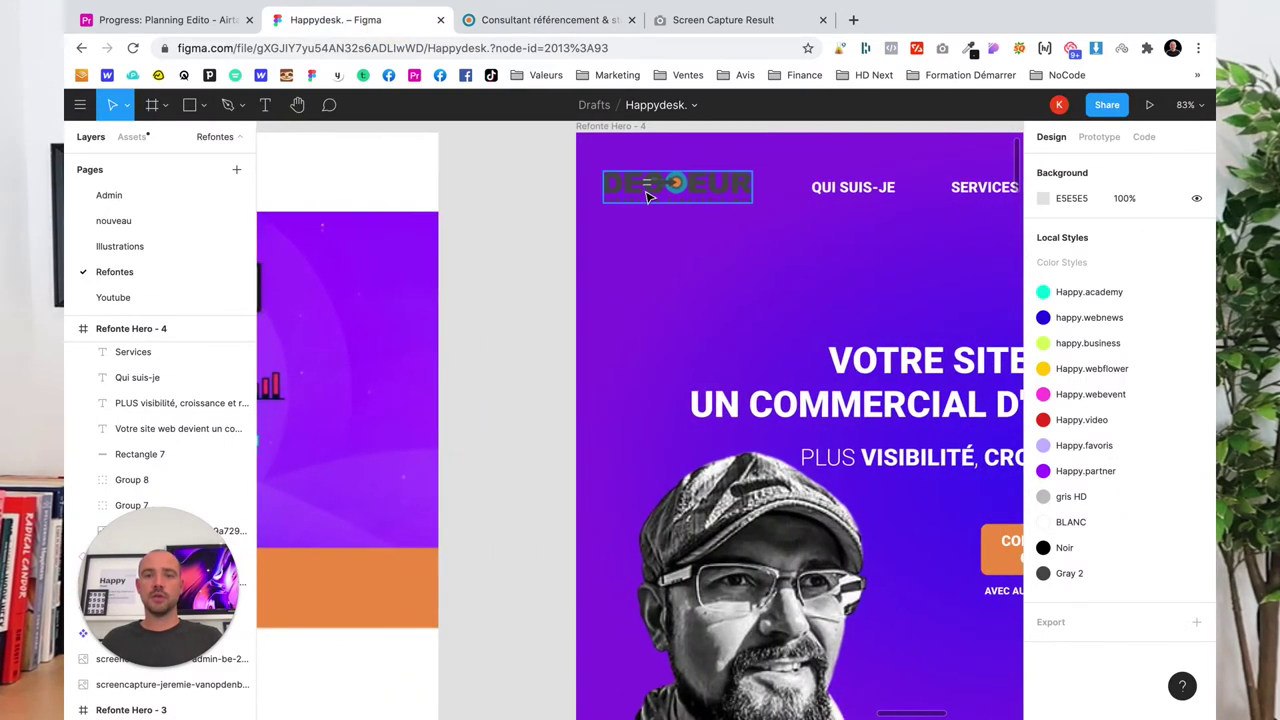
scroll(378, 226, "left", 6)
scroll(378, 200, "left", 4)
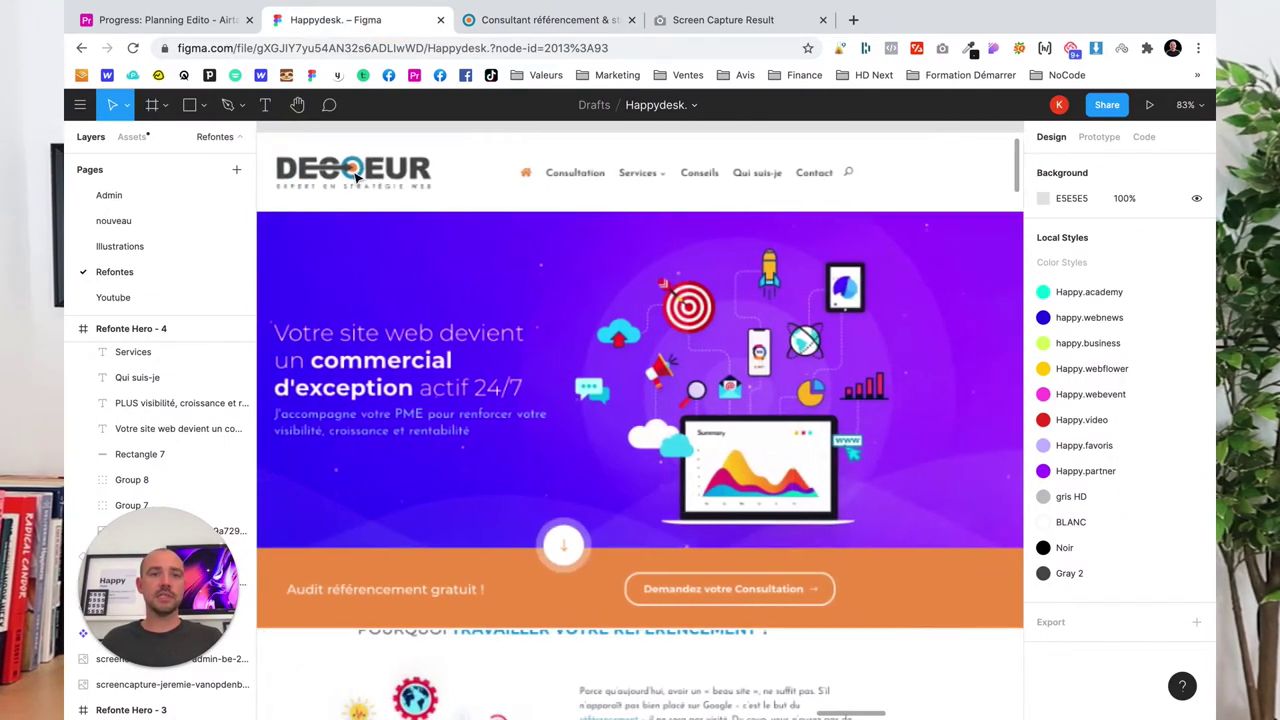
scroll(460, 186, "right", 10)
scroll(514, 180, "right", 2)
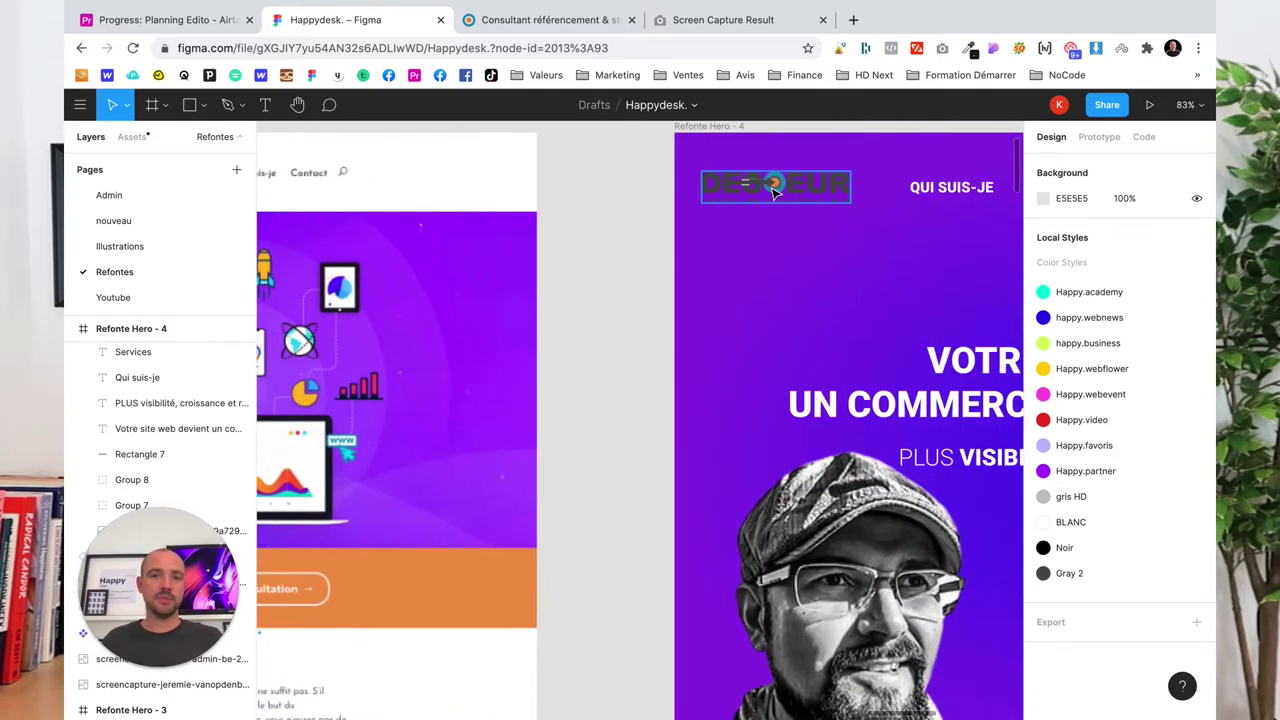
scroll(672, 191, "right", 2)
scroll(672, 191, "right", 2)
scroll(600, 191, "up", 3)
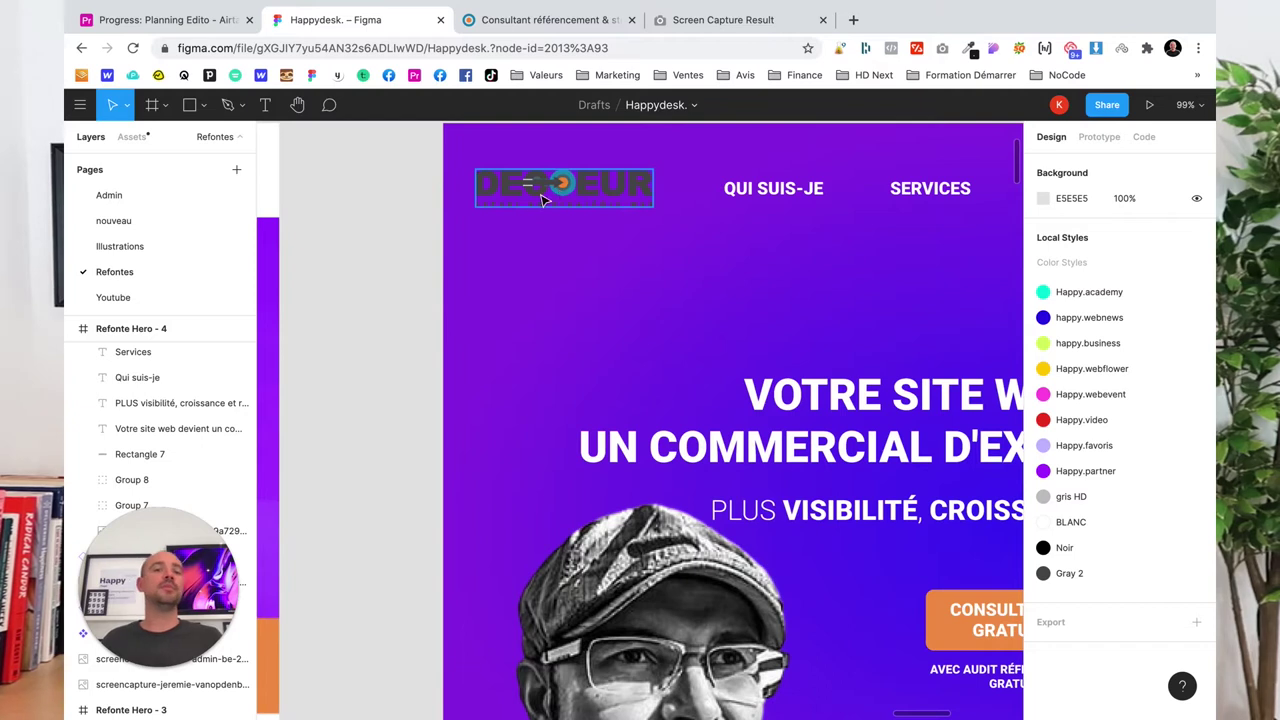
scroll(530, 196, "down", 2)
scroll(530, 196, "down", 2)
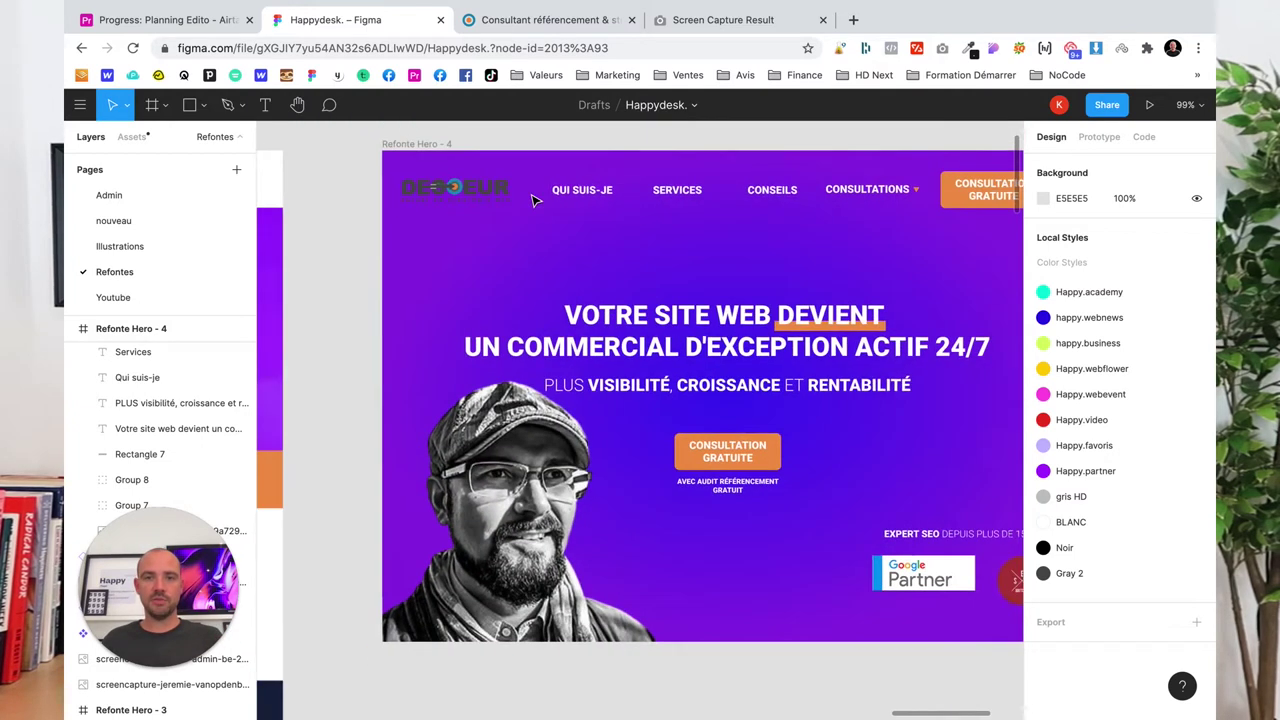
scroll(547, 224, "down", 1)
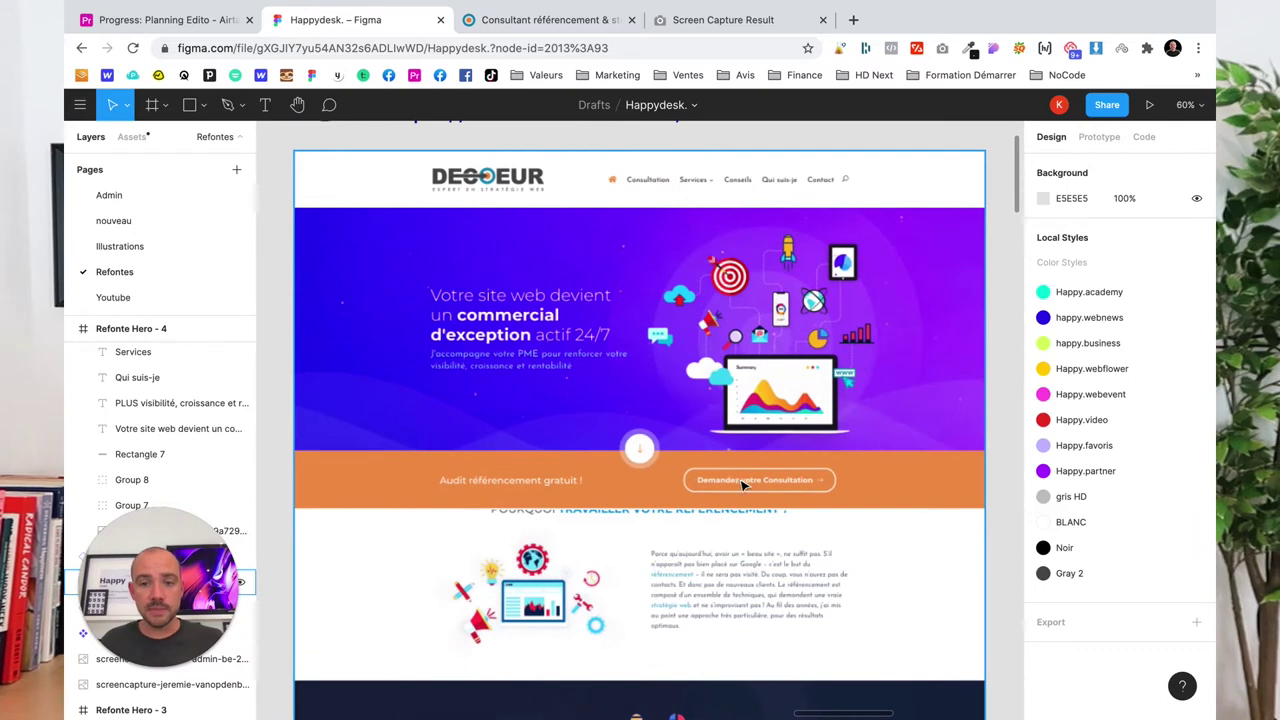
scroll(757, 459, "right", 10)
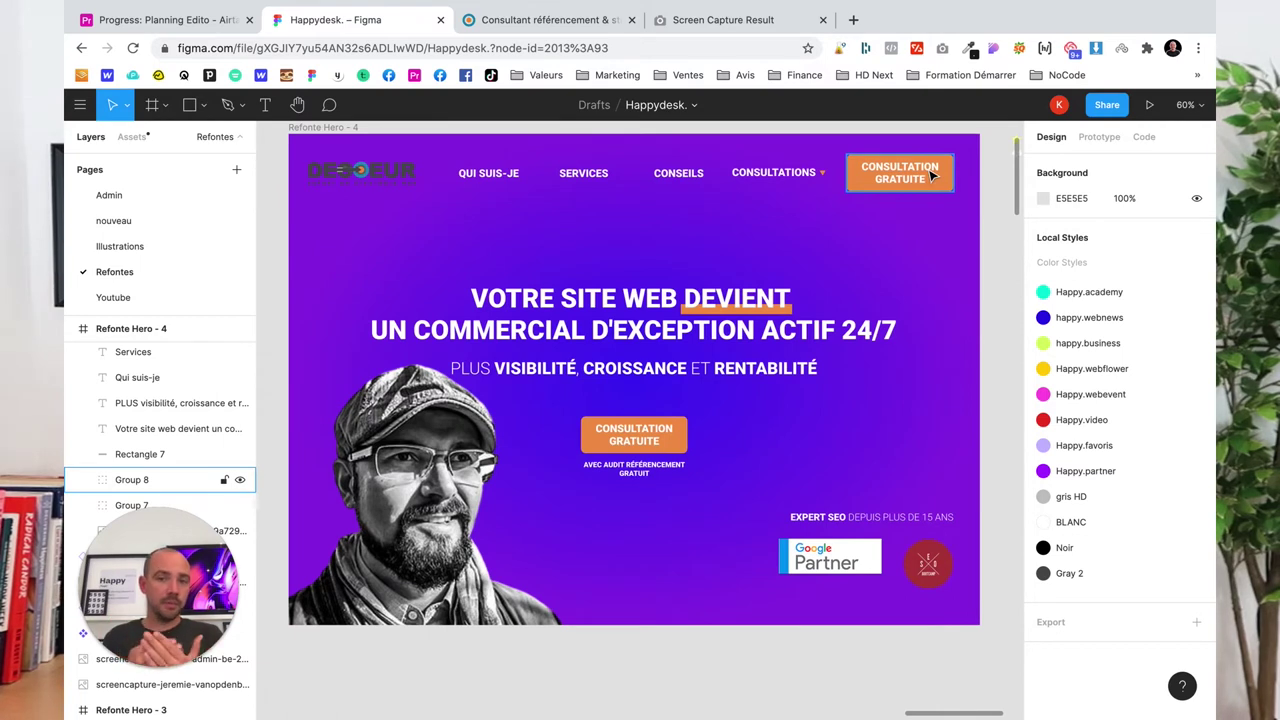
scroll(447, 443, "up", 2)
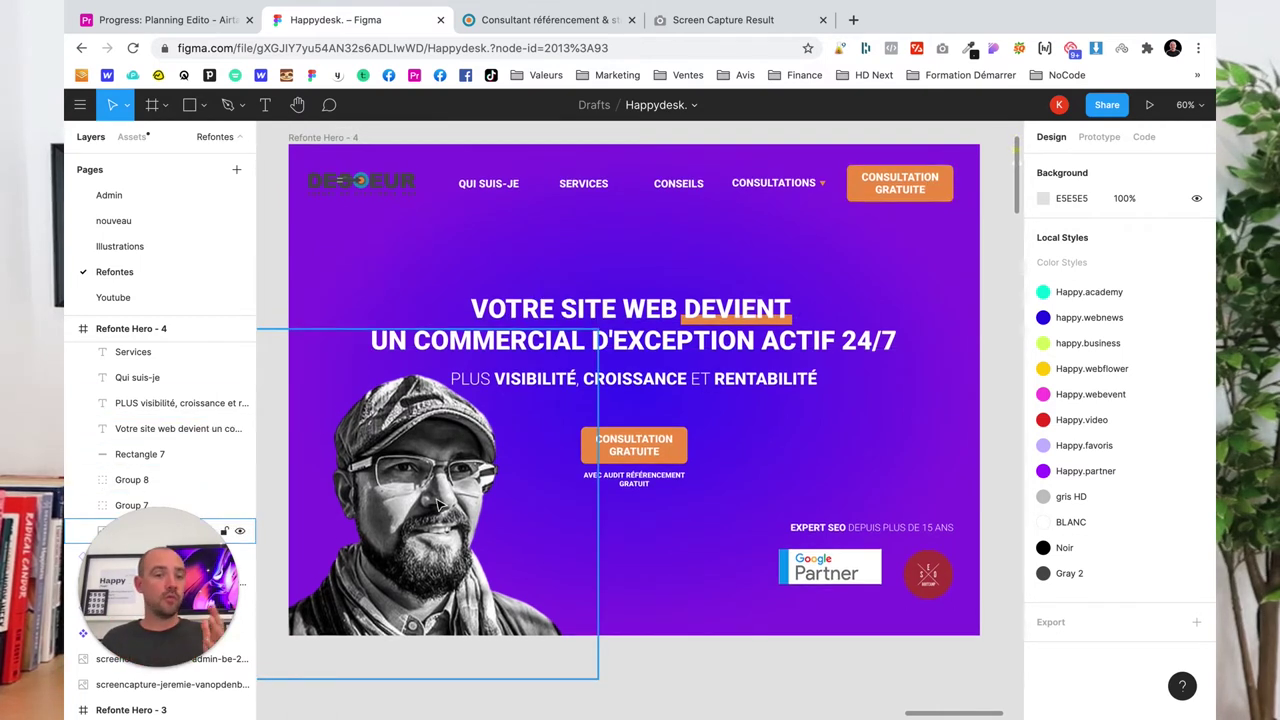
scroll(436, 518, "down", 2)
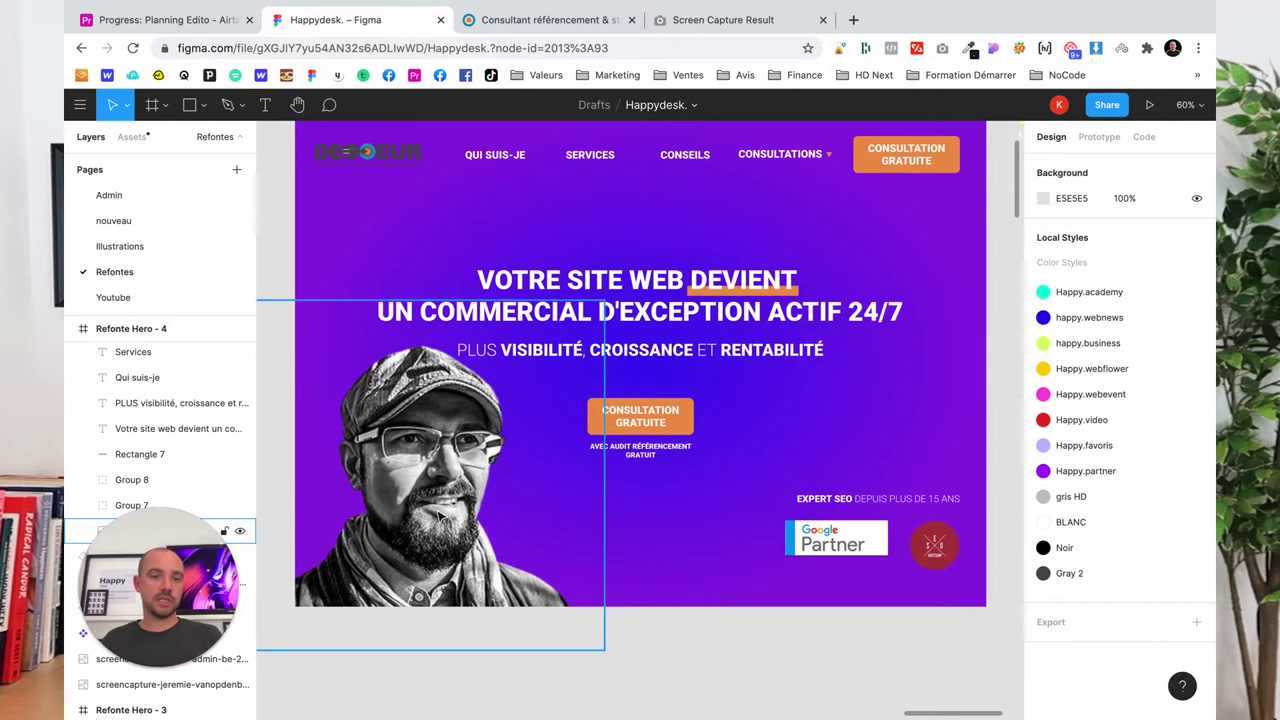
scroll(438, 516, "left", 3)
scroll(440, 513, "left", 6)
scroll(442, 511, "left", 10)
scroll(442, 509, "down", 10)
scroll(420, 470, "down", 10)
scroll(390, 420, "down", 8)
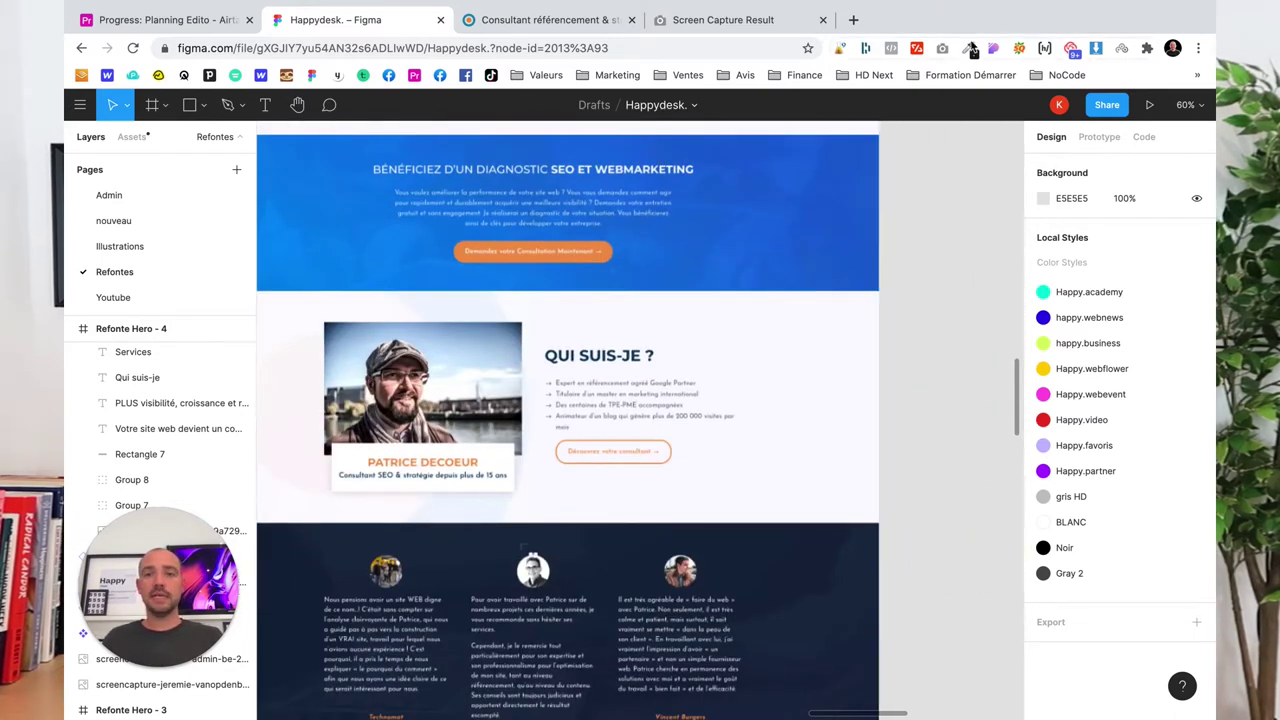
Search the web for 'remove bg' and open the remove.bg site
left_click(810, 28)
left_click(734, 47)
type("remove bg")
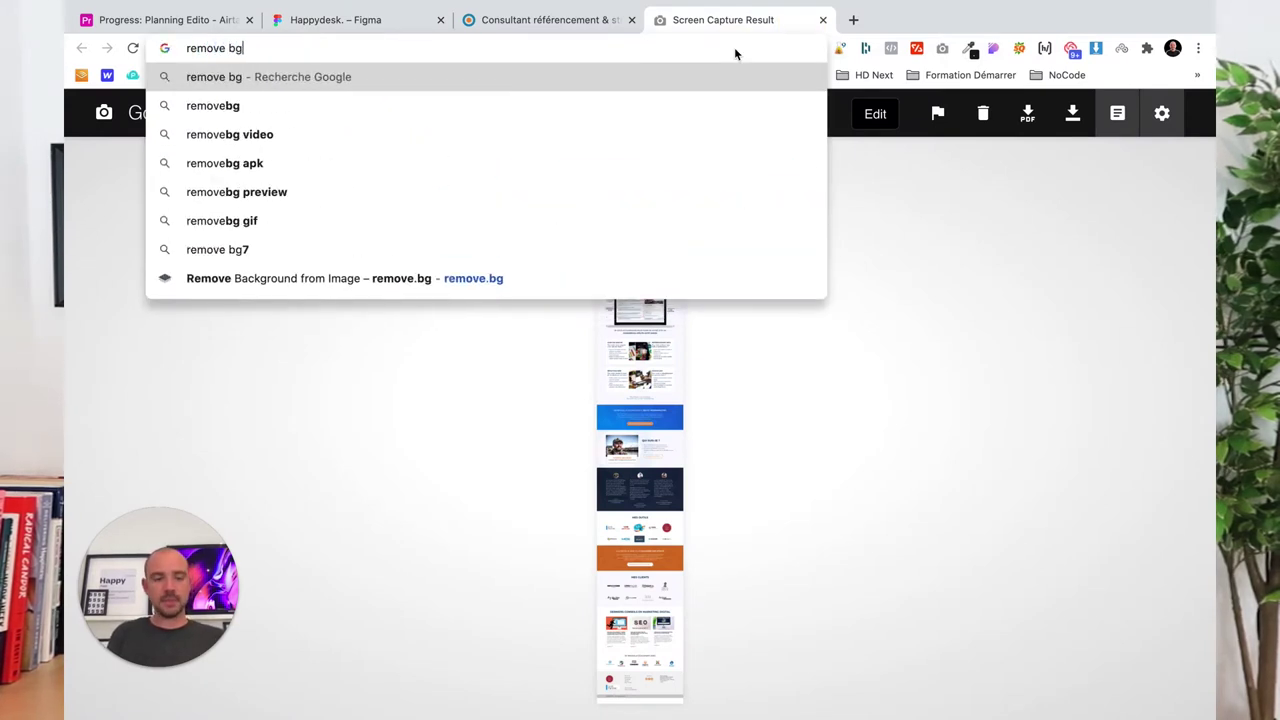
key("Return")
left_click(335, 287)
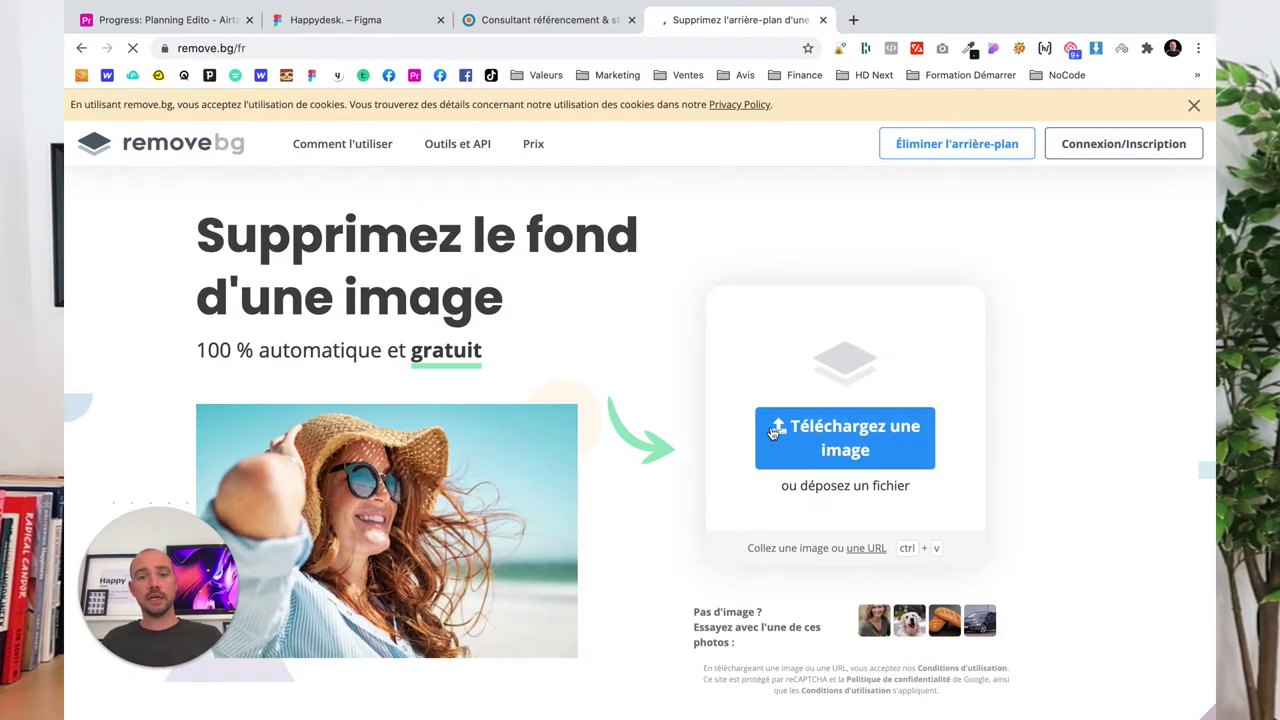
List the decoeur.be page images and download the consultant's cap-wearing portrait
left_click(546, 20)
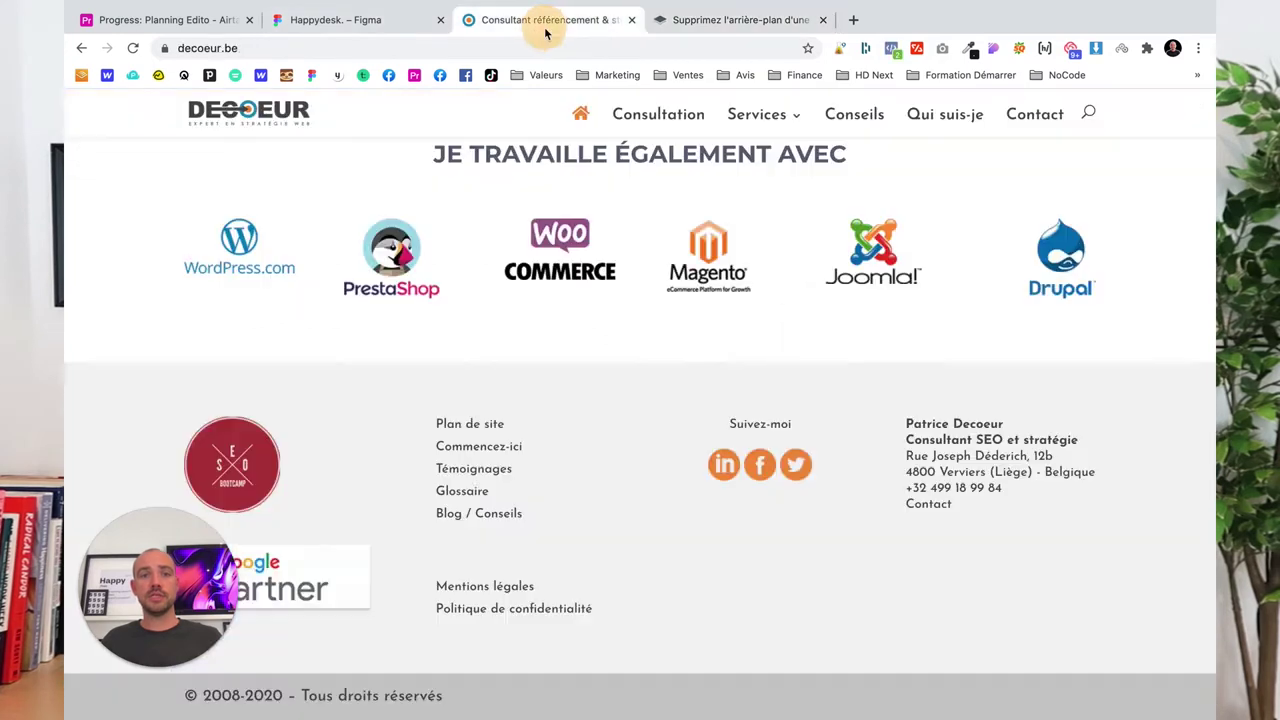
scroll(402, 406, "up", 5)
scroll(402, 406, "up", 5)
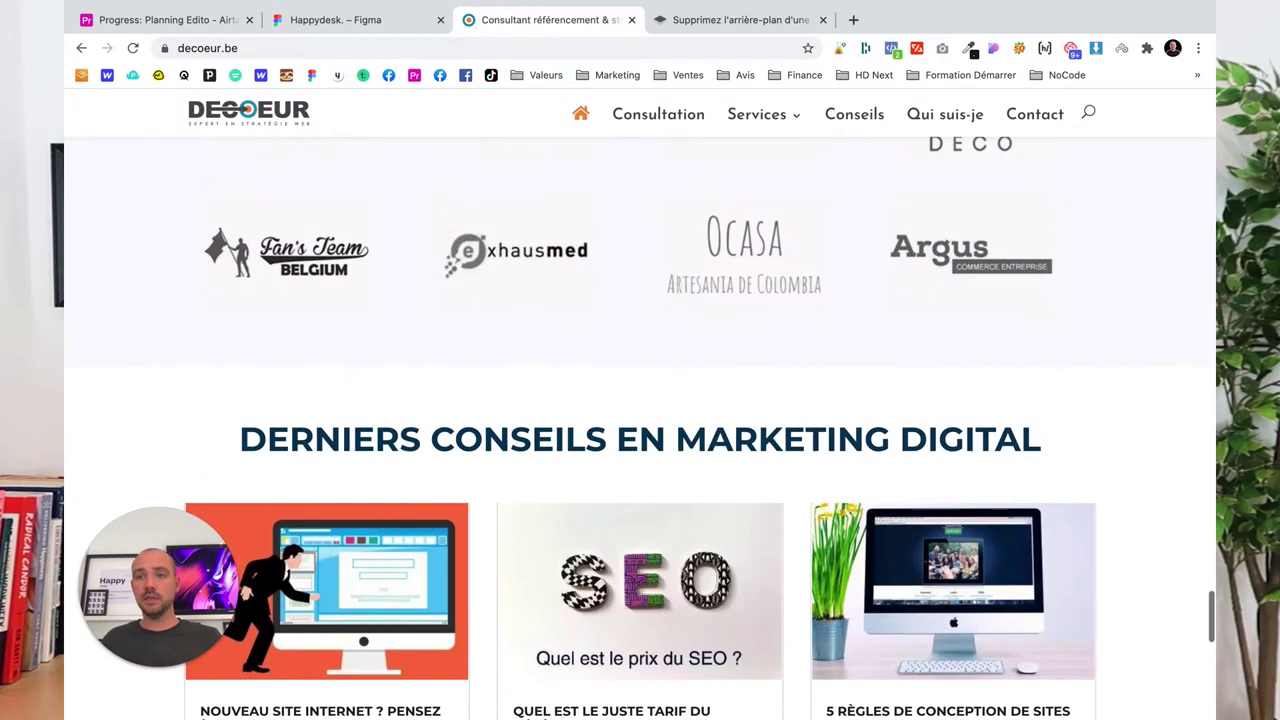
left_click(1096, 50)
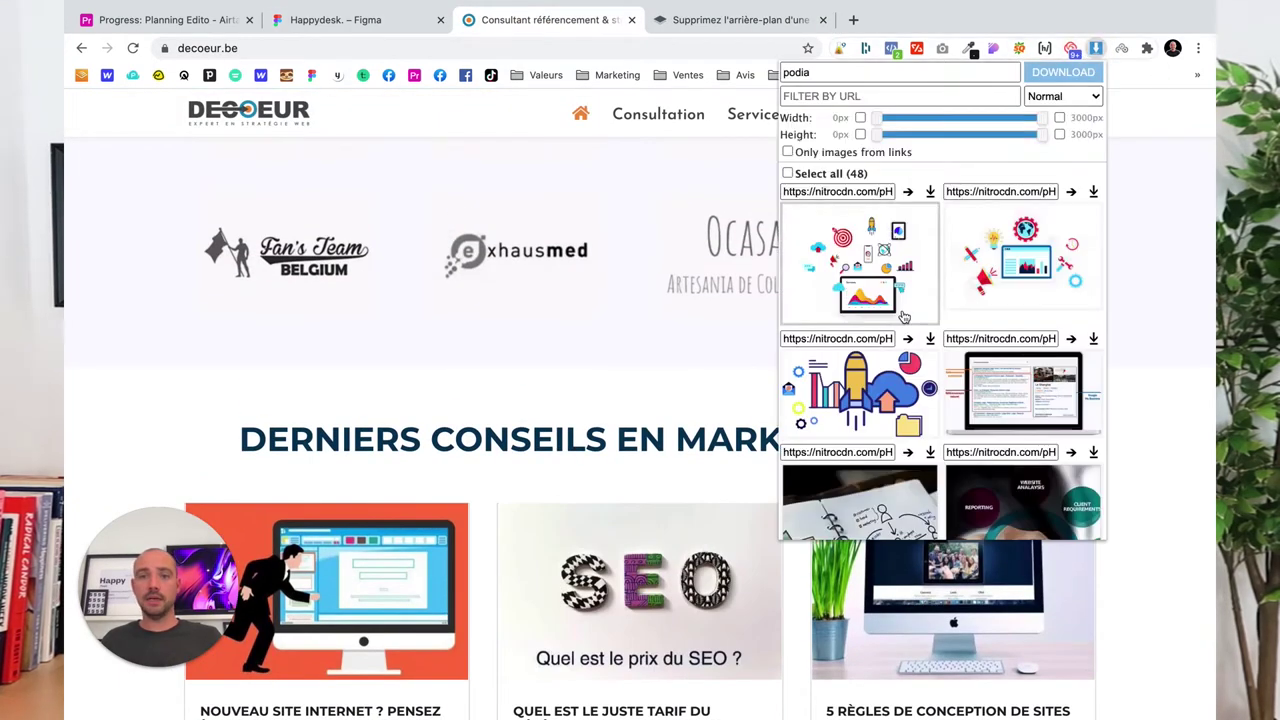
scroll(876, 356, "down", 2)
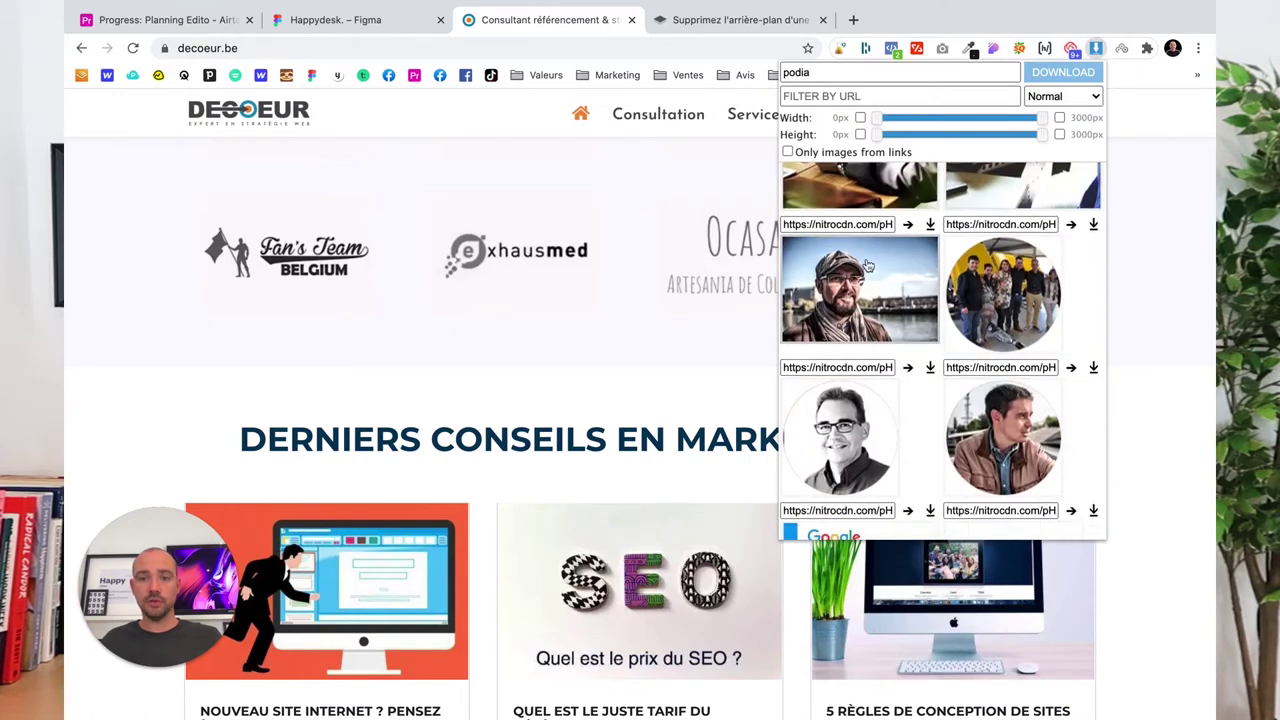
left_click(930, 224)
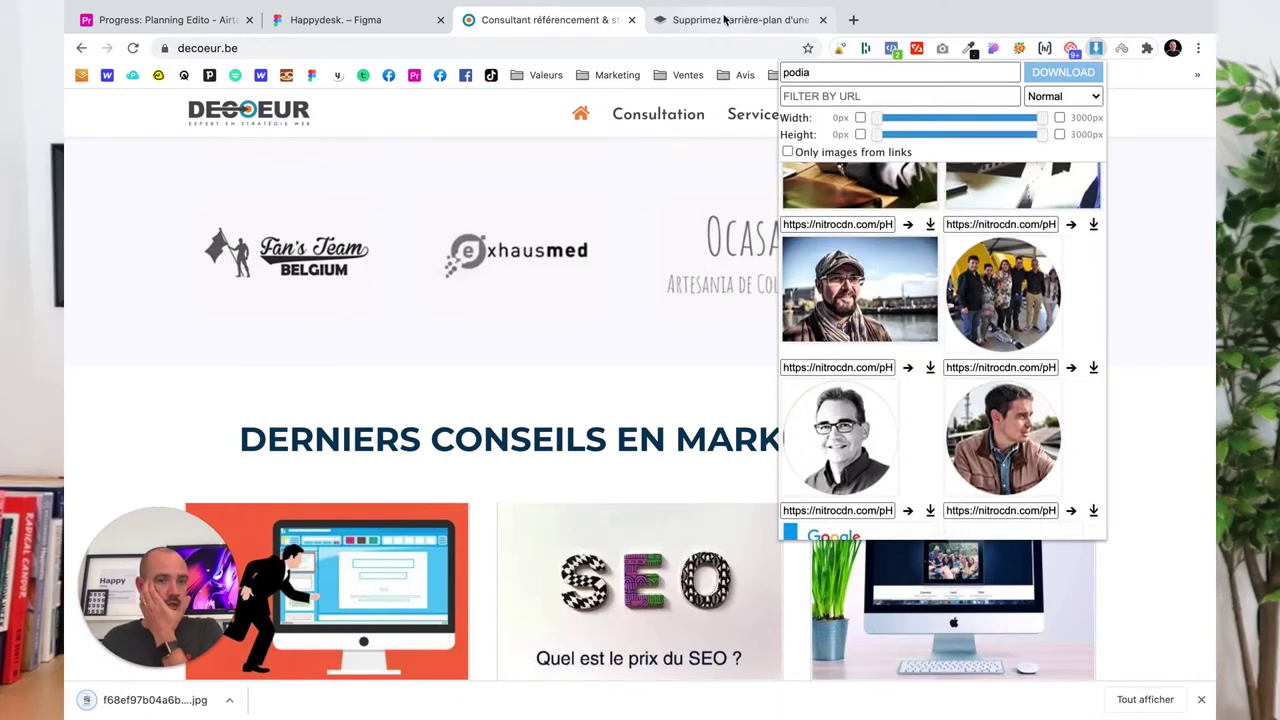
left_click(730, 25)
Drop the downloaded portrait jpg onto remove.bg for a background-free cutout, then return to Figma
left_click_drag(155, 700, 595, 458)
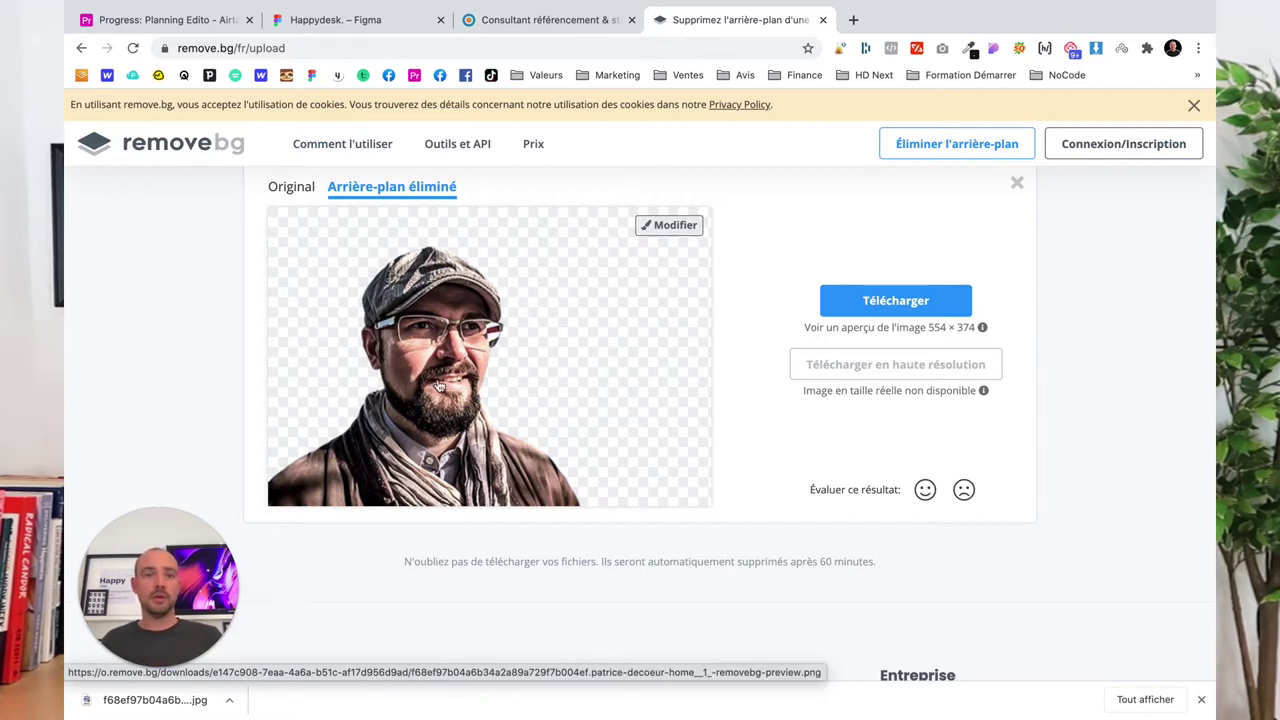
scroll(438, 385, "up", 3)
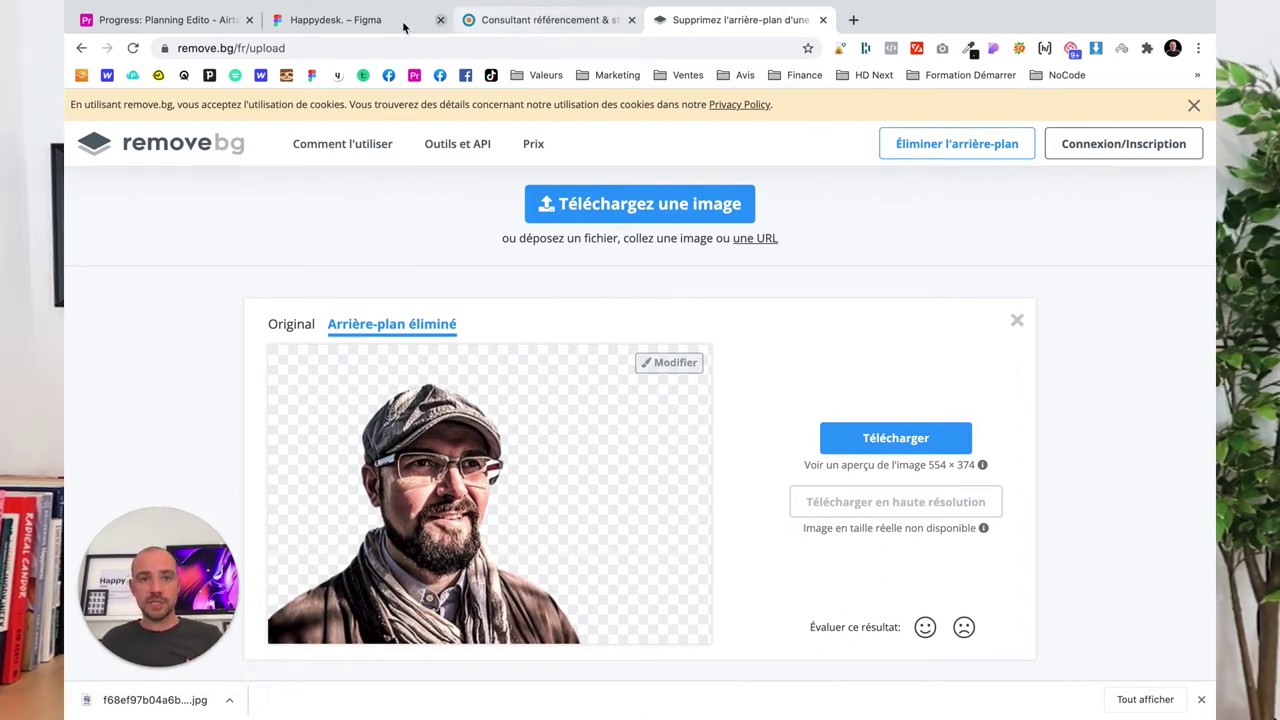
left_click(438, 22)
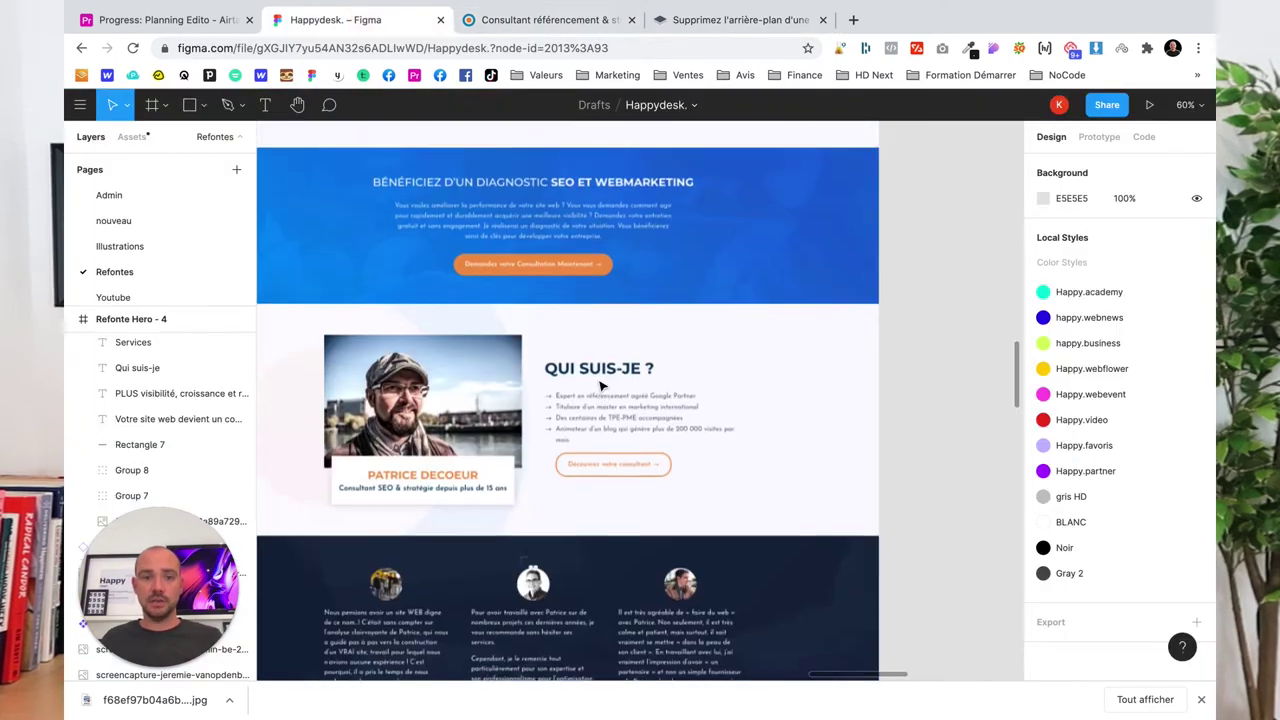
scroll(601, 386, "down", 5)
scroll(601, 386, "up", 10)
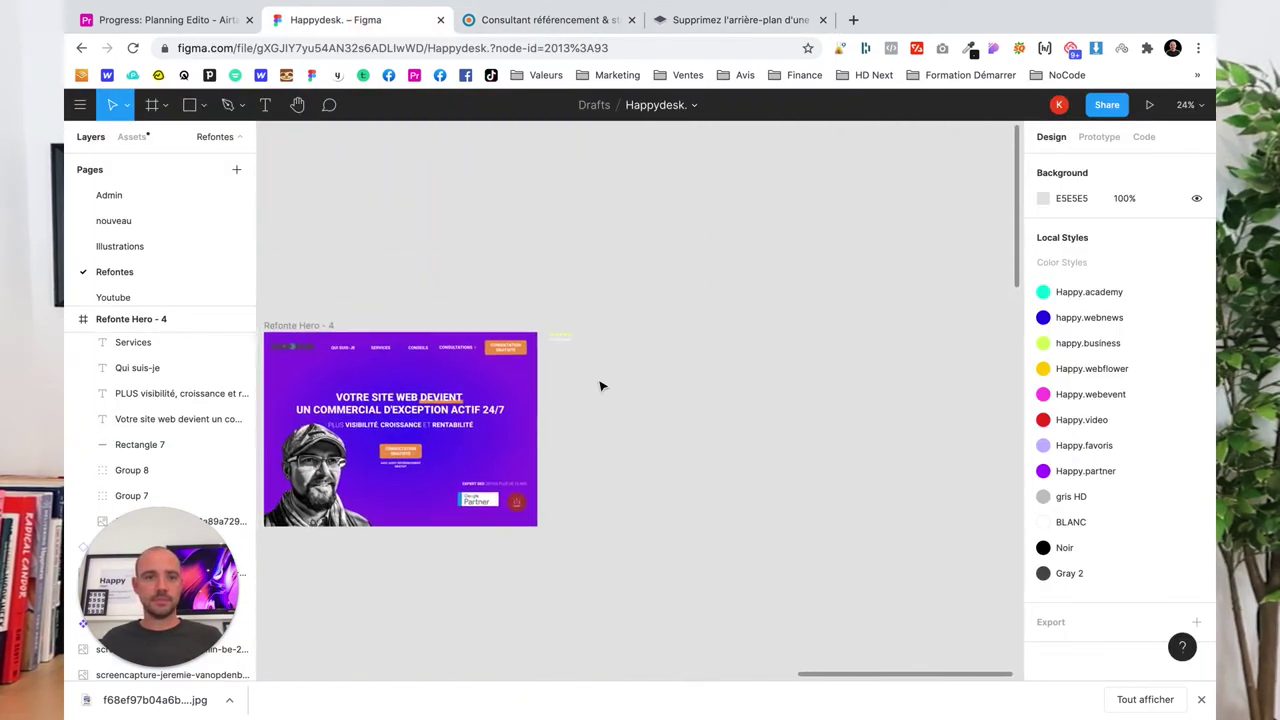
scroll(510, 418, "up", 5)
scroll(525, 445, "up", 2)
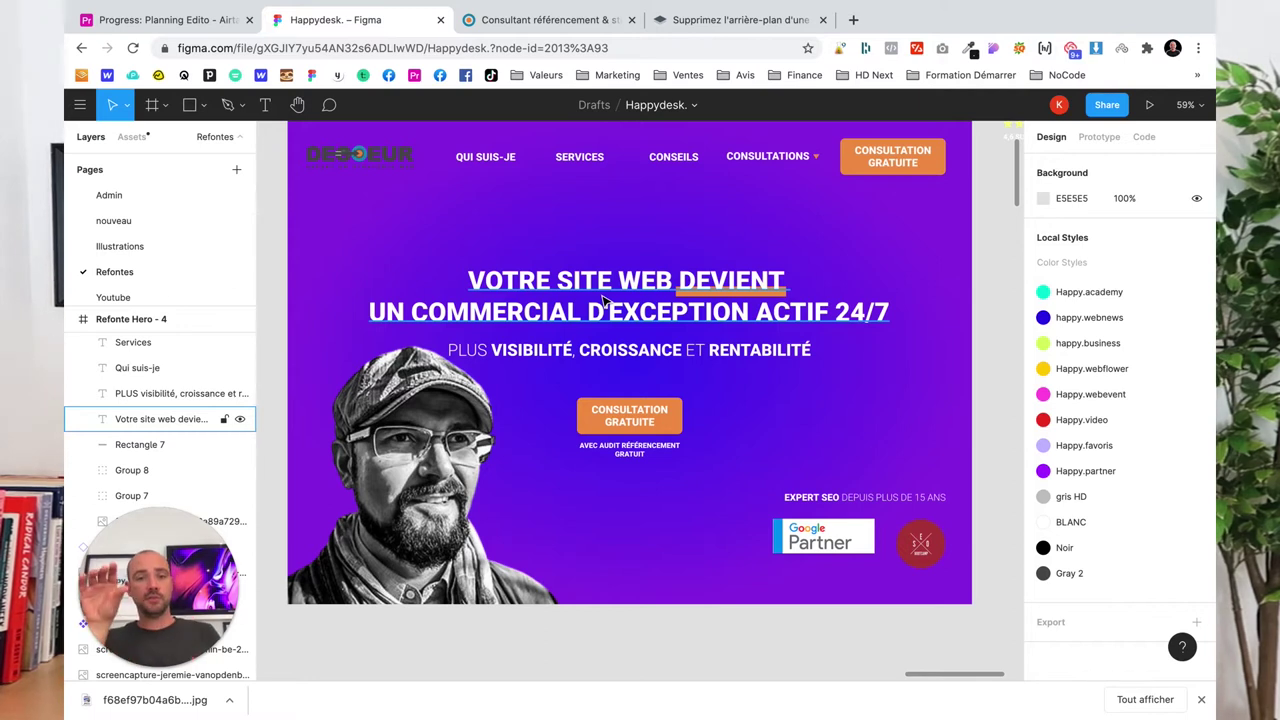
scroll(603, 300, "left", 3)
scroll(520, 310, "left", 5)
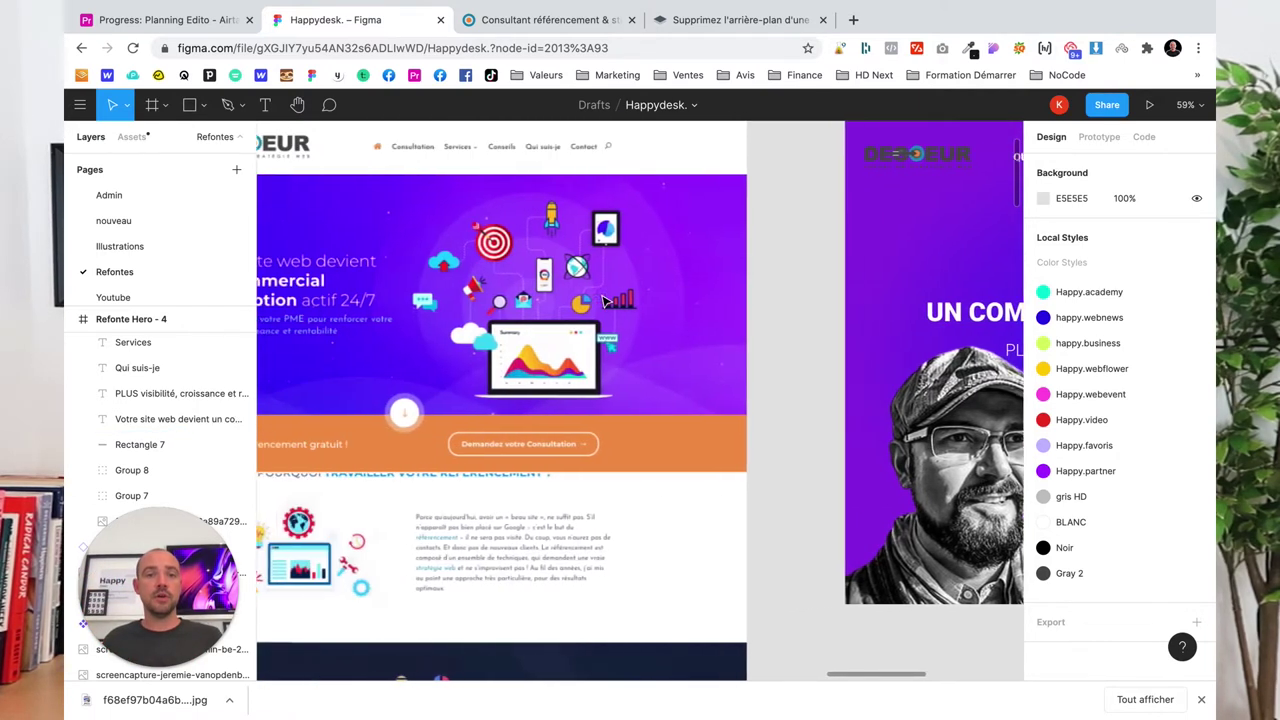
scroll(450, 318, "left", 2)
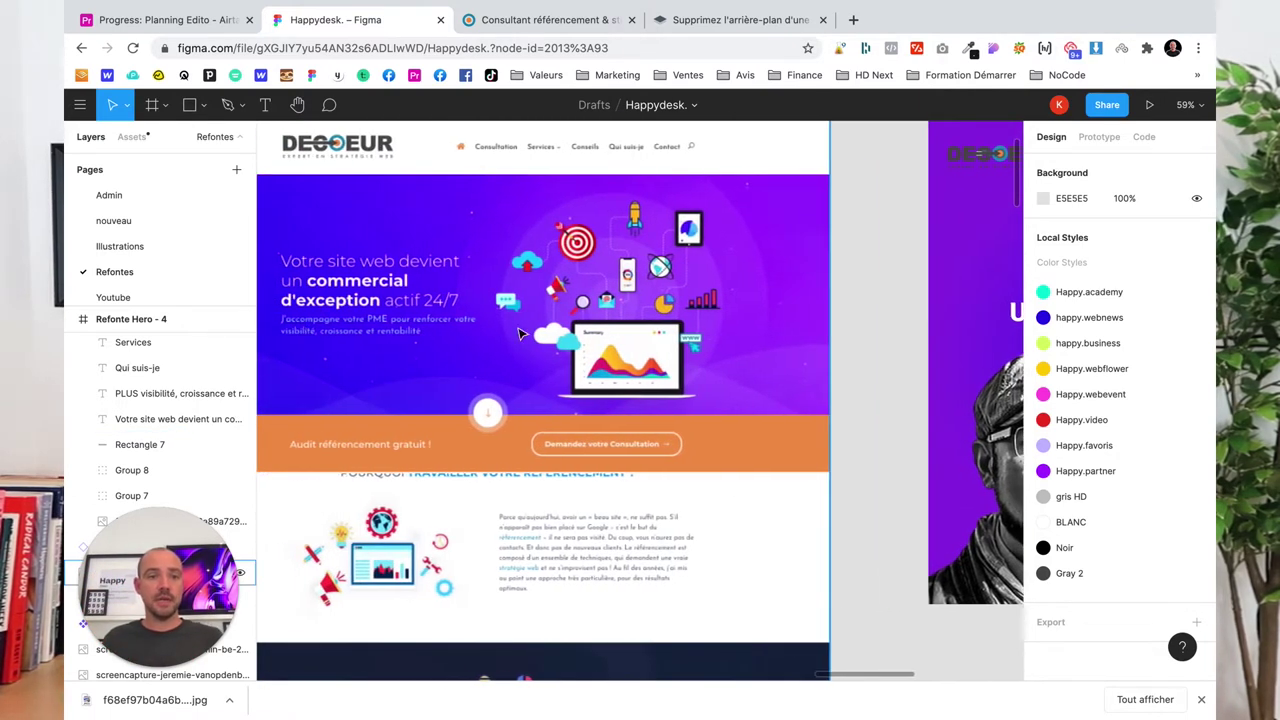
scroll(420, 340, "right", 4)
scroll(540, 352, "right", 5)
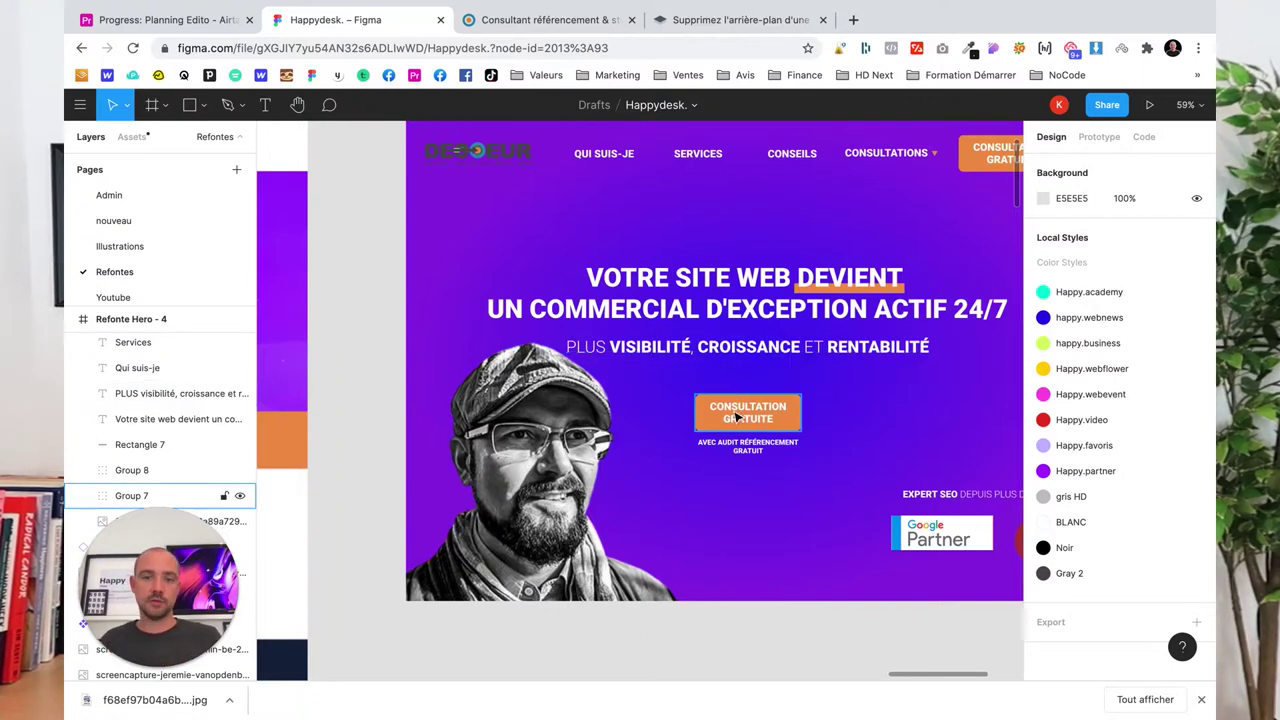
scroll(745, 452, "up", 3)
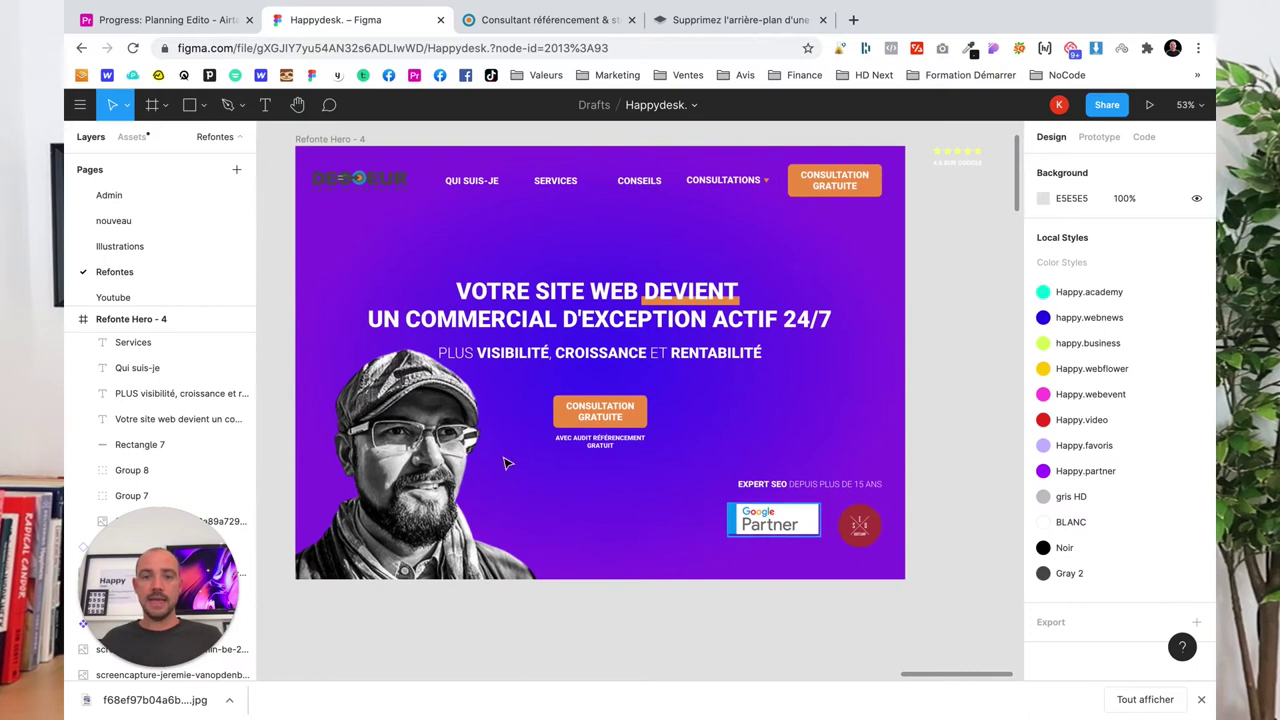
scroll(545, 347, "left", 5)
scroll(545, 347, "down", 5)
scroll(545, 347, "down", 5)
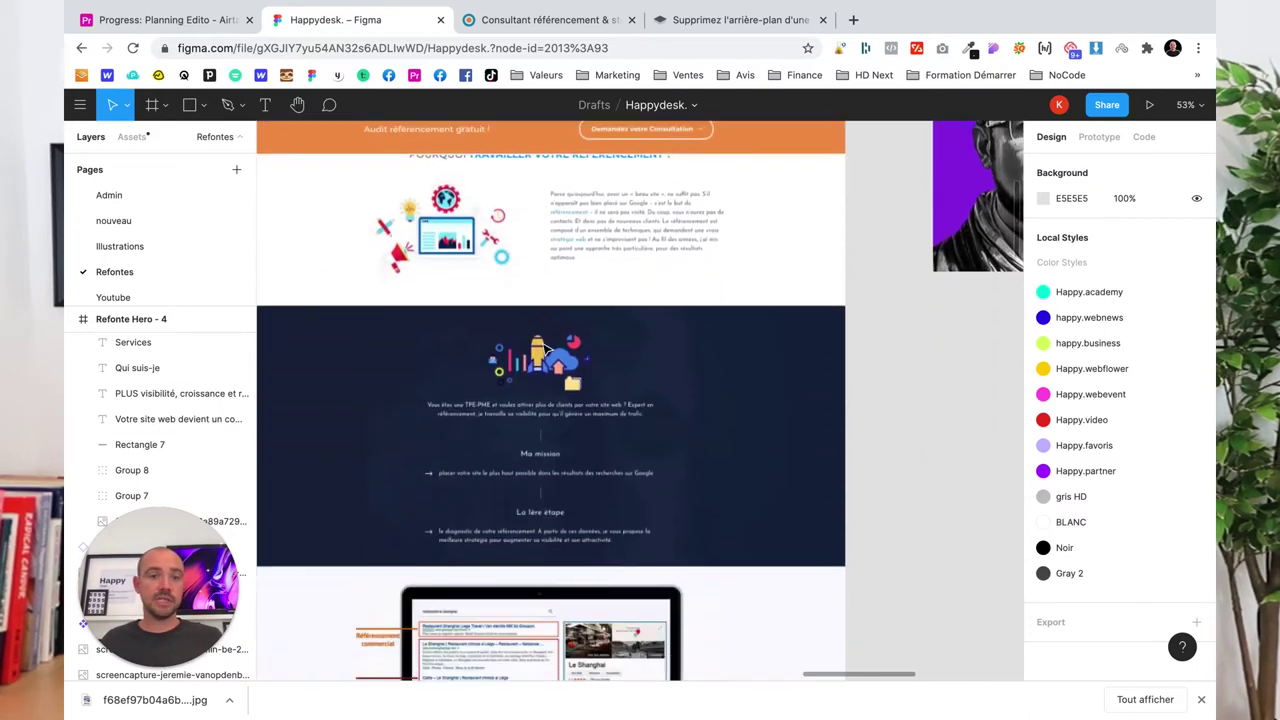
scroll(545, 347, "down", 5)
scroll(545, 347, "down", 5)
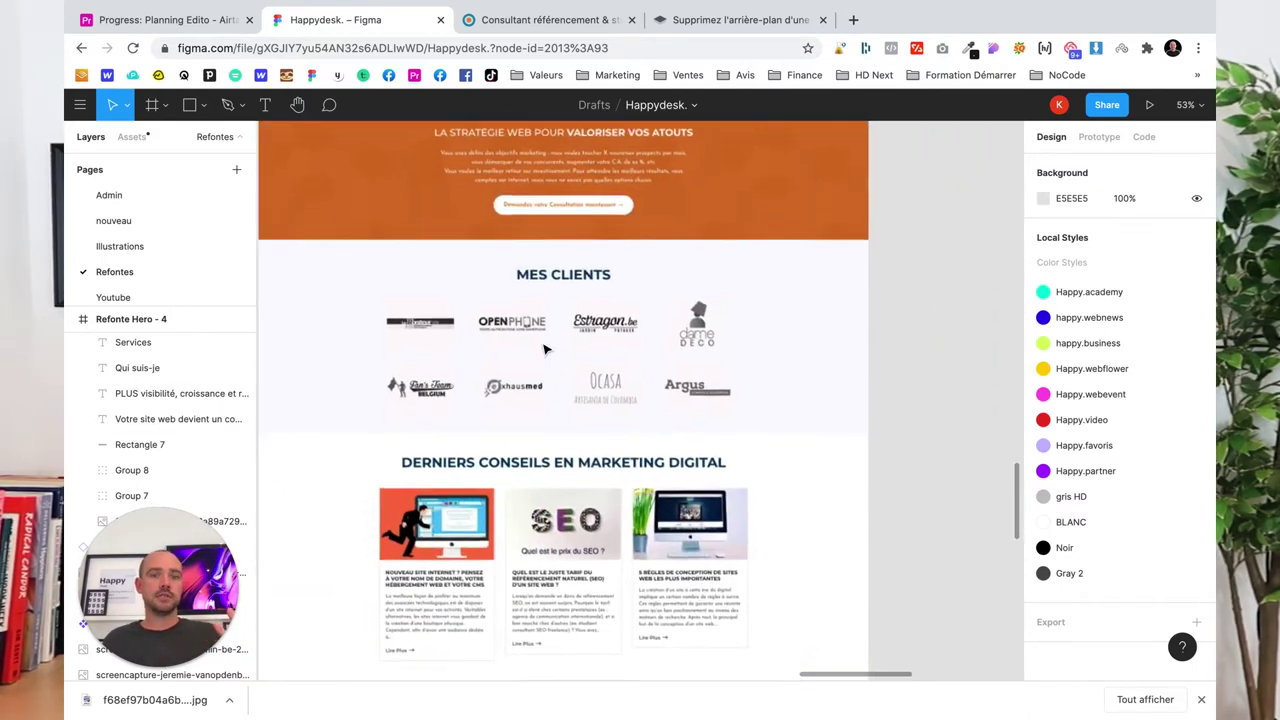
scroll(545, 347, "down", 5)
scroll(545, 347, "down", 5)
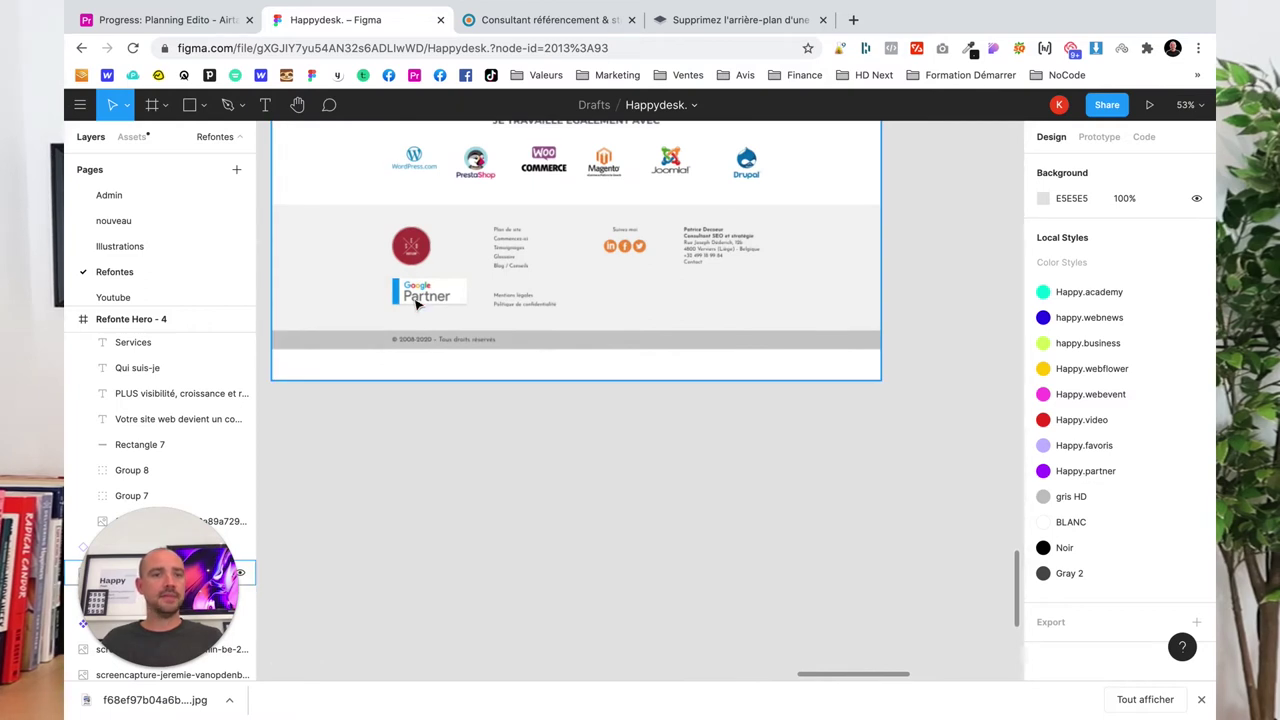
scroll(390, 254, "up", 5)
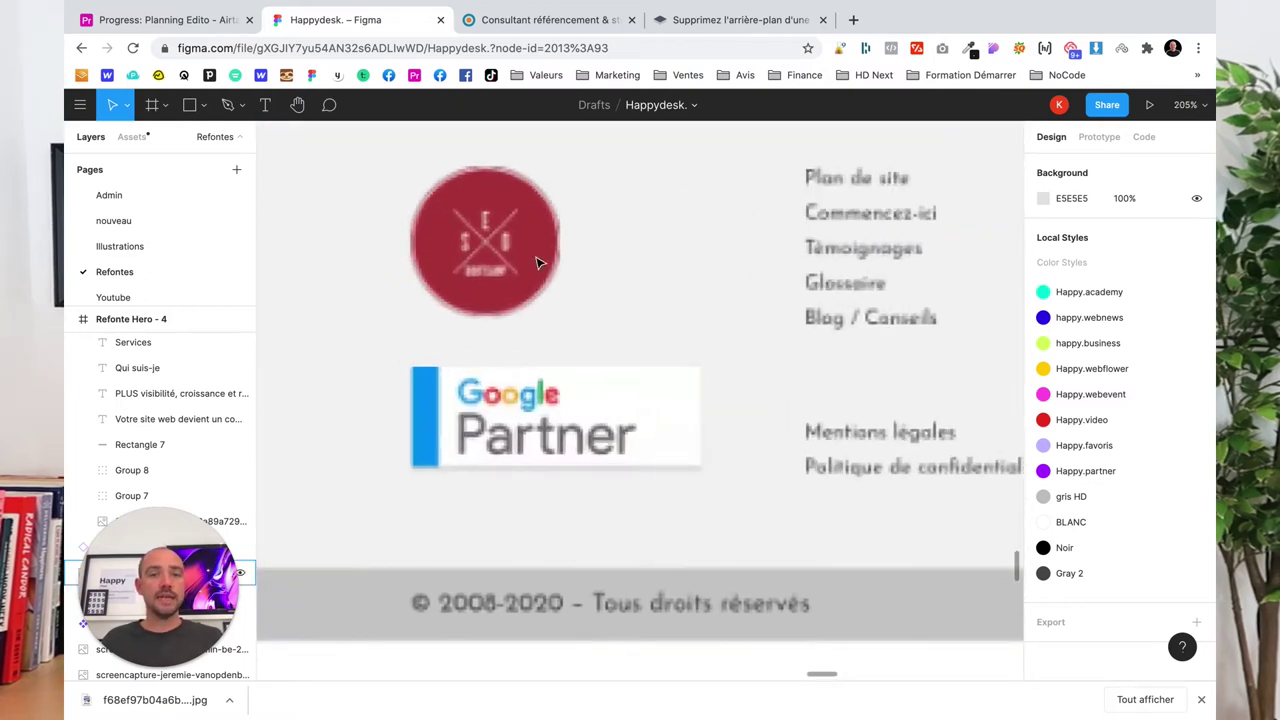
scroll(500, 258, "down", 5)
scroll(503, 262, "down", 3)
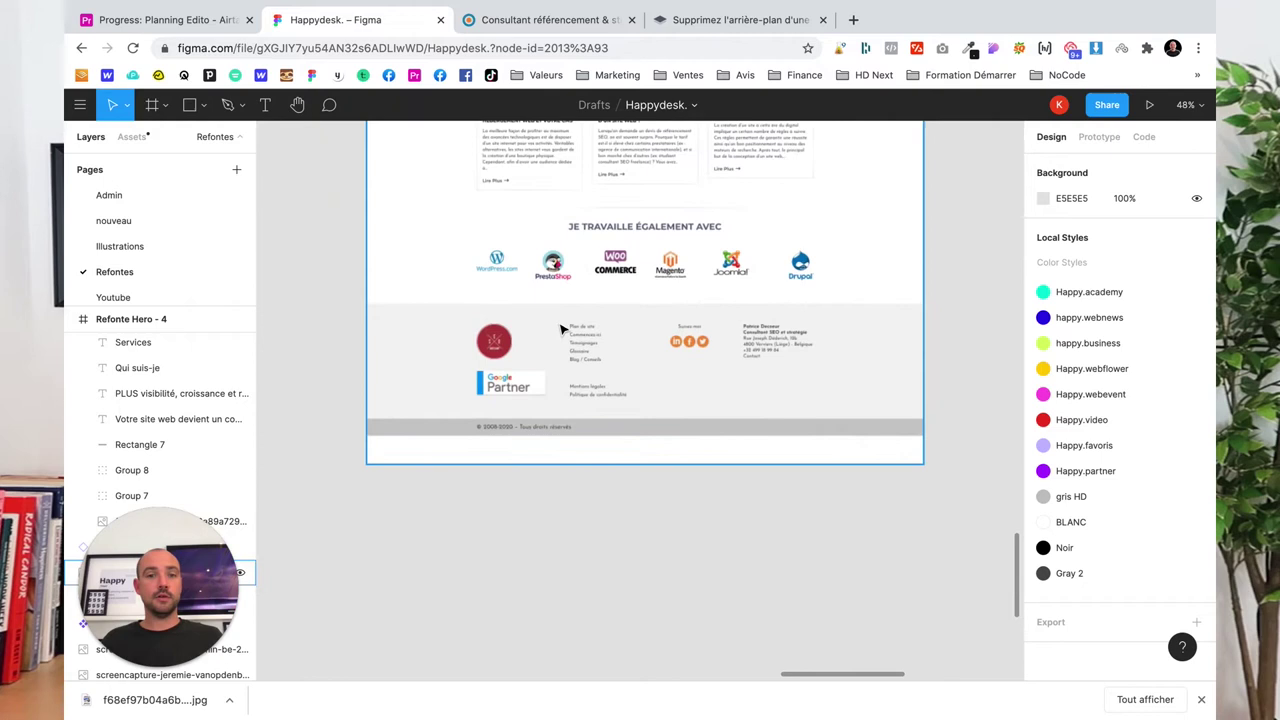
scroll(560, 348, "up", 5)
scroll(543, 362, "up", 5)
scroll(541, 362, "down", 3)
scroll(541, 362, "down", 3)
scroll(600, 350, "up", 2)
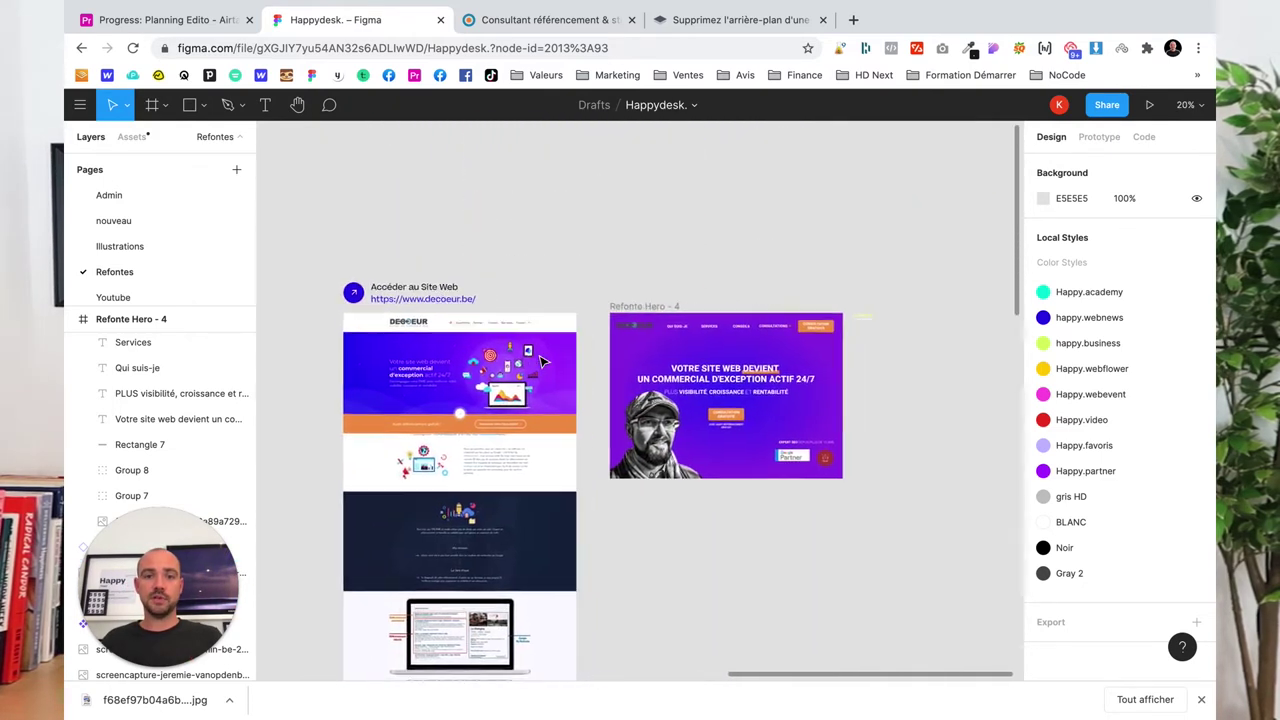
scroll(690, 350, "up", 5)
scroll(690, 352, "down", 2)
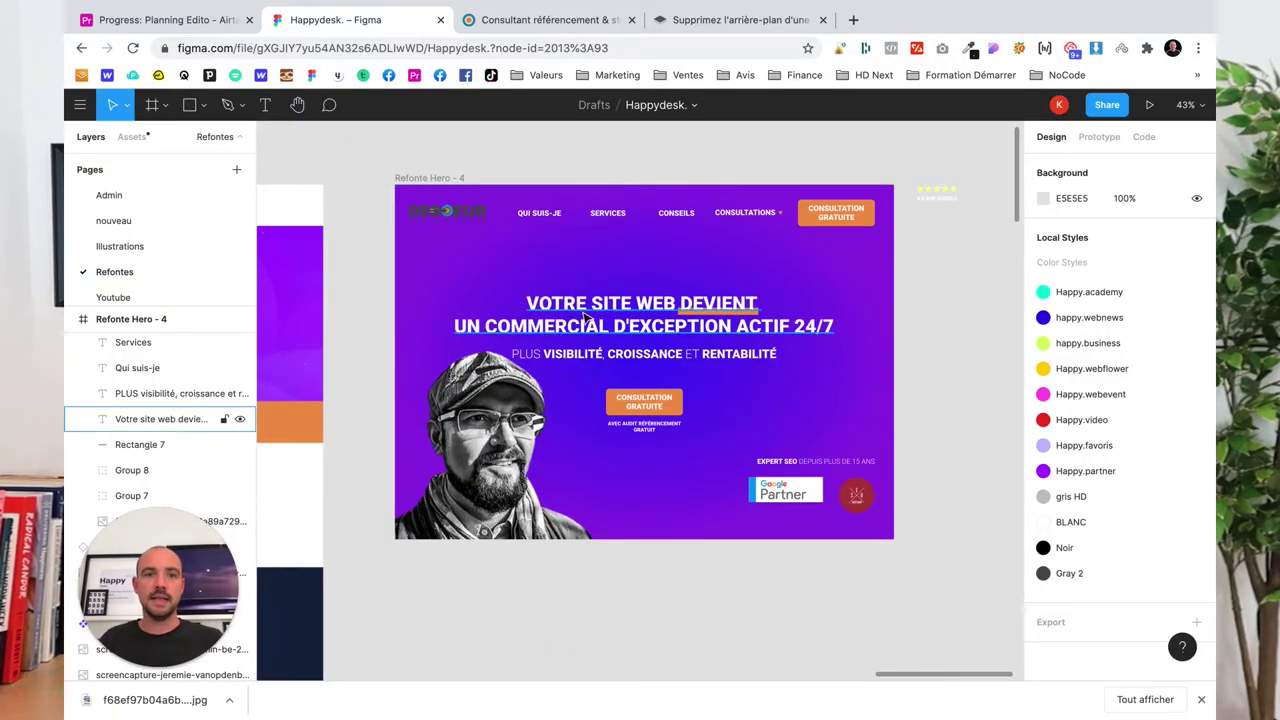
Select the Refonte Hero - 4 frame to show its 1440×1024 size and radial fill
left_click(414, 177)
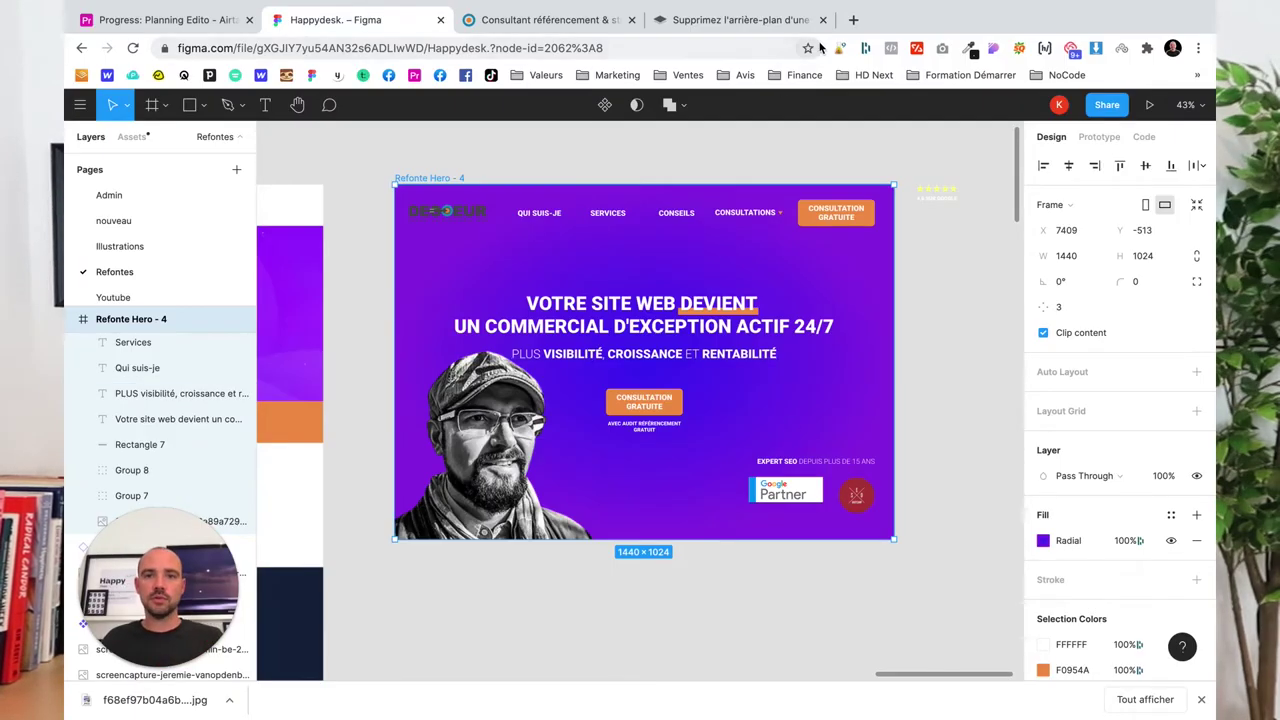
Close the remove.bg tab and search for webflow
left_click(822, 20)
left_click(543, 20)
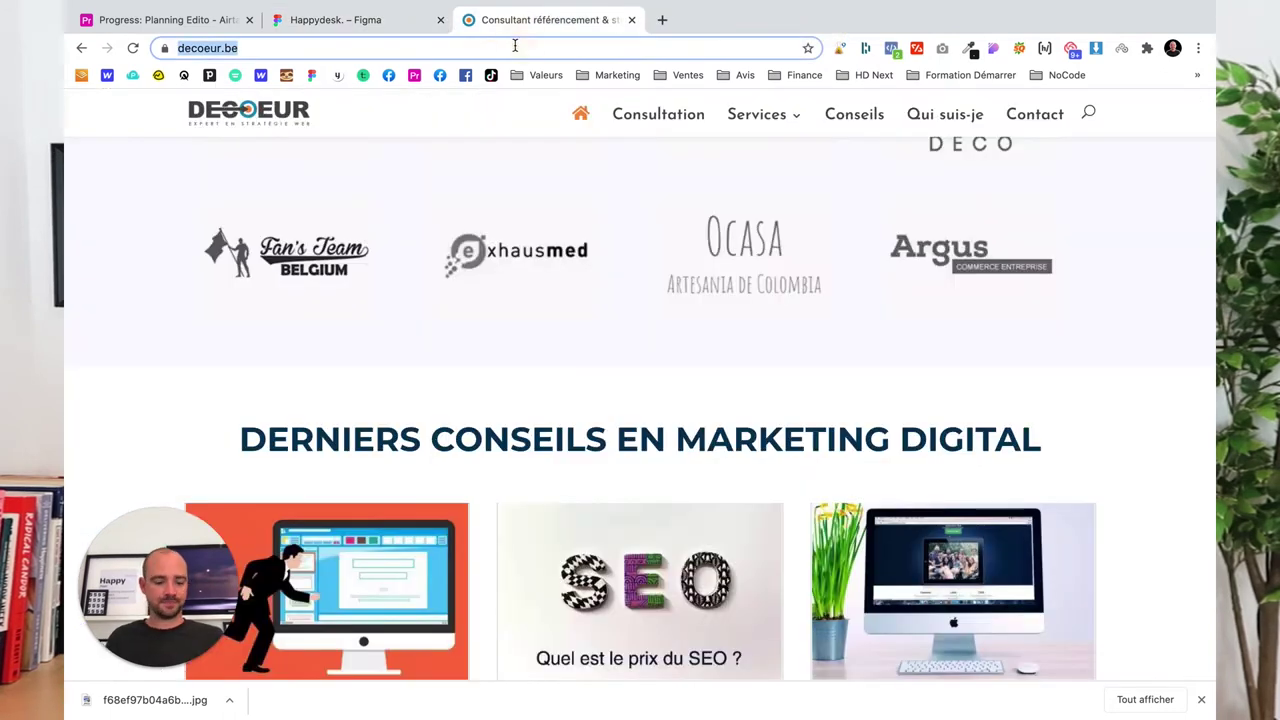
type("webflow")
key("Return")
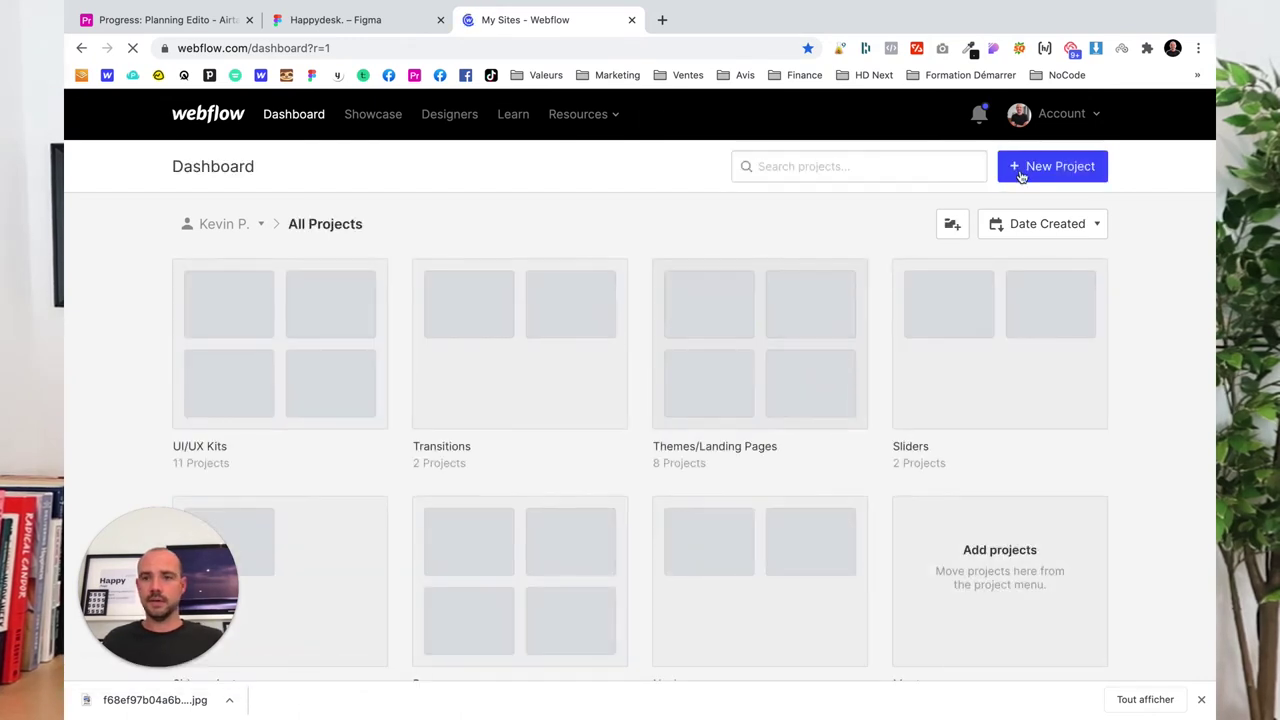
Create a new Blank Site Webflow project named with the client's name
left_click(1020, 170)
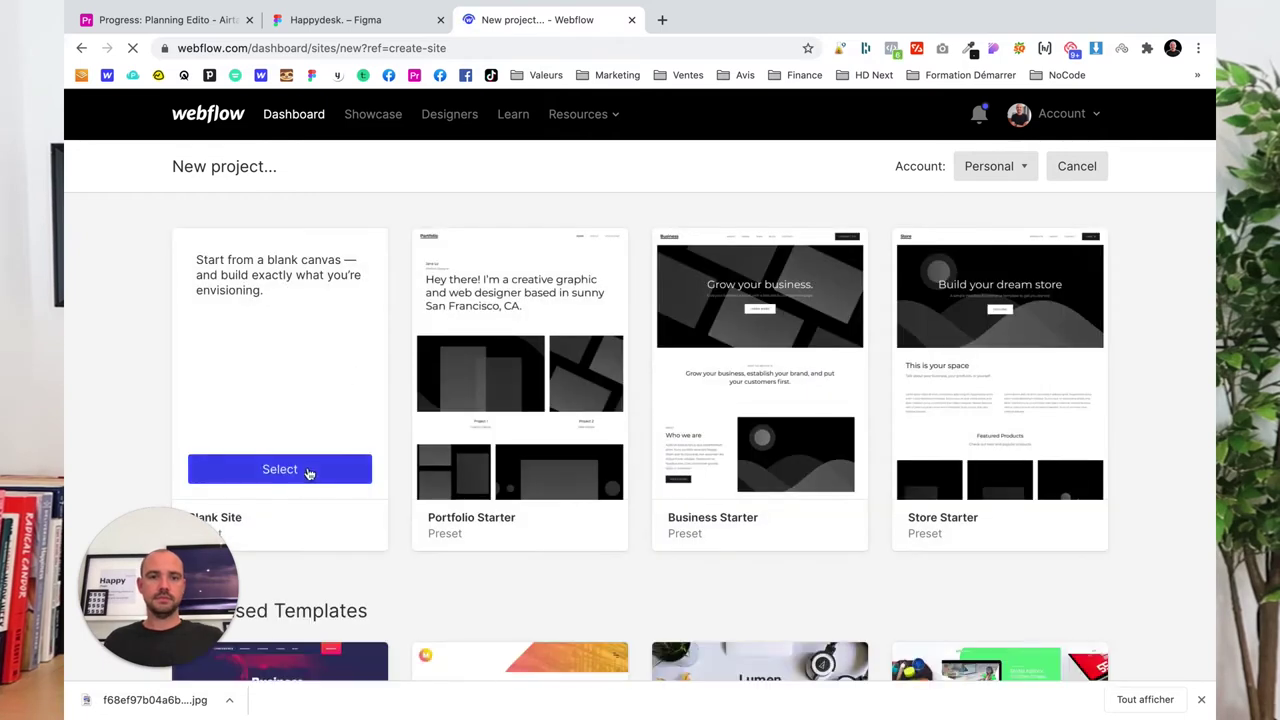
left_click(305, 473)
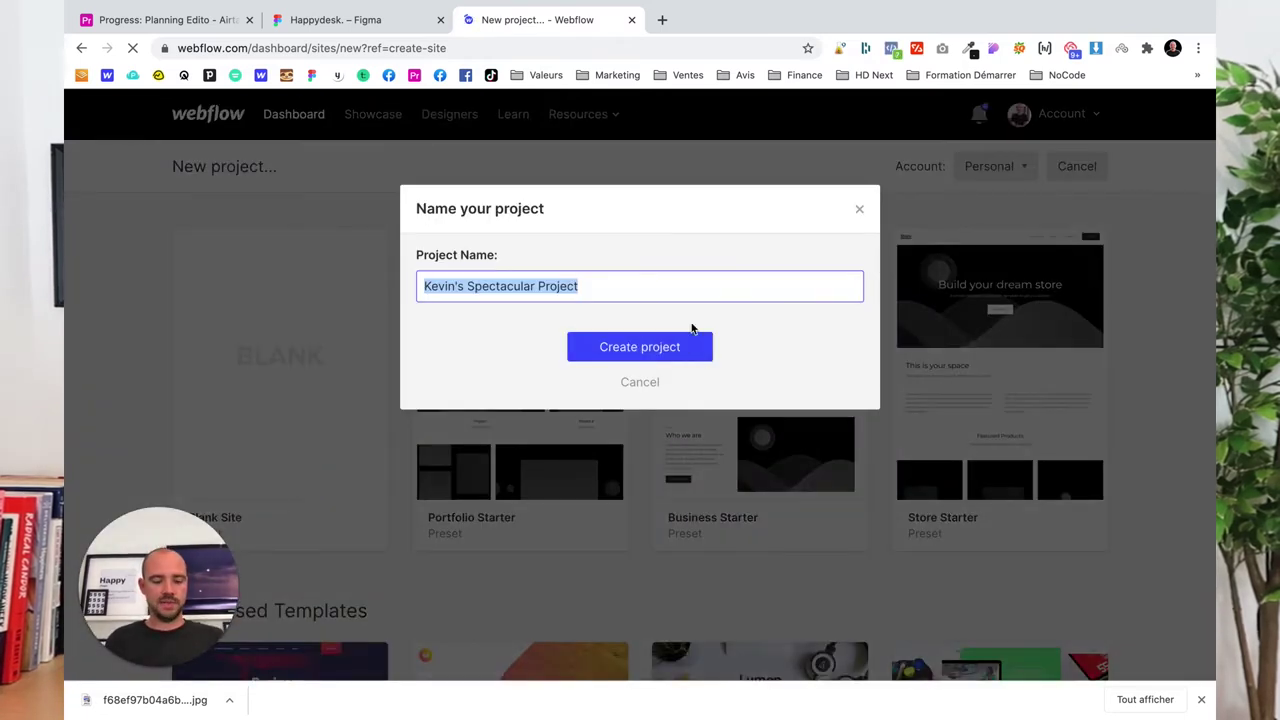
type("Petrice")
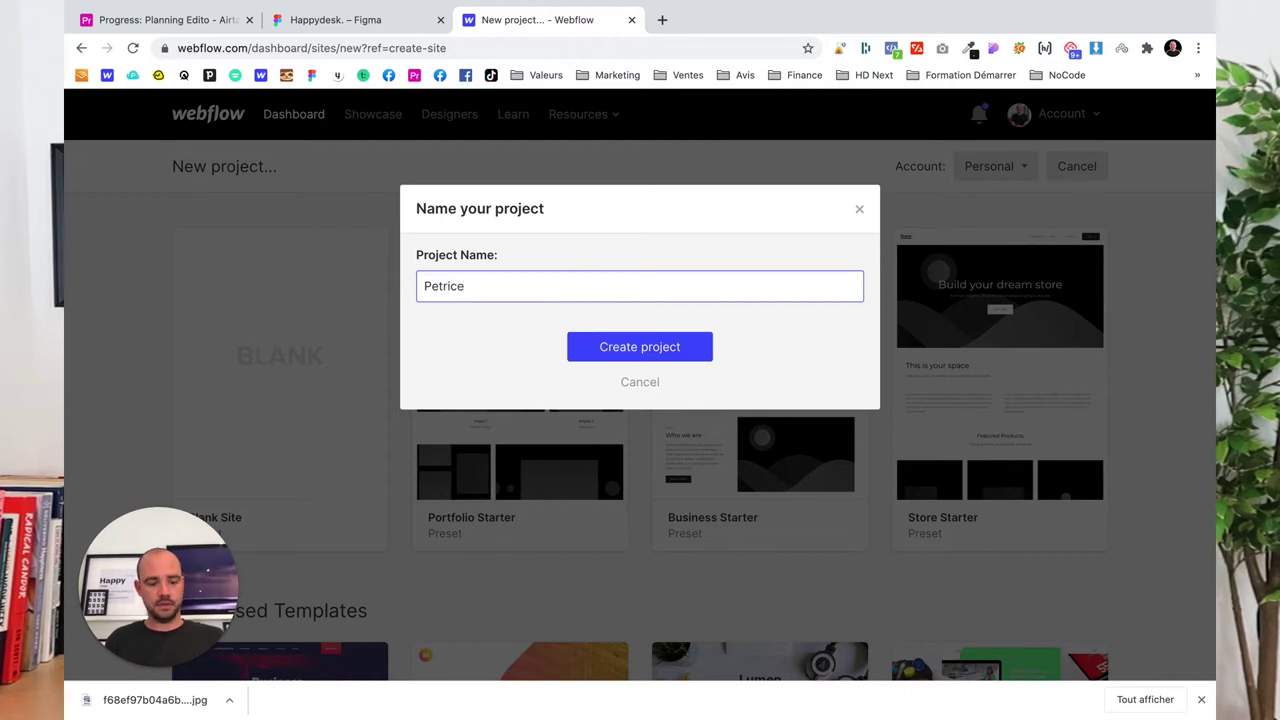
key("BackSpace")
key("BackSpace")
key("BackSpace")
type("at")
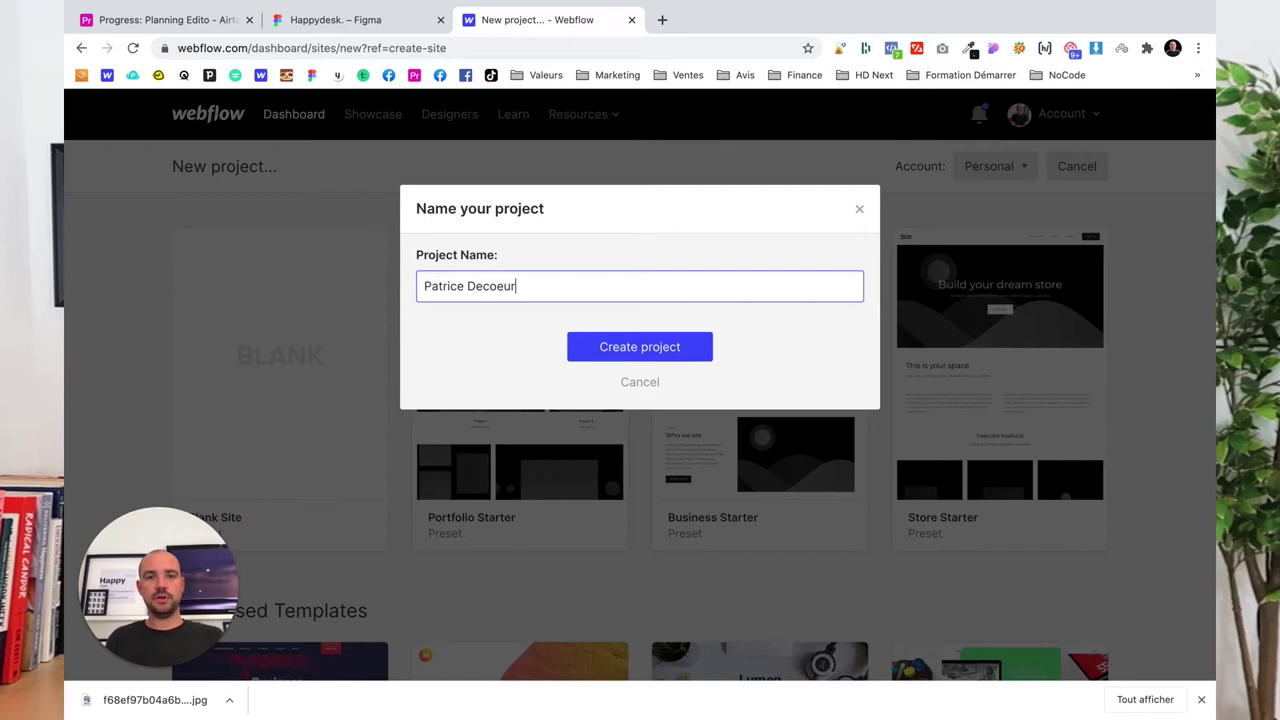
key("Return")
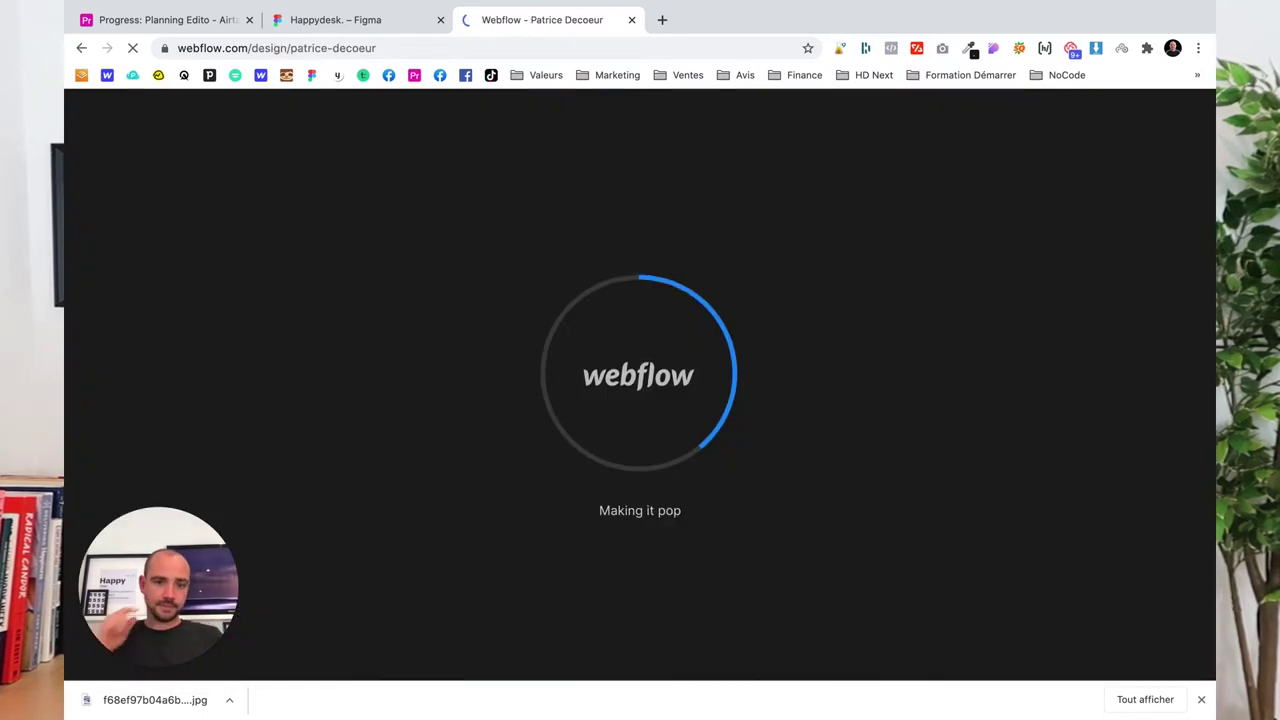
left_click(1202, 700)
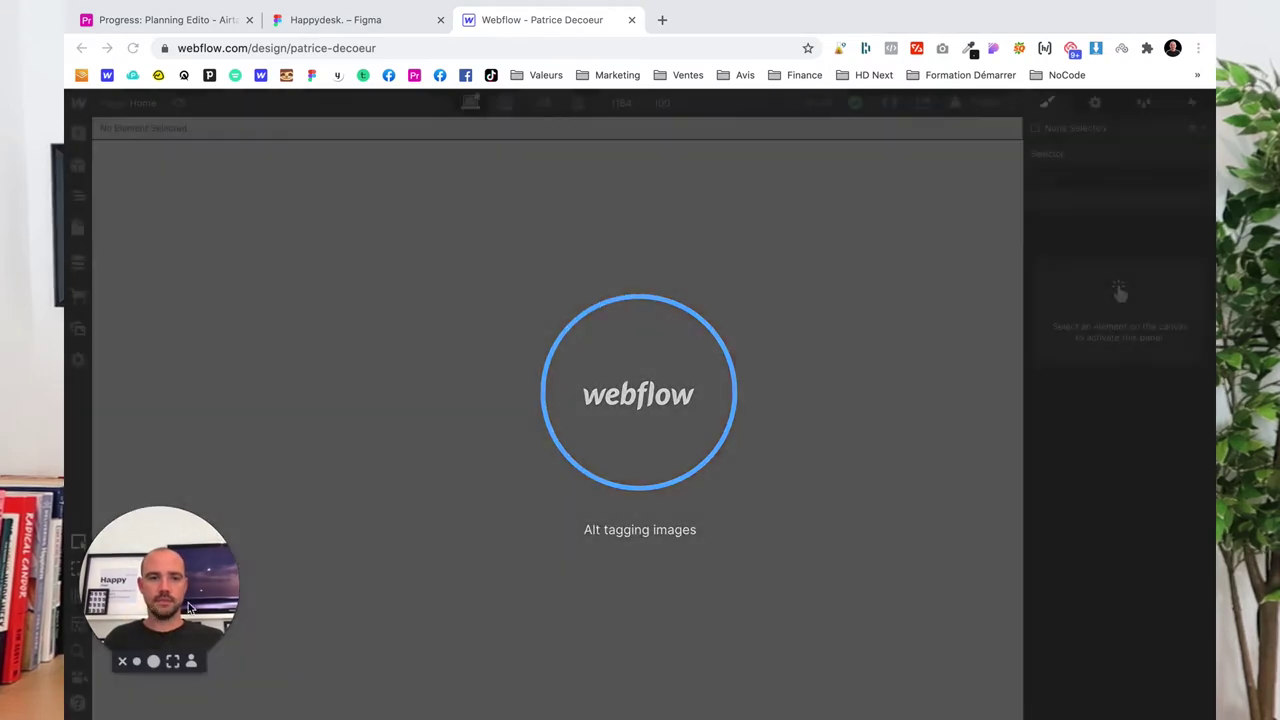
left_click_drag(154, 623, 1157, 690)
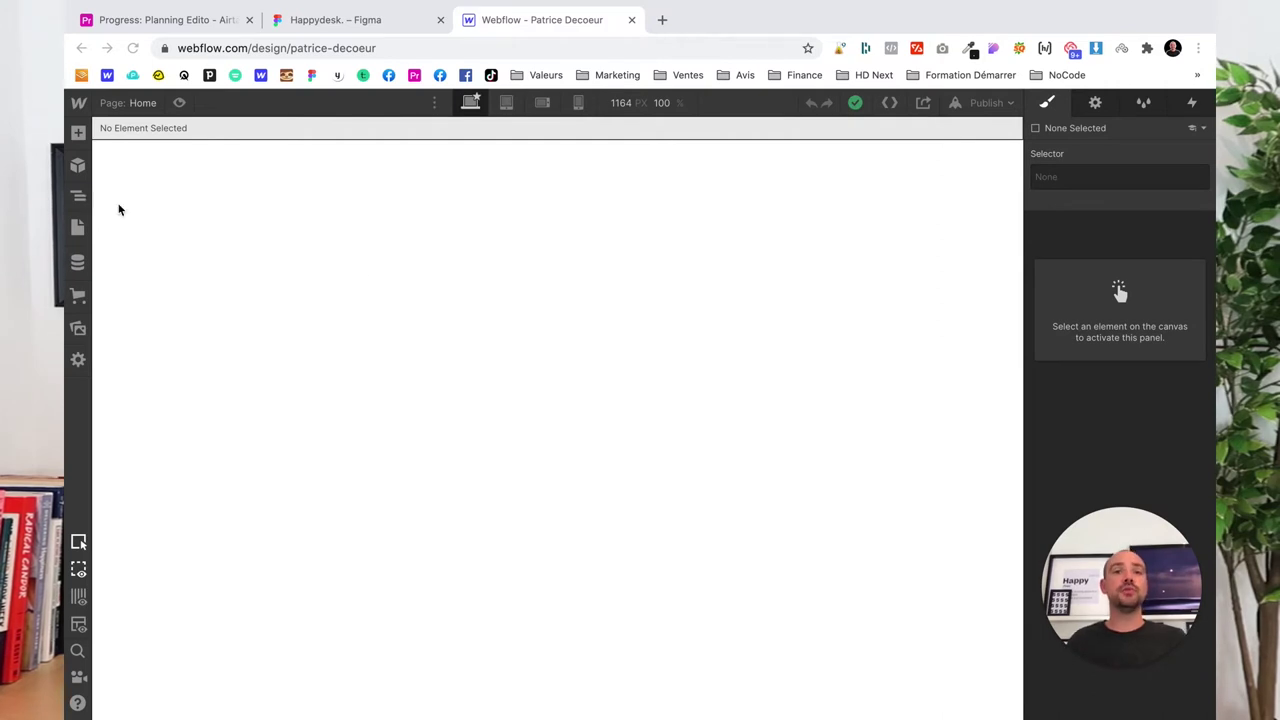
left_click(340, 20)
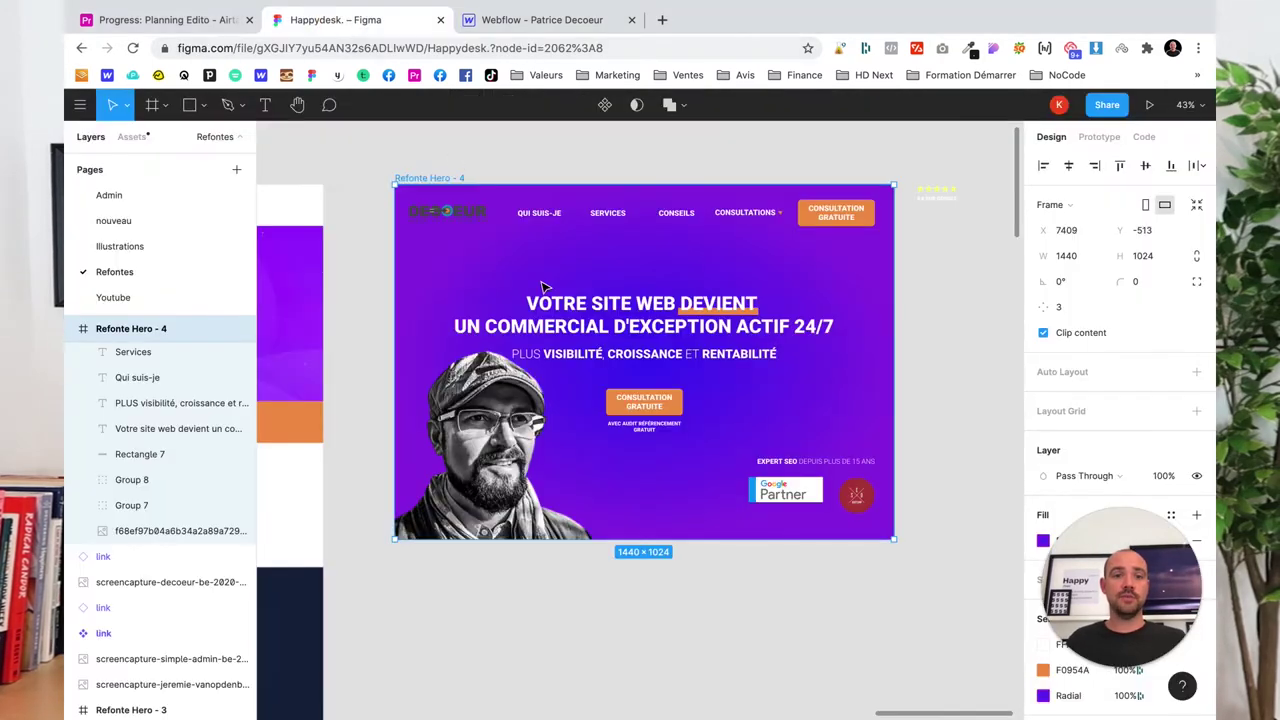
scroll(570, 255, "up", 3)
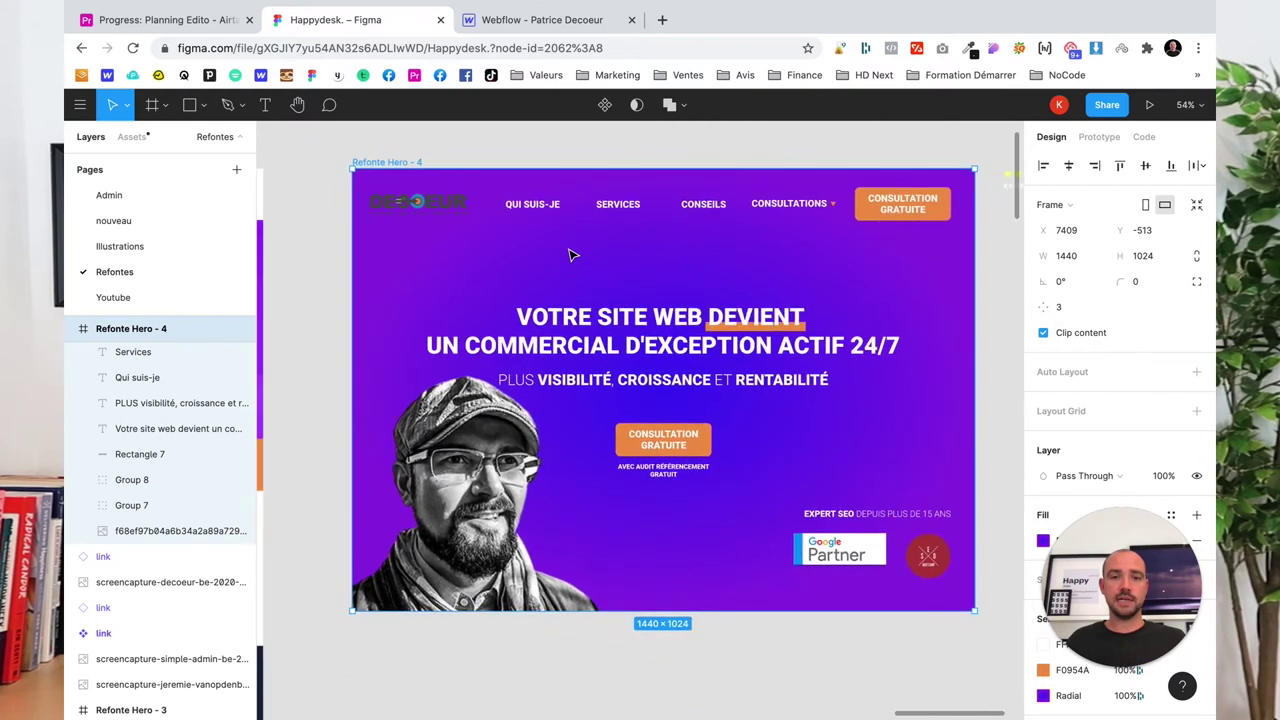
scroll(570, 255, "right", 2)
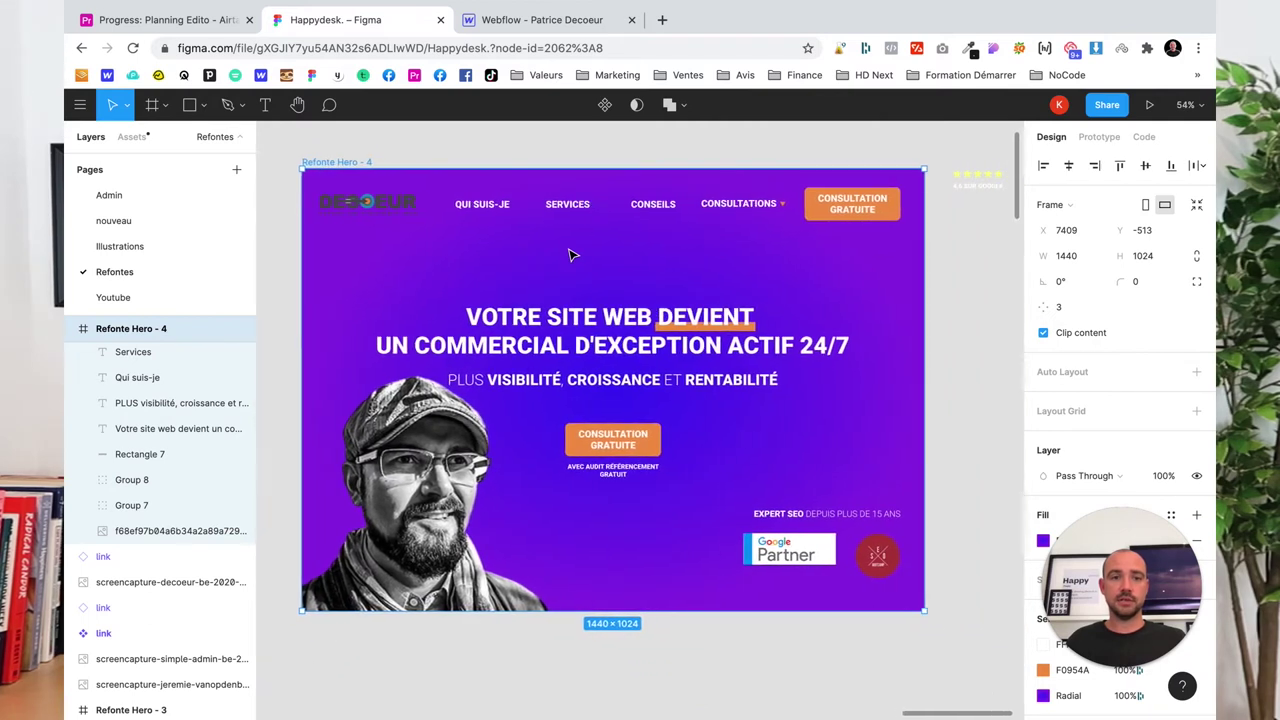
Add a Section to the Home page body with its height set to 100 VH
left_click(545, 22)
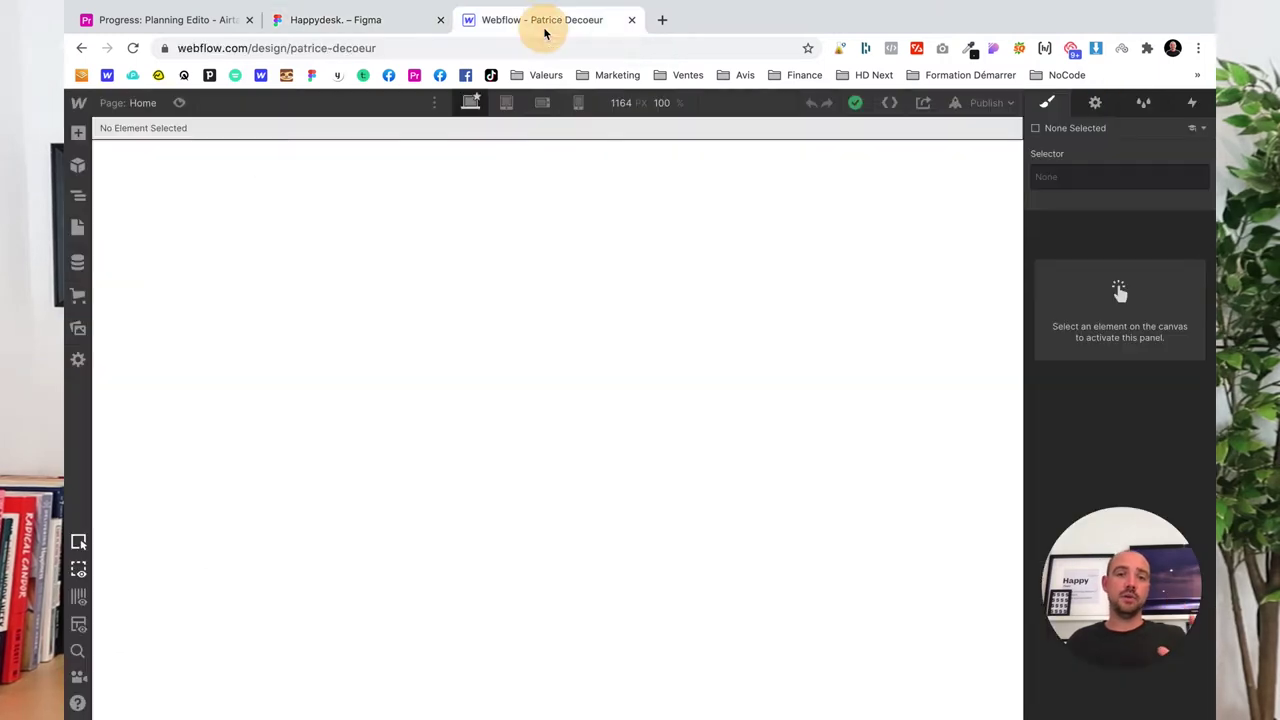
left_click(77, 134)
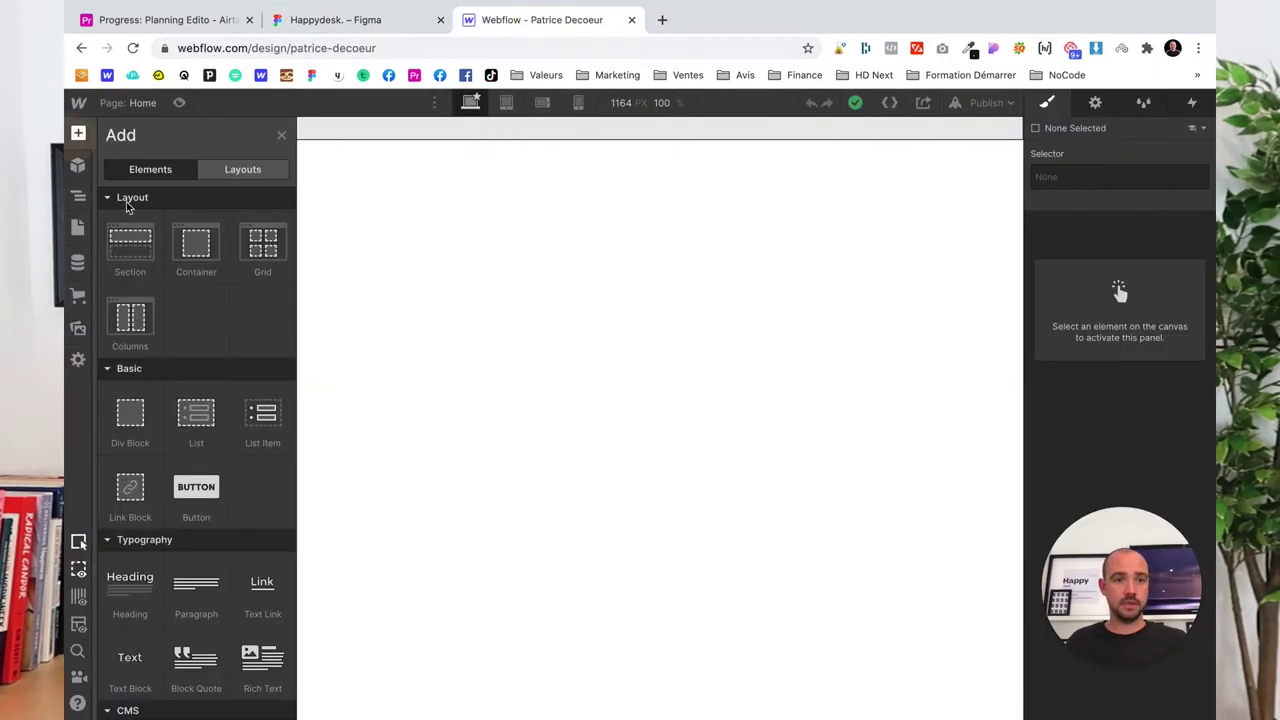
left_click(128, 254)
type("100v")
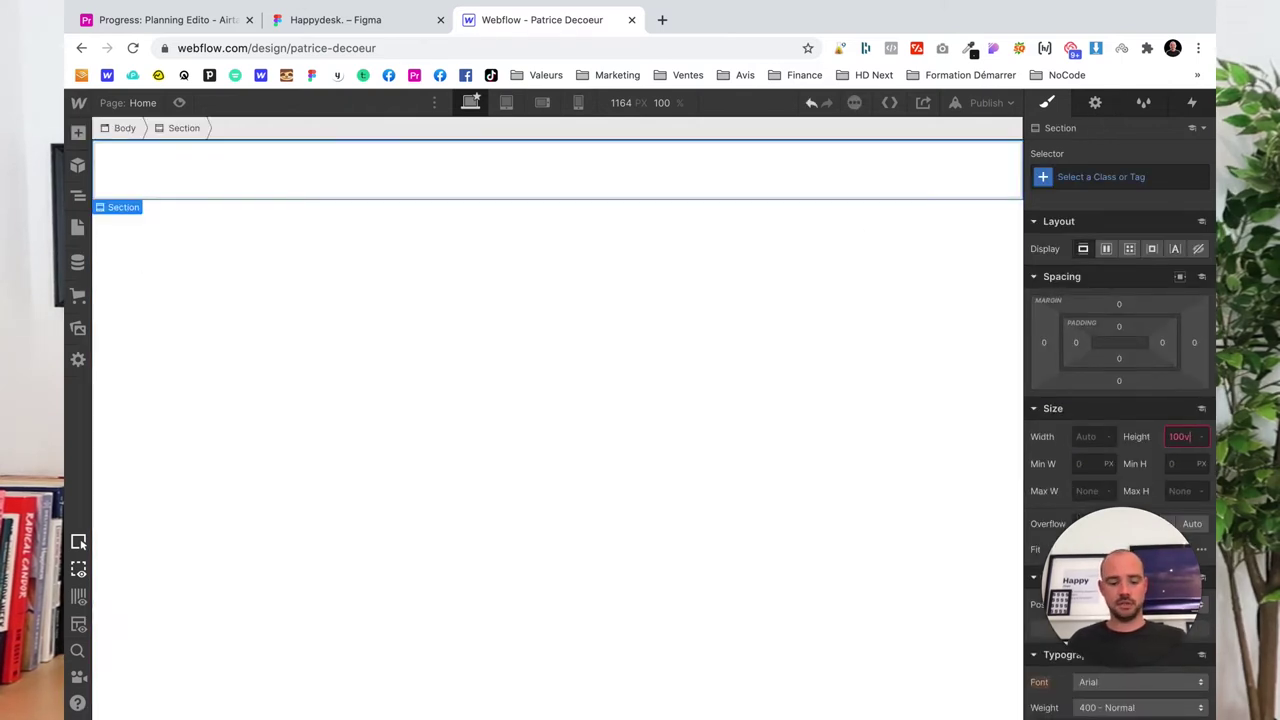
type("h")
key("Return")
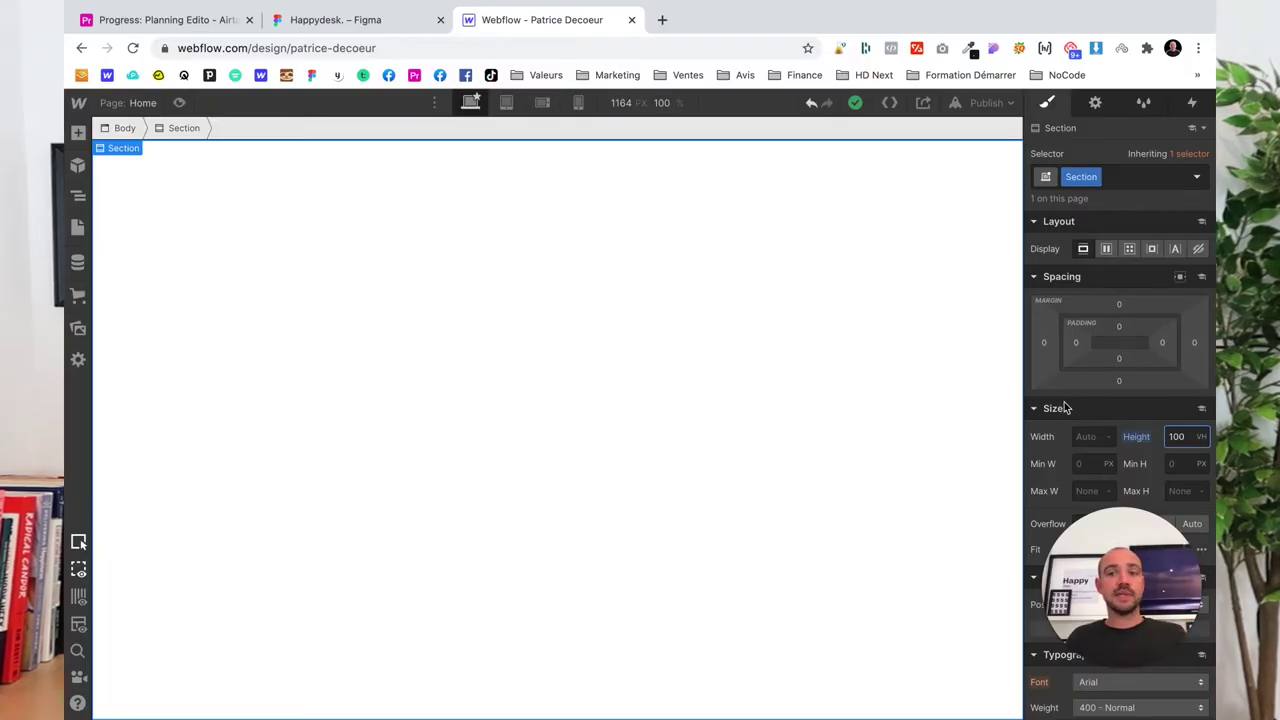
Insert a Dropdown component into the section, then delete it
left_click(78, 133)
scroll(246, 522, "down", 5)
scroll(230, 540, "down", 3)
scroll(210, 570, "down", 4)
scroll(201, 583, "down", 3)
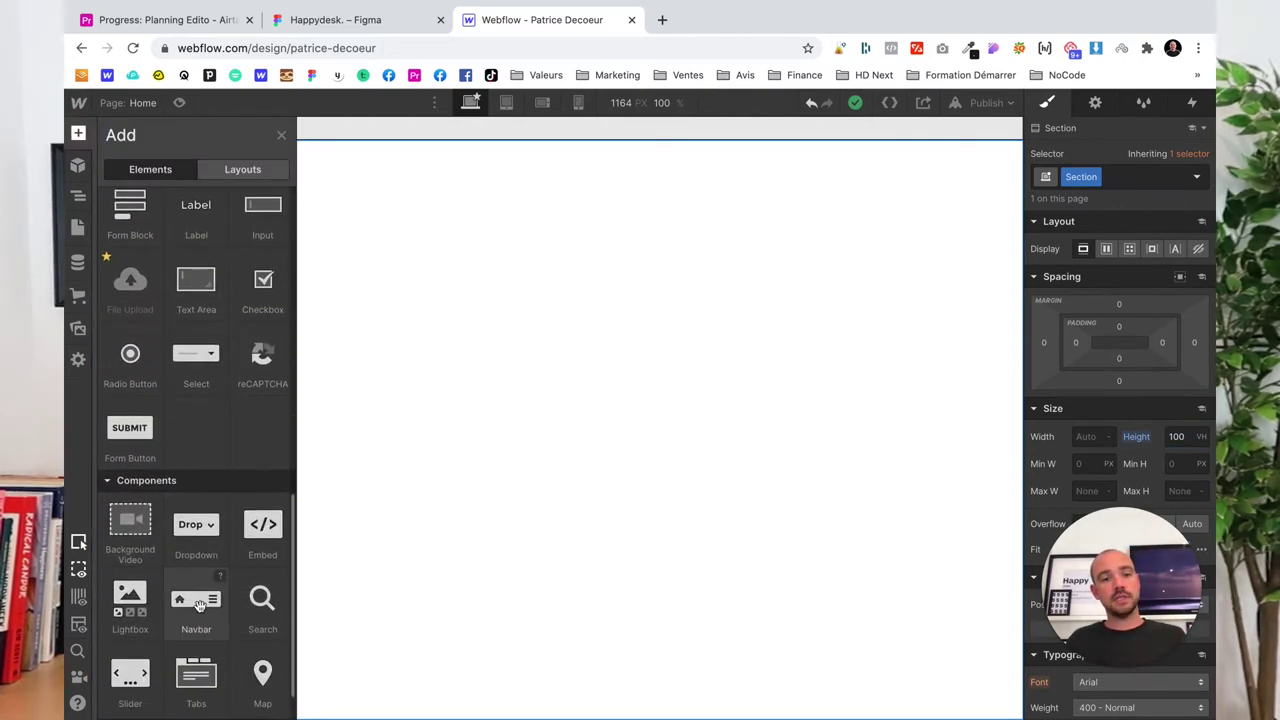
left_click(195, 552)
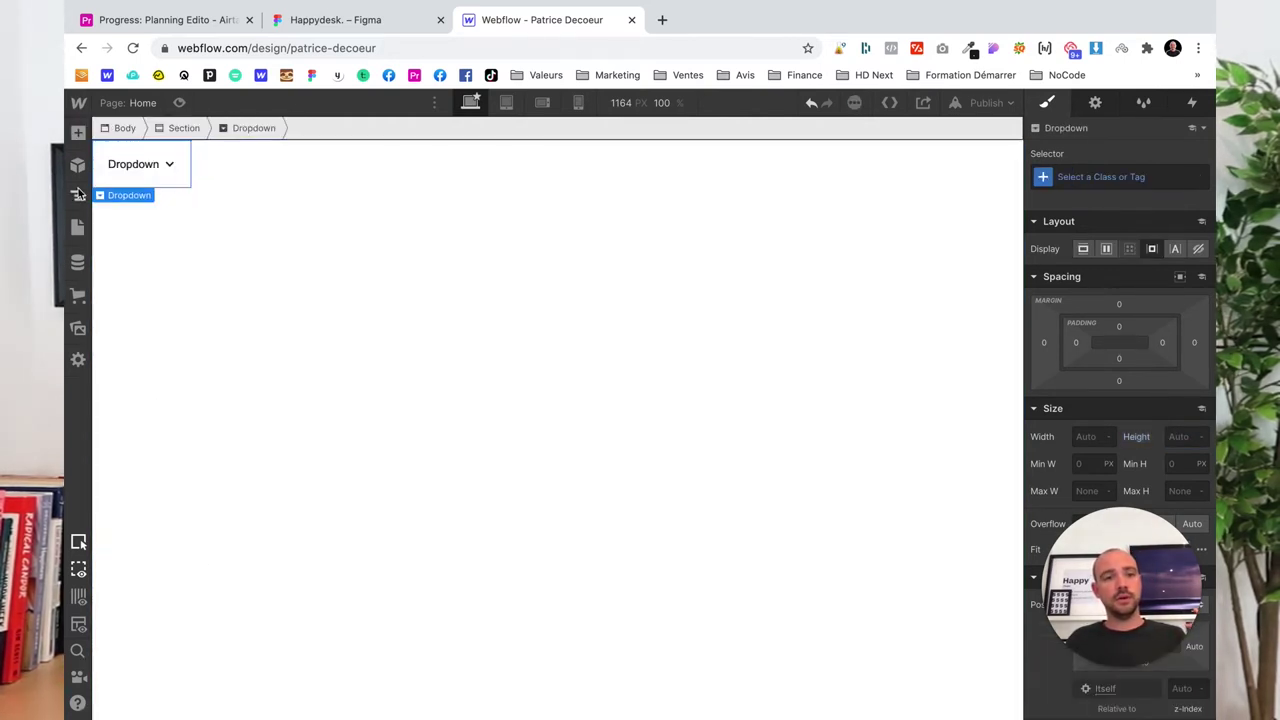
key("Delete")
Insert a Navbar component and check its nesting inside the Section in the Navigator
left_click(78, 133)
scroll(213, 441, "down", 5)
scroll(213, 441, "down", 3)
scroll(213, 441, "down", 3)
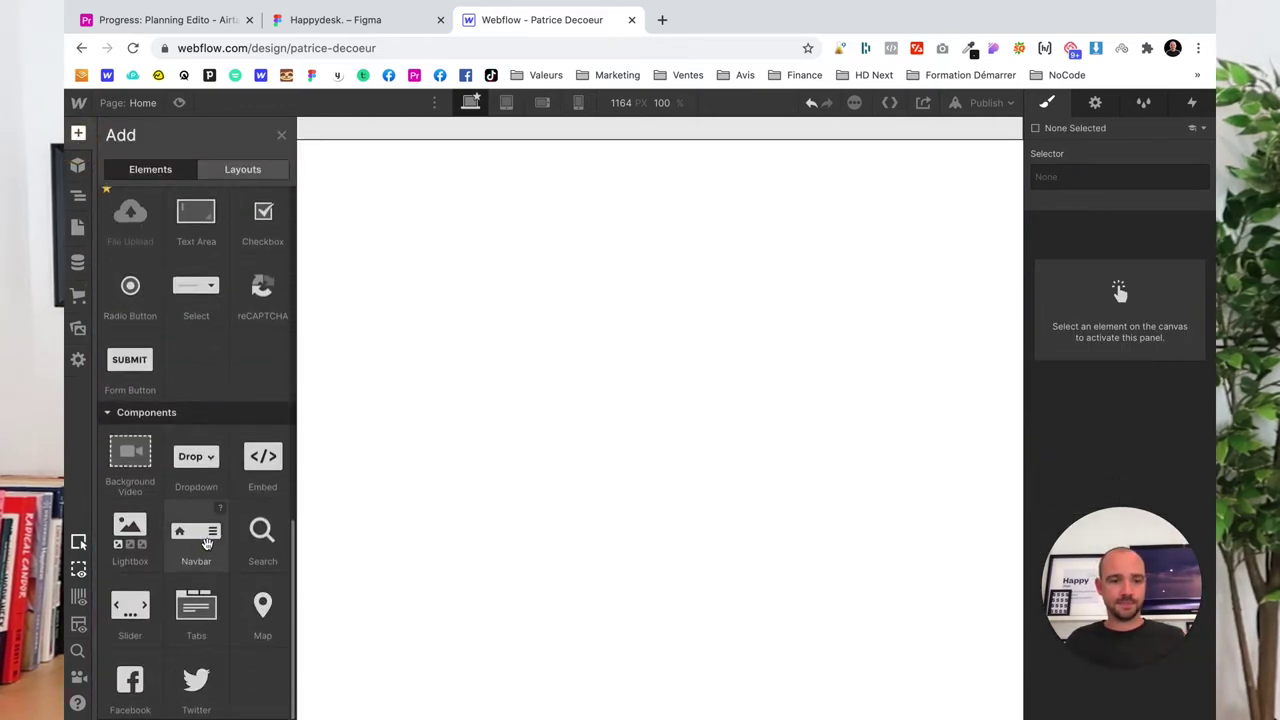
left_click(200, 537)
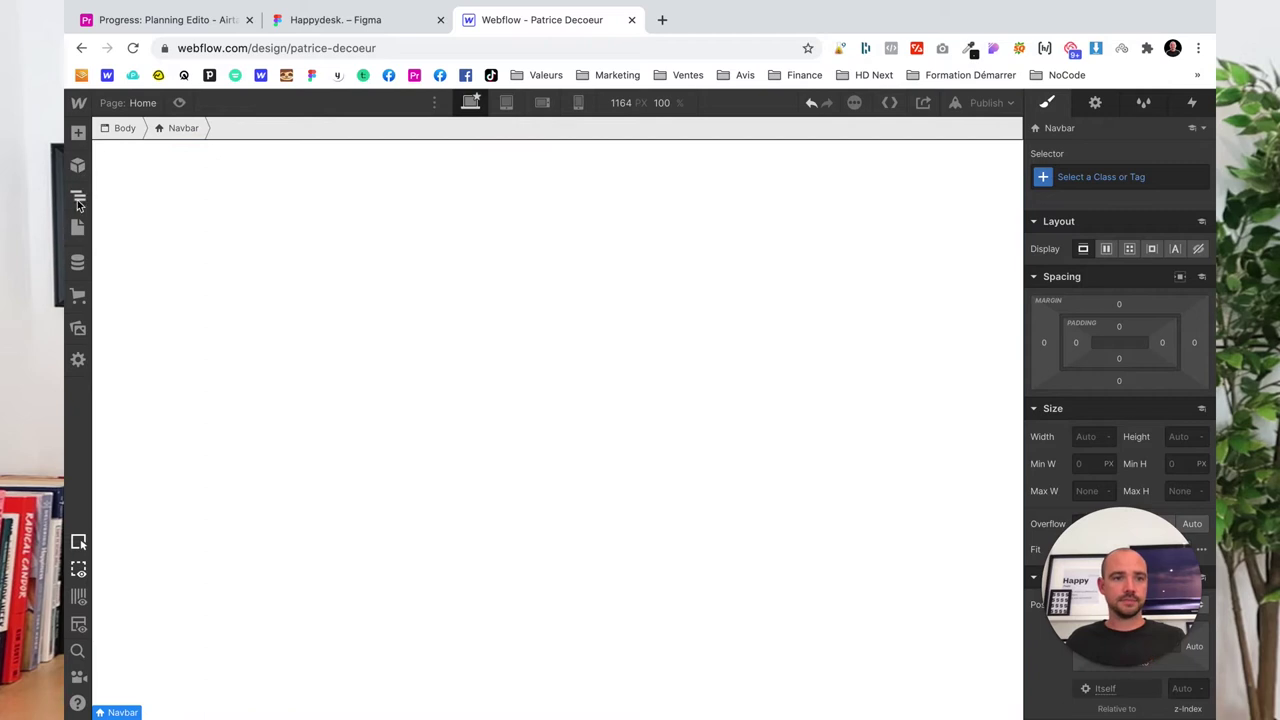
left_click(79, 200)
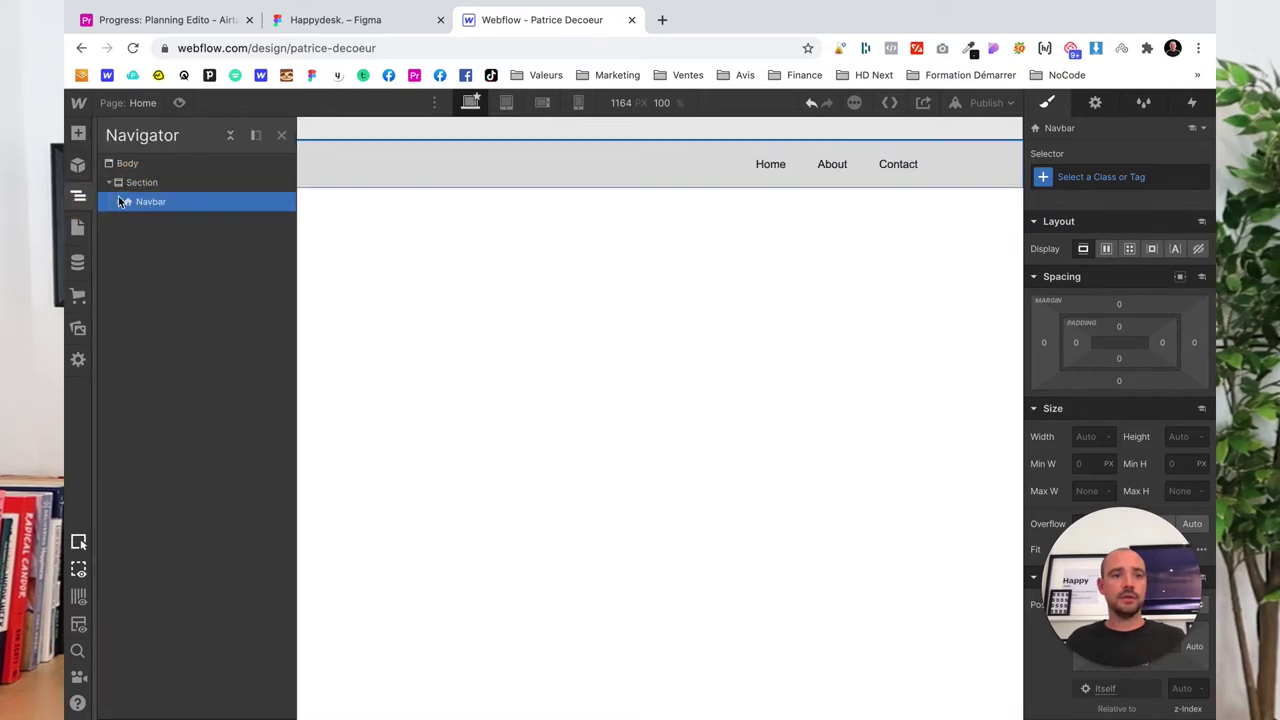
left_click(79, 190)
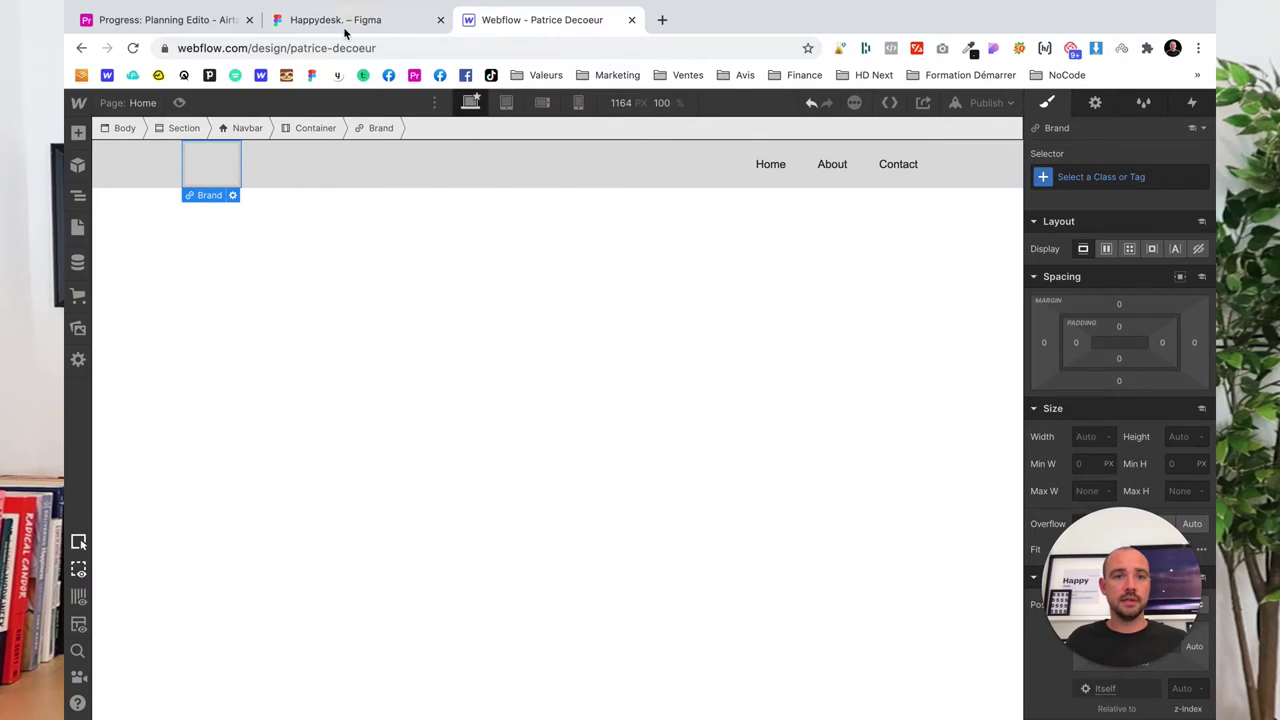
left_click(335, 20)
Export the Decoeur logo from Figma as a PNG
left_click(373, 200)
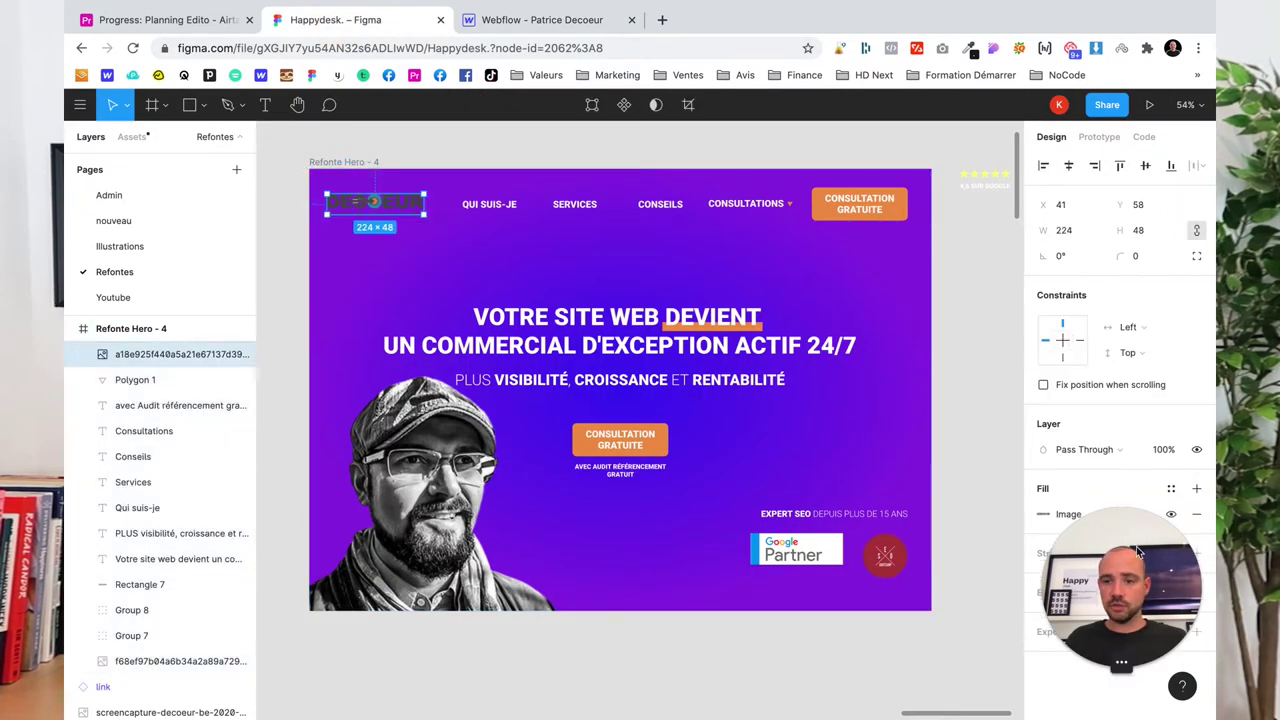
left_click_drag(1137, 551, 1013, 569)
left_click(1198, 634)
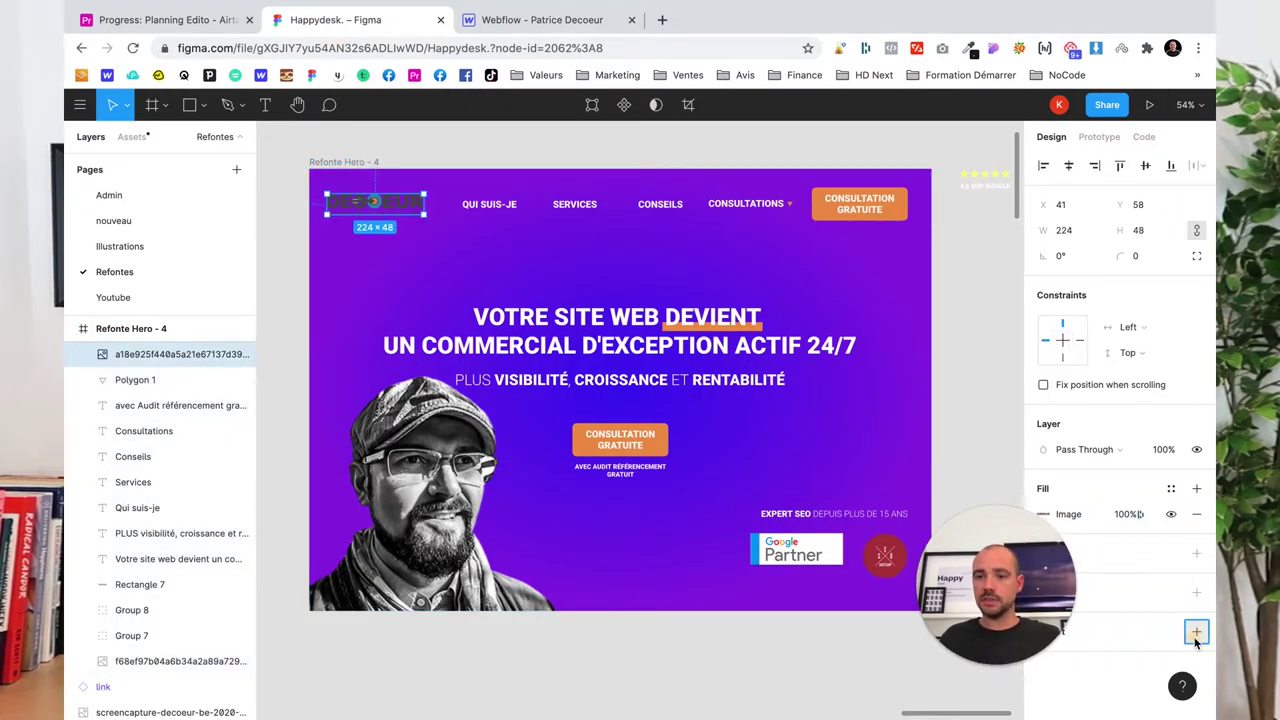
left_click(1196, 633)
left_click(1106, 690)
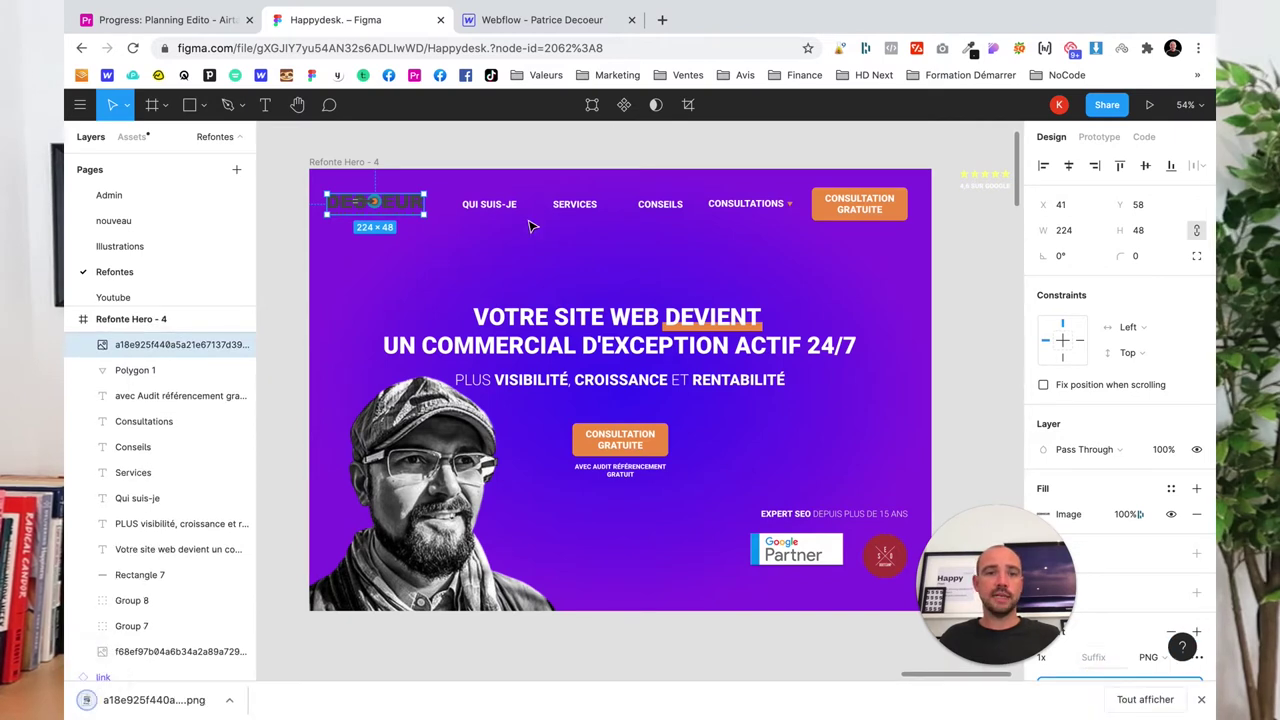
Export the portrait photo and the Google Partner badge as PNGs
left_click(165, 651)
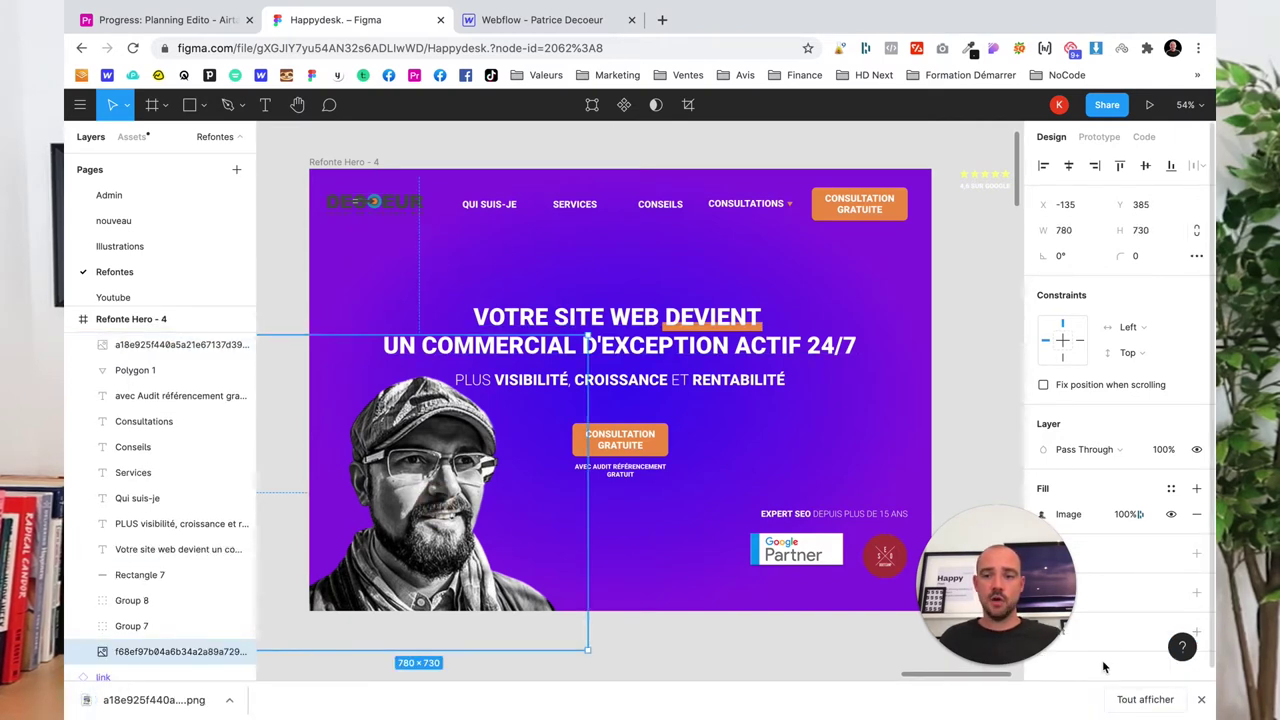
scroll(1126, 660, "down", 2)
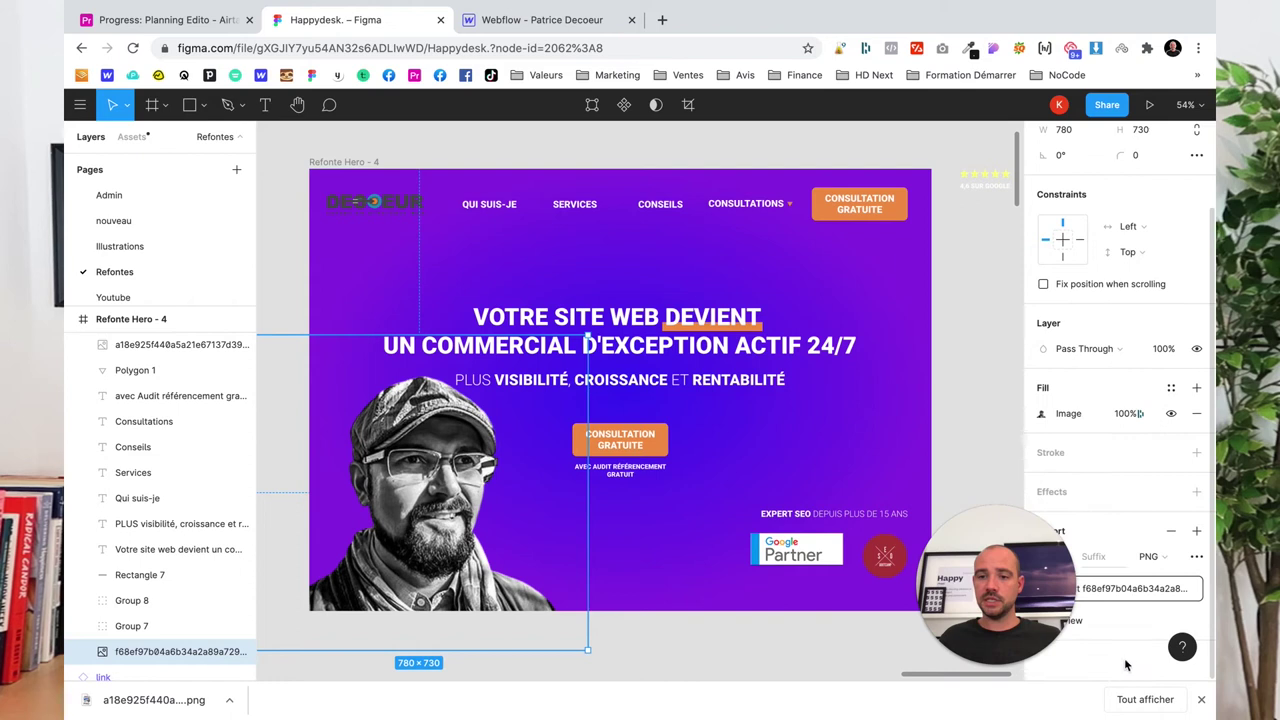
left_click(797, 549)
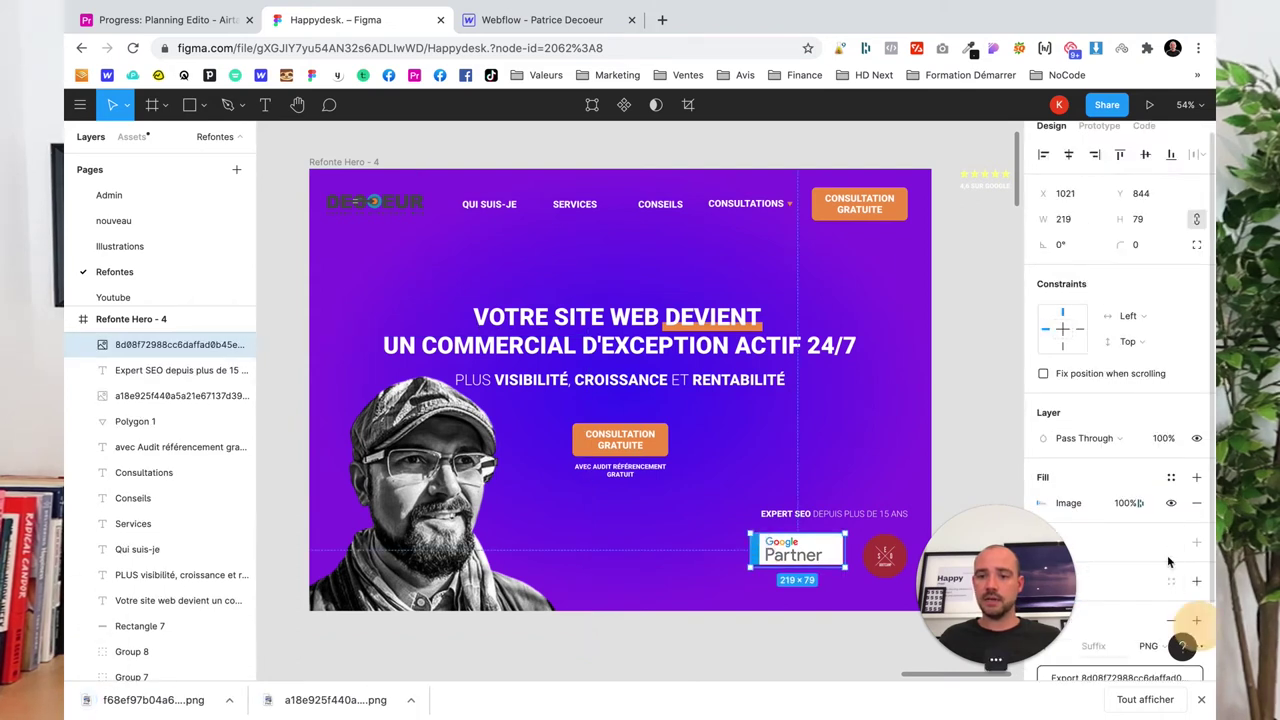
scroll(1168, 562, "down", 2)
left_click(1137, 590)
Export the red round badge as a PNG
left_click(884, 555)
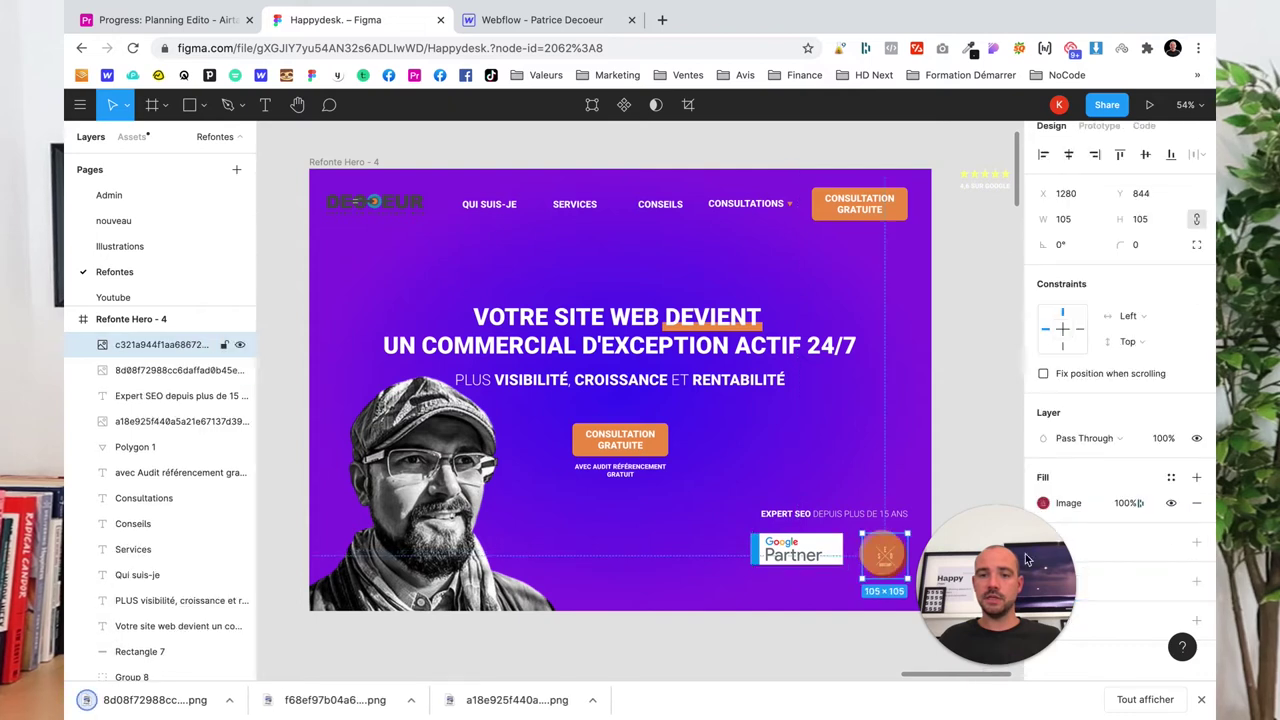
left_click(1196, 621)
scroll(1180, 600, "down", 2)
left_click(1137, 588)
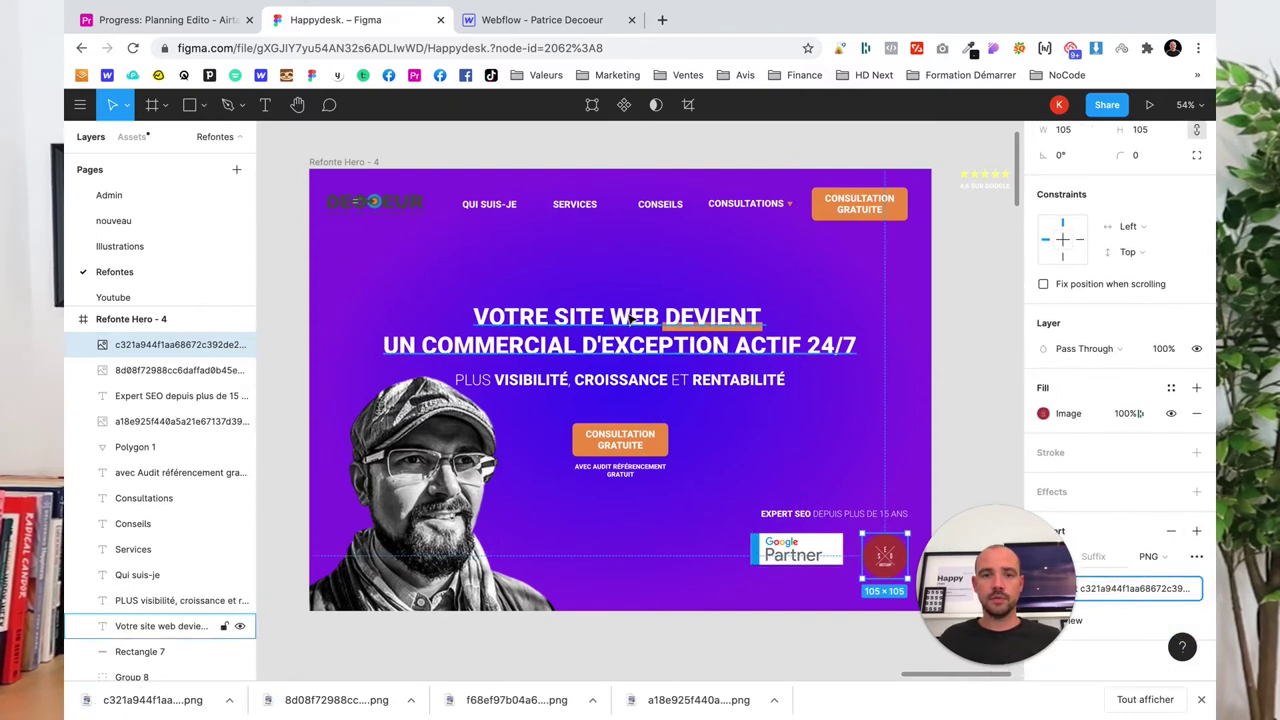
scroll(500, 250, "up", 1)
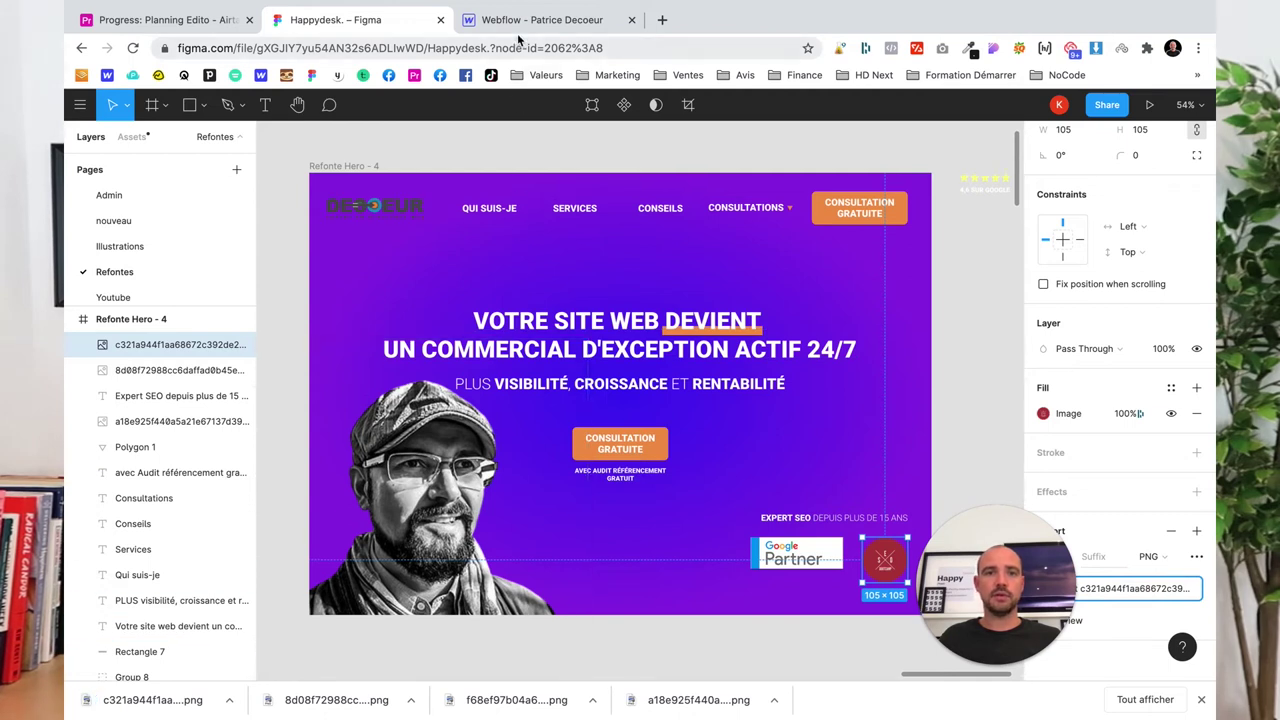
scroll(600, 170, "left", 2)
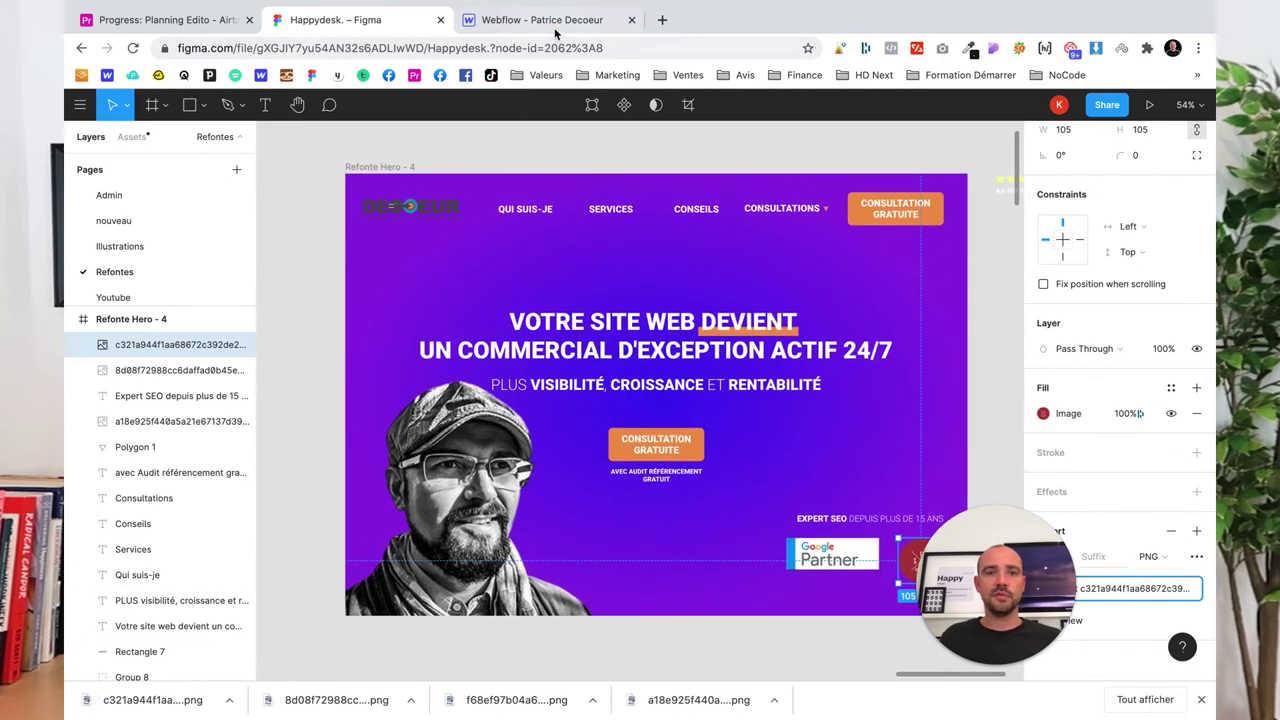
left_click(550, 20)
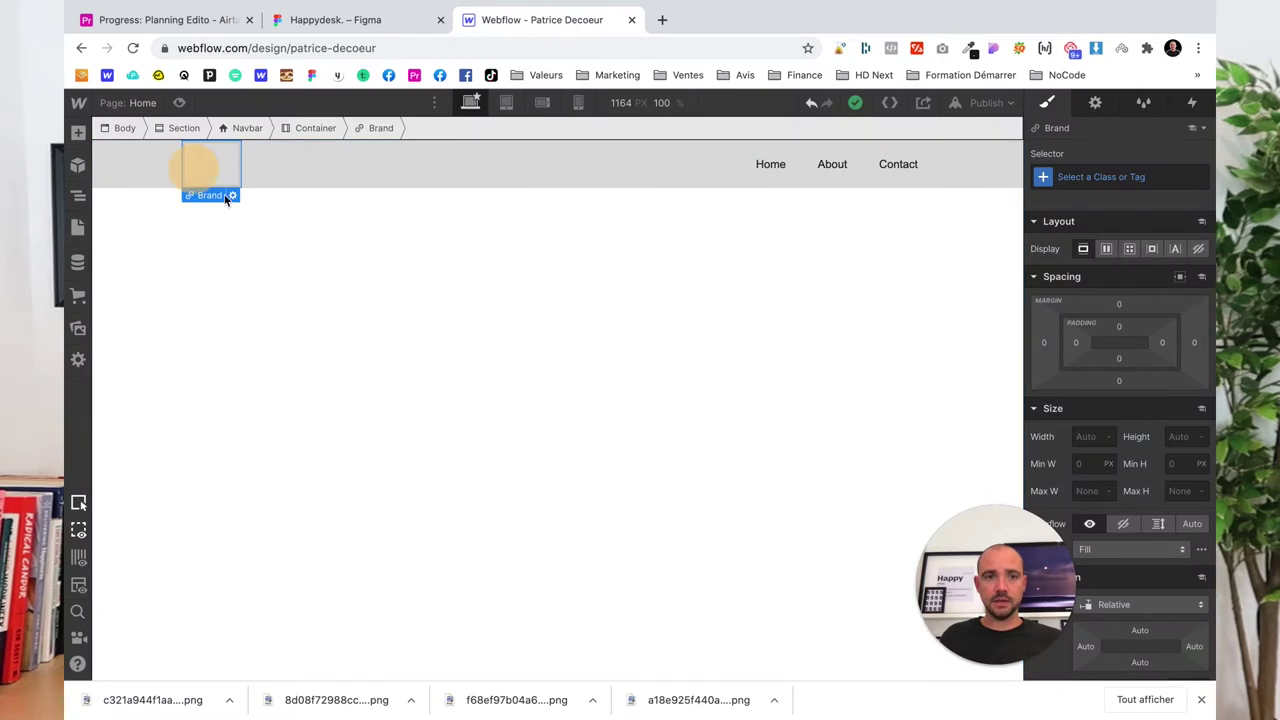
Add an image inside the navbar's Brand link and upload the exported logo for it
left_click(78, 197)
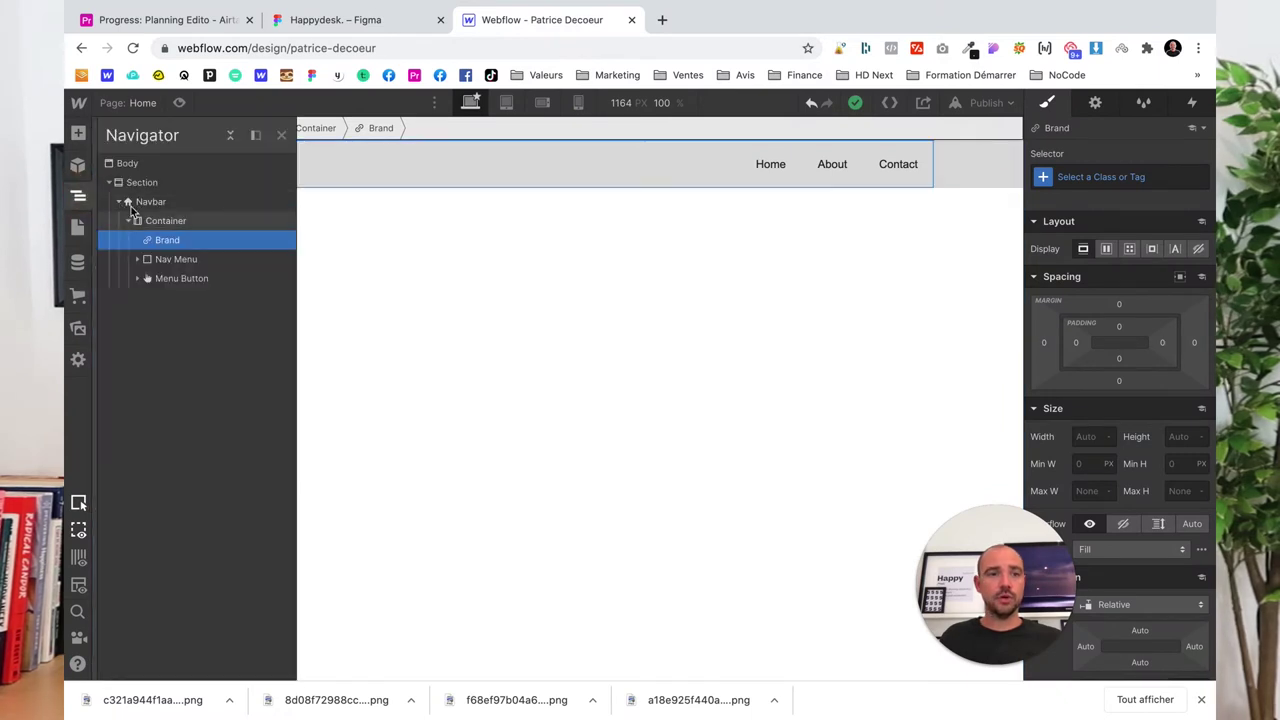
key("a")
scroll(165, 540, "down", 3)
scroll(165, 530, "down", 3)
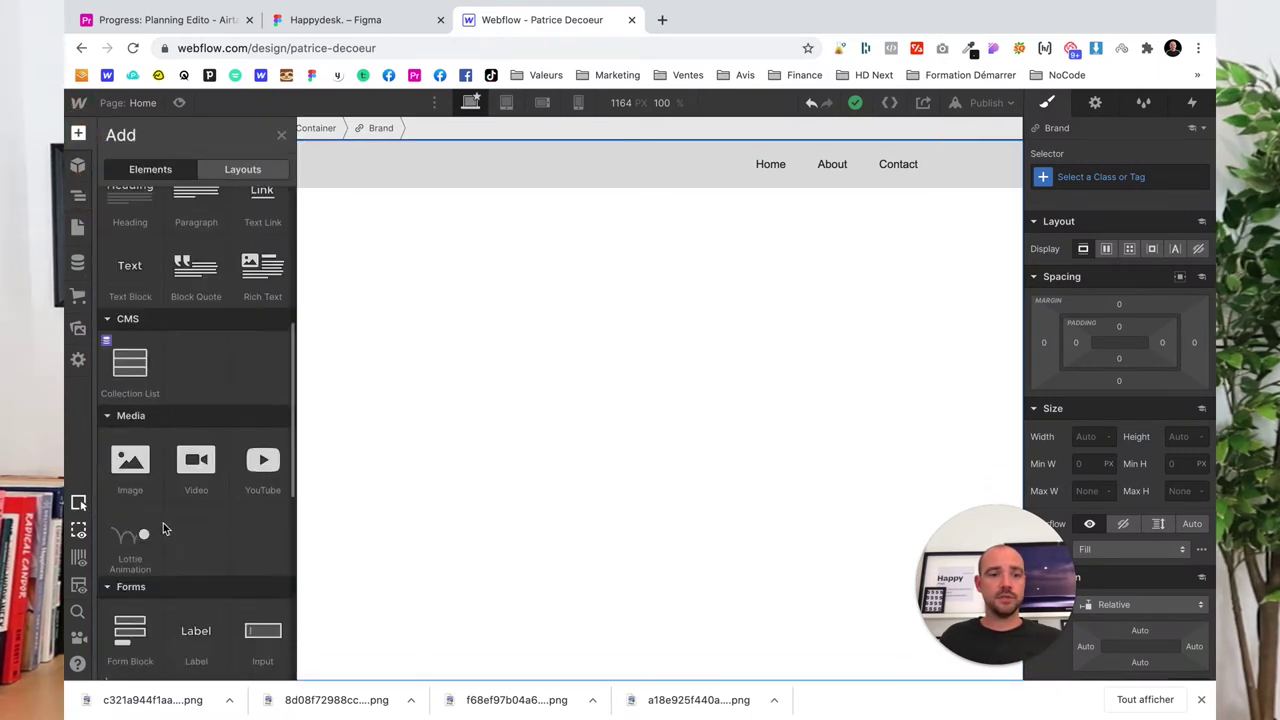
left_click(143, 469)
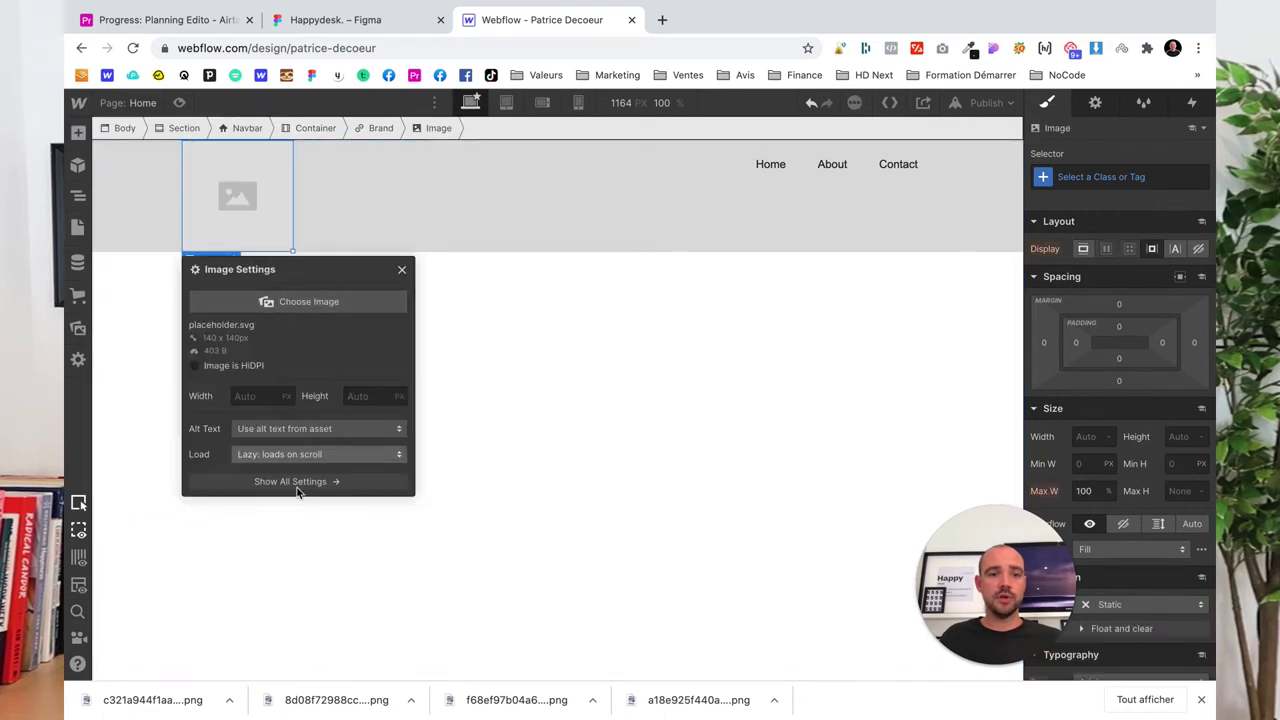
left_click(282, 316)
left_click_drag(698, 700, 186, 424)
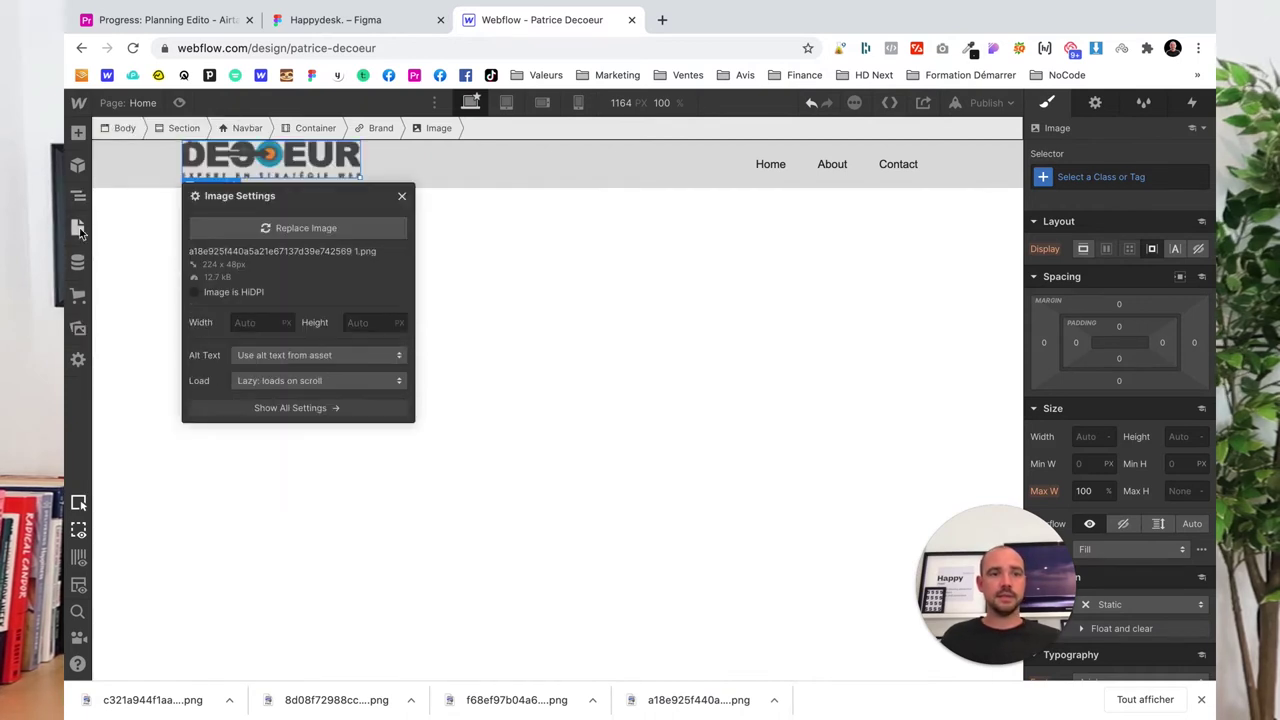
Upload the Google Partner and red round logo PNGs to the asset library
left_click(77, 328)
left_click_drag(517, 700, 533, 705)
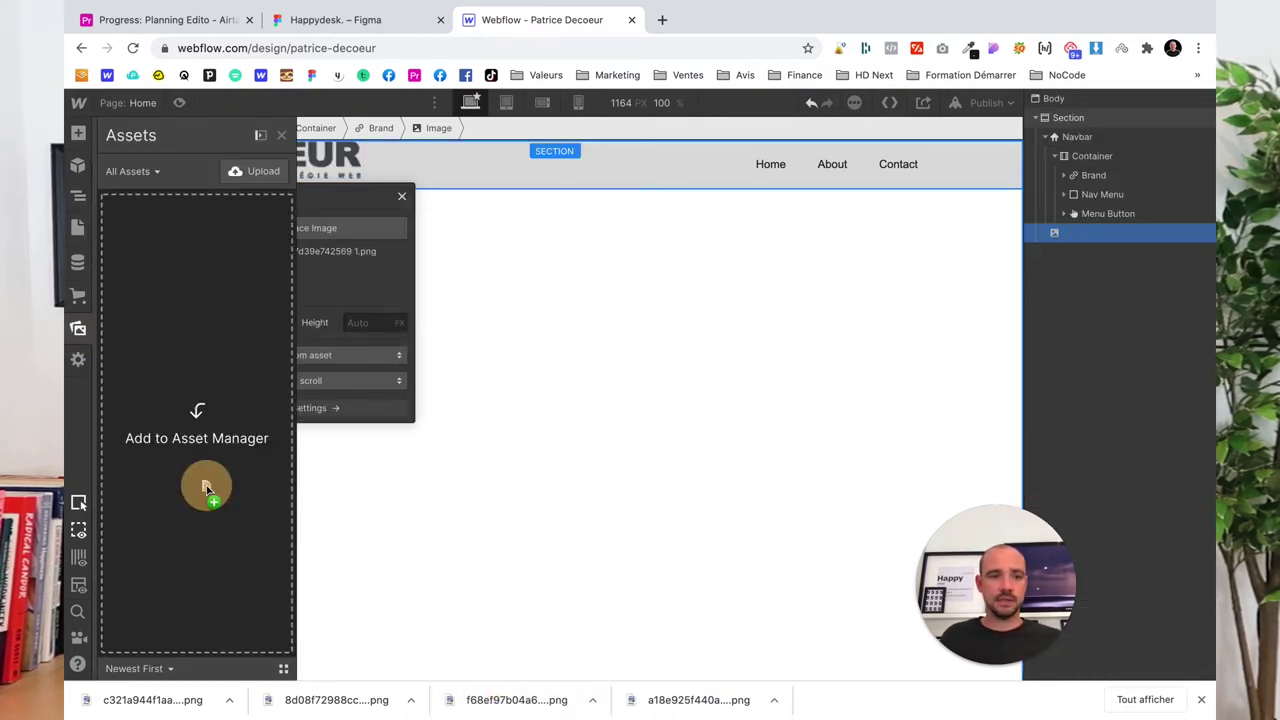
left_click_drag(226, 473, 226, 473)
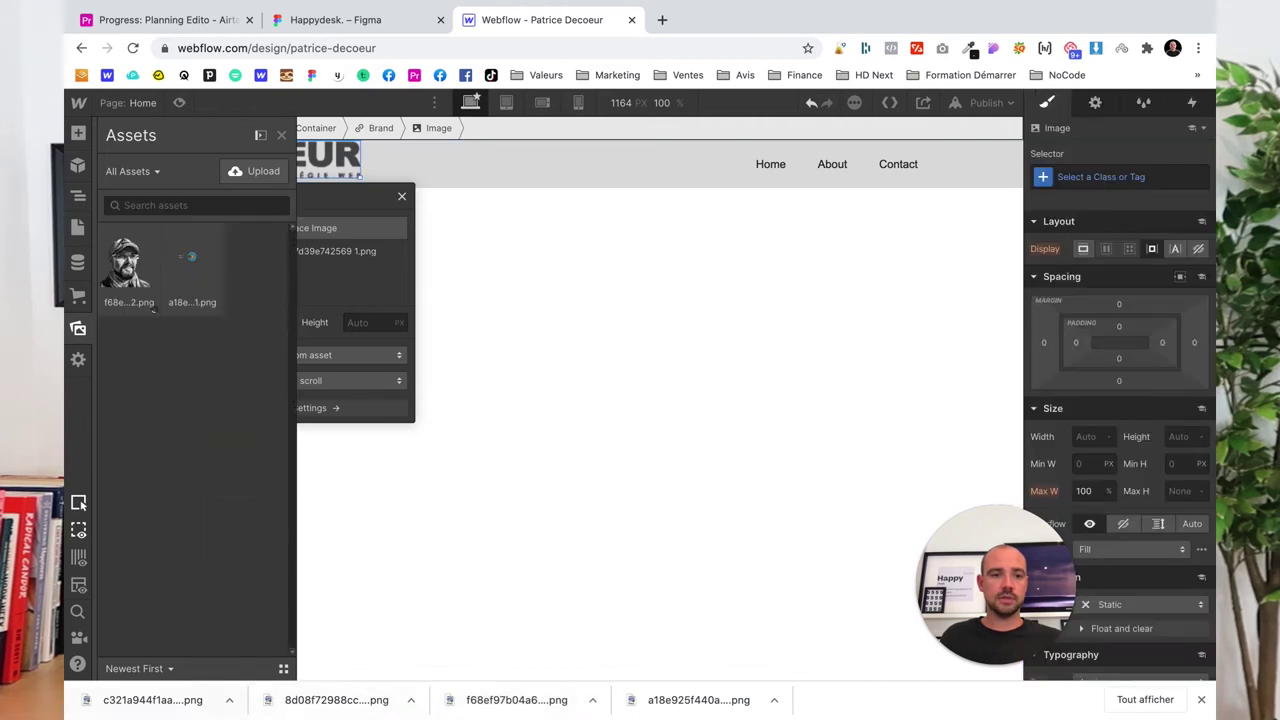
left_click_drag(140, 700, 158, 533)
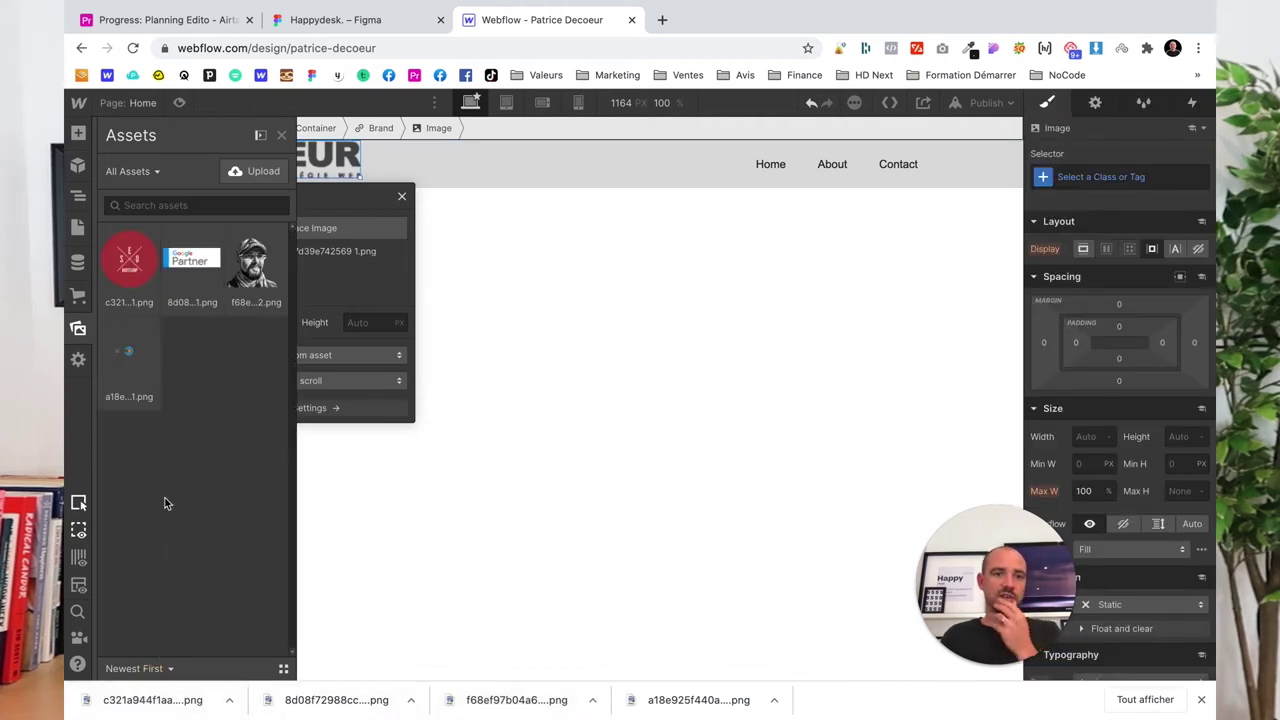
left_click(78, 200)
Copy the F0954A hex from the Consultation Gratuite button's Selection Colors in Figma
left_click(335, 19)
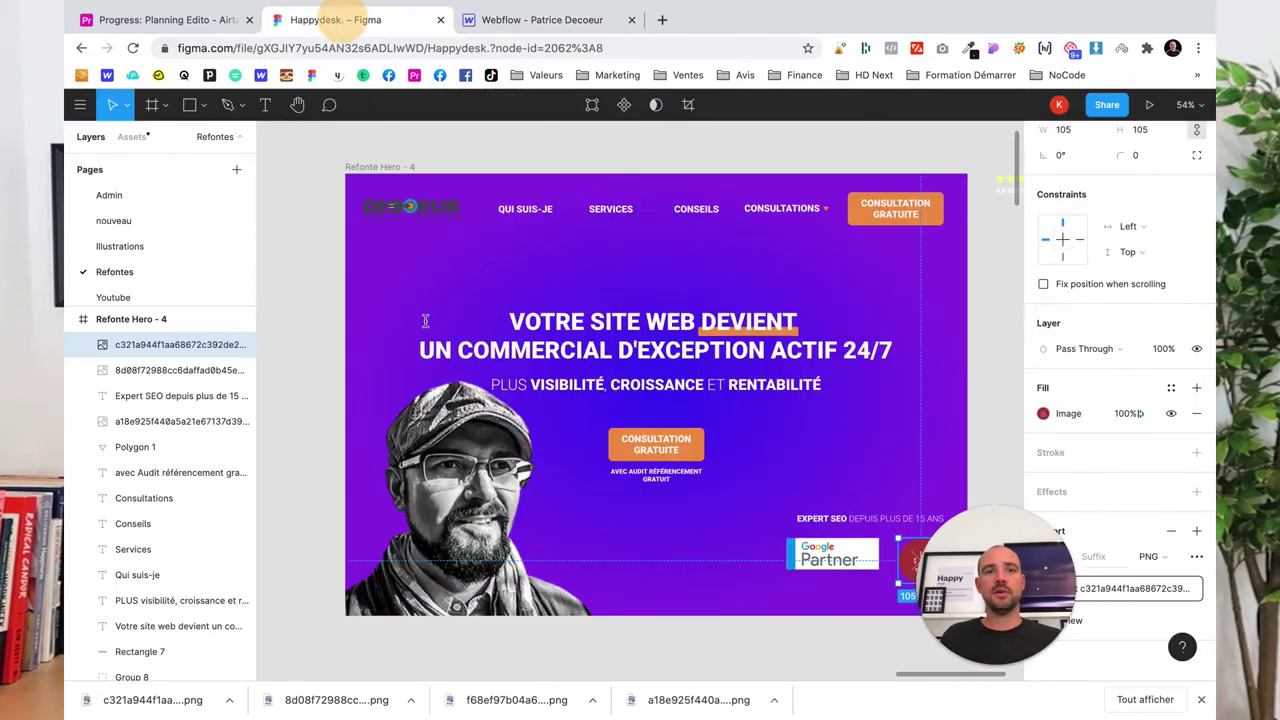
left_click(699, 440)
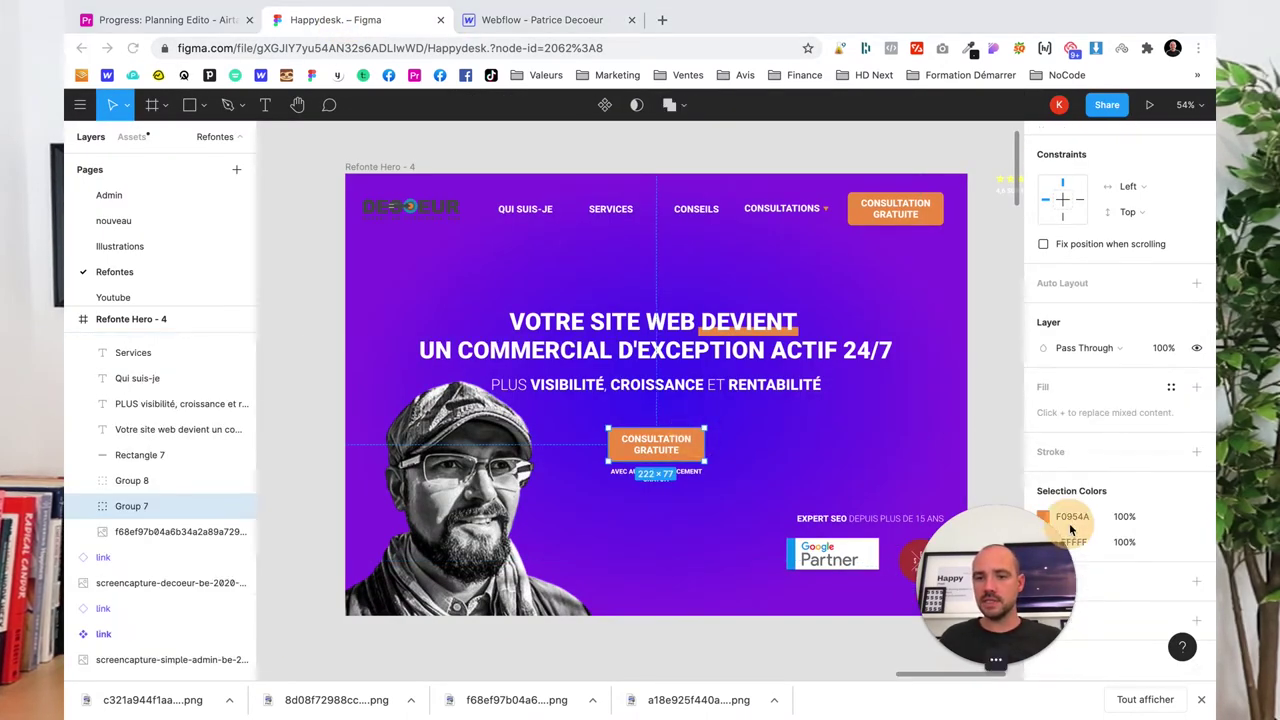
left_click(1066, 518)
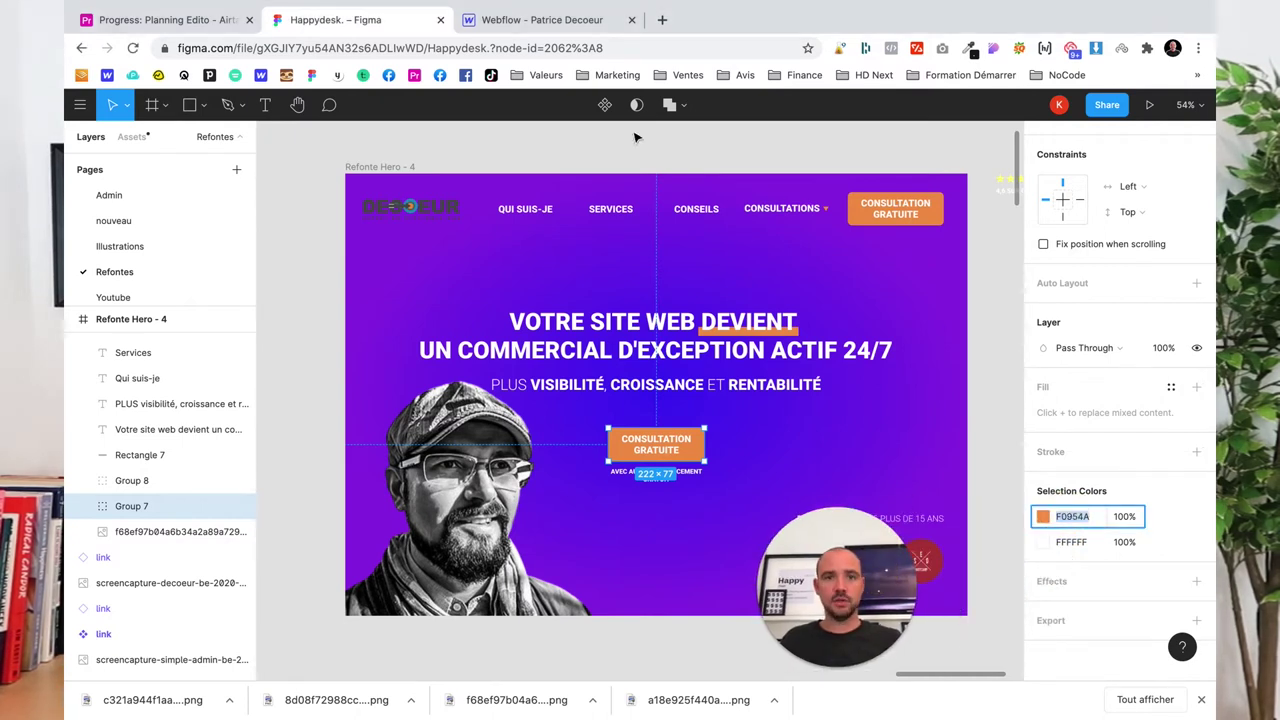
left_click(565, 20)
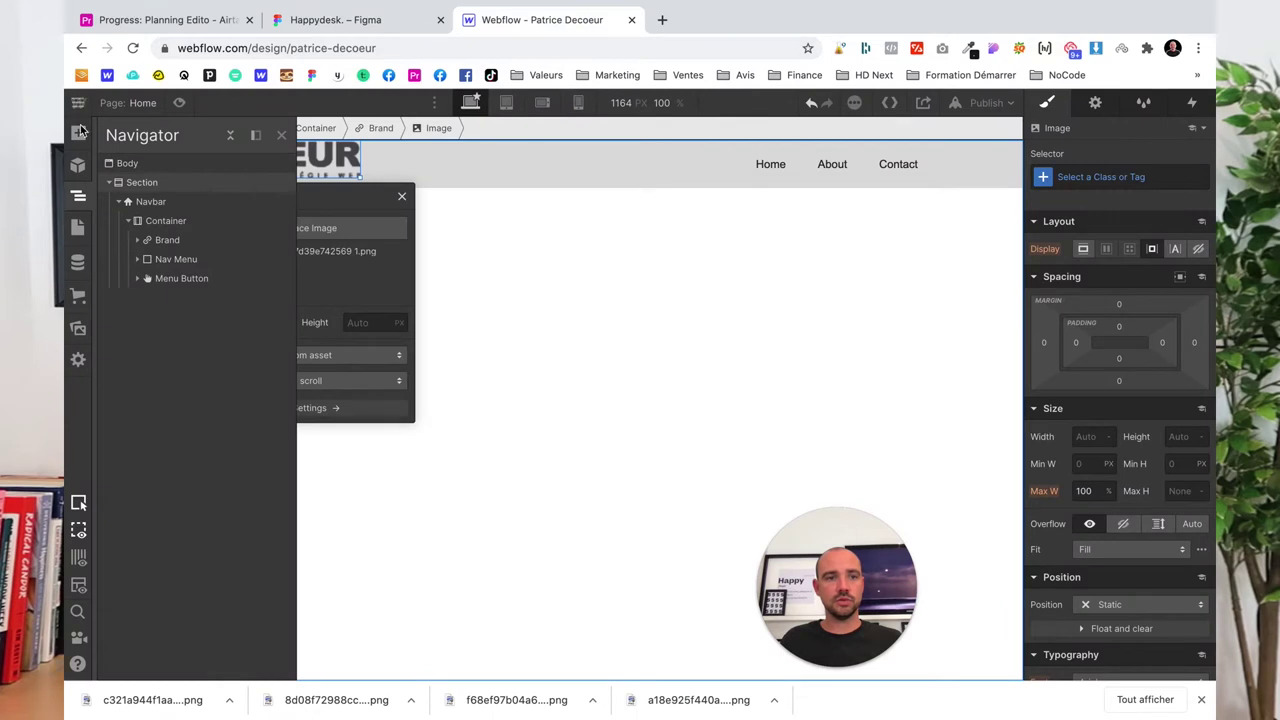
Place a Button after the Contact nav link and give it a #f0954a background
left_click(78, 200)
scroll(1127, 523, "down", 5)
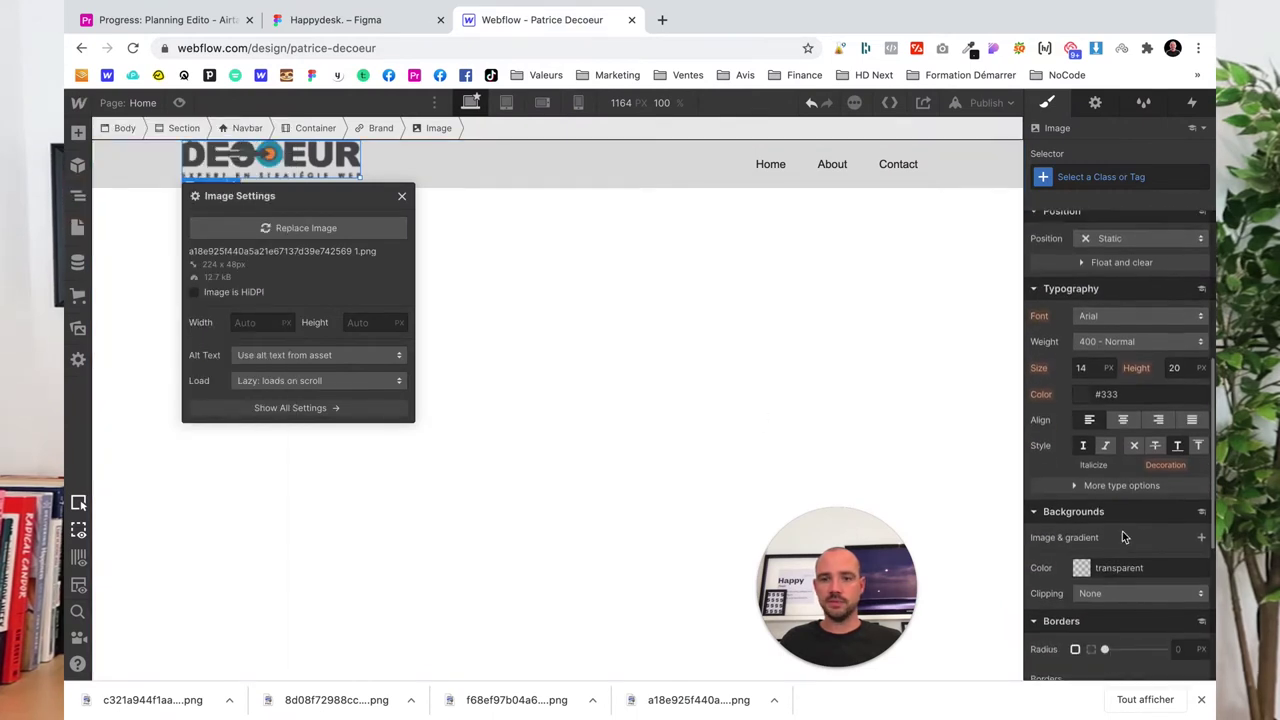
scroll(1117, 538, "down", 5)
scroll(1117, 538, "up", 2)
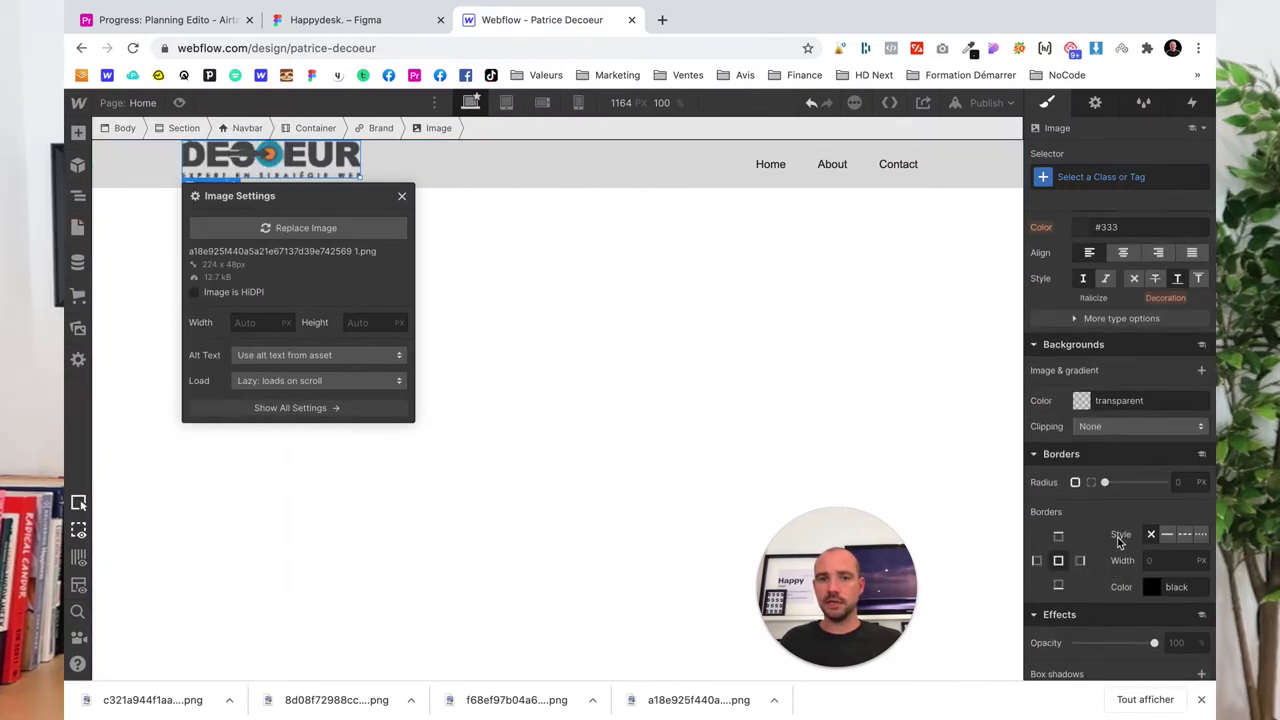
left_click(582, 402)
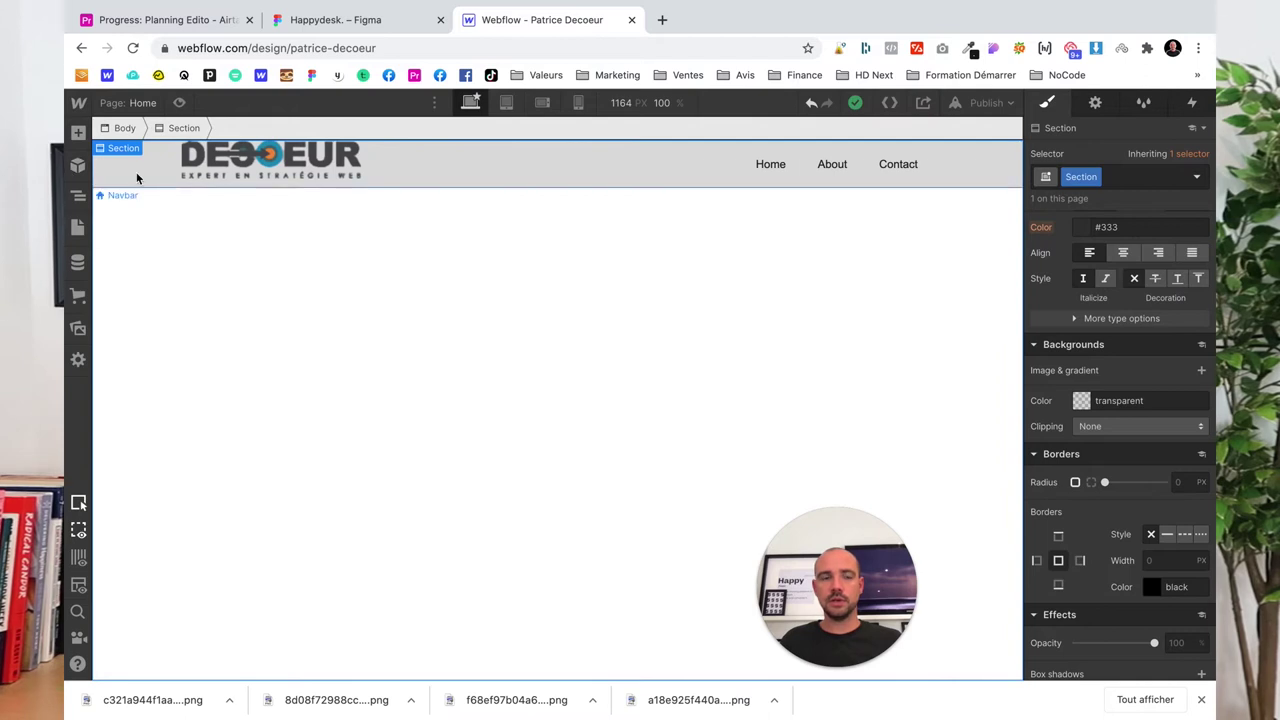
left_click(912, 172)
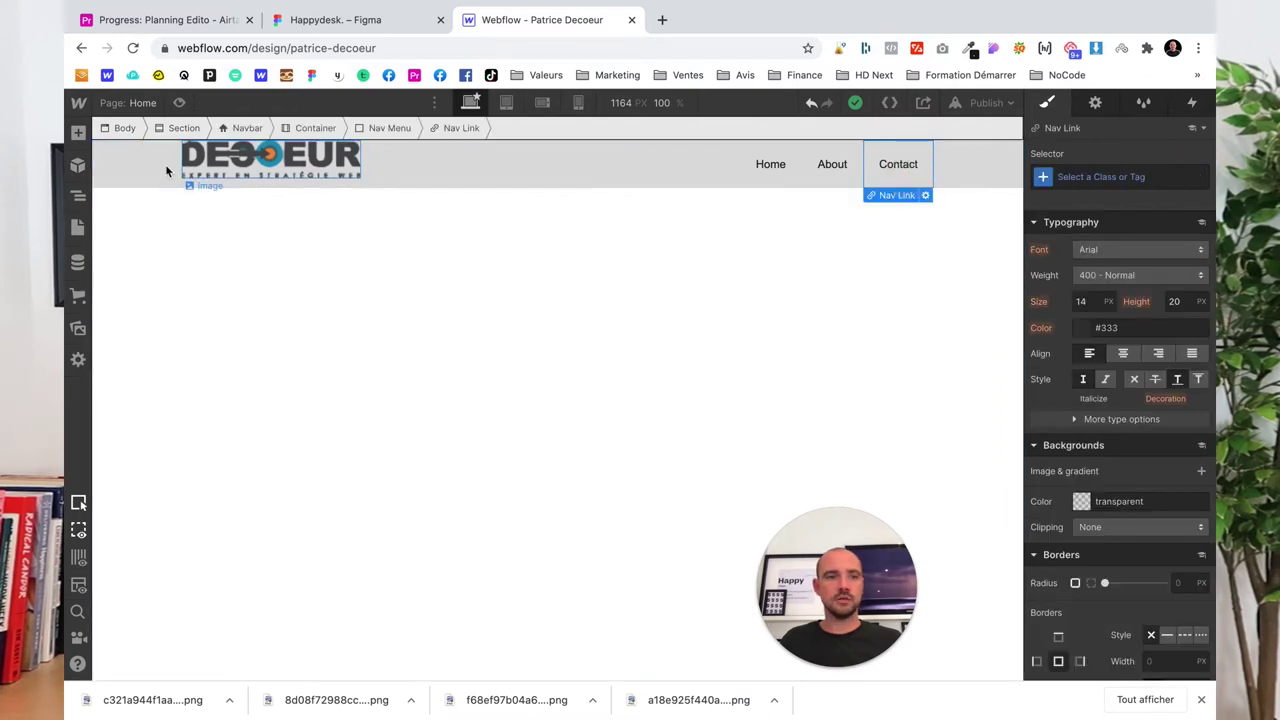
left_click(78, 132)
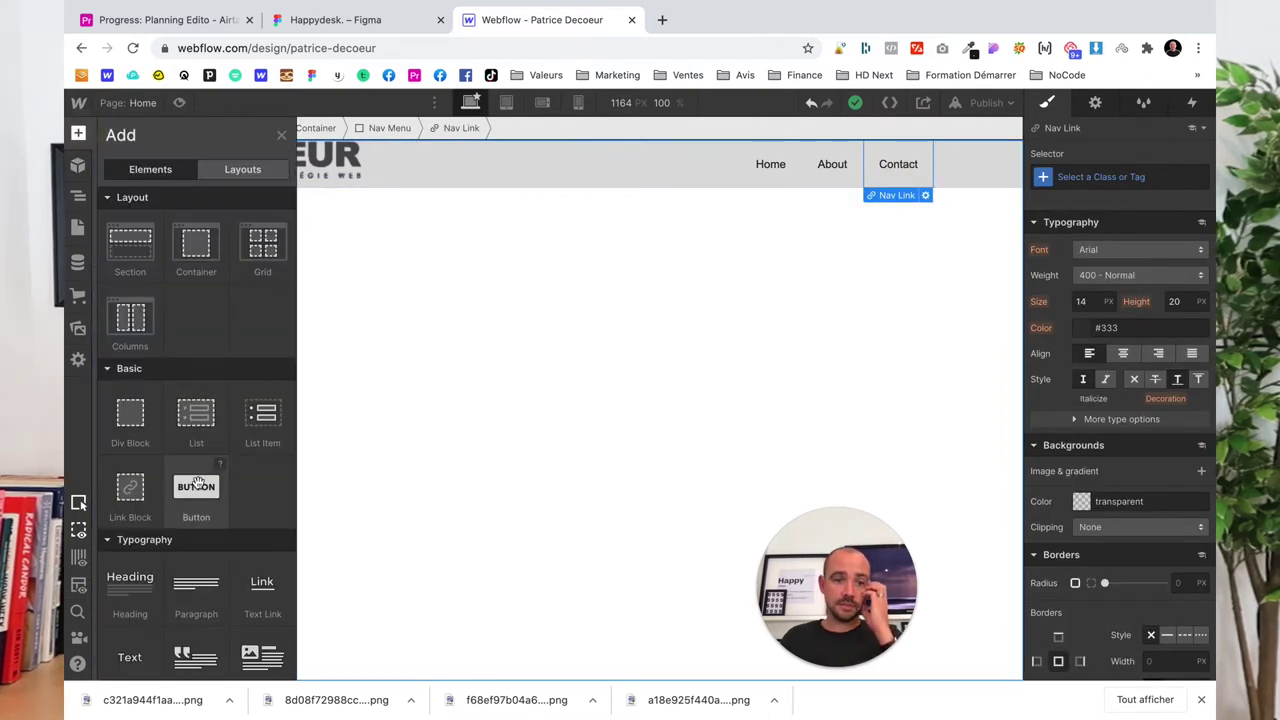
left_click_drag(196, 487, 905, 165)
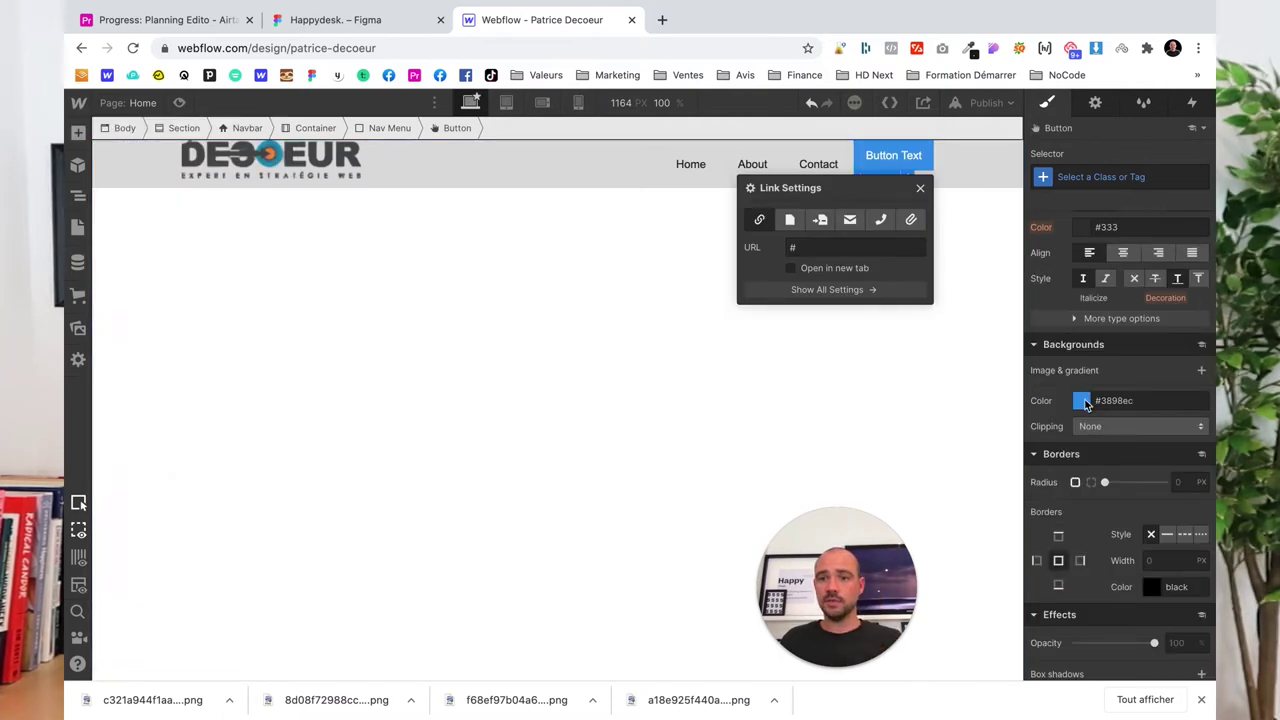
left_click(1110, 401)
type("#f0954a")
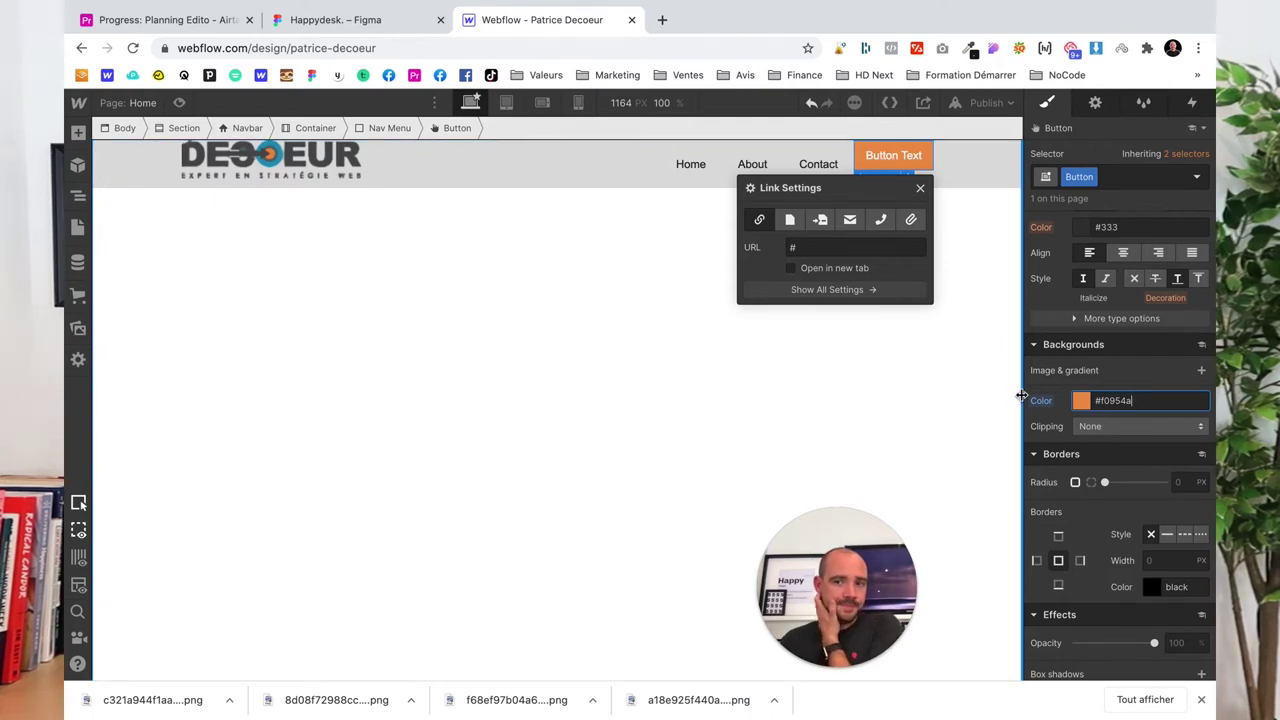
left_click(720, 405)
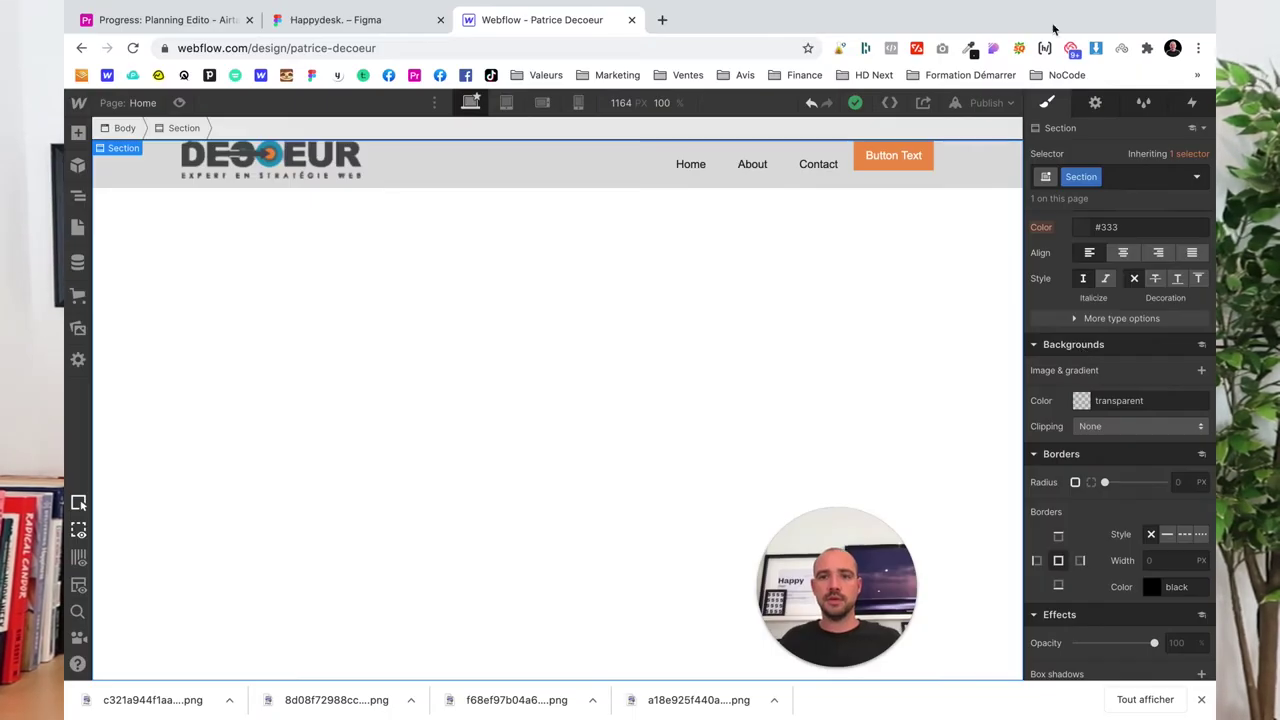
Move Brand, Nav Menu and Menu Button out of the Container and delete it
left_click(878, 153)
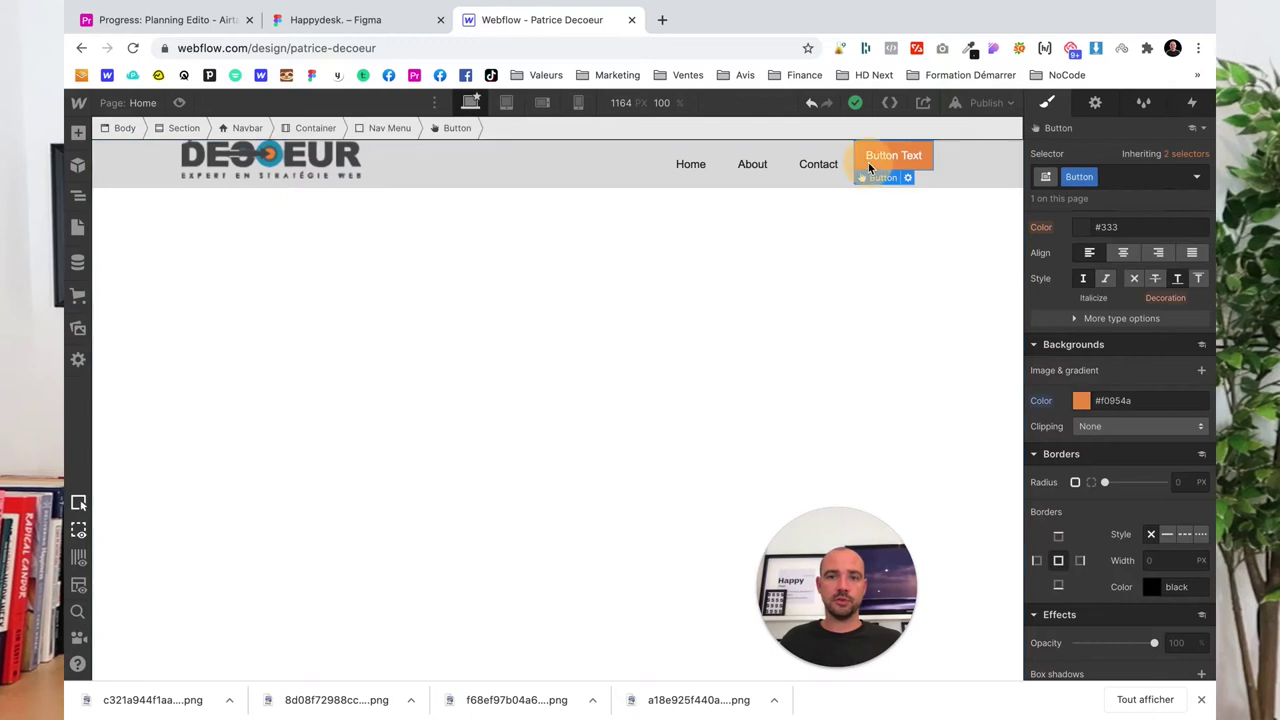
left_click(541, 176)
scroll(1131, 298, "up", 5)
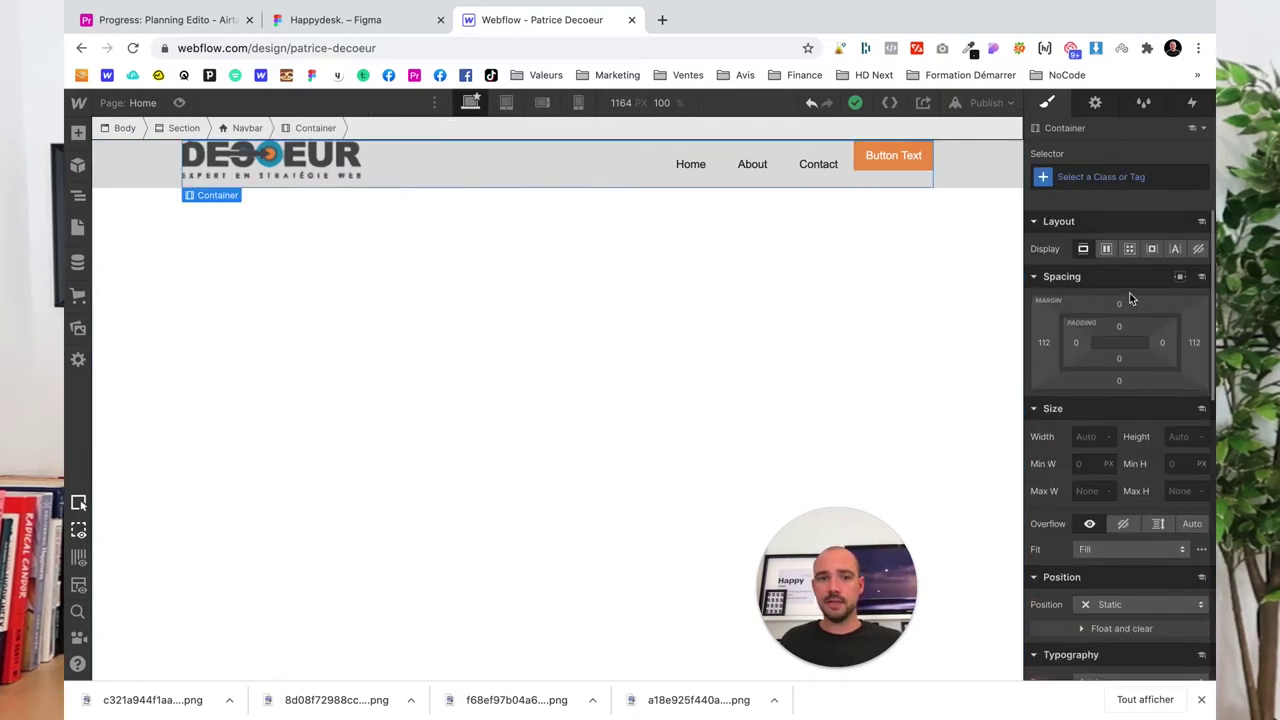
left_click(80, 195)
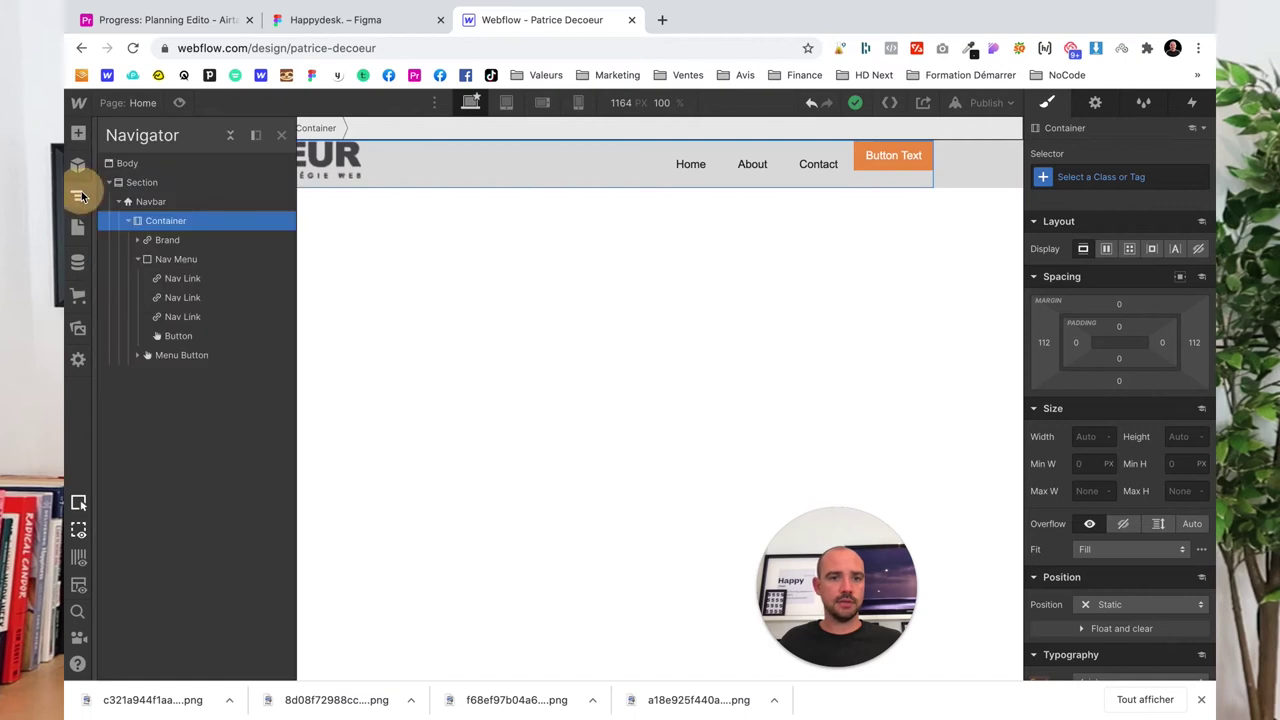
left_click(138, 259)
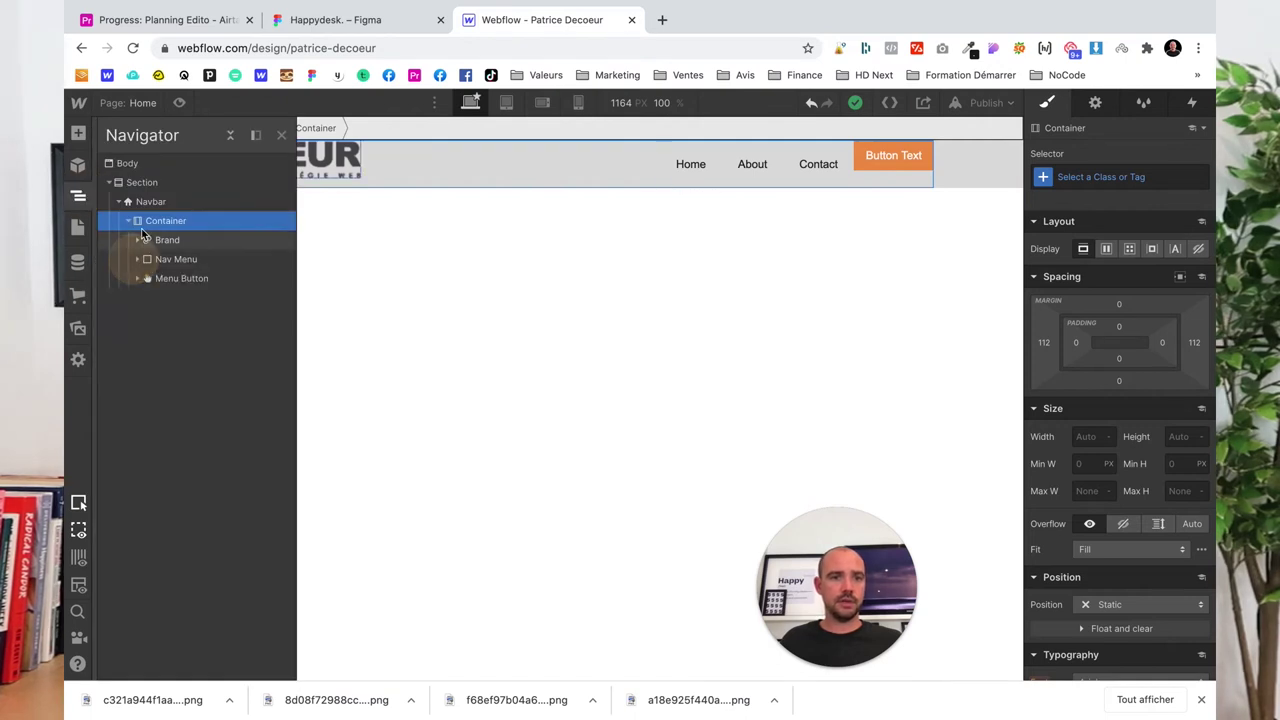
left_click(1104, 249)
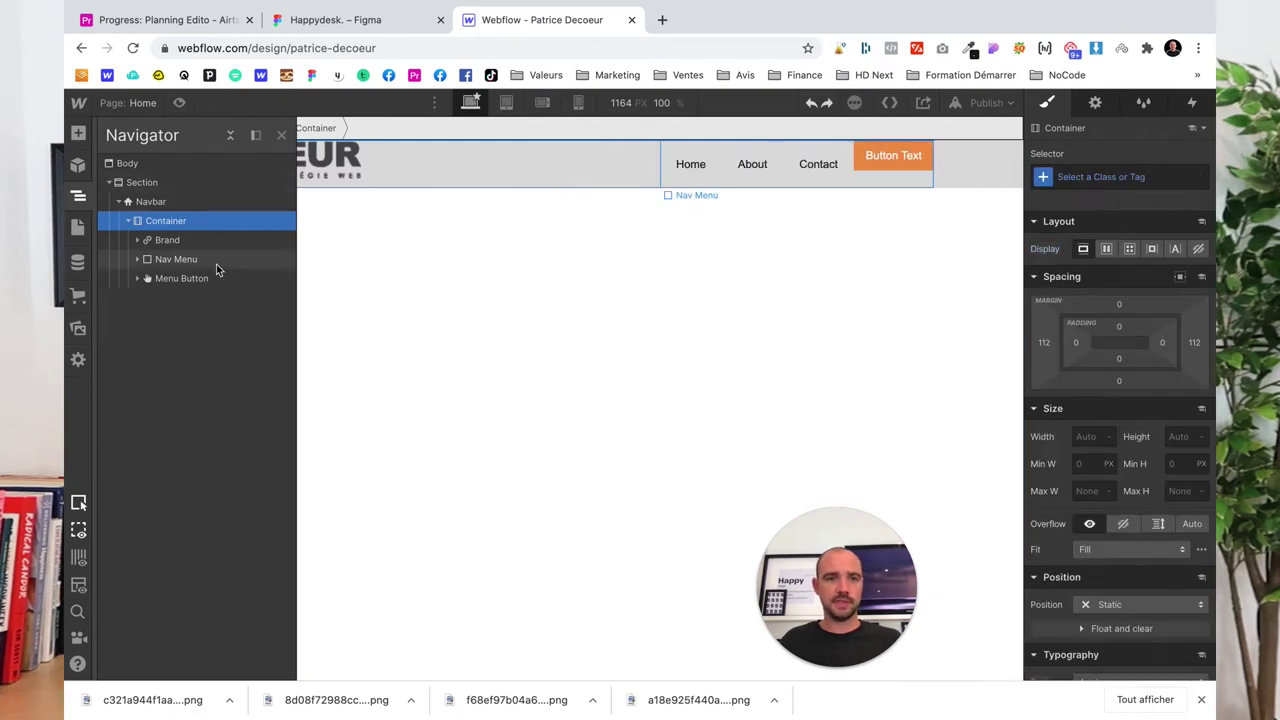
mouse_move(154, 241)
left_mouse_down()
mouse_move(150, 214)
mouse_move(157, 232)
left_mouse_up()
left_click_drag(156, 276, 157, 251)
left_click(155, 277)
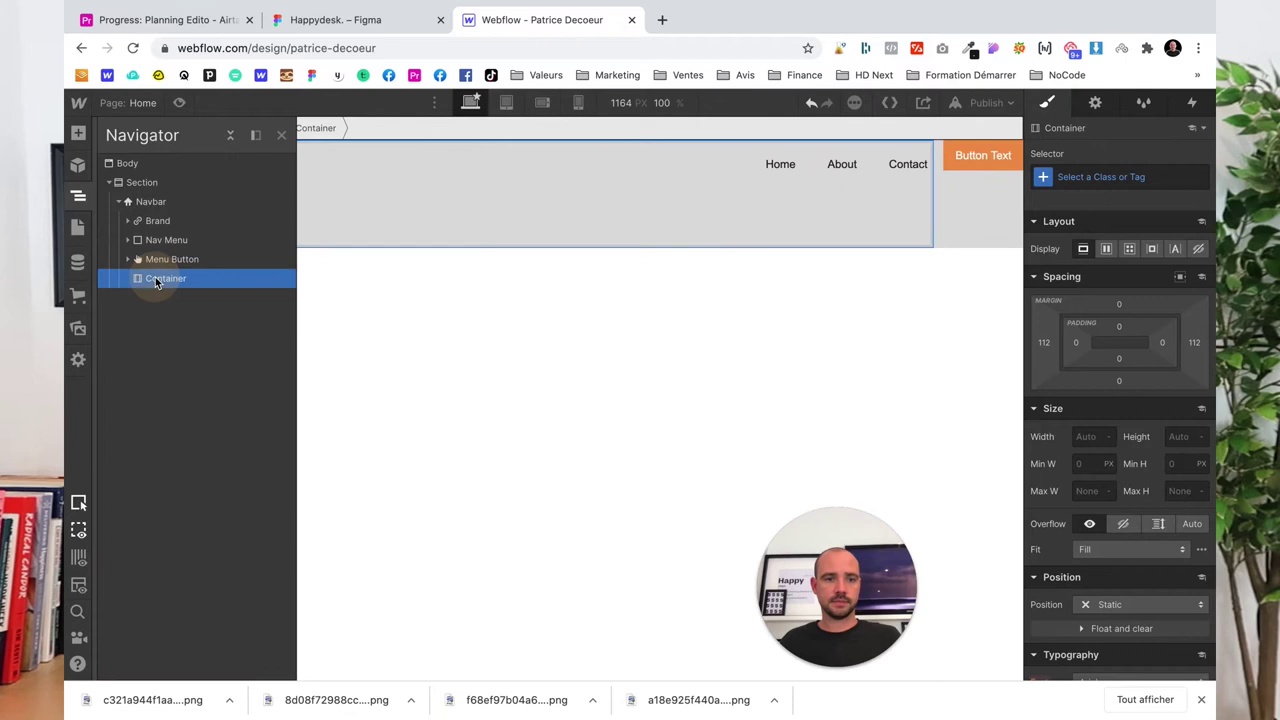
key("Delete")
Add a Div Block, nest it under the Navbar and reorder Brand beside it
left_click(135, 205)
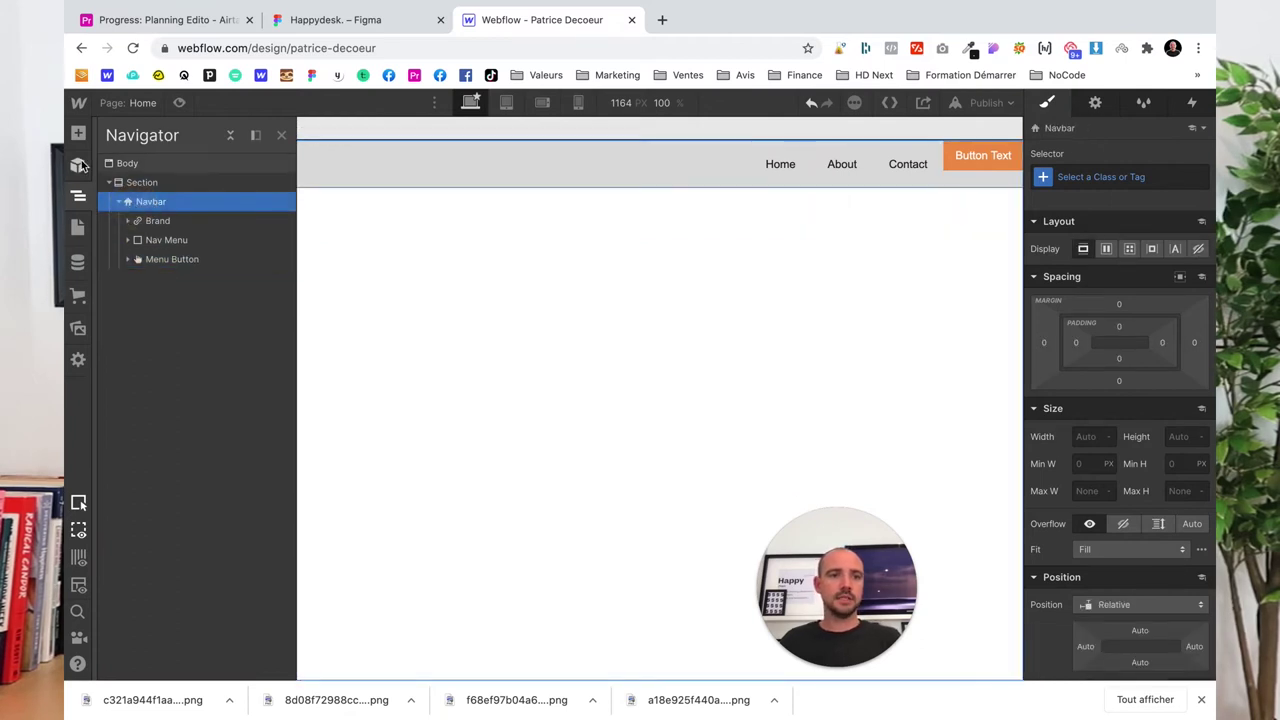
left_click_drag(123, 409, 109, 200)
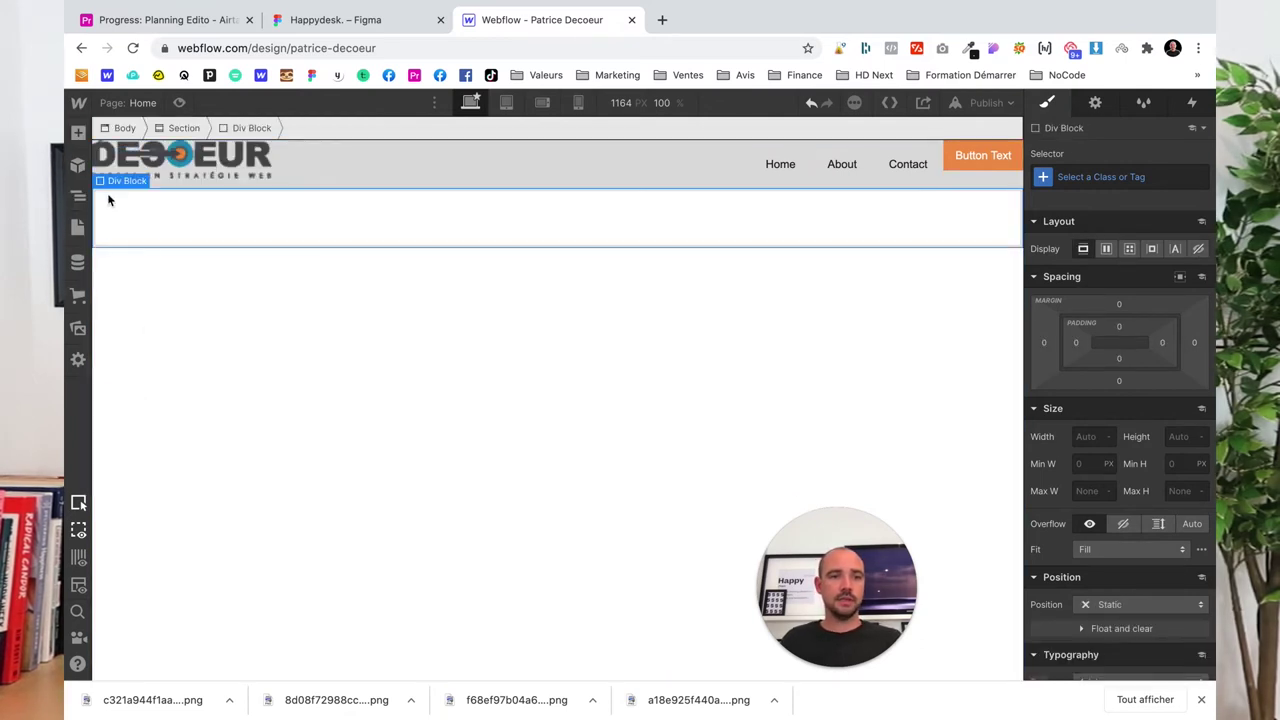
left_click(78, 199)
left_click_drag(140, 277, 138, 218)
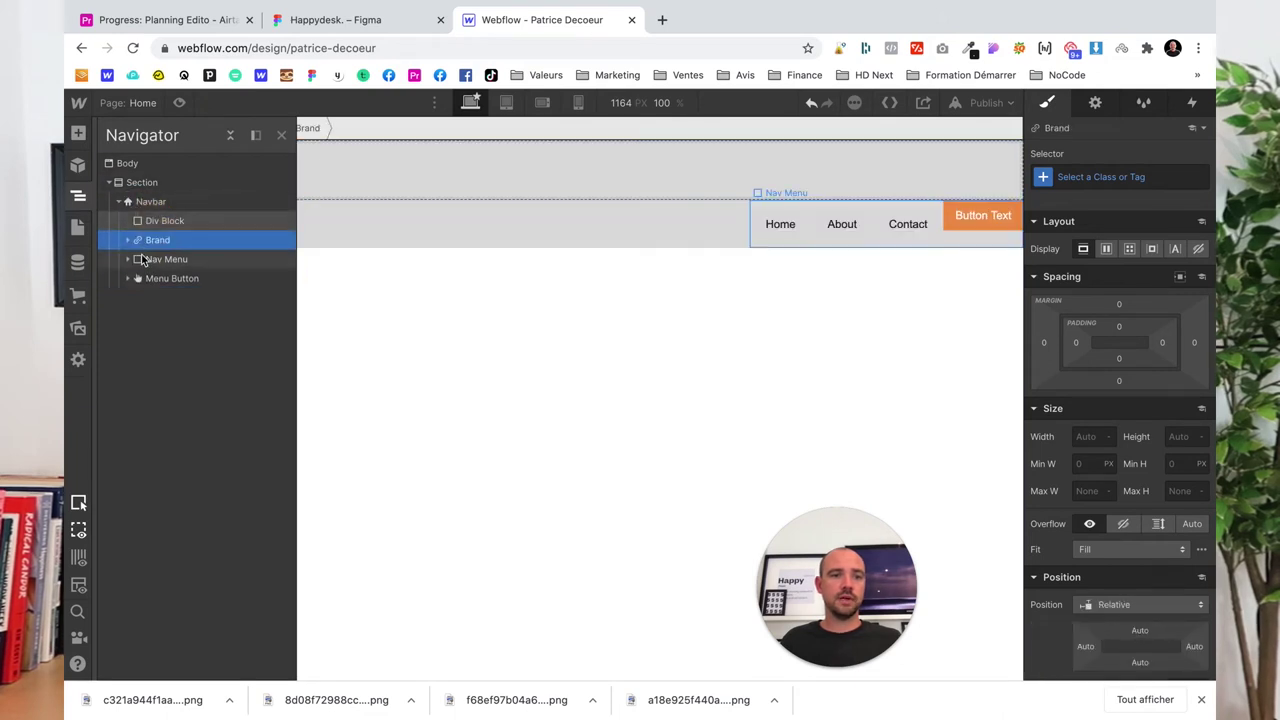
left_click(141, 256)
mouse_move(145, 240)
left_mouse_down()
mouse_move(167, 220)
mouse_move(163, 277)
left_mouse_up()
left_click(165, 221)
left_click(78, 196)
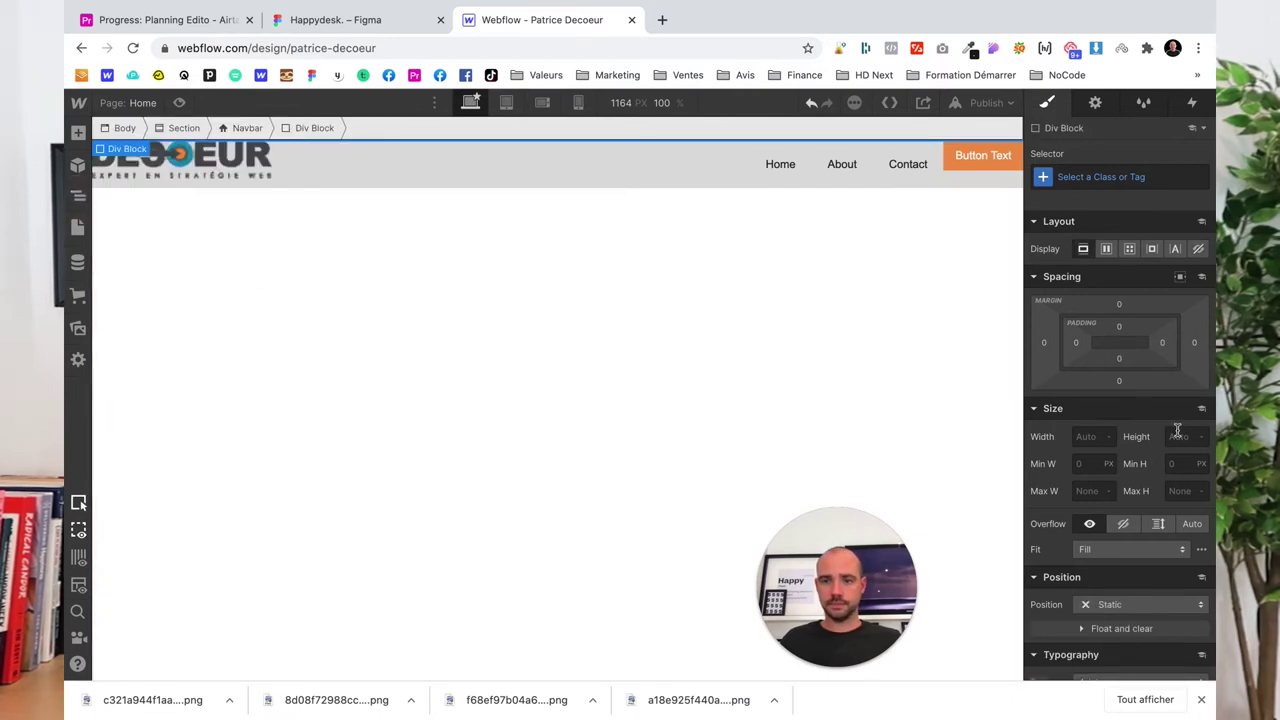
Give the Div Block 100% width and a flex row spreading logo and links apart
type("100%")
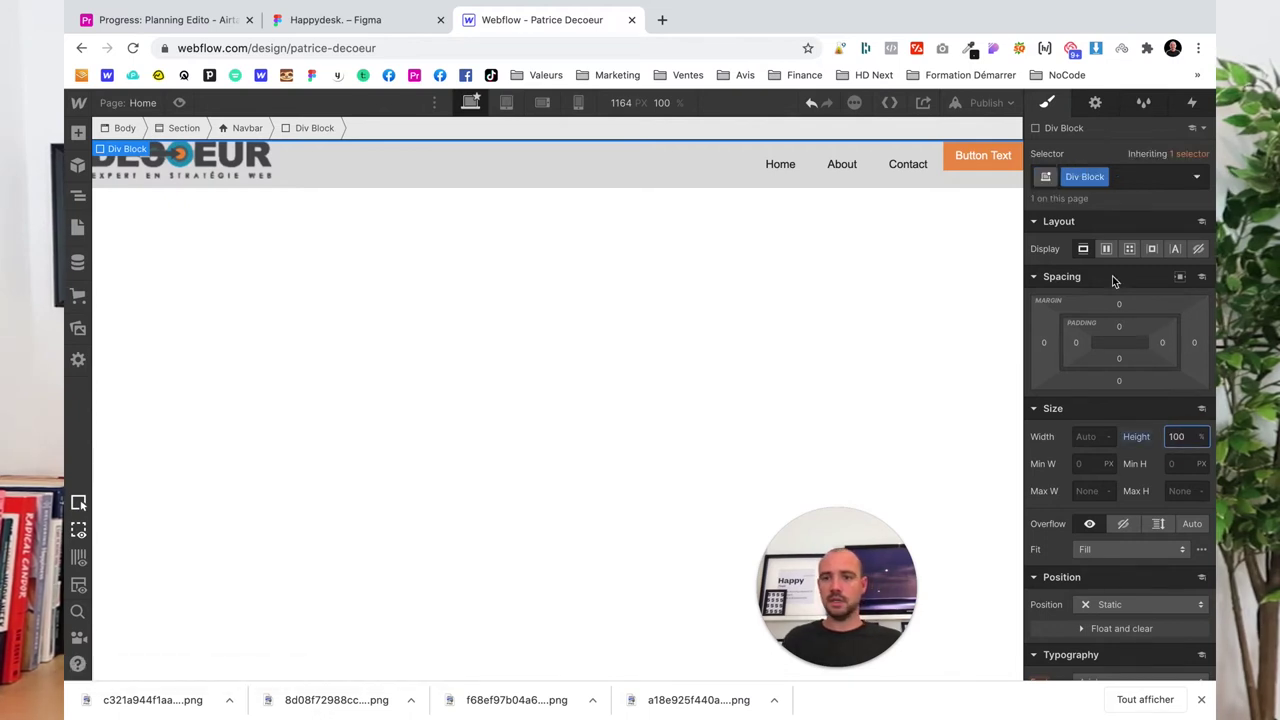
left_click(1108, 249)
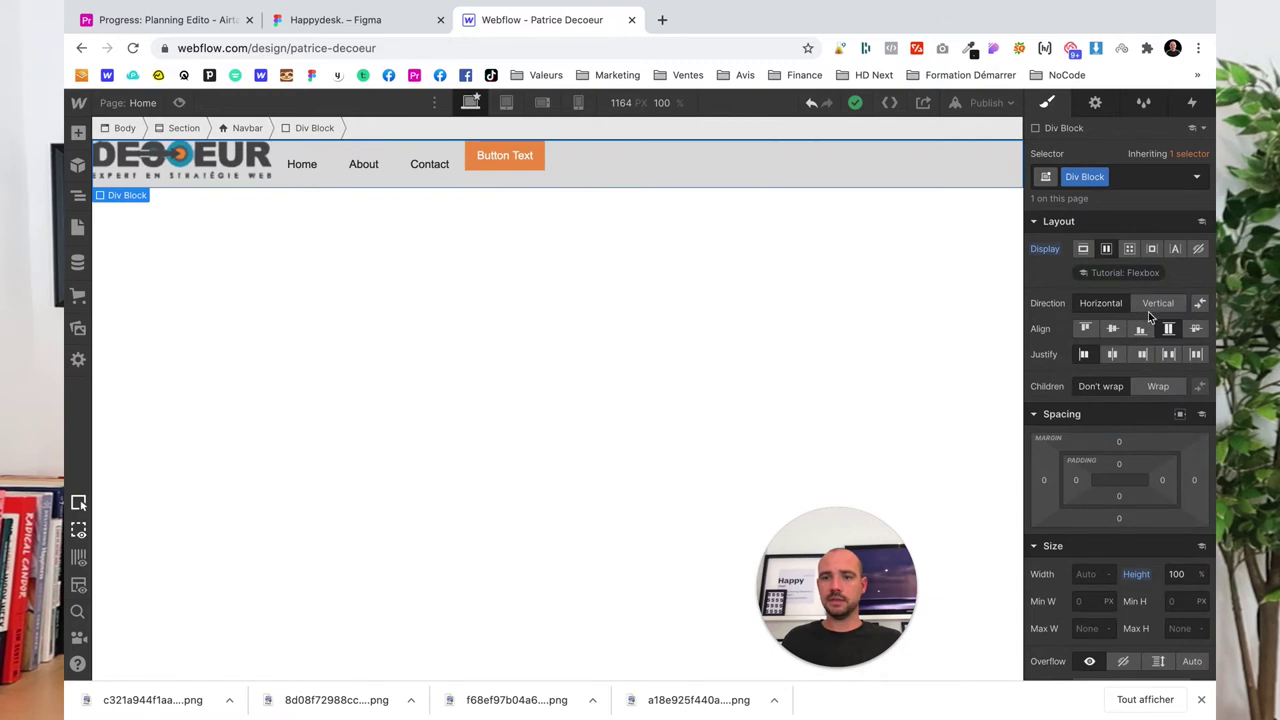
left_click(1194, 355)
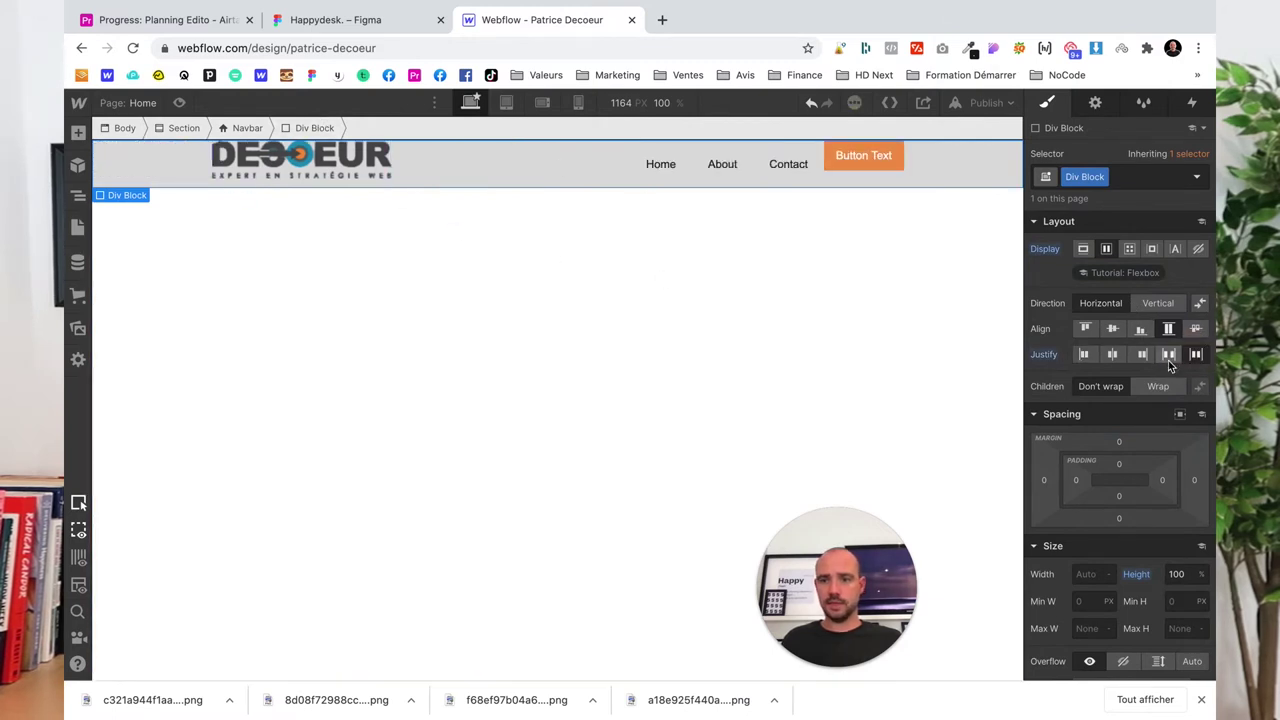
left_click(1168, 357)
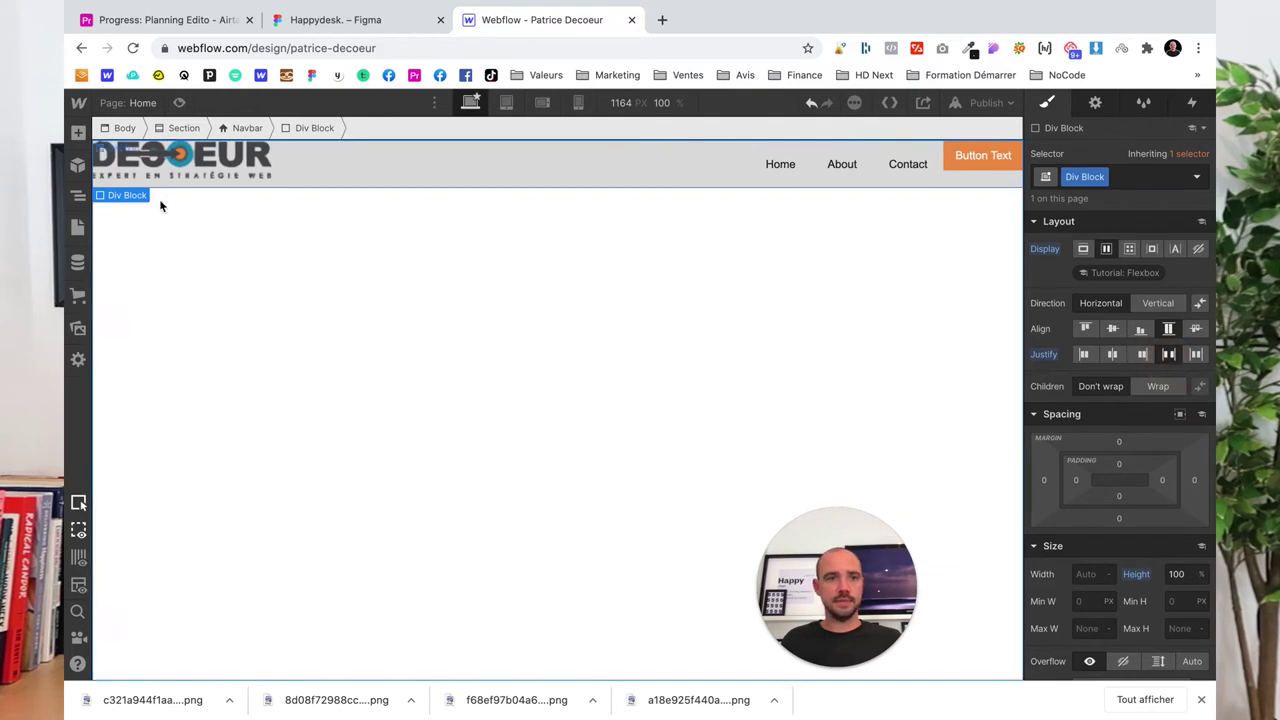
Set the Div Block's left and right padding to 5%
left_click(78, 195)
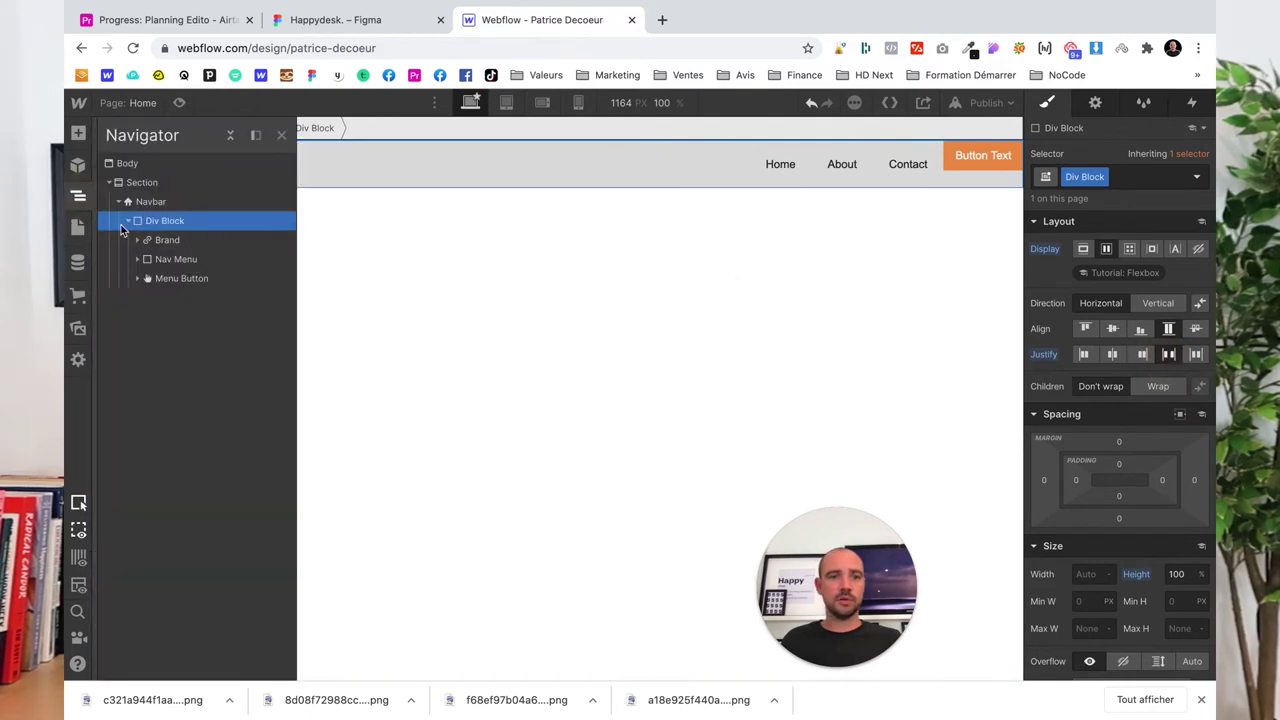
left_click(1166, 485)
type("5")
key("Return")
left_click(1163, 483)
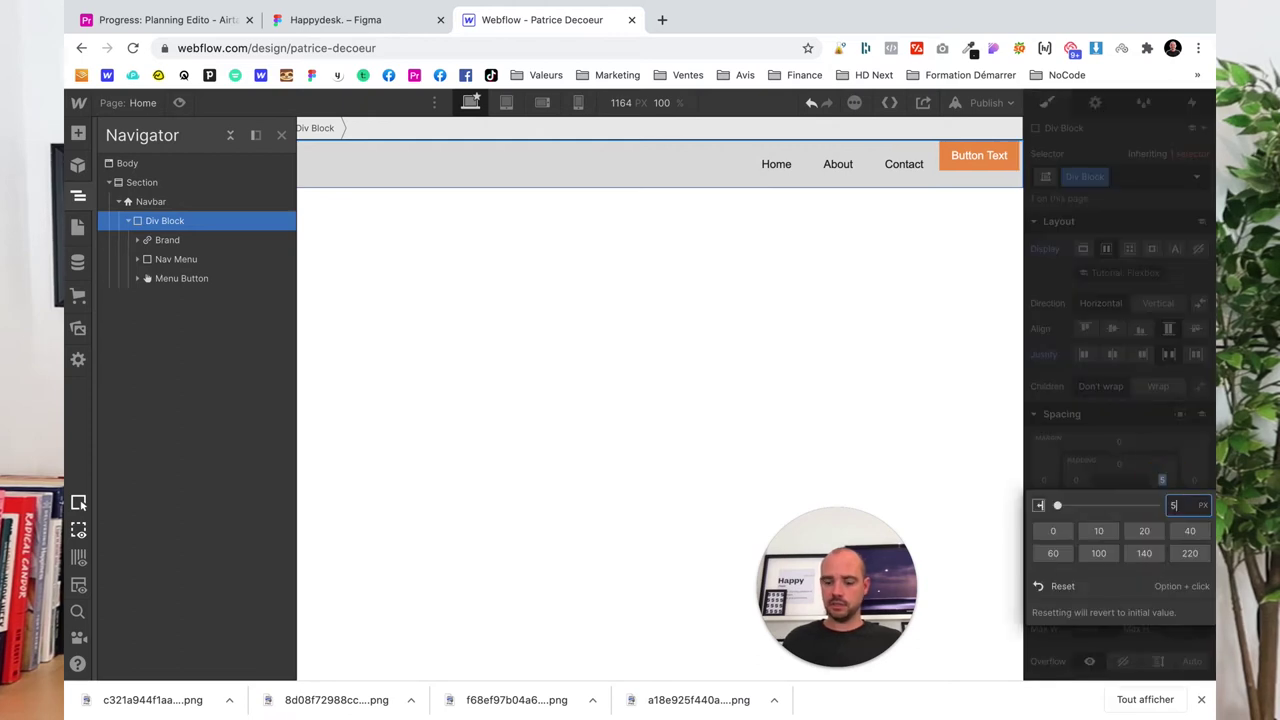
key("Return")
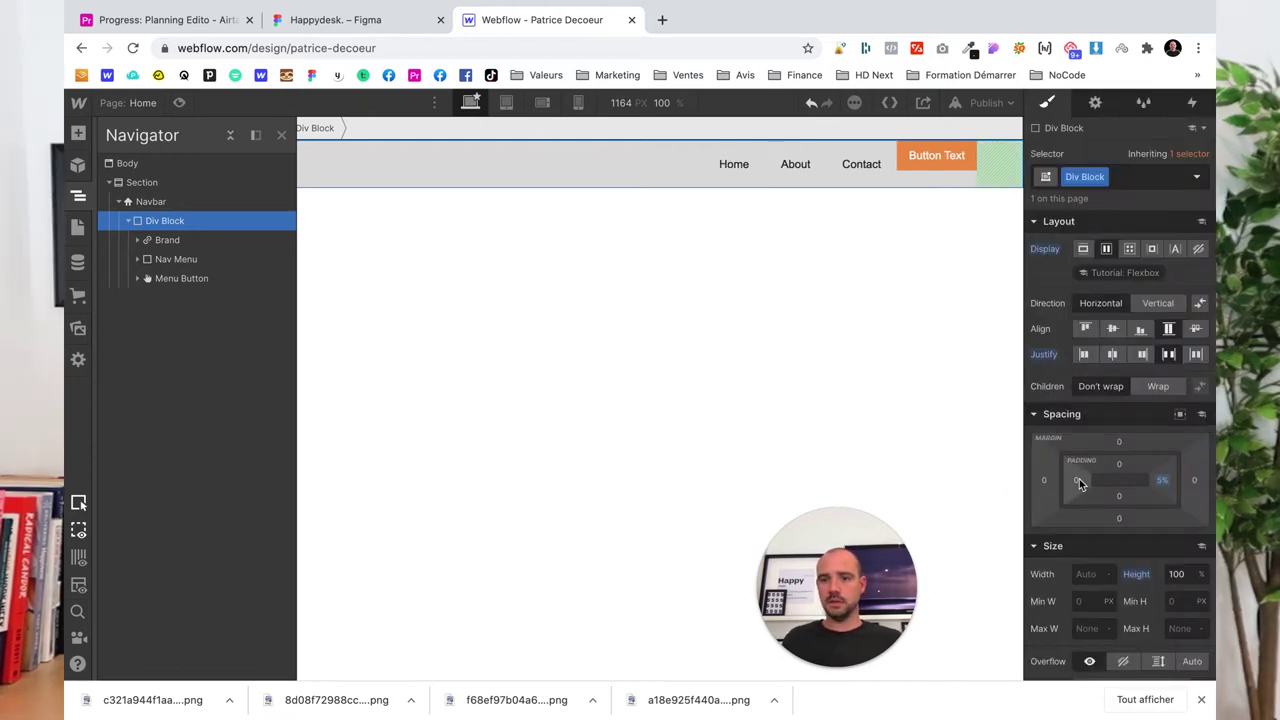
left_click(1078, 484)
type("5%")
key("Return")
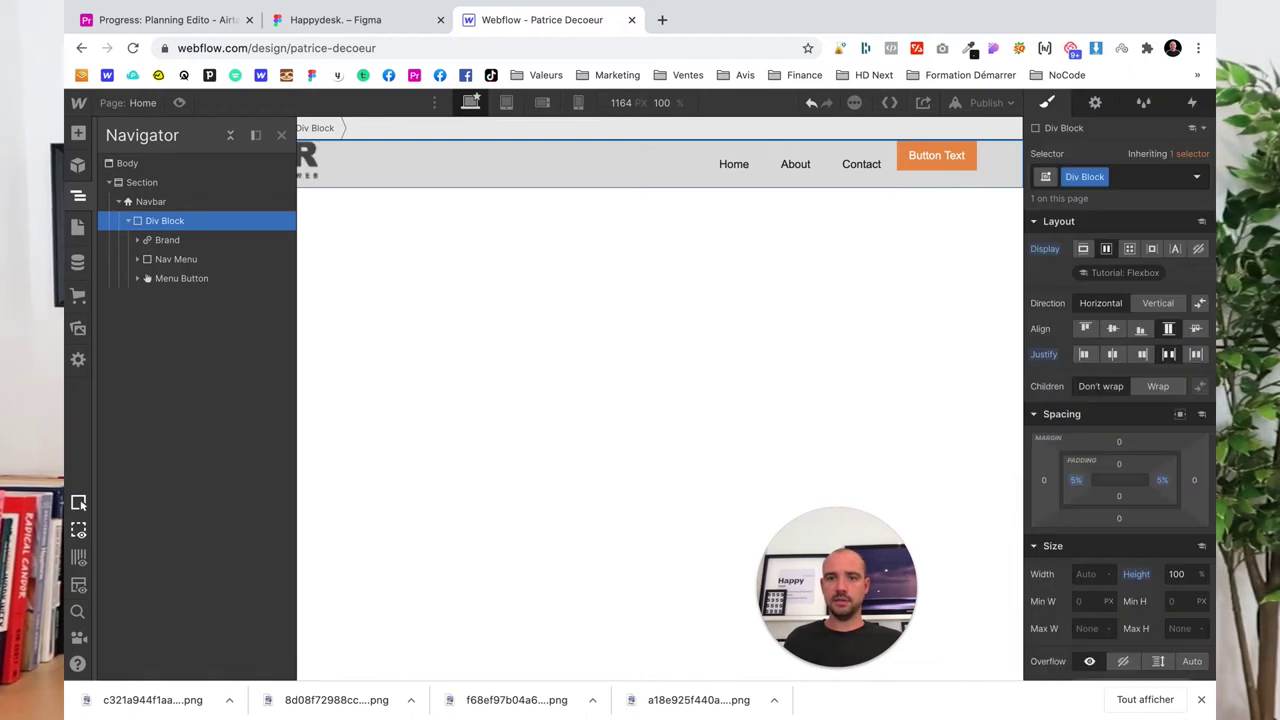
left_click(78, 195)
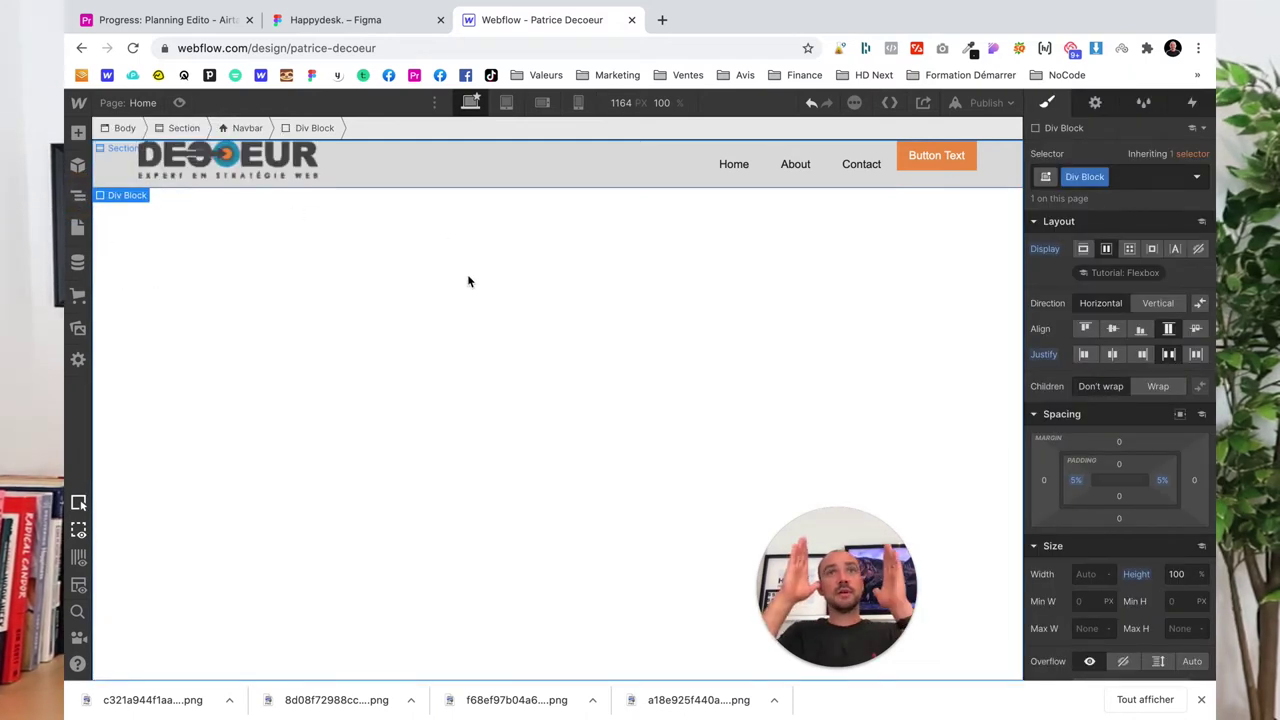
Give the Div Block a new class named mon-wrap
left_click(78, 195)
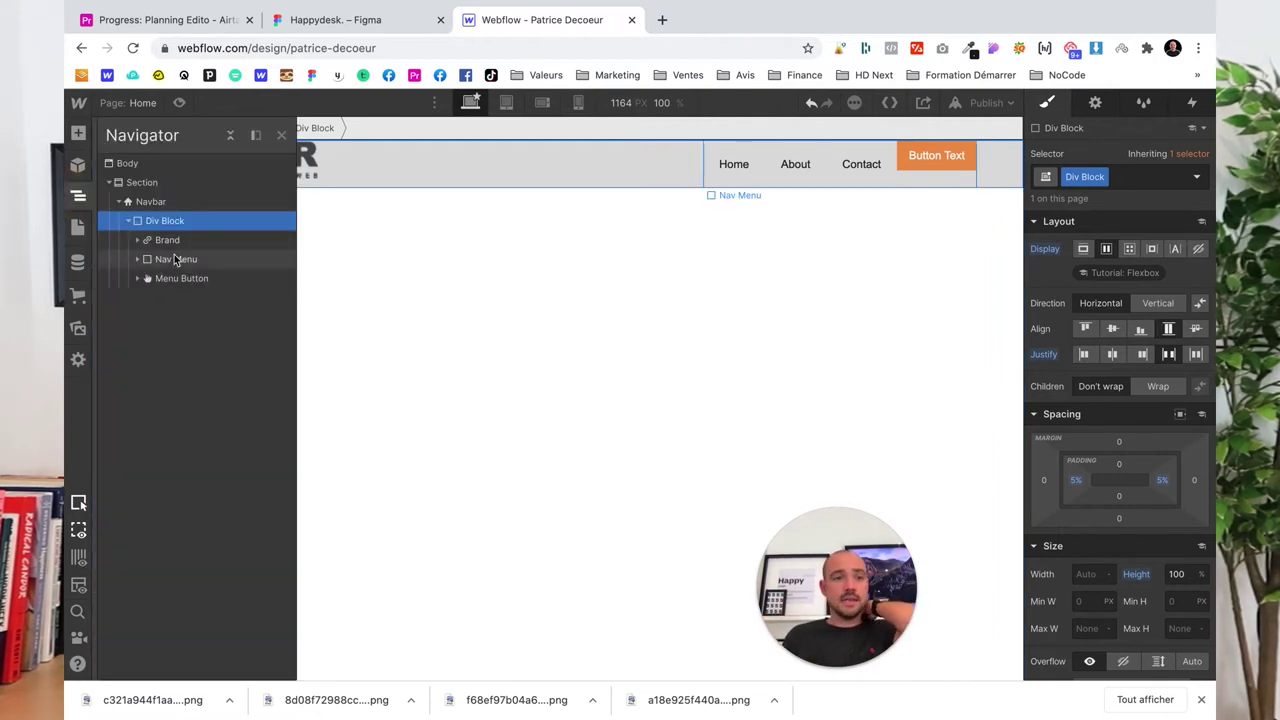
left_click(1103, 177)
left_click(1093, 198)
type("mon-wrap")
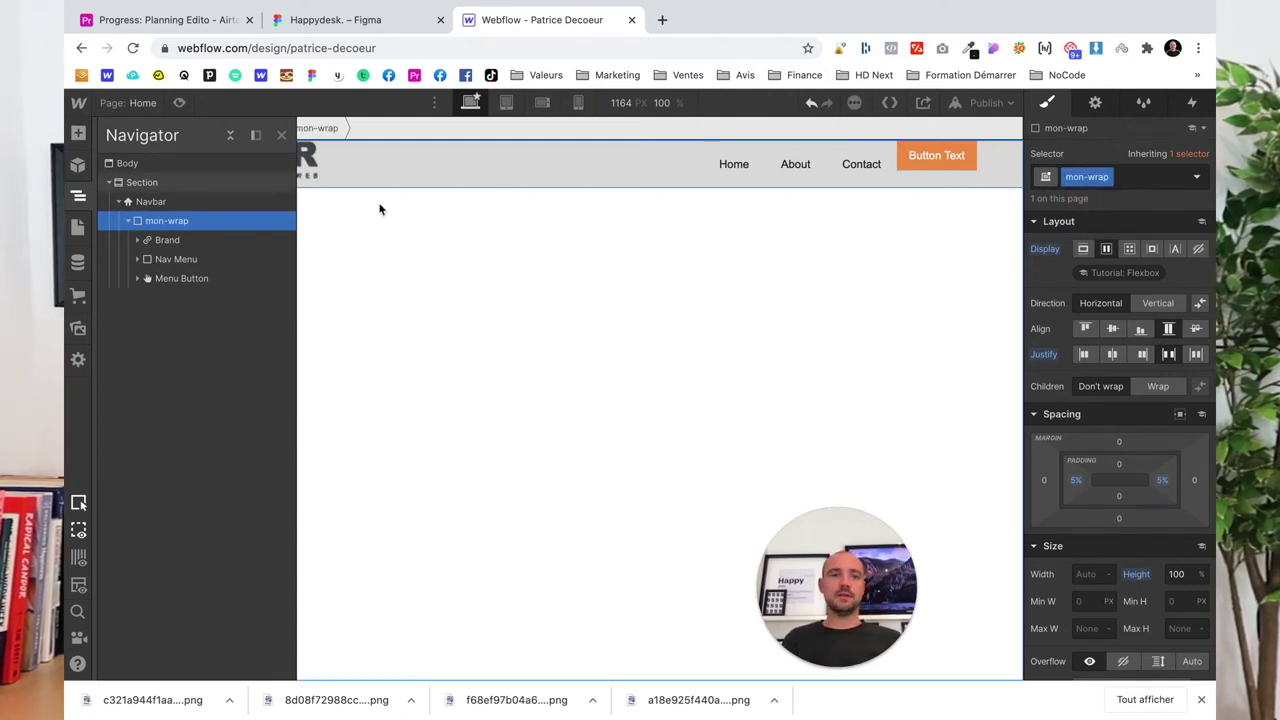
left_click(78, 196)
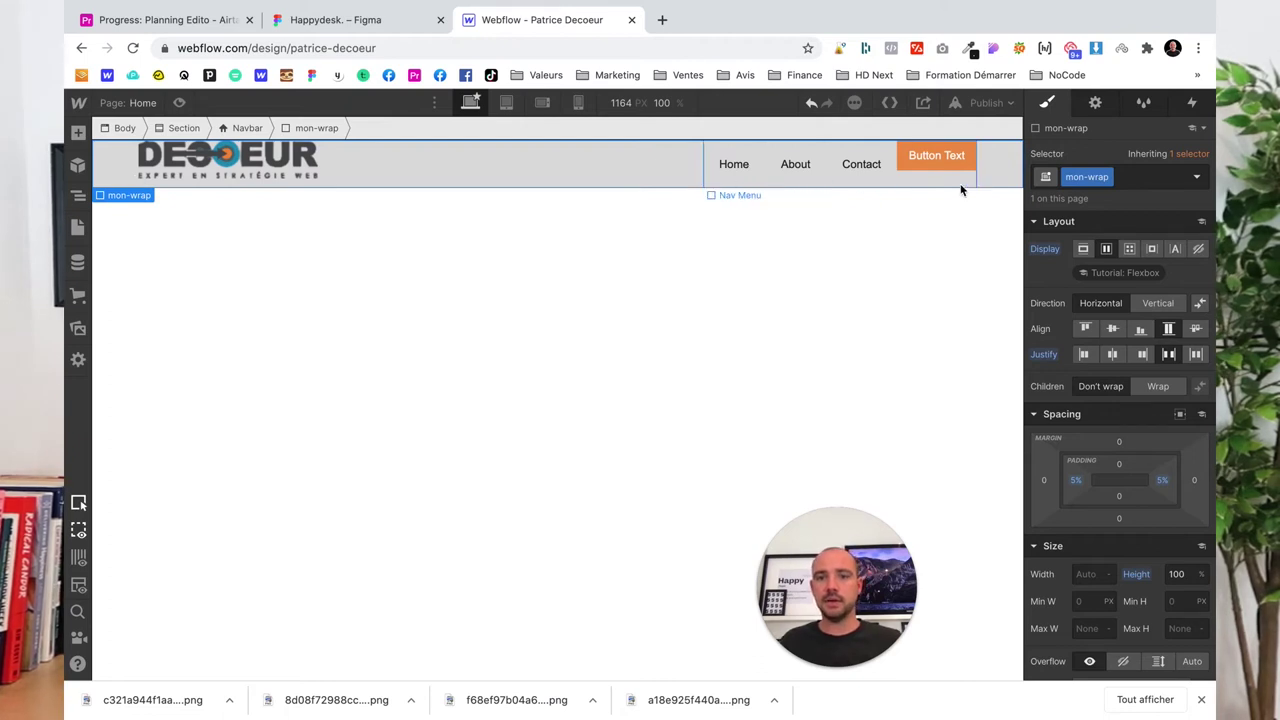
Set the Nav Menu to Display Flex with Align Center, comparing against the Figma nav labels
left_click(910, 182)
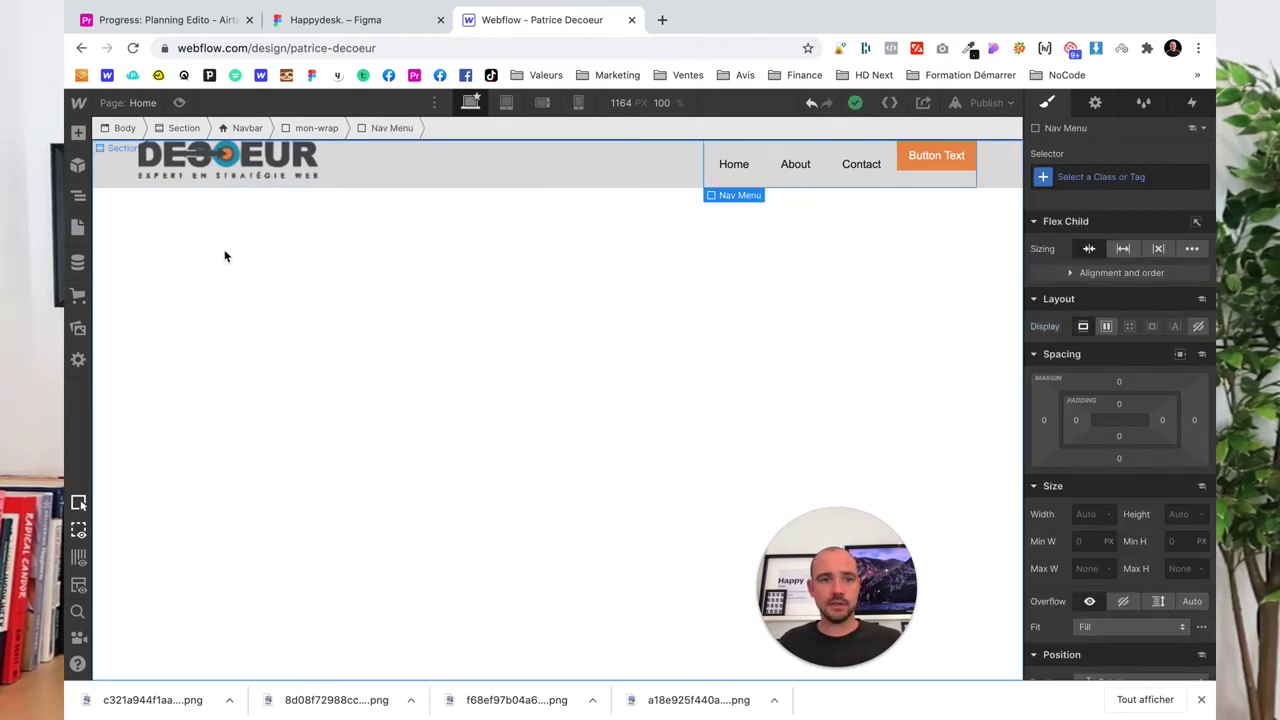
left_click(78, 196)
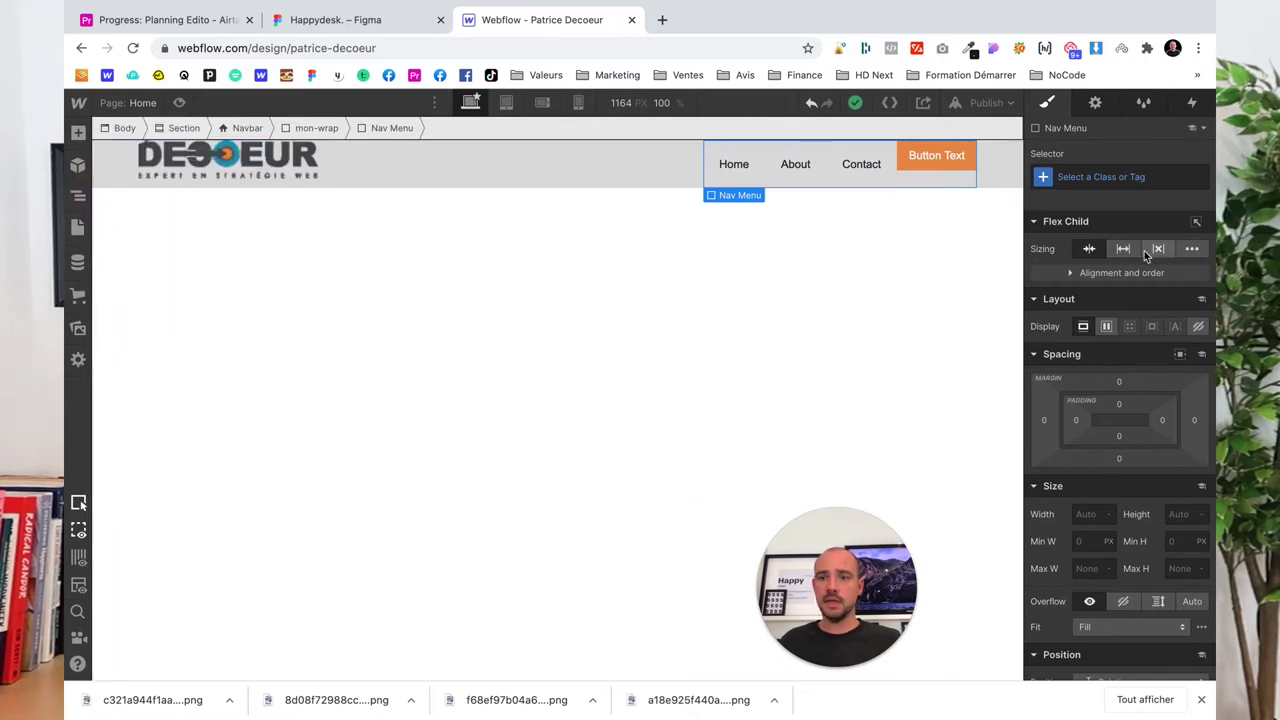
left_click(1108, 326)
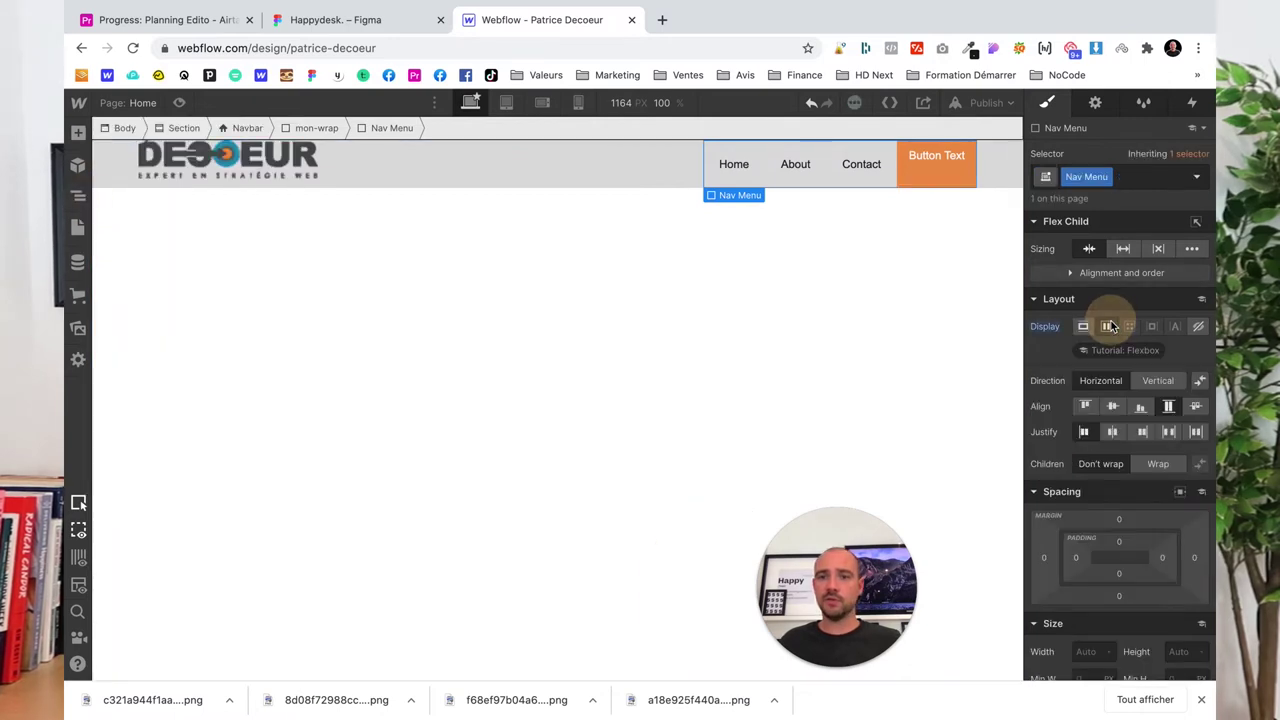
left_click(1106, 406)
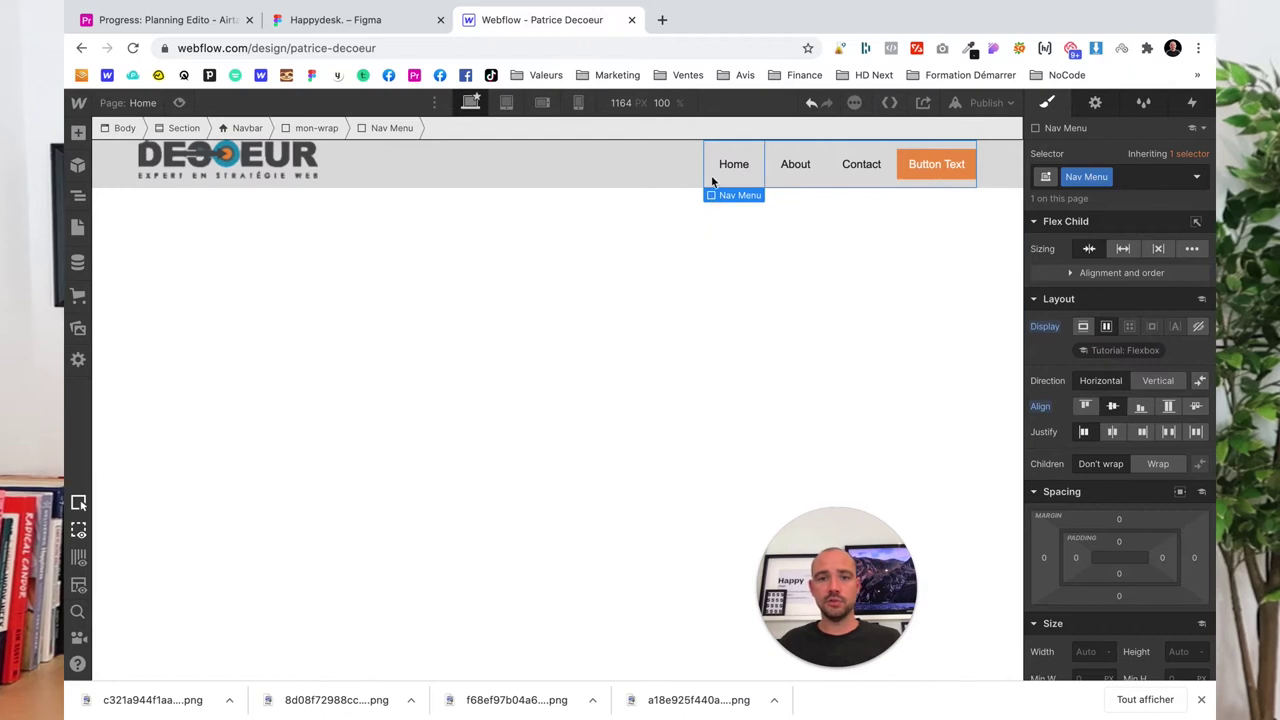
left_click(296, 21)
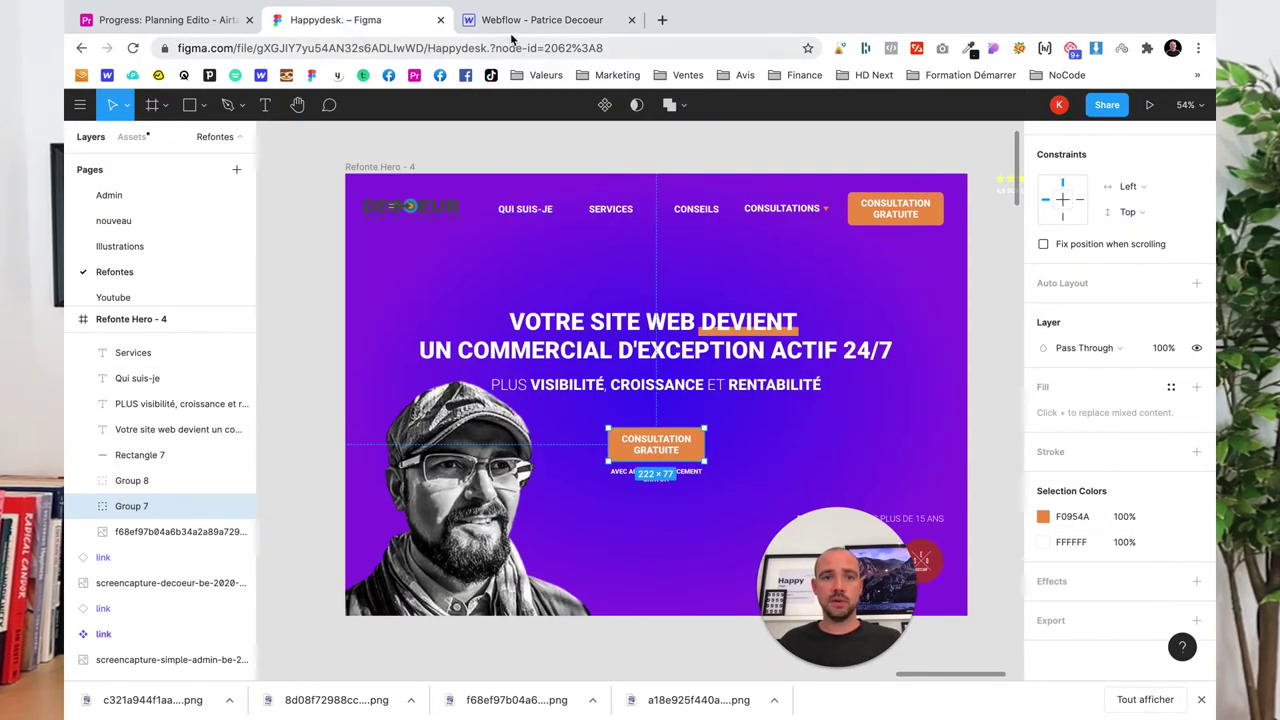
left_click(512, 216)
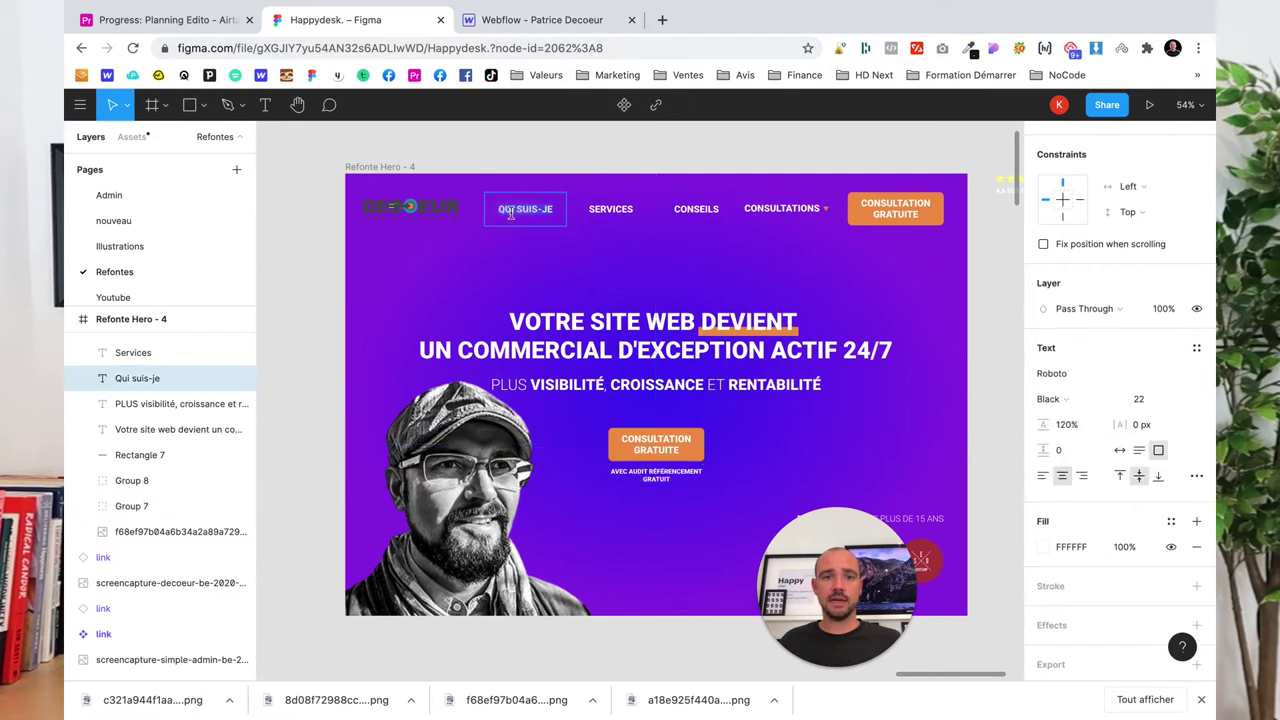
left_click(530, 20)
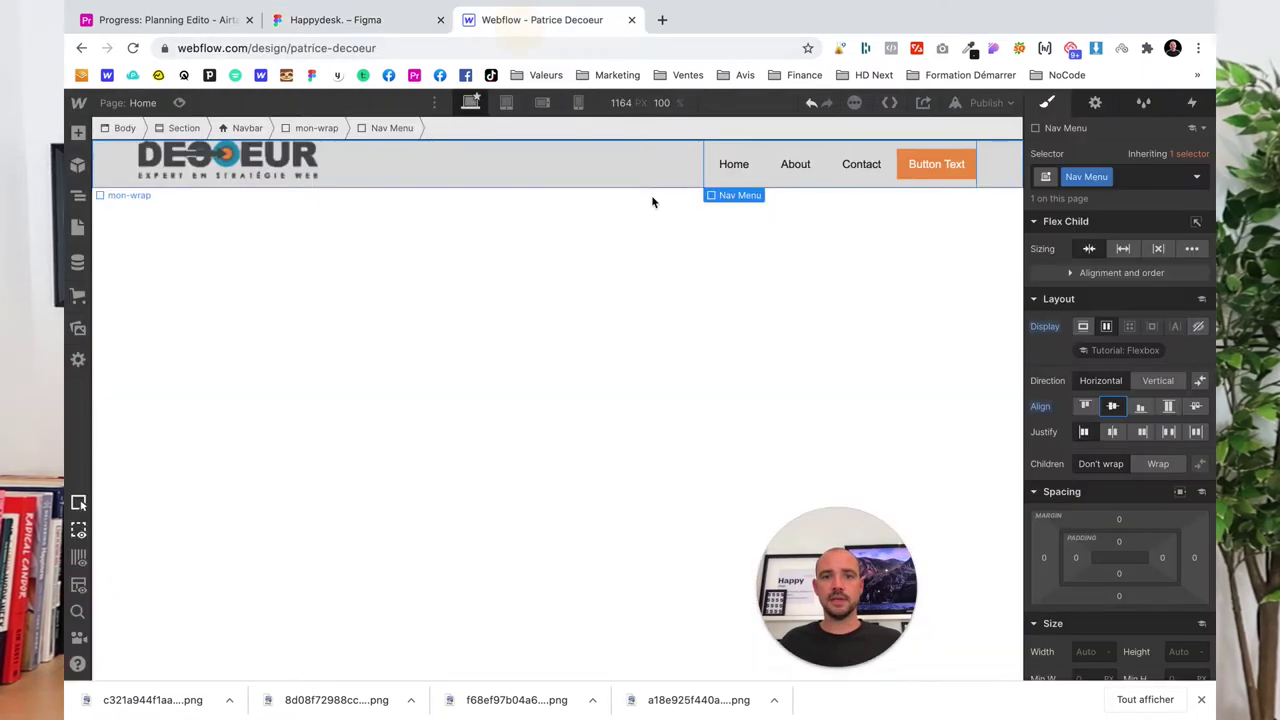
Replace the Home link text with the pasted 'Qui suis-je' label
left_click(743, 167)
double_click(743, 167)
type("Qui suis-je")
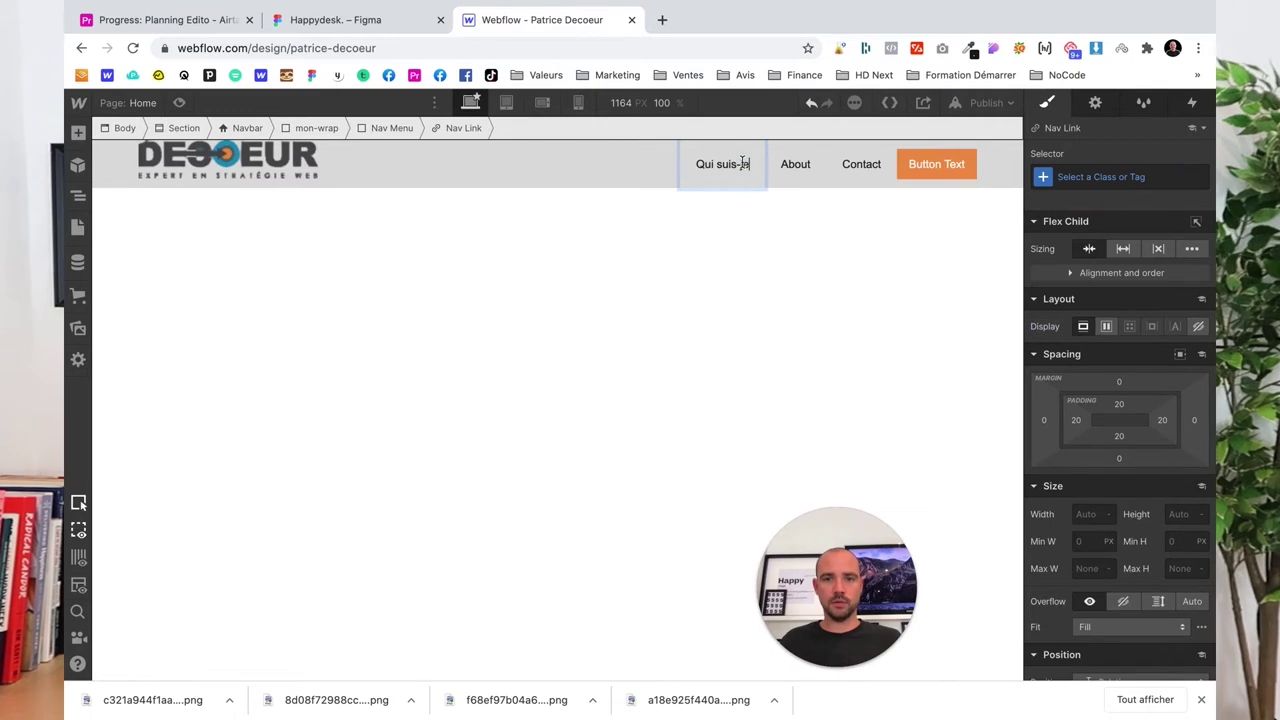
left_click(740, 229)
left_click(720, 166)
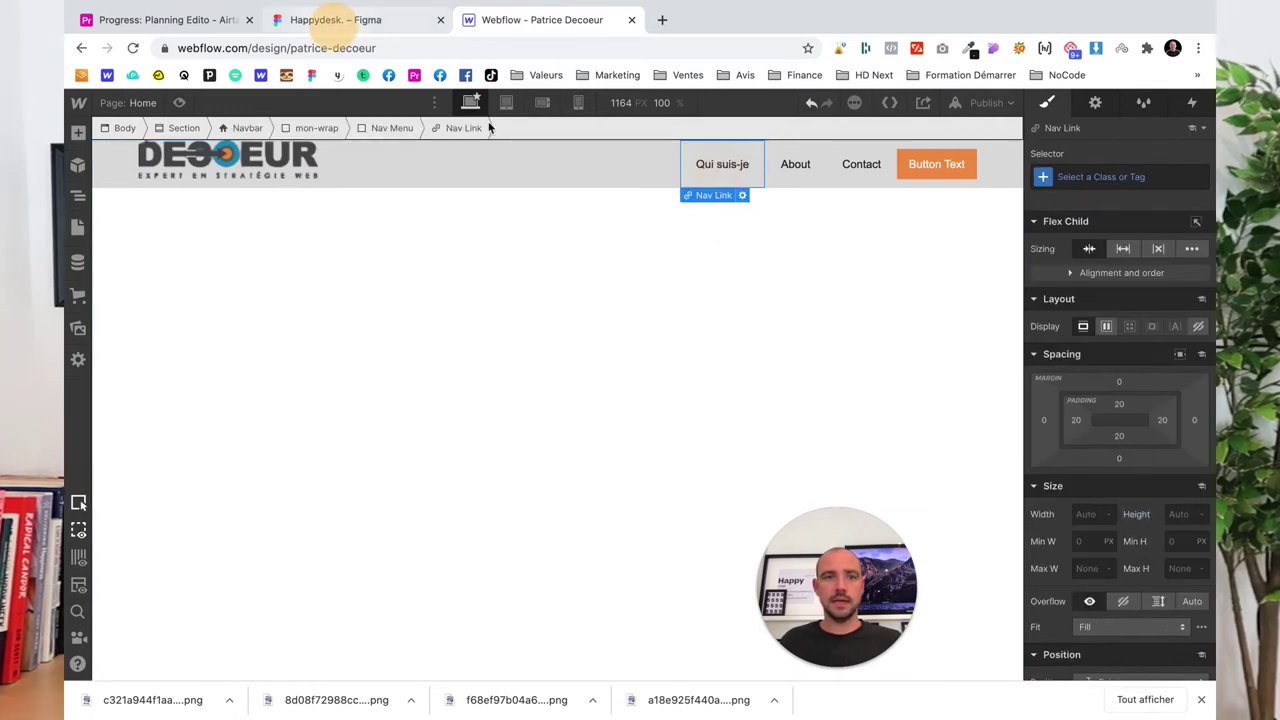
left_click(345, 20)
left_click(503, 22)
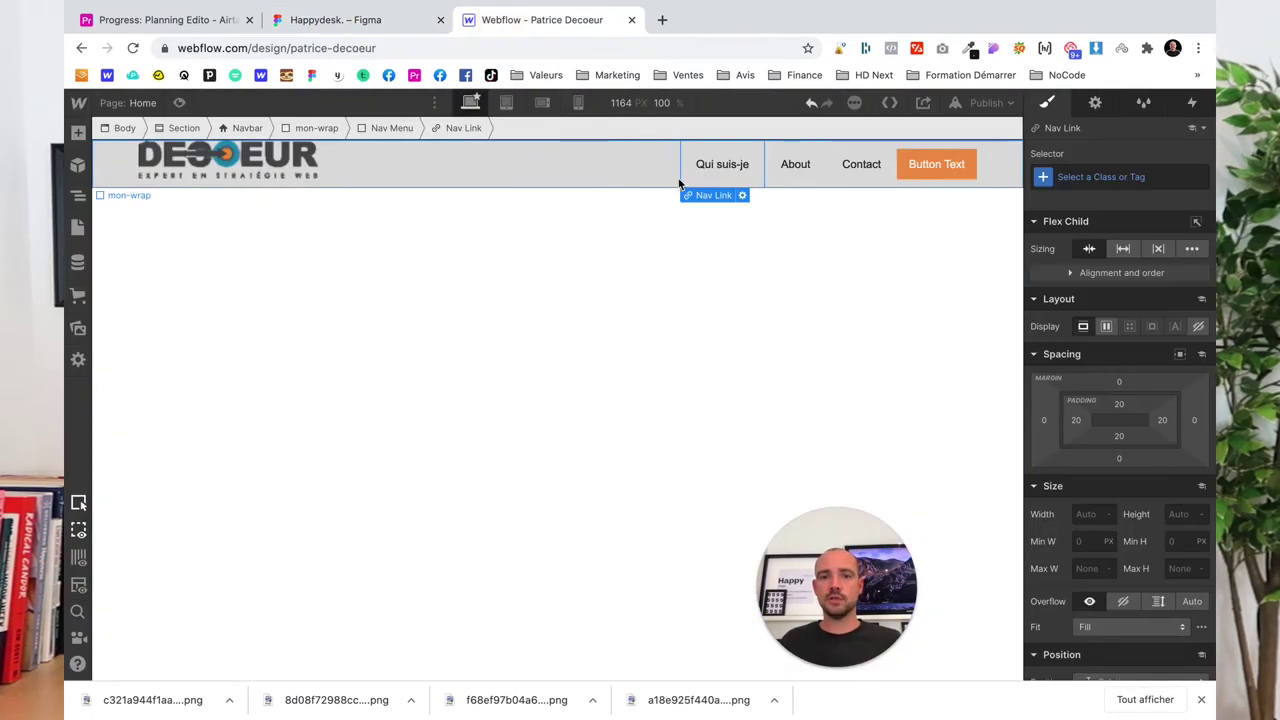
Style the nav link as uppercase, 700 Bold, 16px white Arial
scroll(1153, 540, "down", 5)
scroll(1153, 540, "down", 3)
scroll(1165, 490, "down", 3)
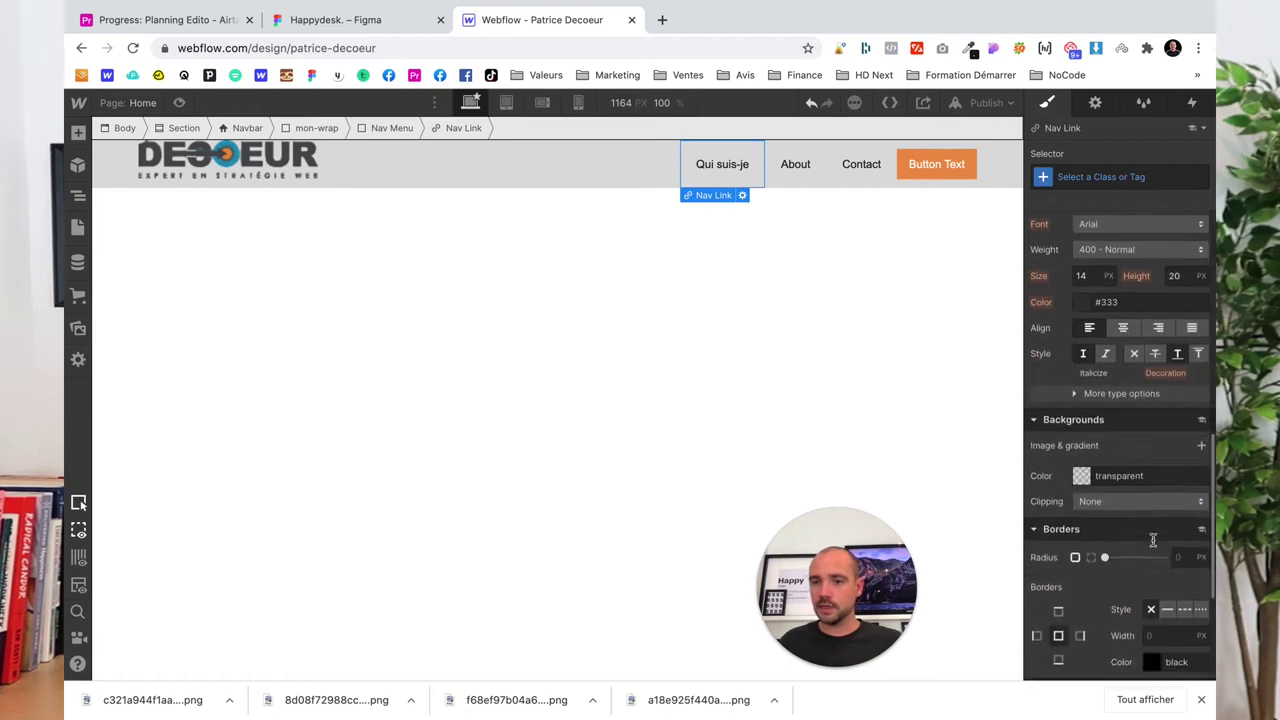
left_click(1188, 374)
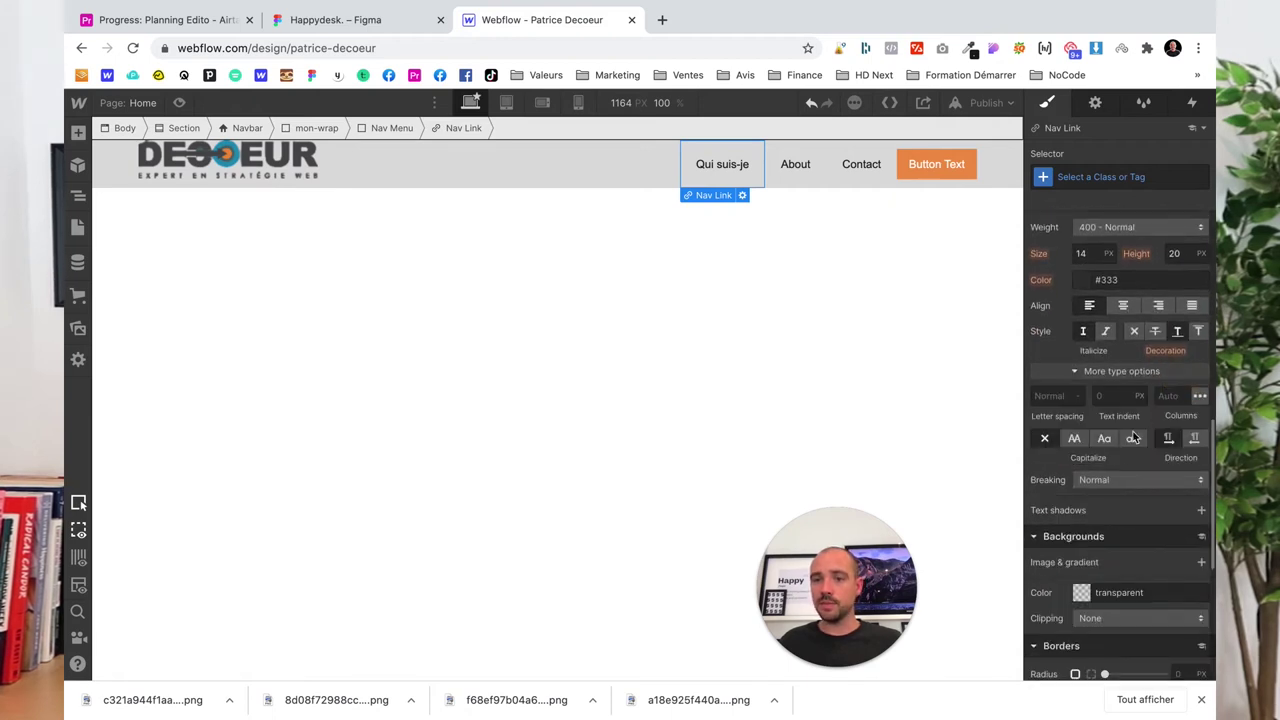
left_click(1076, 441)
scroll(1120, 480, "up", 1)
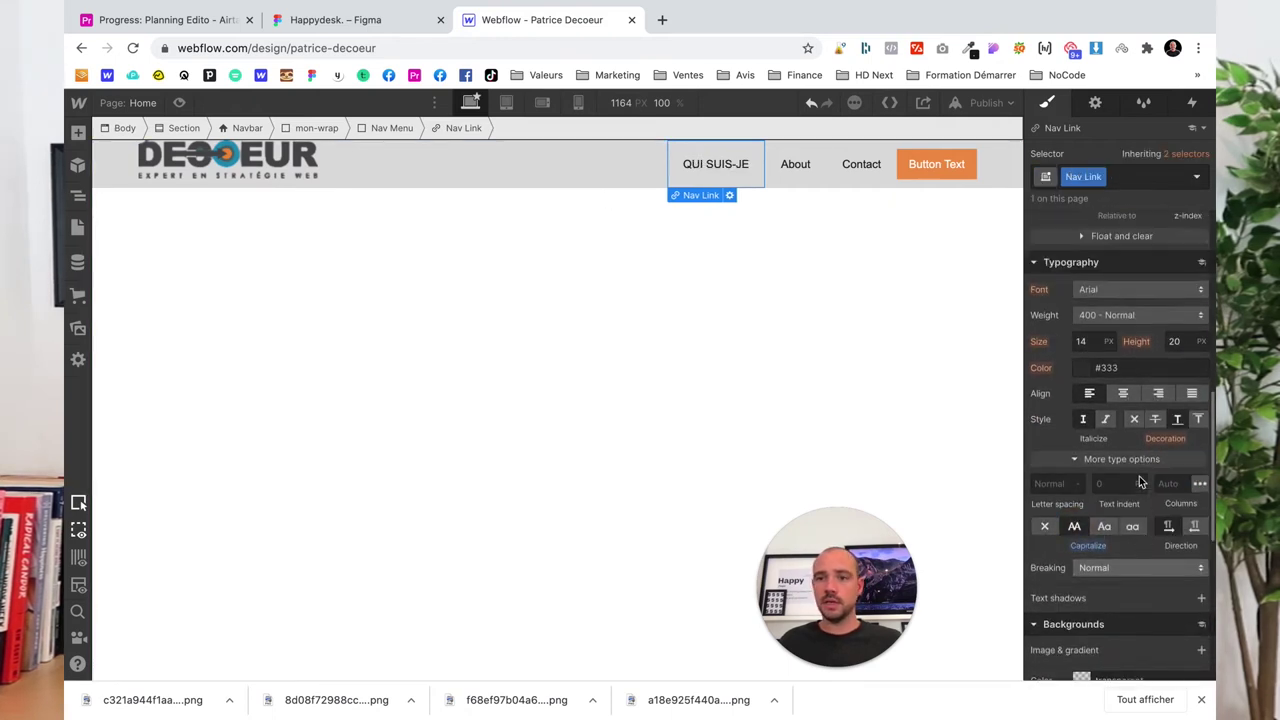
scroll(1136, 478, "up", 3)
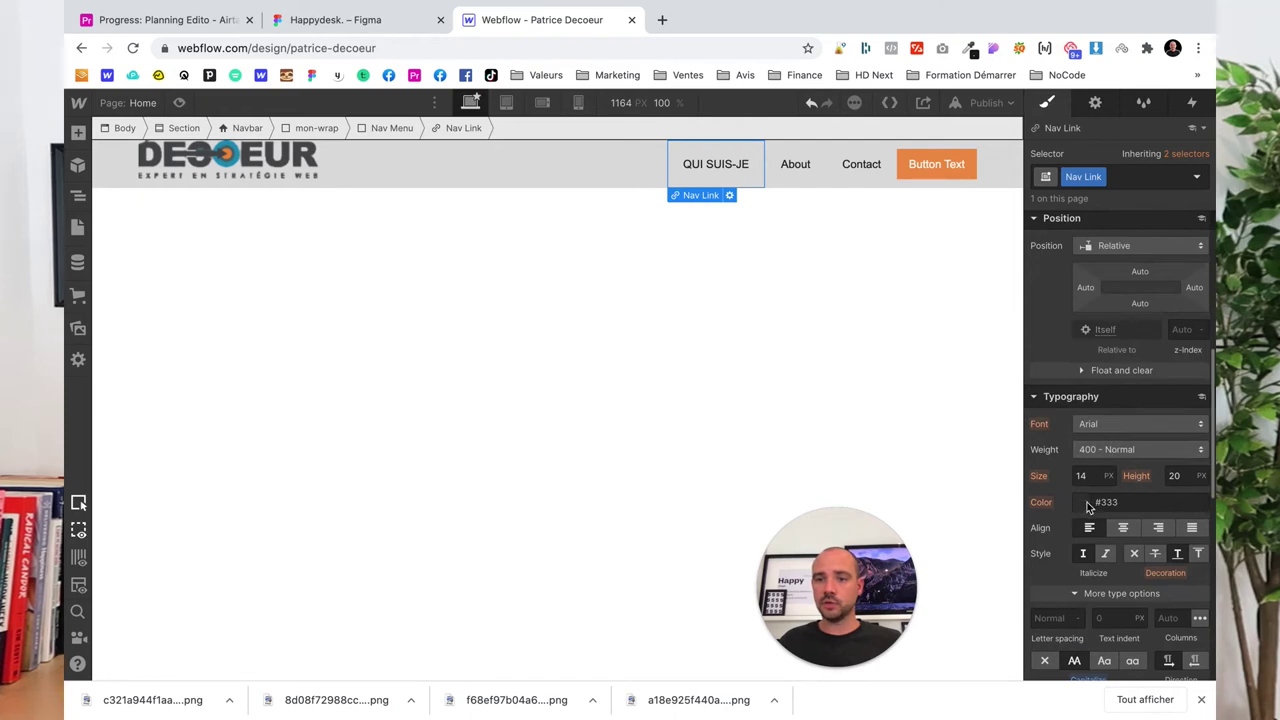
type("18")
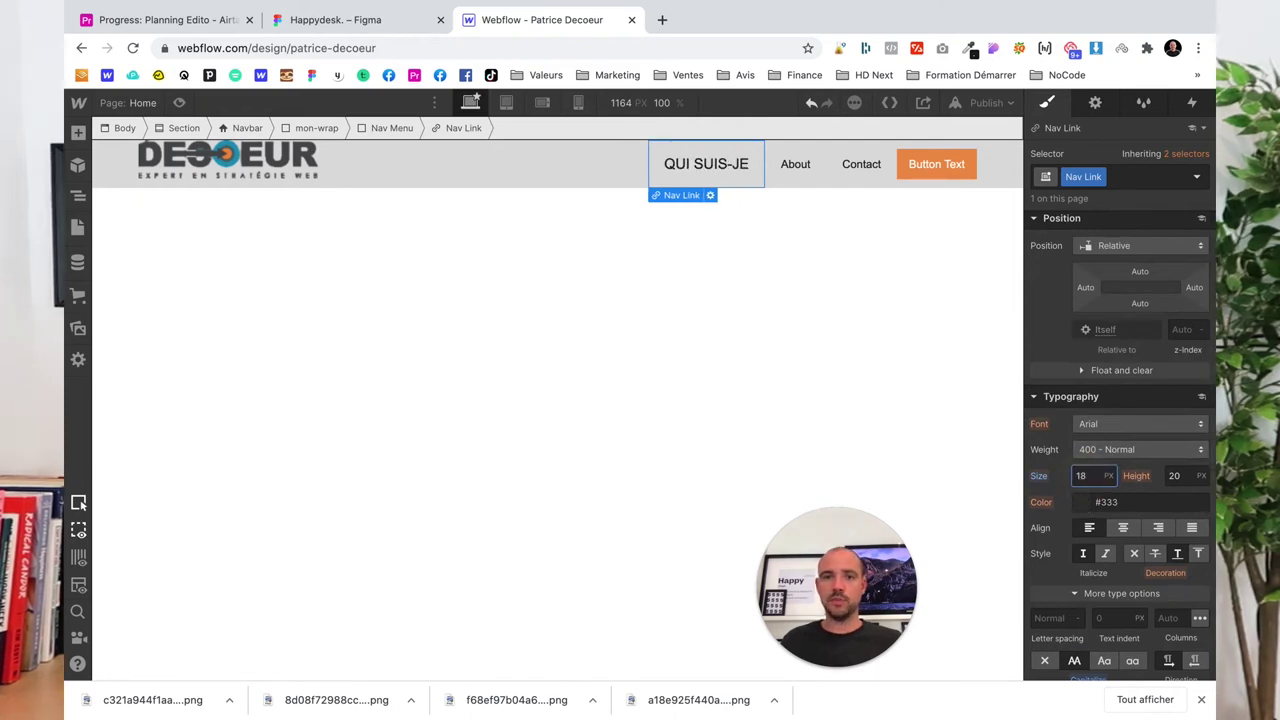
type("16")
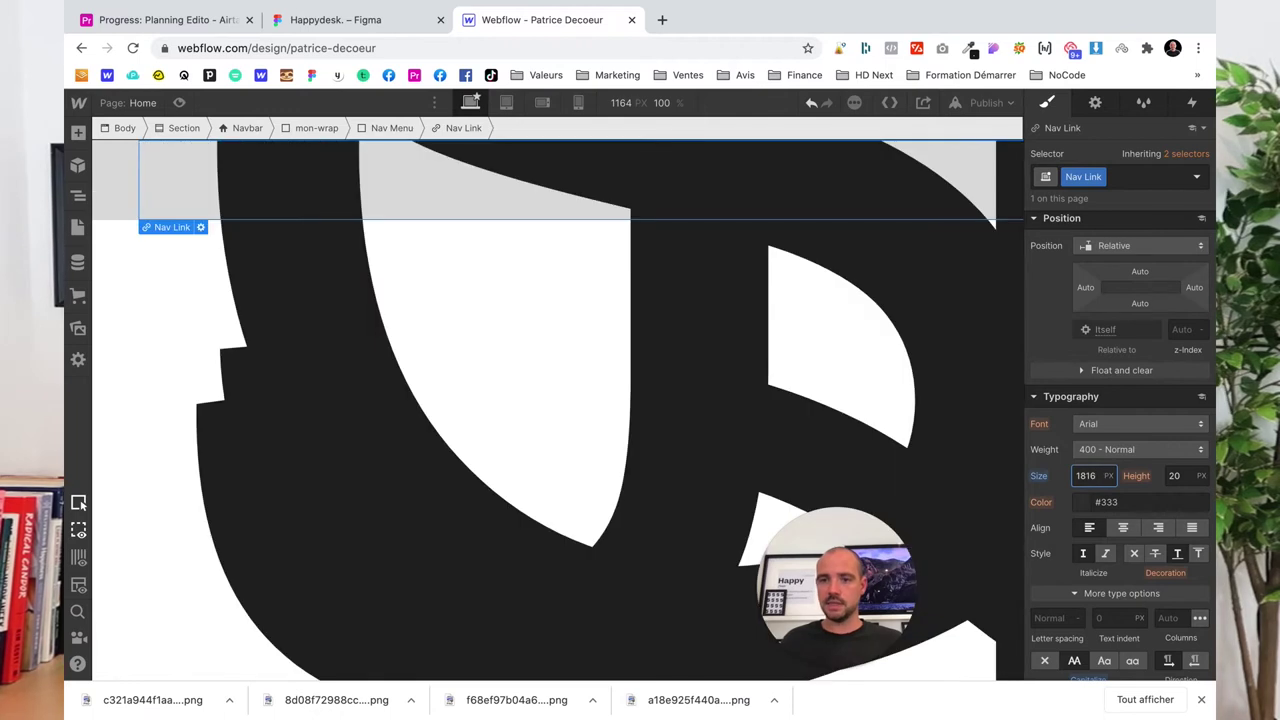
type("16")
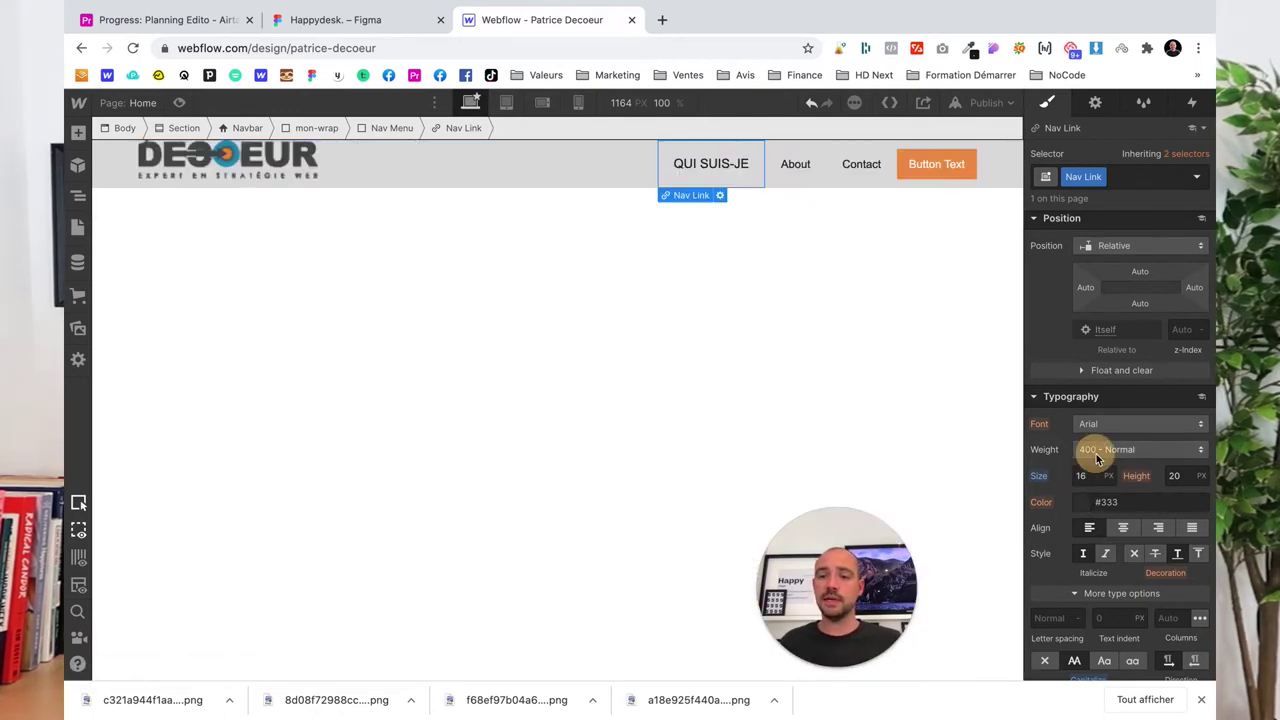
left_click(1096, 454)
left_click(1097, 502)
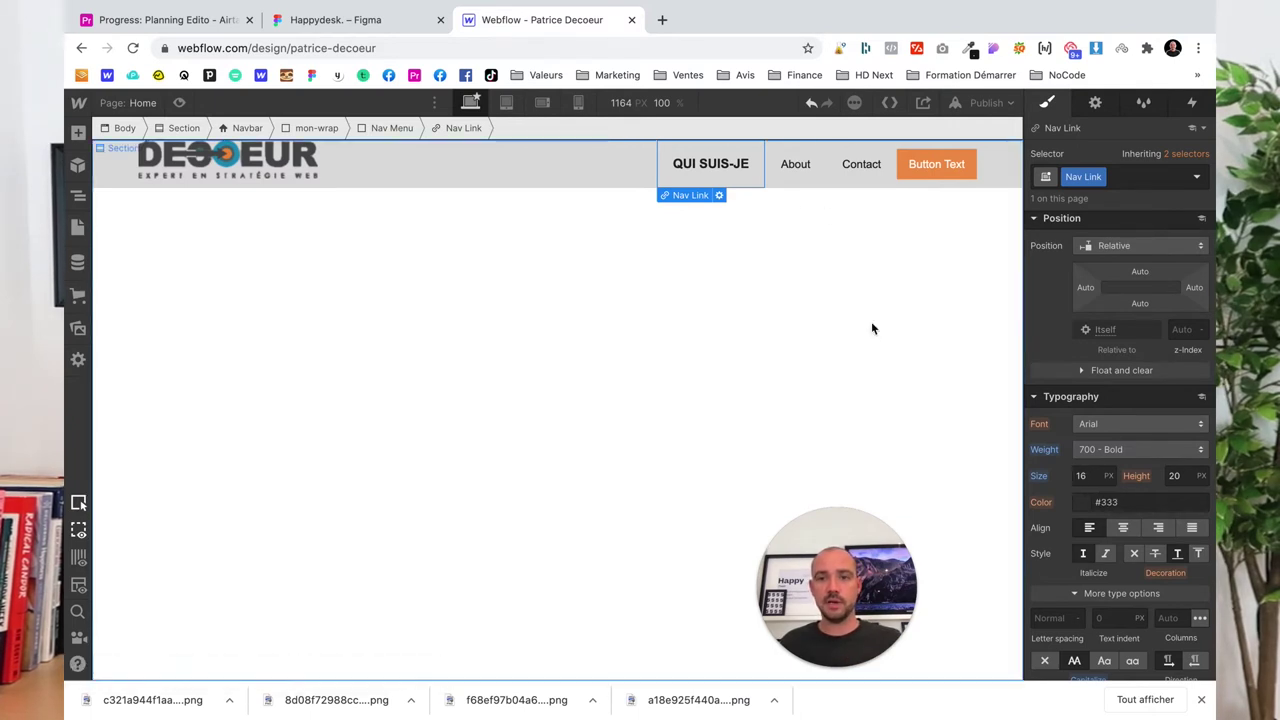
left_click(1082, 502)
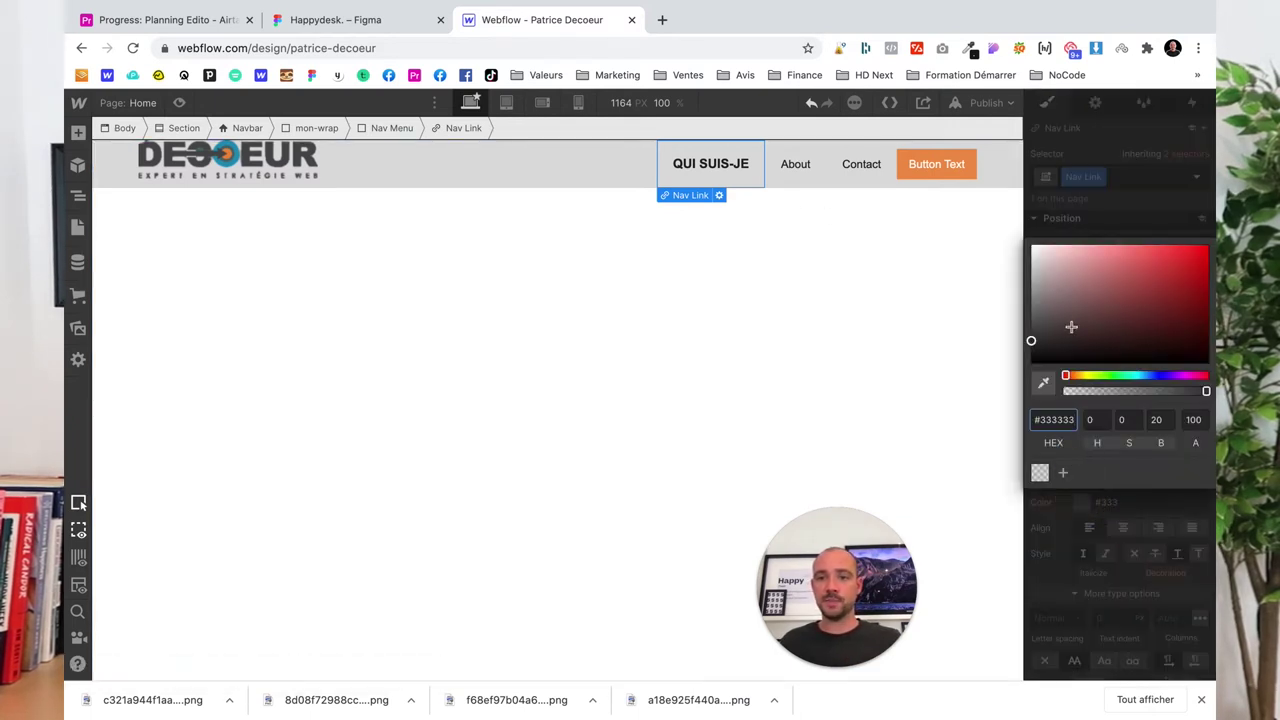
left_click(446, 412)
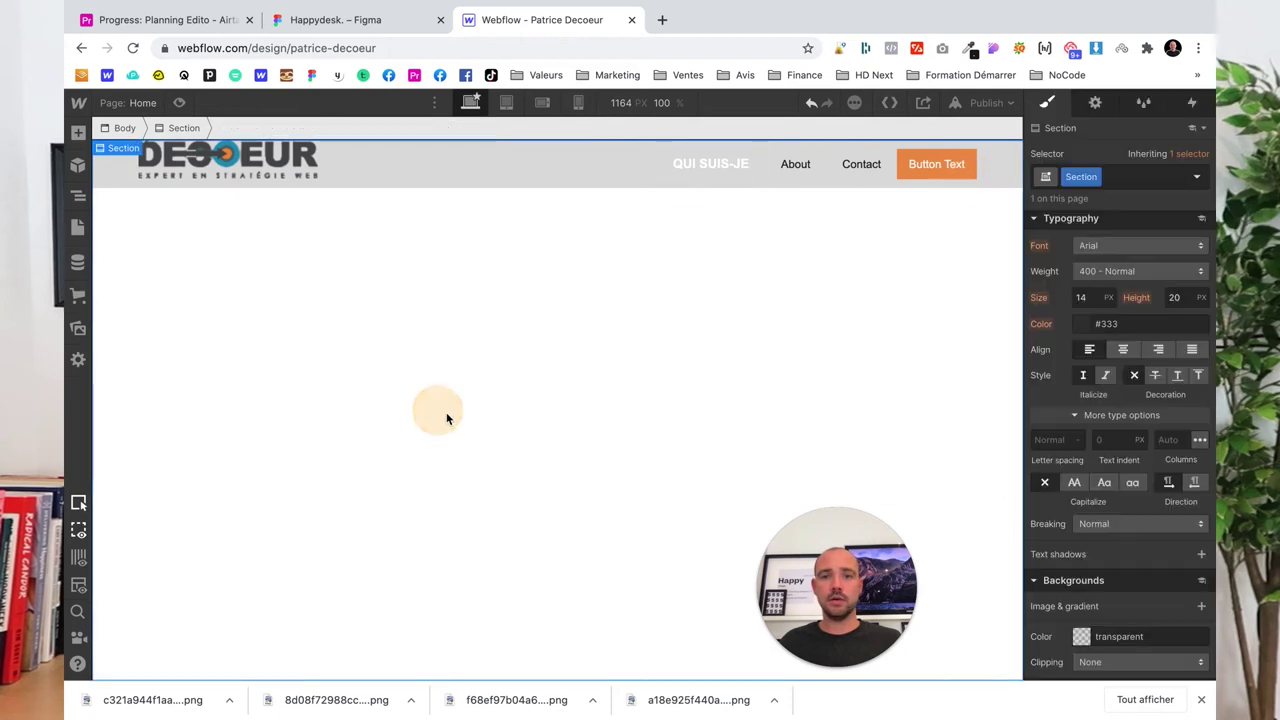
Delete the About and Contact links, then select mon-wrap and open the Navigator
left_click(797, 164)
key("Delete")
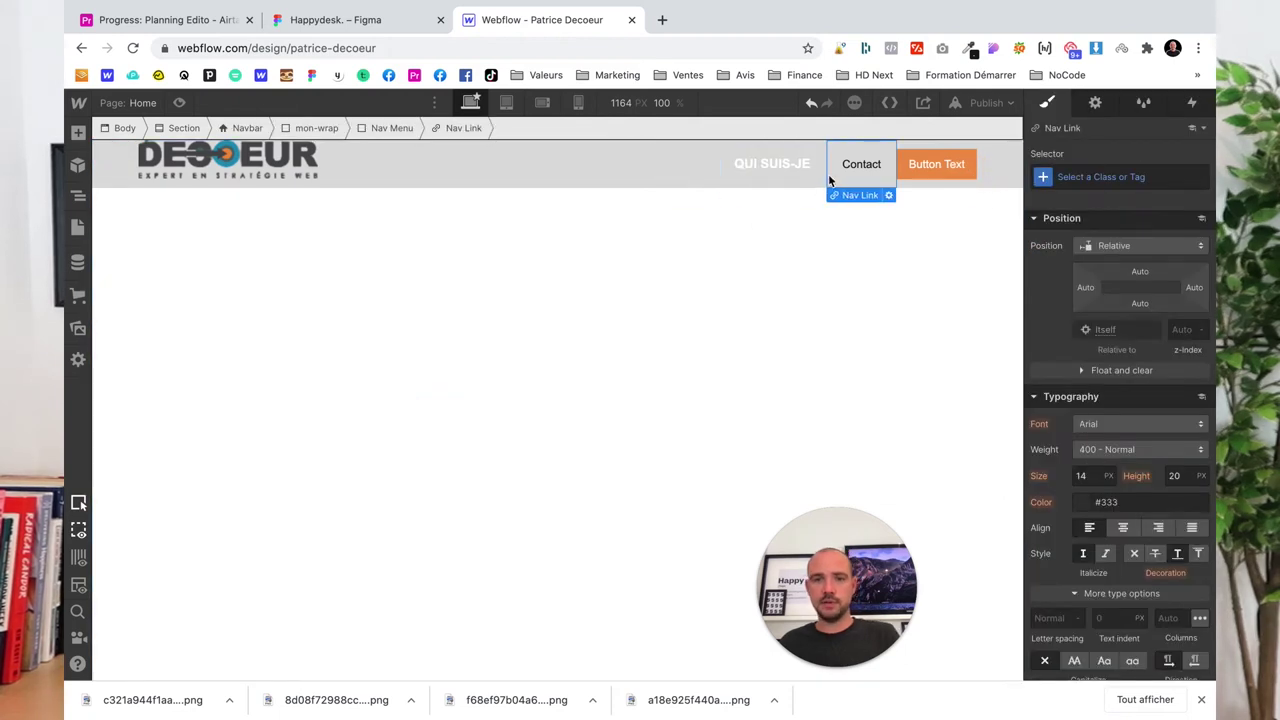
key("Delete")
left_click(796, 182)
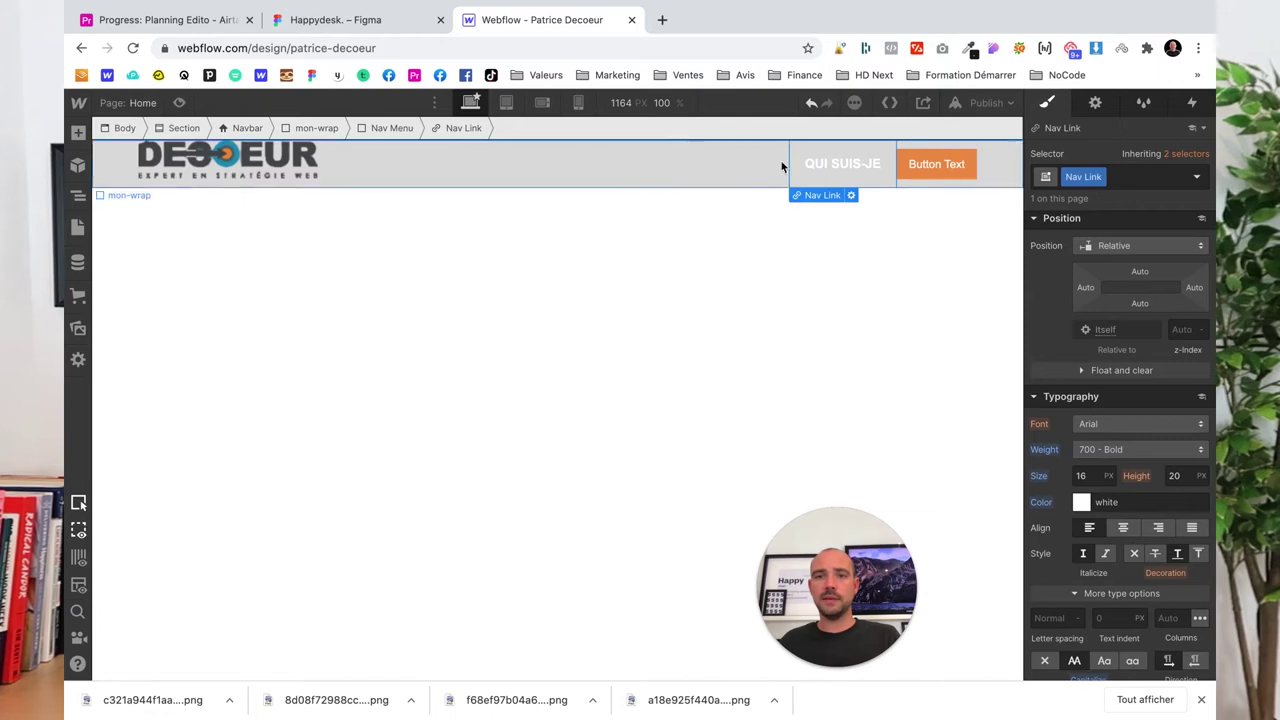
left_click(107, 170)
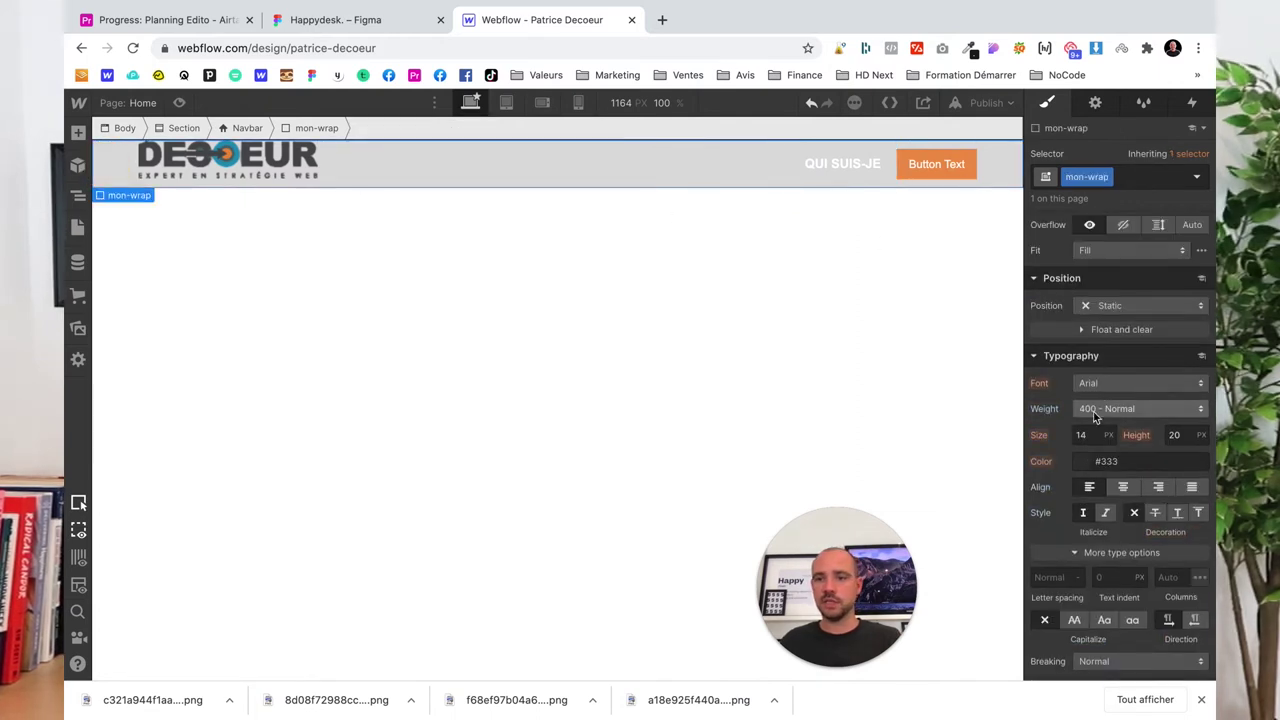
scroll(1093, 420, "up", 2)
scroll(1091, 460, "down", 5)
scroll(1089, 500, "down", 1)
scroll(1087, 530, "down", 2)
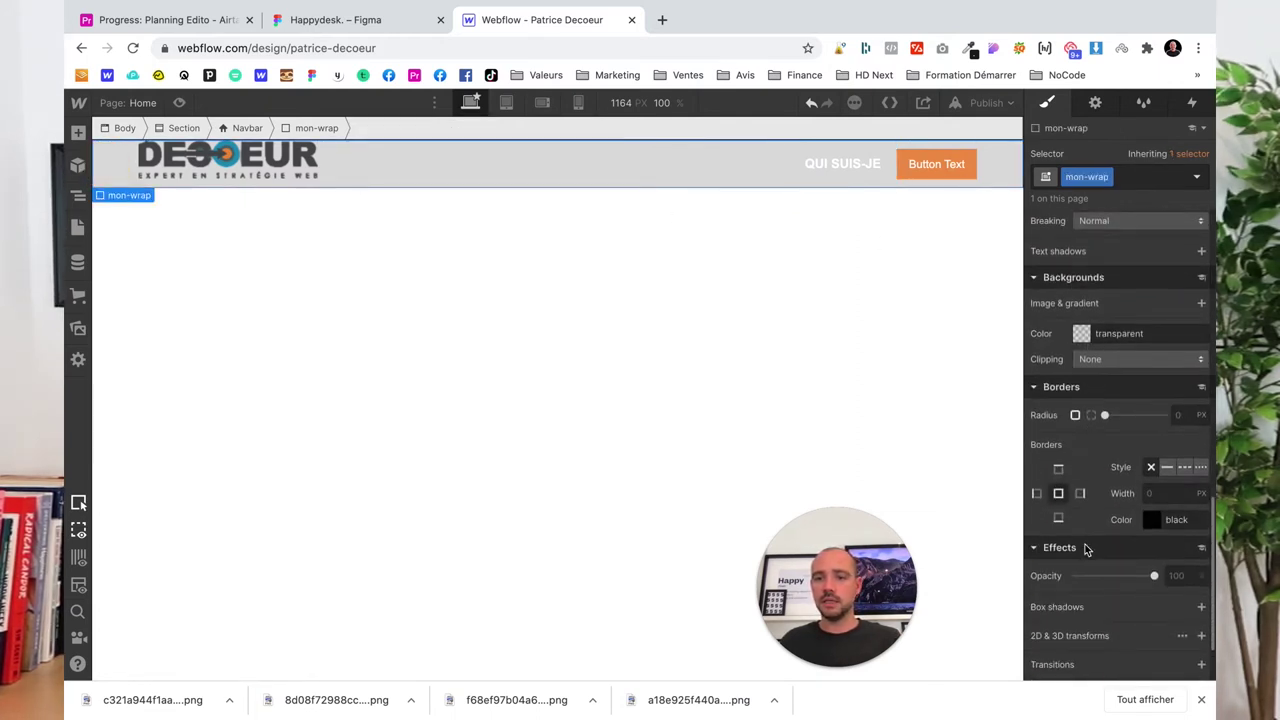
left_click(78, 196)
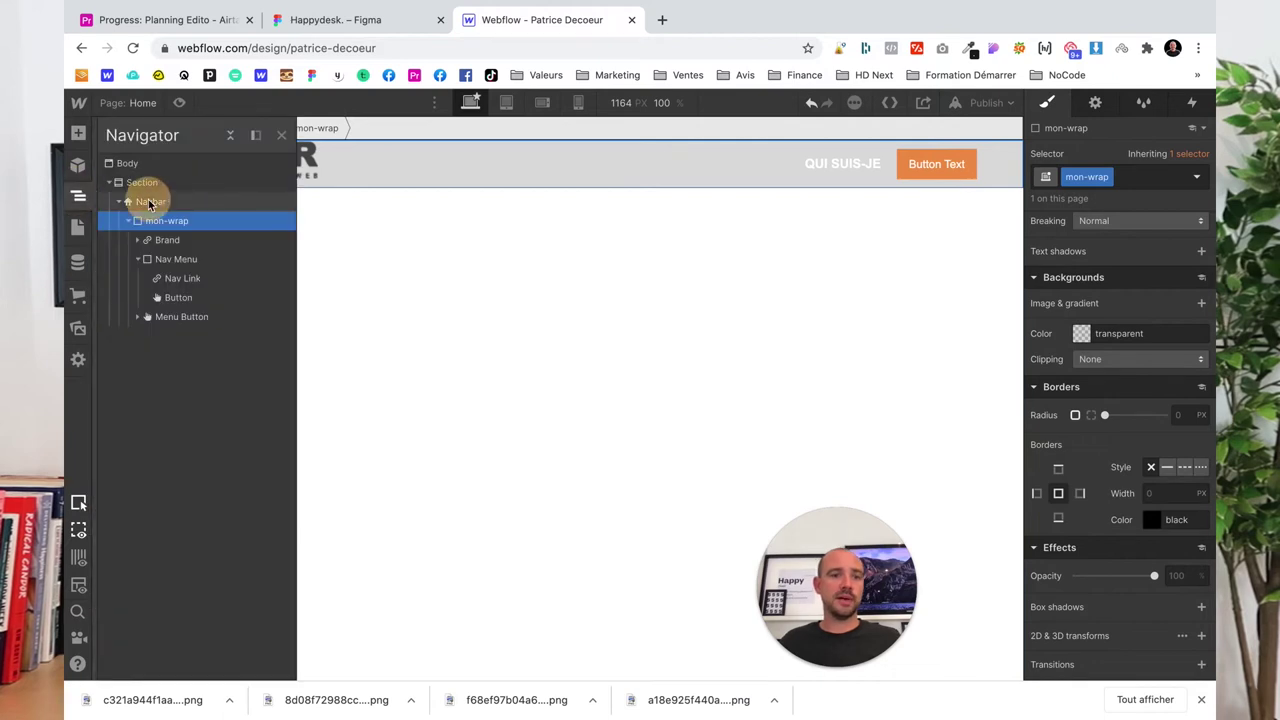
Drop the Navbar background alpha to 0, giving rgba(221, 221, 221, 0)
left_click(148, 200)
left_click(1080, 297)
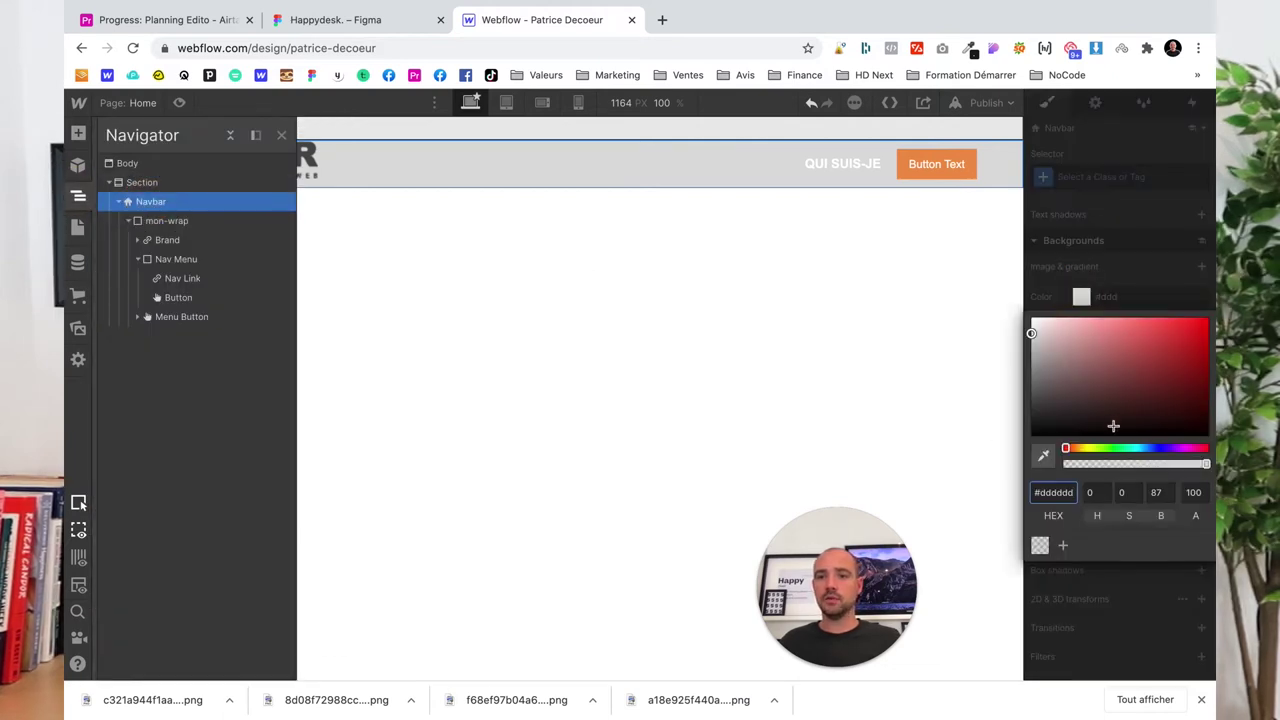
left_click_drag(1054, 463, 971, 457)
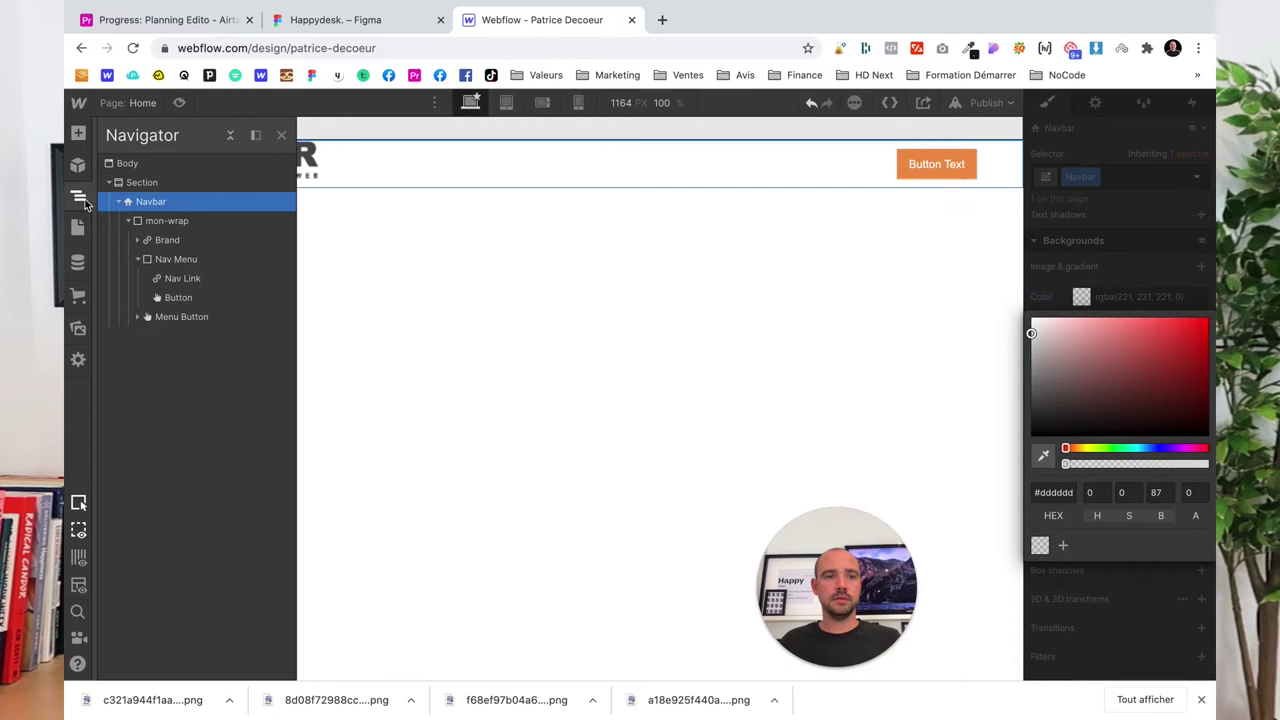
left_click(82, 200)
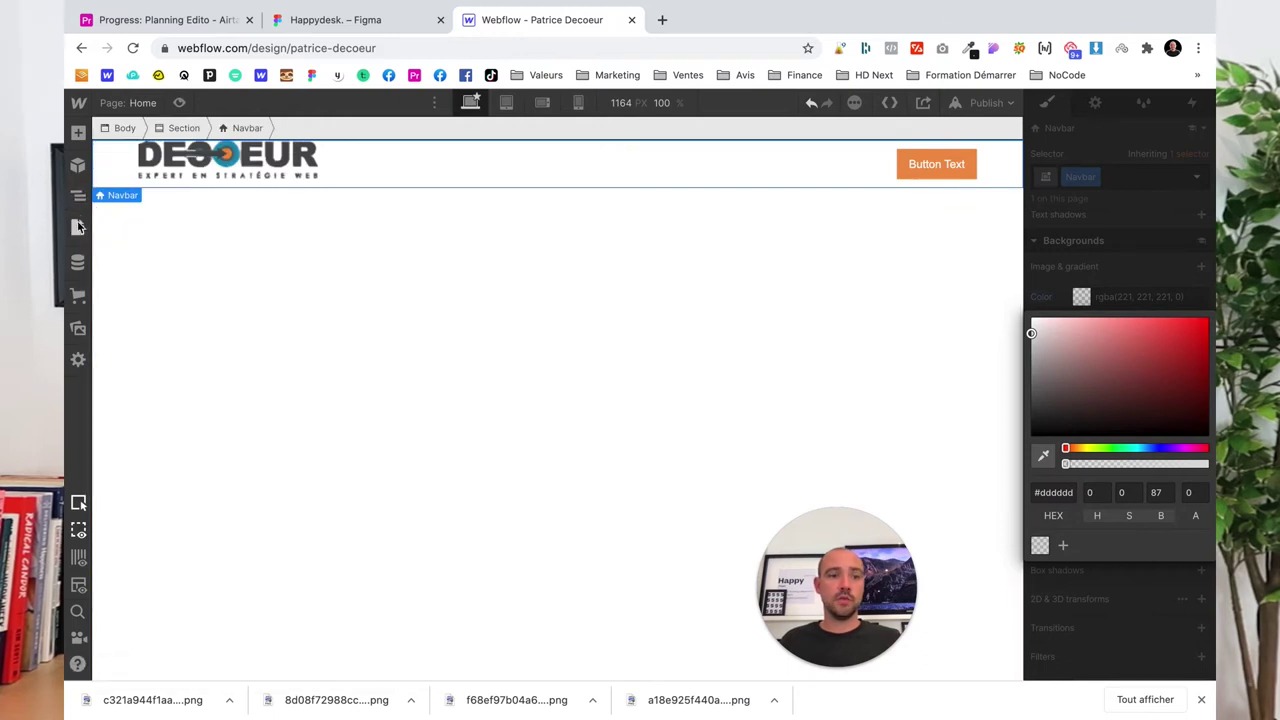
left_click(79, 200)
left_click(141, 183)
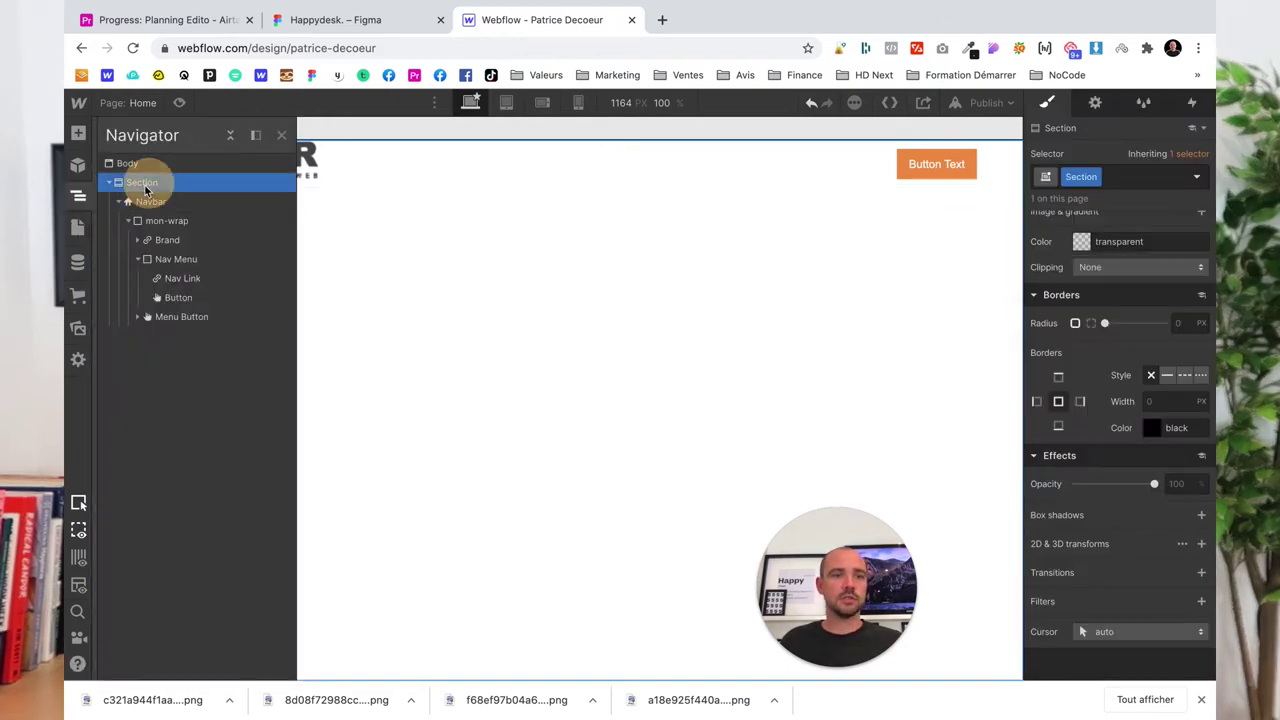
left_click(70, 204)
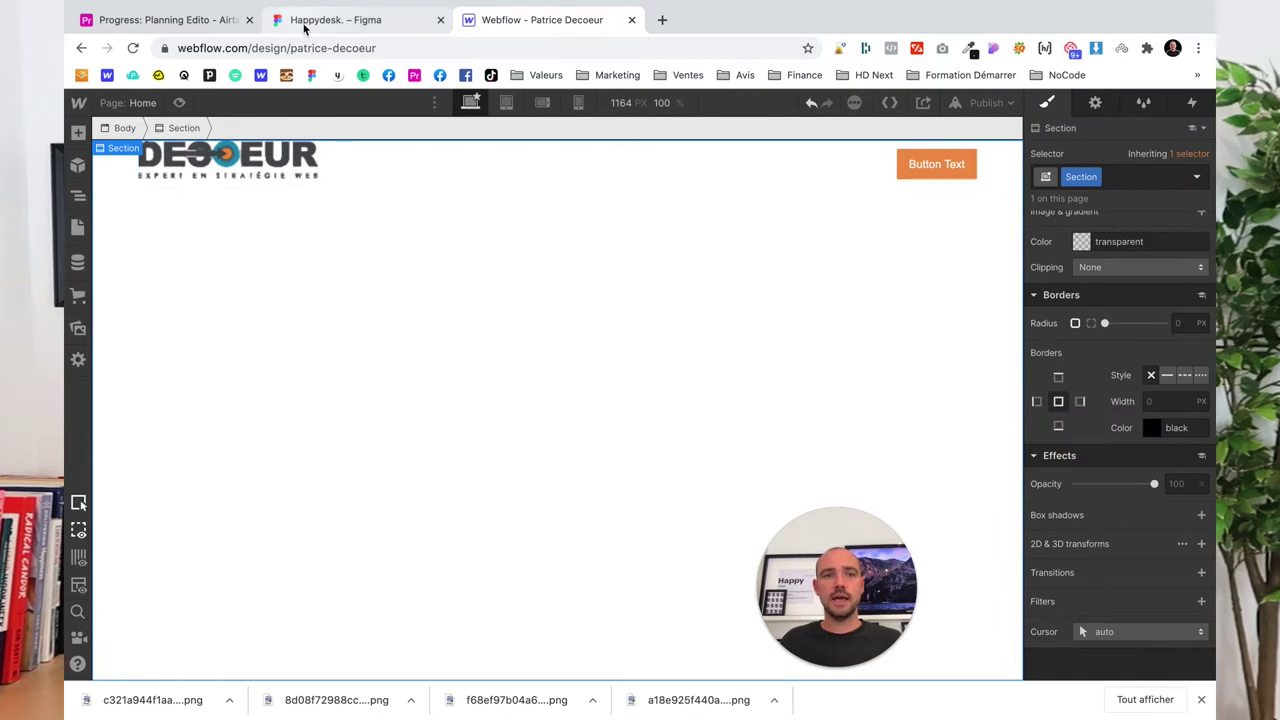
In Figma, select the Refonte Hero - 4 frame and view its radial gradient fill stops
left_click(305, 20)
scroll(460, 253, "left", 1)
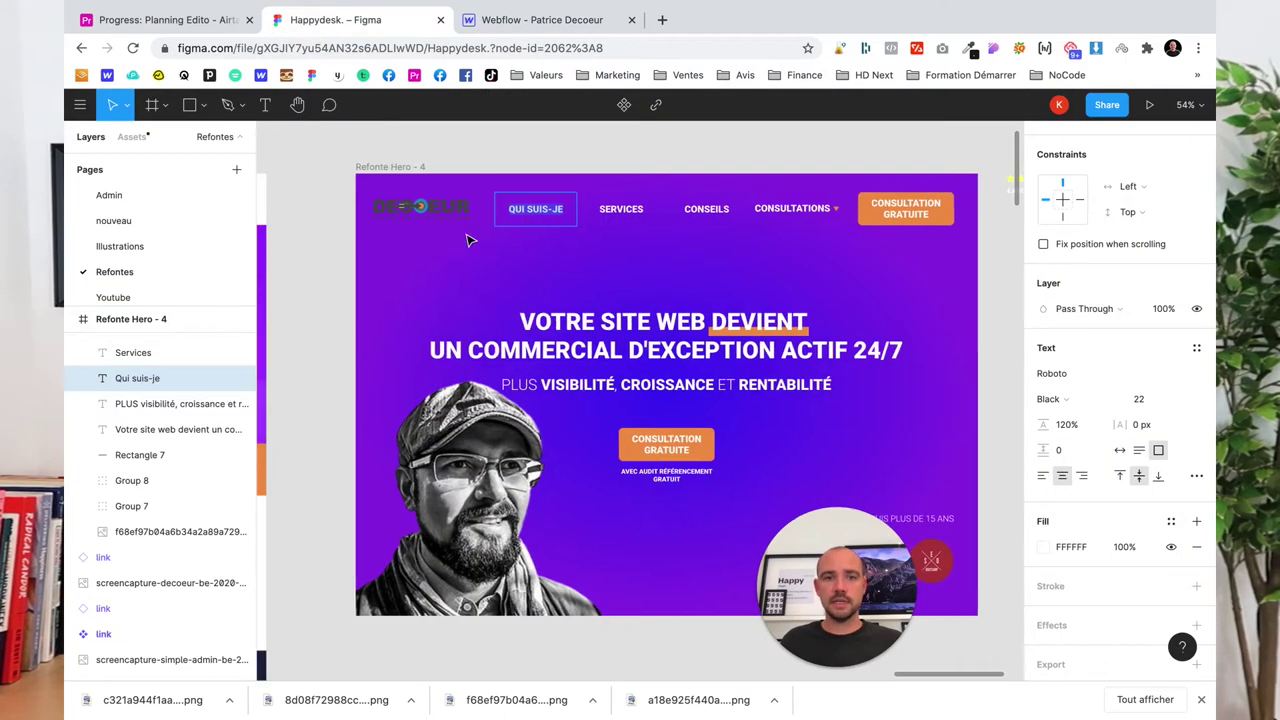
left_click(392, 167)
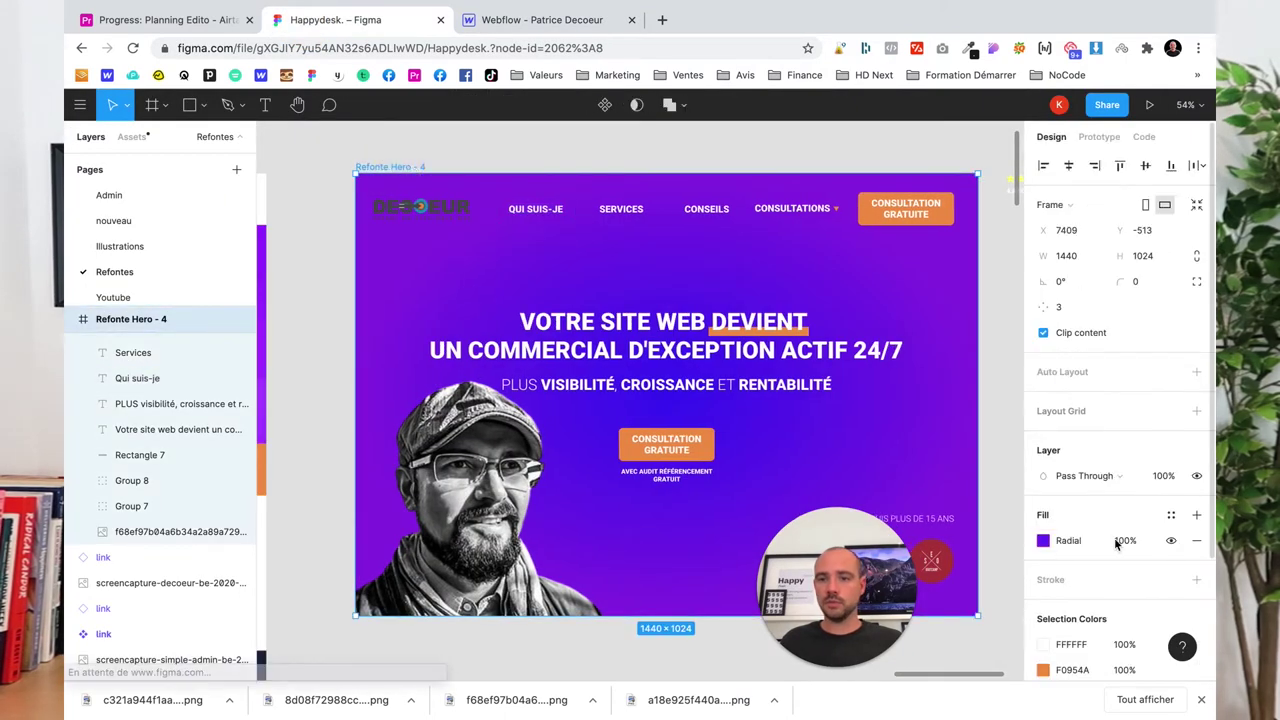
left_click(1043, 541)
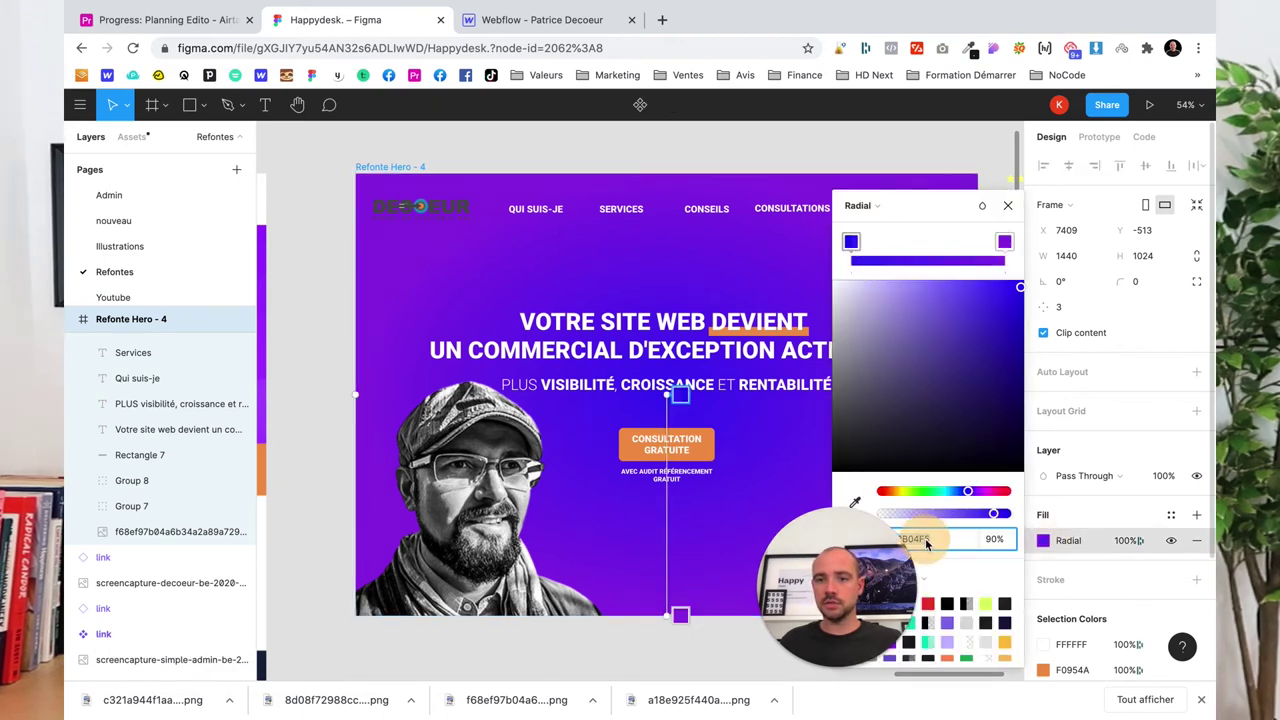
Add a radial gradient background to the hero Section with its inner stop set to #2b04f5
left_click(525, 22)
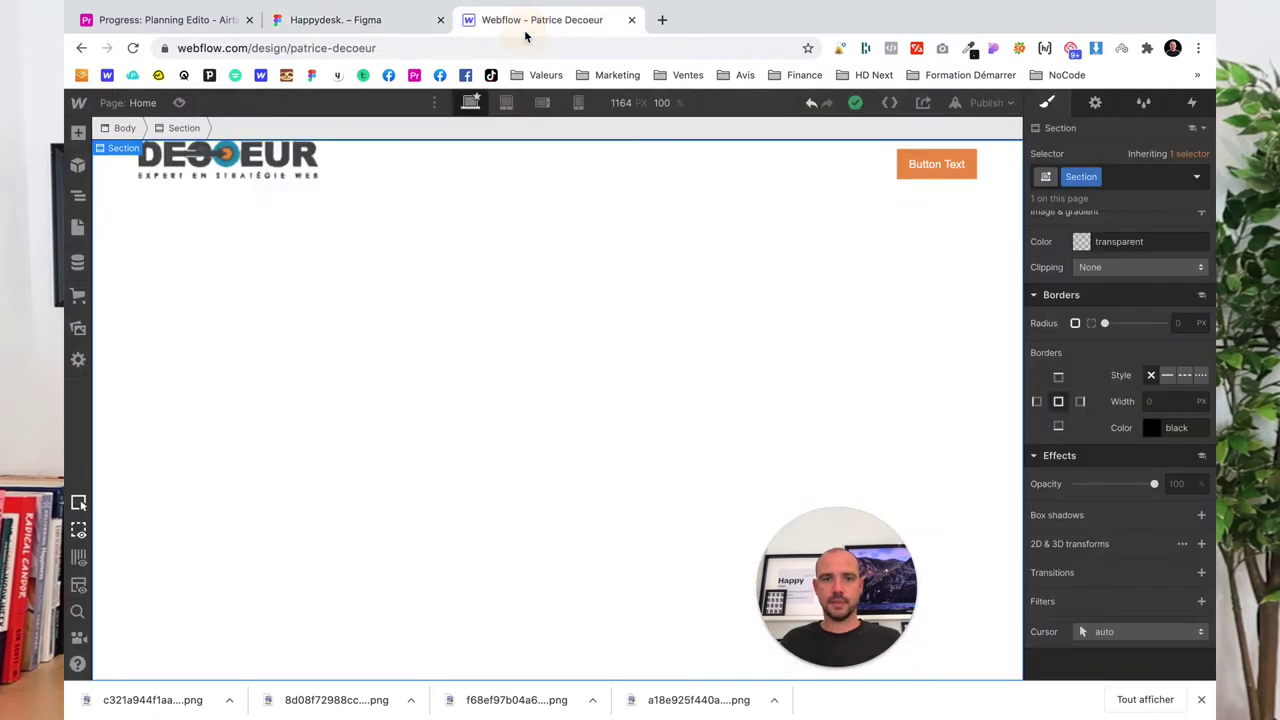
scroll(1165, 360, "up", 2)
scroll(1145, 400, "up", 2)
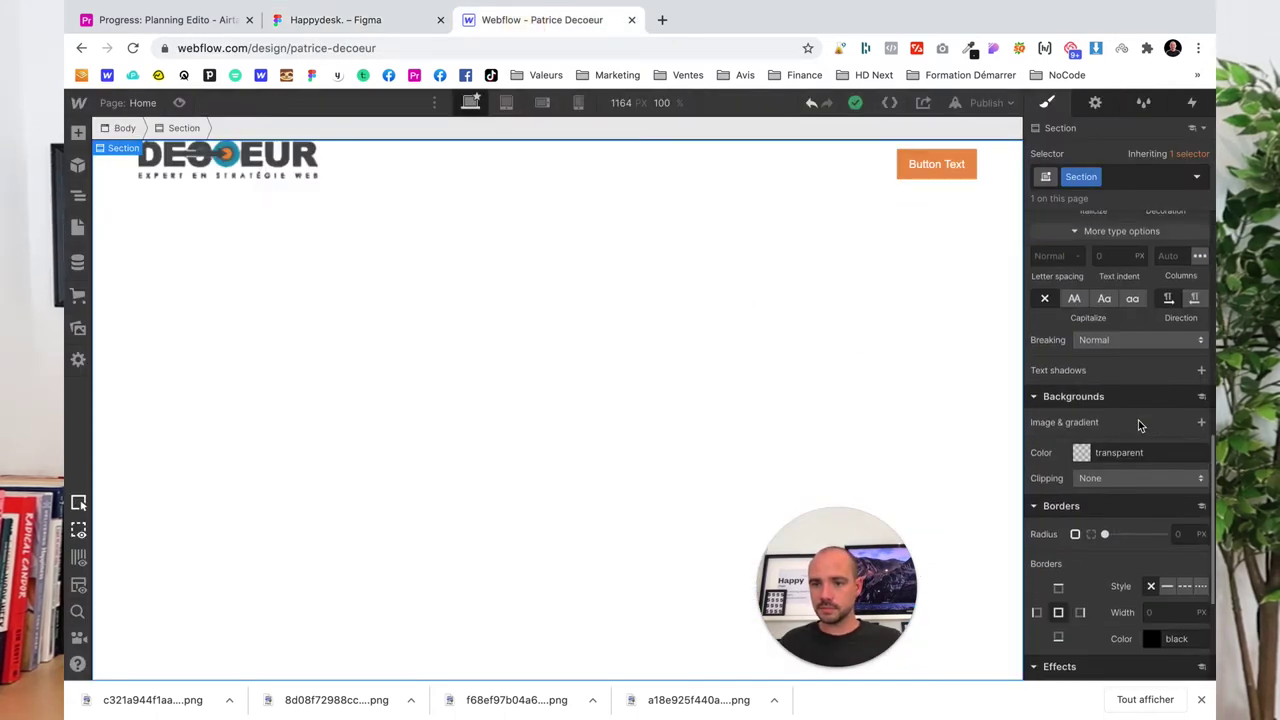
left_click(1200, 423)
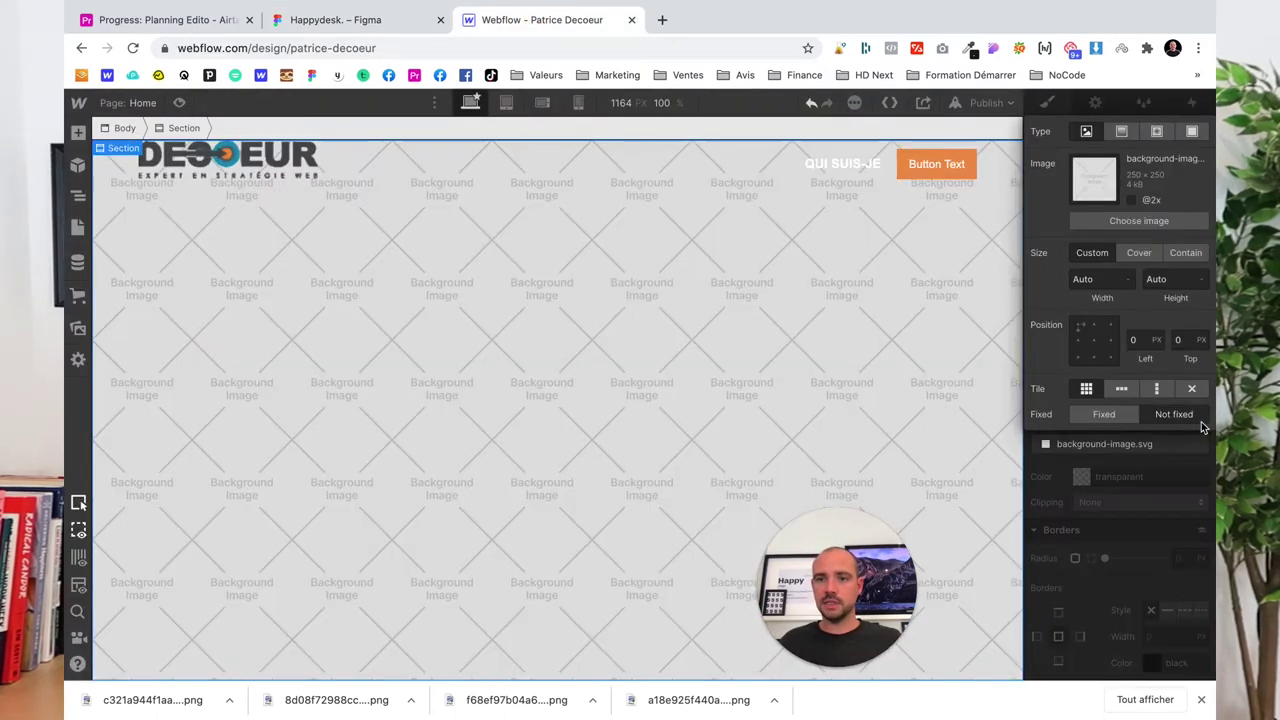
left_click(1155, 134)
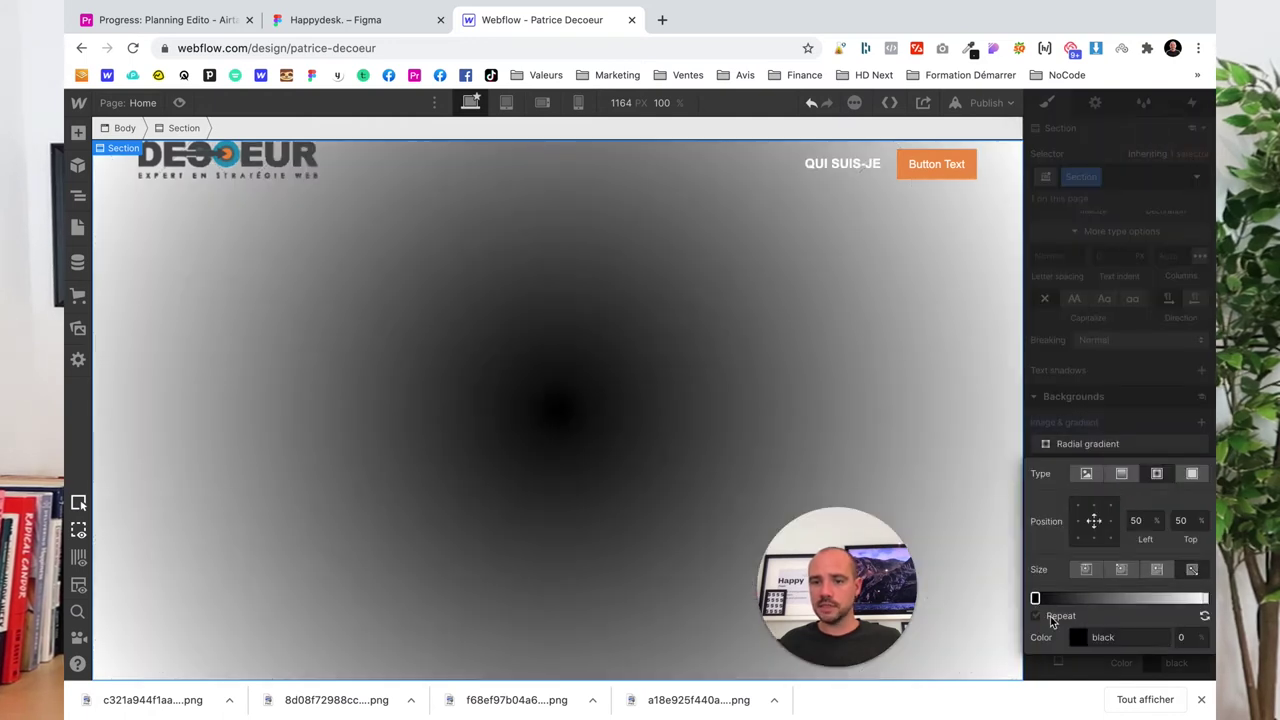
left_click(1037, 599)
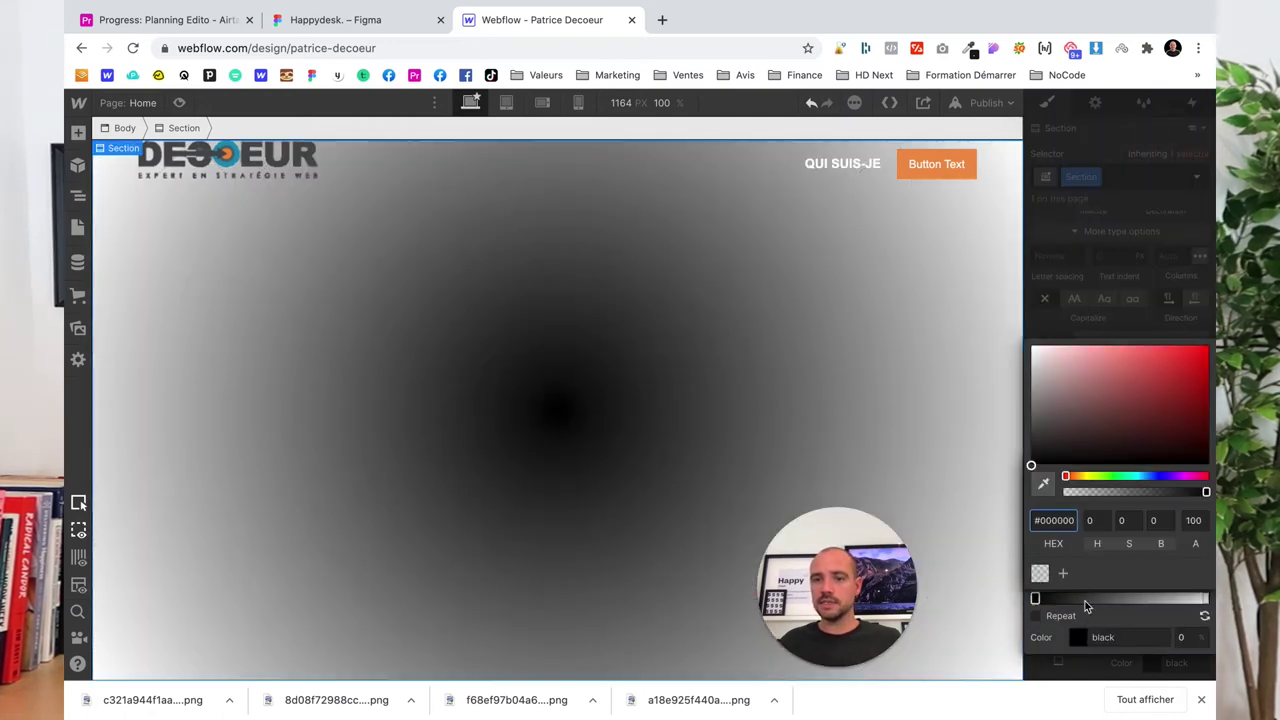
left_click(1057, 520)
type("2B04F5")
key("Return")
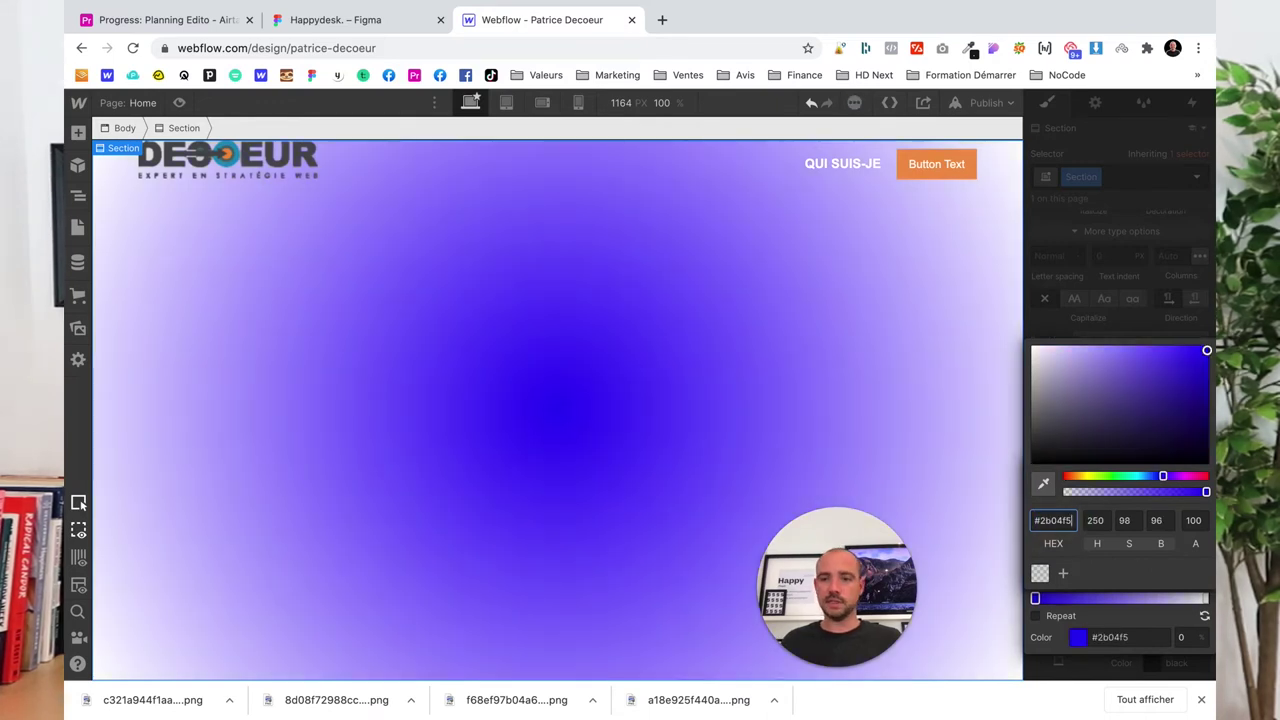
left_click(372, 24)
Select the Figma gradient's outer stop and copy its hex value 8F27E3
left_click(1005, 243)
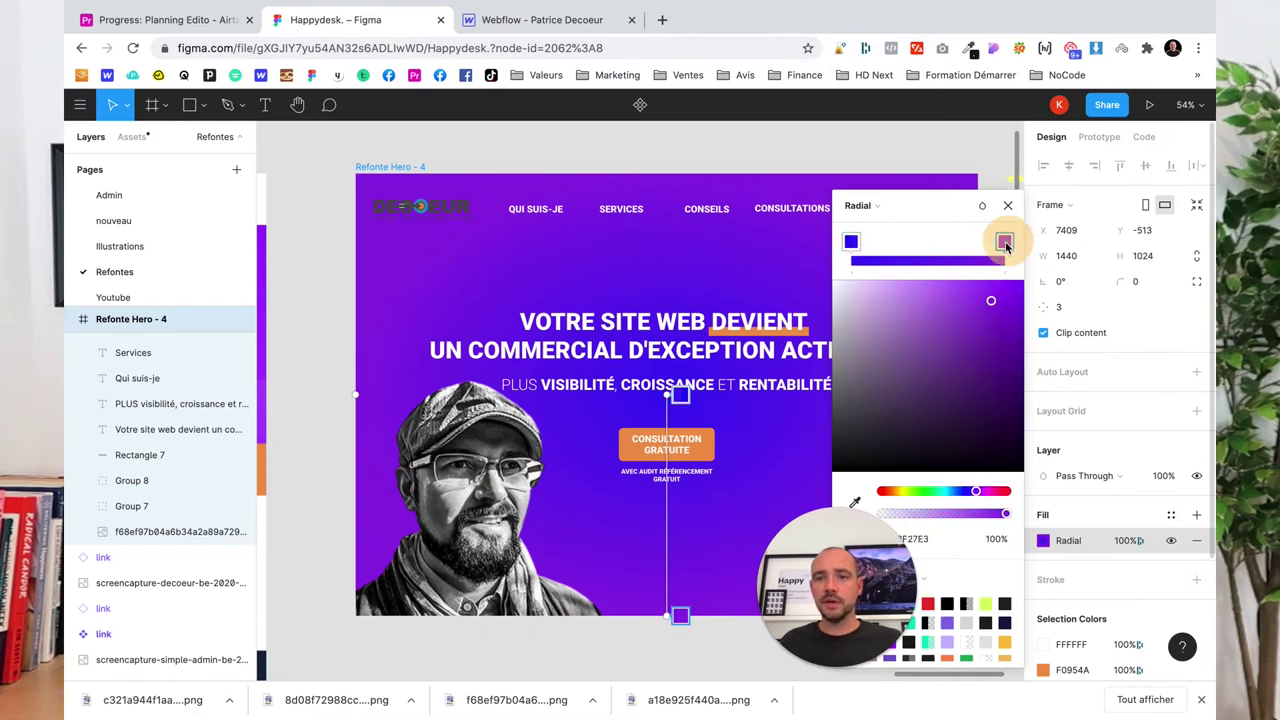
left_click(921, 540)
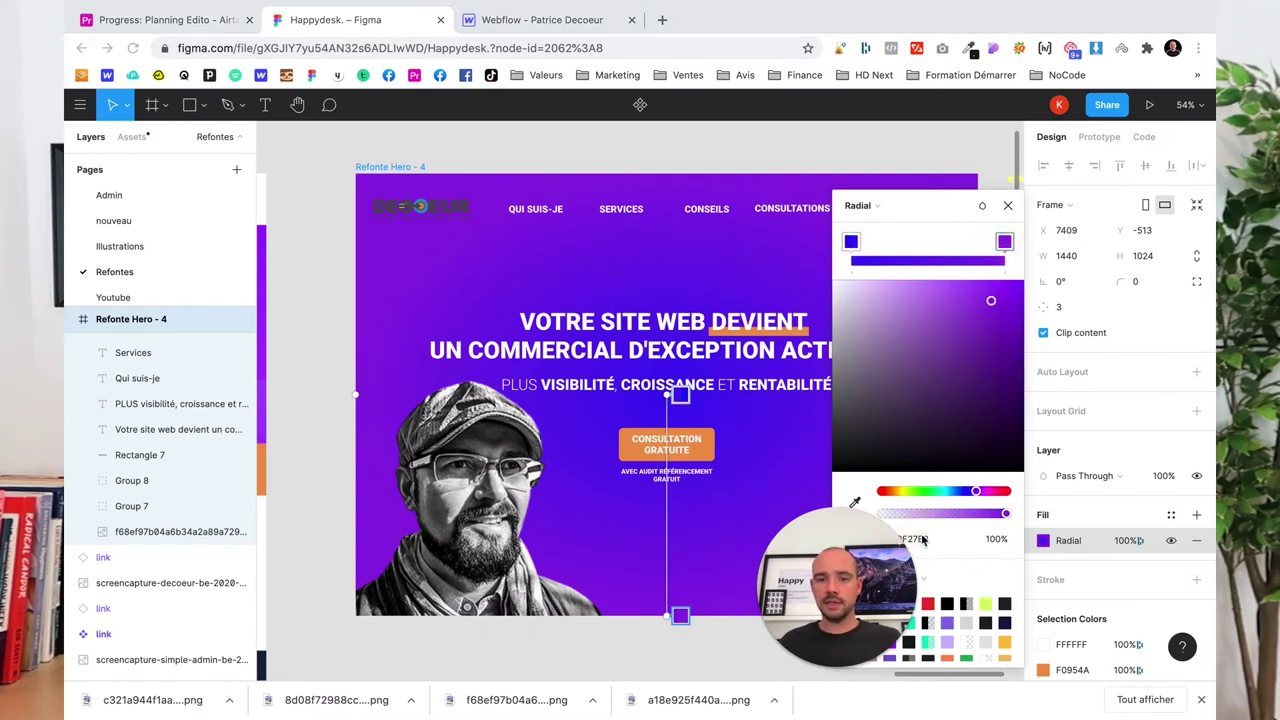
left_click(916, 541)
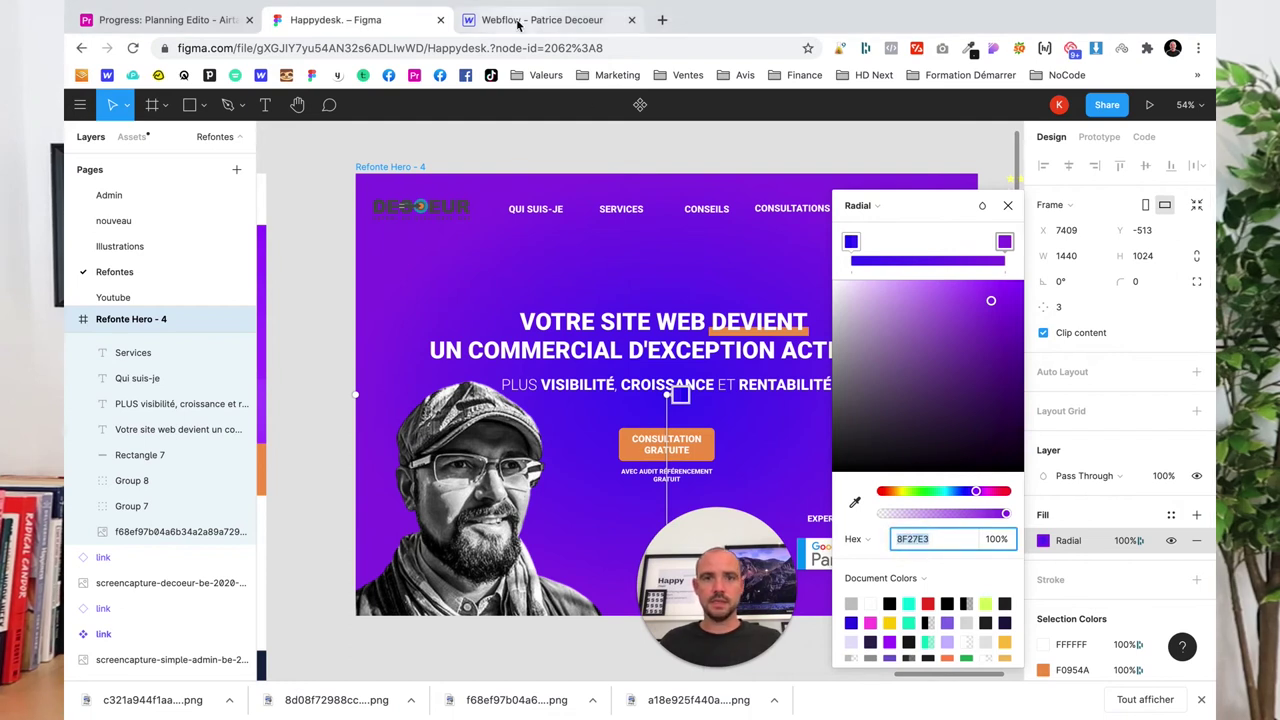
left_click(514, 20)
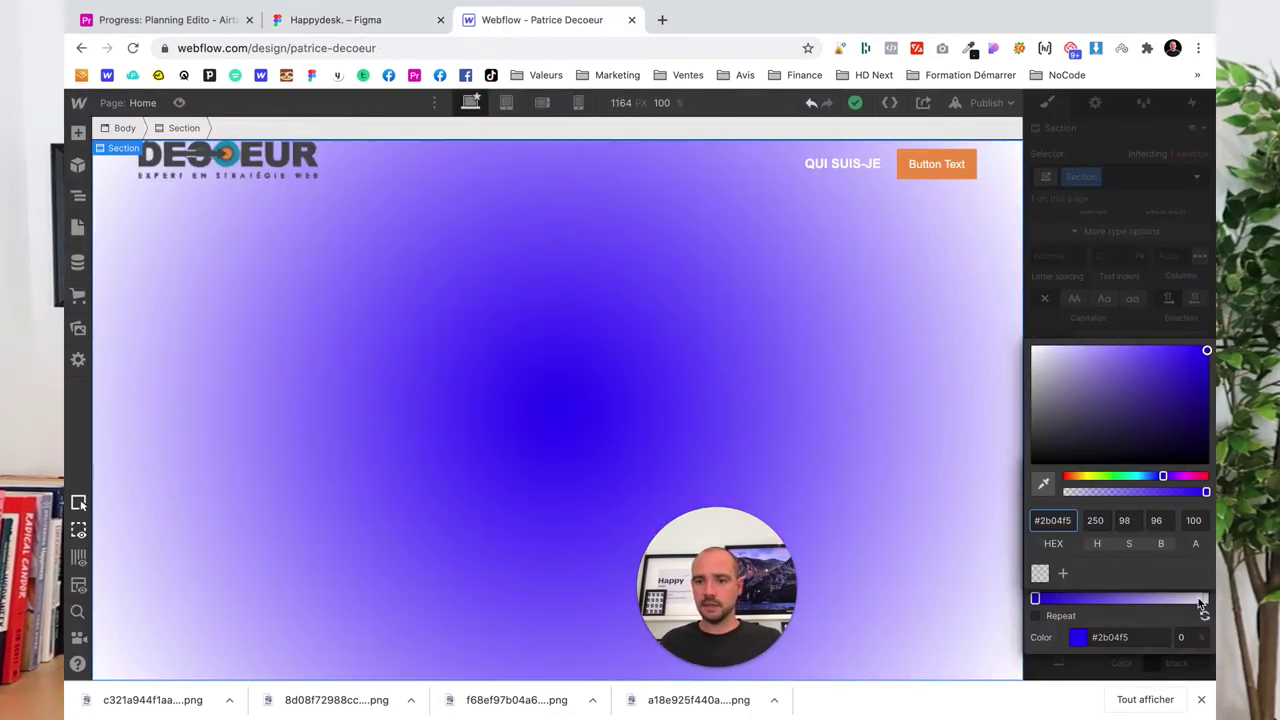
Paste #8f27e3 into the Webflow gradient's outer colour stop
left_click(1201, 600)
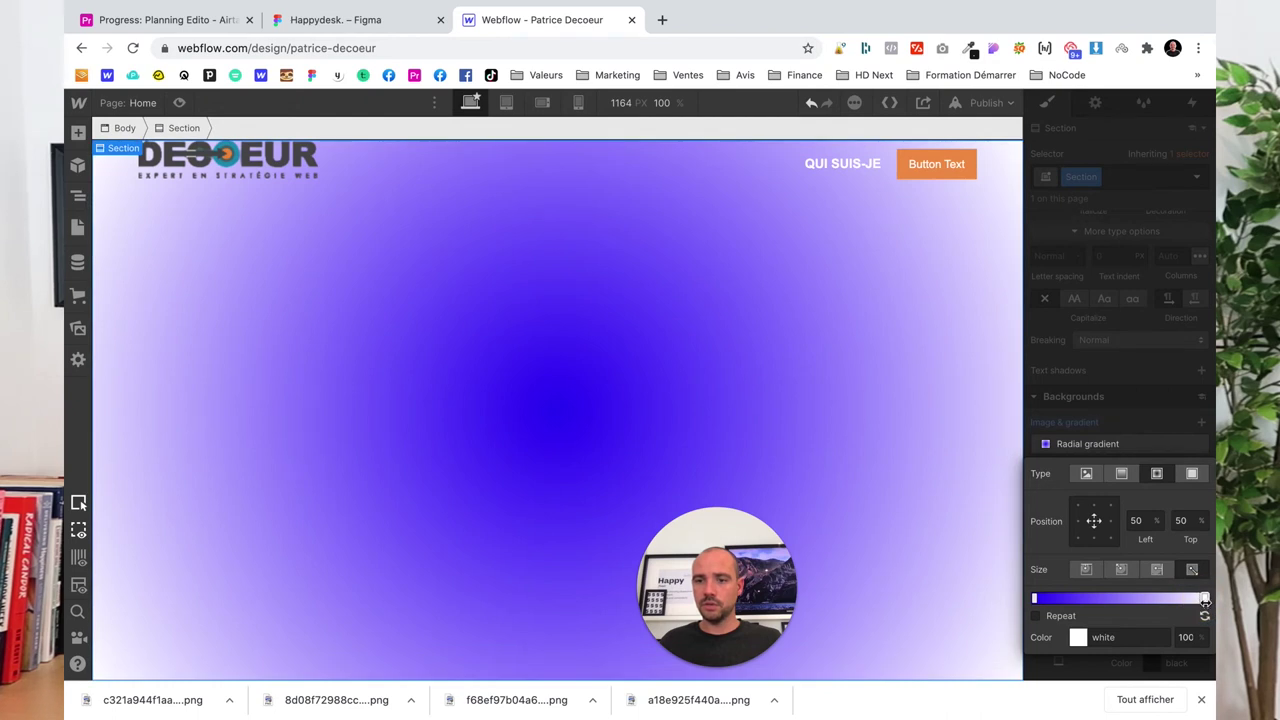
left_click(1204, 600)
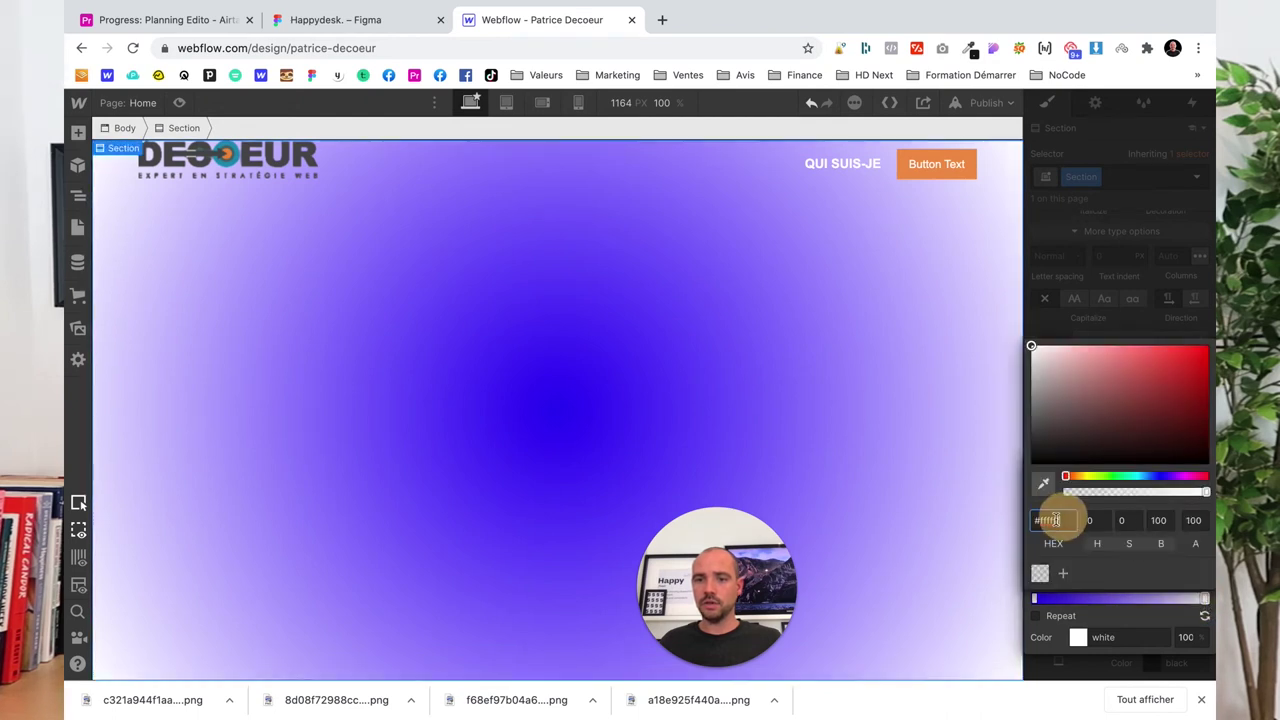
key("ctrl+v")
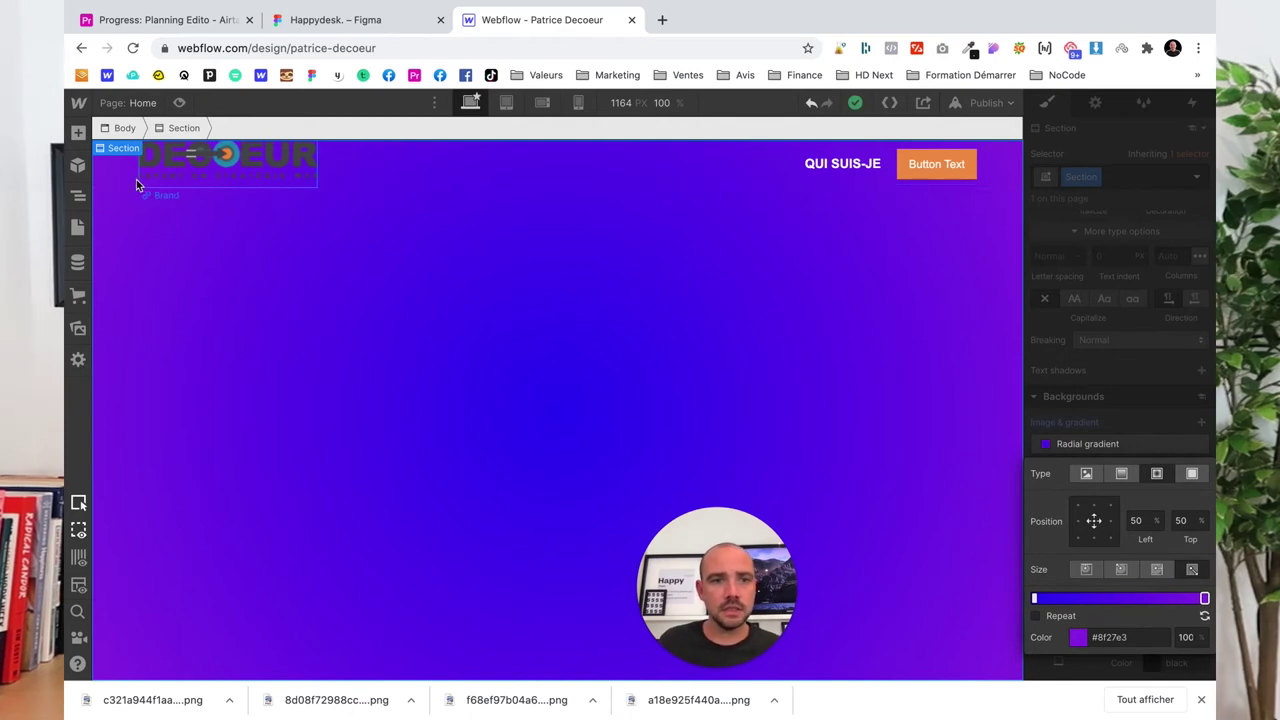
Try shrinking the navbar logo image, then undo the resize
left_click(180, 171)
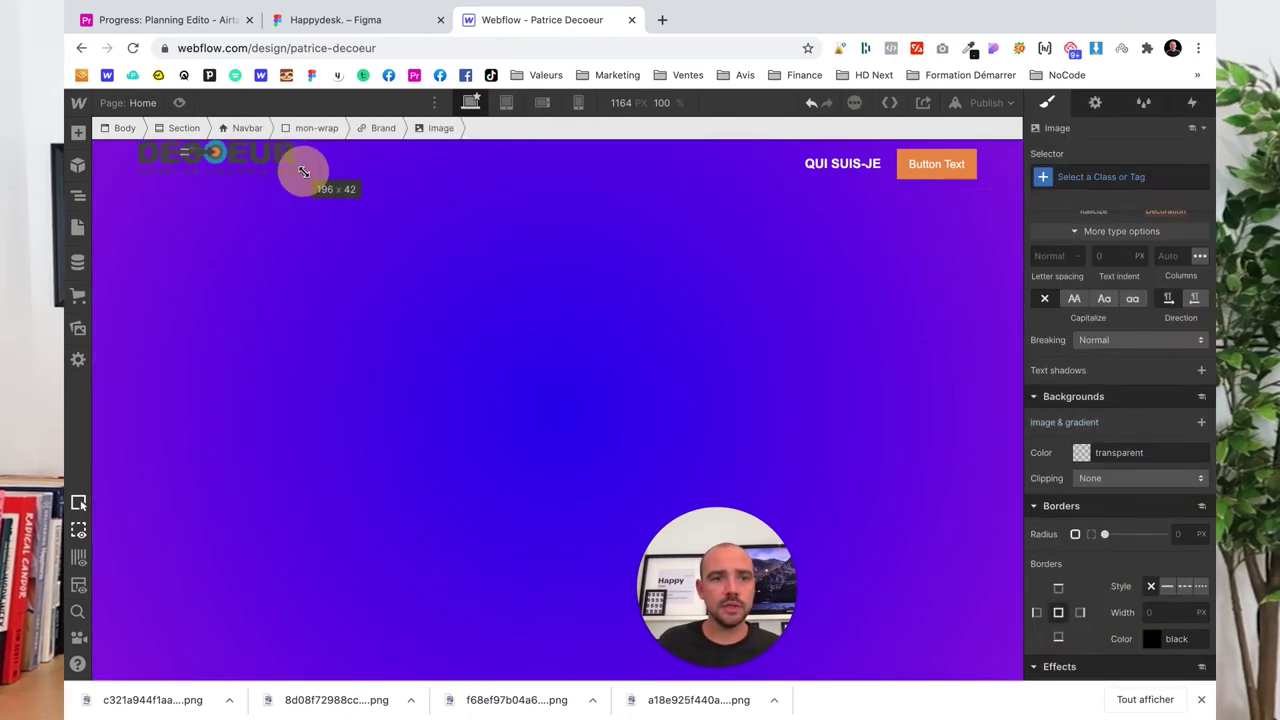
left_click_drag(313, 175, 294, 173)
left_click(277, 190)
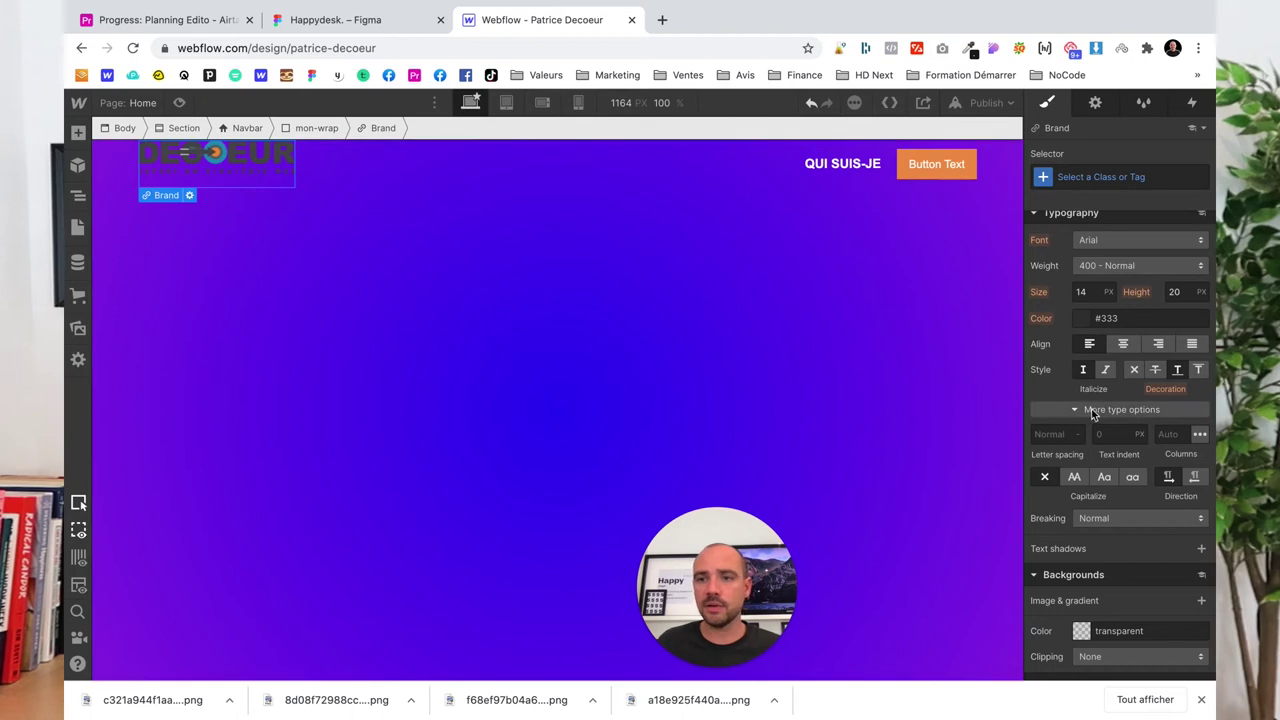
scroll(1116, 387, "up", 3)
scroll(1116, 387, "up", 2)
scroll(1116, 387, "up", 3)
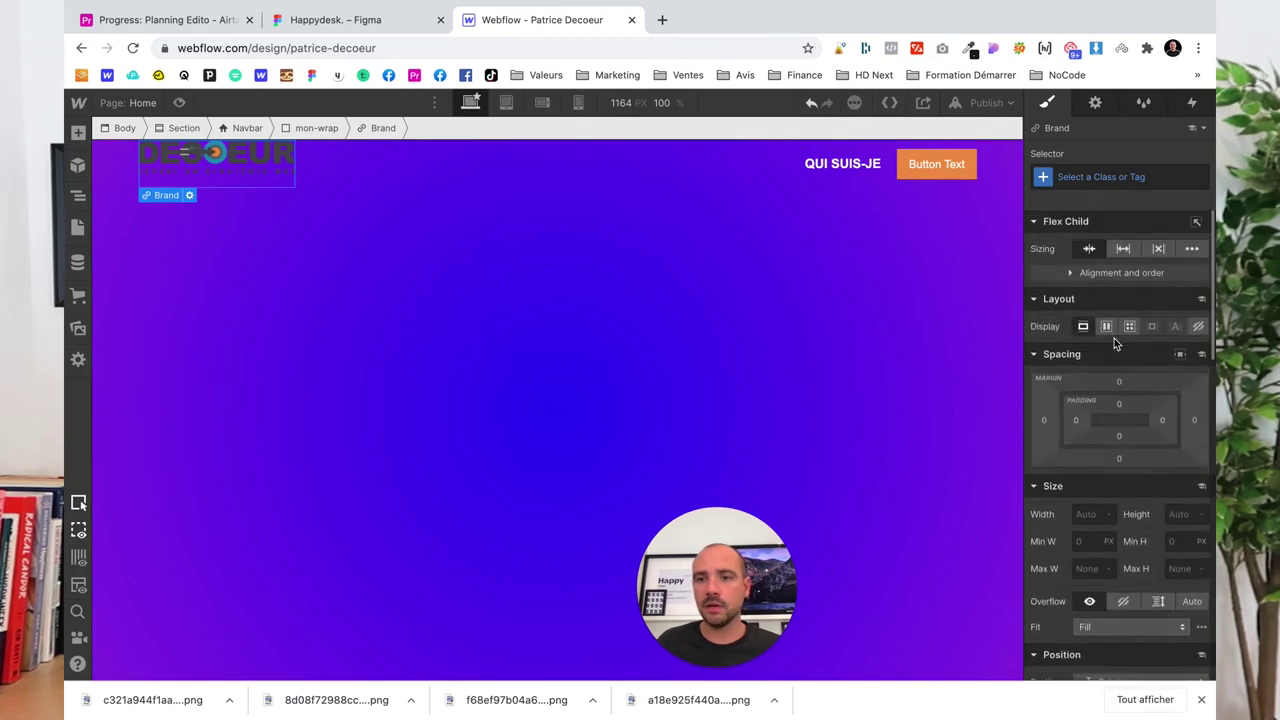
key("super+z")
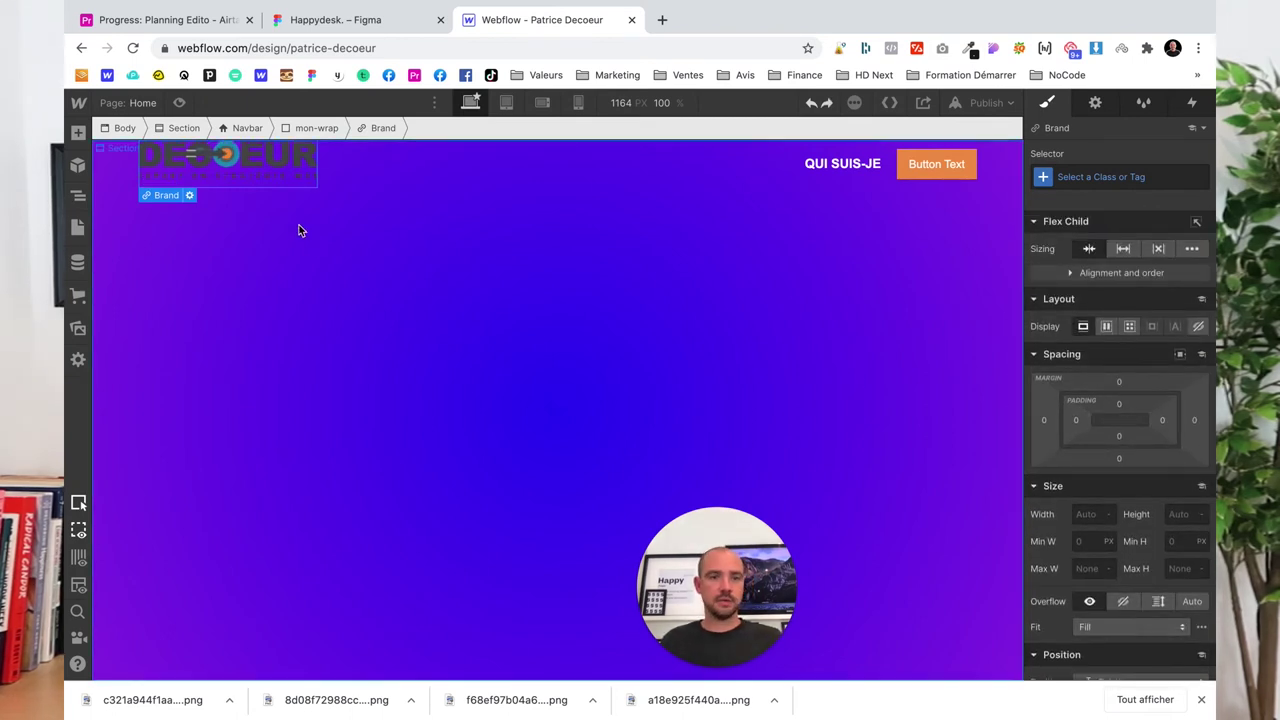
Duplicate the QUI SUIS-JE nav link in the navbar
left_click(372, 324)
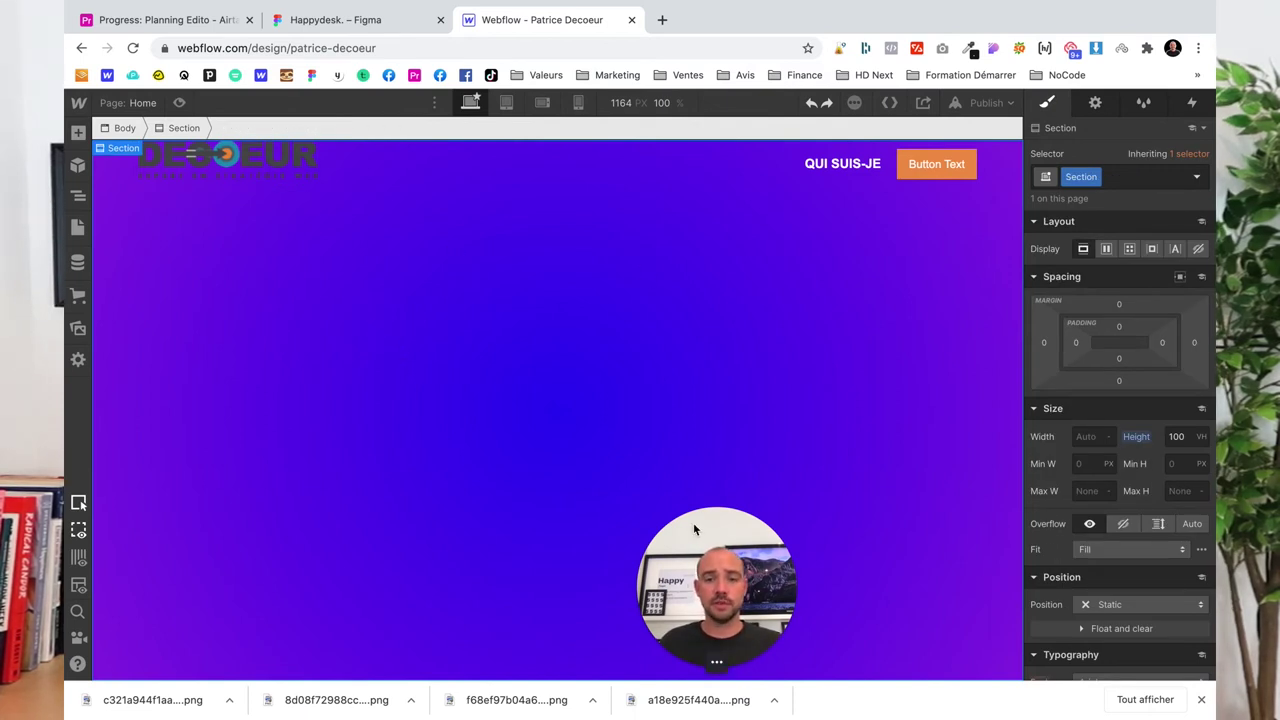
left_click_drag(695, 529, 1099, 522)
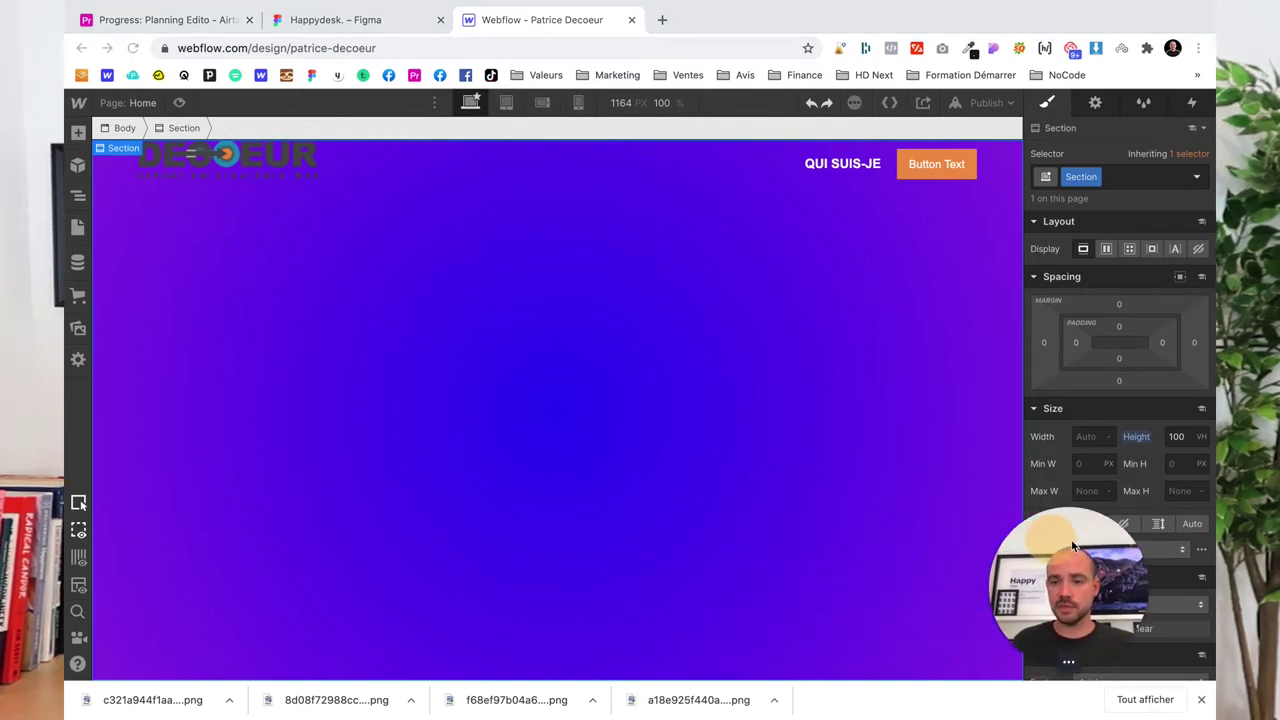
left_click(1202, 700)
left_click(827, 180)
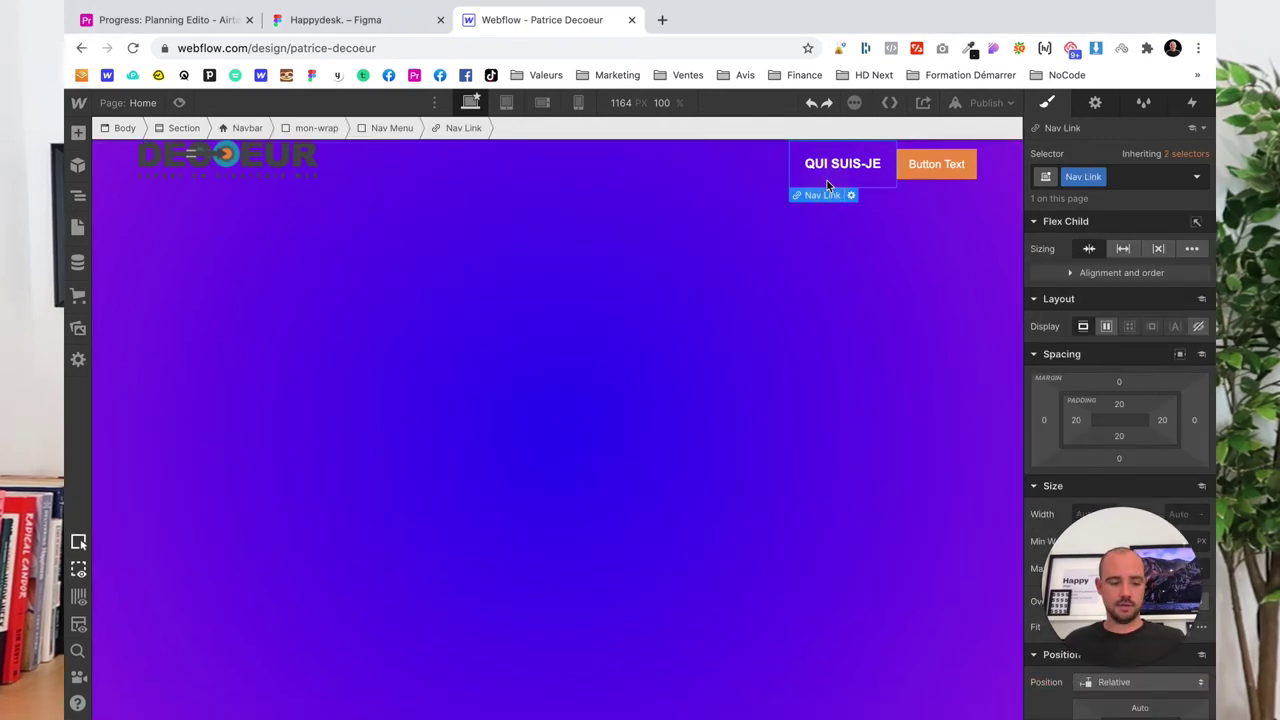
key("ctrl+d")
key("ctrl+d")
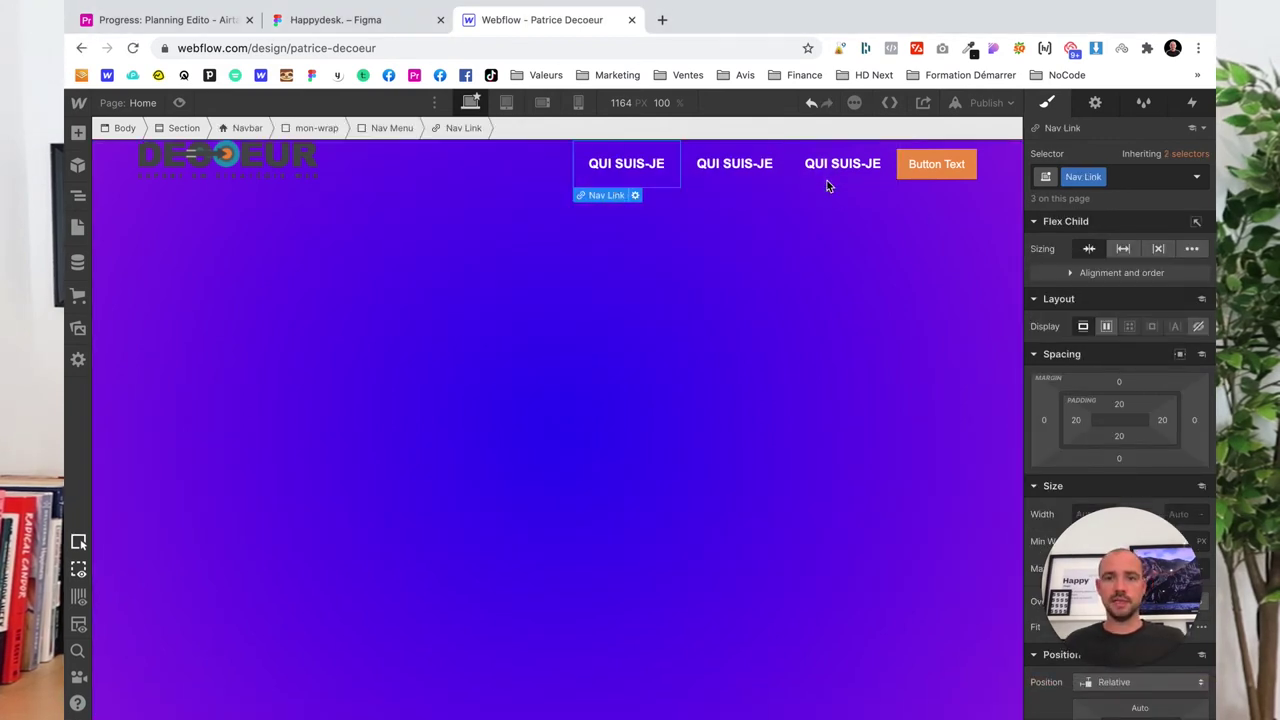
left_click(330, 20)
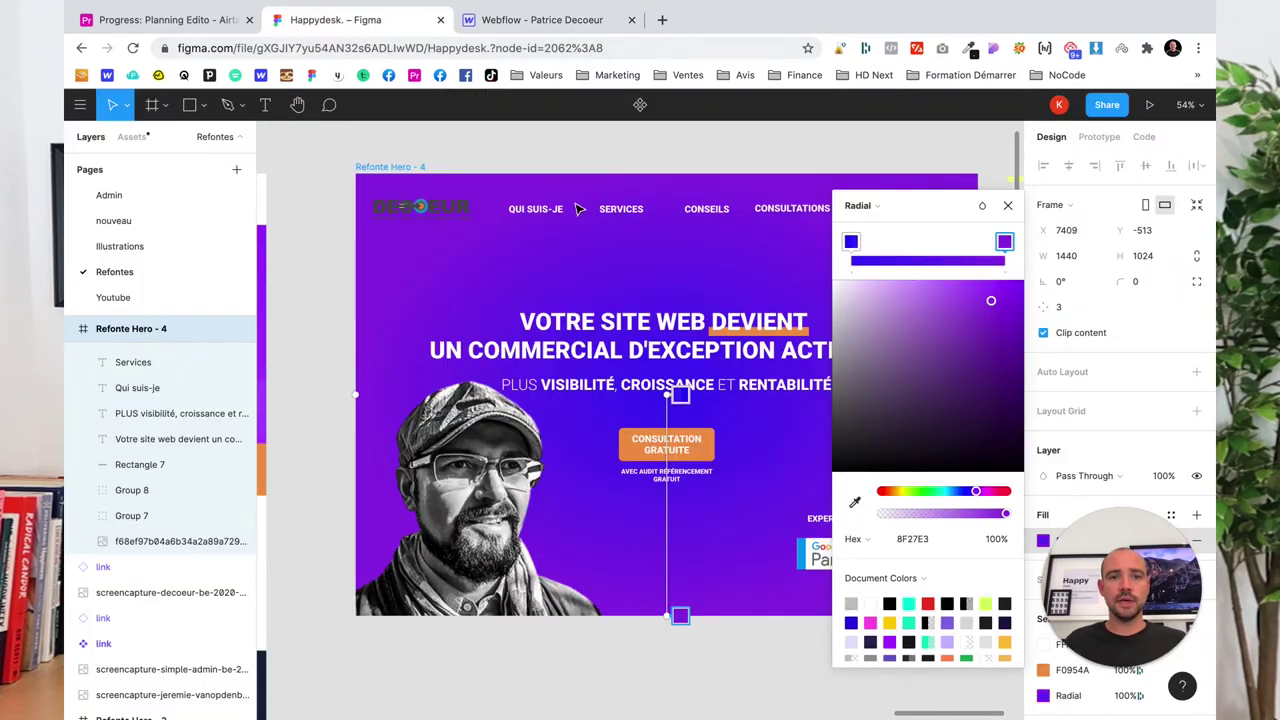
Rename the second and third nav links to SERVICES and CONSEILS, matching the mockup
left_click(617, 212)
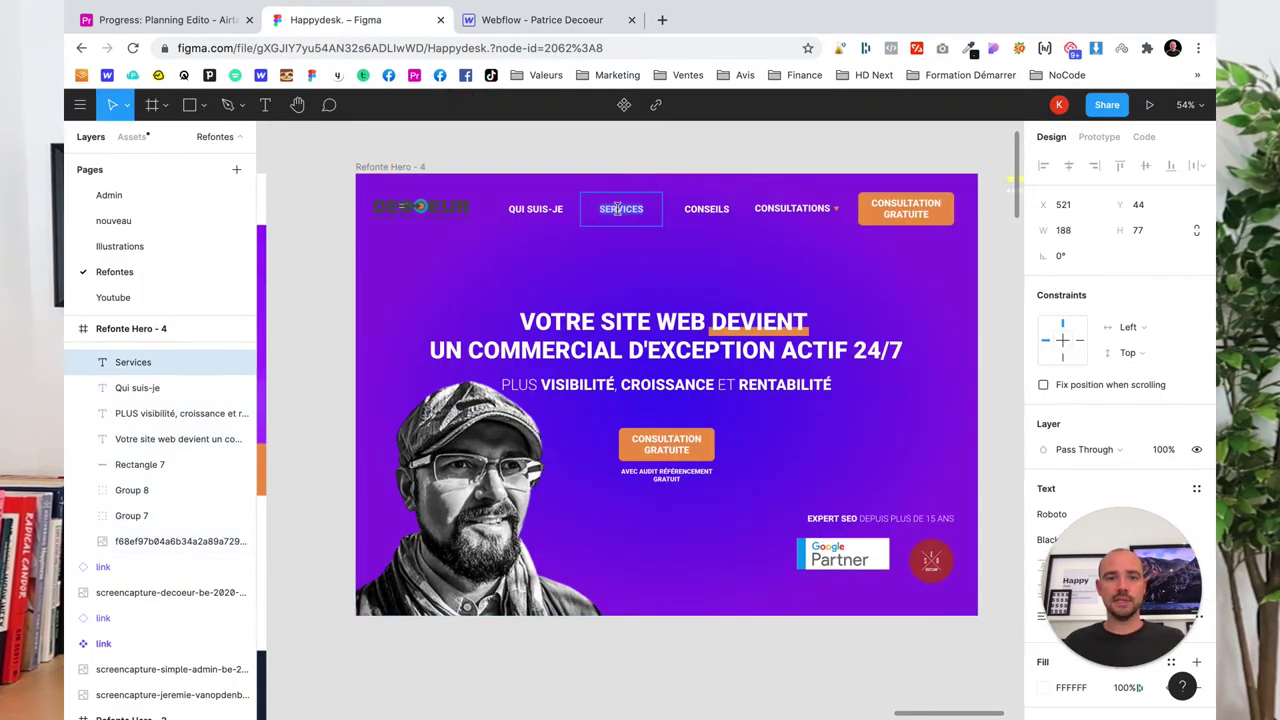
left_click(514, 18)
double_click(733, 168)
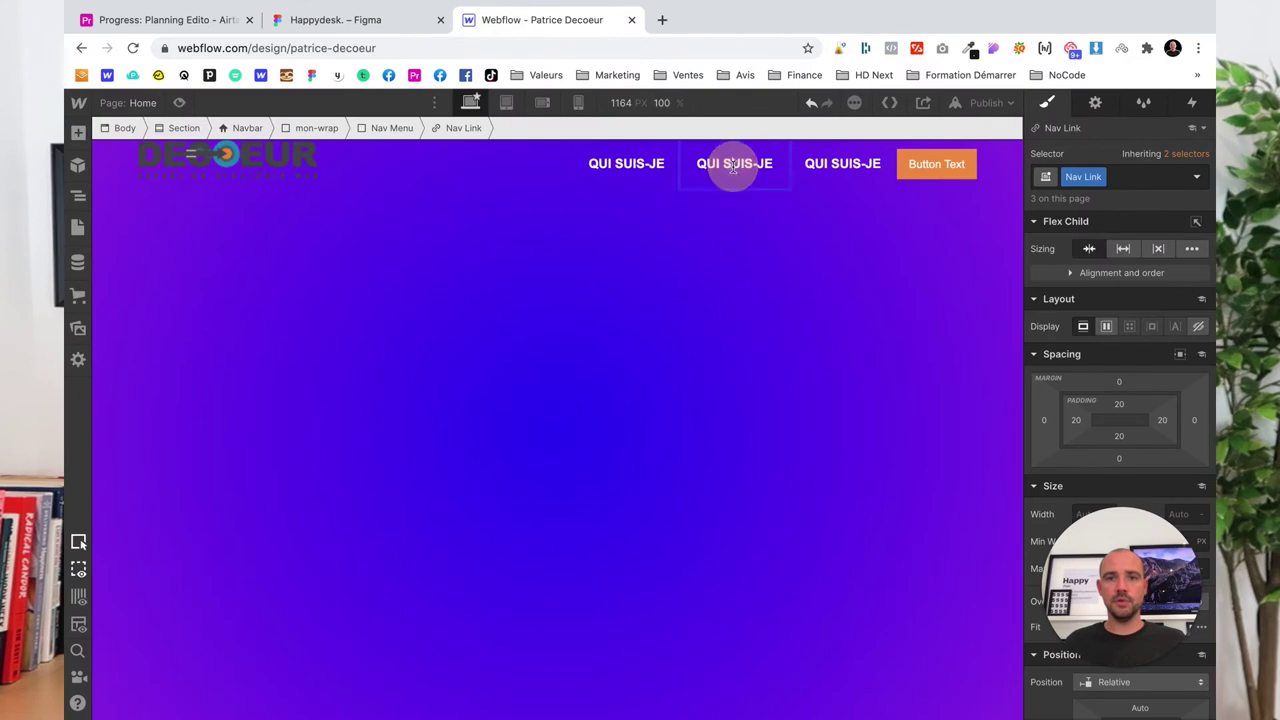
type("SERVICES")
left_click(335, 19)
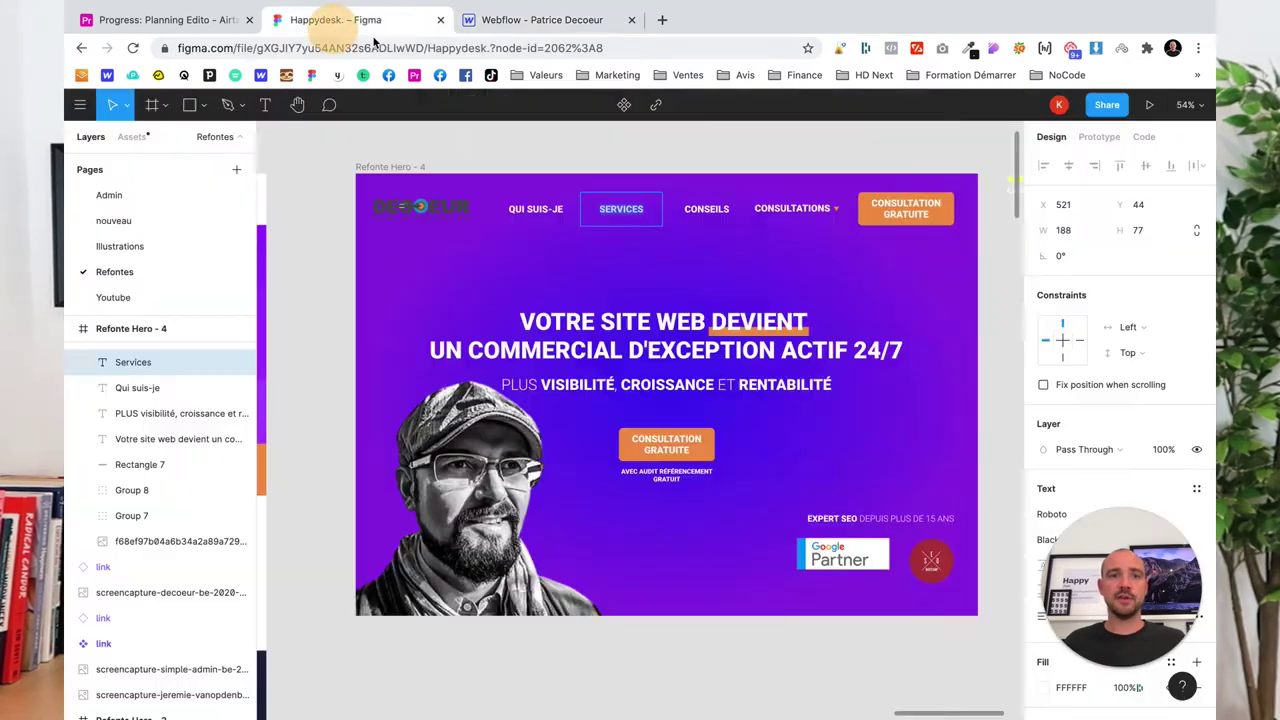
left_click(722, 212)
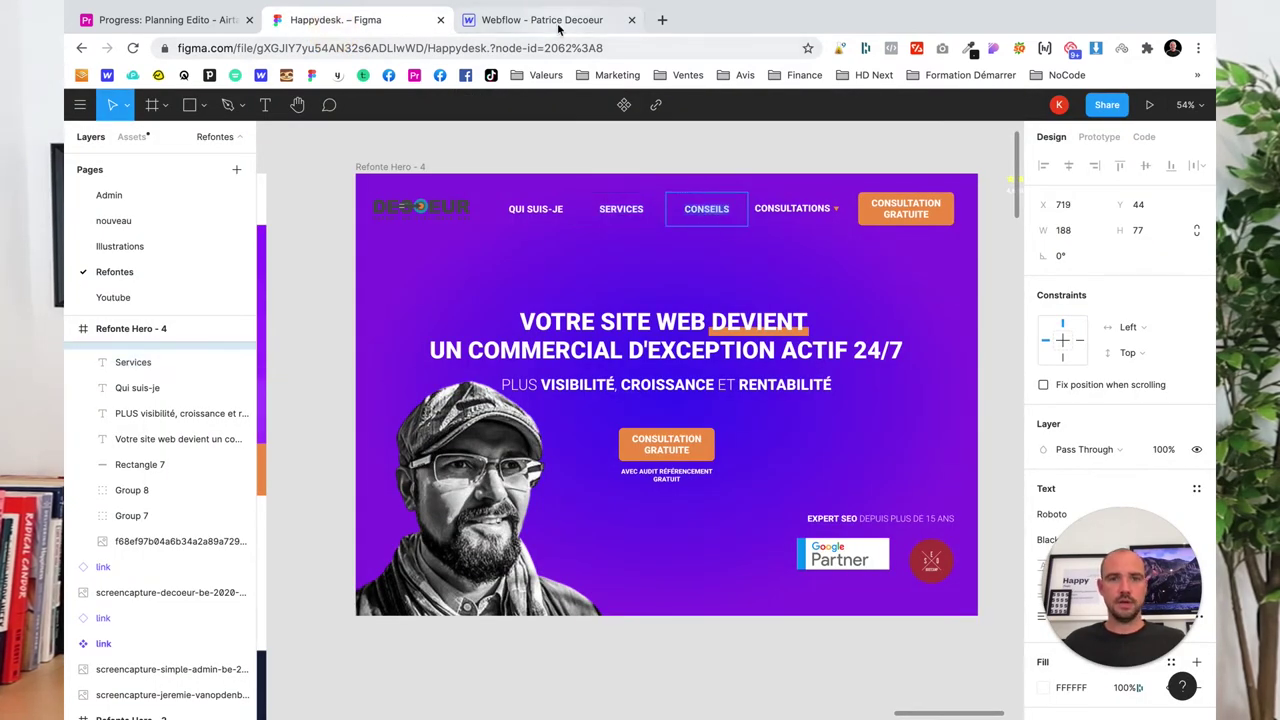
left_click(540, 19)
double_click(843, 165)
type("CONSEILS")
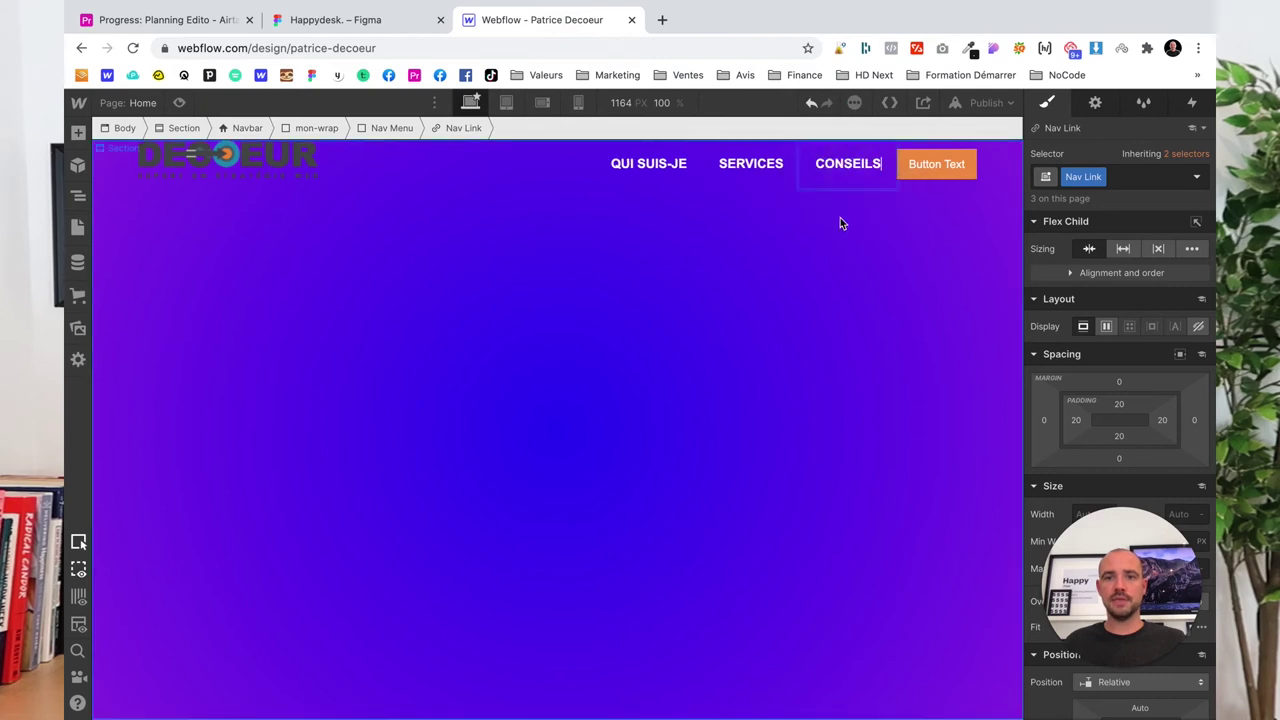
left_click(838, 224)
Duplicate the CONSEILS nav link to create a fourth link
left_click(834, 176)
key("ctrl+d")
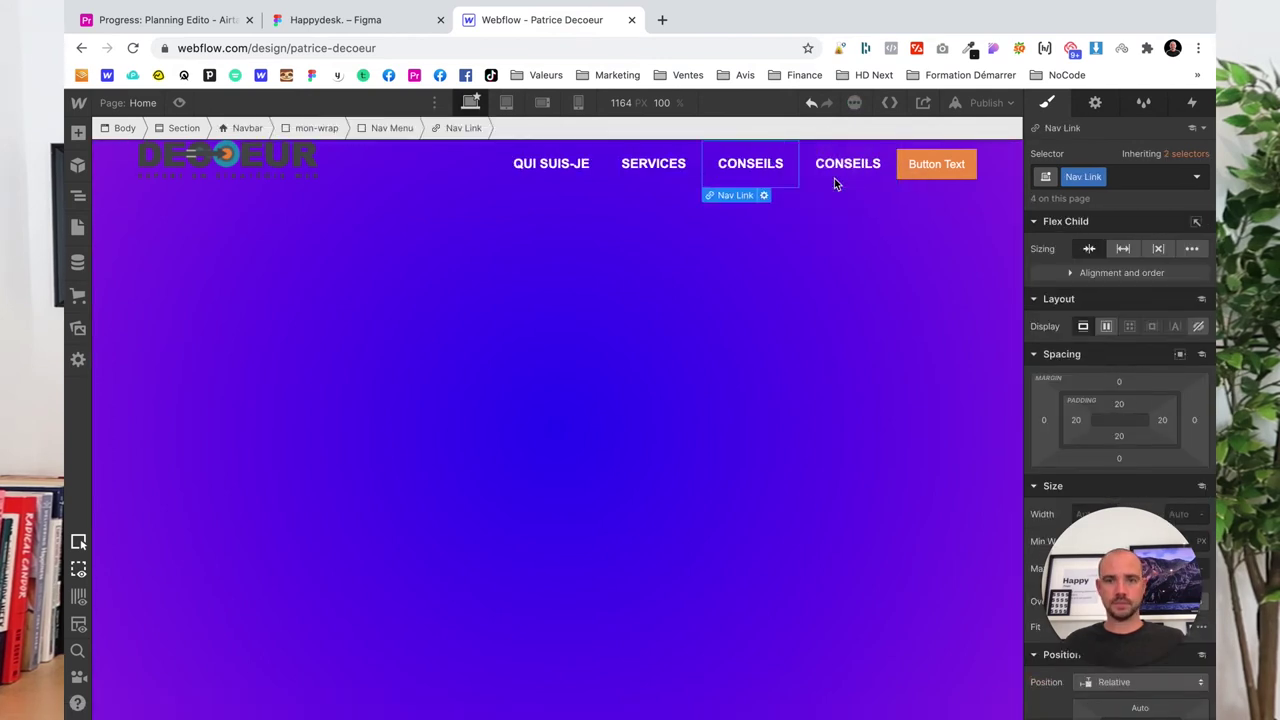
left_click(384, 22)
left_click(808, 214)
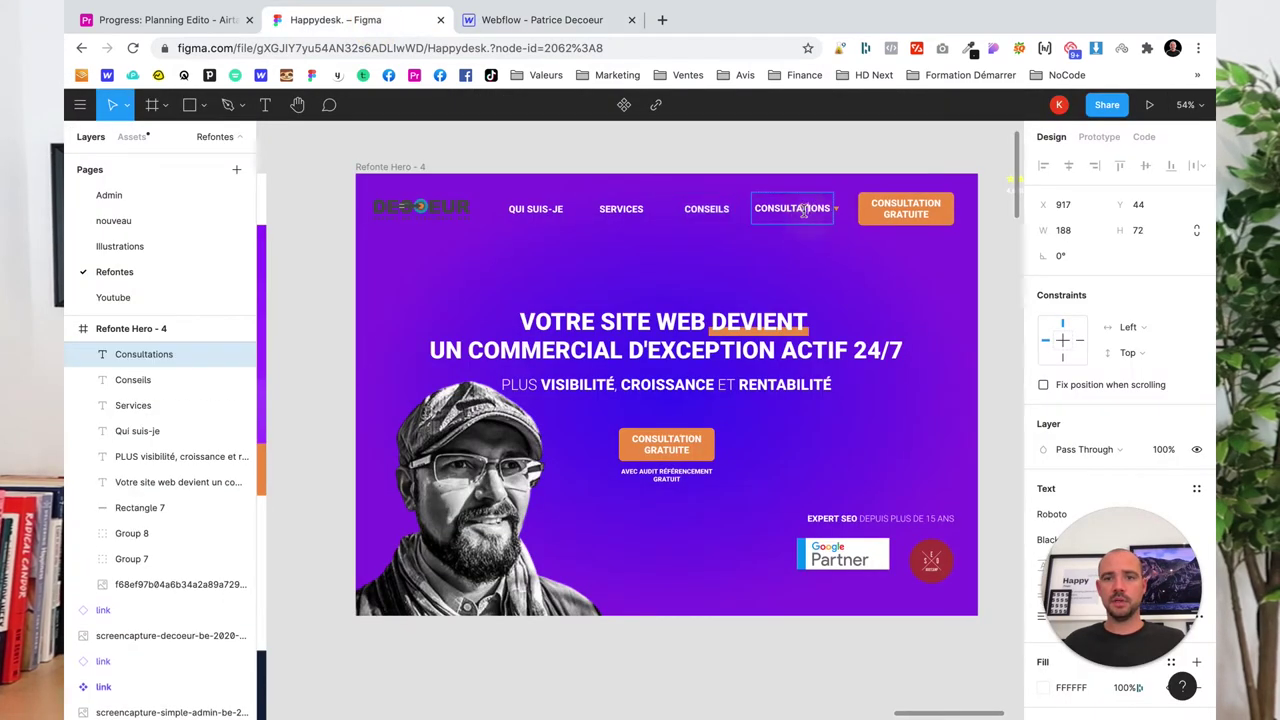
left_click(540, 20)
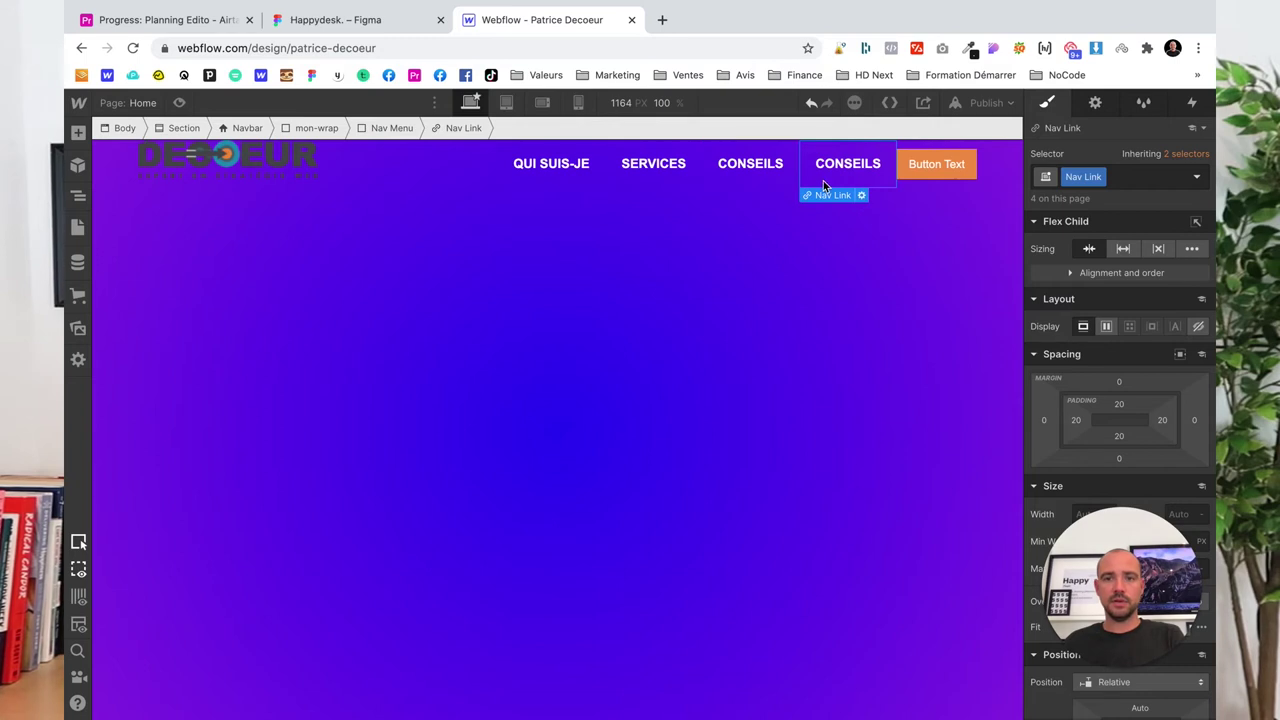
Replace the extra CONSEILS link with a Dropdown labelled Consultations in the nav menu
left_click(78, 134)
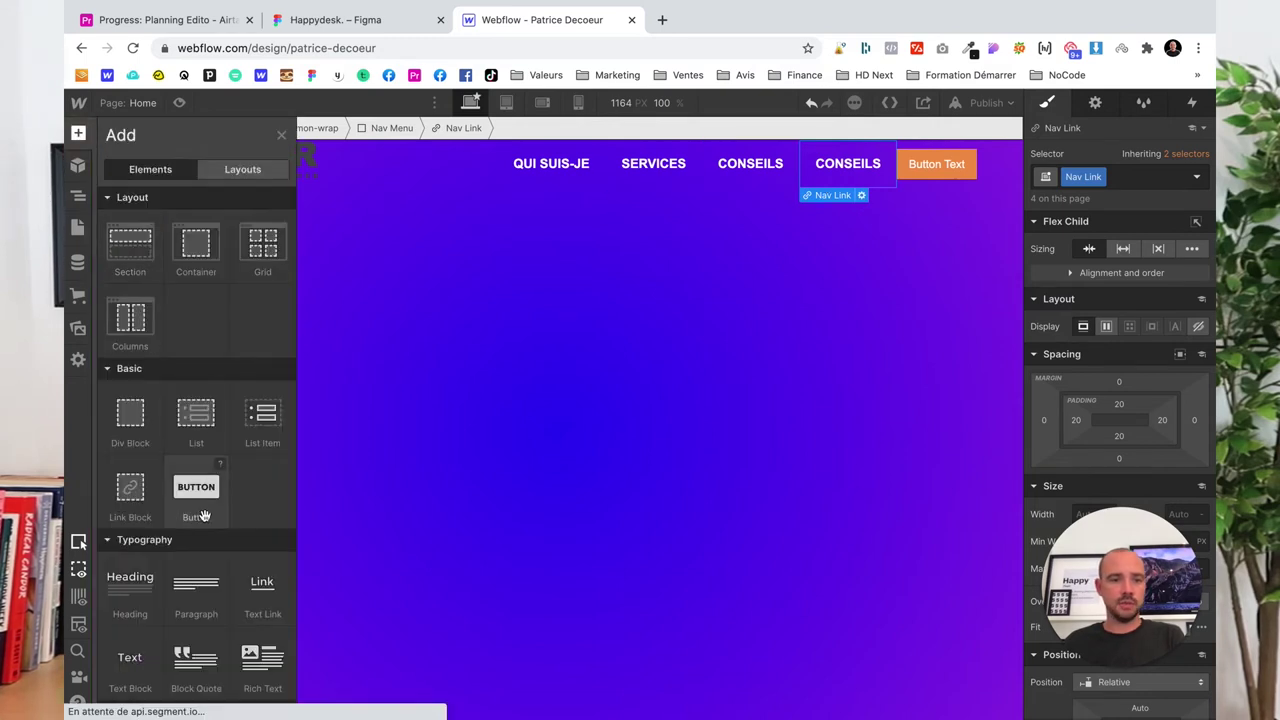
scroll(206, 517, "down", 3)
scroll(208, 517, "down", 3)
scroll(208, 517, "down", 5)
scroll(208, 517, "down", 4)
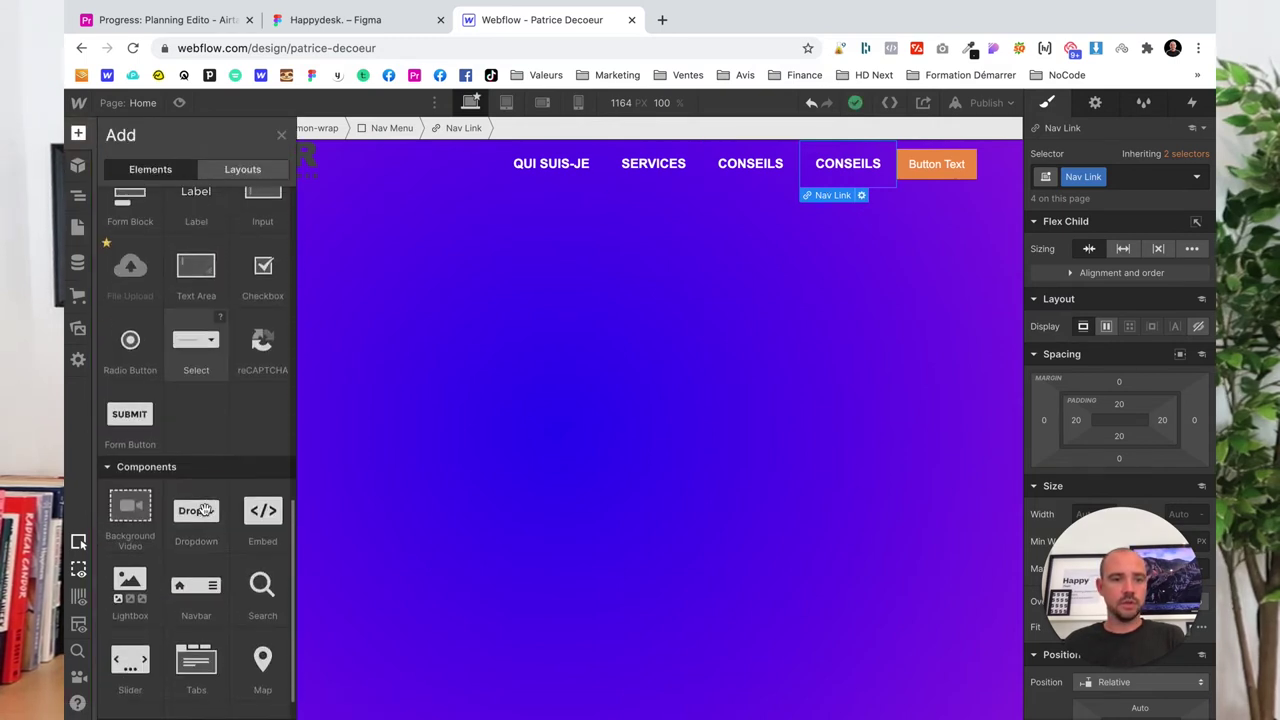
left_click(196, 520)
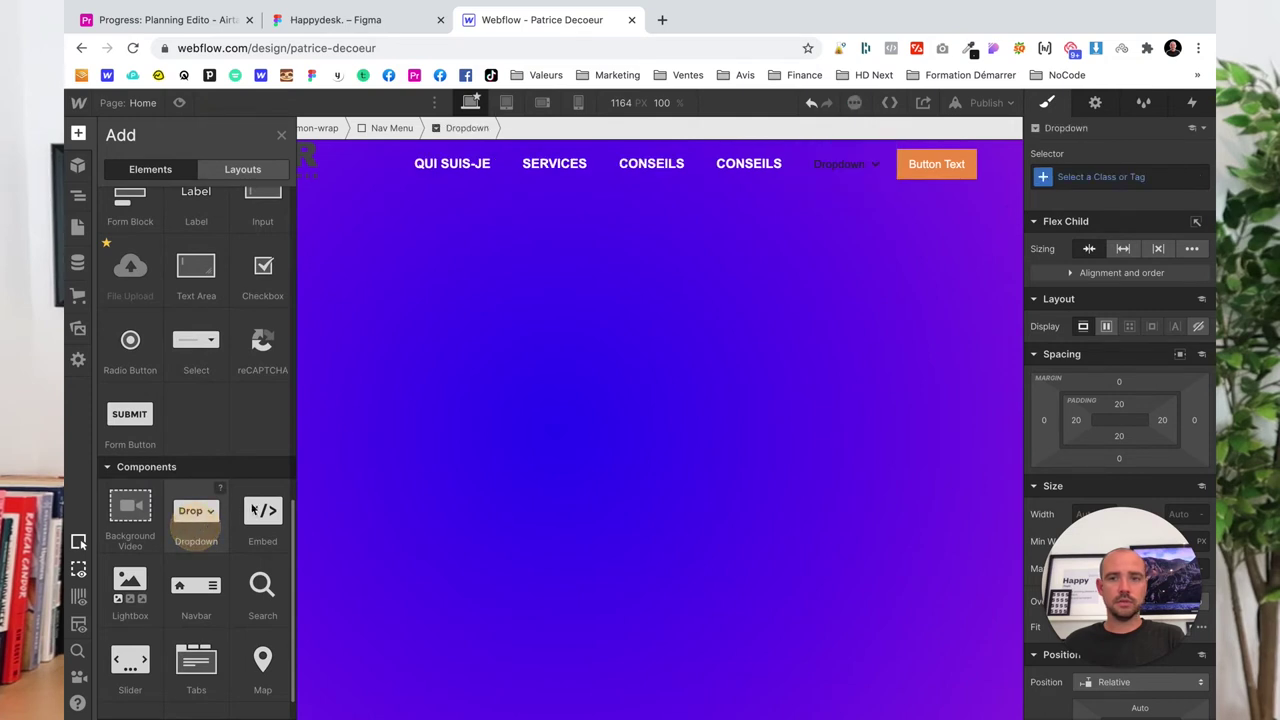
left_click(760, 170)
key("Delete")
double_click(835, 165)
type("Consultations")
key("Escape")
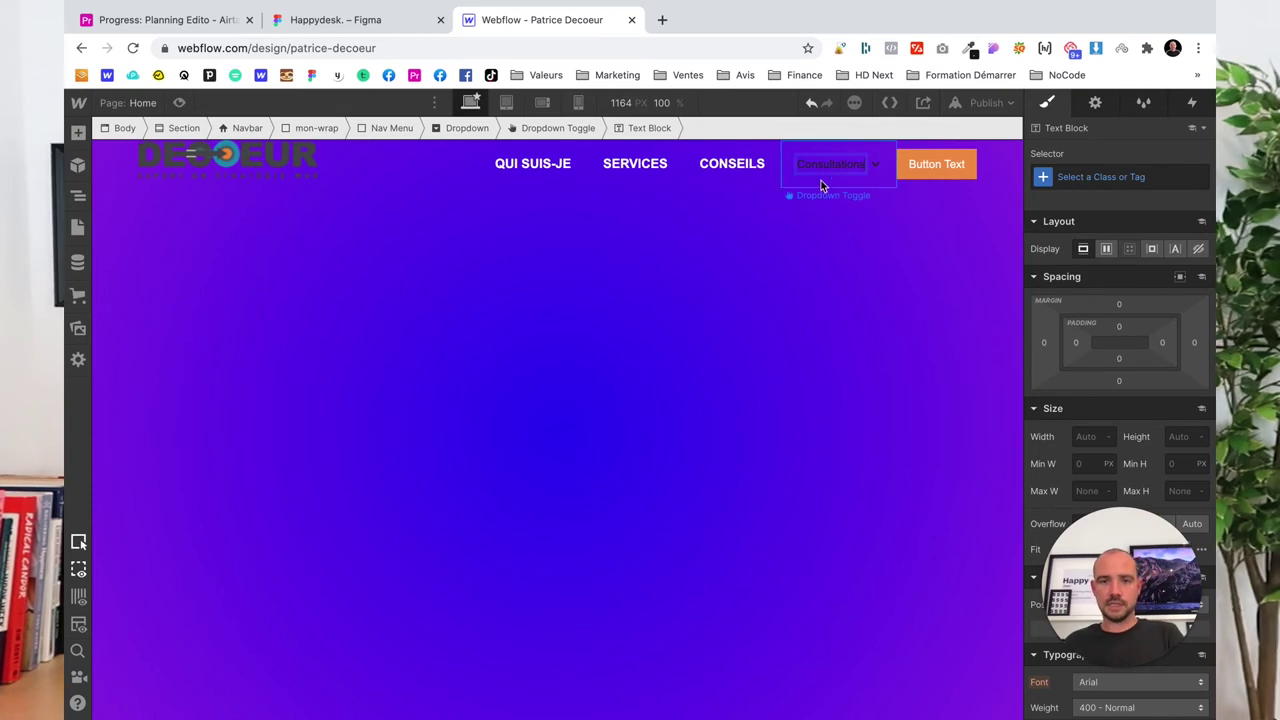
Give the dropdown toggle the Nav Link class to match the other links
left_click(745, 172)
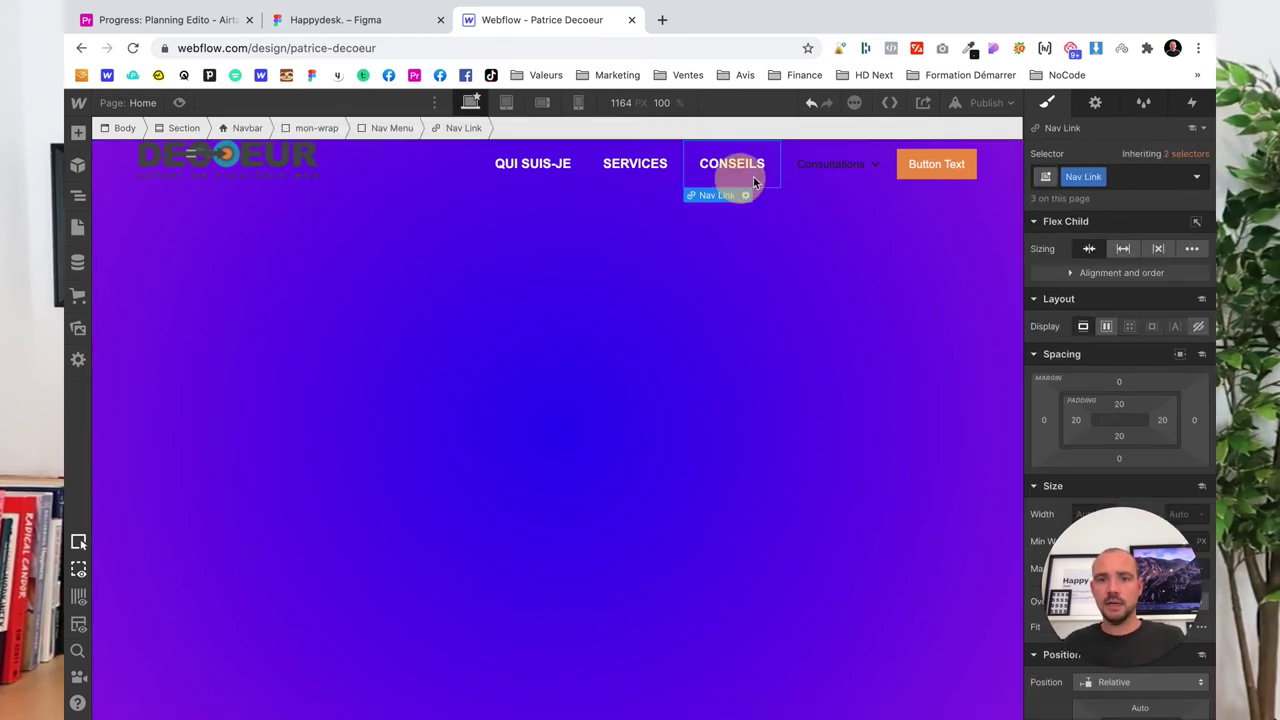
left_click(817, 175)
left_click(1100, 176)
type("nav")
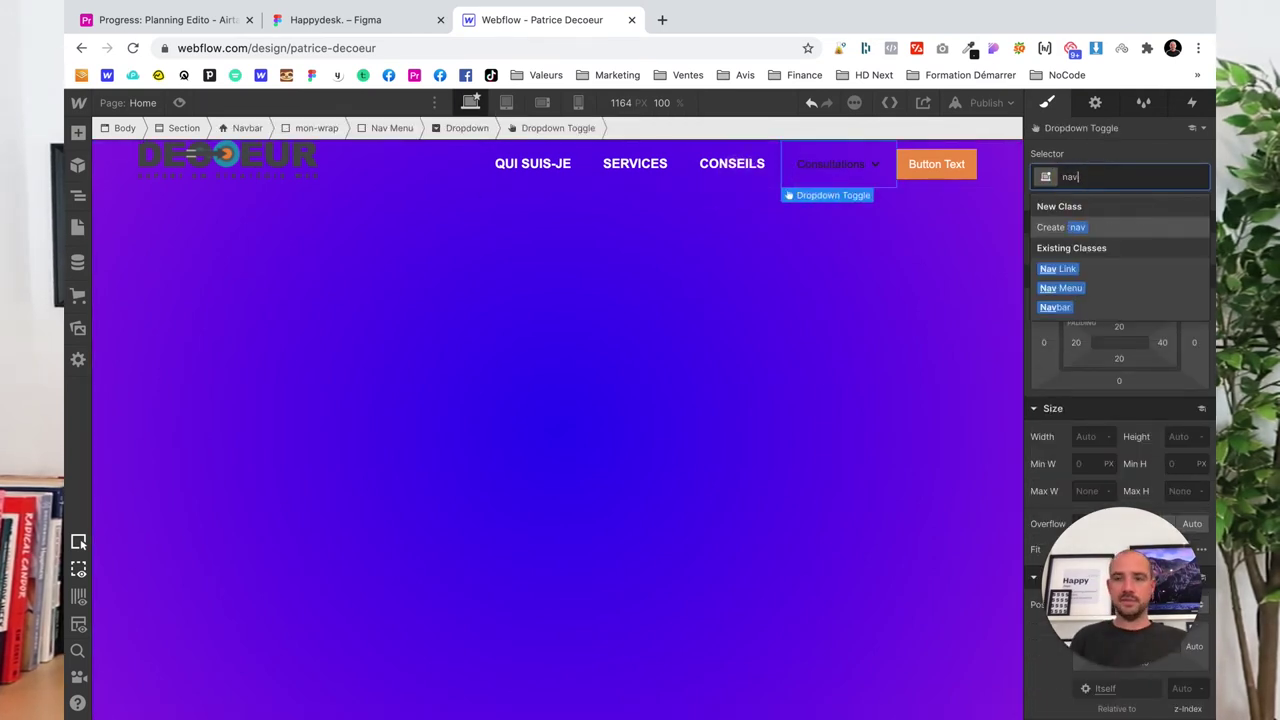
left_click(1057, 268)
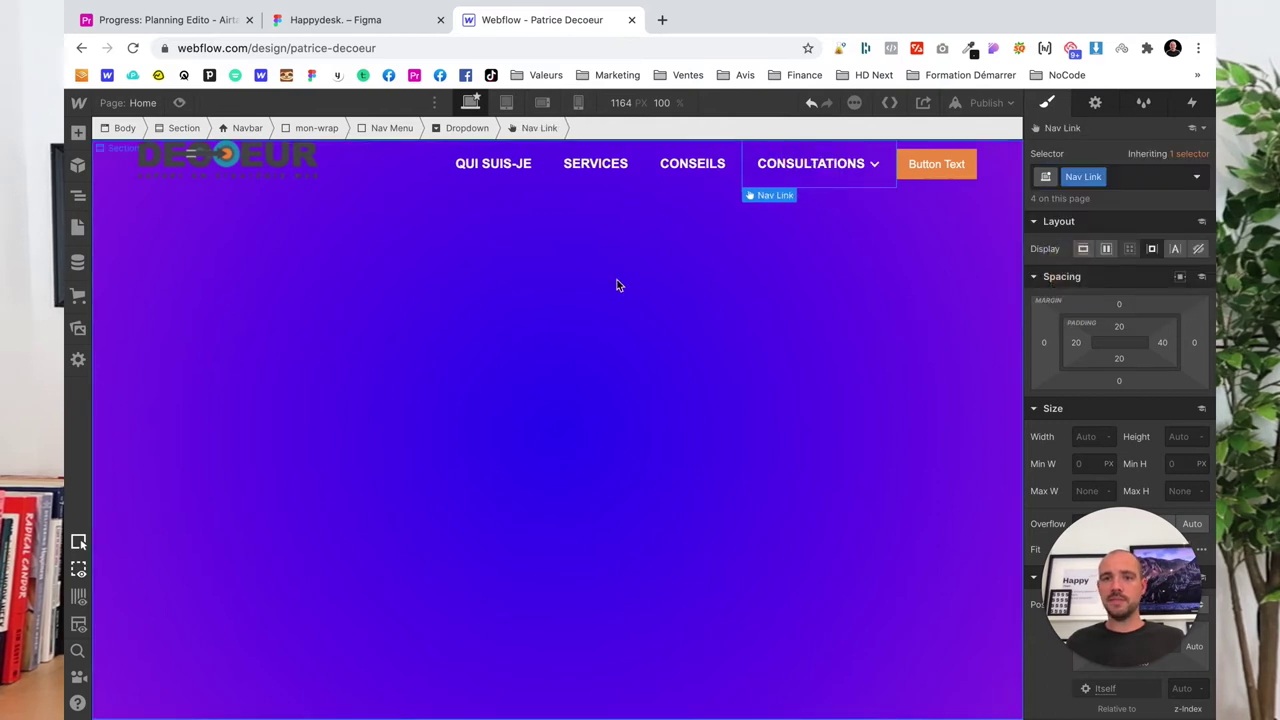
left_click(823, 229)
left_click(320, 22)
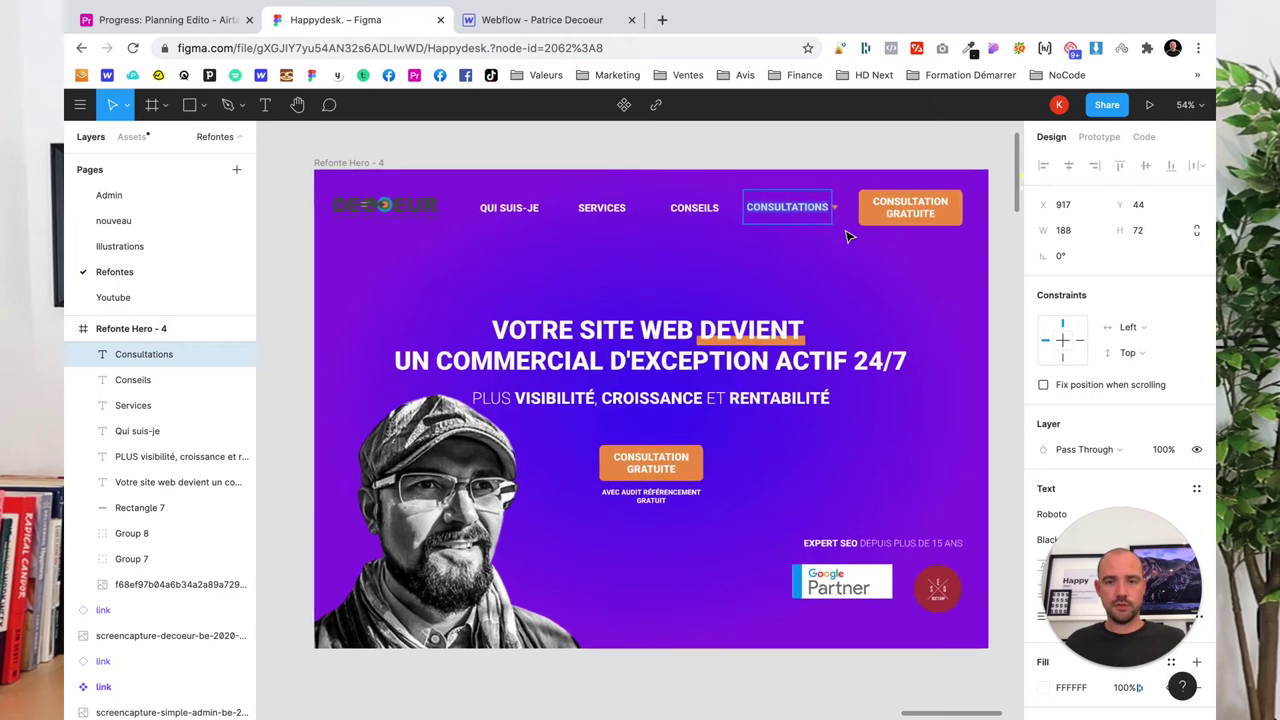
Export the orange Polygon 1 triangle beside CONSULTATIONS as PNG and SVG
scroll(845, 230, "up", 5)
left_click(815, 159)
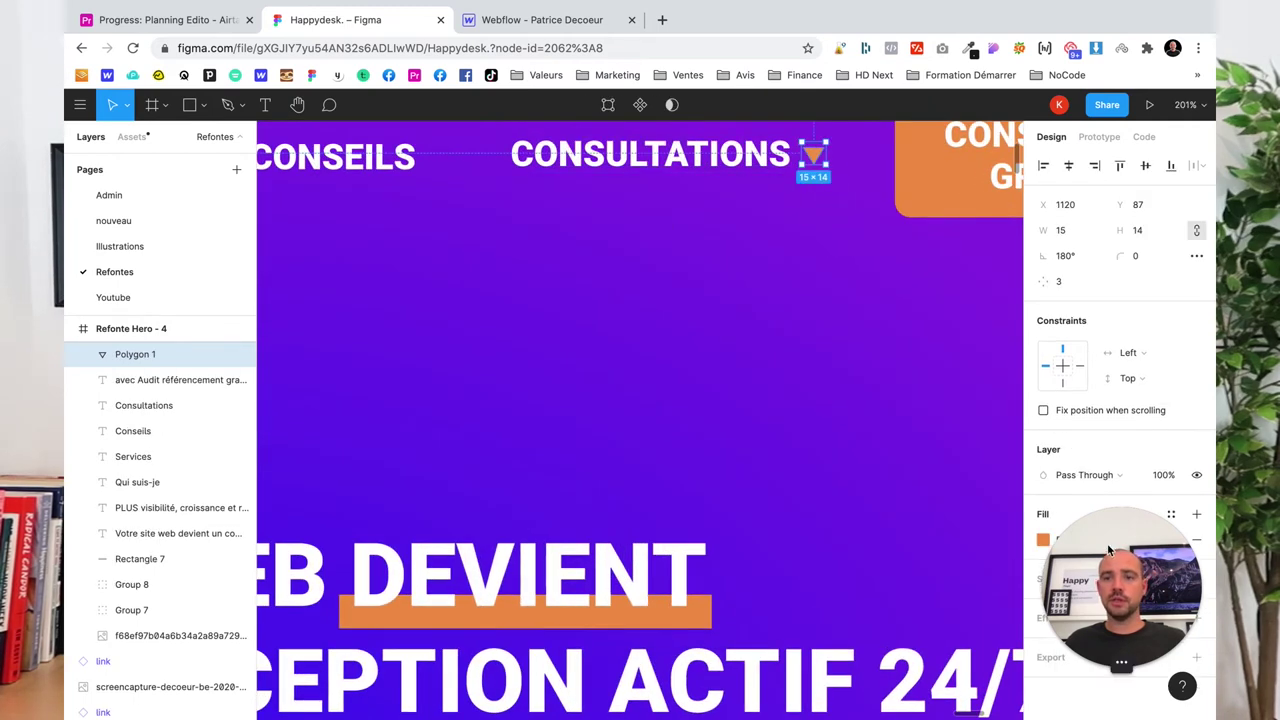
mouse_move(1100, 618)
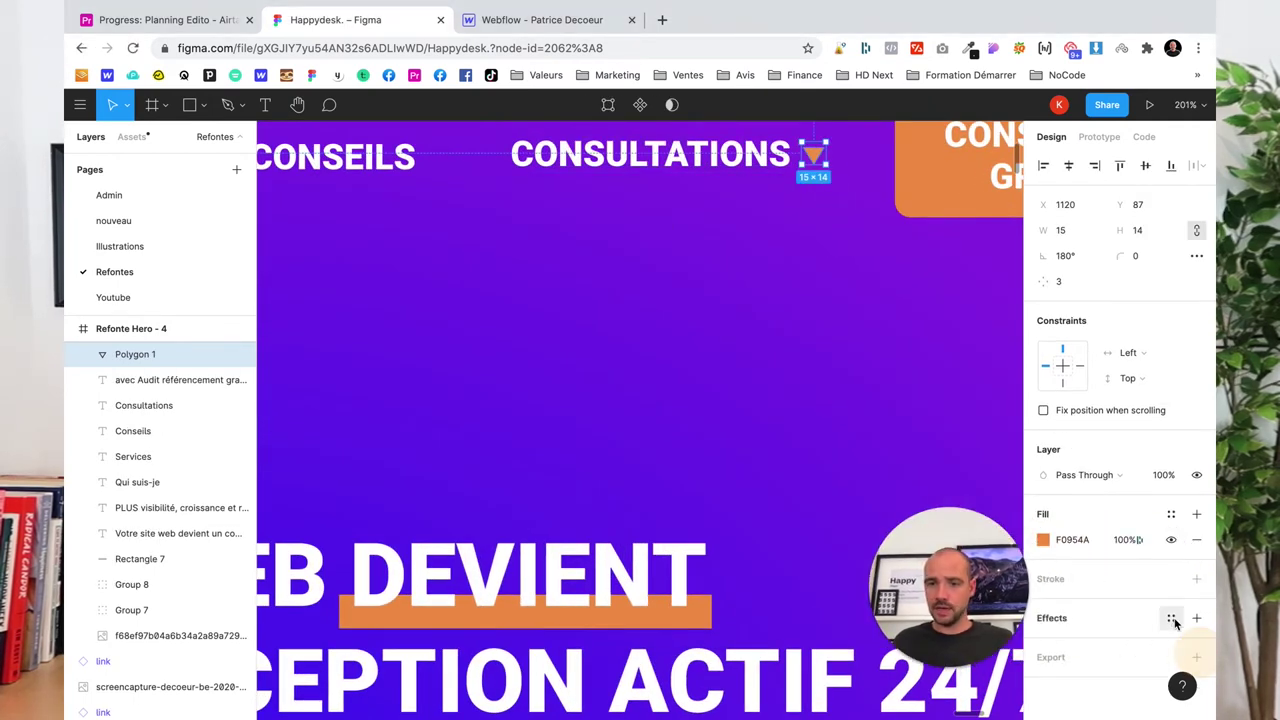
left_click(1196, 657)
left_click(1130, 625)
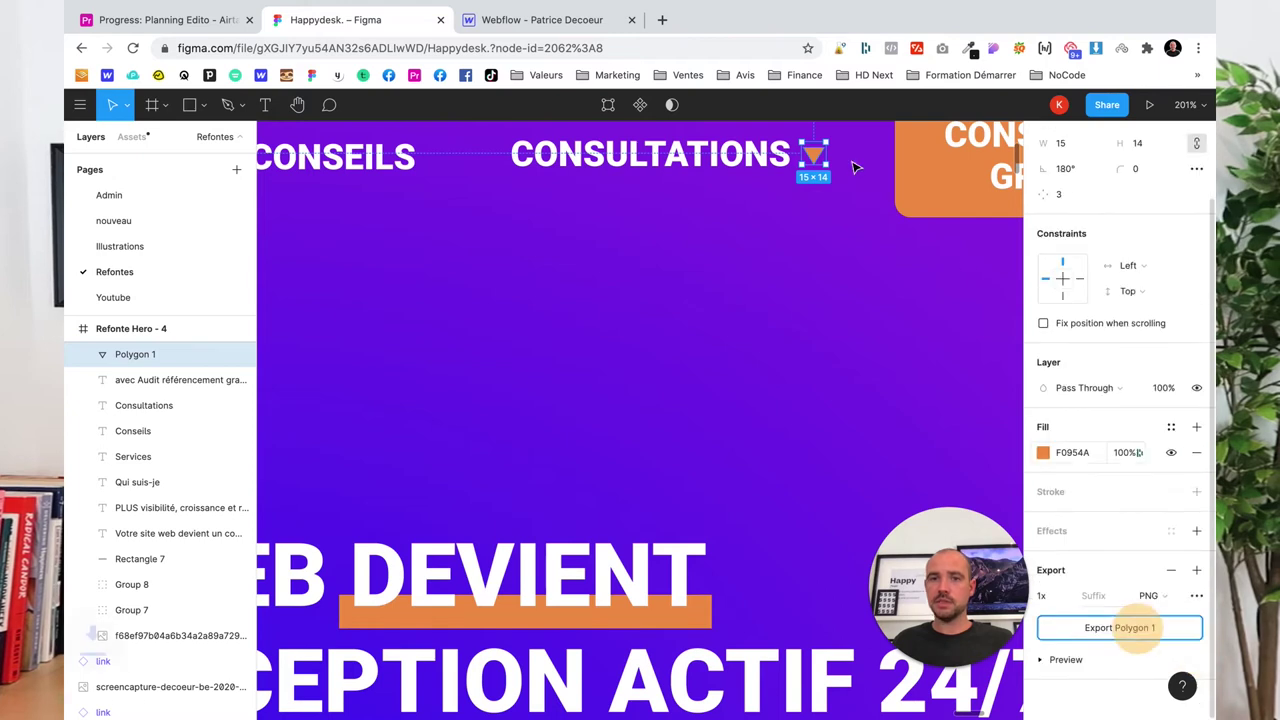
left_click(1152, 596)
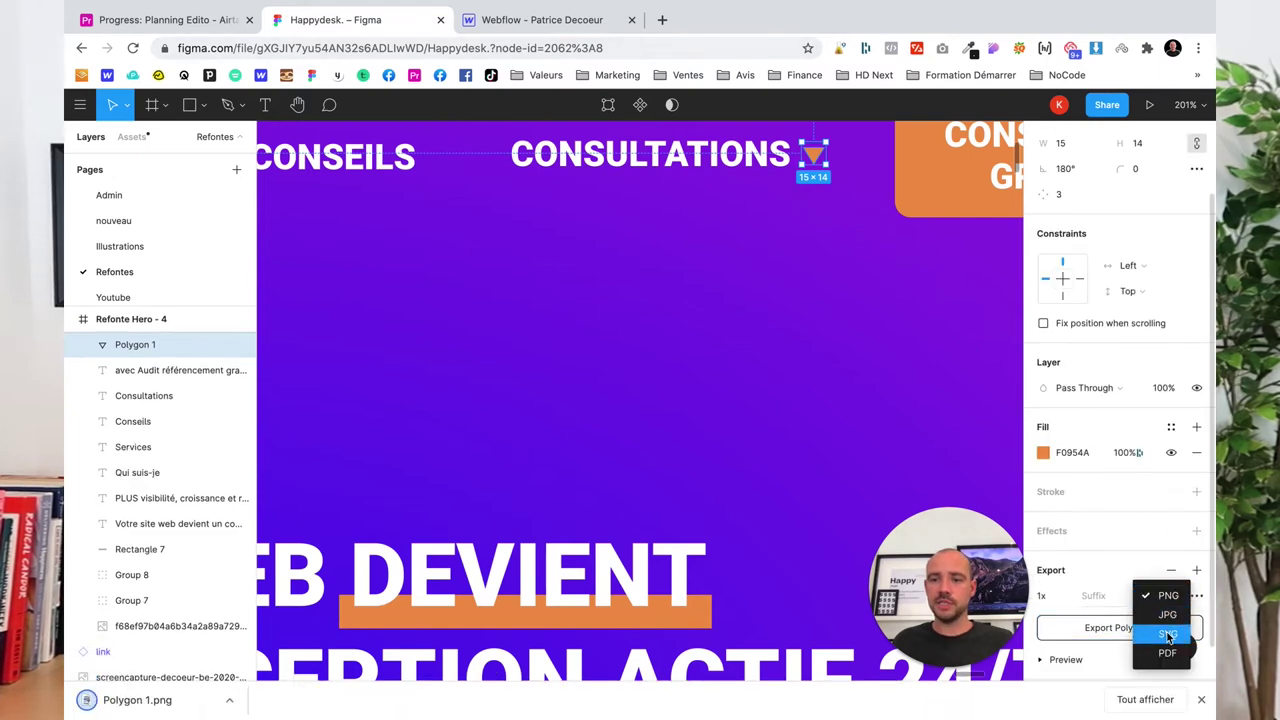
left_click(1133, 634)
left_click(1120, 628)
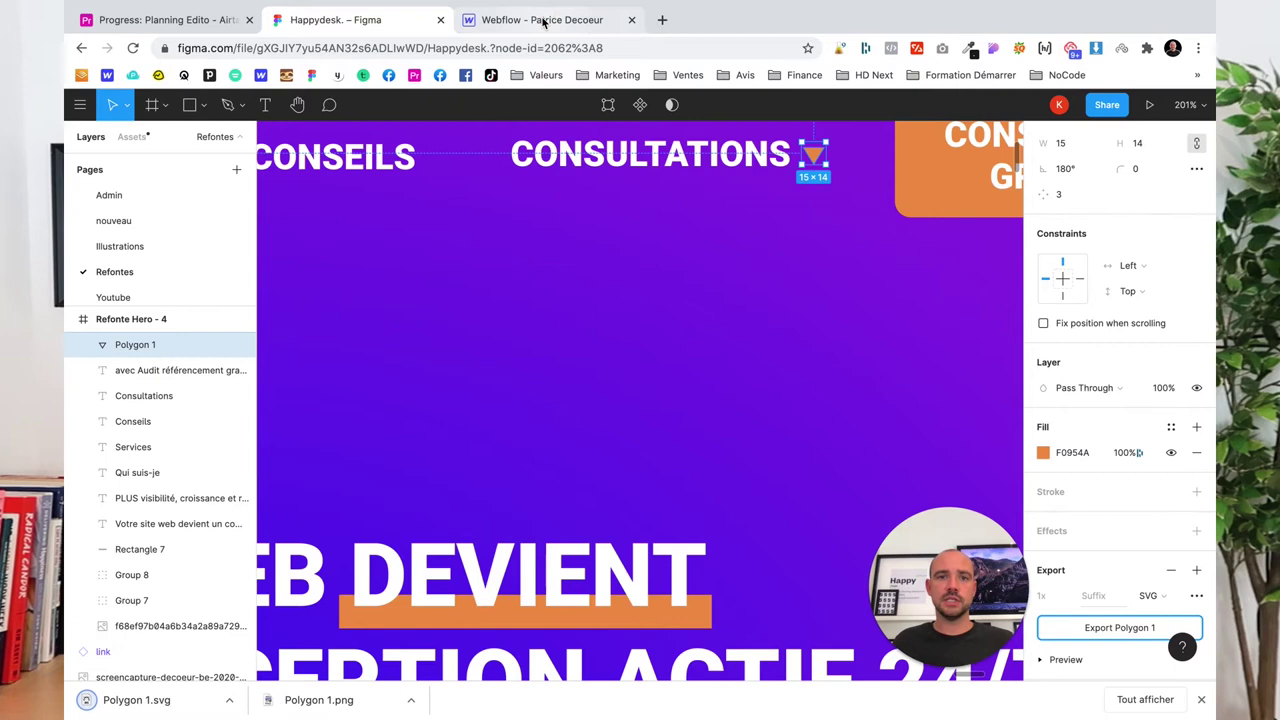
left_click(543, 19)
Check the dropdown's chevron Icon settings and open the Navigator element tree
left_click(875, 165)
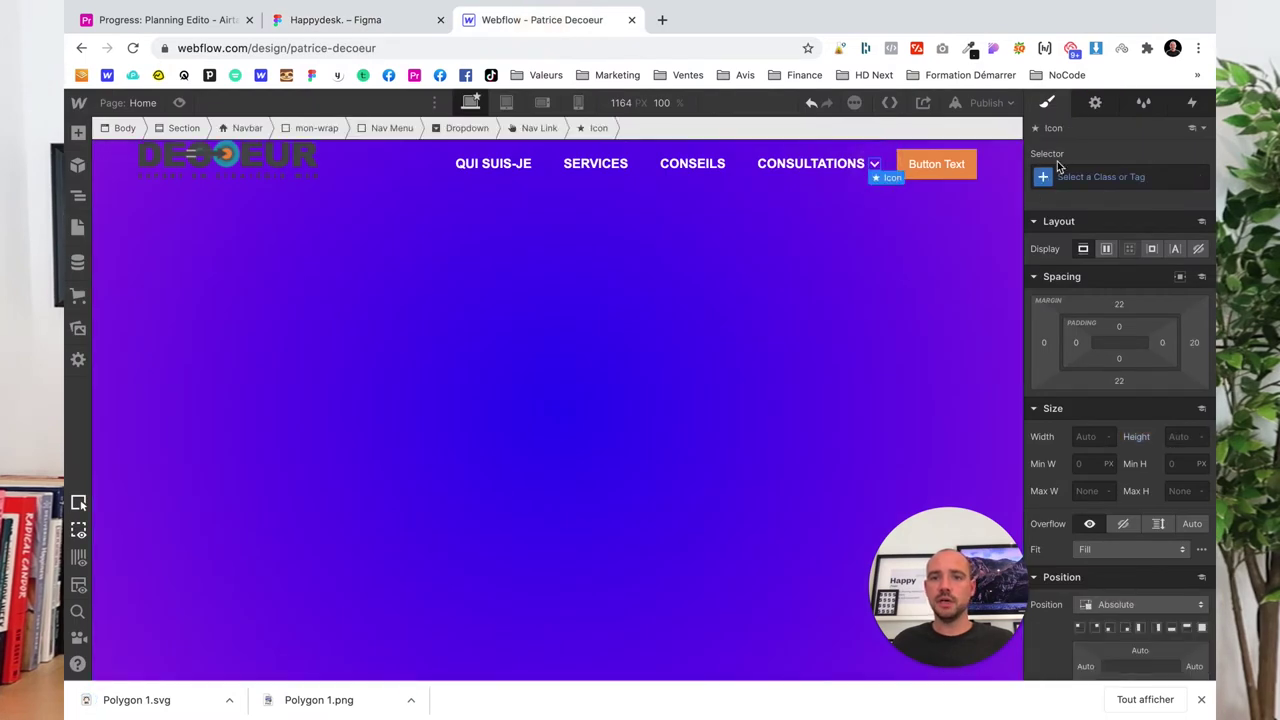
left_click(1096, 104)
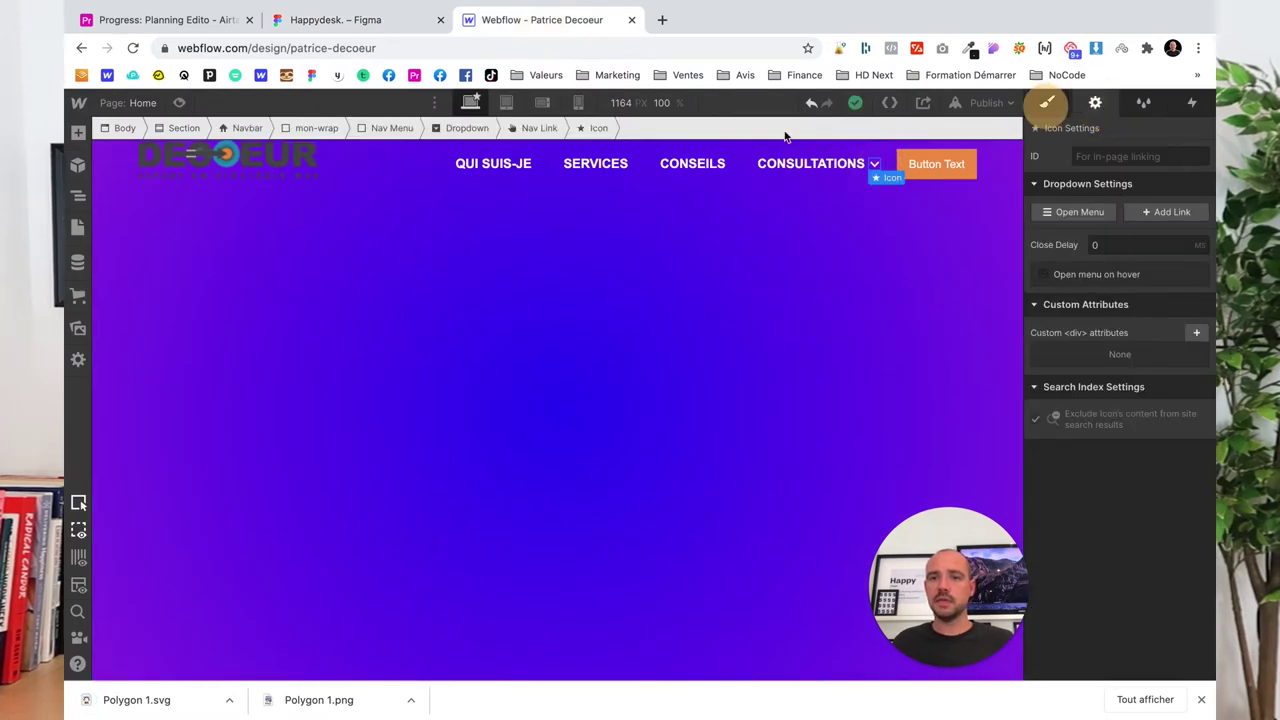
key("s")
left_click(79, 198)
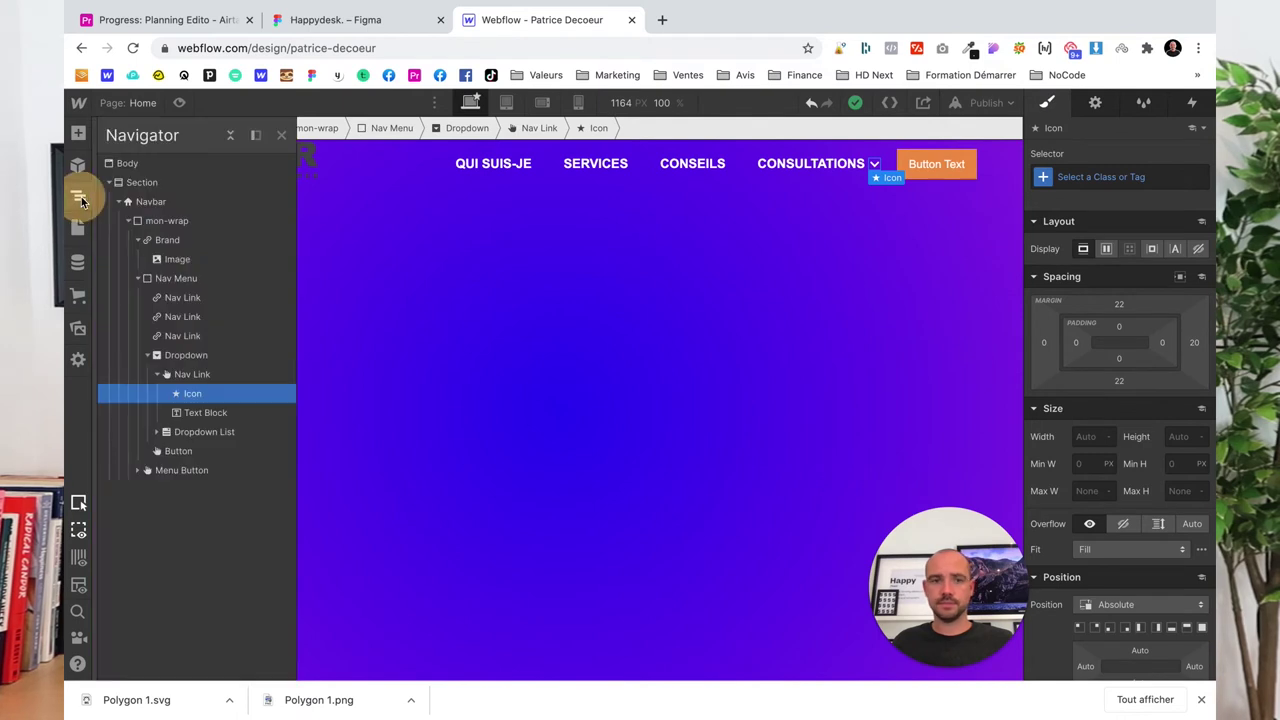
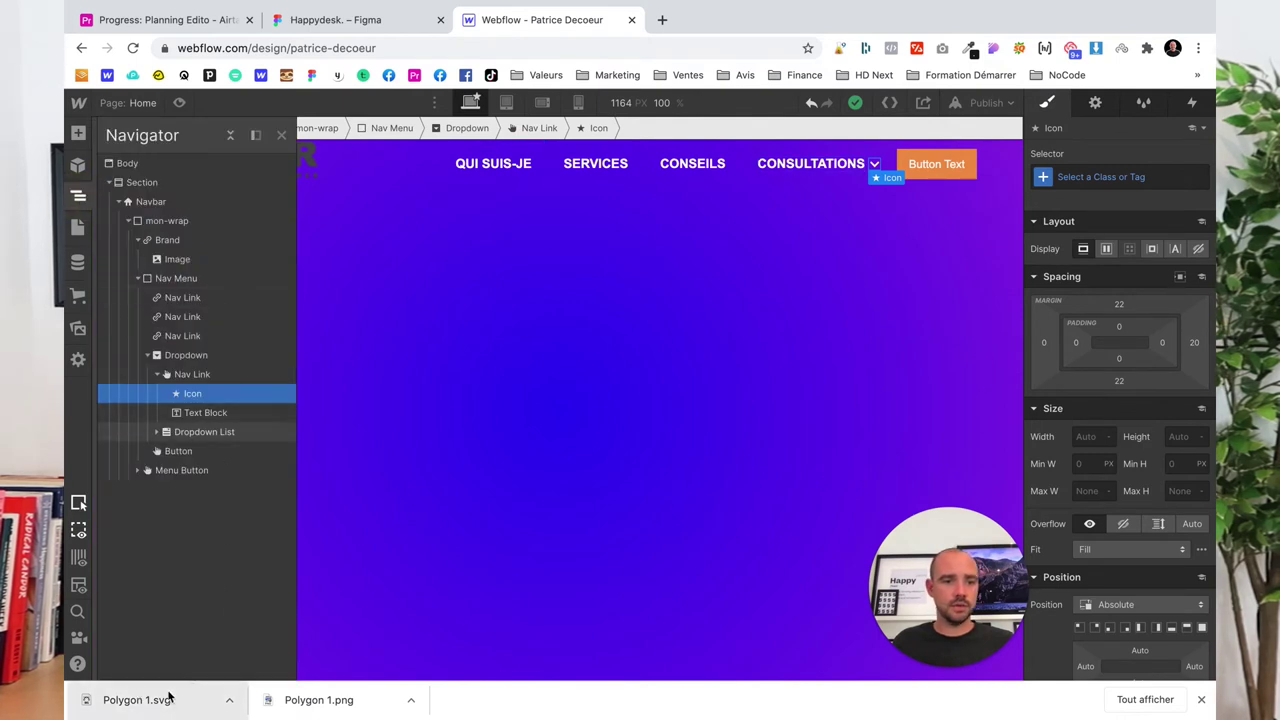
Insert an Image into the CONSULTATIONS link and upload Polygon 1.svg as its picture
left_click(78, 133)
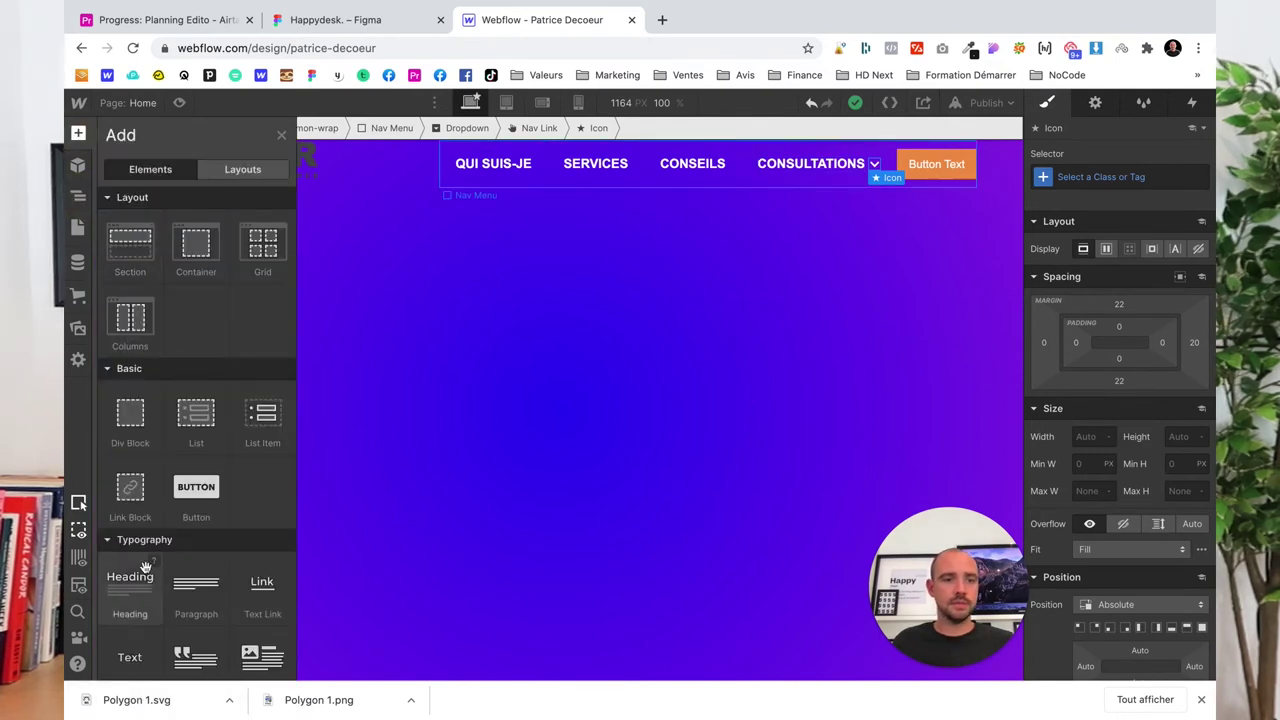
scroll(140, 565, "down", 3)
left_click(130, 525)
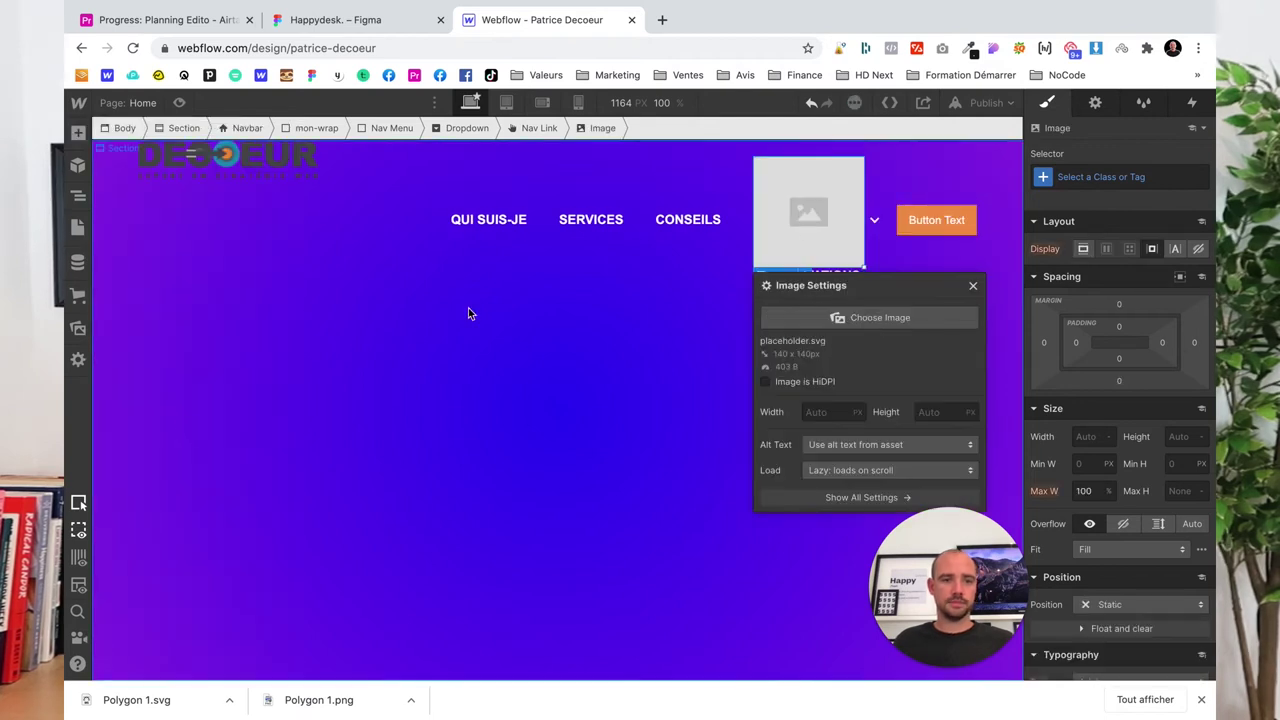
left_click(843, 317)
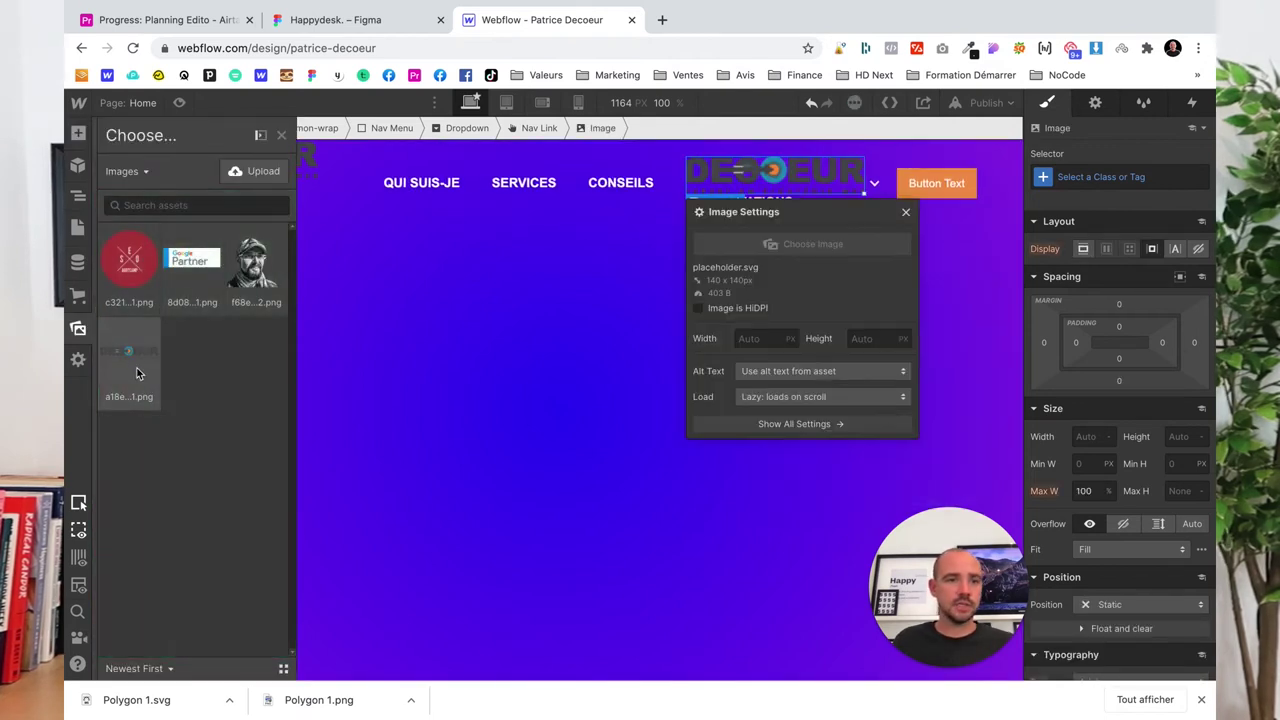
left_click_drag(178, 683, 158, 476)
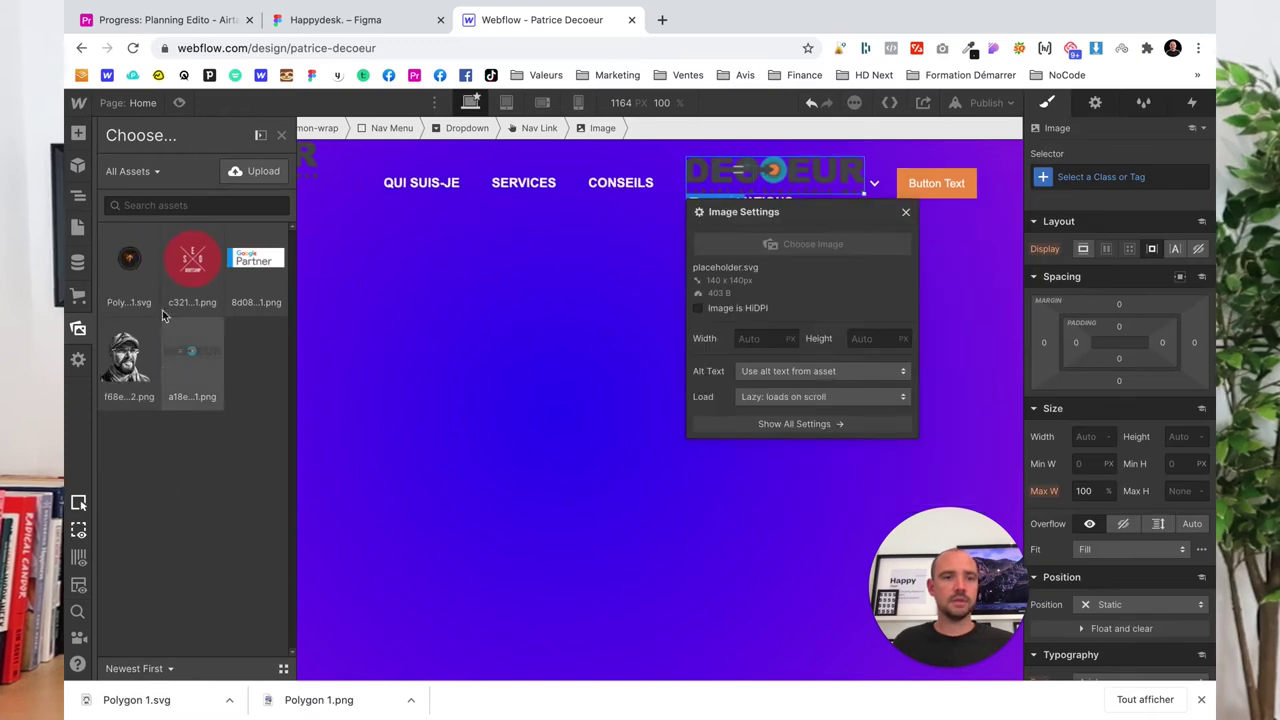
left_click(127, 284)
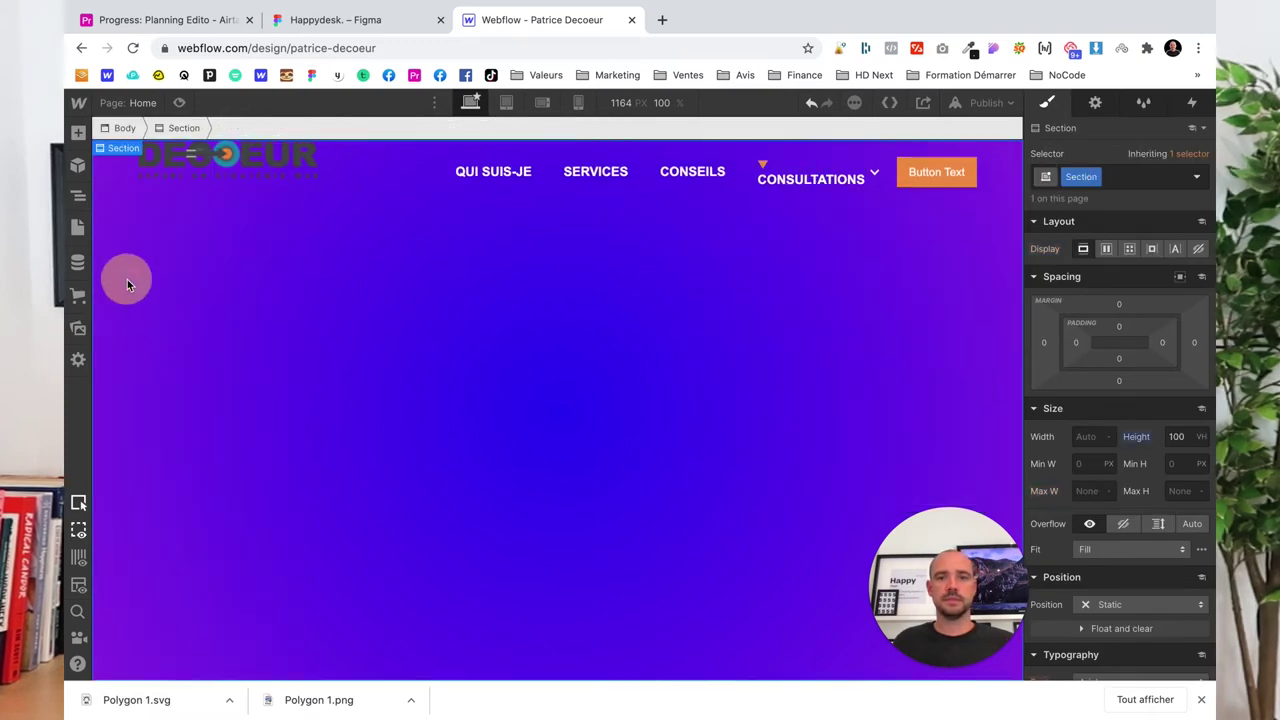
left_click(875, 174)
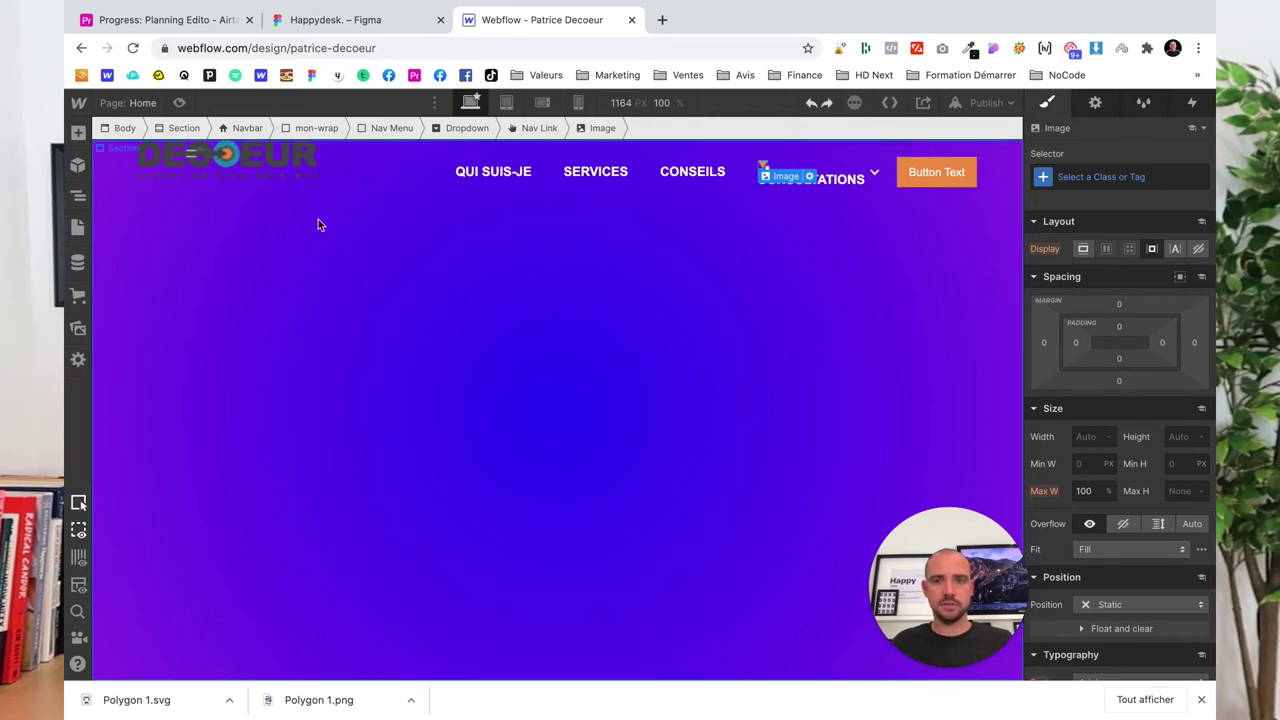
Inspect the dropdown arrow icon's styles in the Navigator, then reselect the triangle image
left_click(78, 195)
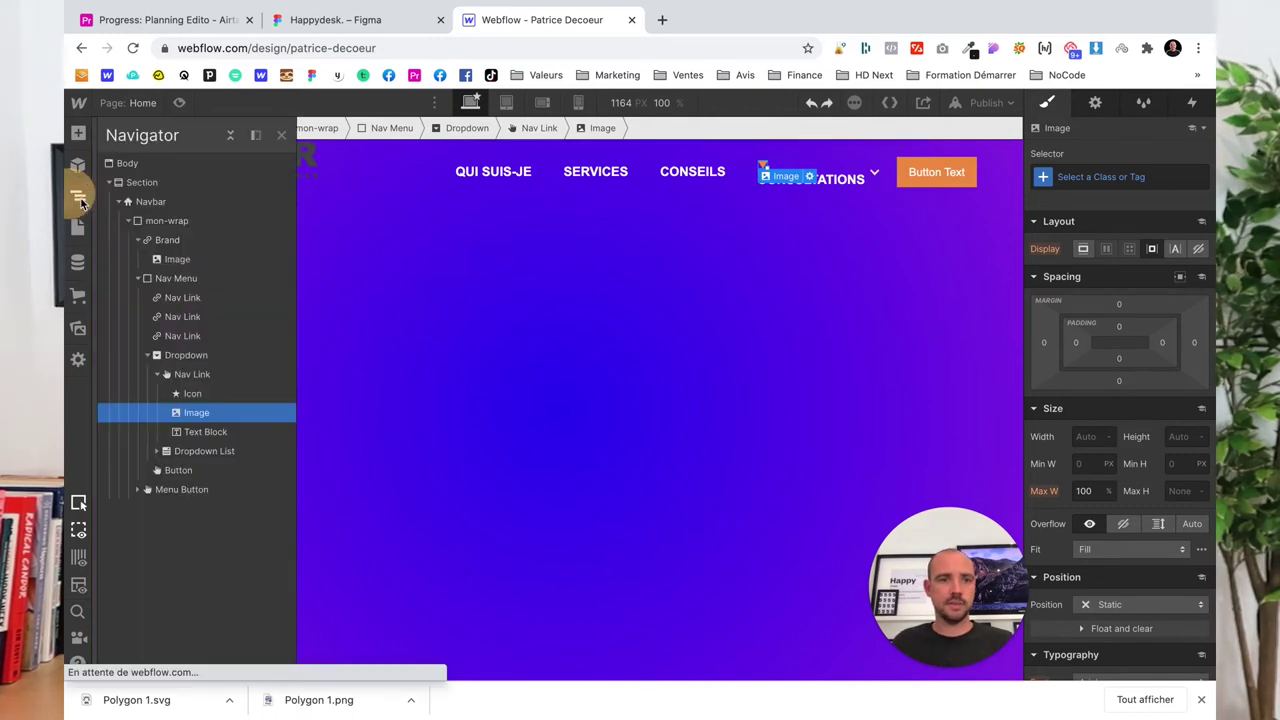
left_click(189, 395)
scroll(1149, 436, "down", 5)
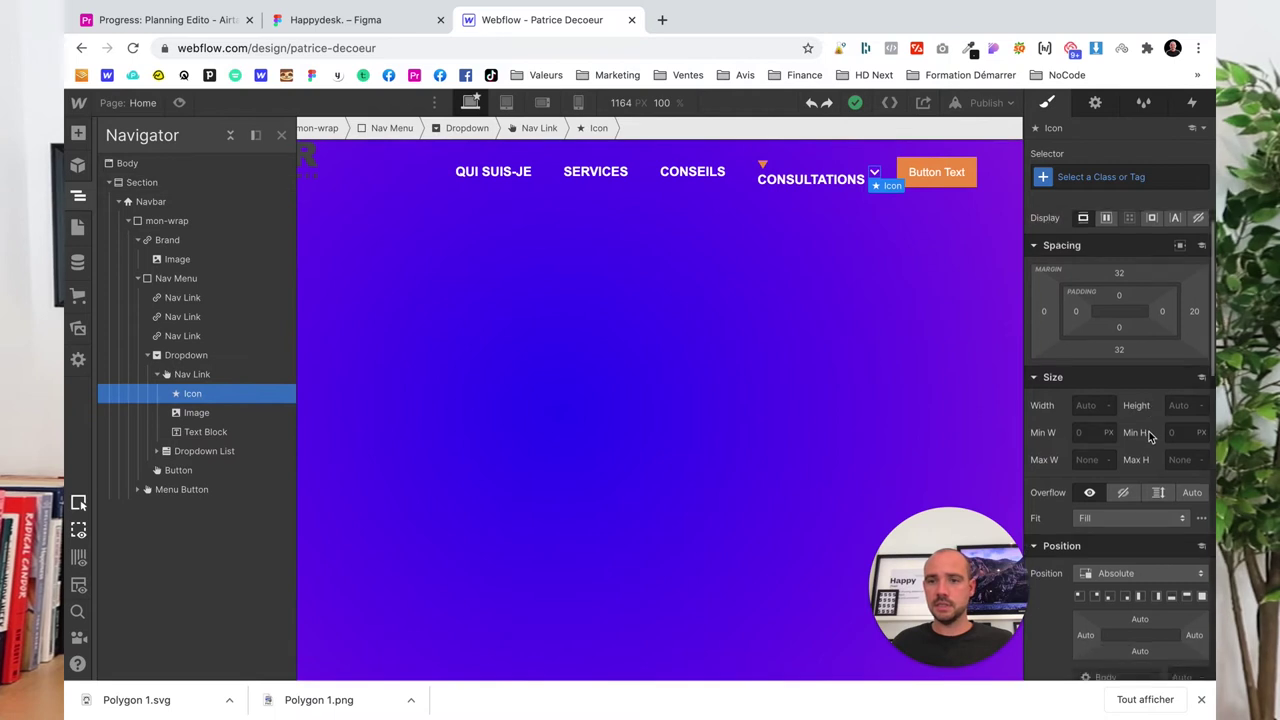
scroll(1145, 440, "down", 3)
scroll(1140, 442, "down", 3)
scroll(1138, 444, "down", 3)
scroll(1136, 445, "down", 3)
scroll(1134, 443, "up", 3)
scroll(1138, 443, "up", 2)
scroll(1138, 443, "up", 2)
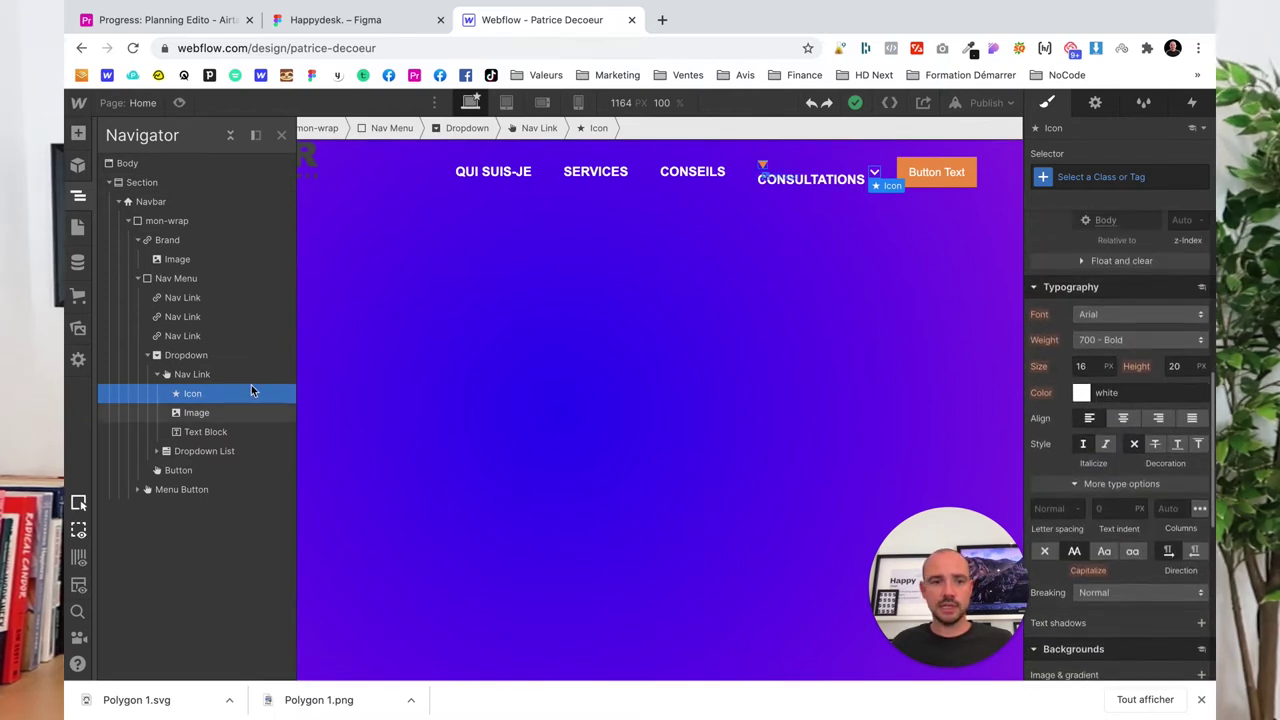
left_click(877, 180)
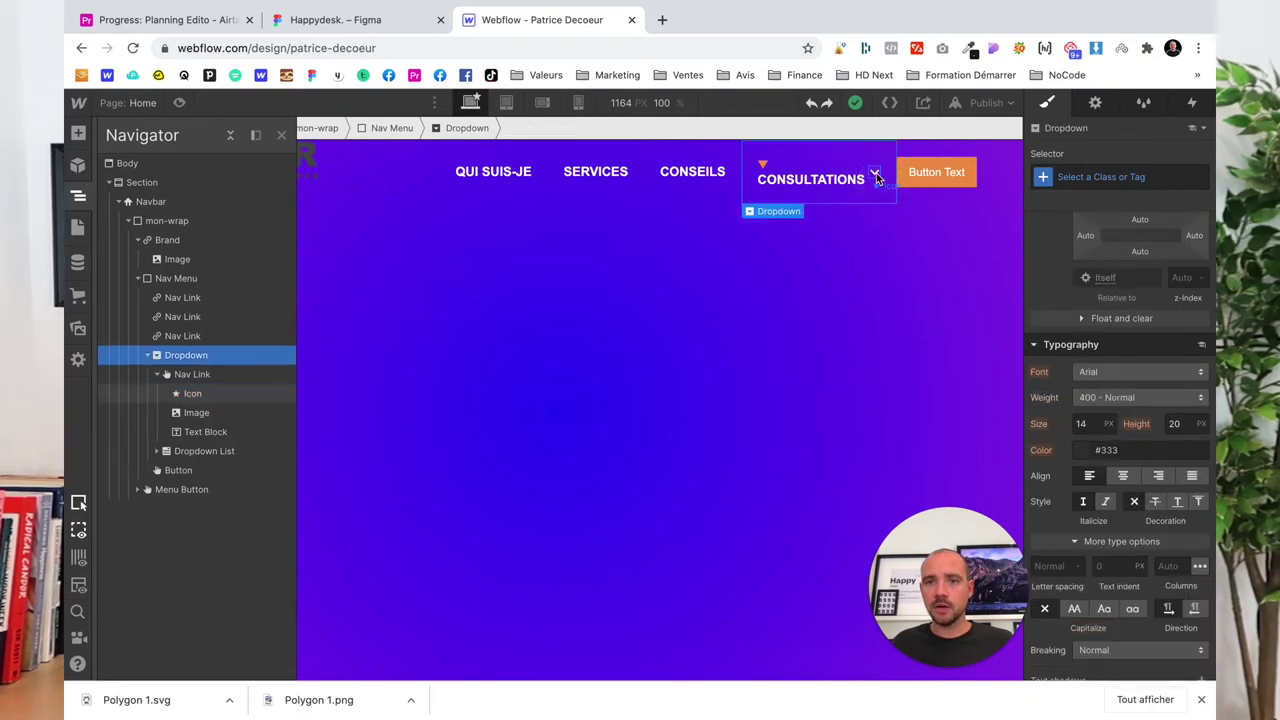
left_click(877, 177)
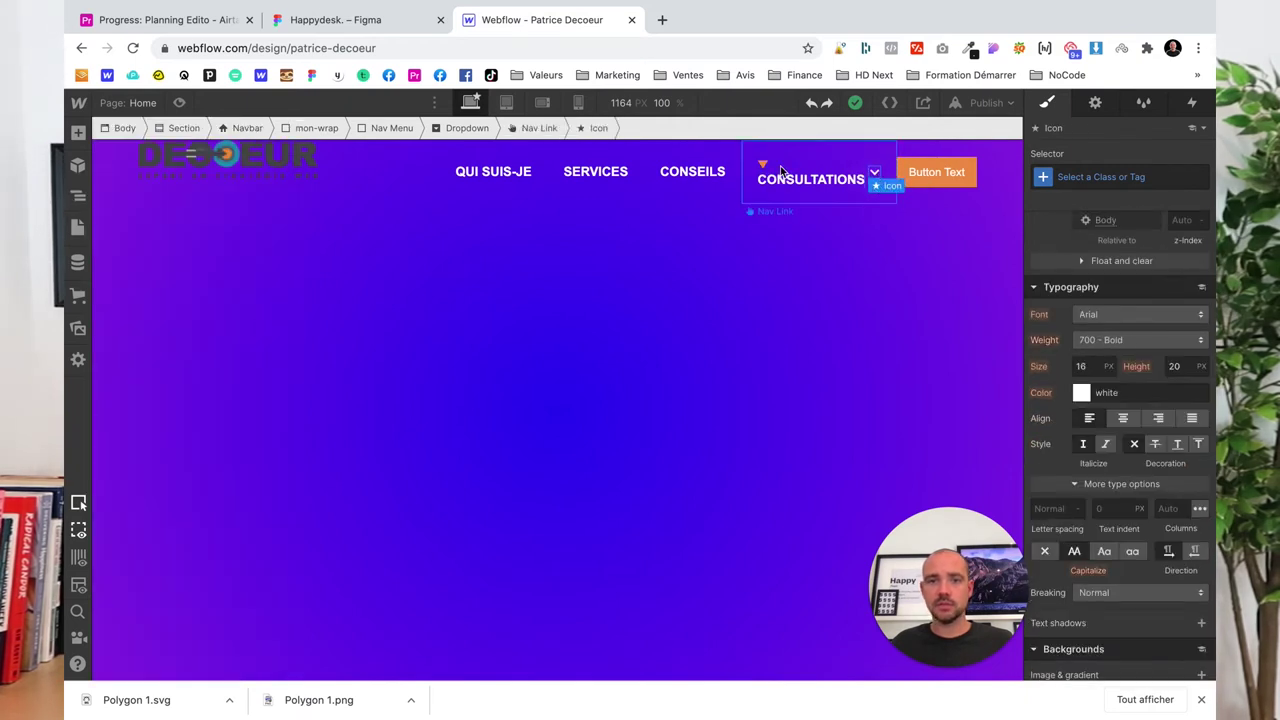
left_click(875, 177)
Set the CONSULTATIONS Nav Link to Flex display with vertically centred alignment
left_click(872, 177)
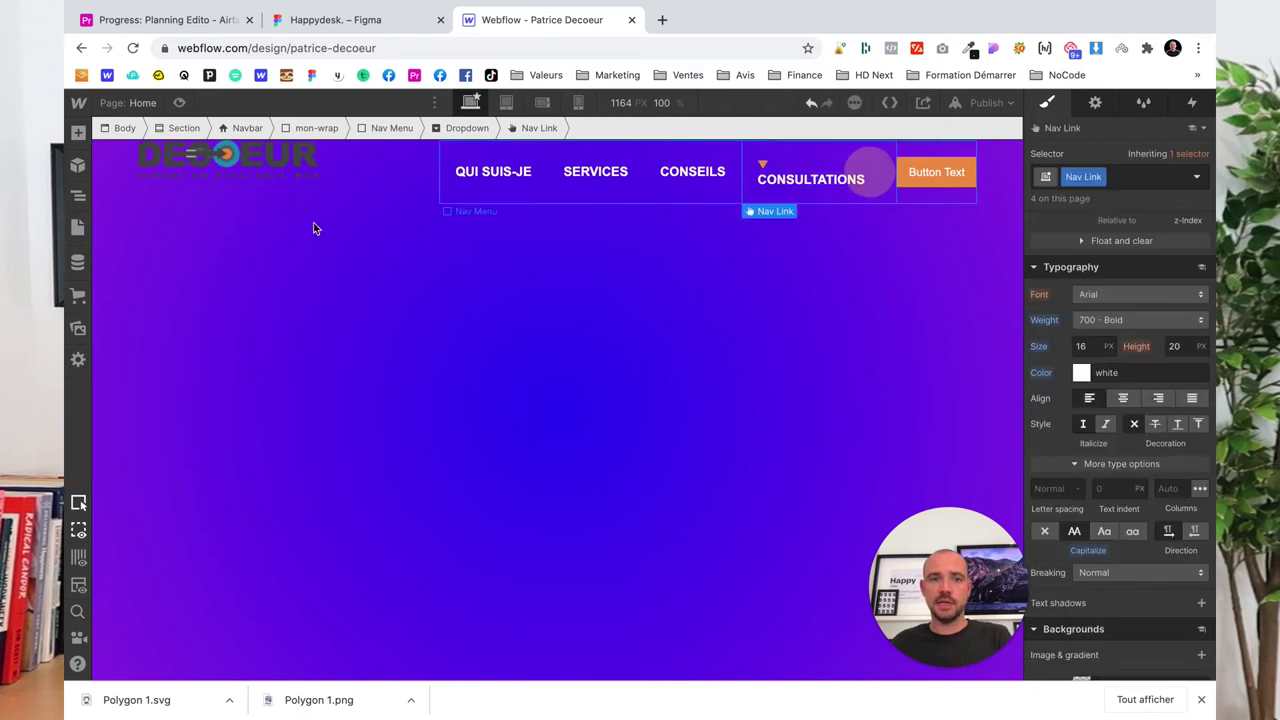
left_click(78, 196)
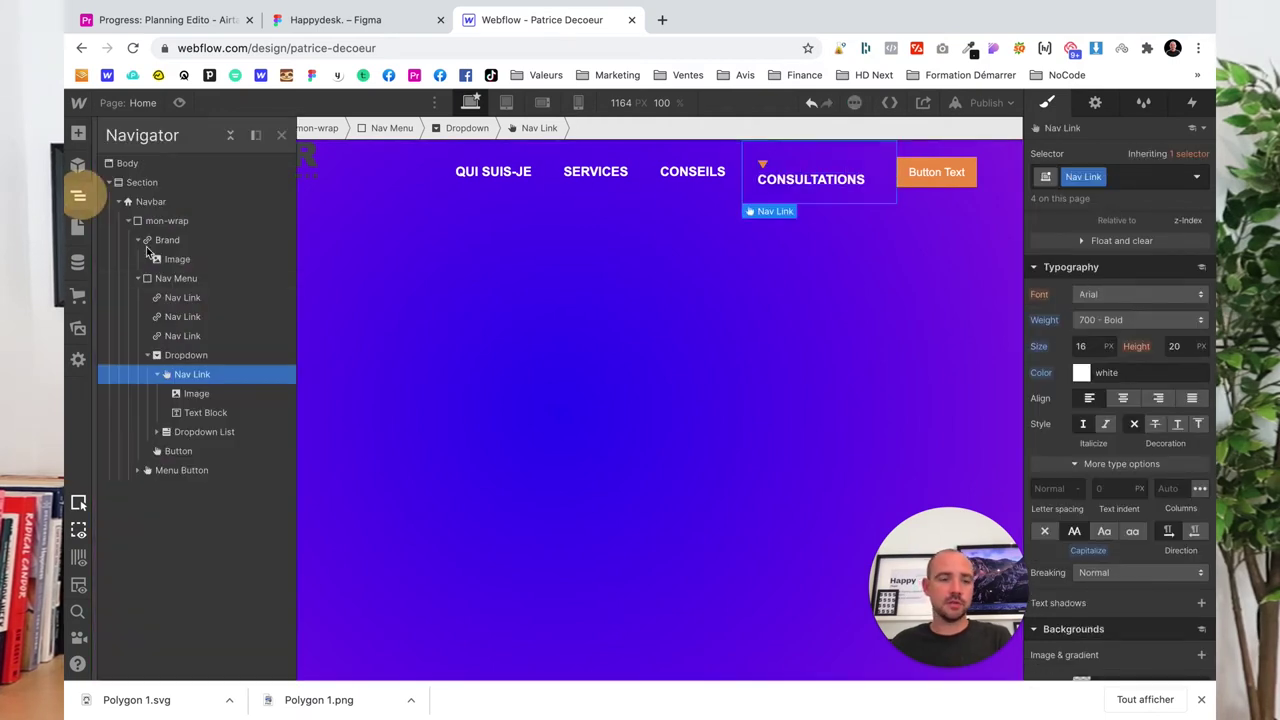
left_click(175, 358)
left_click(184, 377)
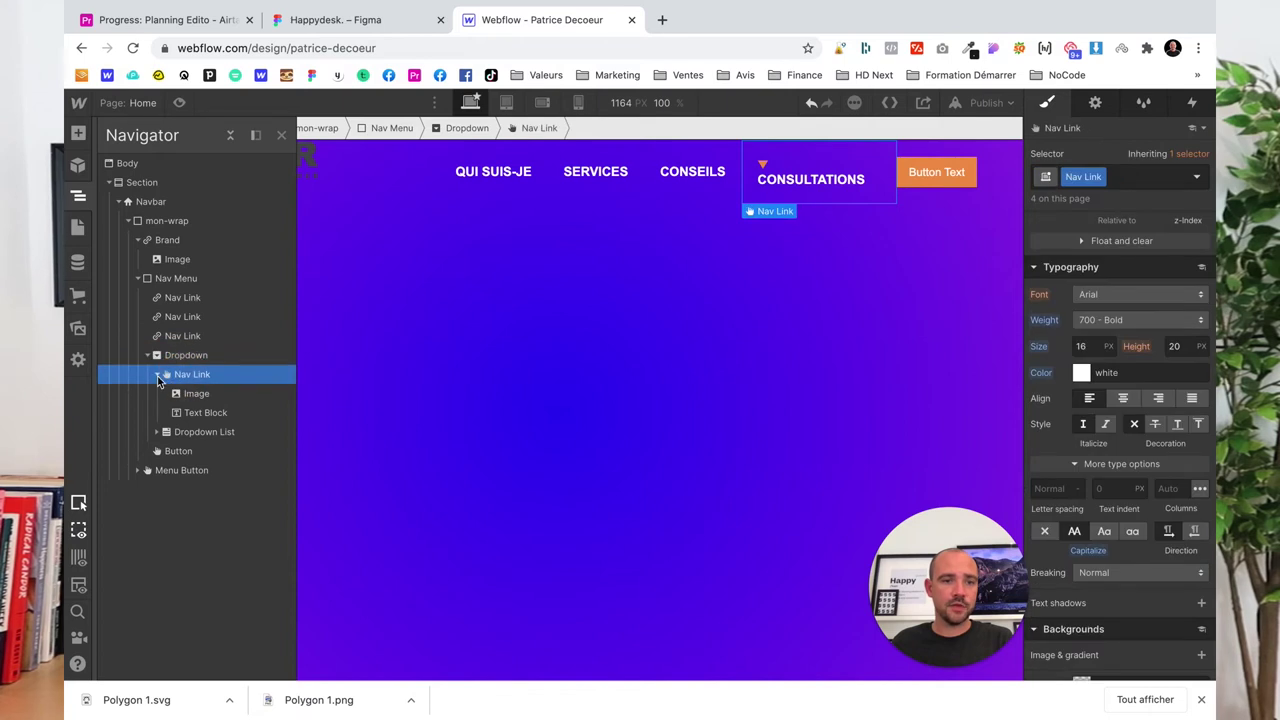
scroll(1163, 433, "up", 10)
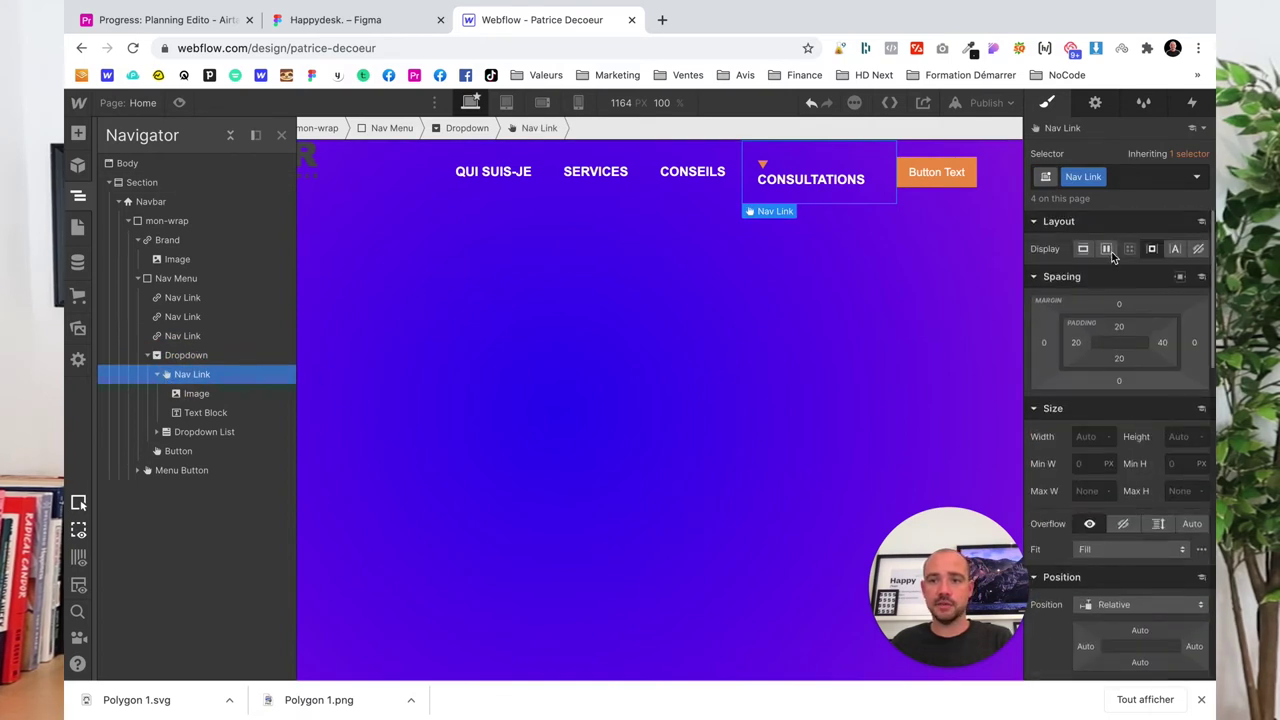
left_click(1108, 249)
left_click(1112, 329)
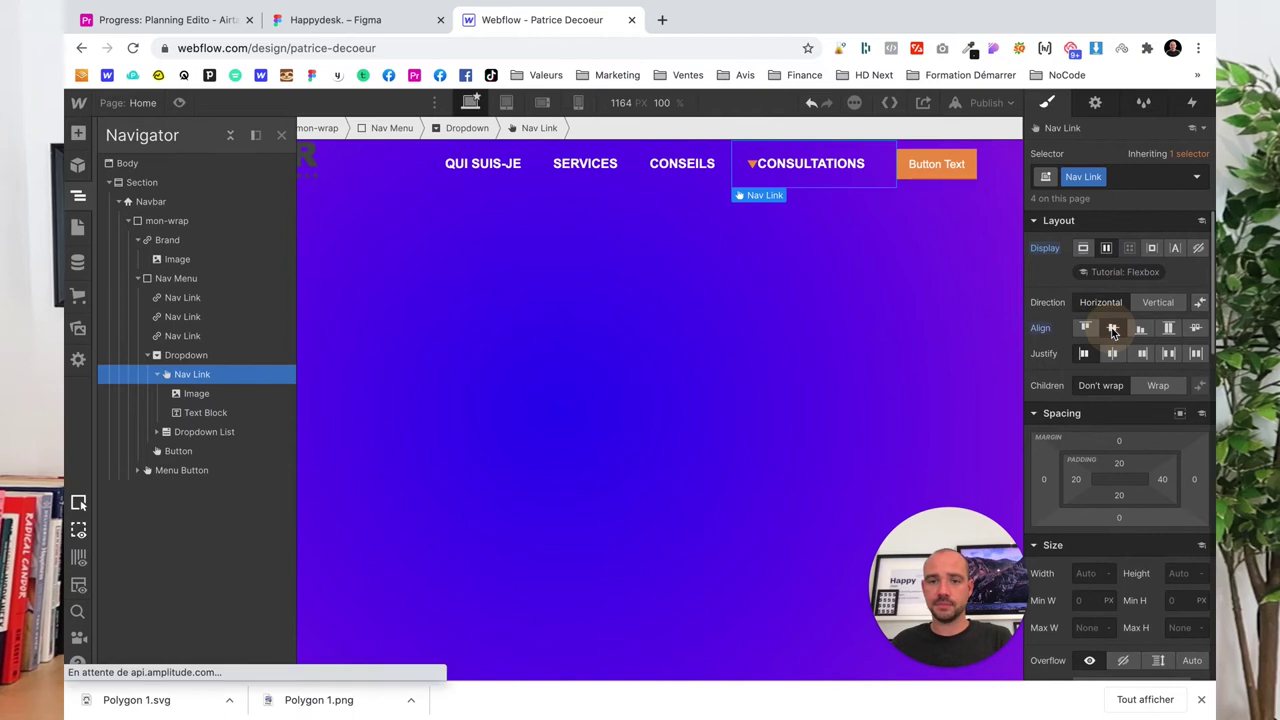
Move the triangle image after the CONSULTATIONS text and give it 10 px left padding
left_click(188, 399)
left_click_drag(185, 412, 187, 420)
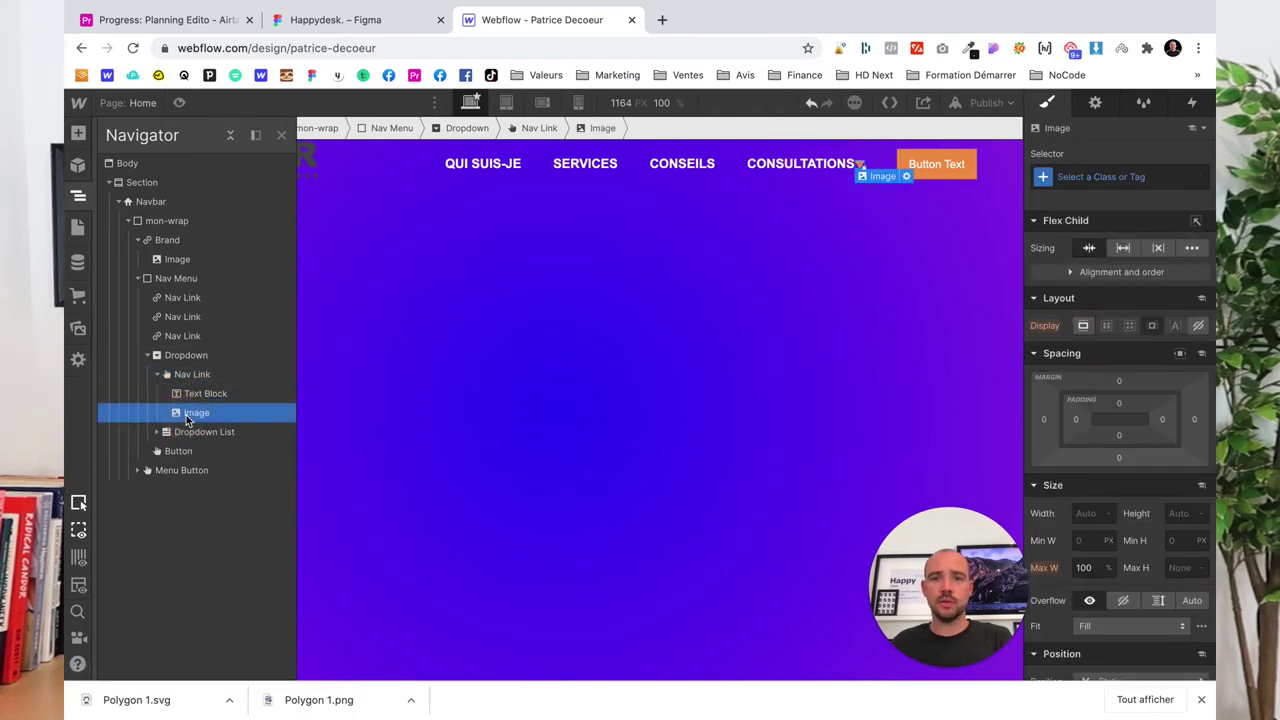
left_click(1076, 419)
type("10")
key("Return")
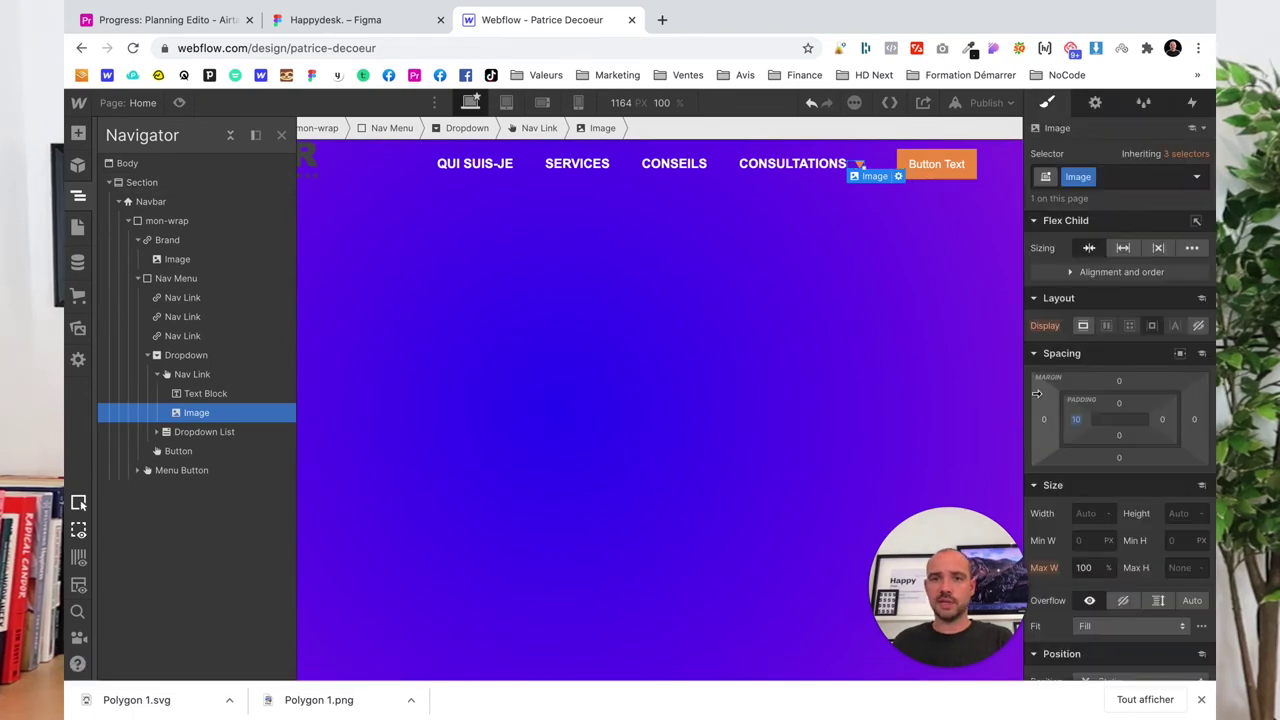
Open the CONSULTATIONS dropdown on the page to check its Link 1 entry, then close it
left_click(875, 251)
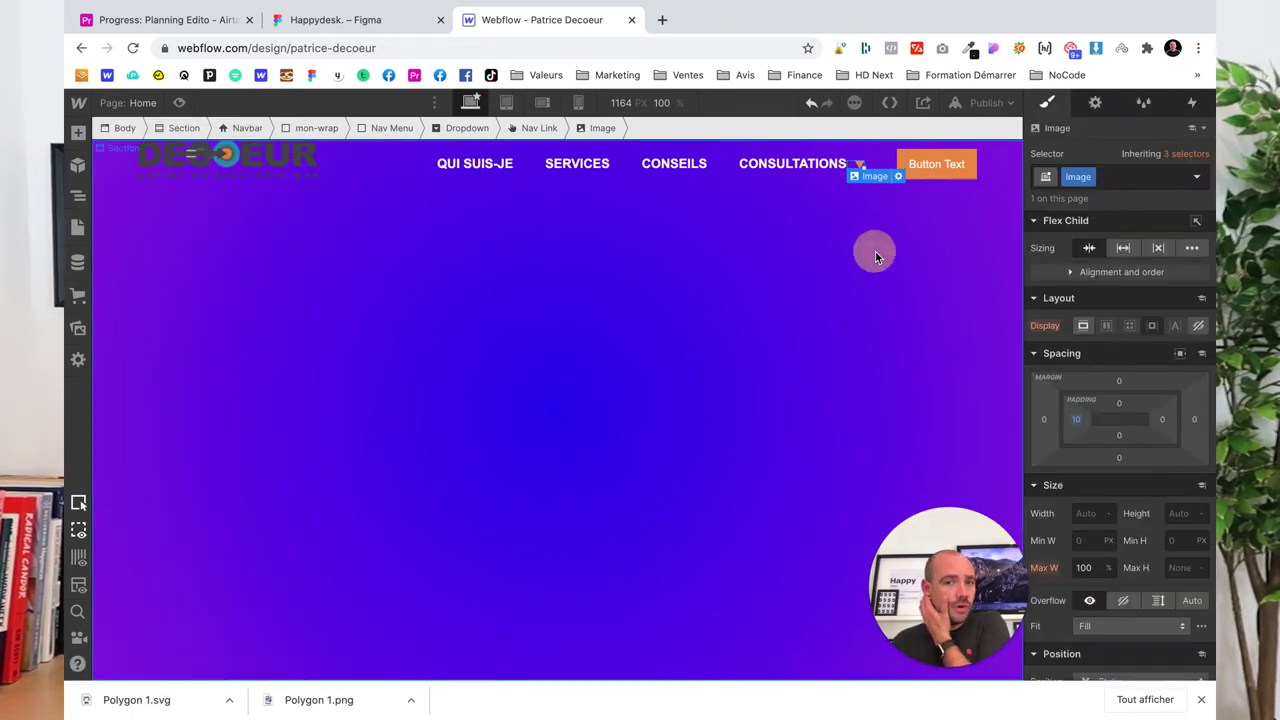
left_click(771, 166)
left_click(811, 181)
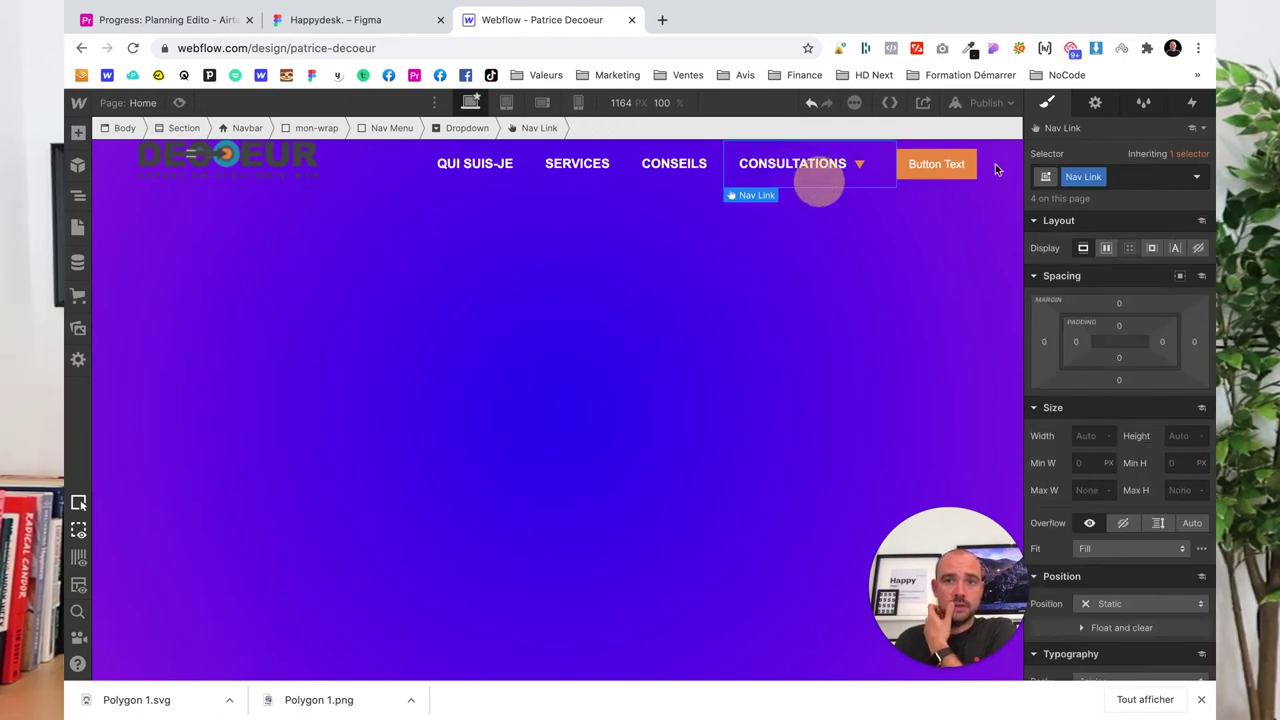
left_click(1095, 102)
left_click(1080, 237)
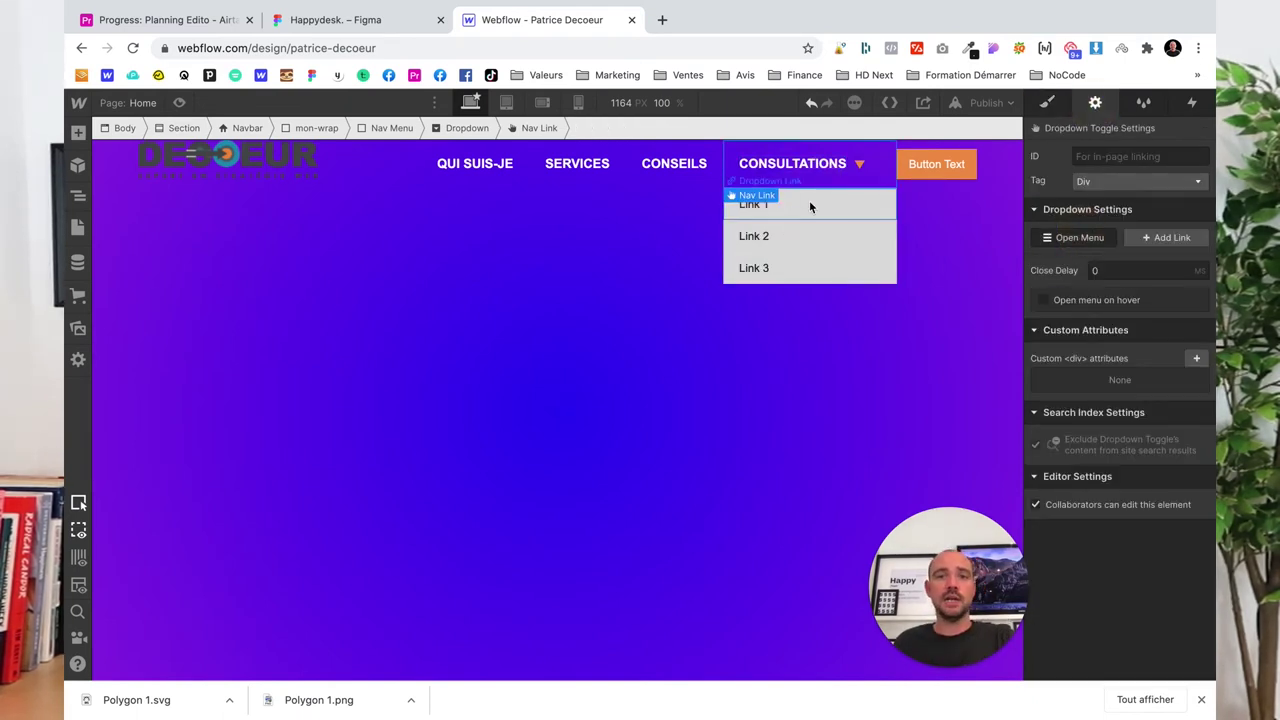
left_click(810, 206)
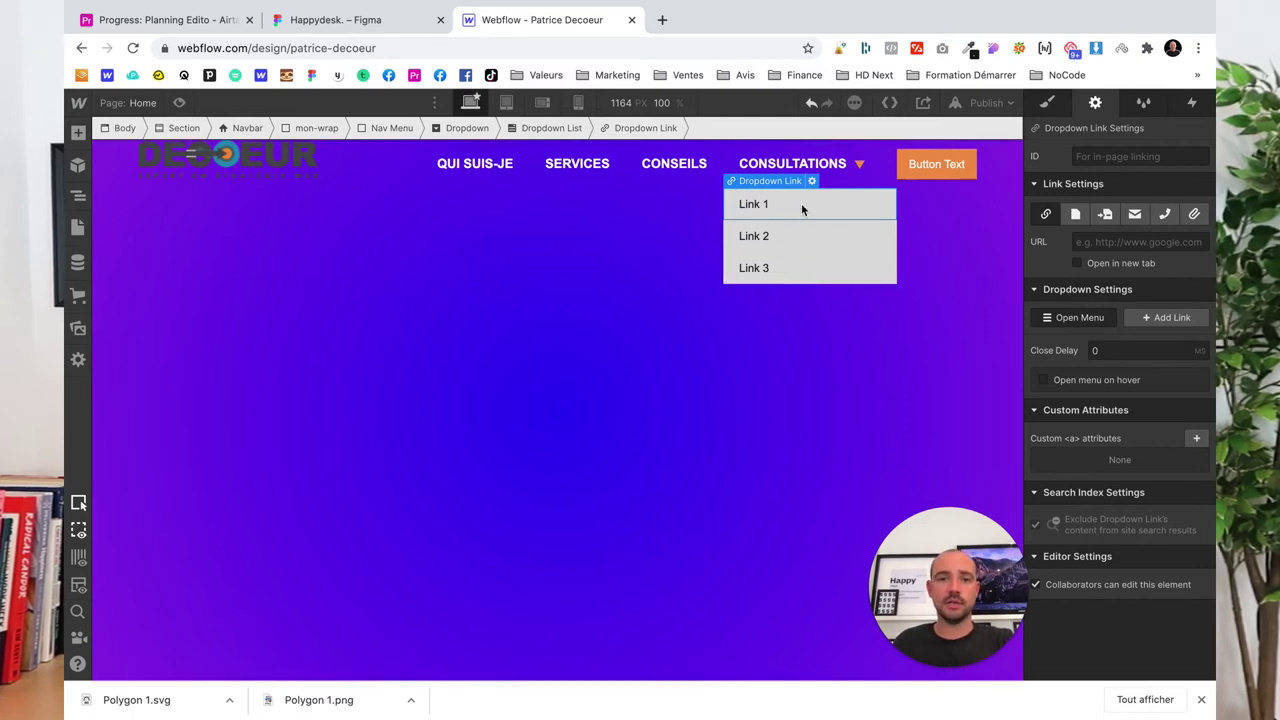
left_click(1040, 106)
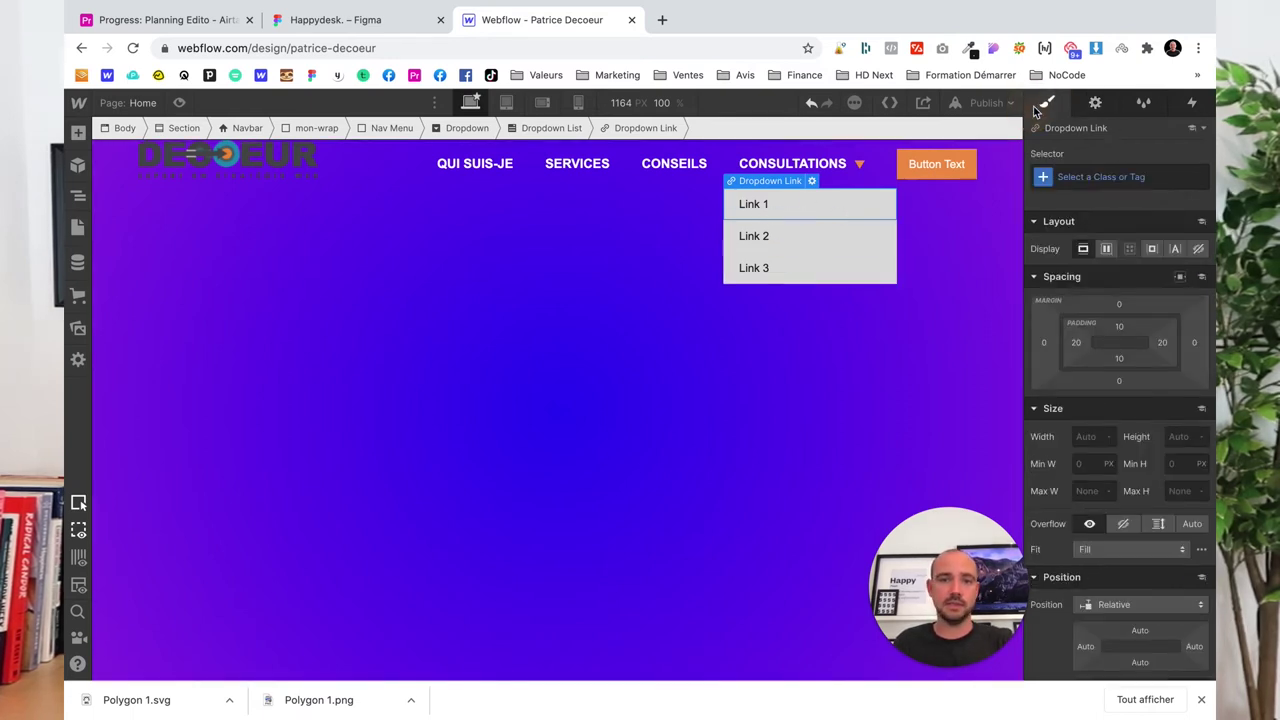
left_click(545, 272)
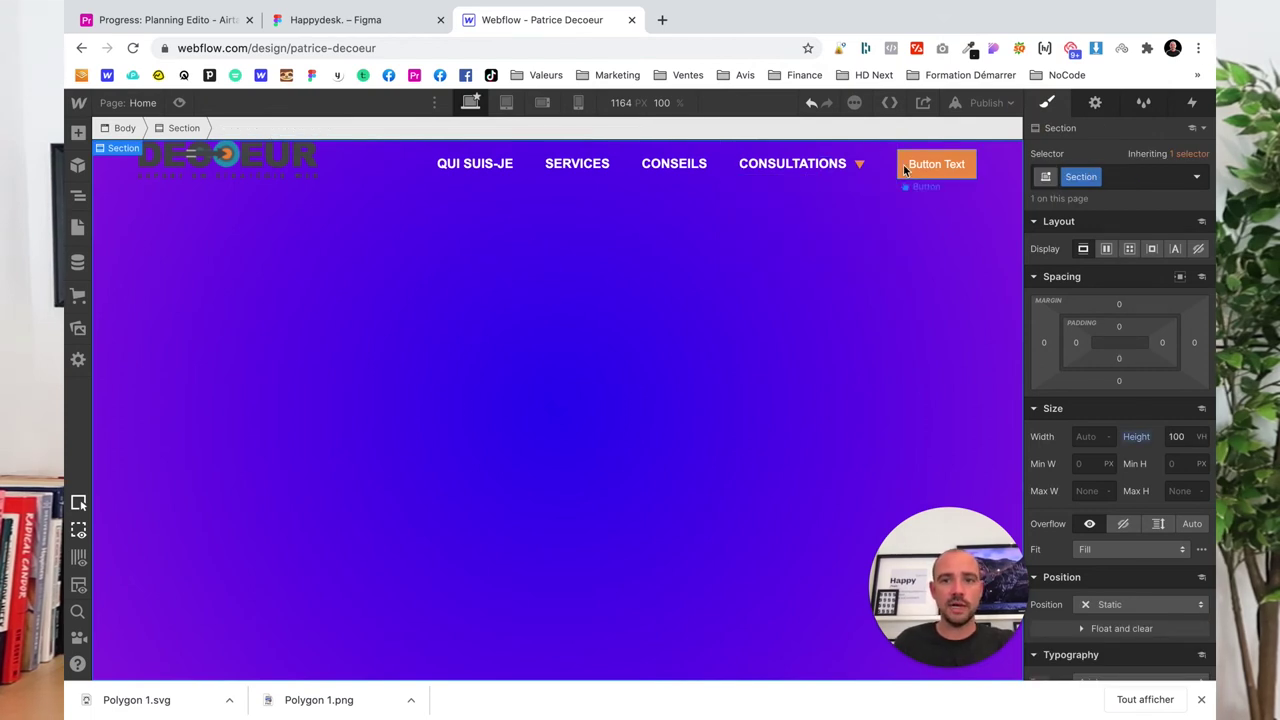
Check the 222×77 CONSULTATION GRATUITE button specs in the Figma design
left_click(358, 27)
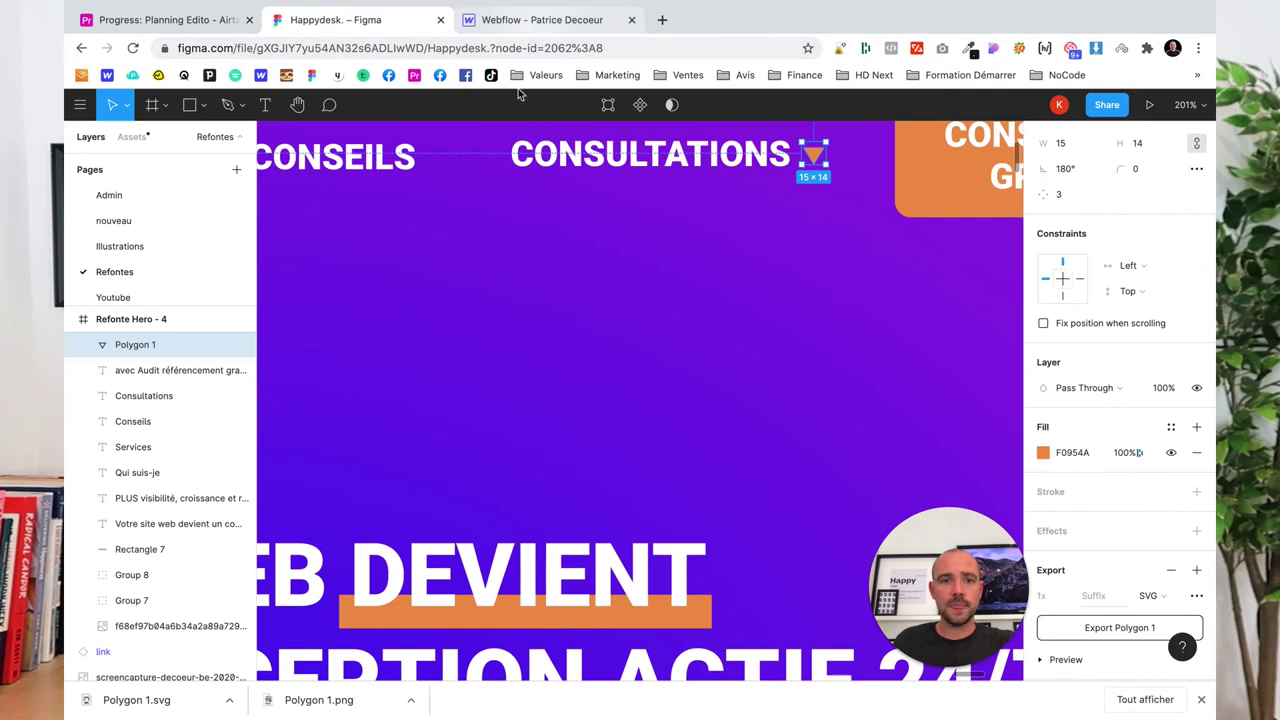
scroll(592, 289, "down", 5, "ctrl")
left_click(795, 233)
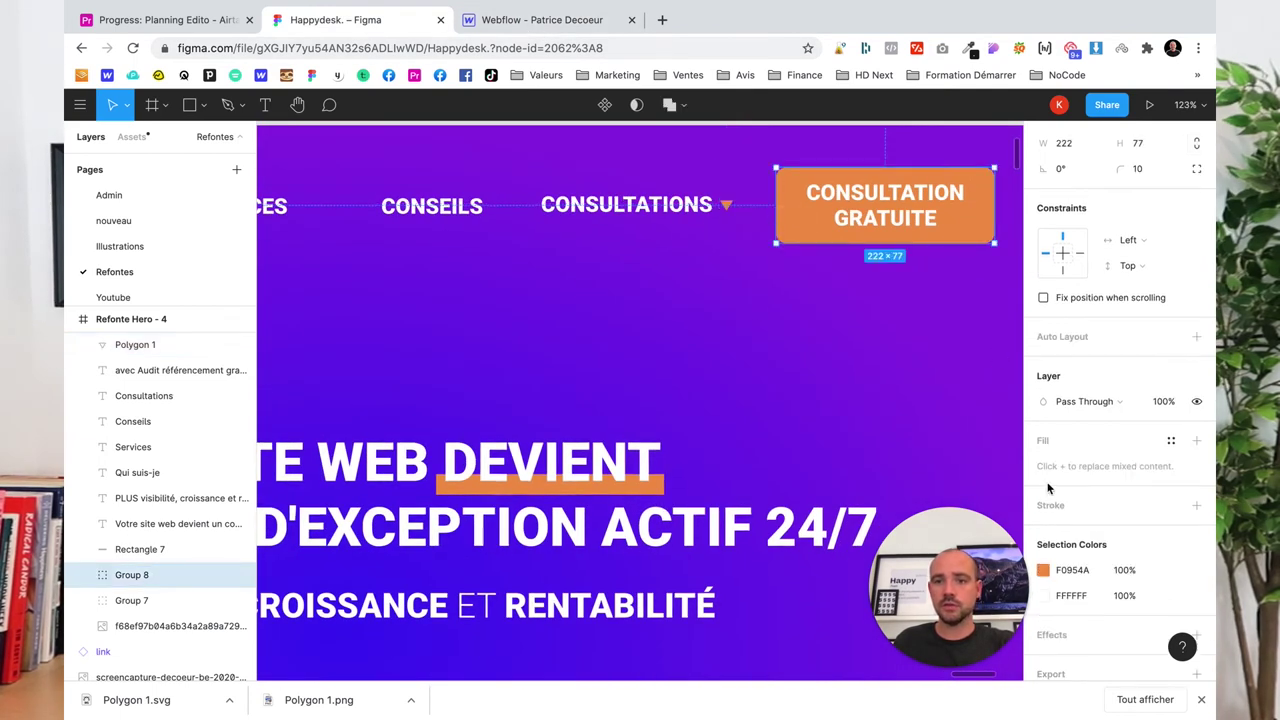
scroll(1090, 505, "up", 2)
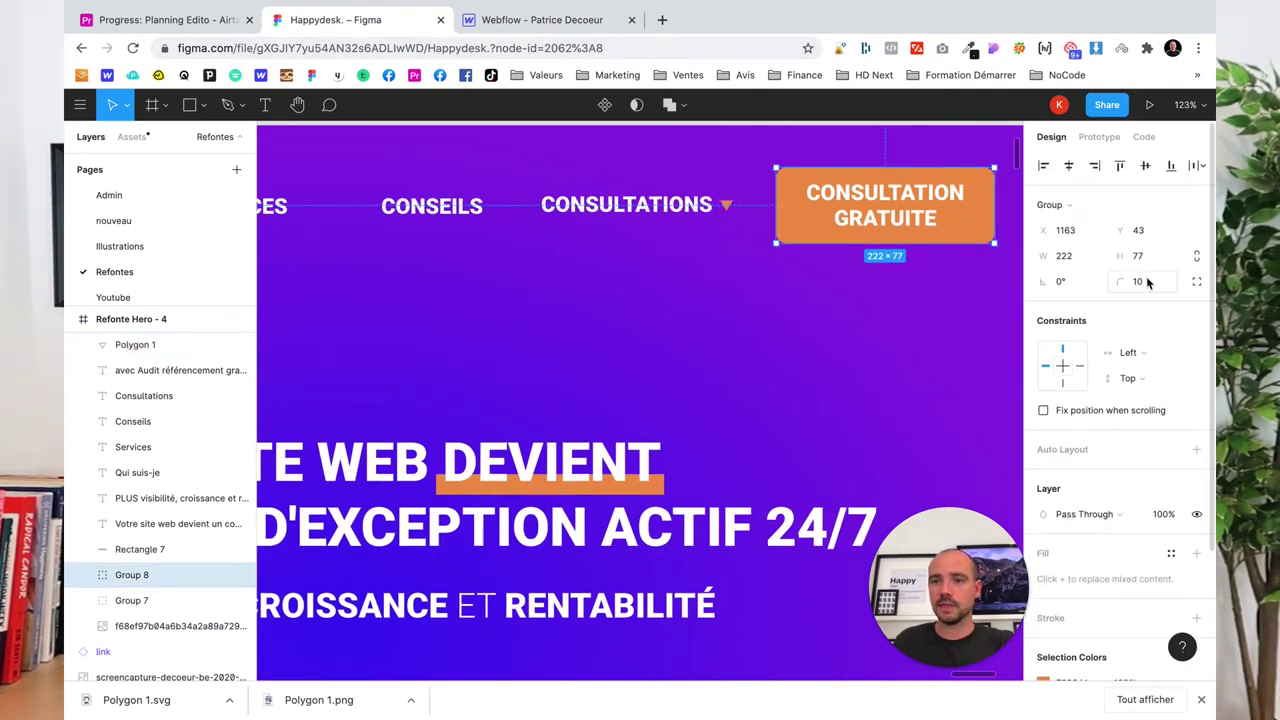
left_click(540, 20)
Give the orange nav button a 10 px corner radius
left_click(937, 165)
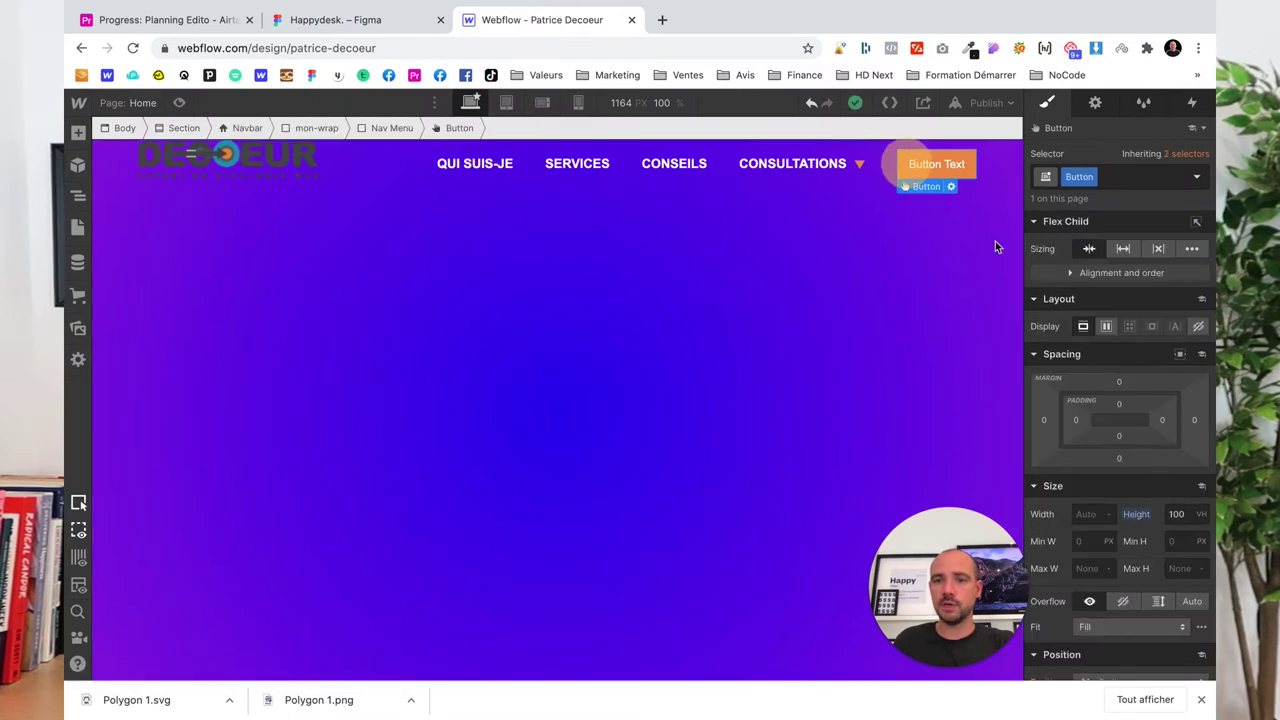
scroll(1157, 495, "down", 5)
scroll(1143, 495, "down", 5)
scroll(1160, 510, "down", 2)
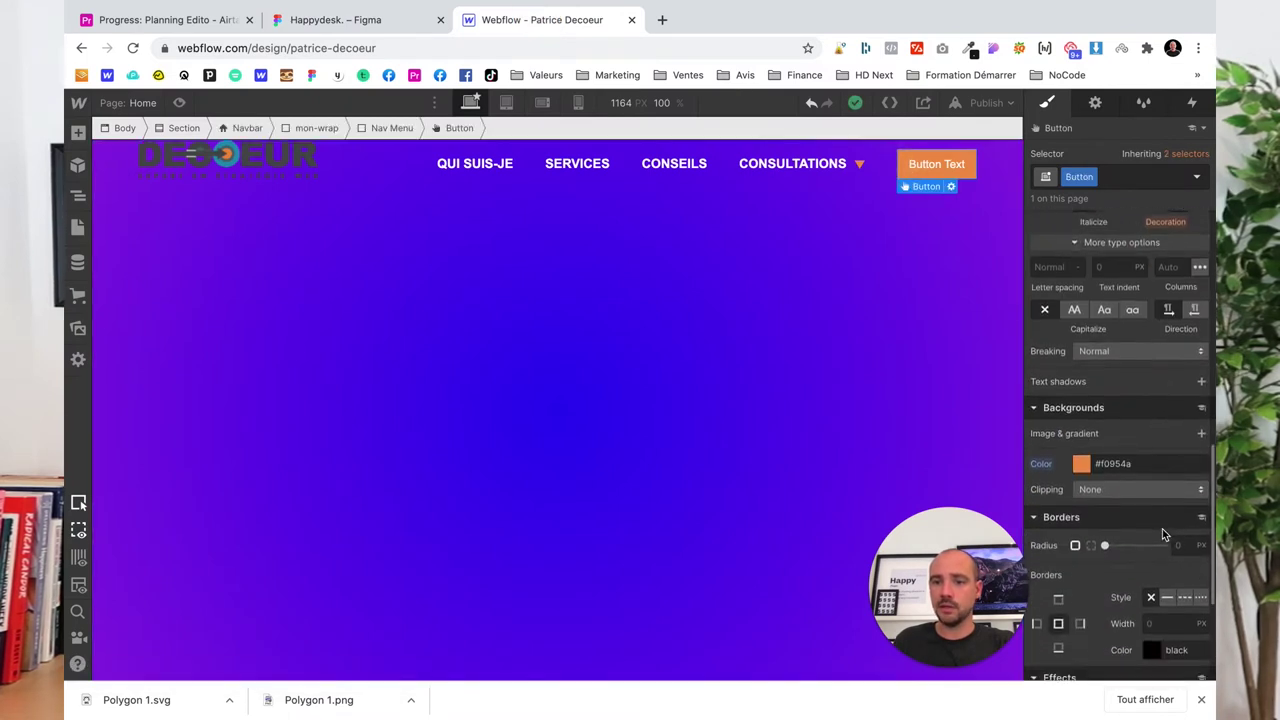
scroll(1163, 535, "down", 2)
left_click(1180, 459)
type("10")
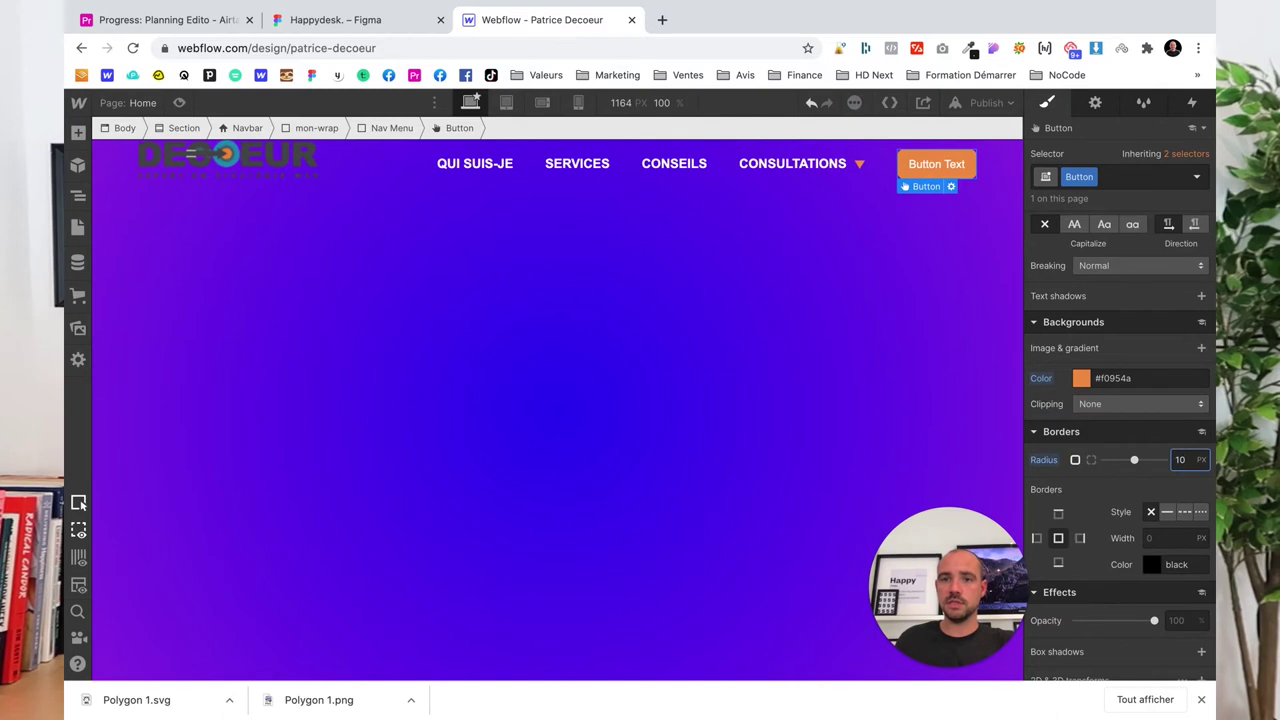
Copy CONSULTATION GRATUITE from Figma and paste it as the nav button's label
double_click(883, 208)
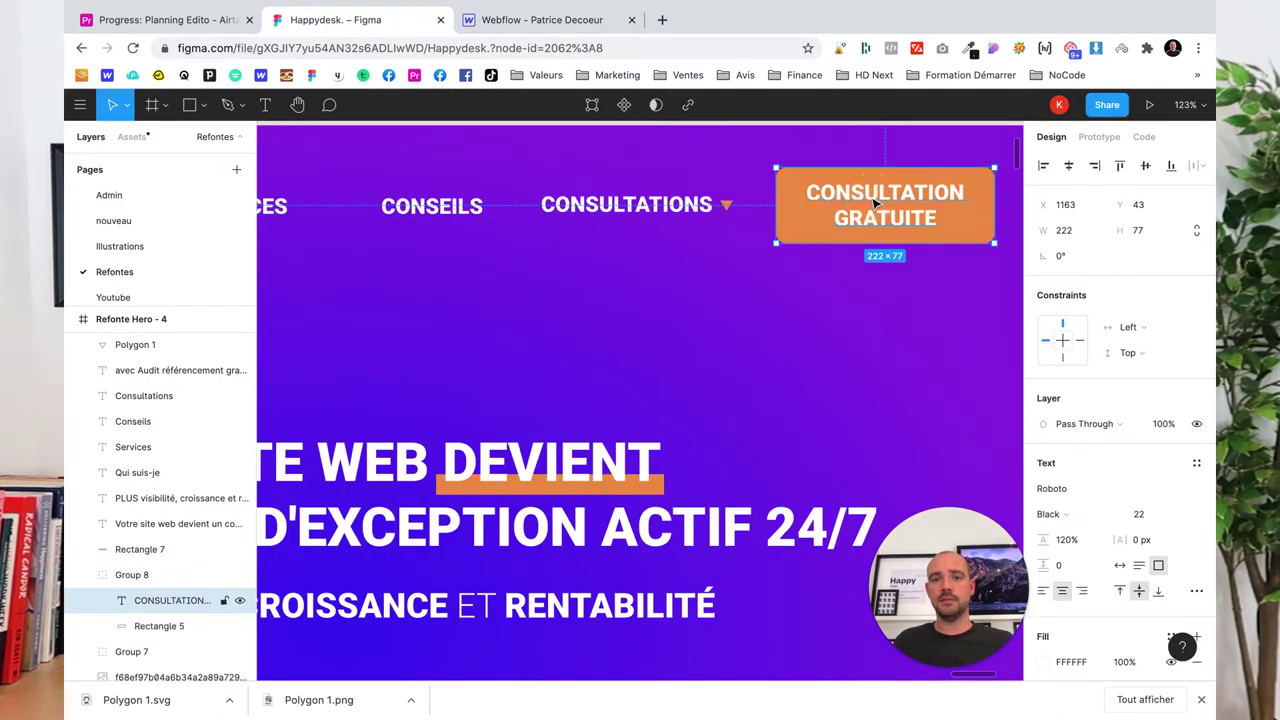
double_click(870, 195)
key("ctrl+c")
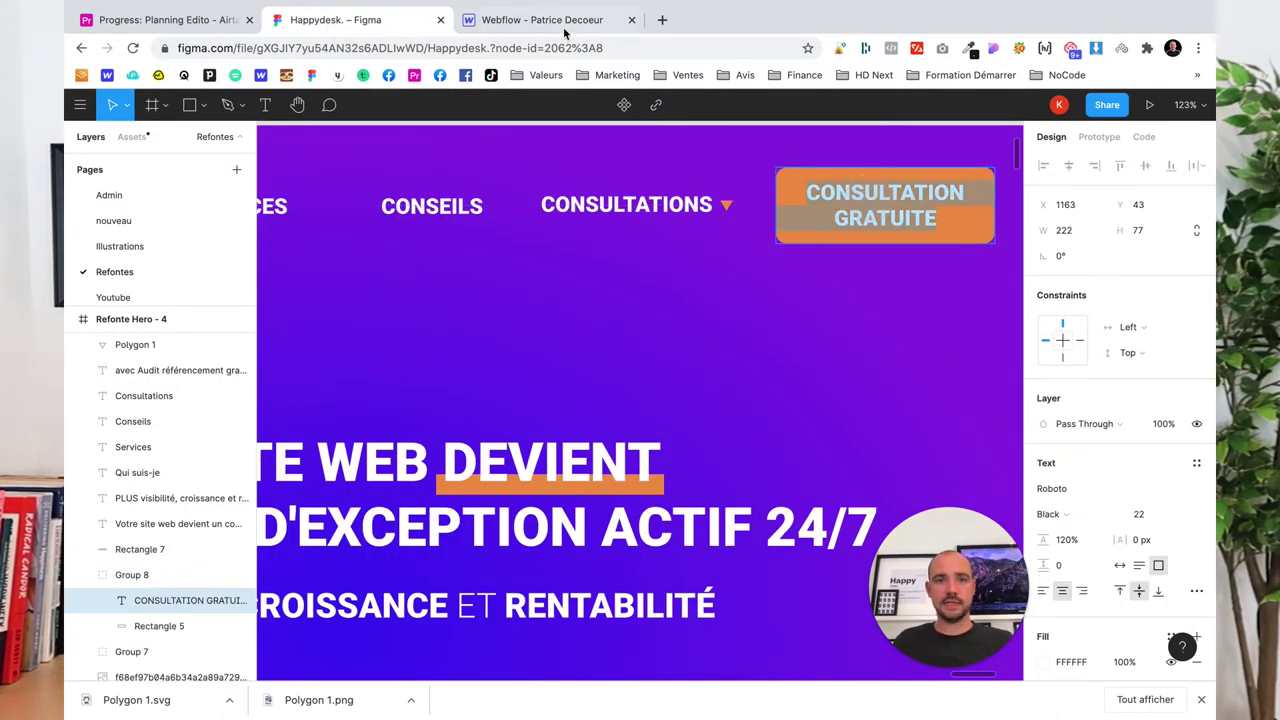
left_click(555, 20)
double_click(945, 165)
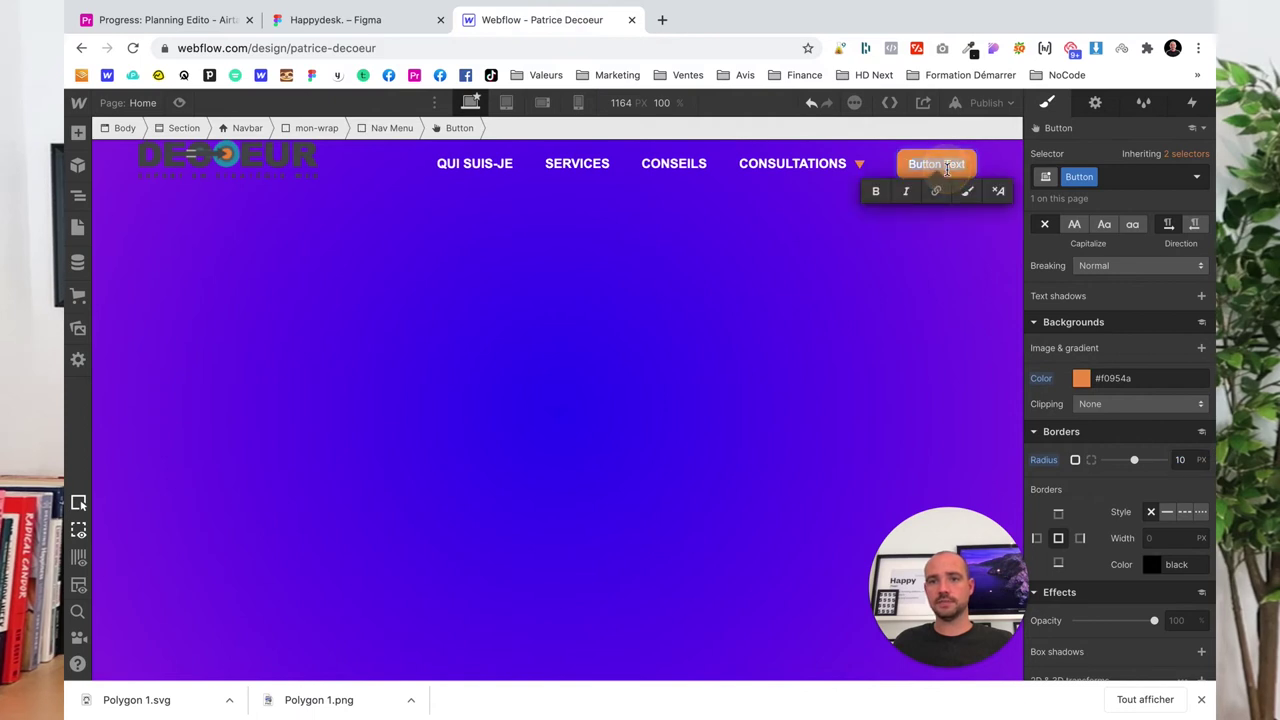
key("ctrl+v")
left_click(907, 163)
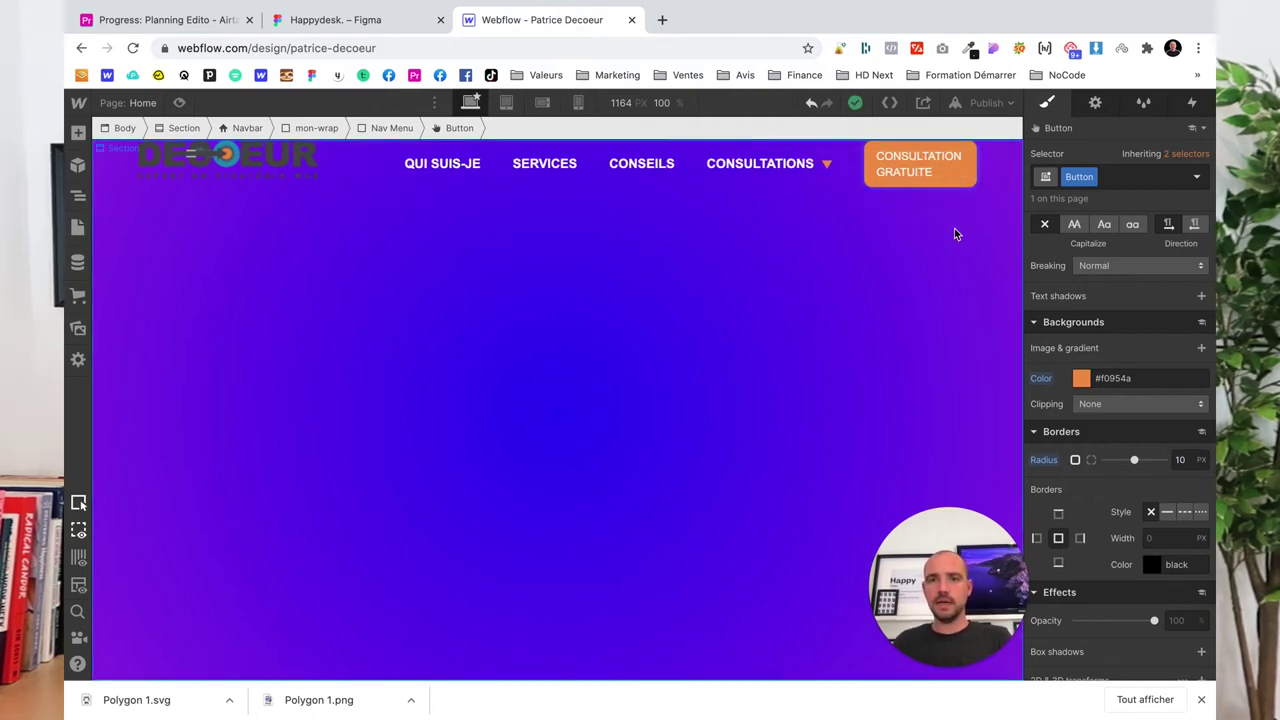
Set the nav button's text weight to 700 Bold
left_click(954, 228)
scroll(1095, 443, "down", 2)
scroll(1095, 420, "up", 5)
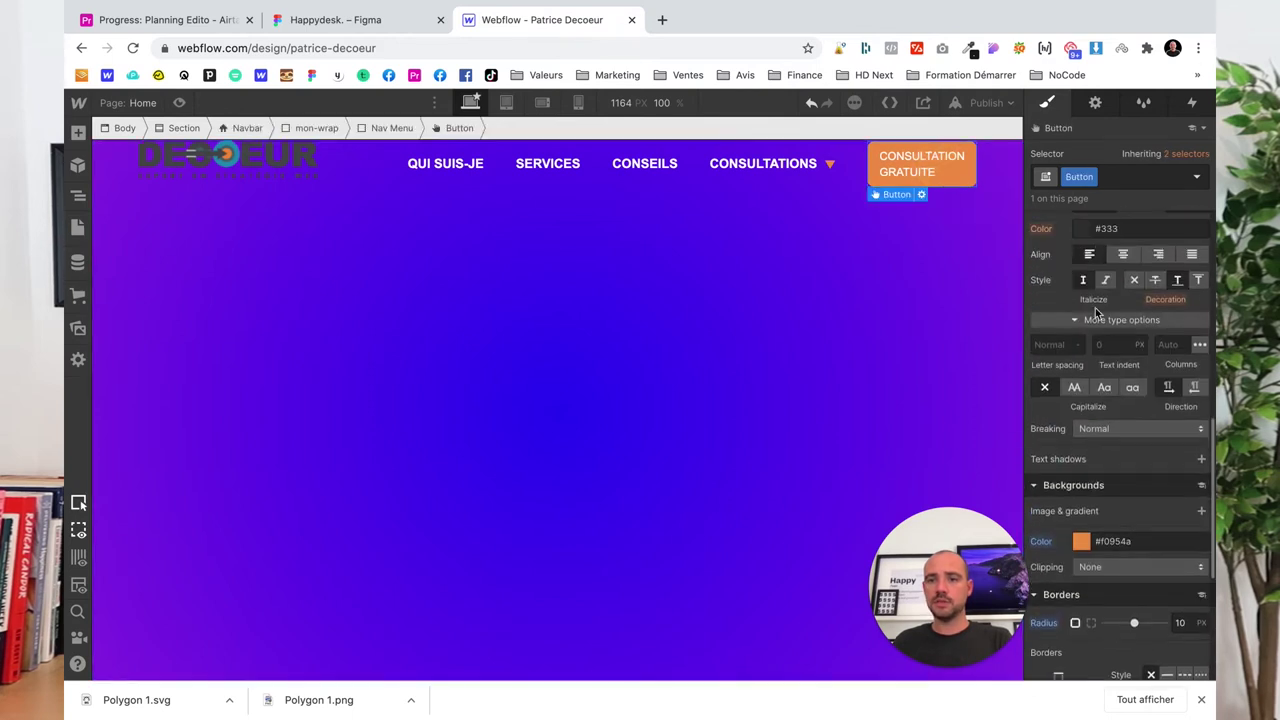
scroll(1077, 414, "up", 3)
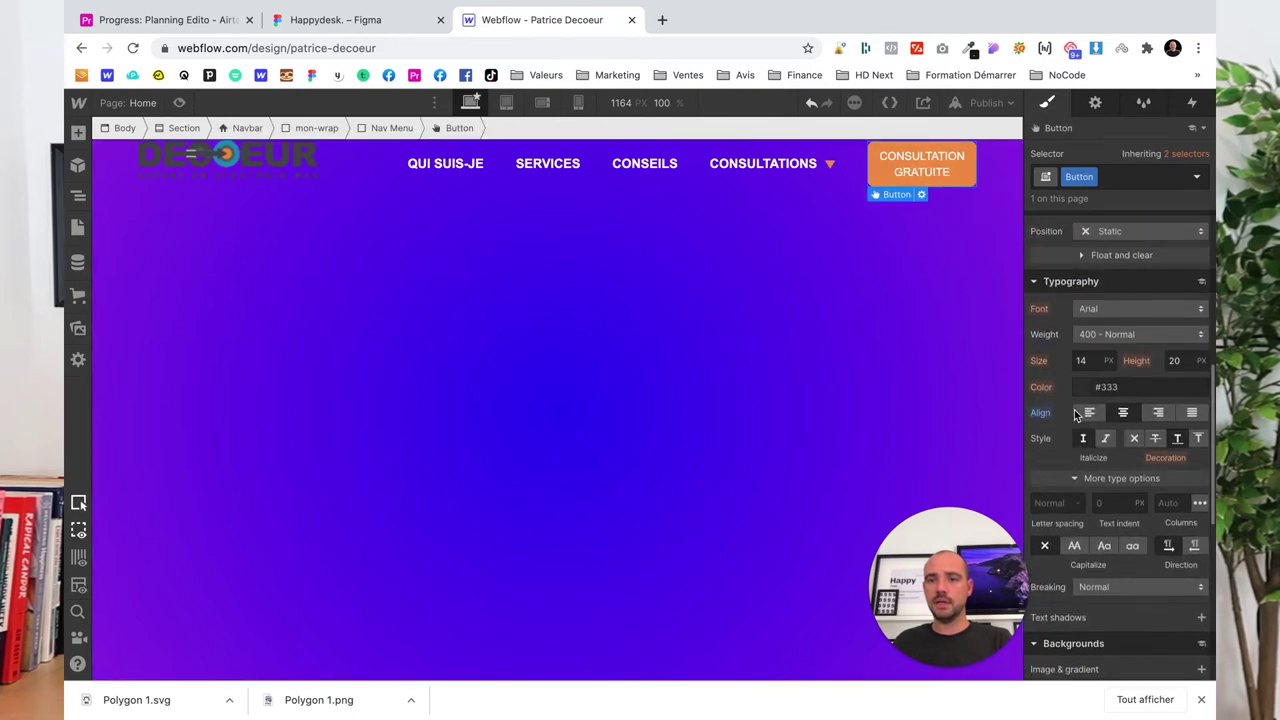
left_click(1098, 334)
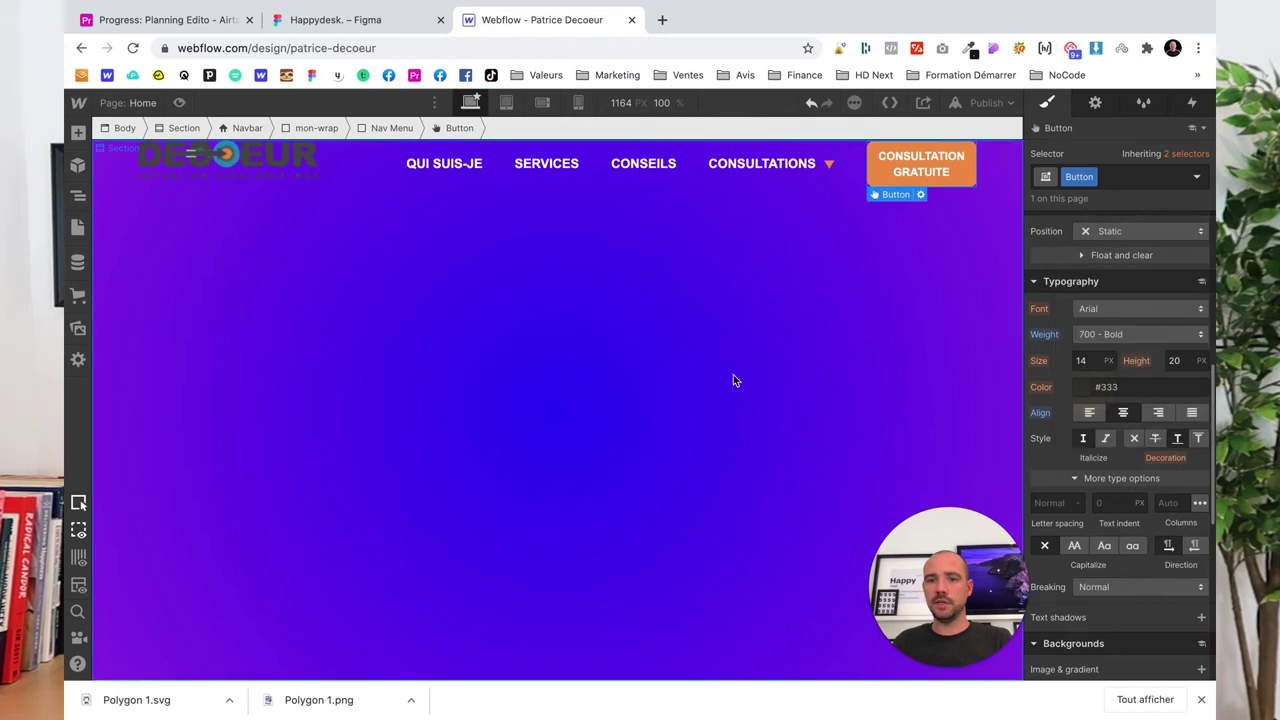
left_click(660, 371)
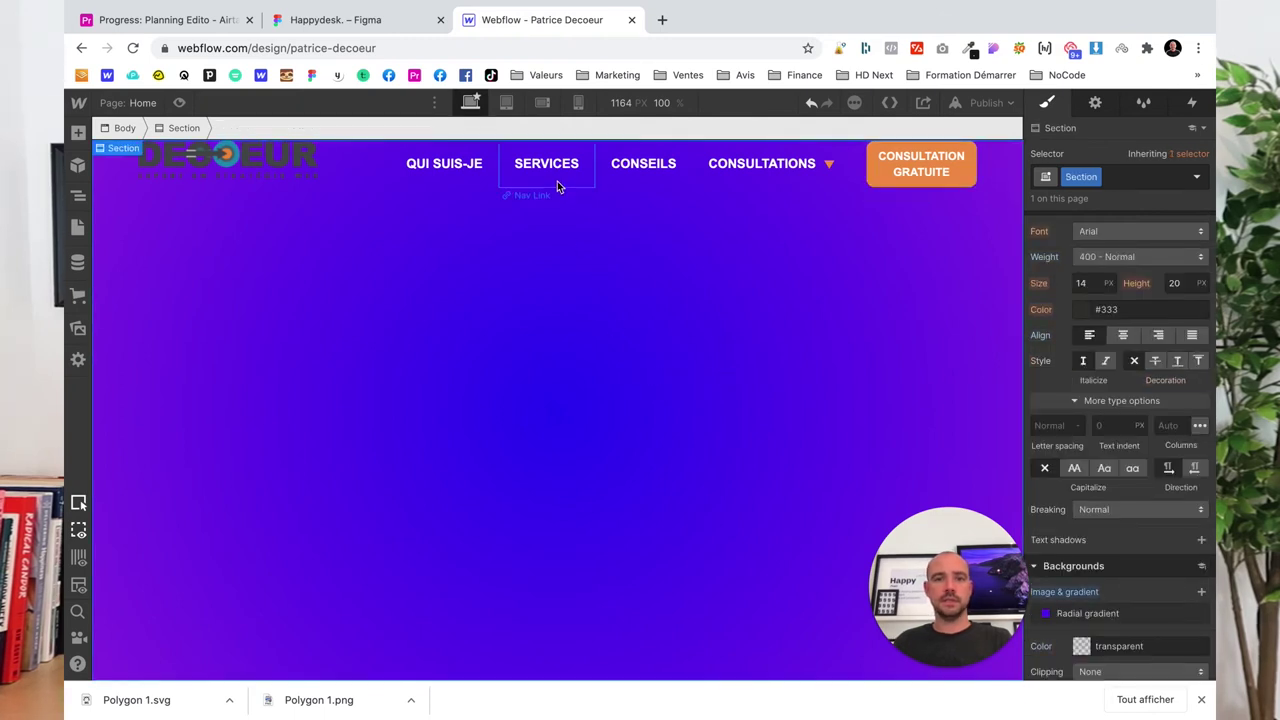
Give the mon-wrap navbar wrapper 10 px top and bottom padding
left_click(110, 180)
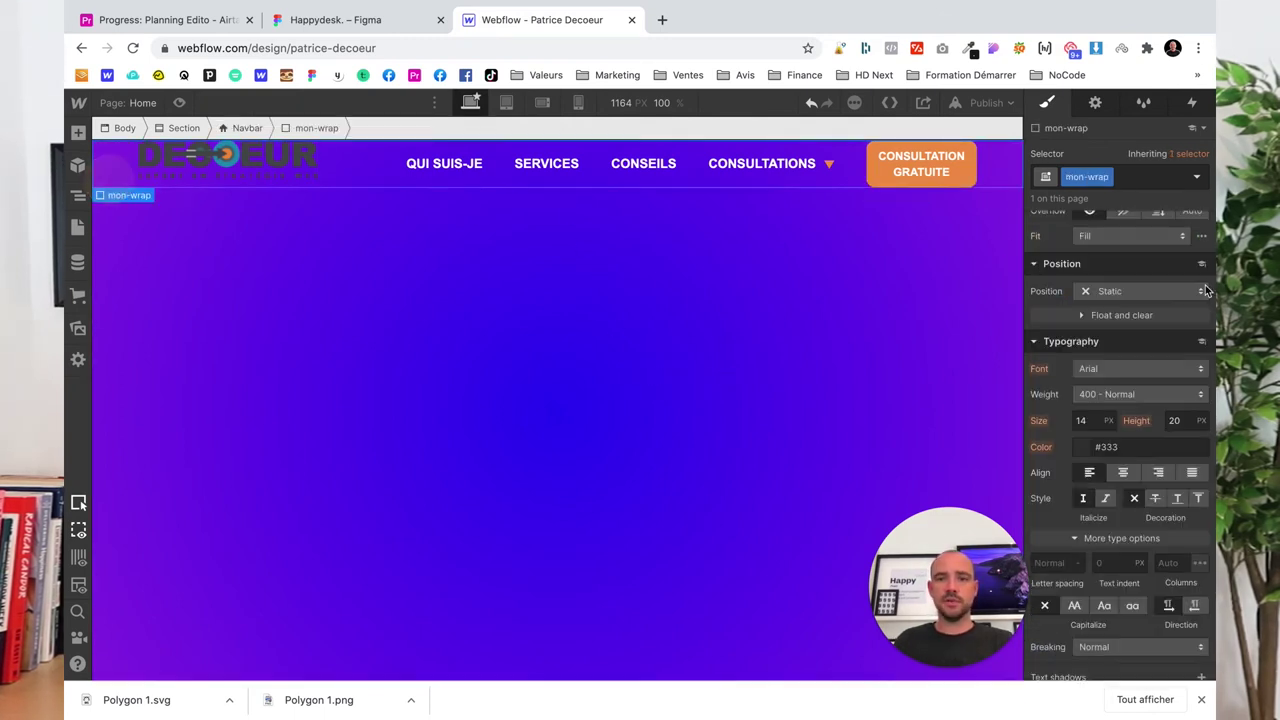
scroll(1164, 429, "up", 5)
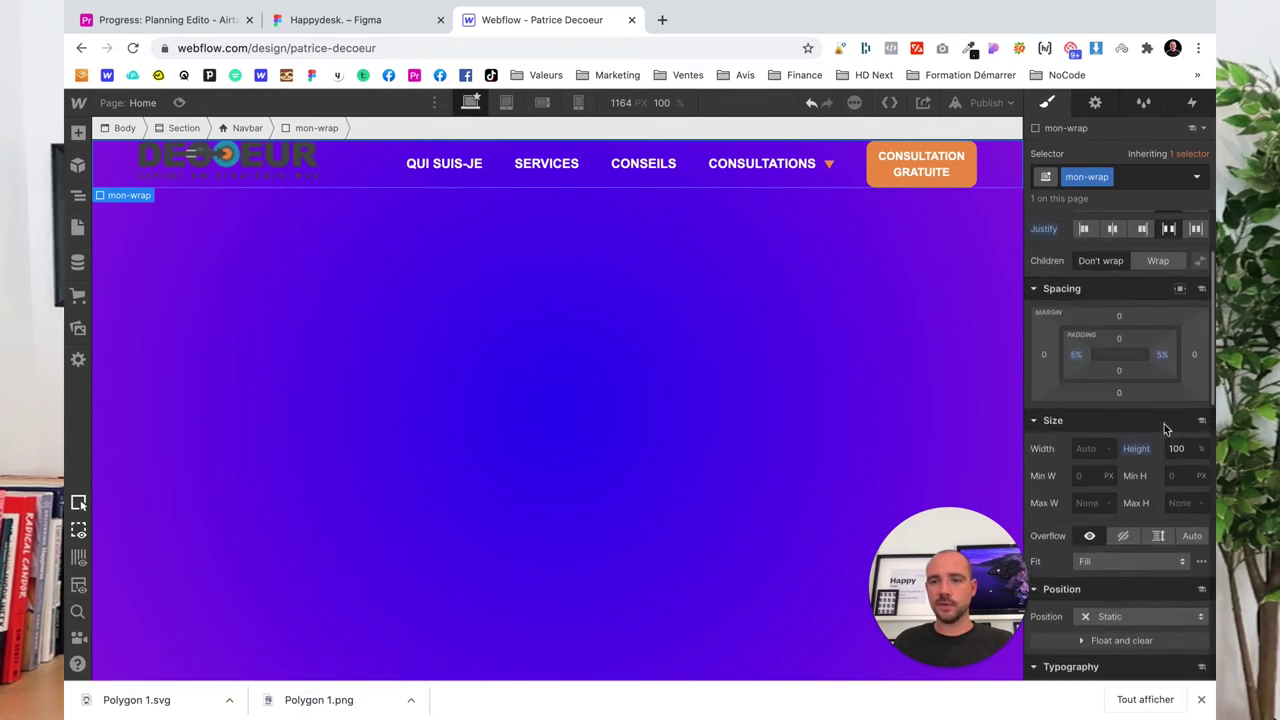
left_click_drag(1121, 342, 1119, 350)
left_click(1119, 340)
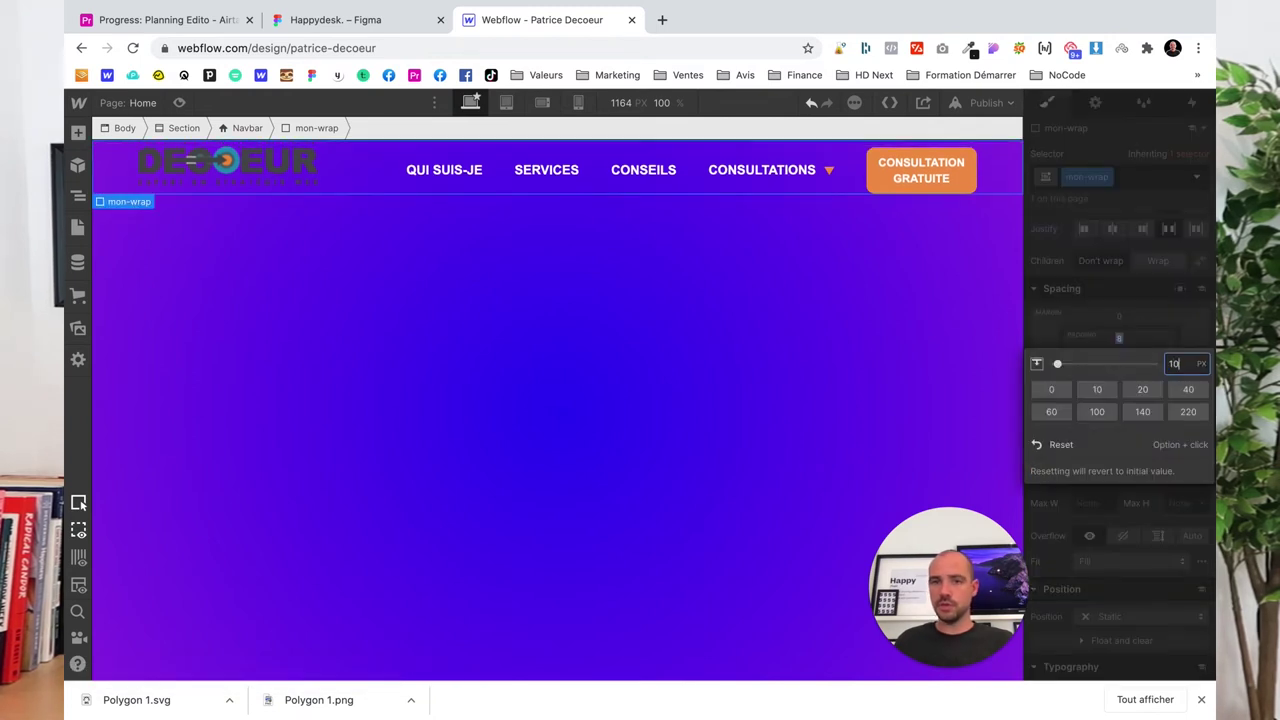
key("Return")
left_click(1121, 373)
type("10")
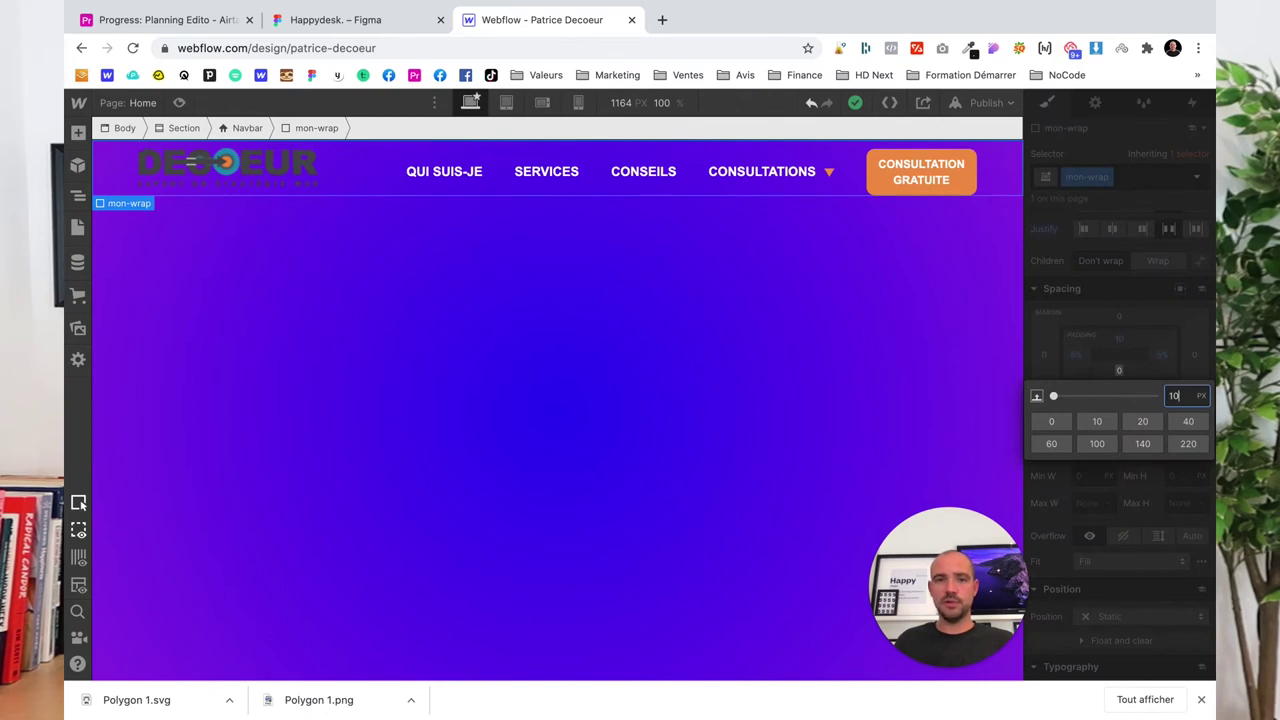
key("Return")
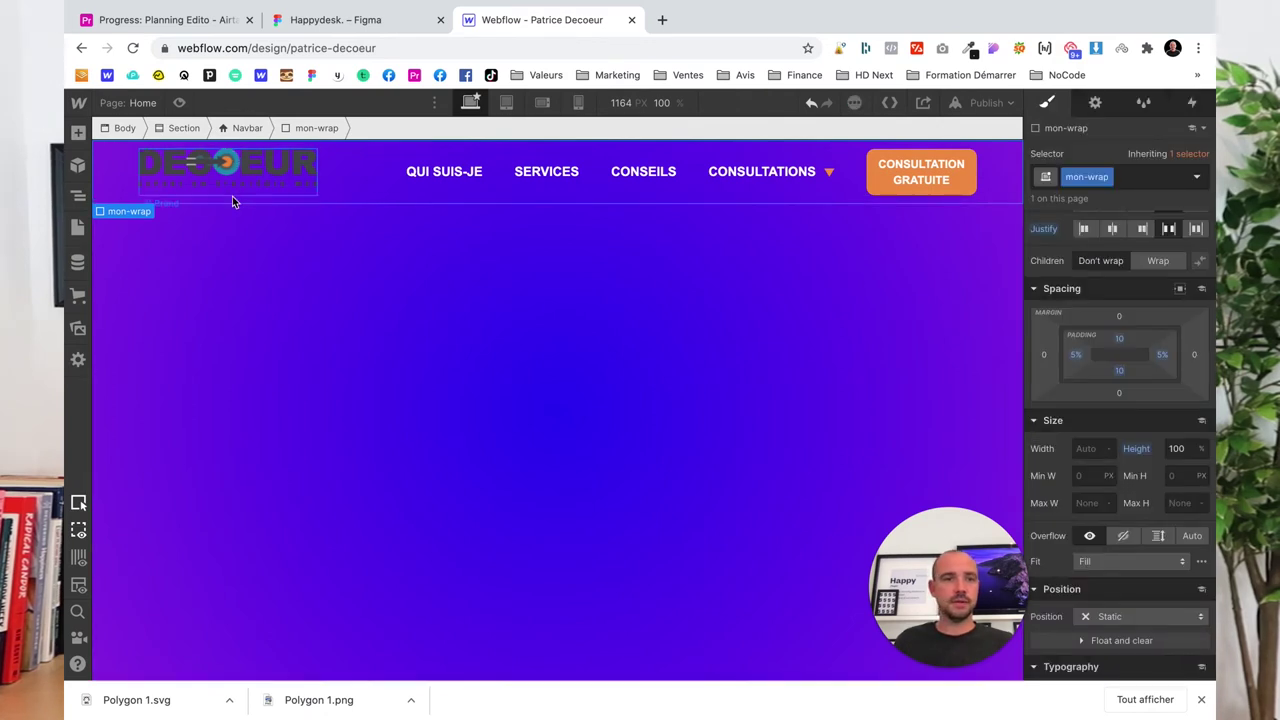
Preview the page and test the CONSULTATIONS menu item
left_click(232, 194)
left_click(302, 232)
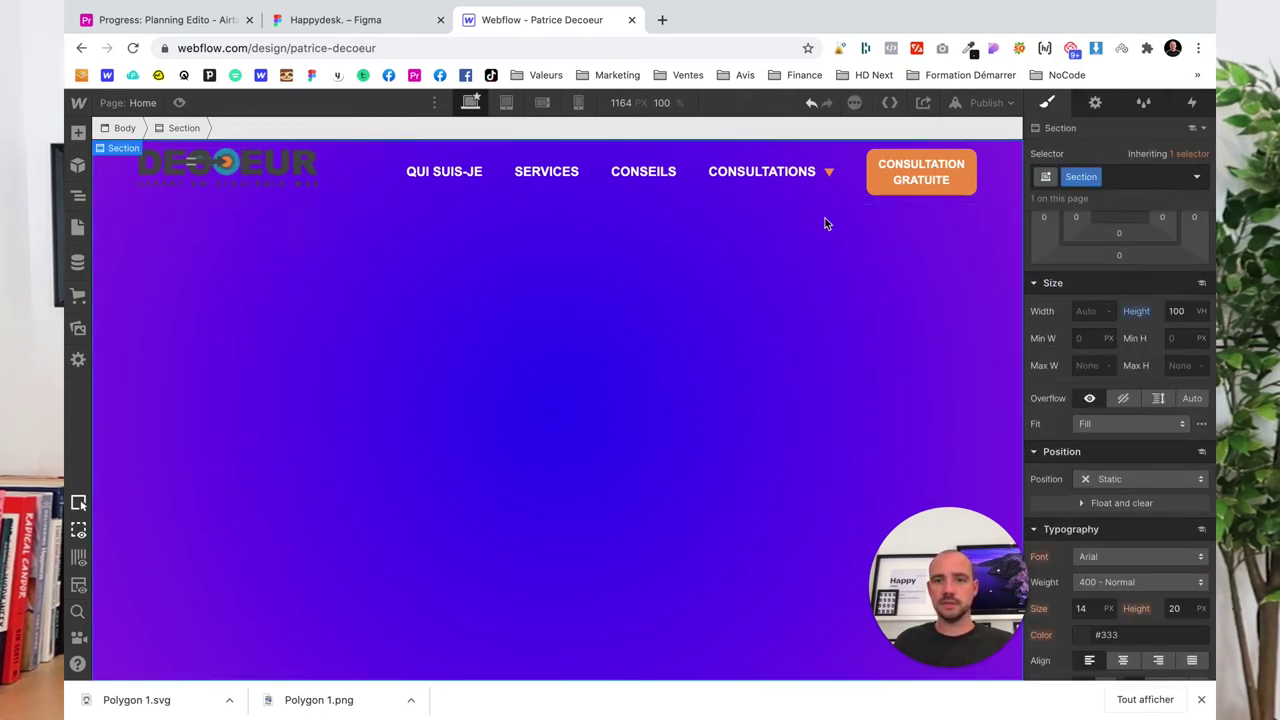
left_click(180, 103)
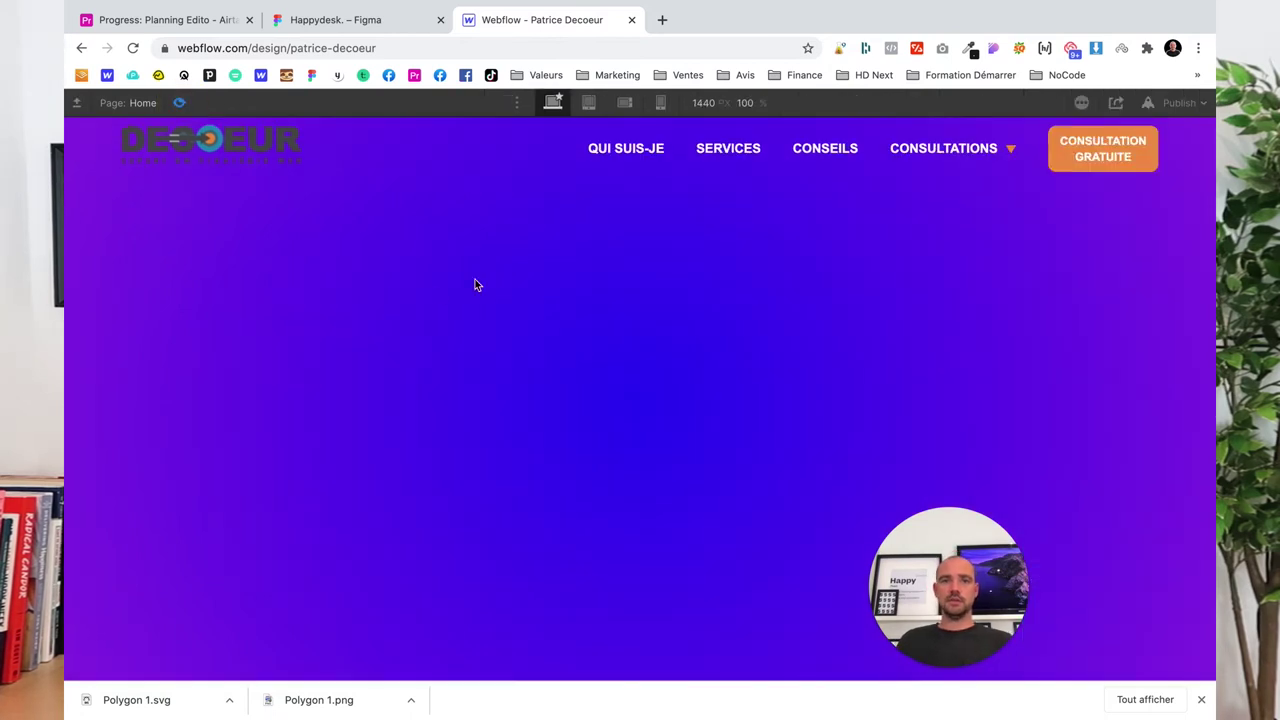
left_click(976, 154)
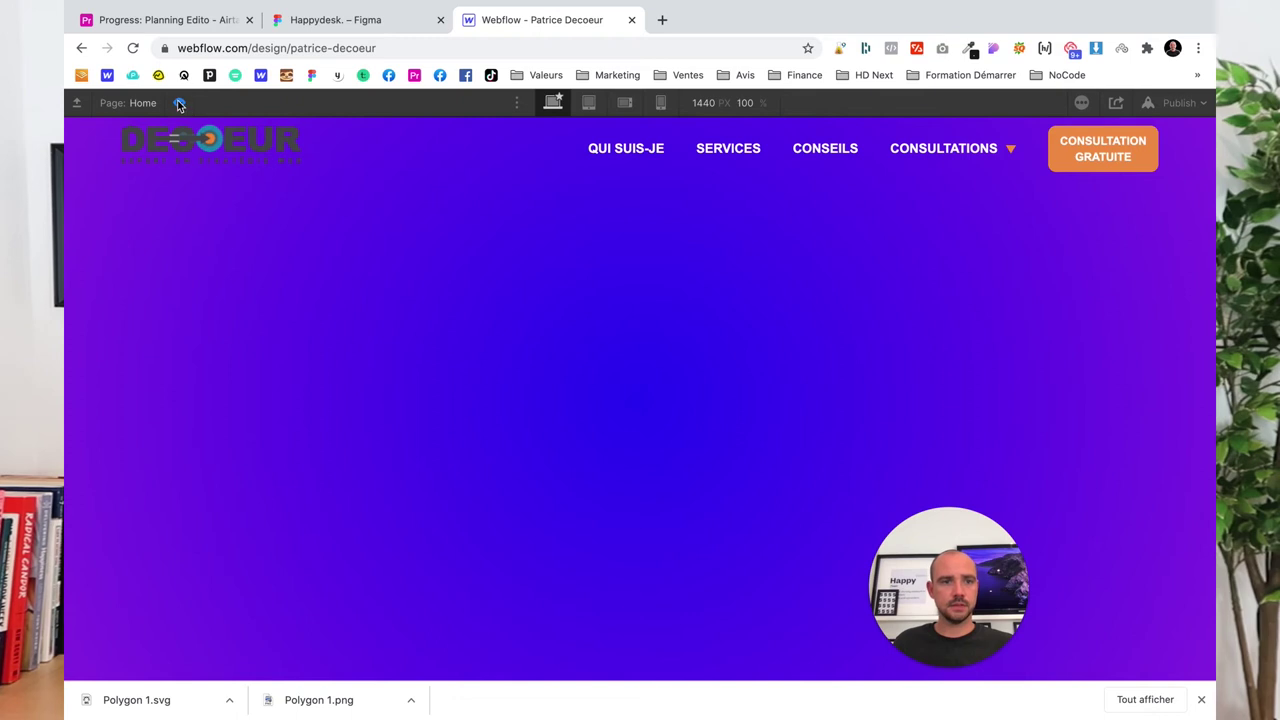
left_click(180, 103)
Select both lines of the Roboto Black 55 hero headline text in Figma
left_click(350, 20)
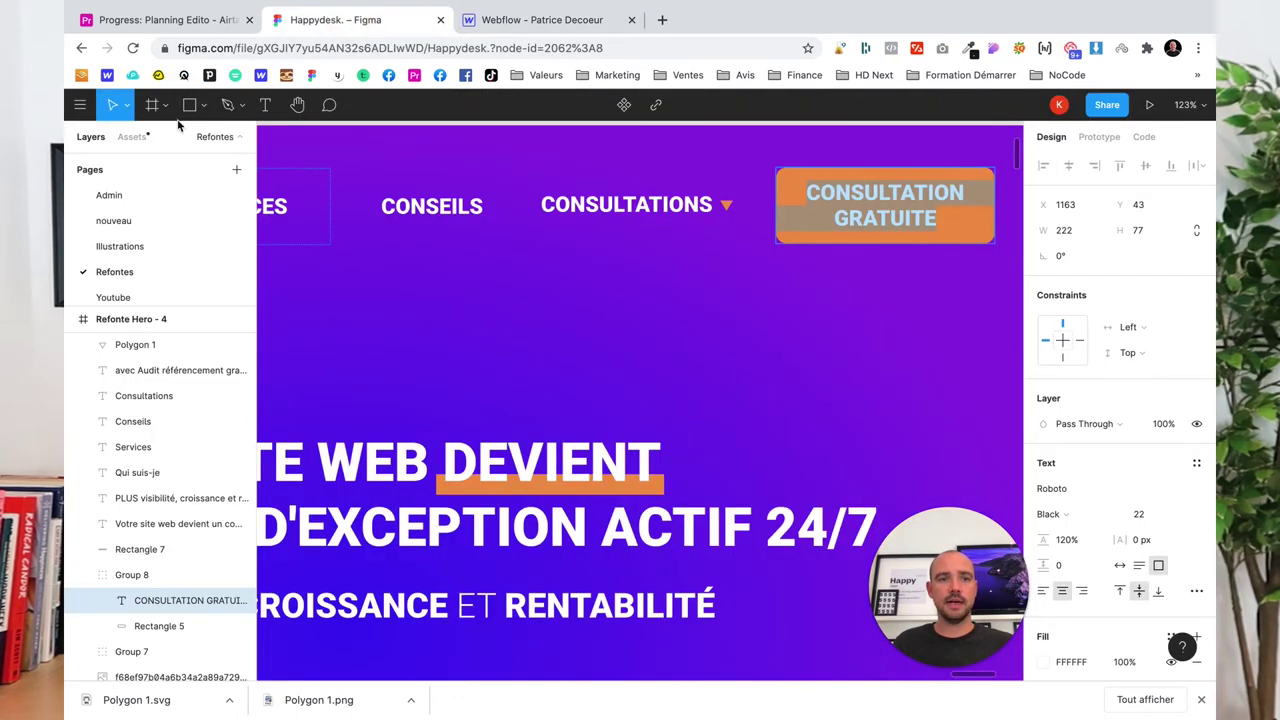
scroll(447, 410, "down", 5)
scroll(447, 410, "down", 3)
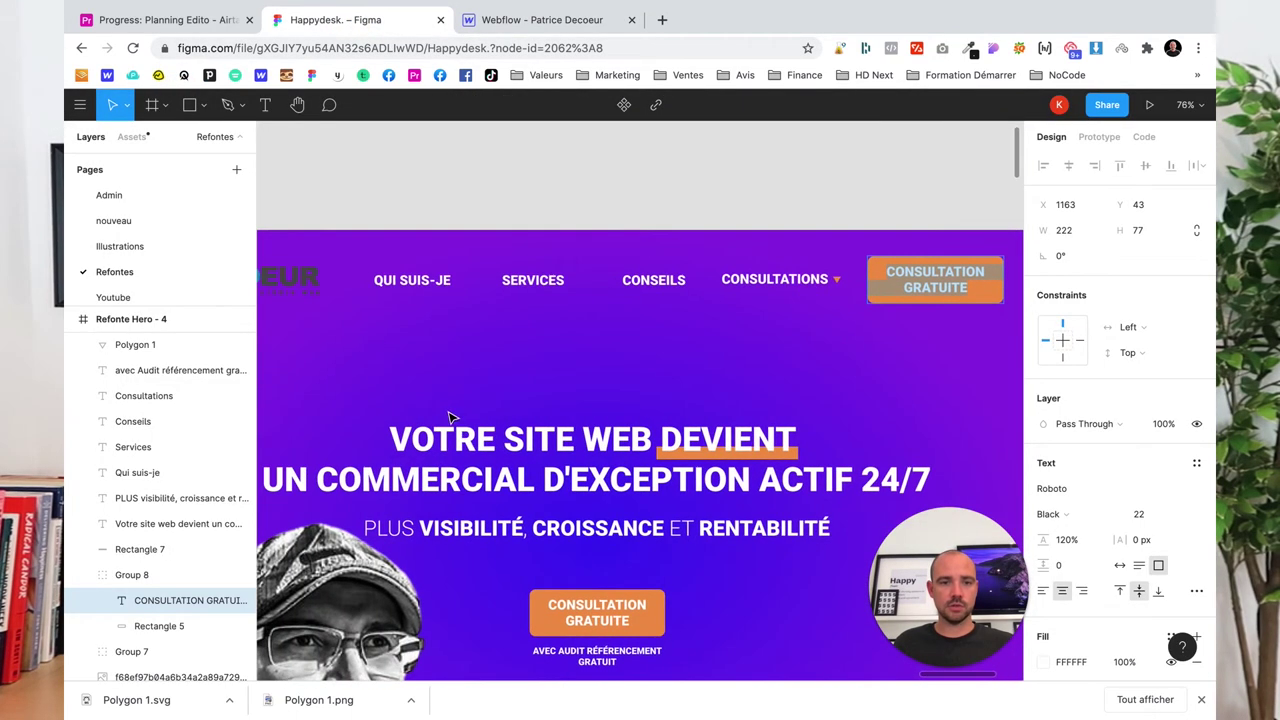
left_click(497, 438)
double_click(497, 438)
left_click_drag(497, 438, 511, 462)
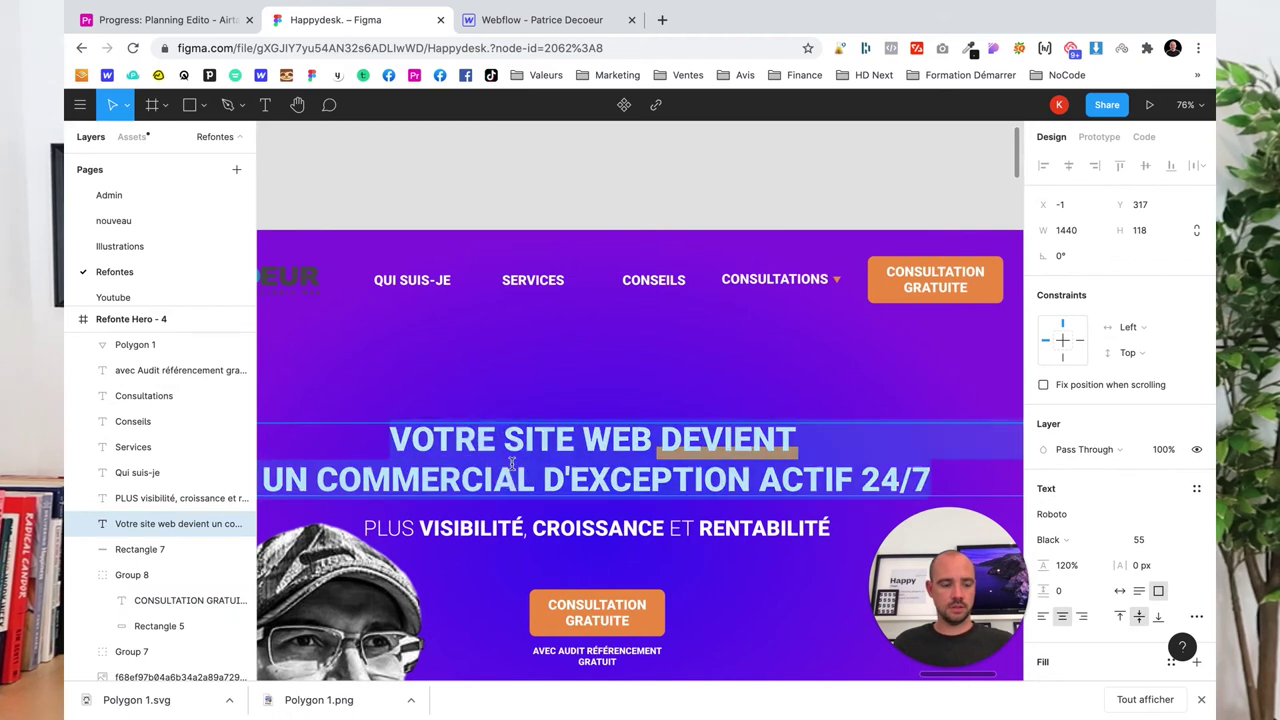
Collapse the Navbar branches in the Navigator and select the hero Section
left_click(540, 20)
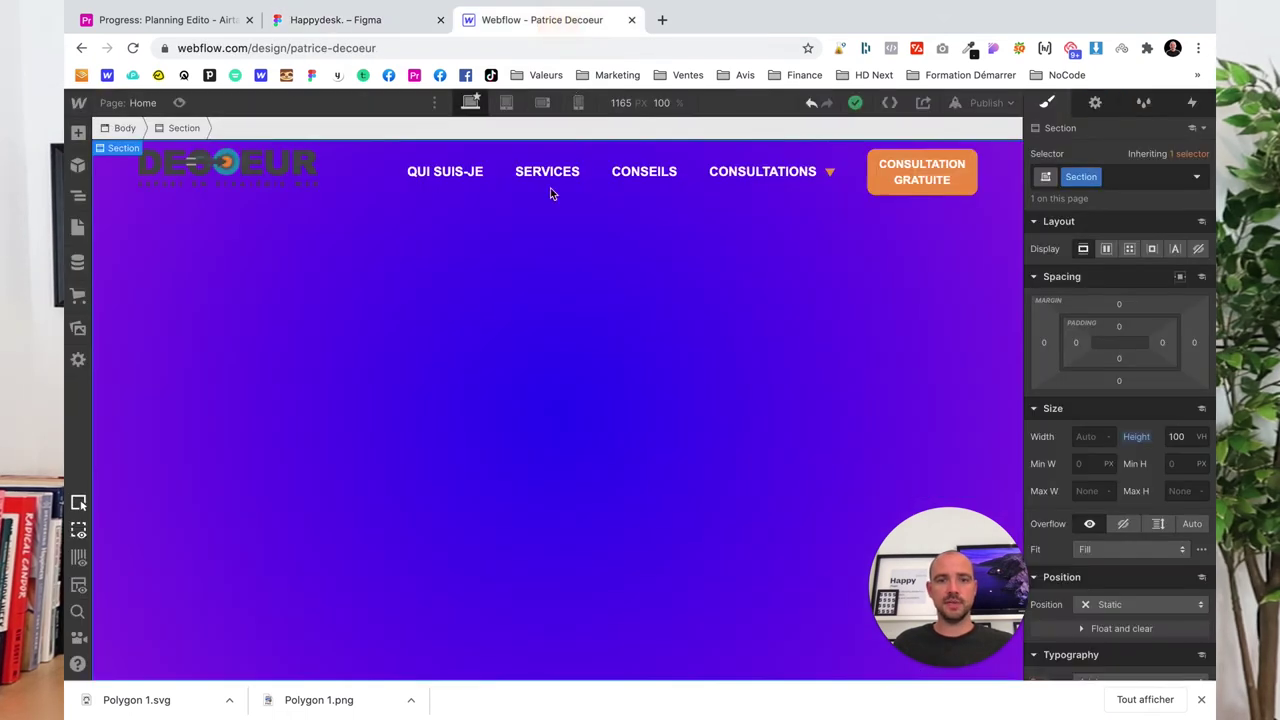
left_click(78, 199)
left_click(127, 221)
left_click(128, 221)
left_click(138, 282)
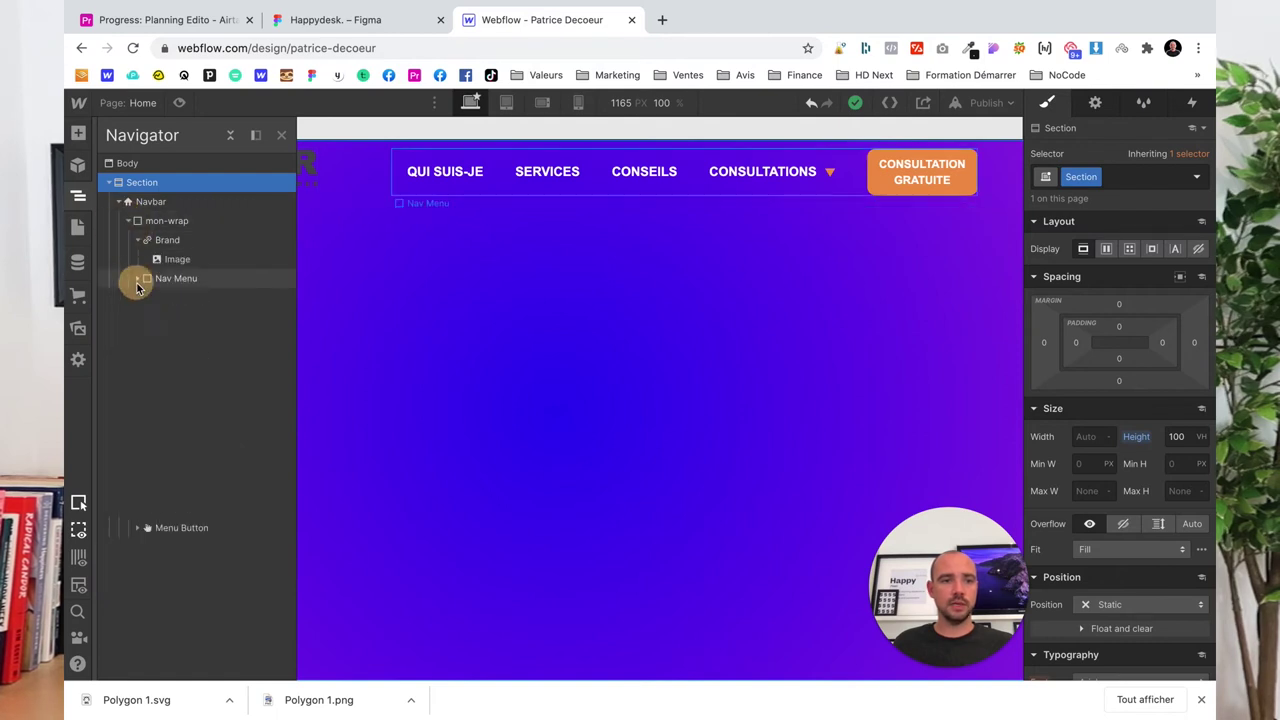
left_click(122, 204)
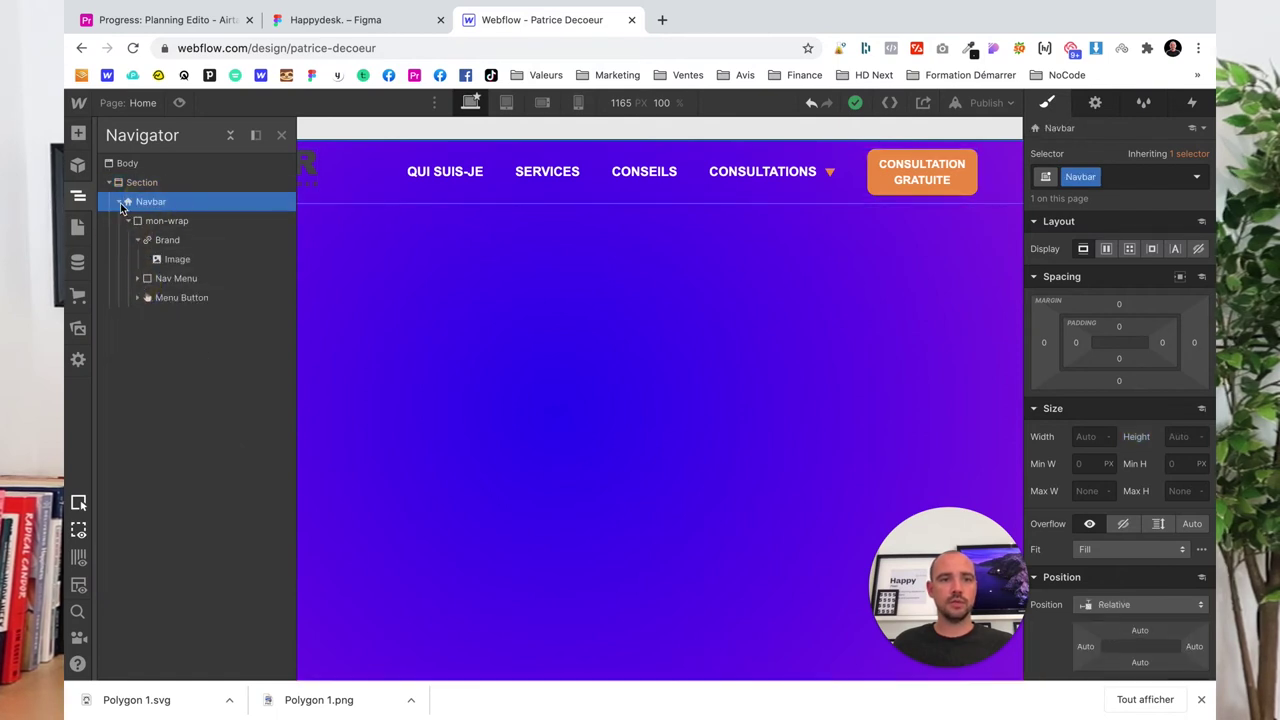
left_click(120, 202)
left_click(135, 182)
Add a Div Block below the navbar holding two placeholder headings
left_click(78, 134)
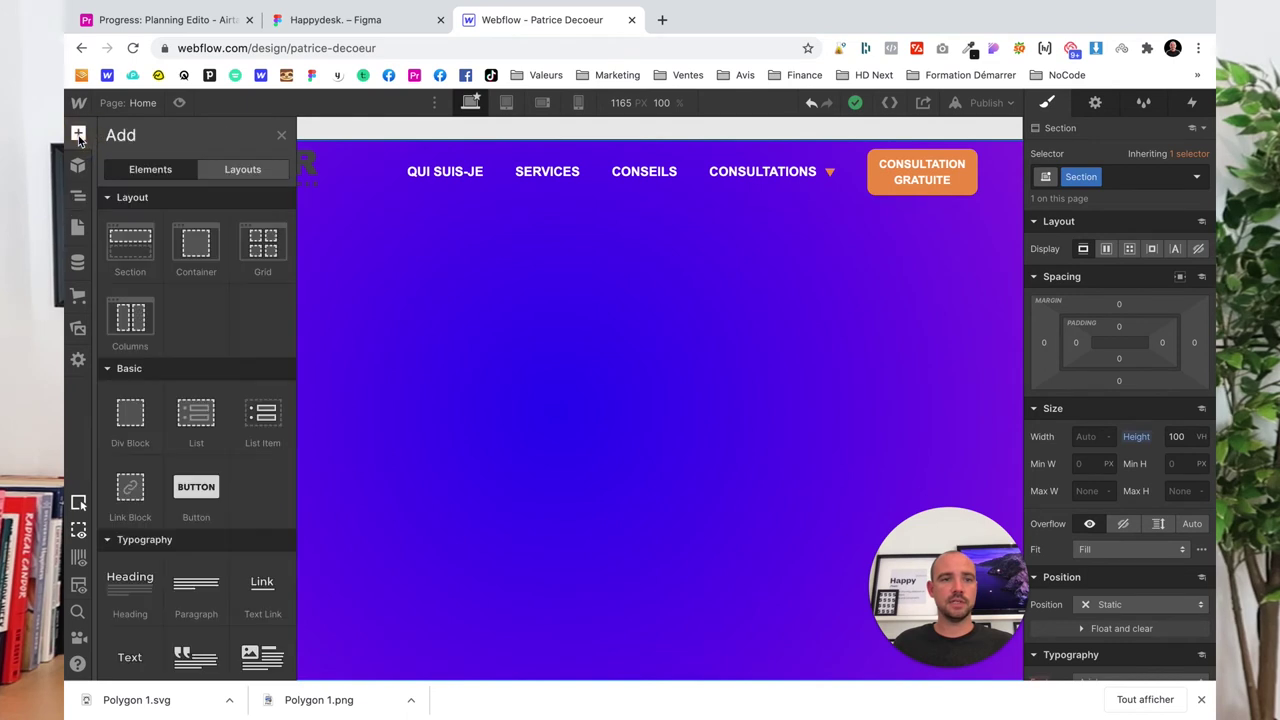
left_click_drag(130, 412, 194, 300)
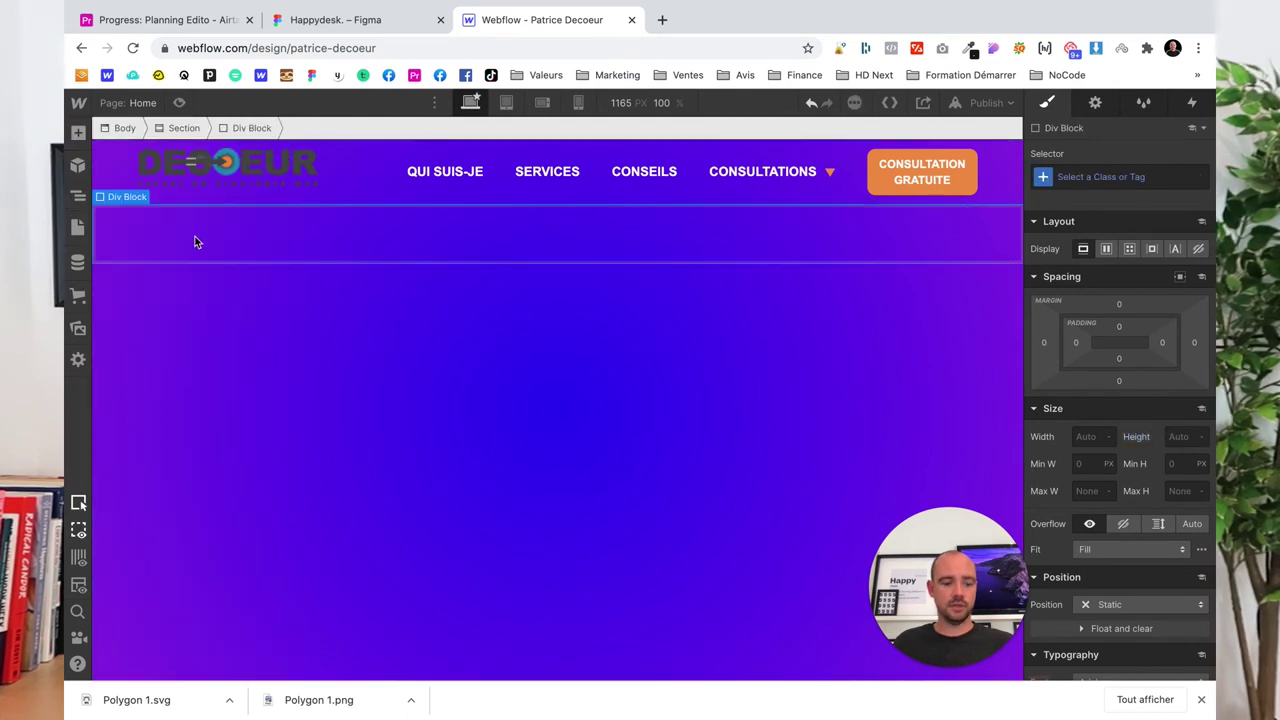
left_click(78, 132)
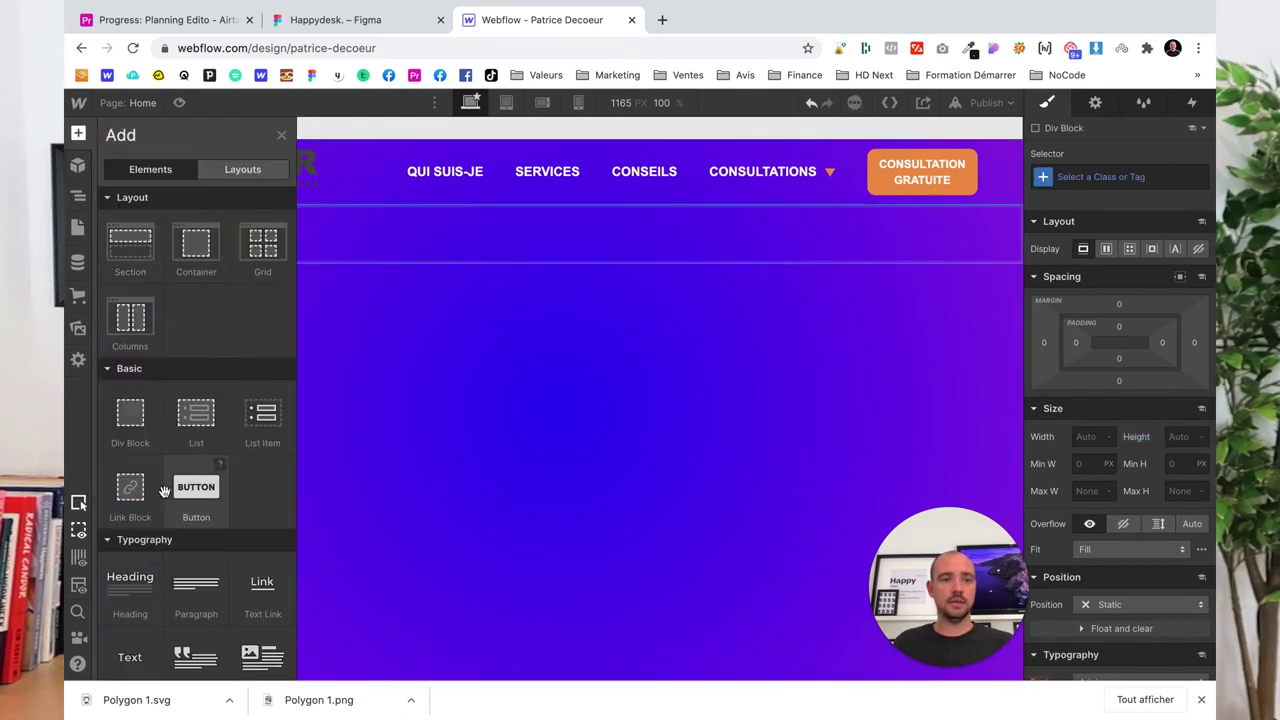
left_click(130, 580)
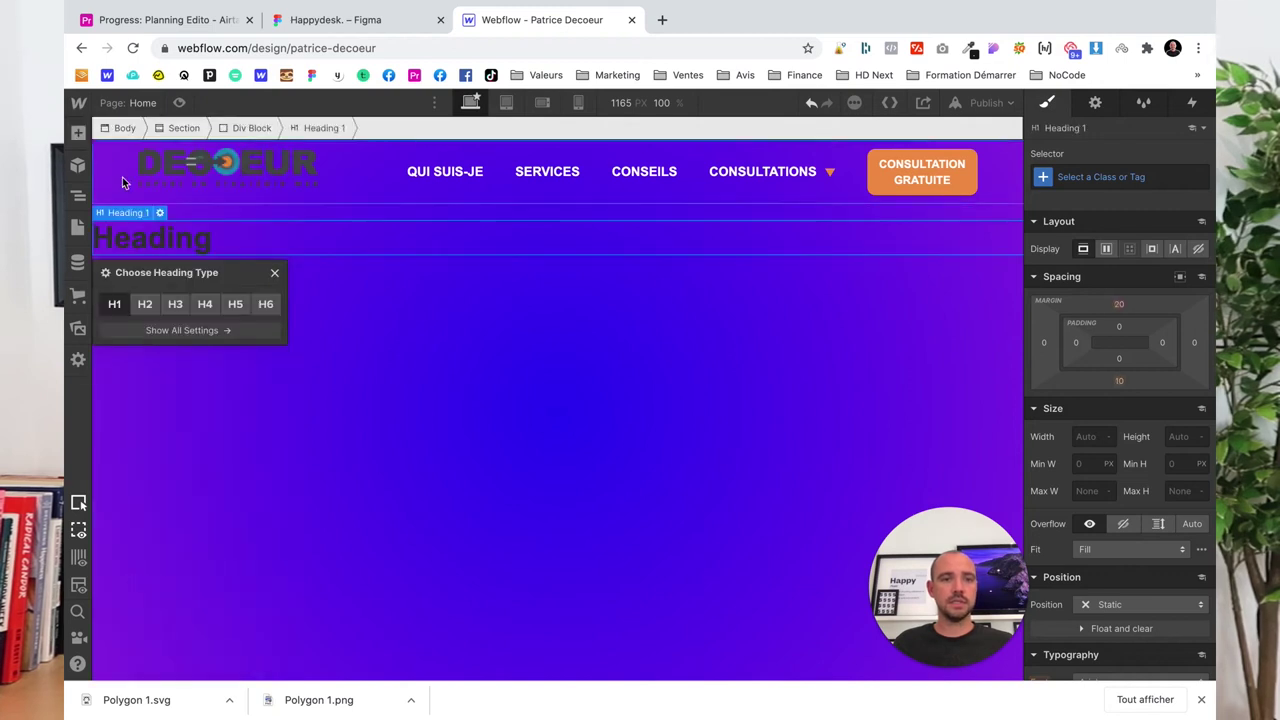
left_click(78, 132)
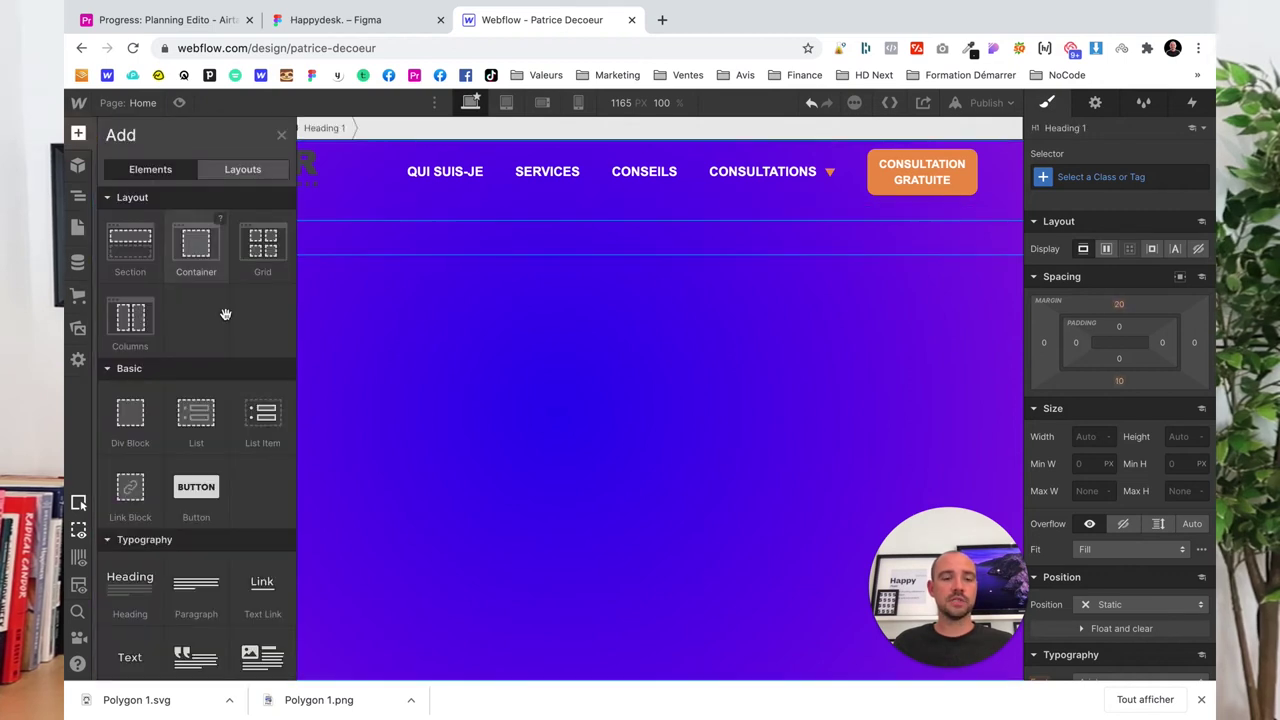
left_click(124, 596)
Paste the copied headline into the first heading and style it centred, white and uppercase
double_click(168, 240)
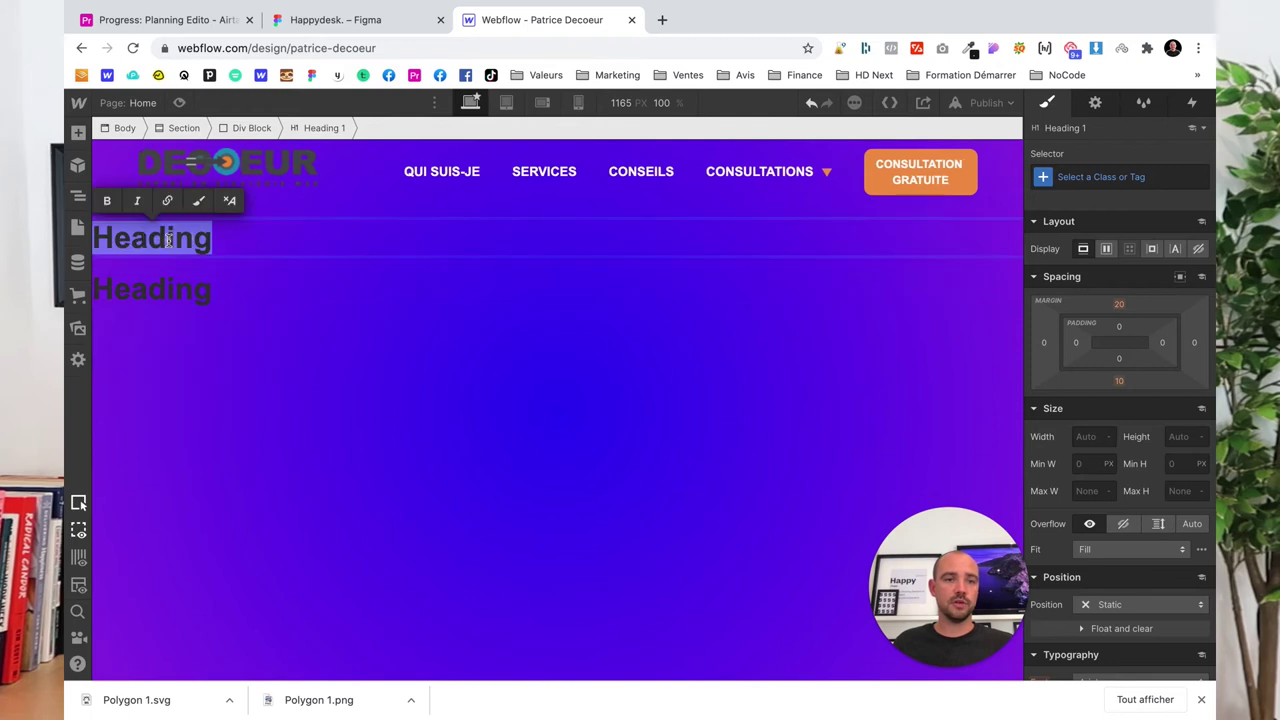
type("Votre site web devient un commercial d'exception actif 24/7")
left_click(351, 420)
left_click(348, 254)
scroll(1112, 450, "down", 5)
left_click(1122, 497)
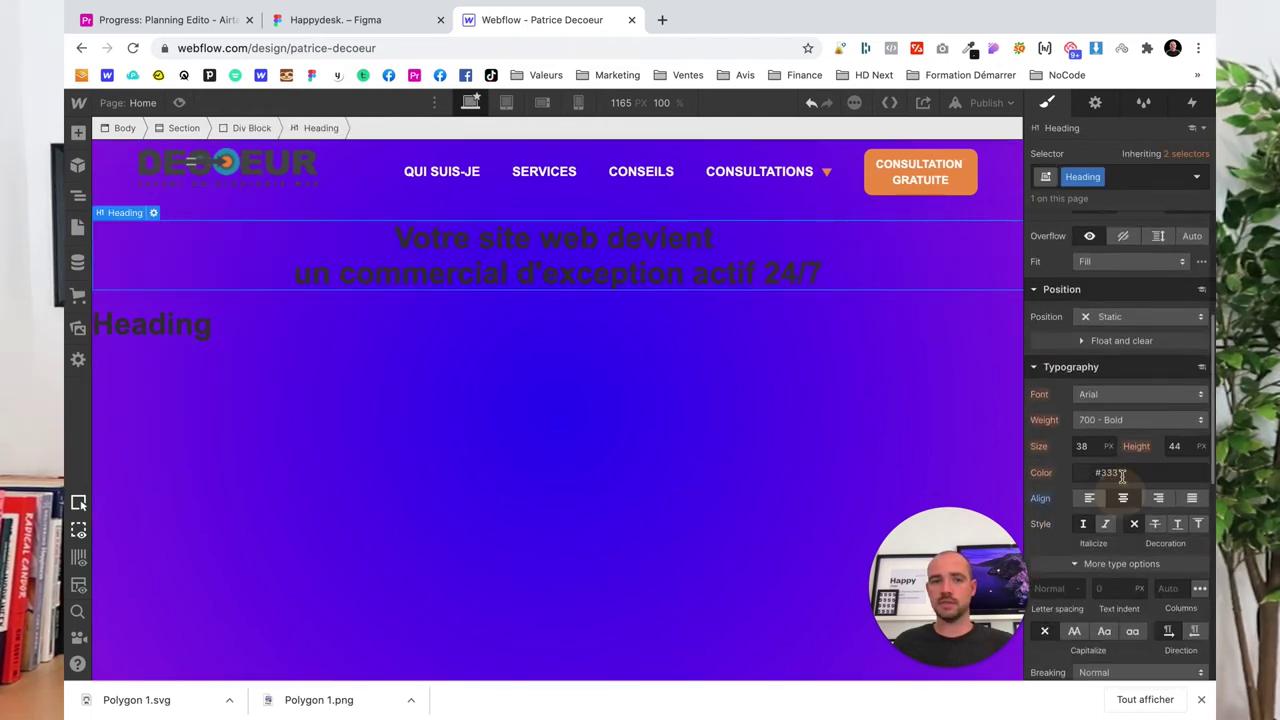
left_click(1083, 473)
left_click_drag(1071, 294, 1031, 216)
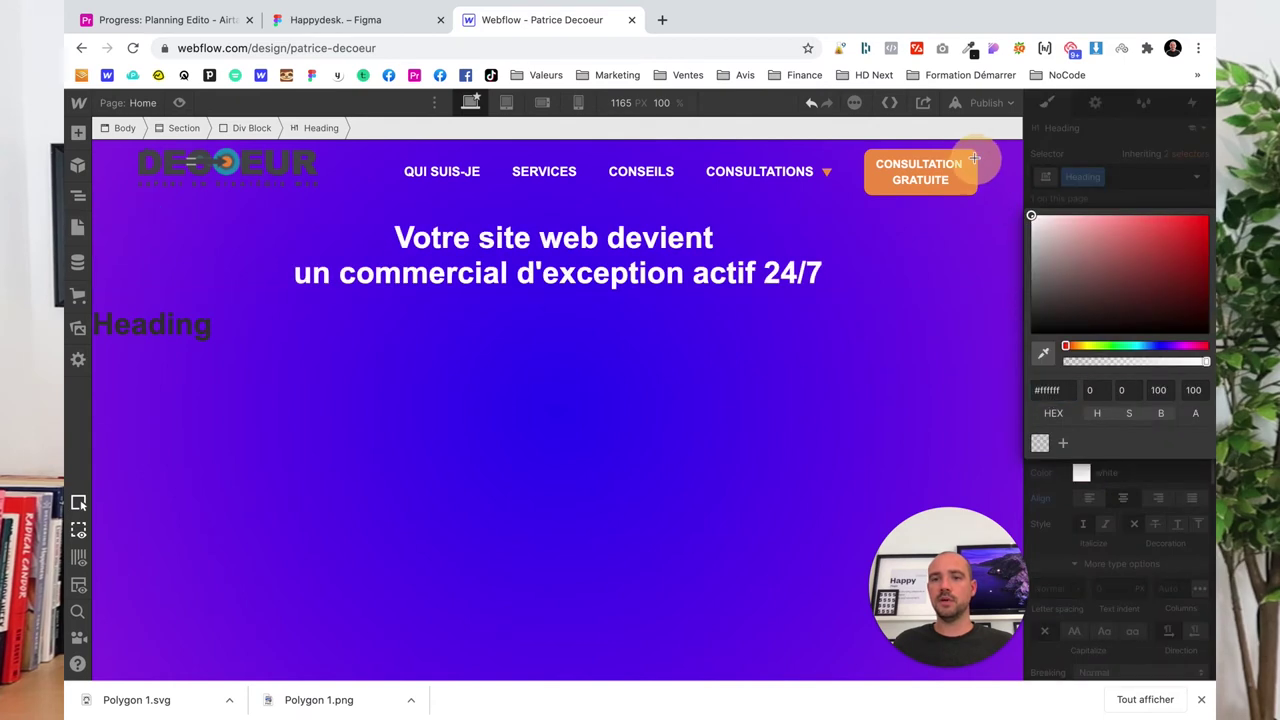
left_click(1119, 537)
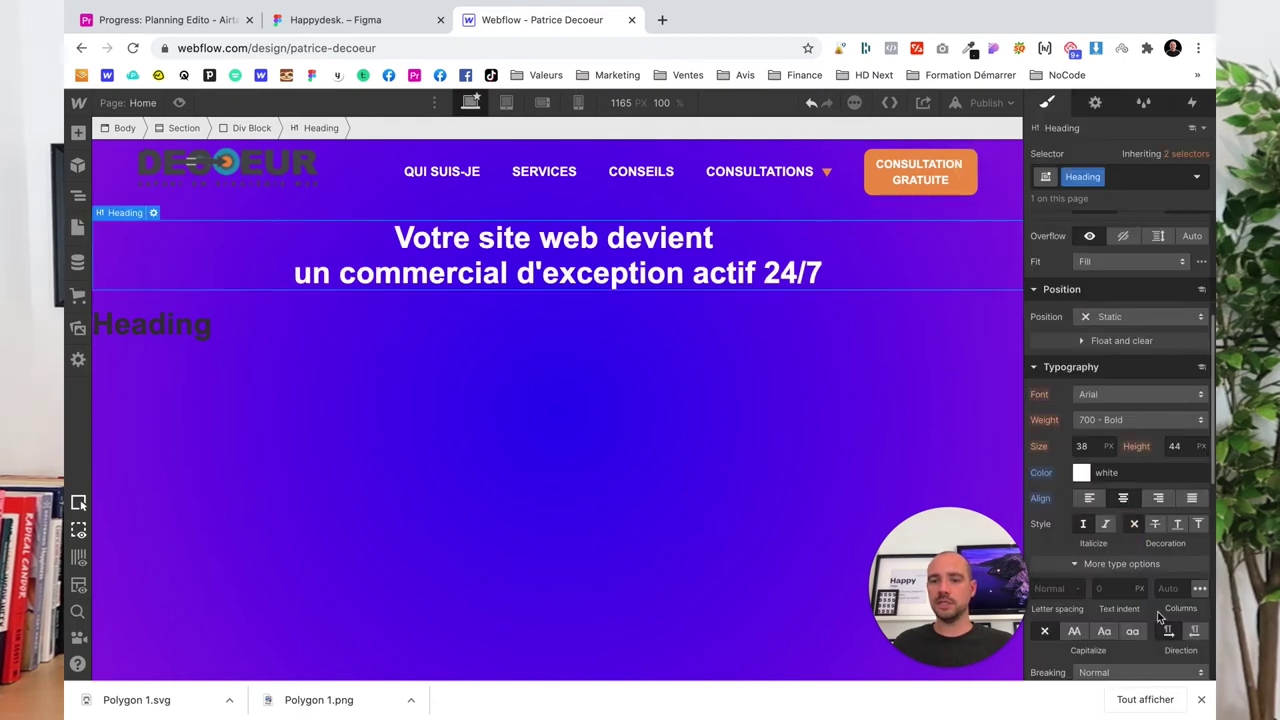
left_click(1076, 633)
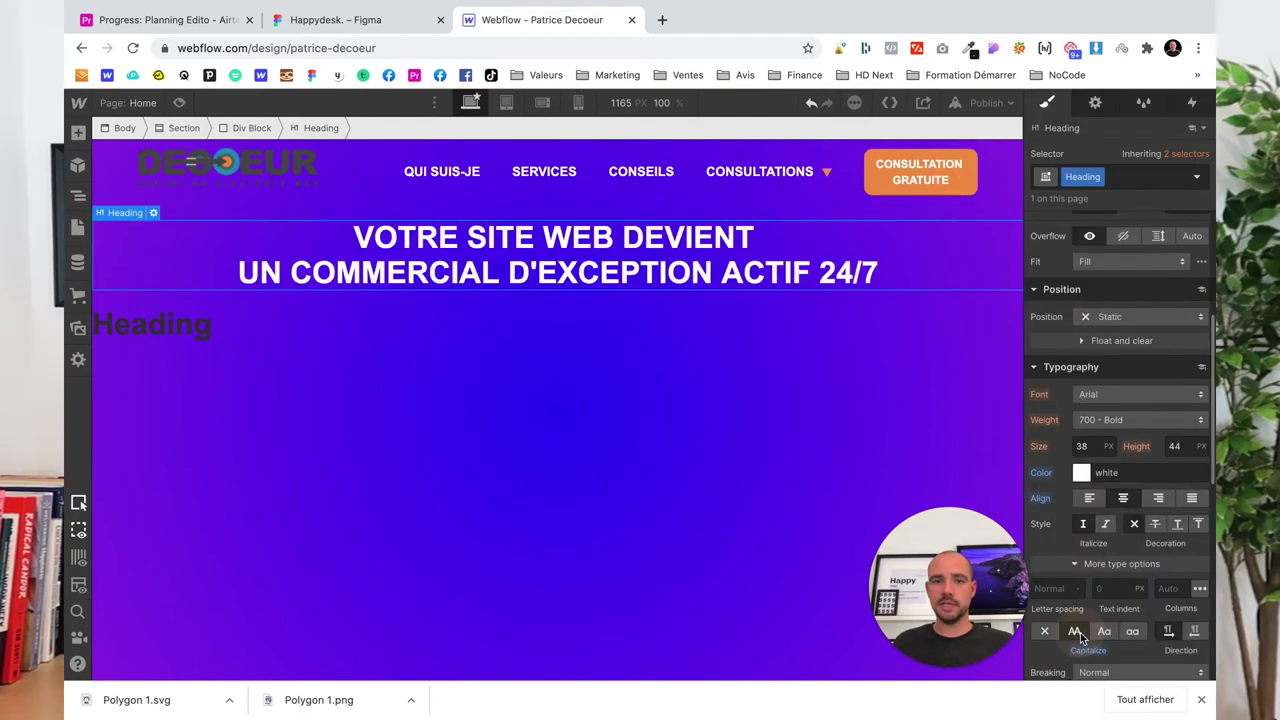
Select the subtitle text in the Figma mockup for reference
left_click(289, 21)
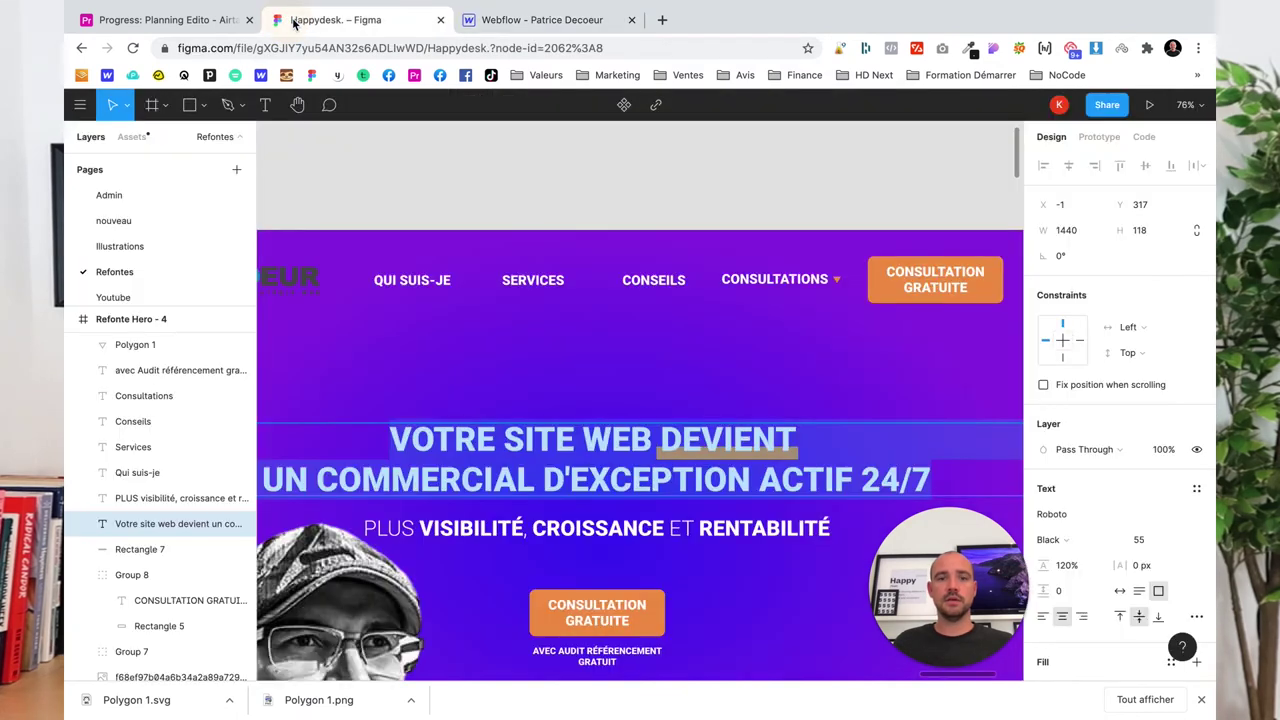
left_click(506, 22)
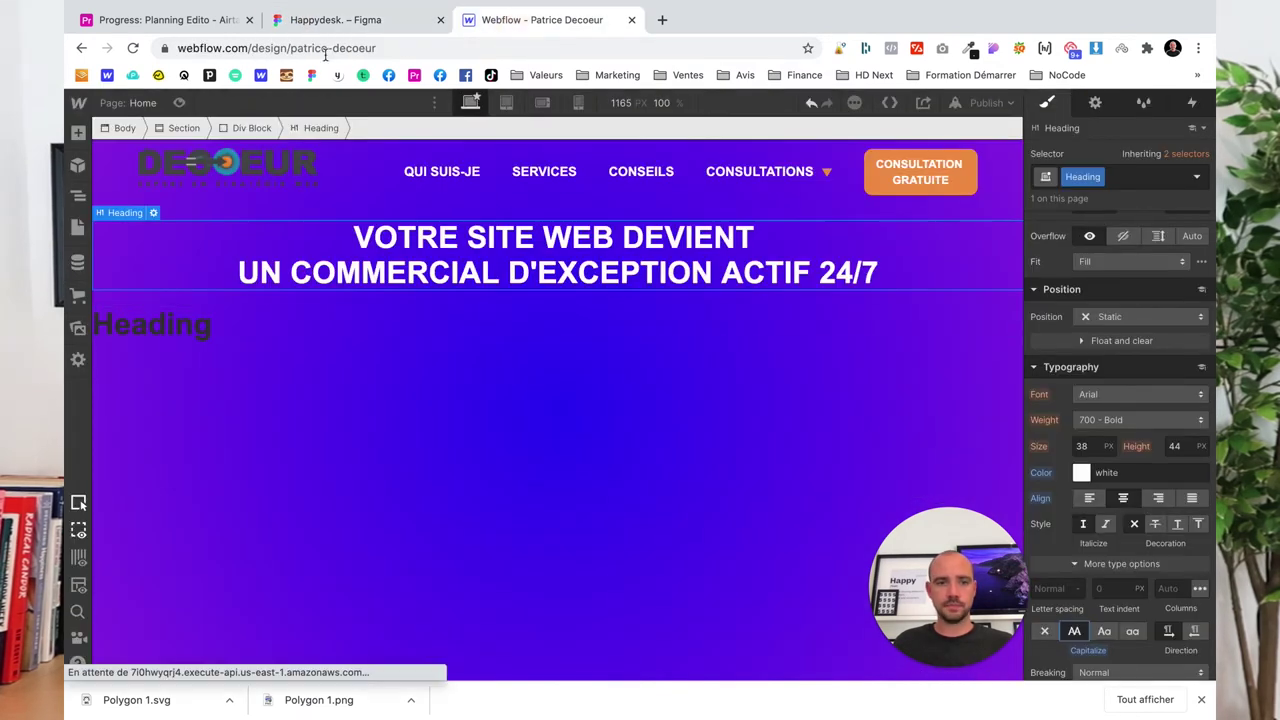
left_click(381, 26)
left_click(560, 522)
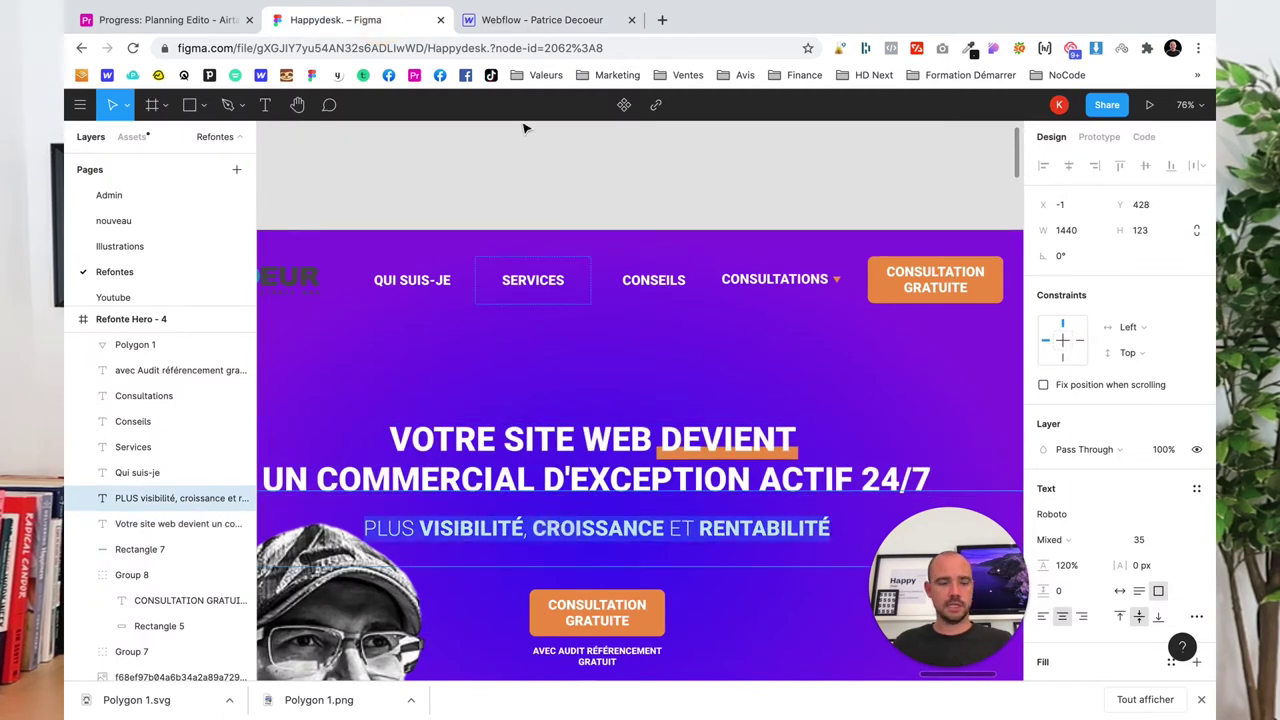
left_click(540, 20)
Paste 'PLUS visibilité, croissance et rentabilité' into the second heading, coloured white and uppercase
double_click(201, 325)
type("PLUS visibilité, croissance et rentabilité")
left_click(268, 386)
left_click(300, 325)
scroll(1077, 517, "down", 4)
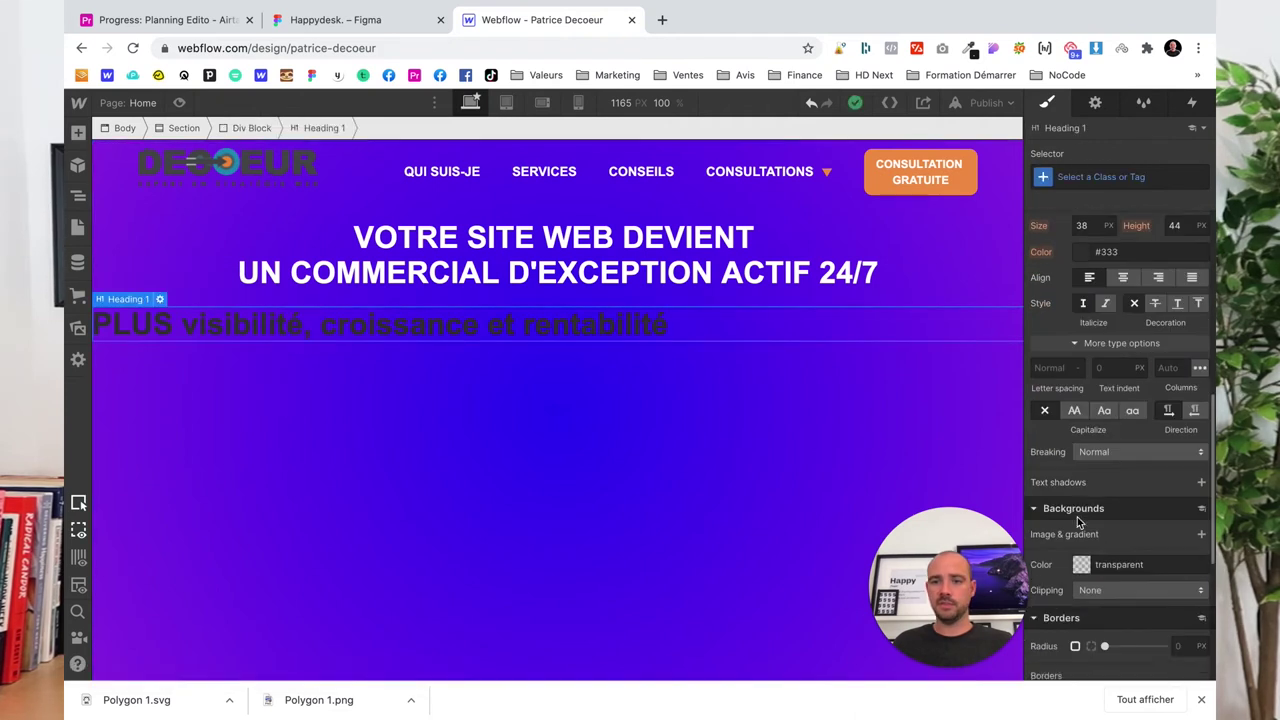
scroll(1085, 480, "up", 2)
left_click(1081, 372)
left_click(934, 309)
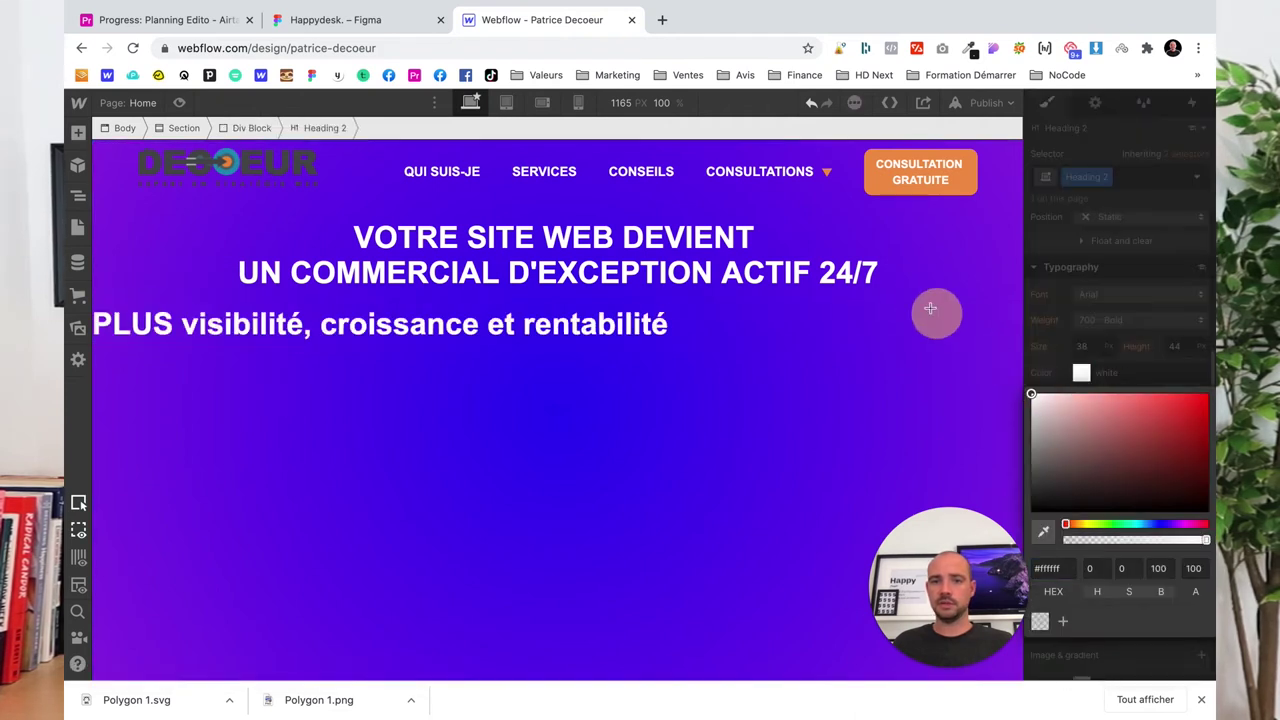
left_click(1088, 294)
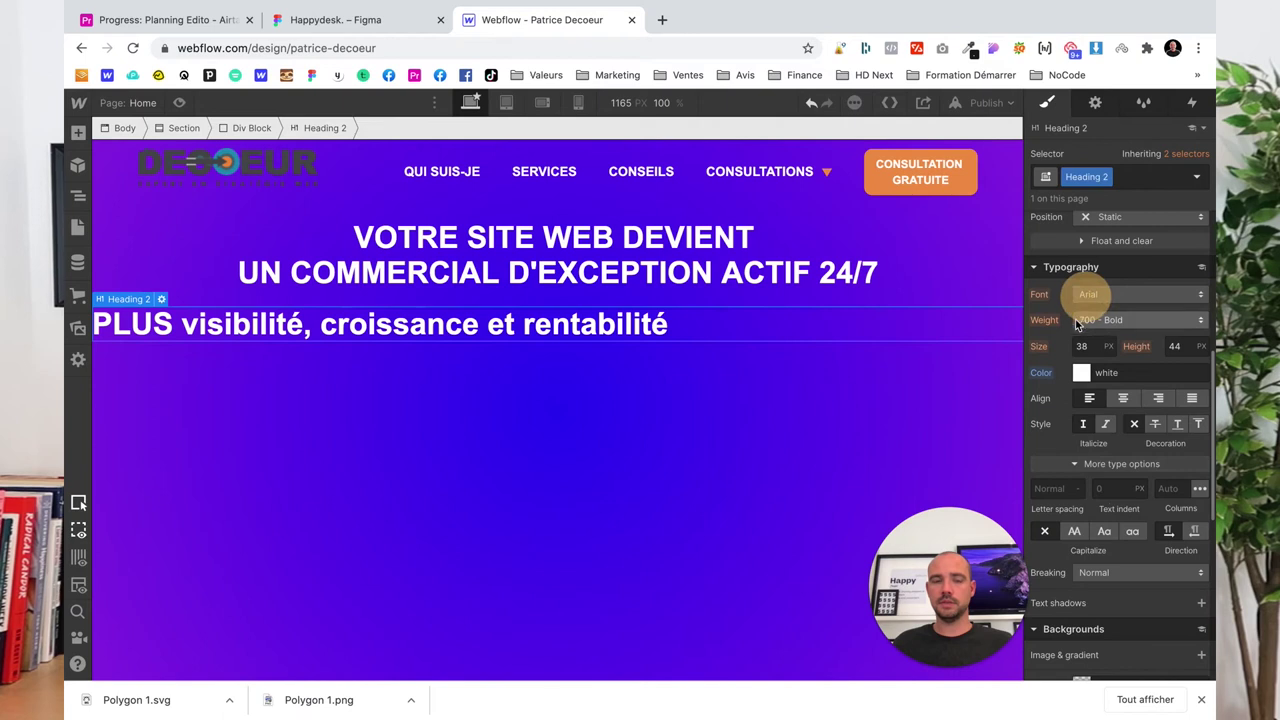
left_click(1073, 531)
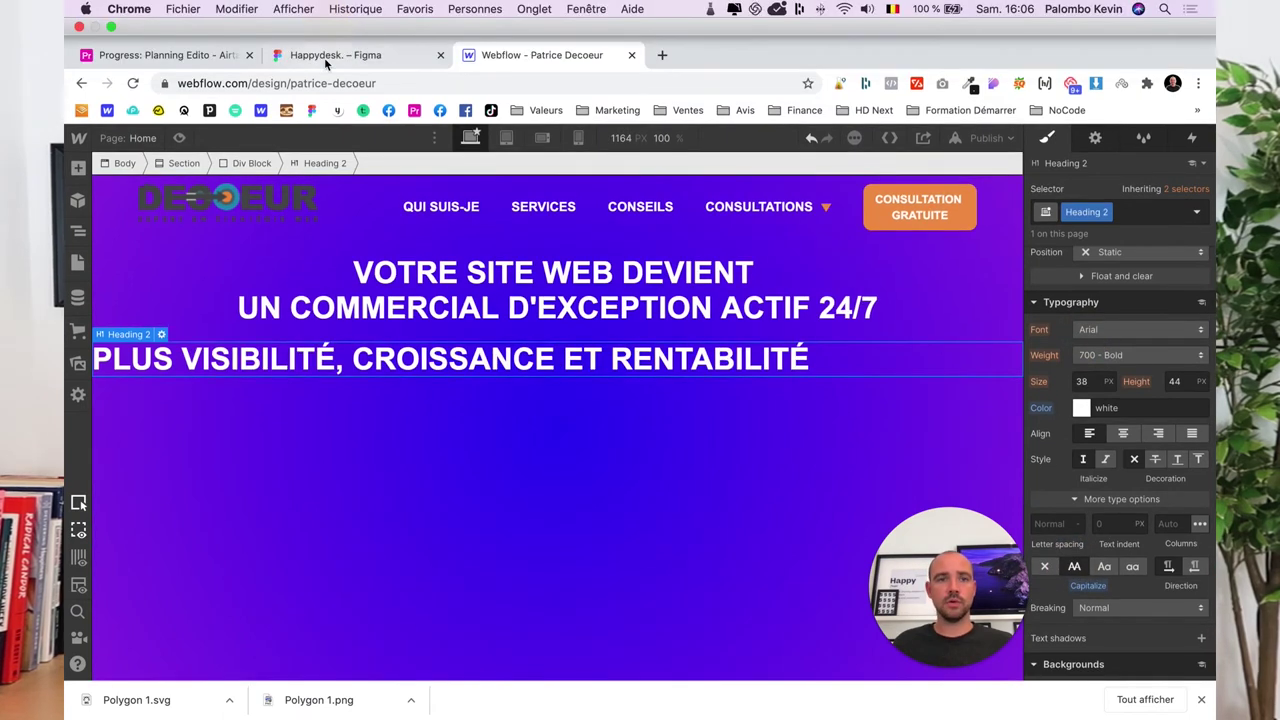
Compare the mockup headline and subtitle text settings in Figma
mouse_move(640, 8)
left_click(328, 56)
left_click(487, 449)
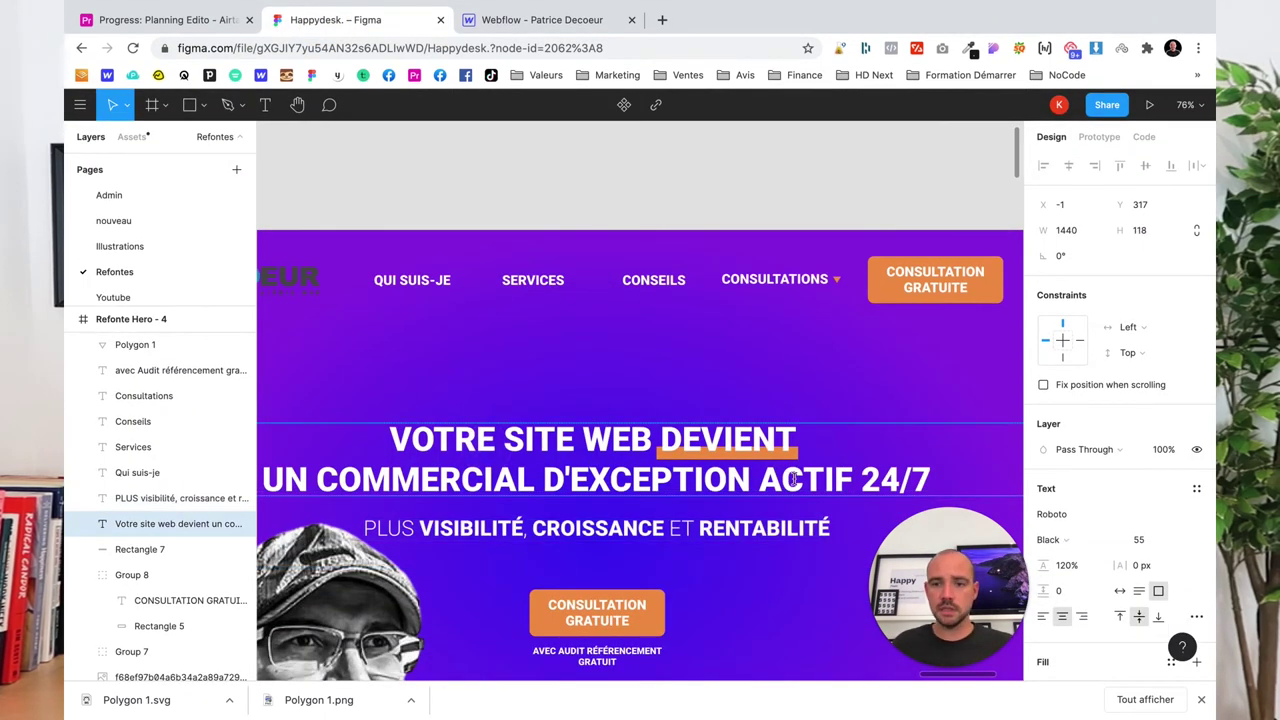
left_click(470, 527)
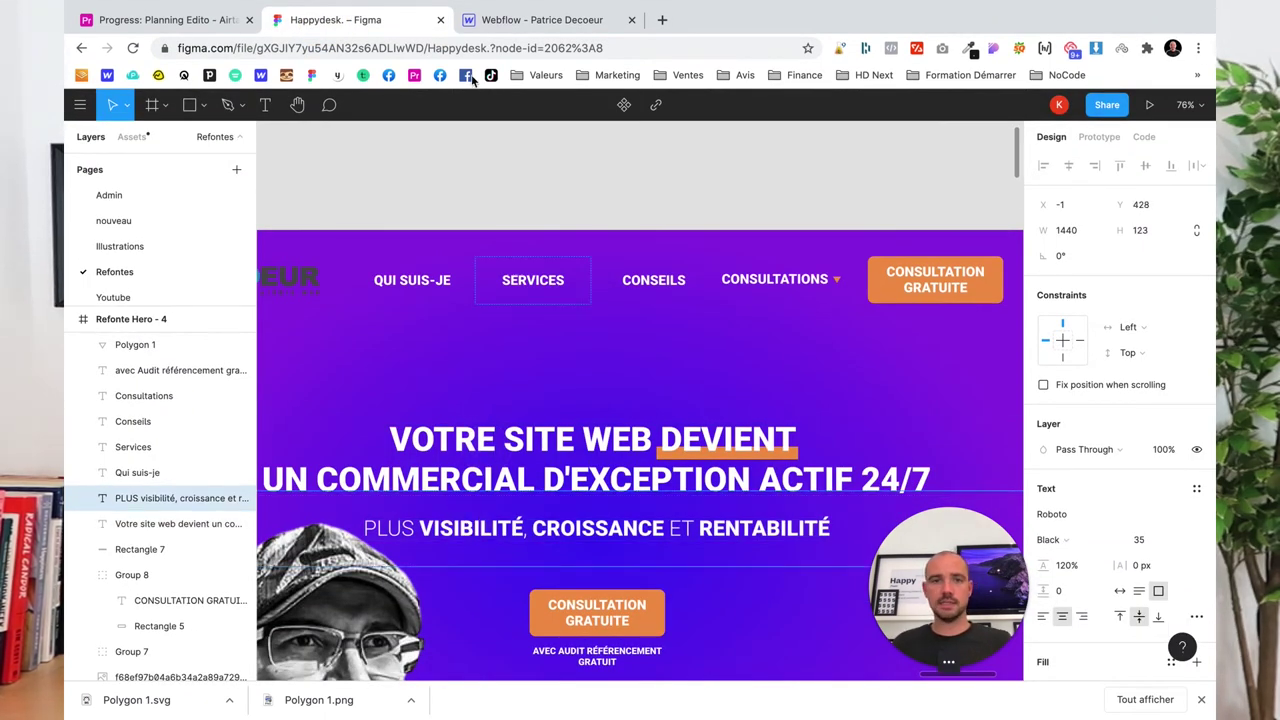
left_click(487, 20)
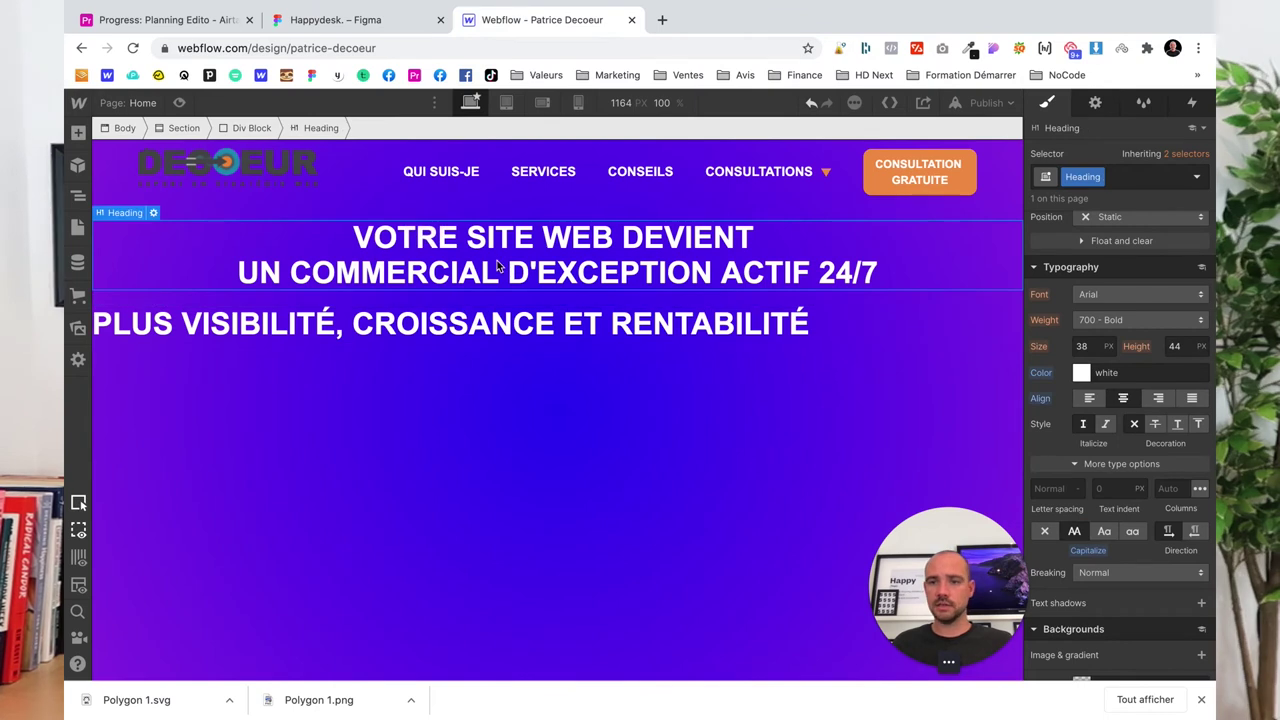
Check the page at 240px width, then enlarge the main headline's font size
left_click(620, 102)
type("240")
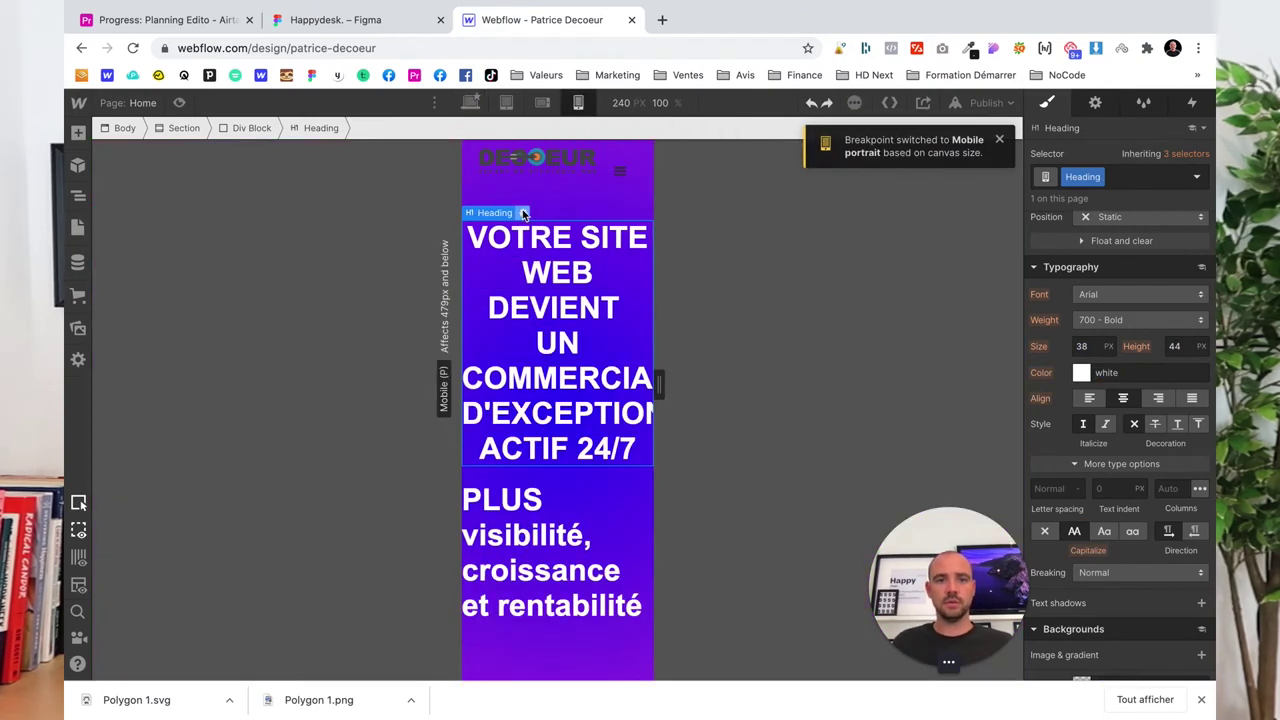
left_click(472, 104)
double_click(470, 247)
left_click_drag(353, 237, 773, 345)
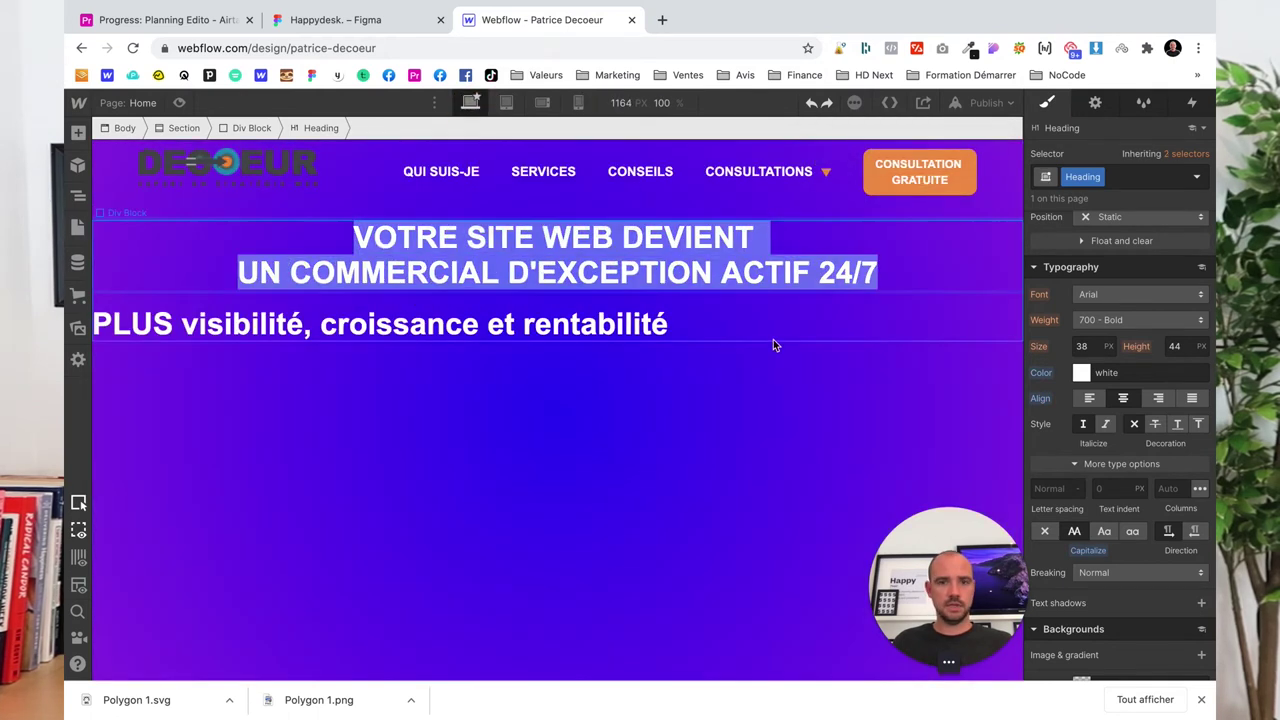
left_click(1082, 347)
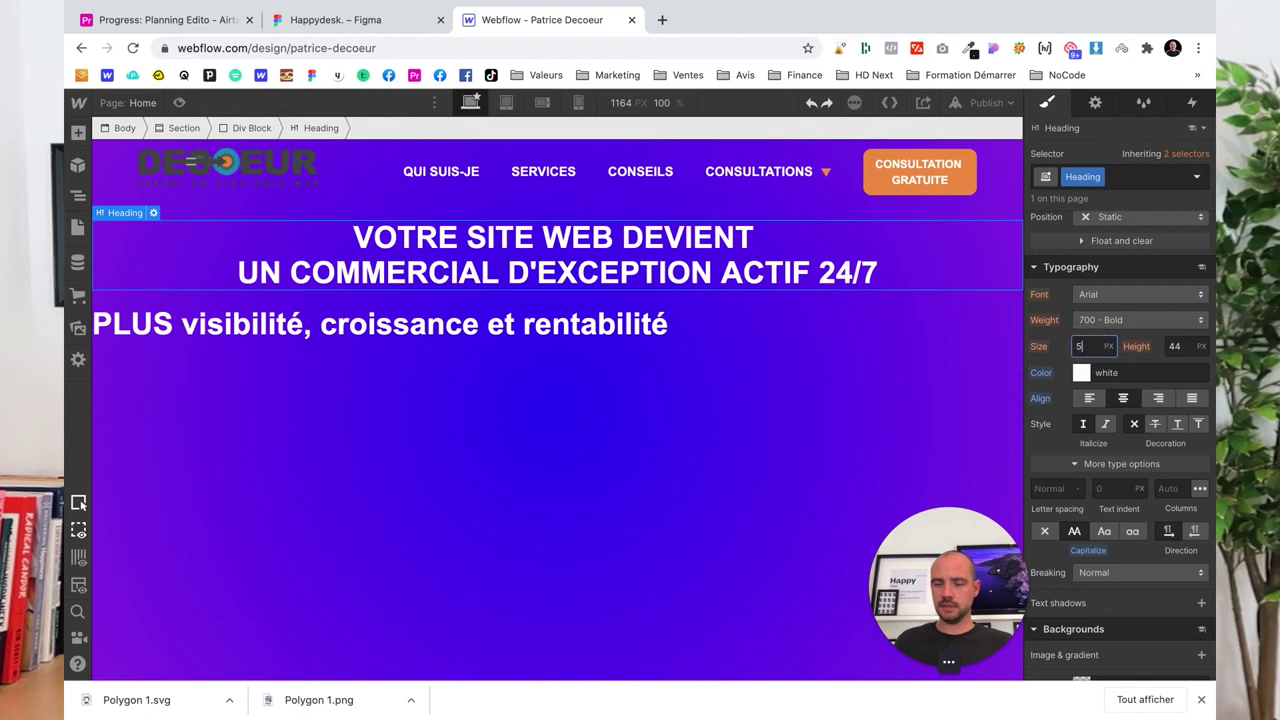
type("5")
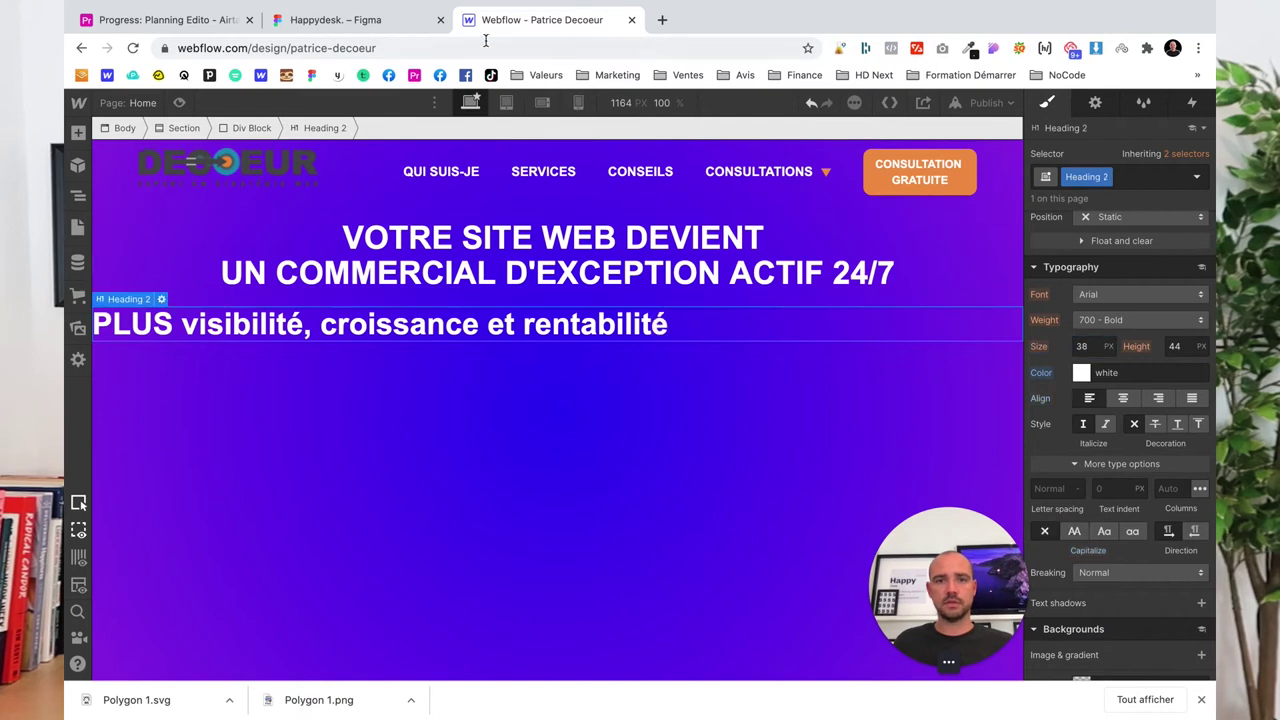
Compare with the Figma mockup, then make the subtitle 30px, uppercase and centre-aligned
left_click(350, 19)
double_click(657, 528)
left_click(540, 19)
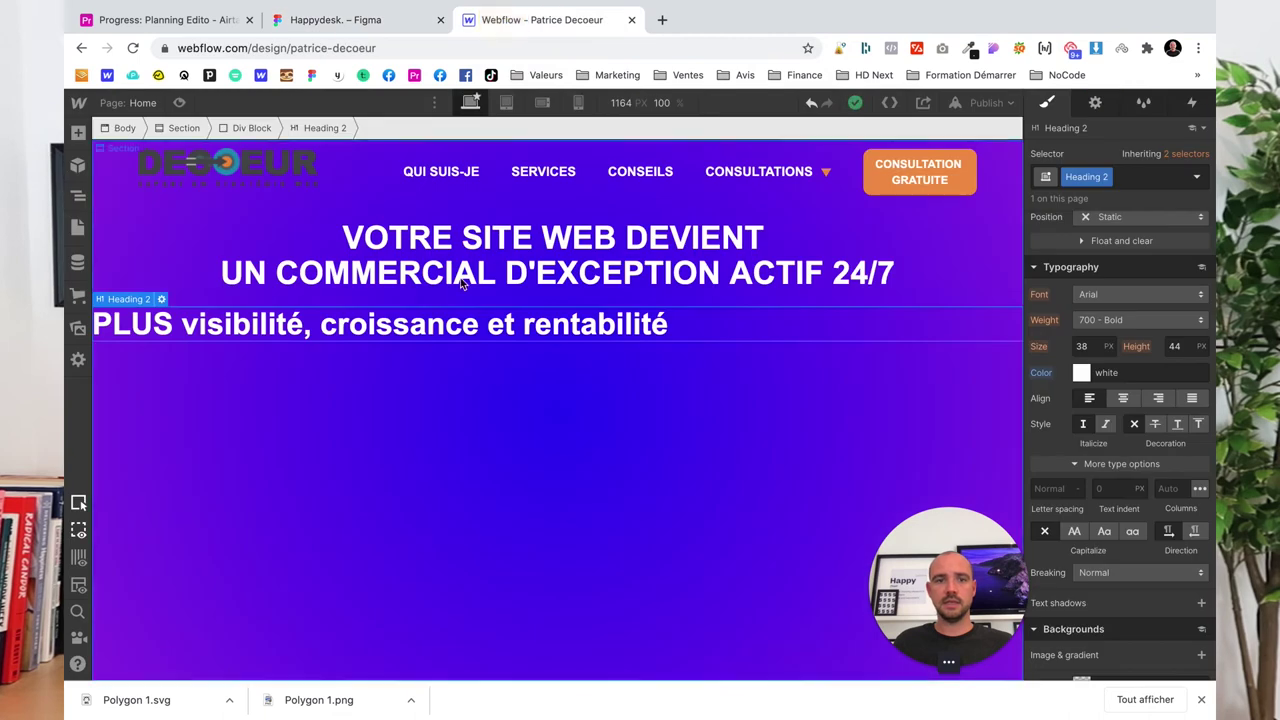
double_click(1085, 346)
type("30")
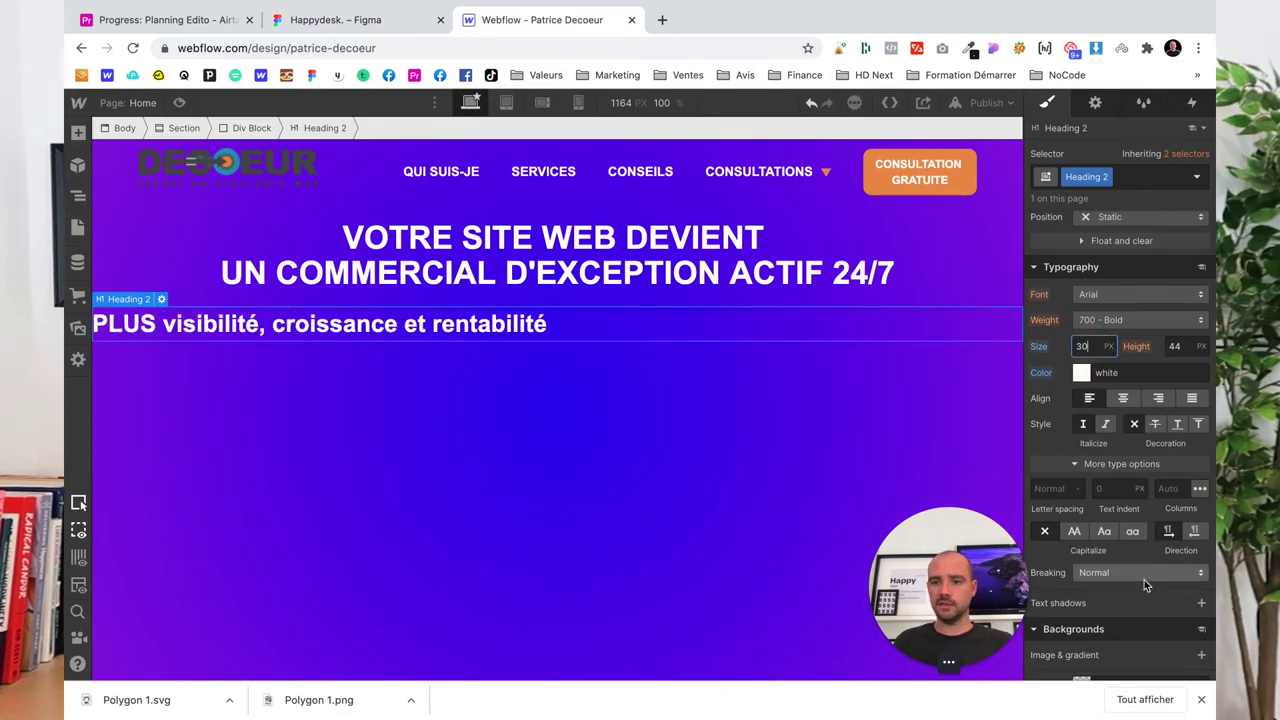
left_click(1078, 534)
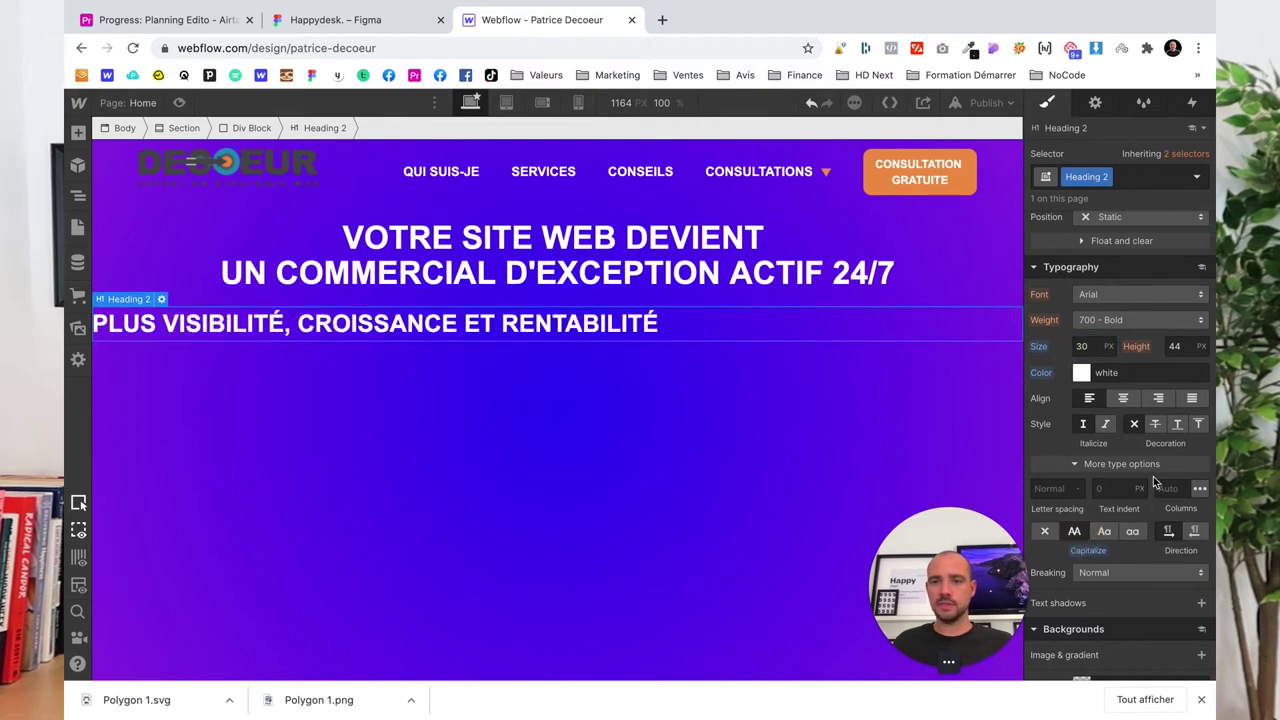
left_click(1123, 399)
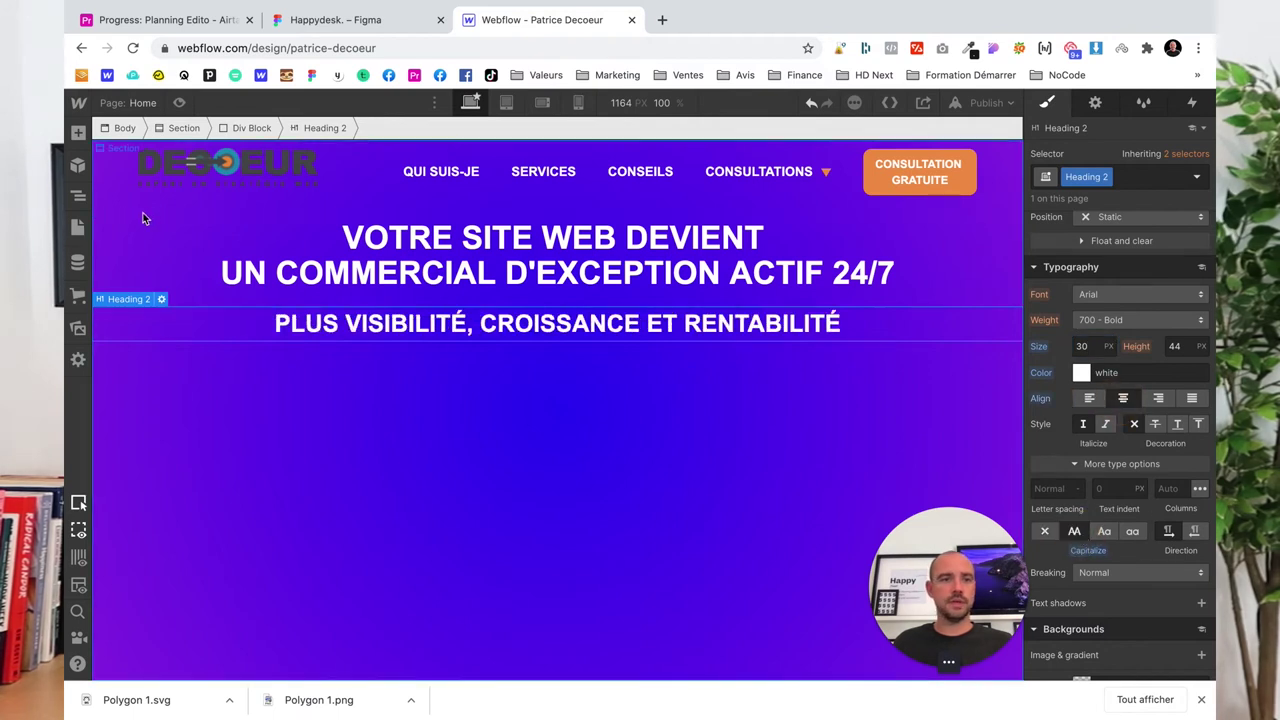
left_click(78, 196)
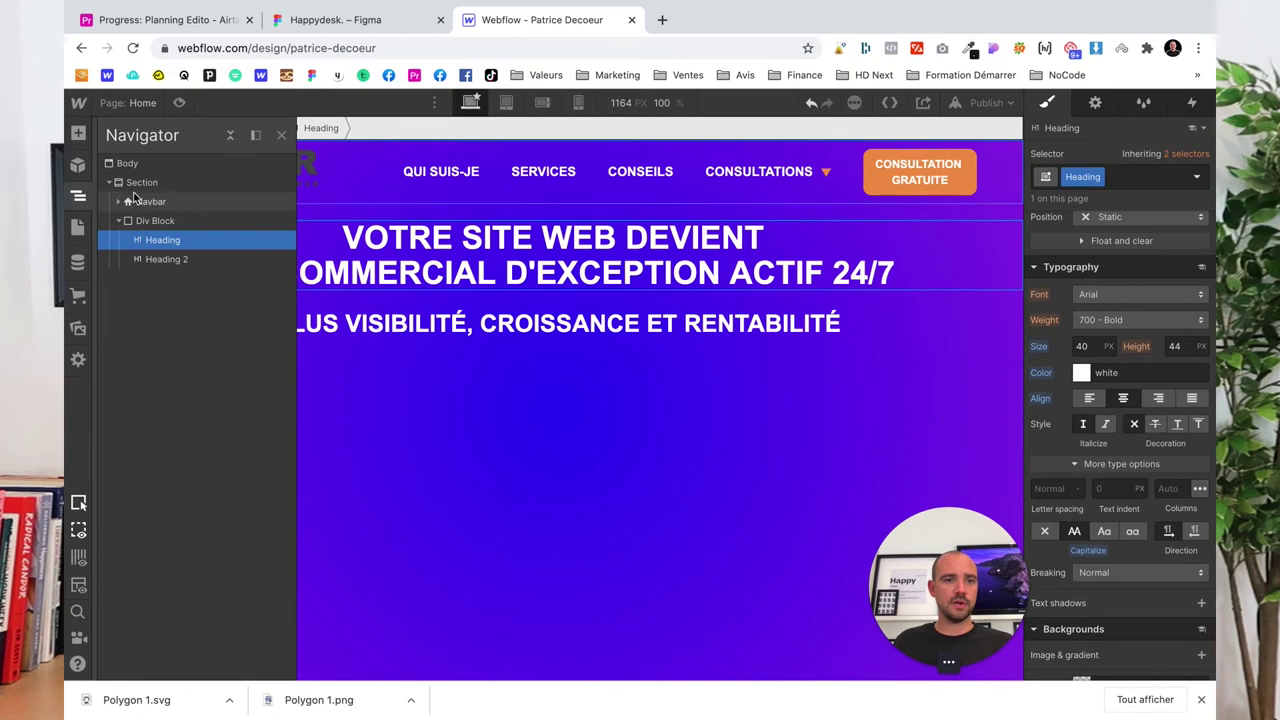
Make the hero Section a vertical flex layout
left_click(145, 184)
scroll(1133, 440, "up", 5)
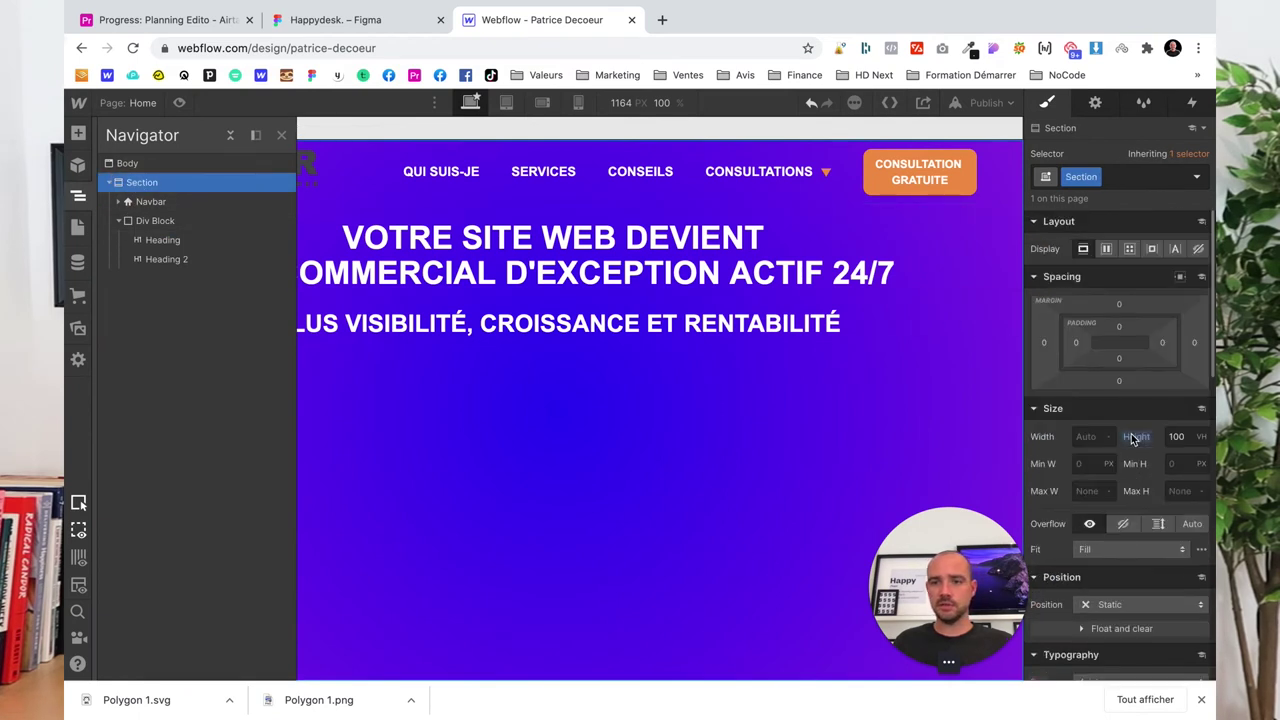
left_click(1110, 249)
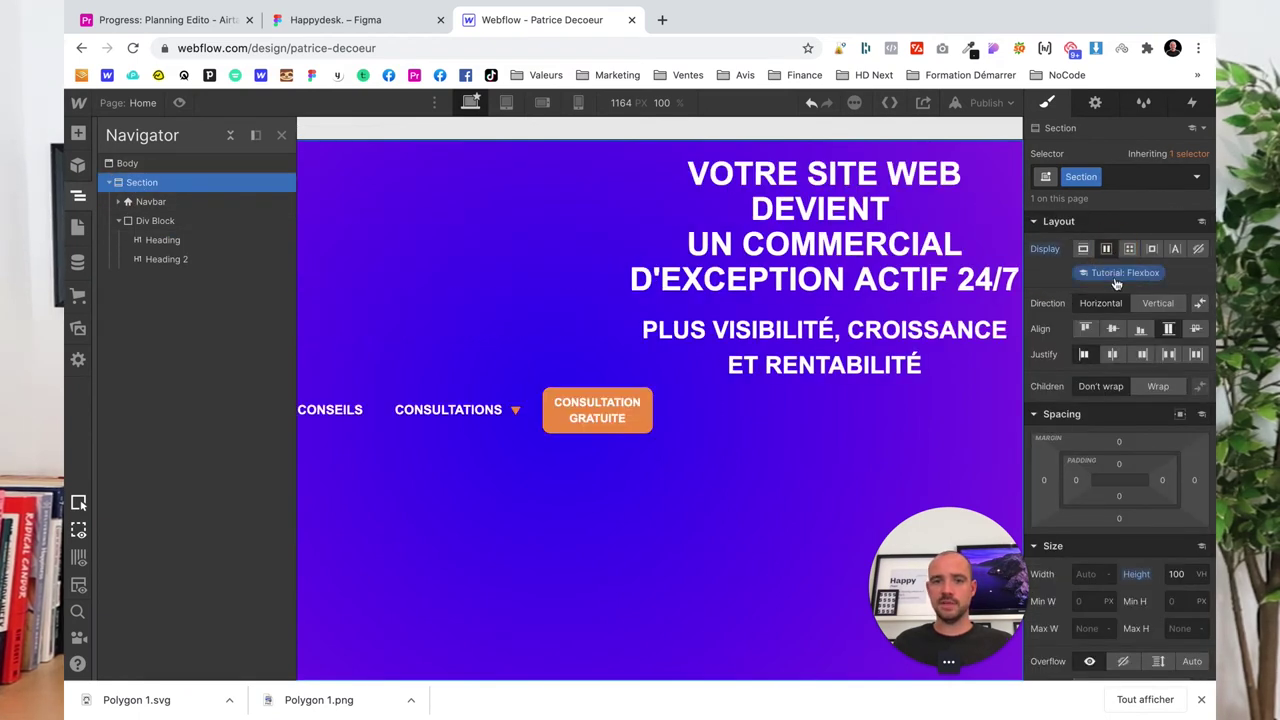
left_click(1154, 304)
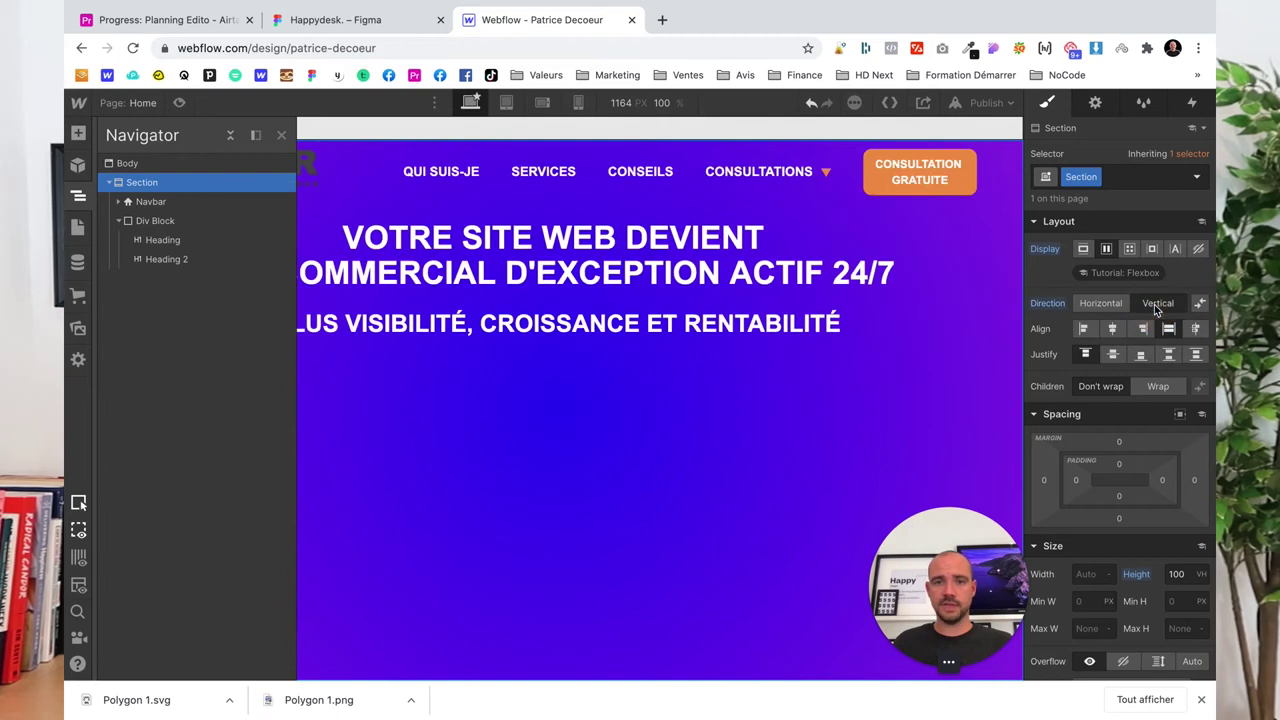
Set the heading Div Block to grow, flex vertical, with align and justify centred
left_click(145, 220)
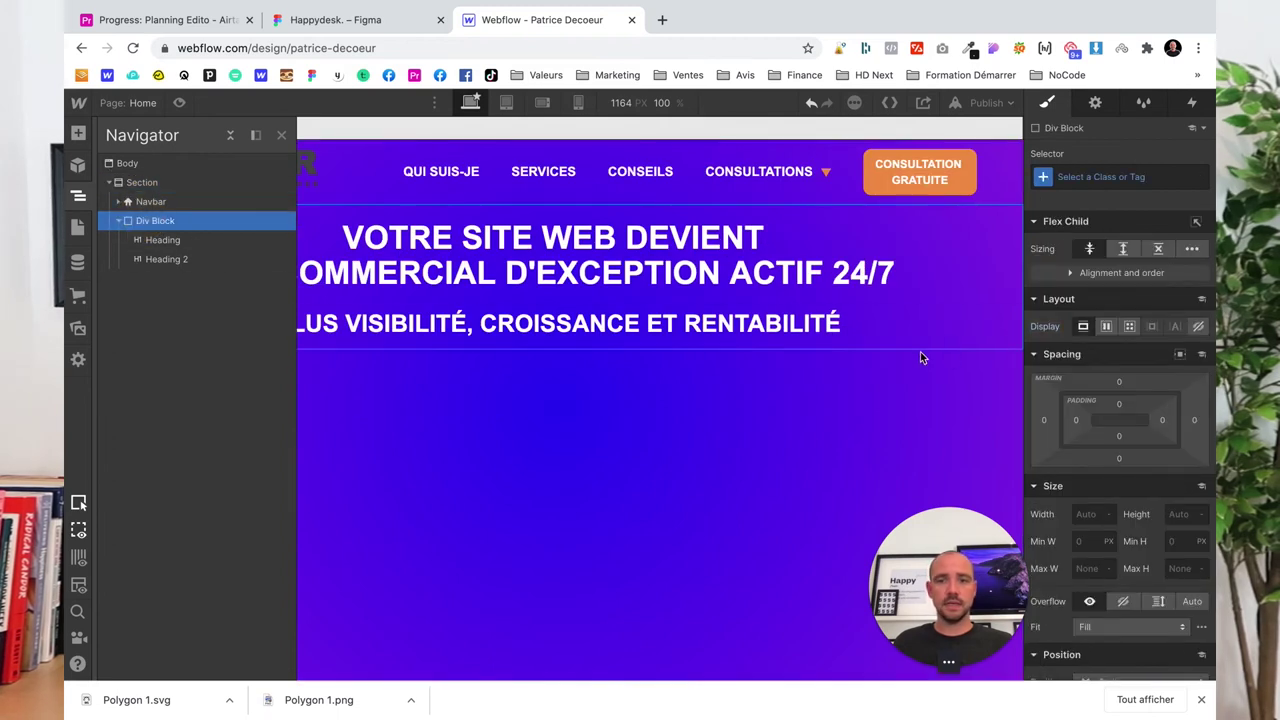
left_click(1125, 248)
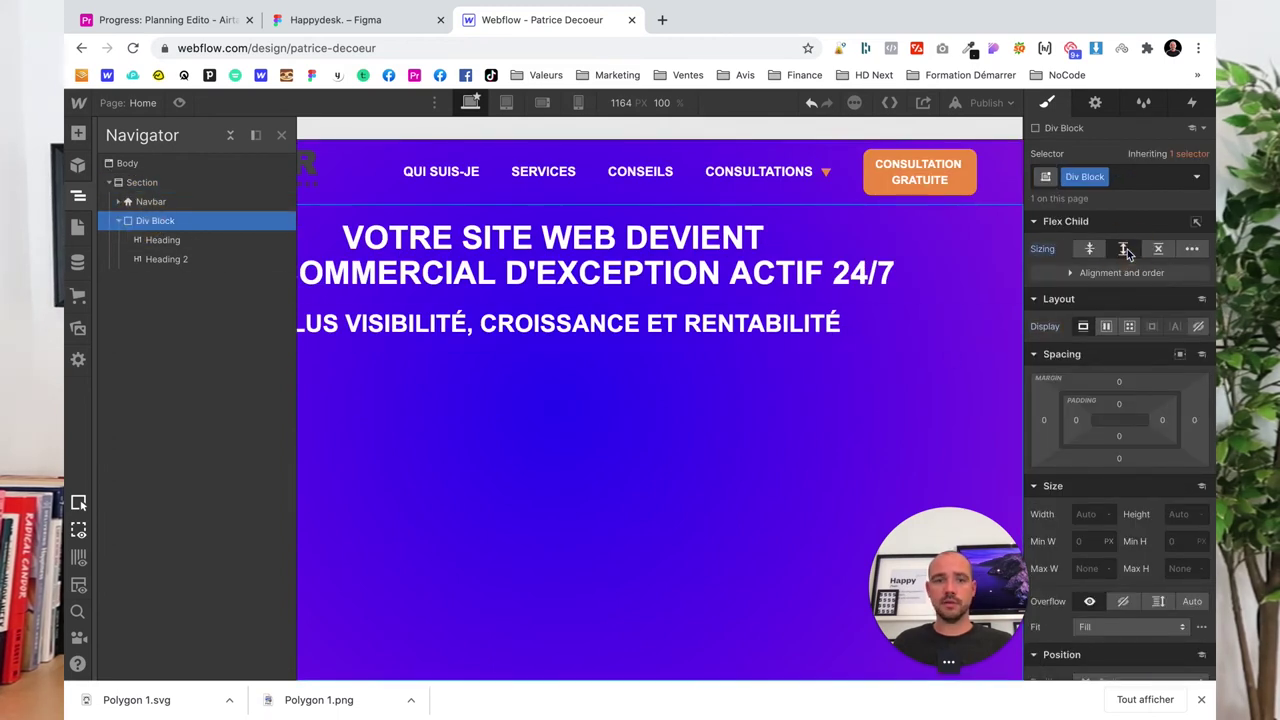
left_click(1107, 334)
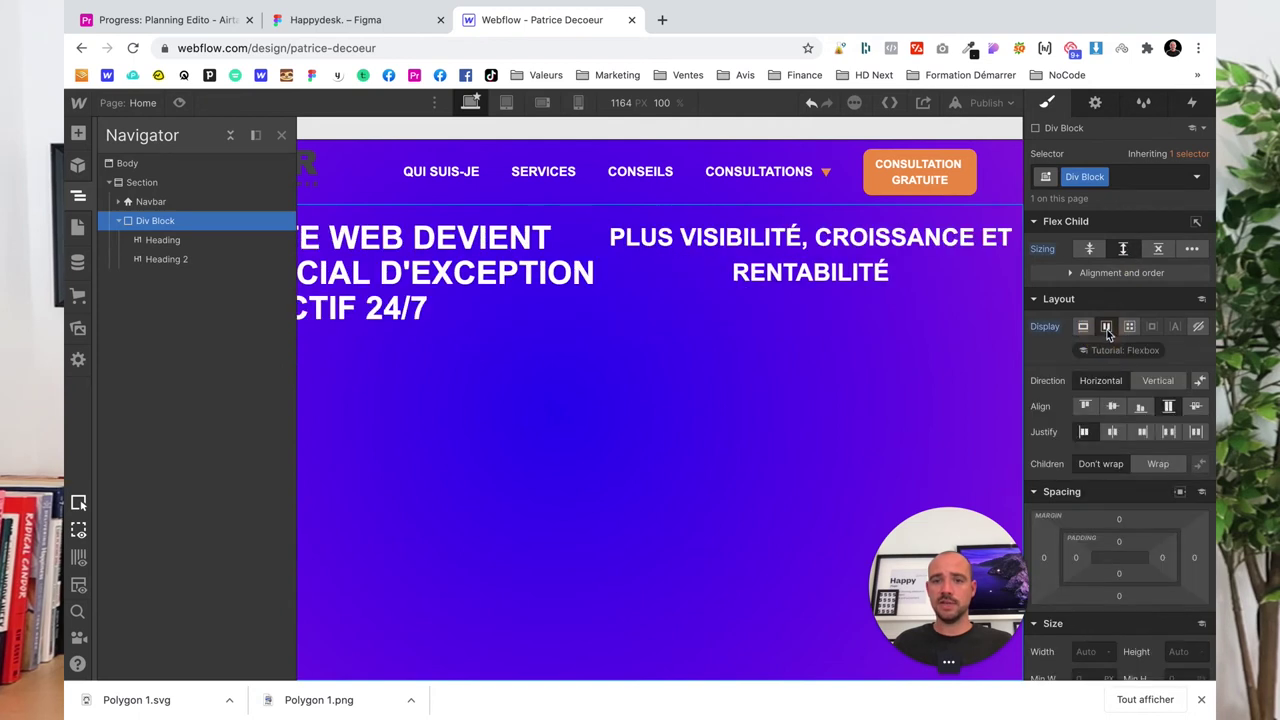
left_click(1157, 382)
left_click(1113, 406)
left_click(1112, 431)
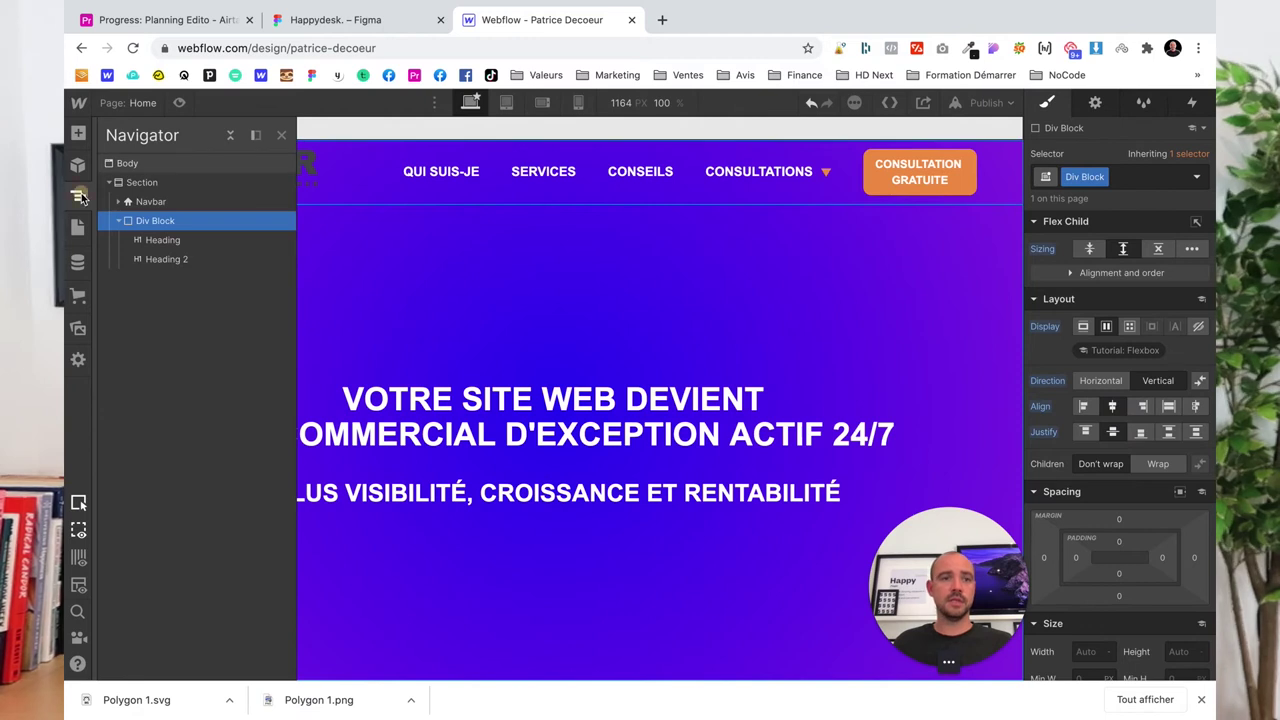
left_click(80, 197)
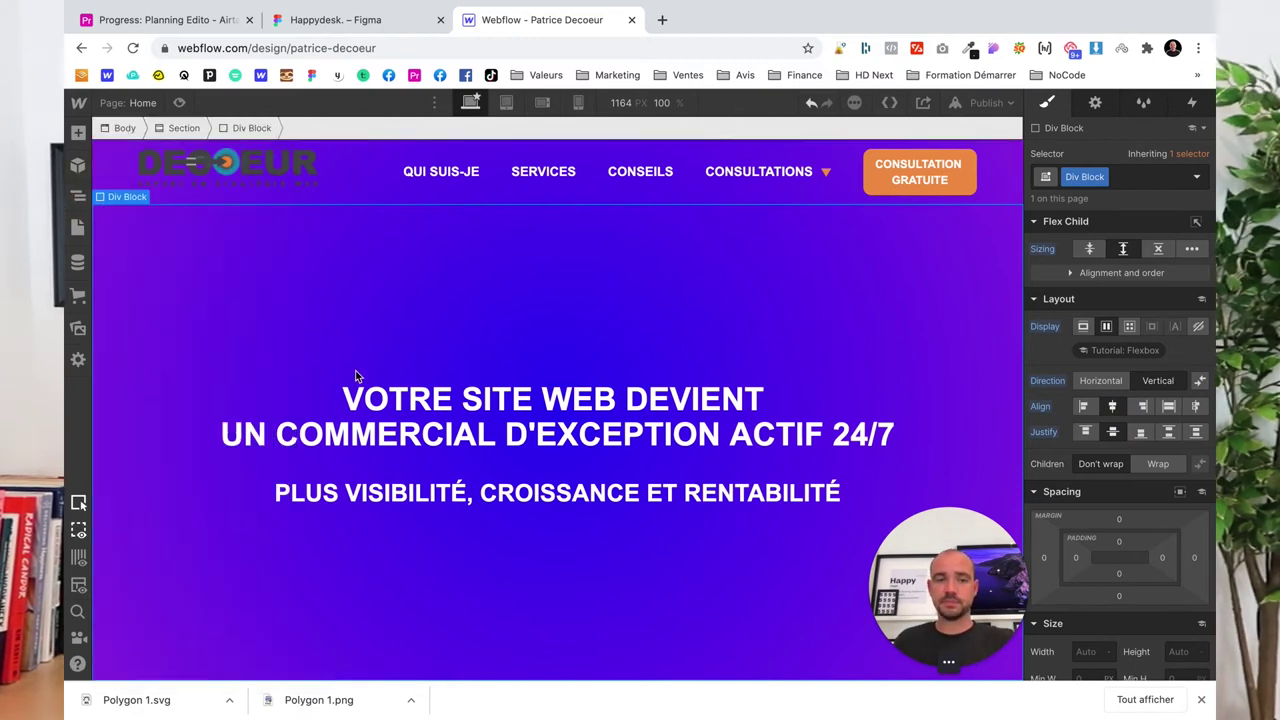
Set the PLUS VISIBILITÉ subtitle's font weight to 400 Normal
scroll(1157, 461, "down", 2)
scroll(1145, 527, "down", 3)
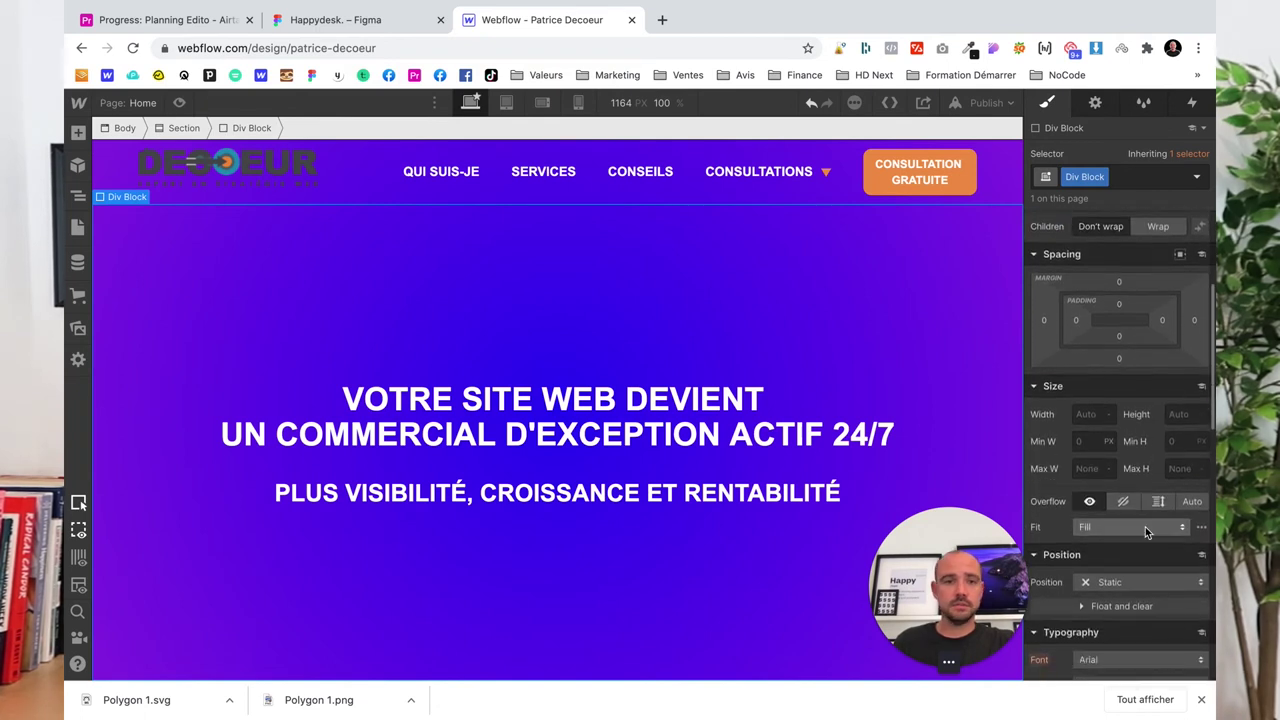
left_click(616, 416)
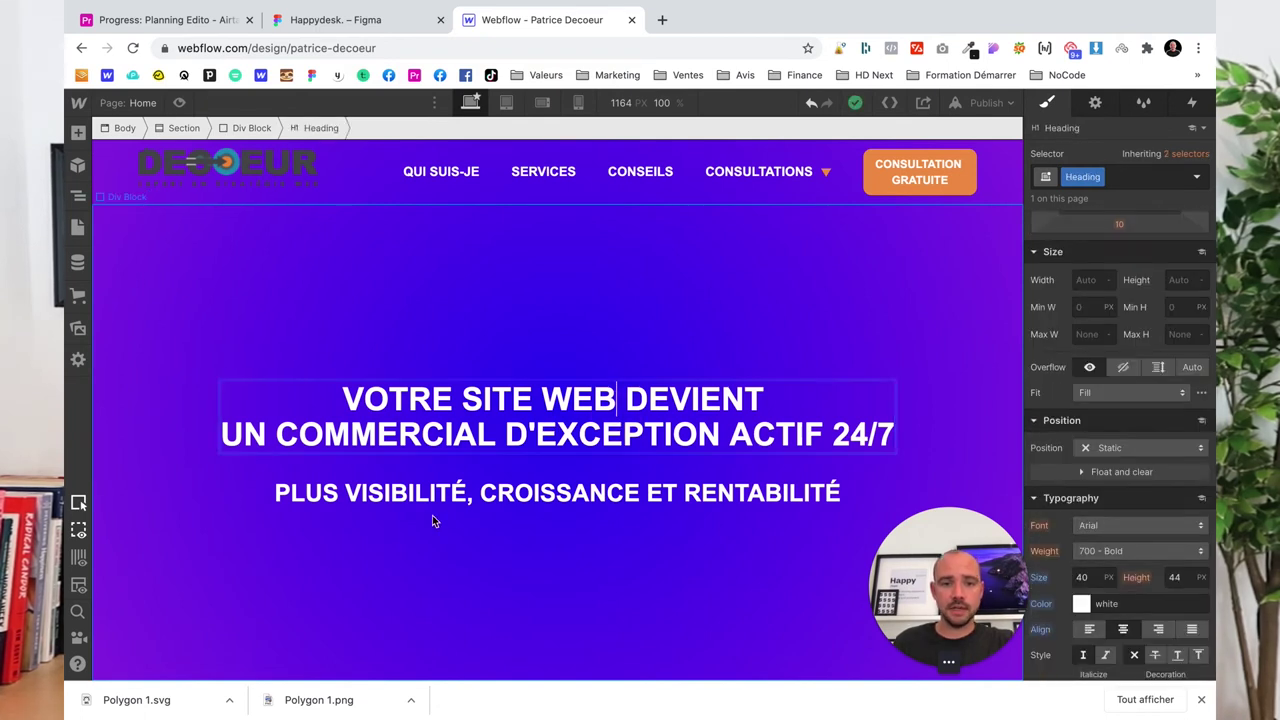
left_click(366, 19)
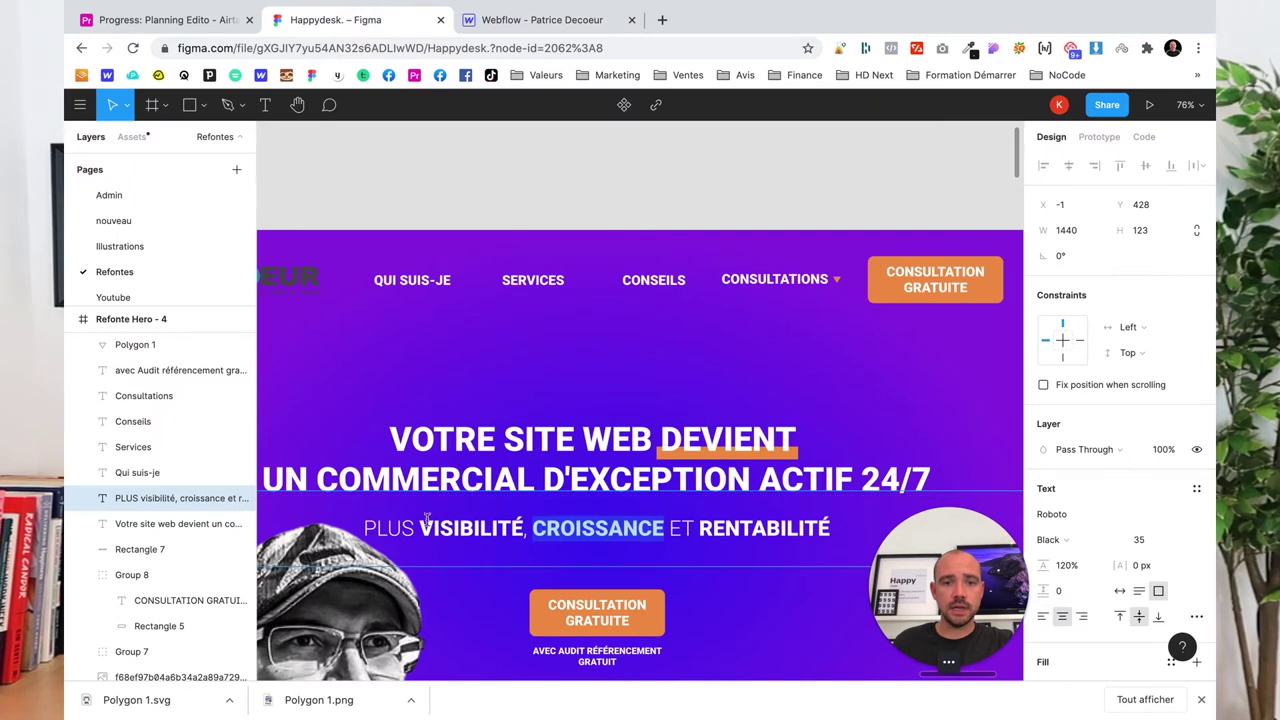
left_click(540, 19)
left_click(282, 494)
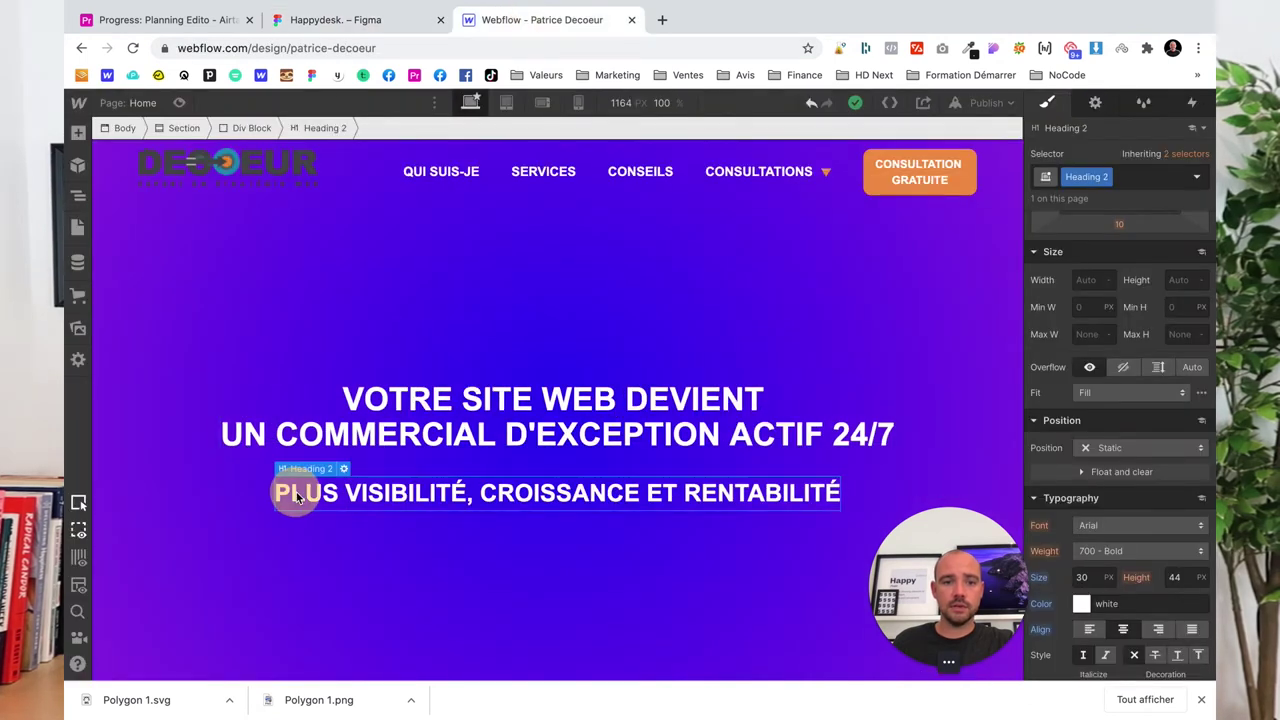
double_click(296, 497)
left_click(556, 567)
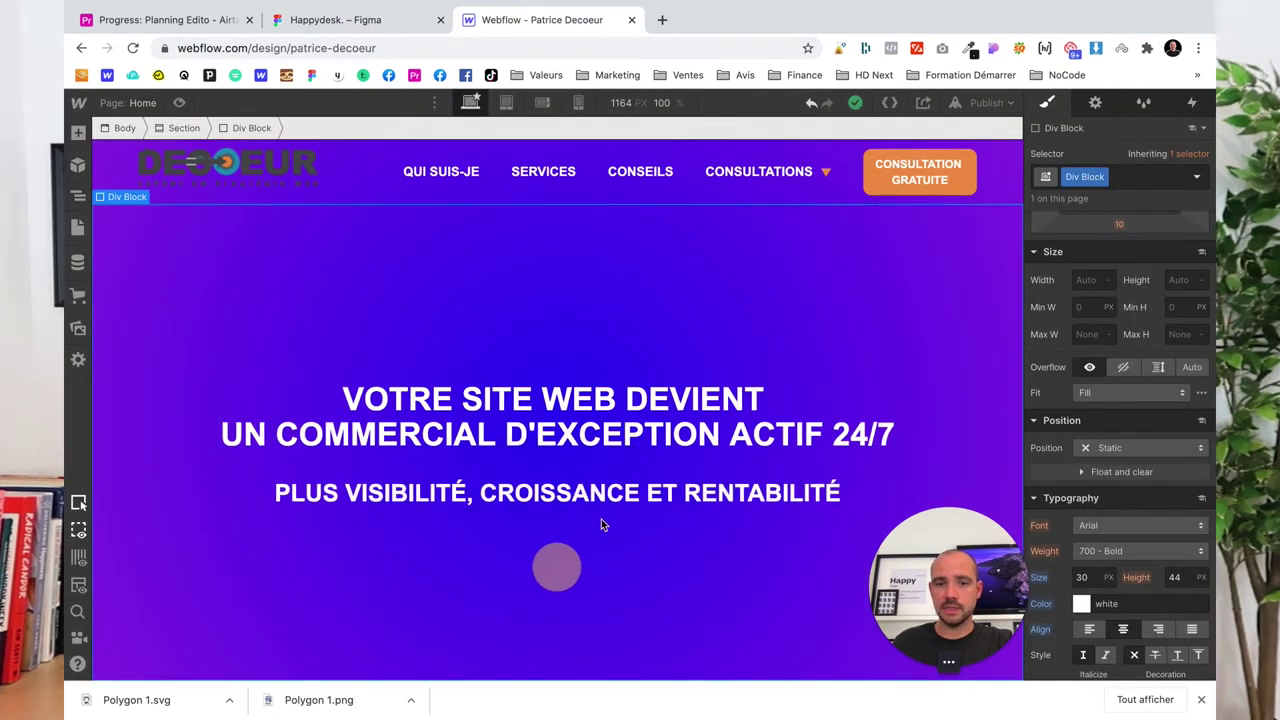
left_click(612, 505)
left_click(1095, 553)
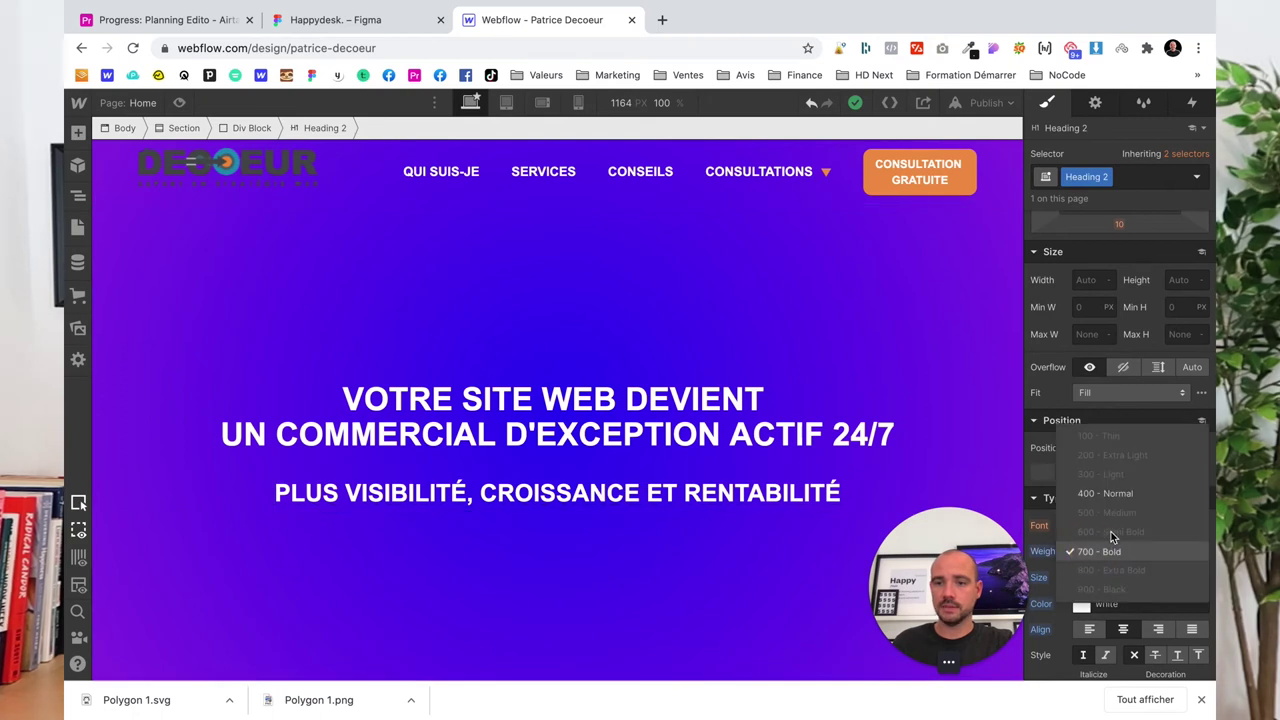
left_click(1100, 490)
left_click(514, 548)
Bold VISIBILITÉ, CROISSANCE and RENTABILITÉ in the subtitle, then view the Figma design
double_click(410, 498)
left_click(410, 494)
left_click_drag(466, 492, 348, 492)
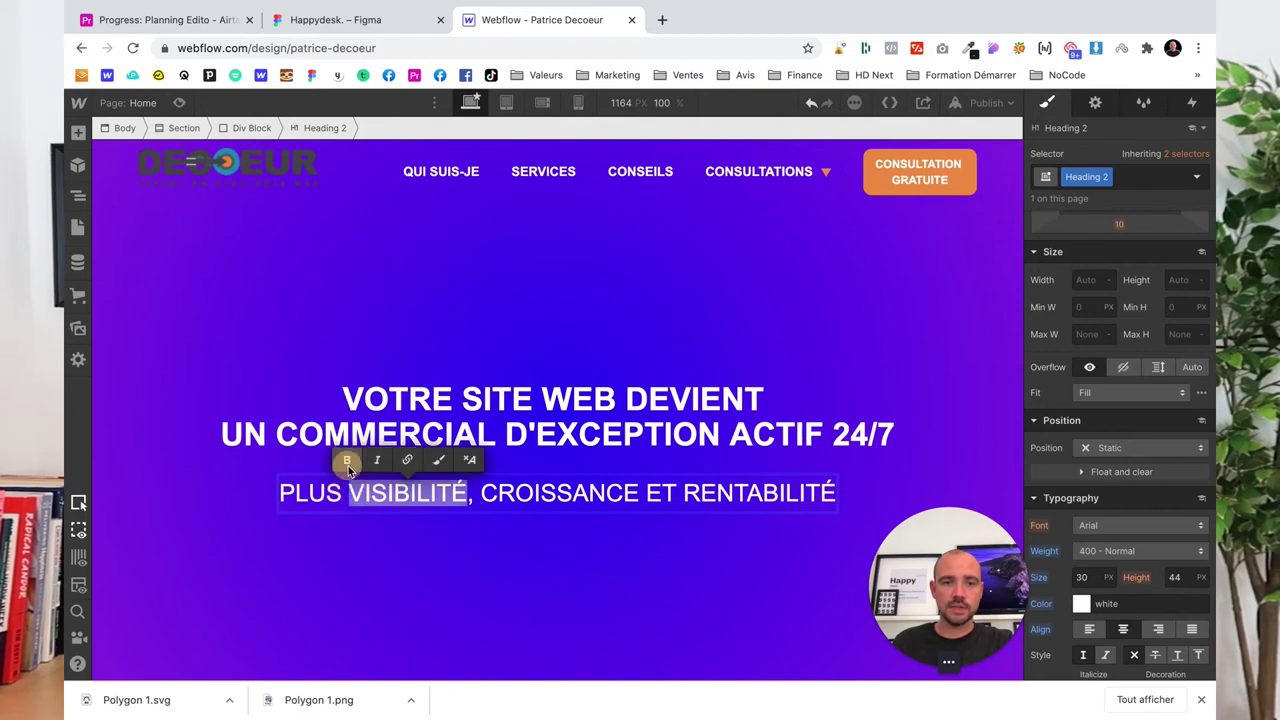
left_click(348, 462)
left_click(524, 491)
left_click(478, 494)
left_click_drag(486, 493, 624, 487)
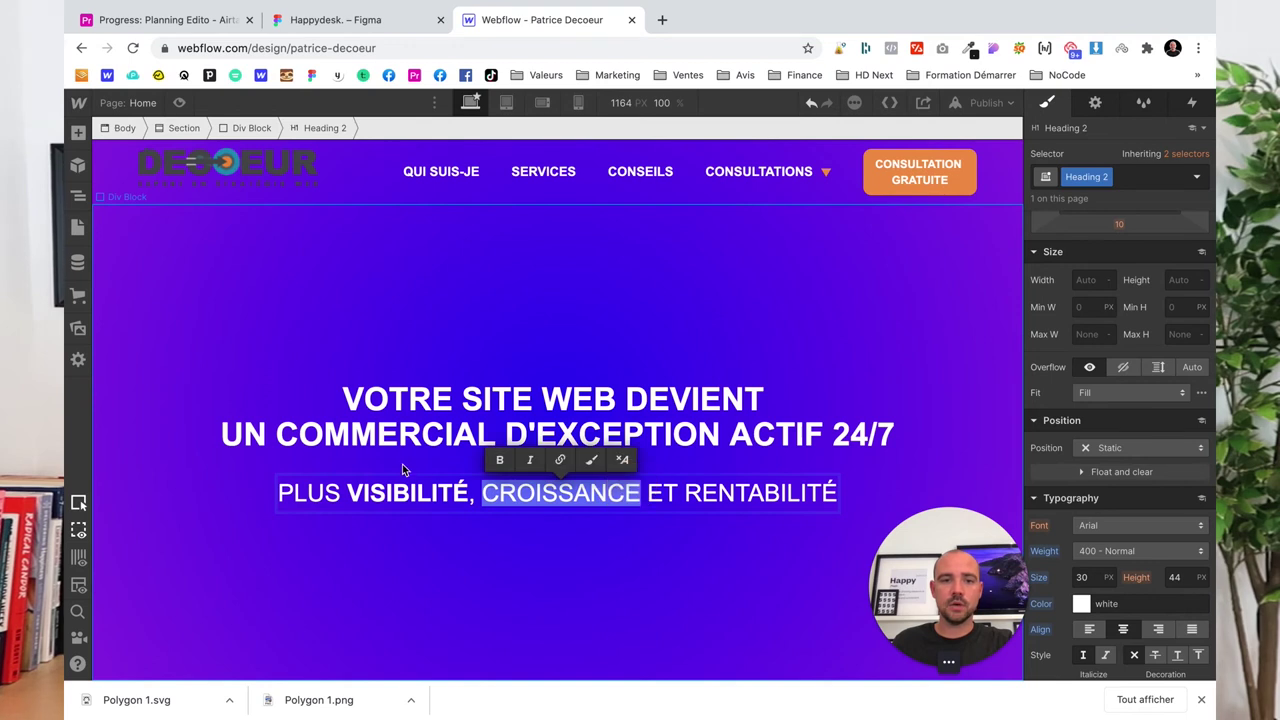
left_click(500, 458)
double_click(707, 492)
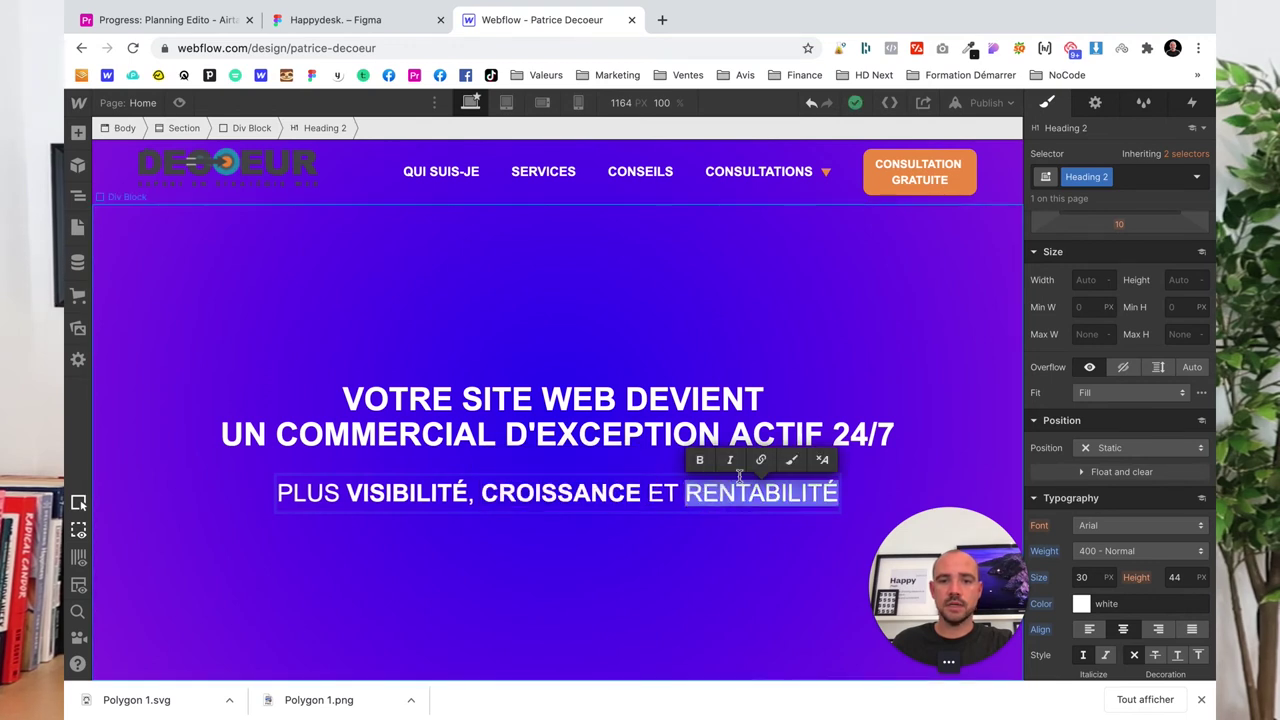
left_click(700, 462)
key("Escape")
left_click(594, 546)
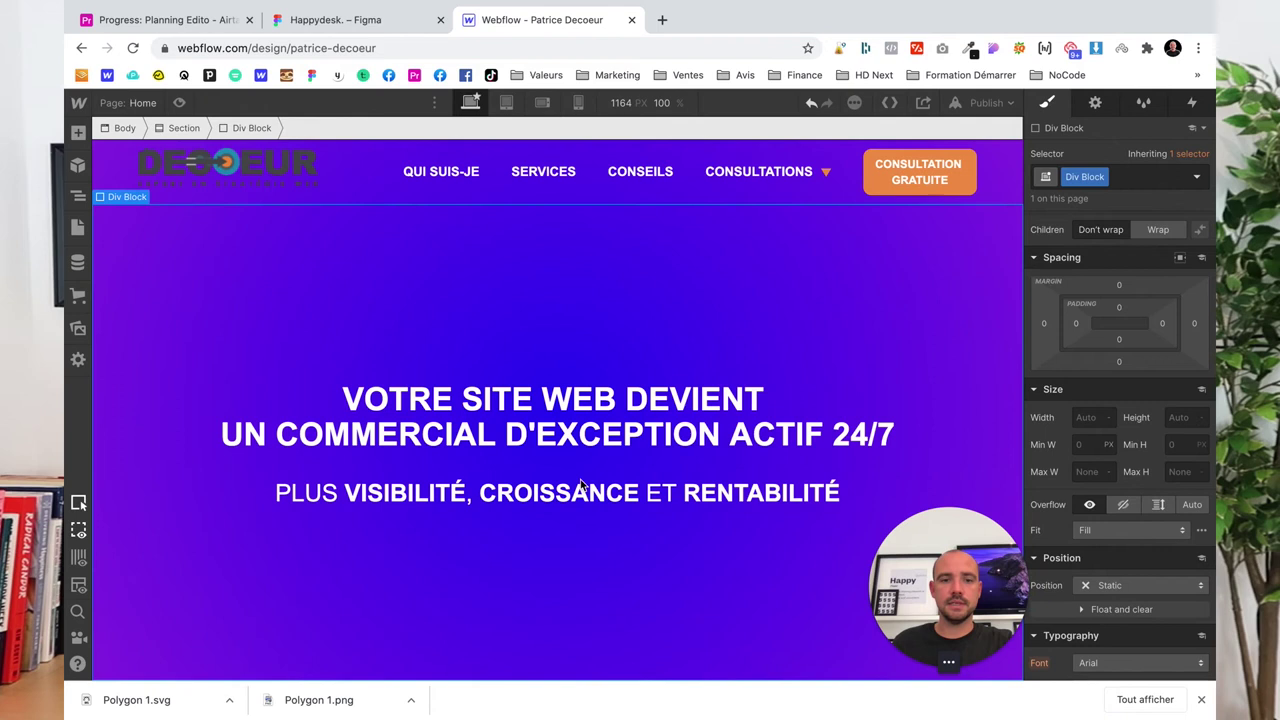
left_click(339, 22)
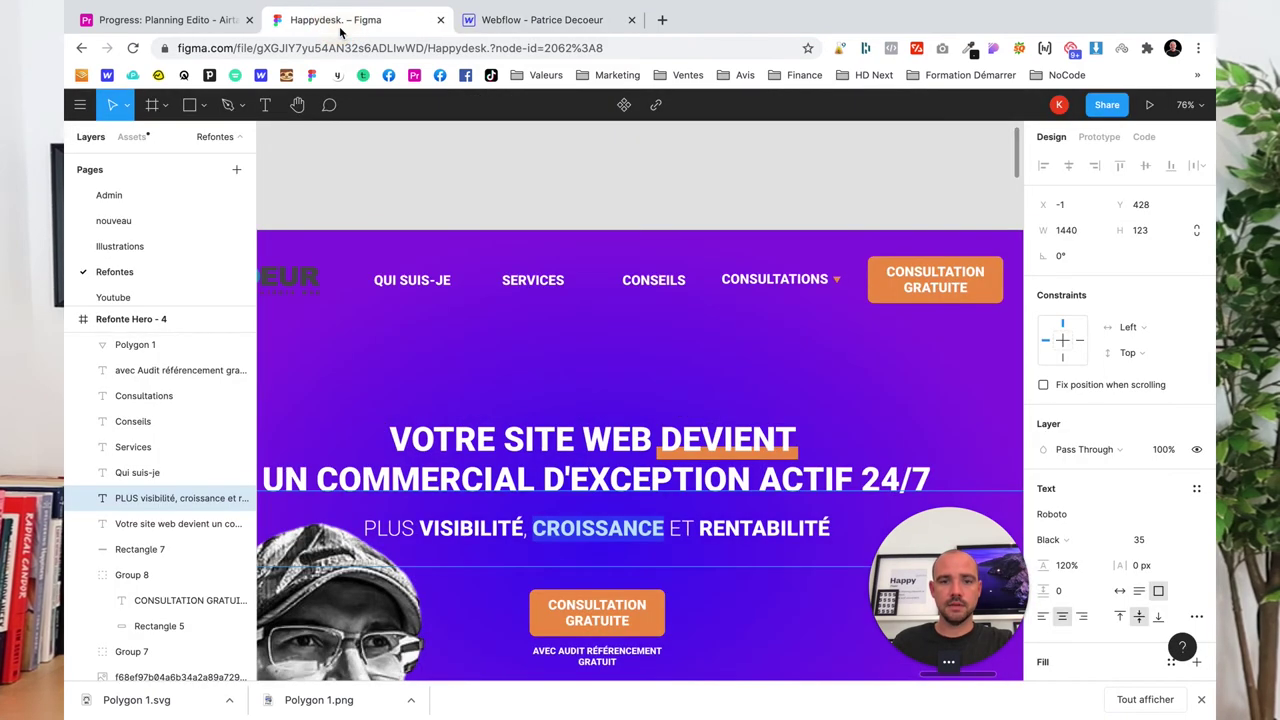
Paste a copy of the CONSULTATION GRATUITE button into the hero block
left_click(540, 20)
left_click(879, 167)
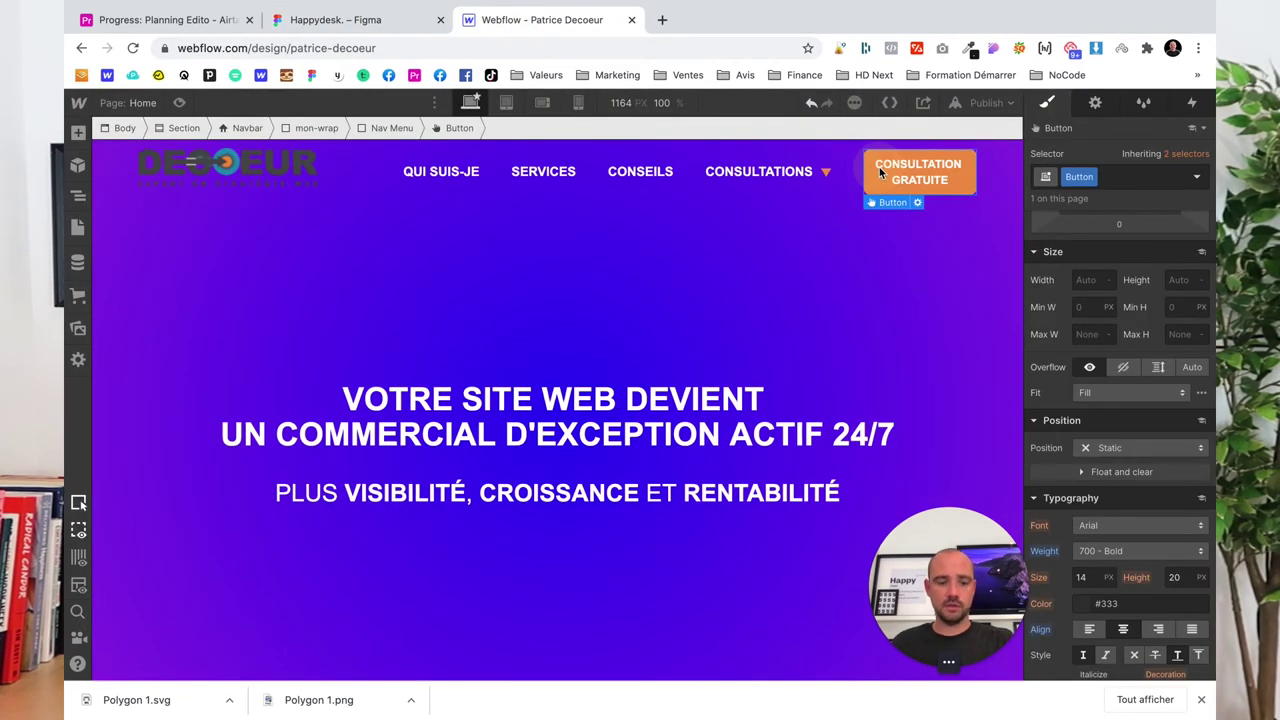
left_click(740, 514)
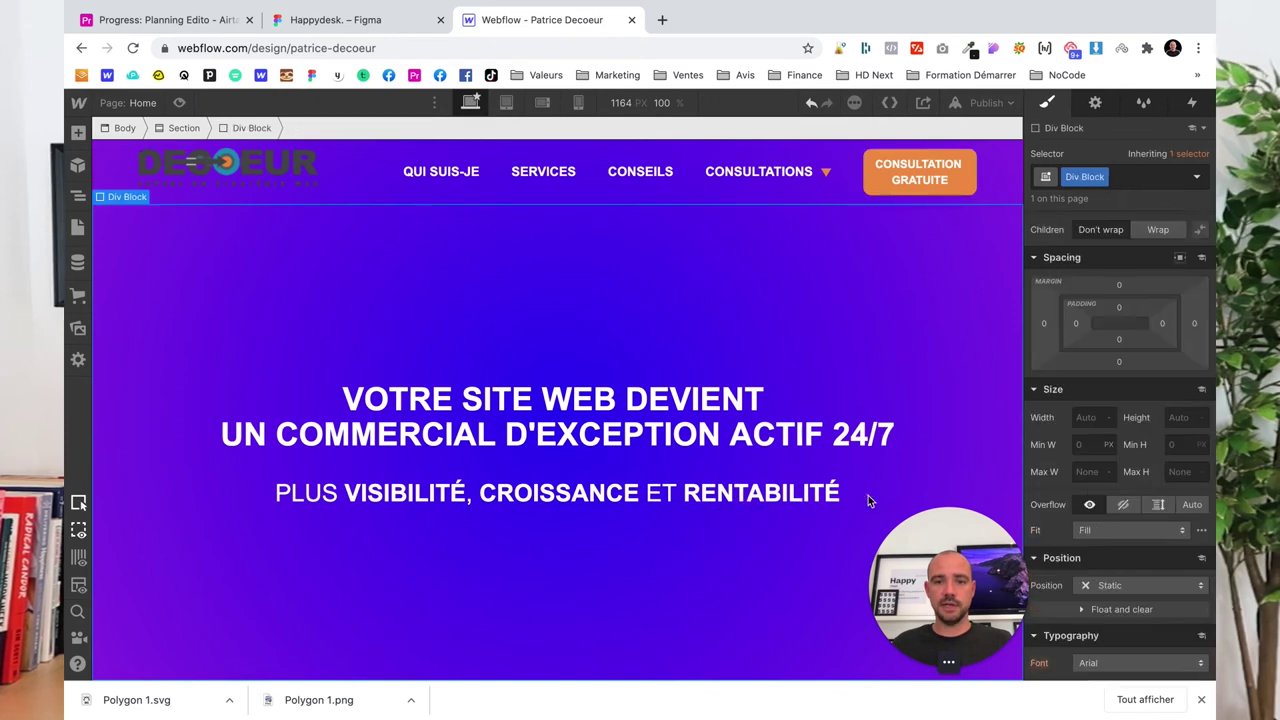
left_click(832, 496)
left_click(850, 467)
left_click(844, 444)
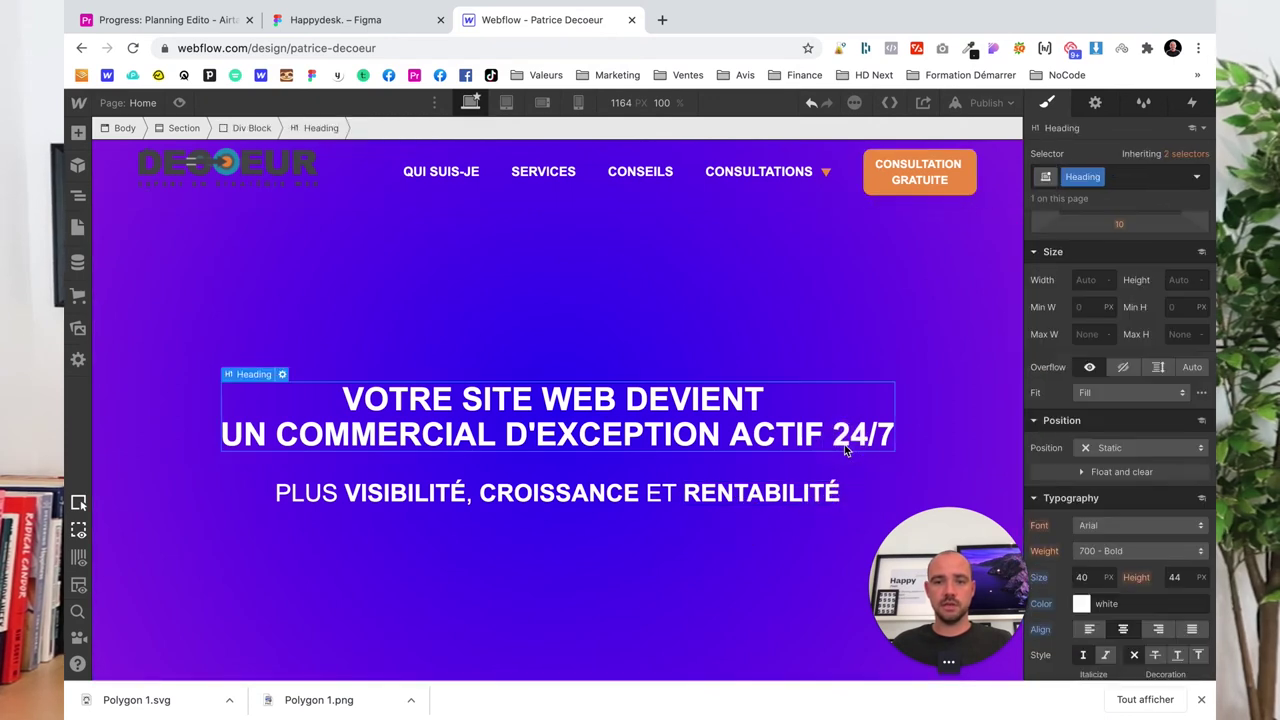
key("ctrl+v")
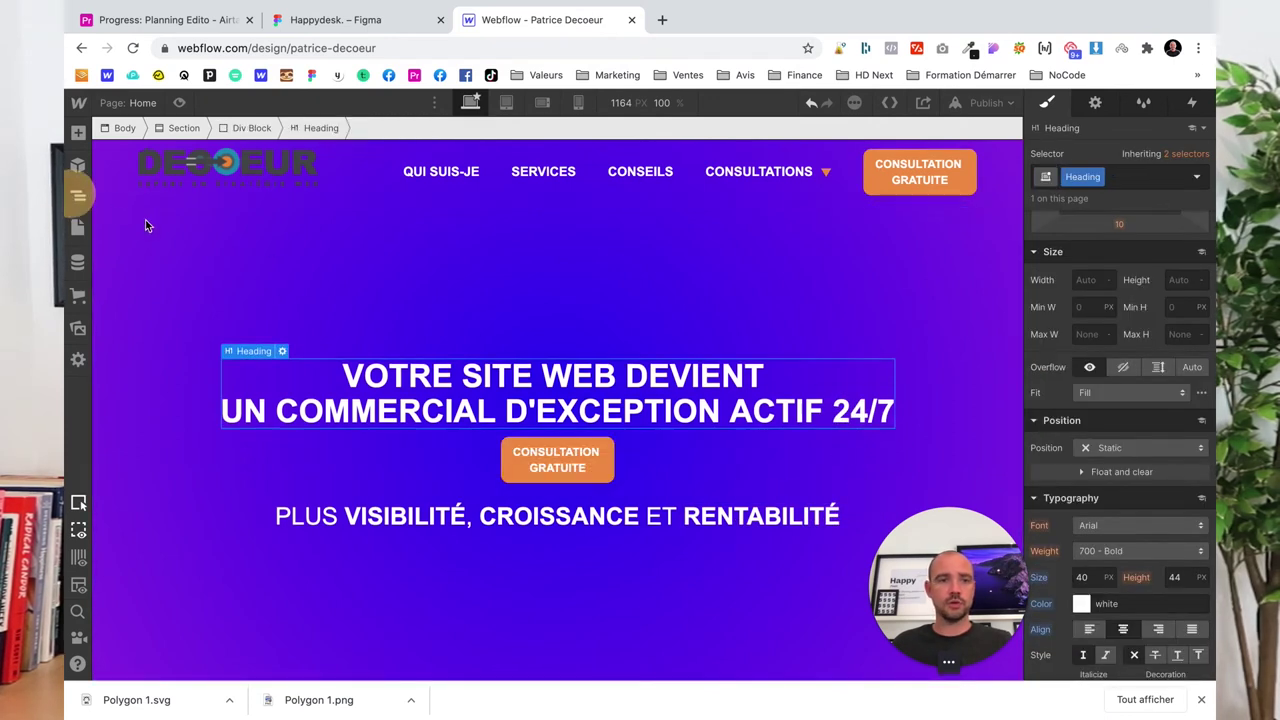
Reorder the Navigator so the subtitle sits above the new button
key("z")
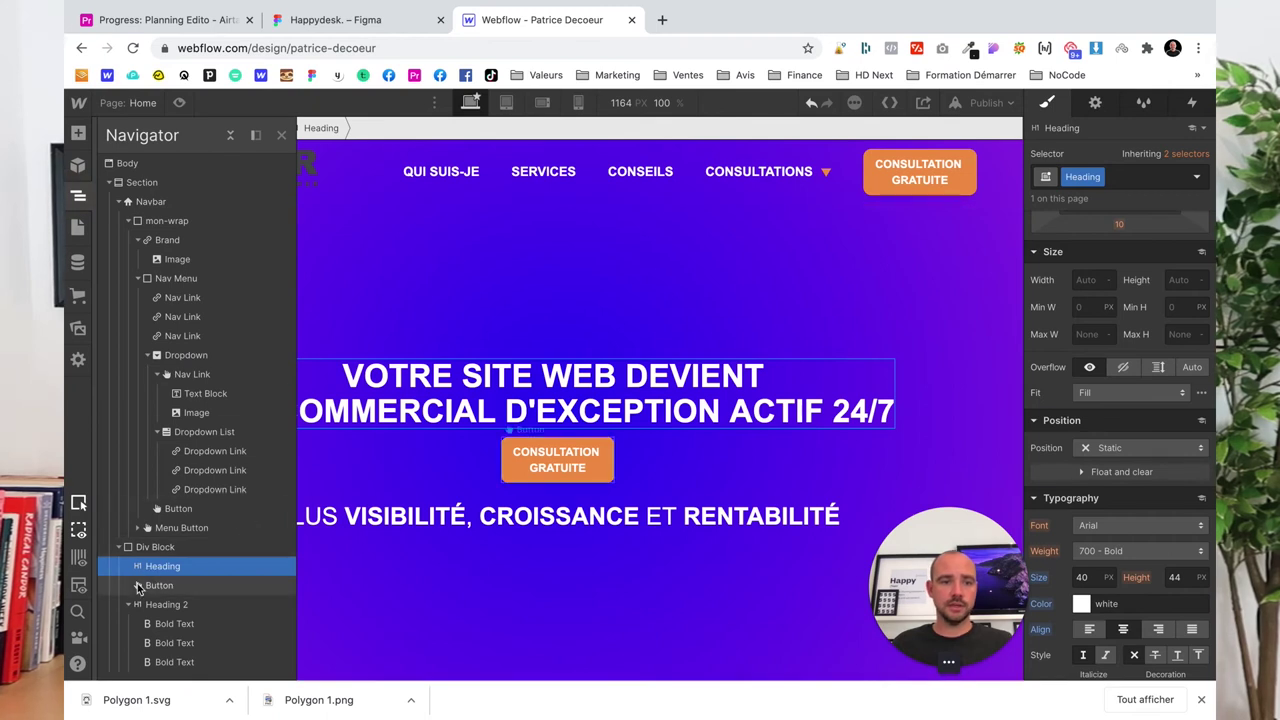
left_click(133, 603)
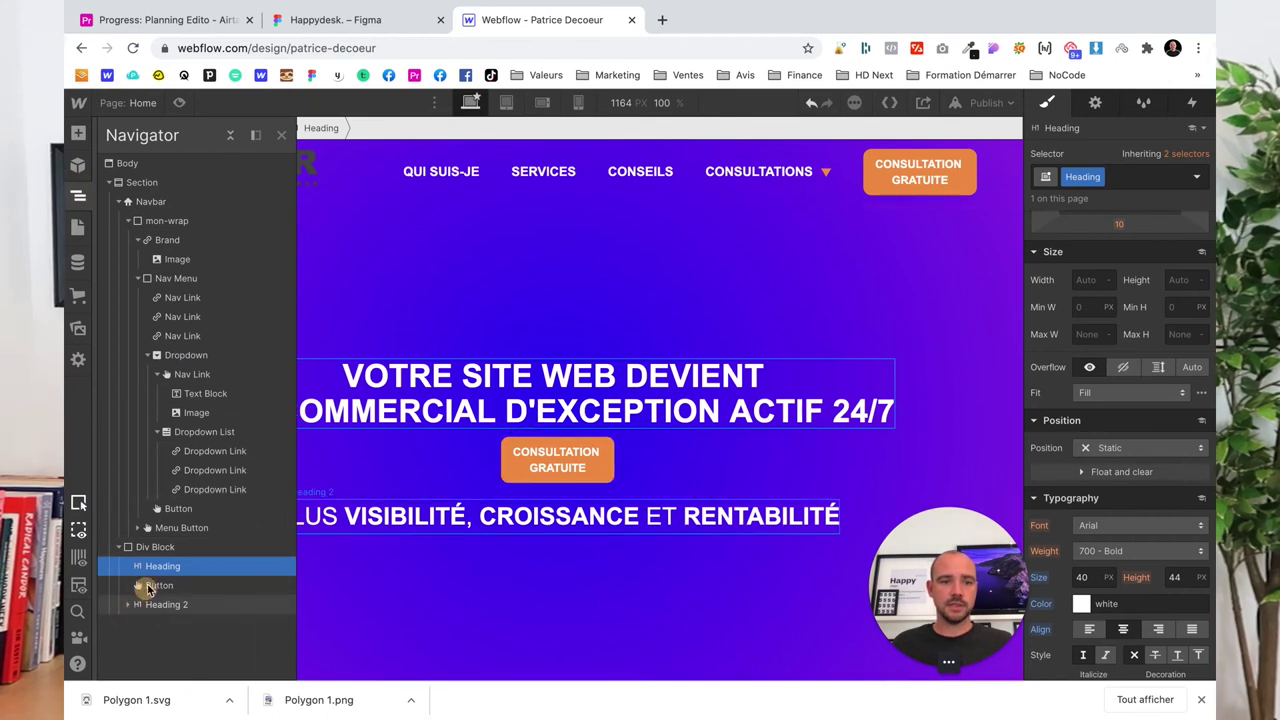
left_click_drag(148, 590, 149, 585)
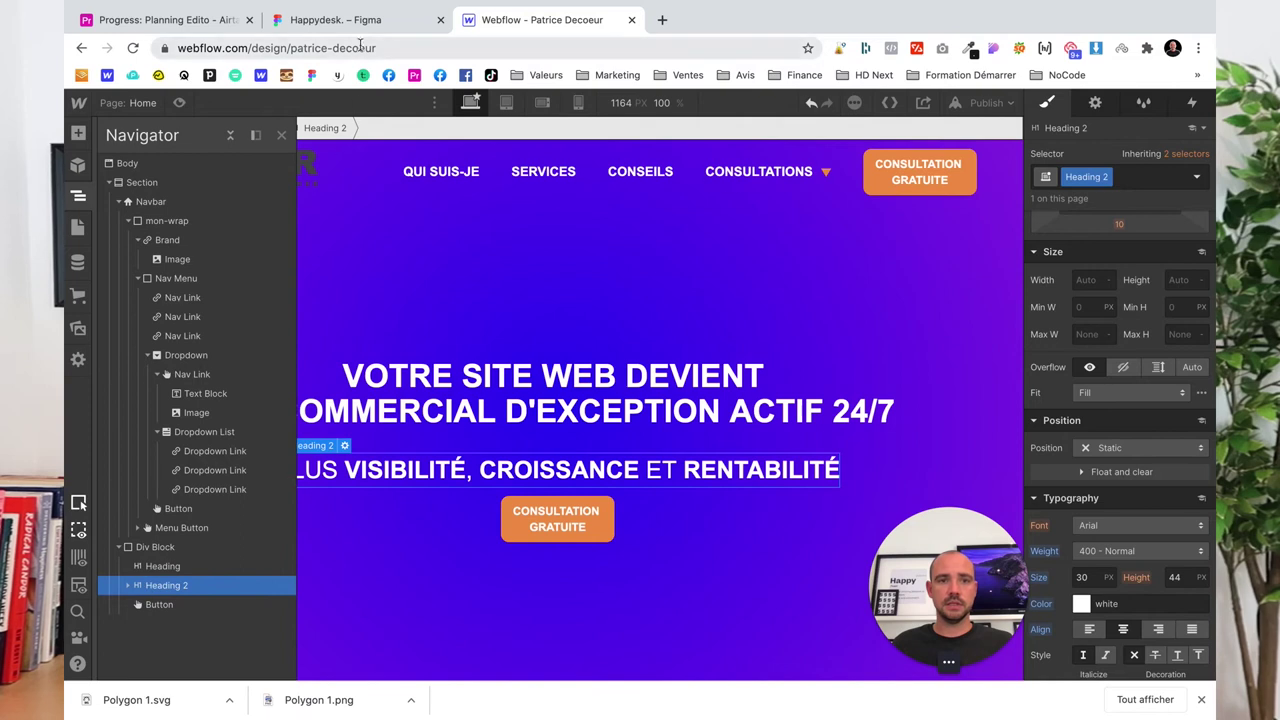
key("z")
left_click(565, 539)
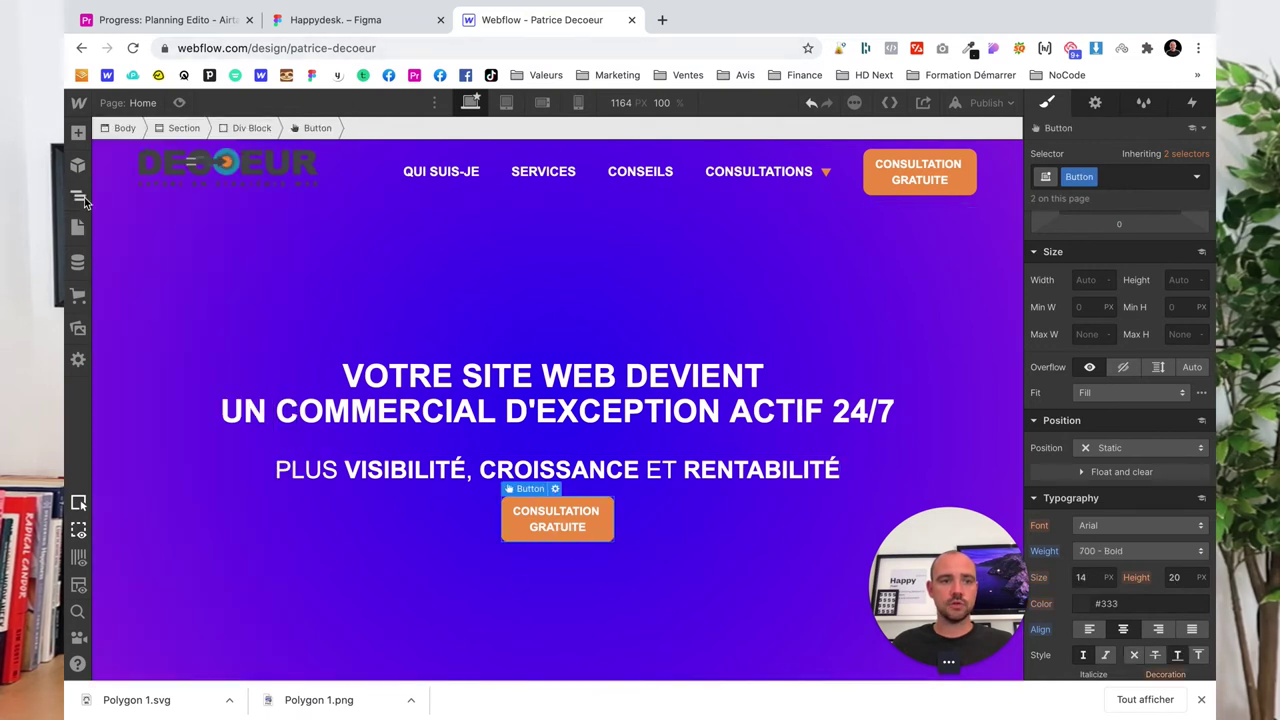
left_click(82, 200)
Insert a Text Block under the button with the text 'avec Audit référencement gratuit'
left_click(76, 134)
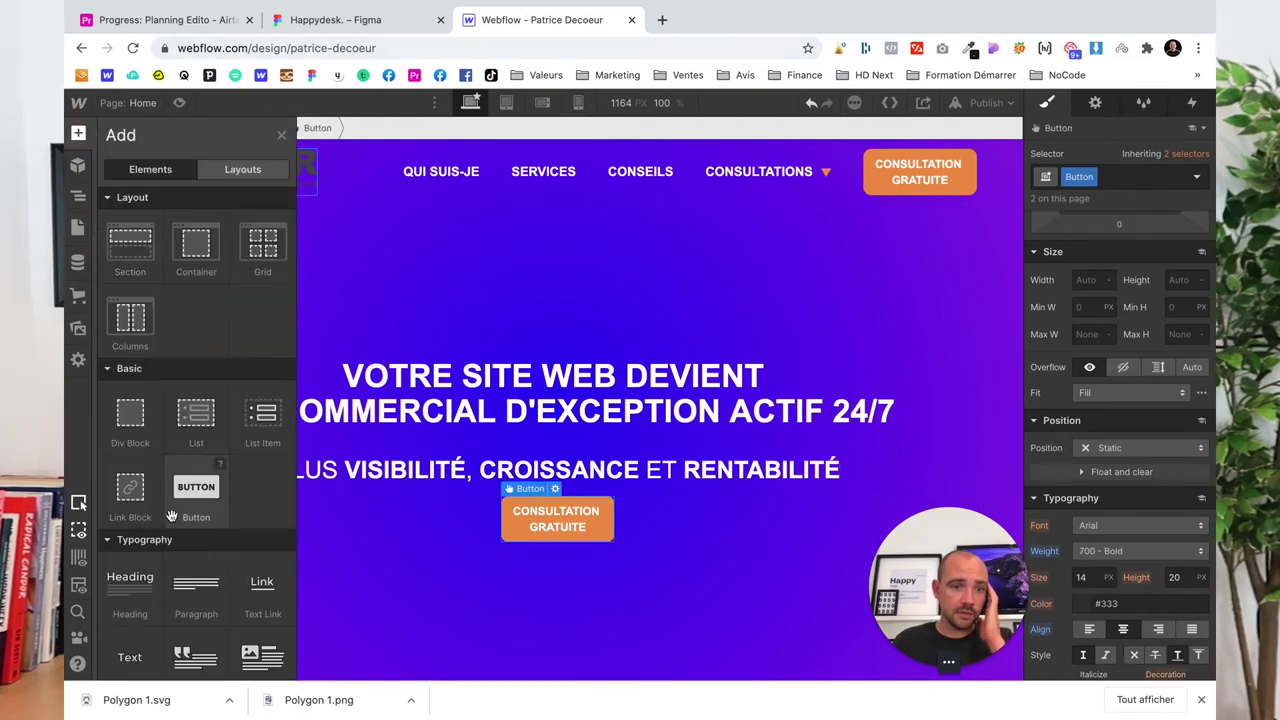
left_click(129, 568)
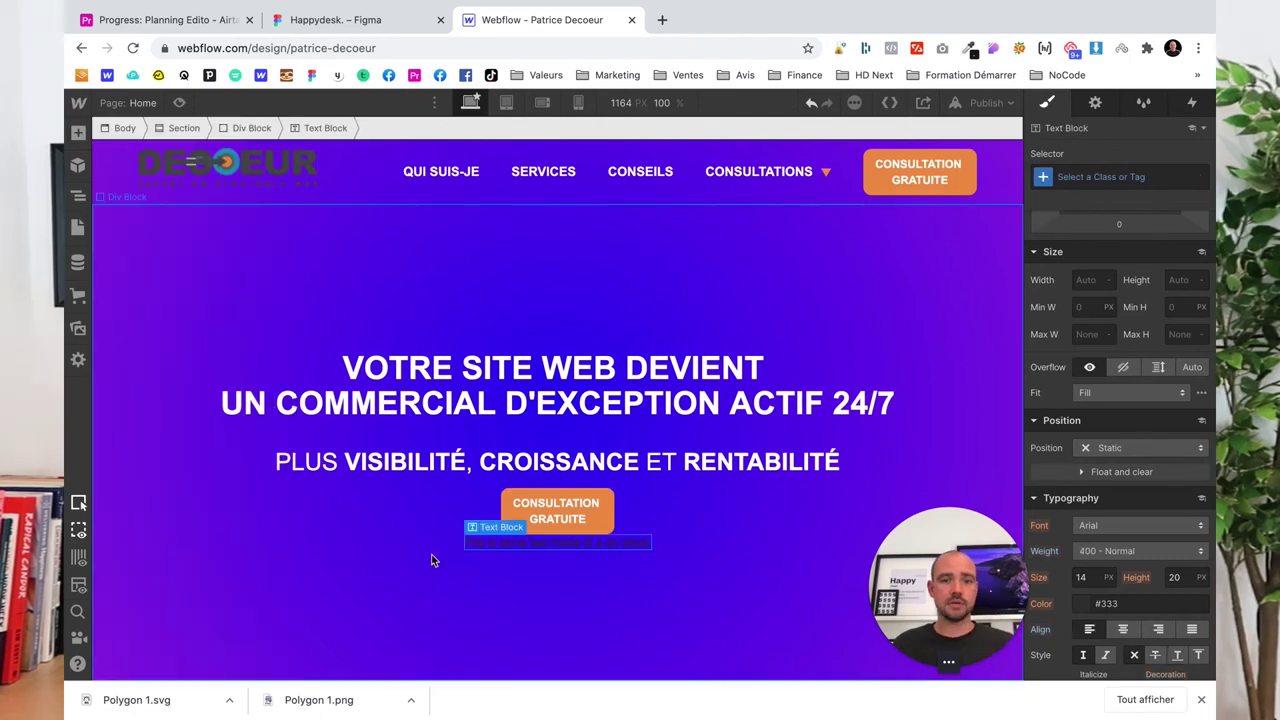
left_click(300, 20)
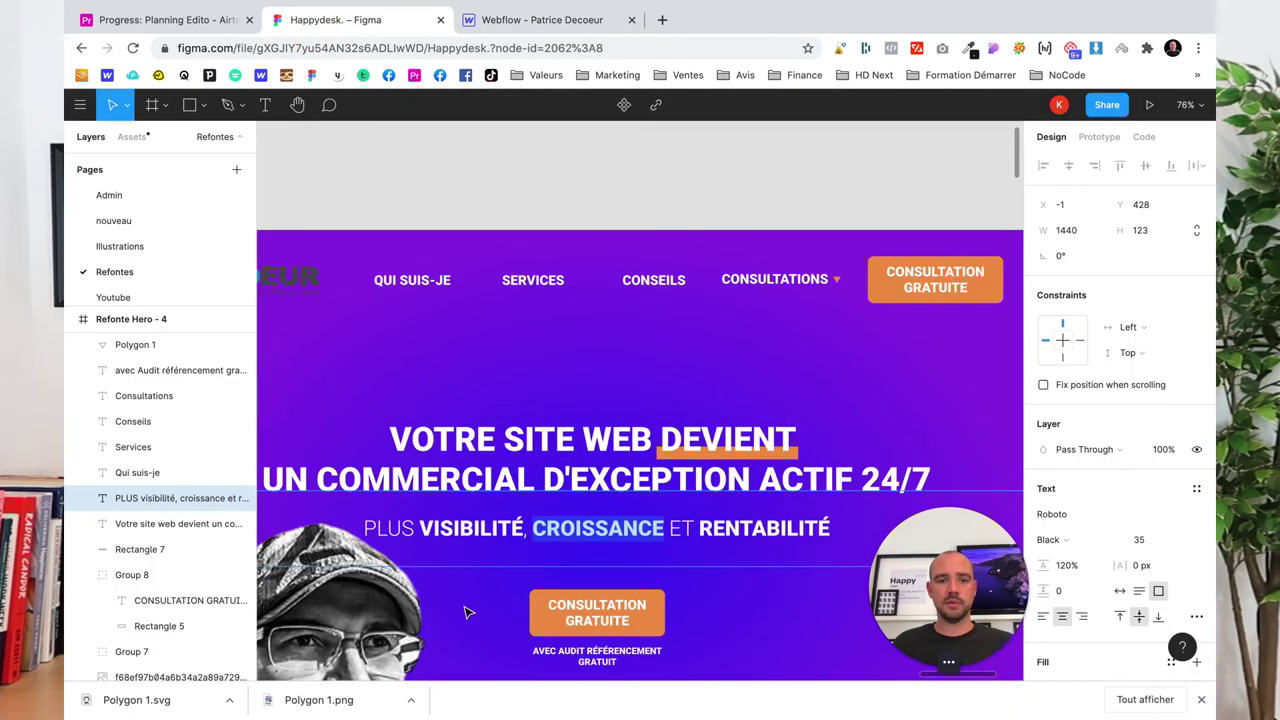
left_click(579, 650)
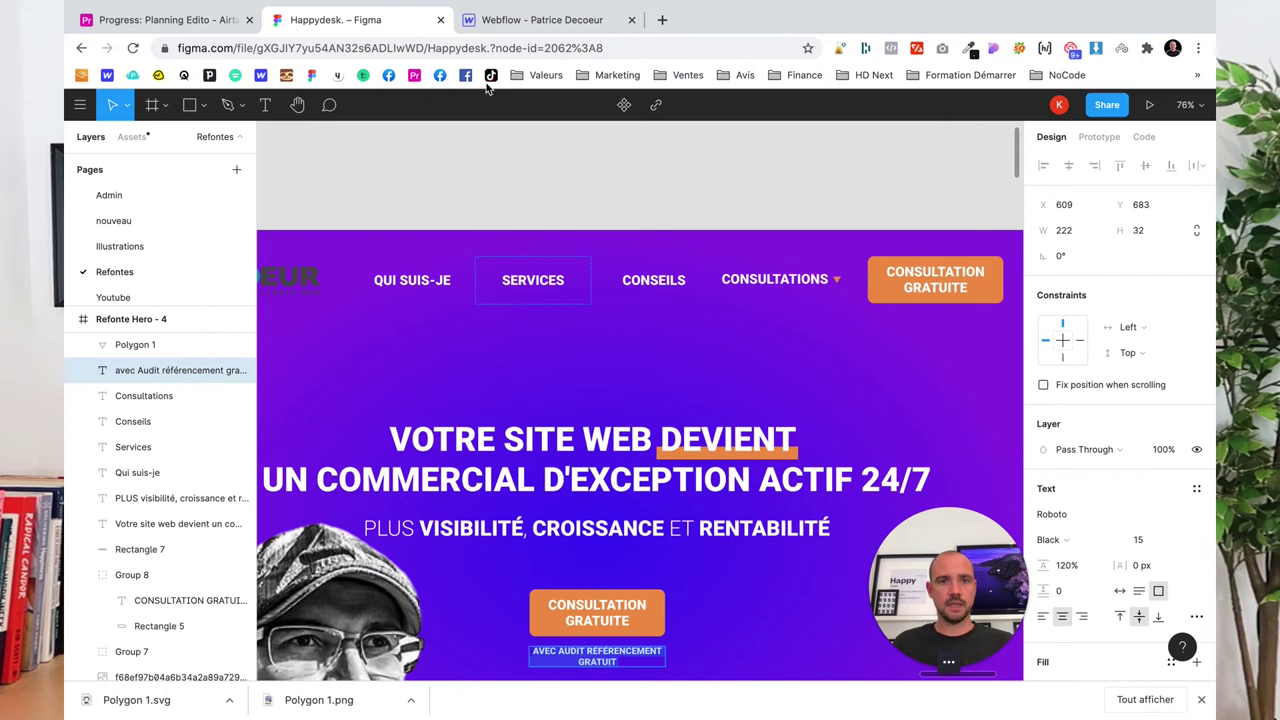
left_click(510, 20)
double_click(543, 542)
key("Escape")
left_click(677, 536)
Set the caption's text colour to white
left_click(583, 545)
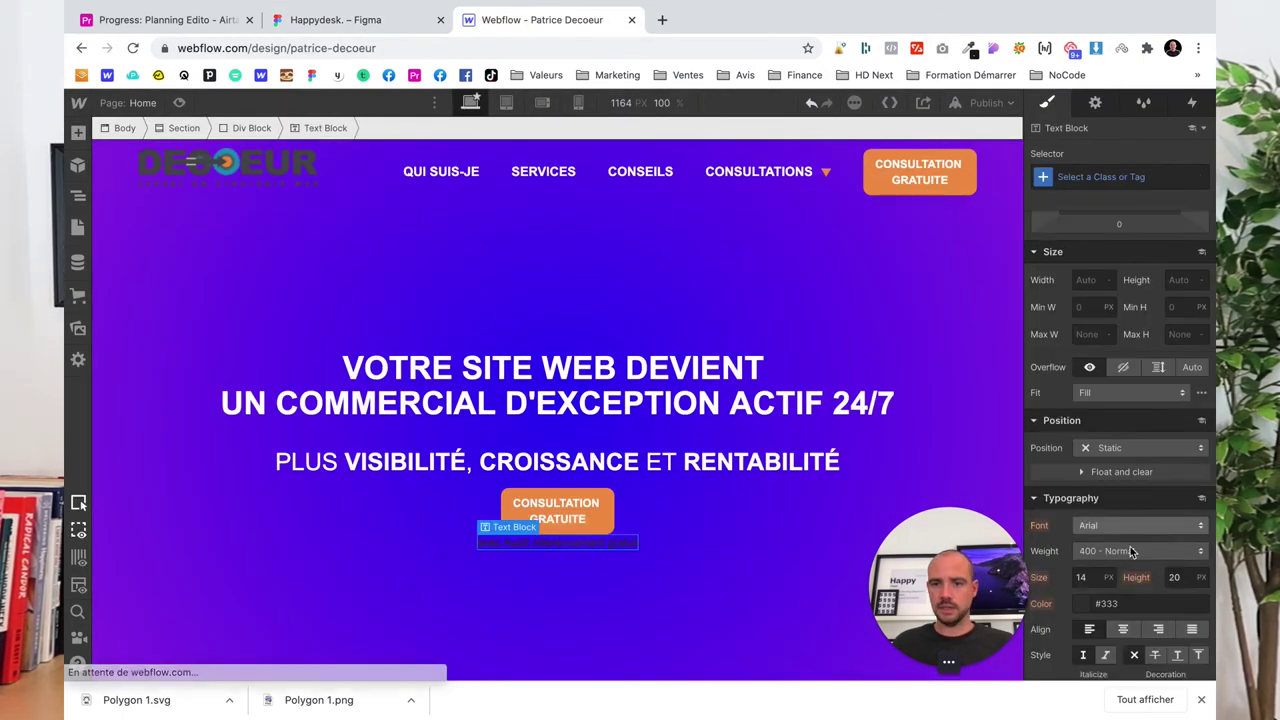
scroll(1095, 598, "down", 1)
left_click(1089, 563)
left_click_drag(1060, 320, 993, 240)
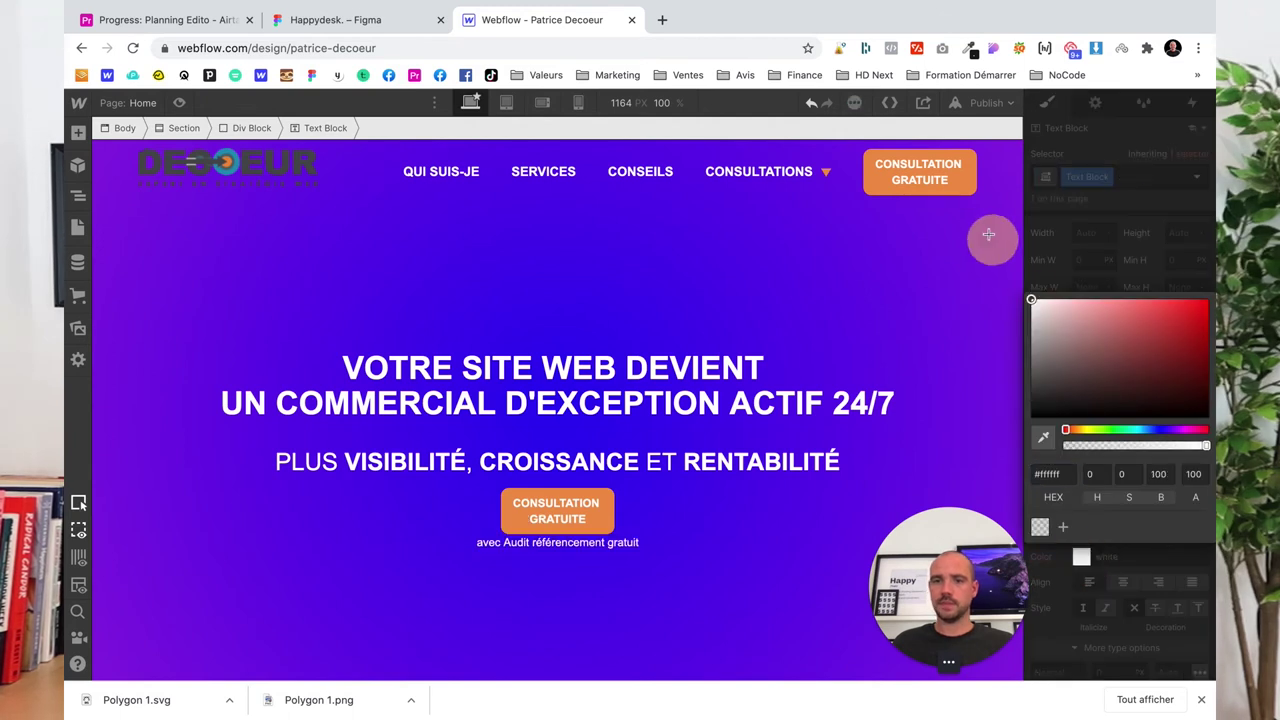
left_click(1140, 248)
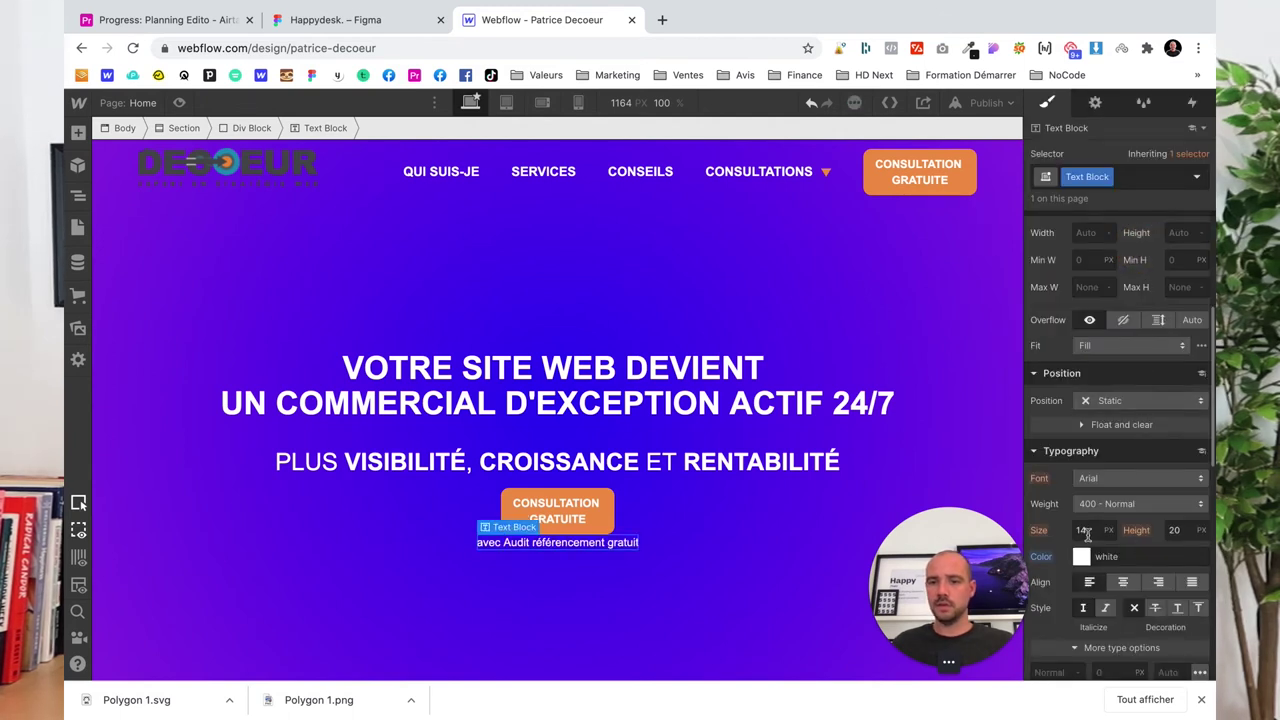
Make the caption uppercase and break it onto two lines after AUDIT
left_click(389, 22)
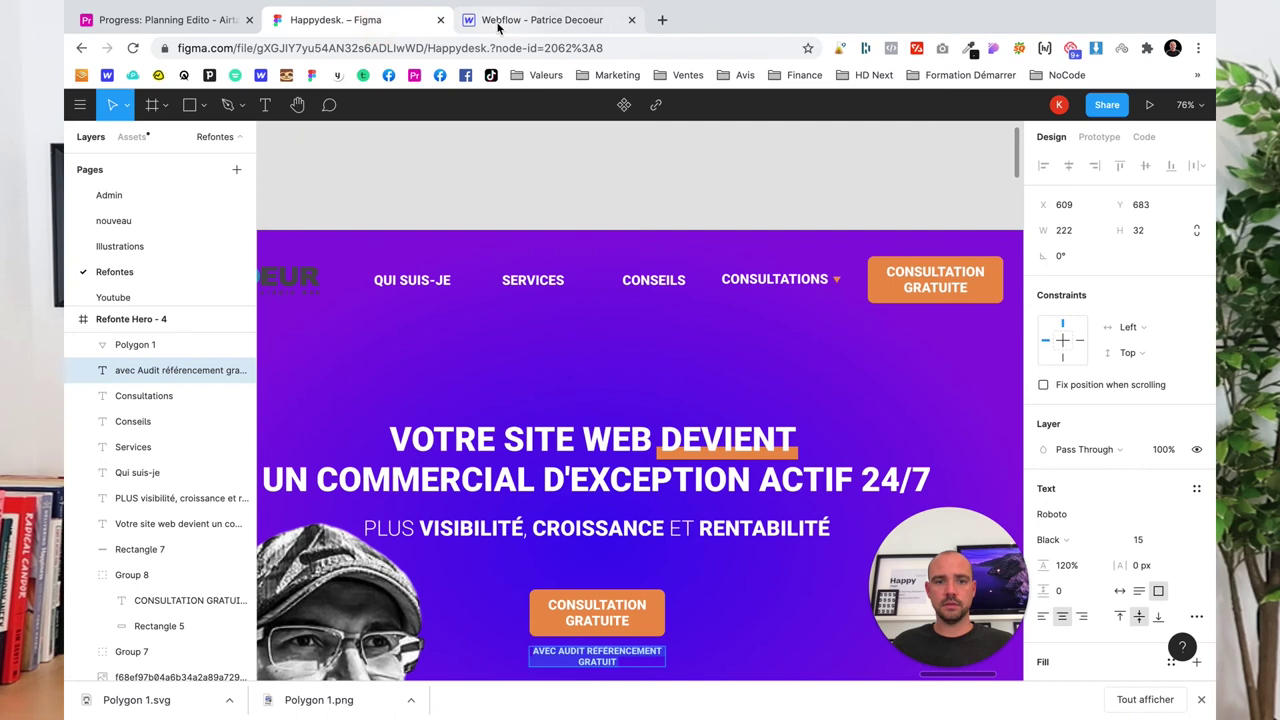
left_click(498, 28)
scroll(1124, 604, "down", 1)
scroll(1120, 590, "down", 5)
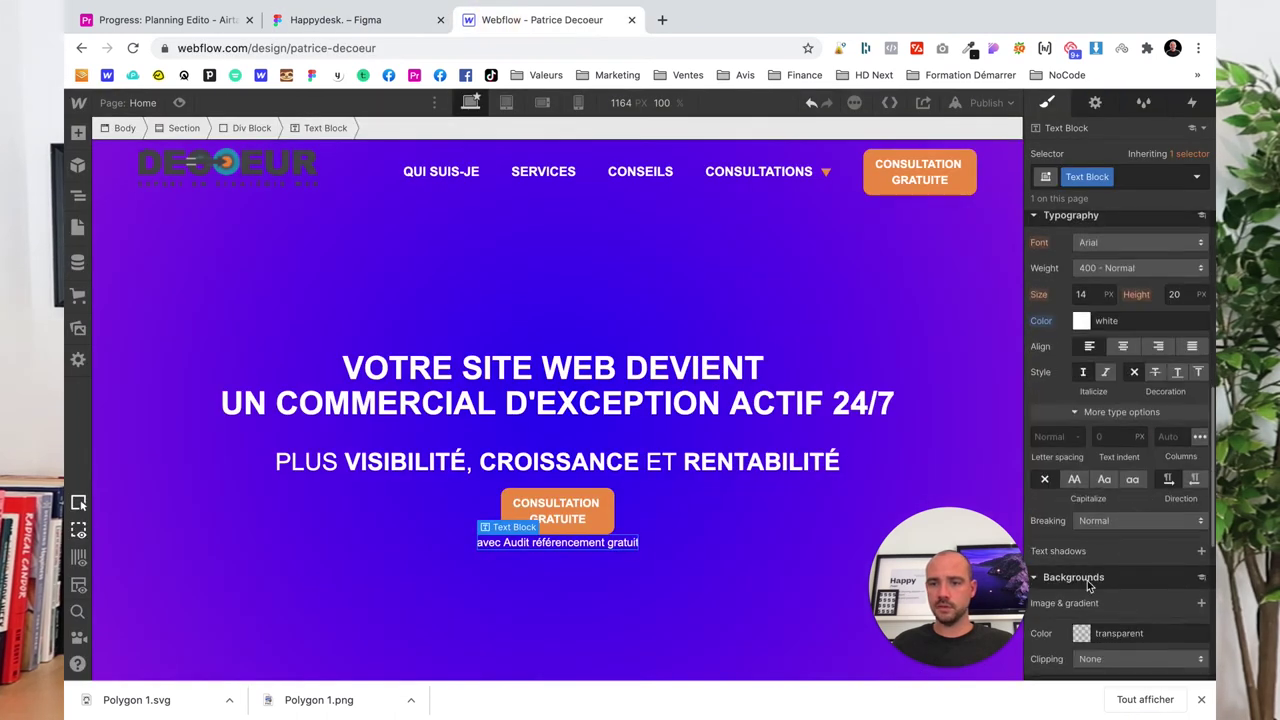
left_click(1074, 480)
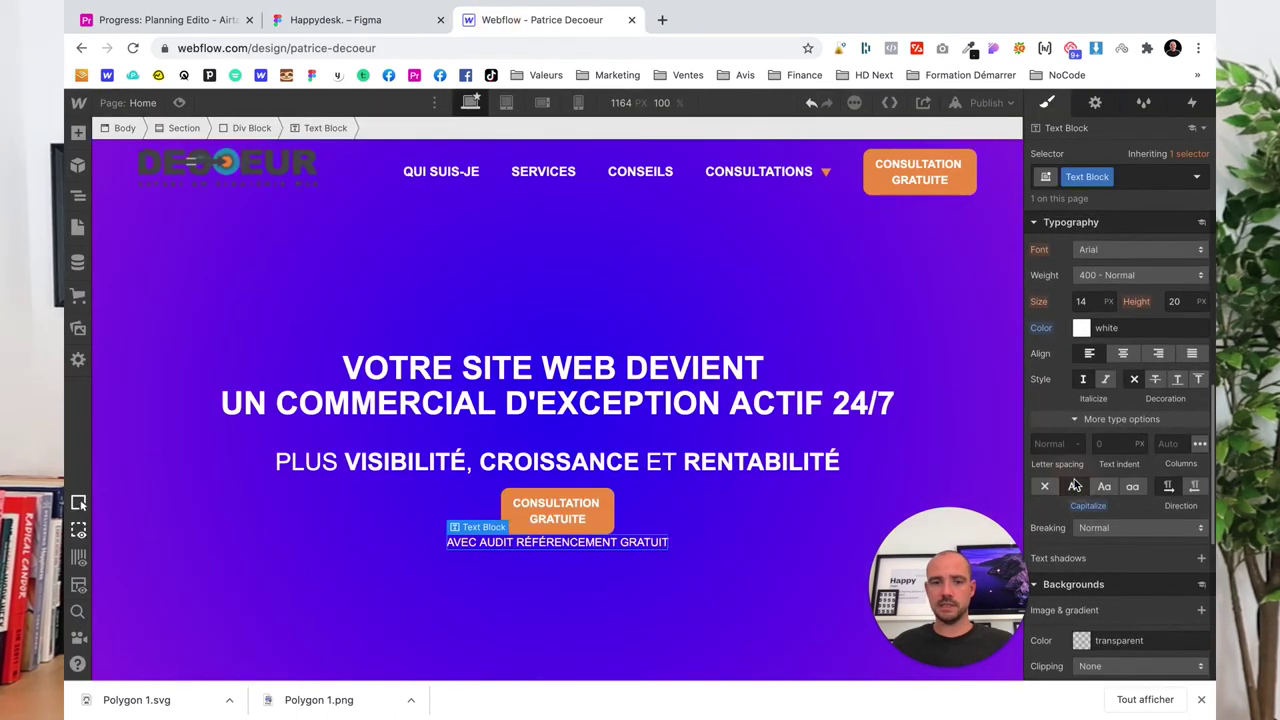
left_click(588, 542)
left_click(517, 542)
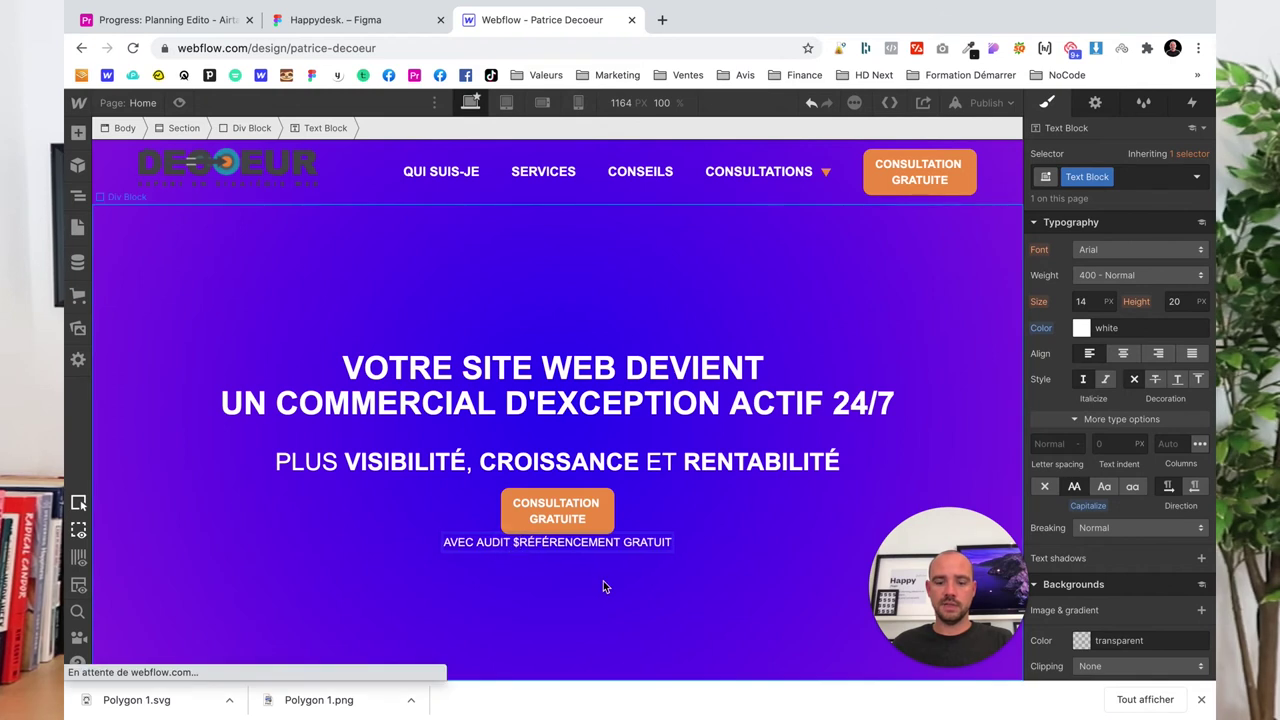
key("shift+Return")
left_click(629, 596)
Centre the caption and set it to 12px bold
left_click(615, 548)
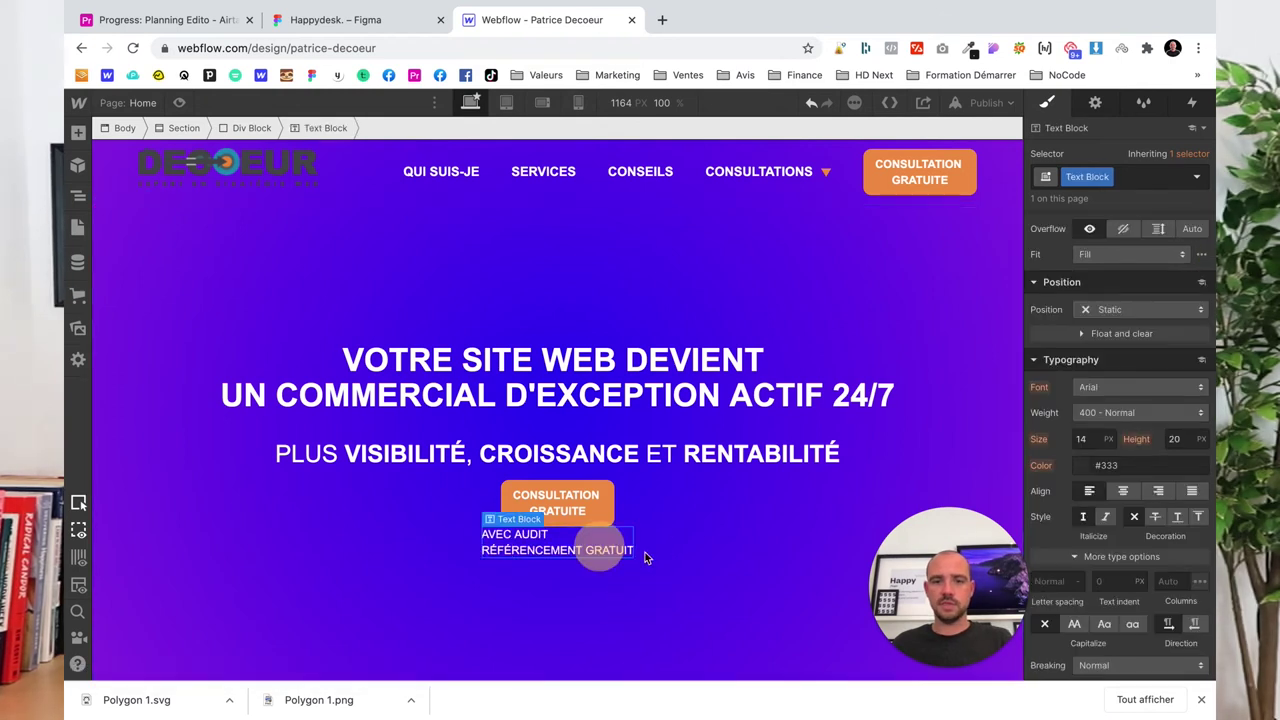
left_click(1123, 353)
left_click(1084, 301)
type("12")
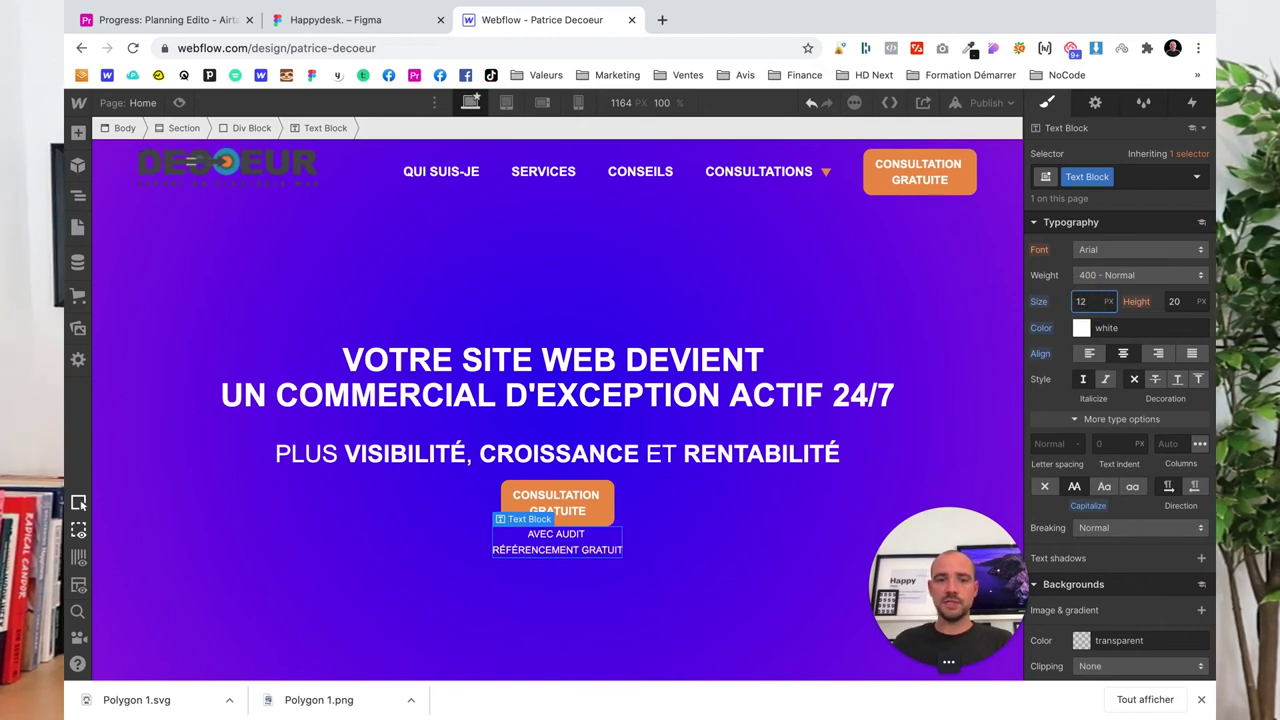
left_click(1090, 275)
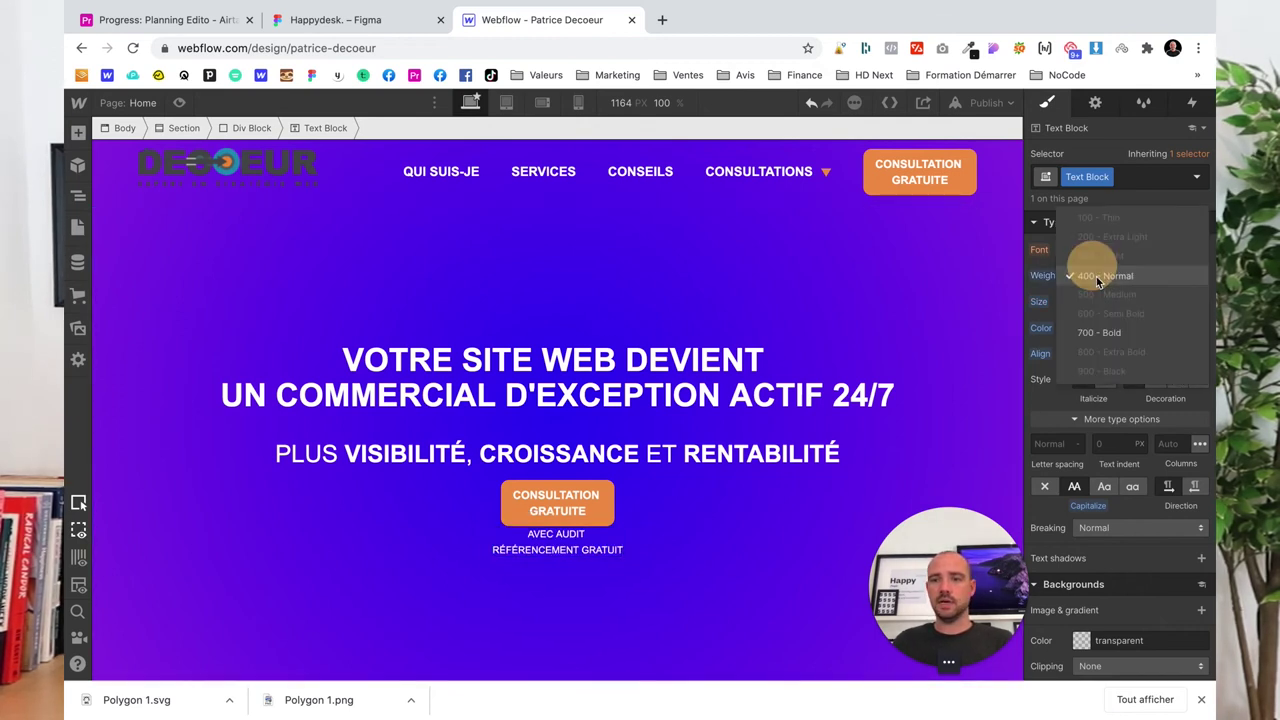
left_click(1094, 331)
left_click(220, 486)
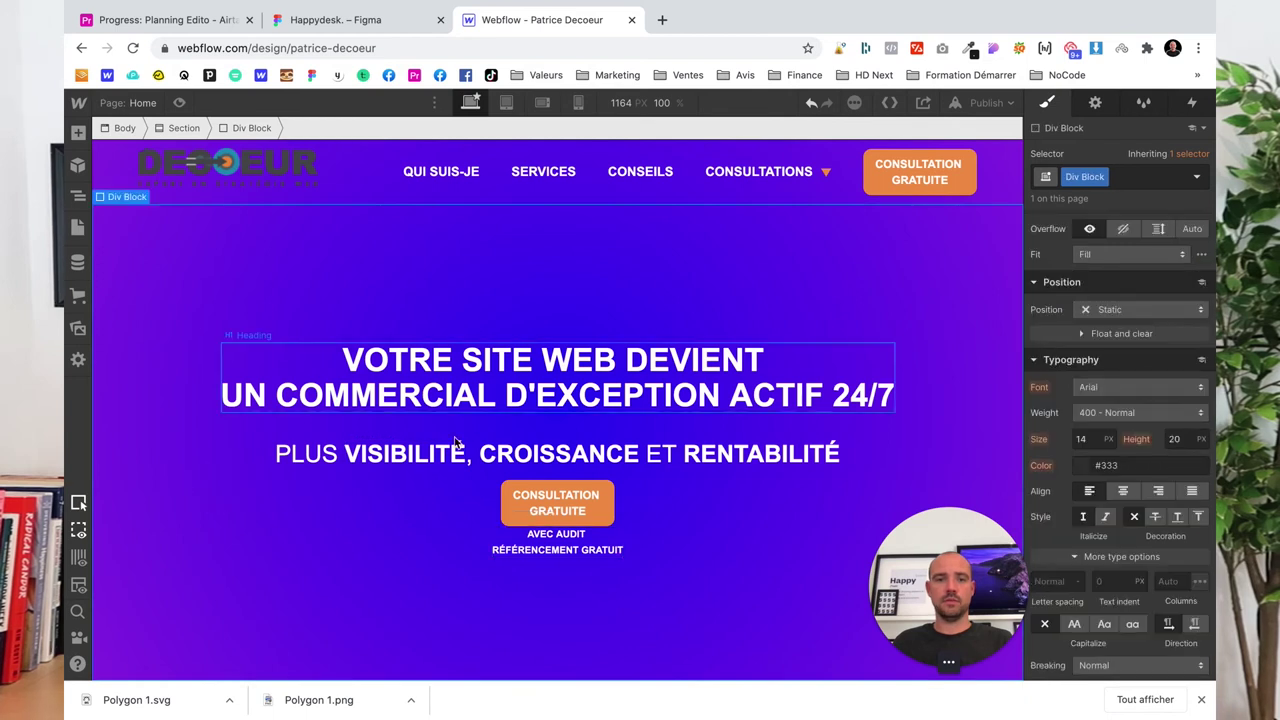
Set the caption's line height to 16, then compare with the Figma mockup
left_click(593, 562)
scroll(1150, 400, "up", 1)
left_click(1178, 410)
type("1")
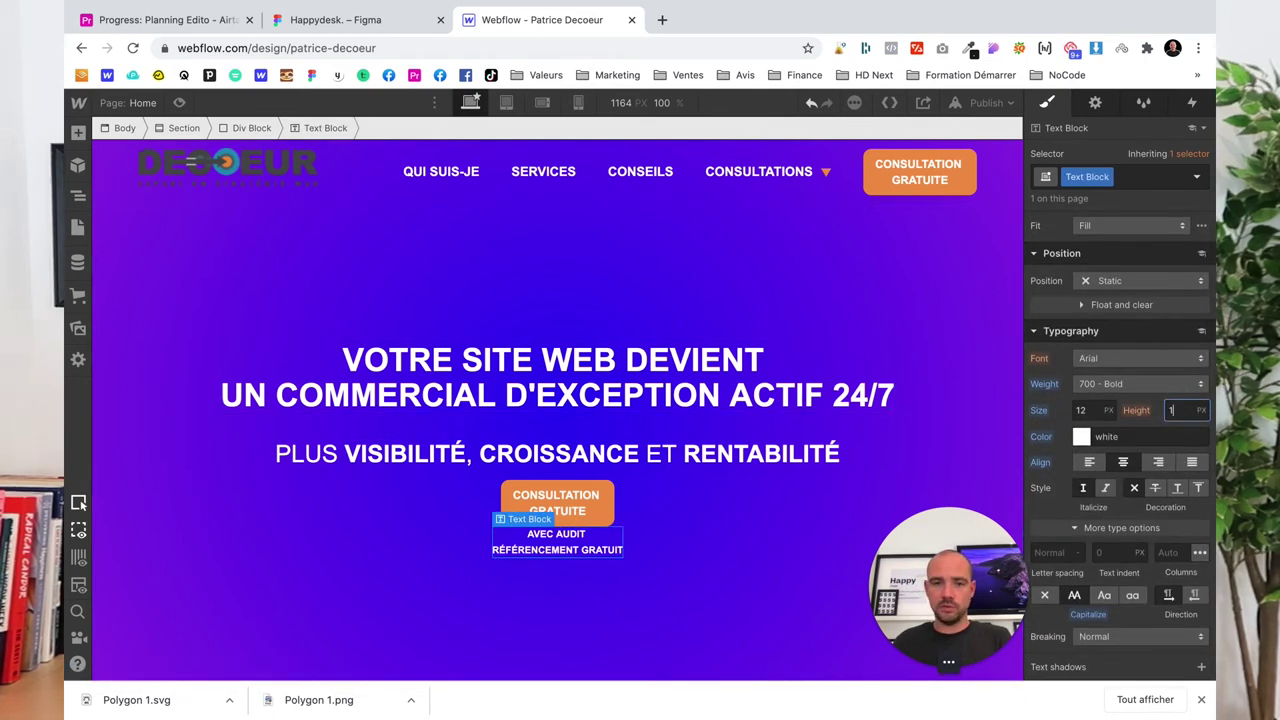
double_click(1175, 410)
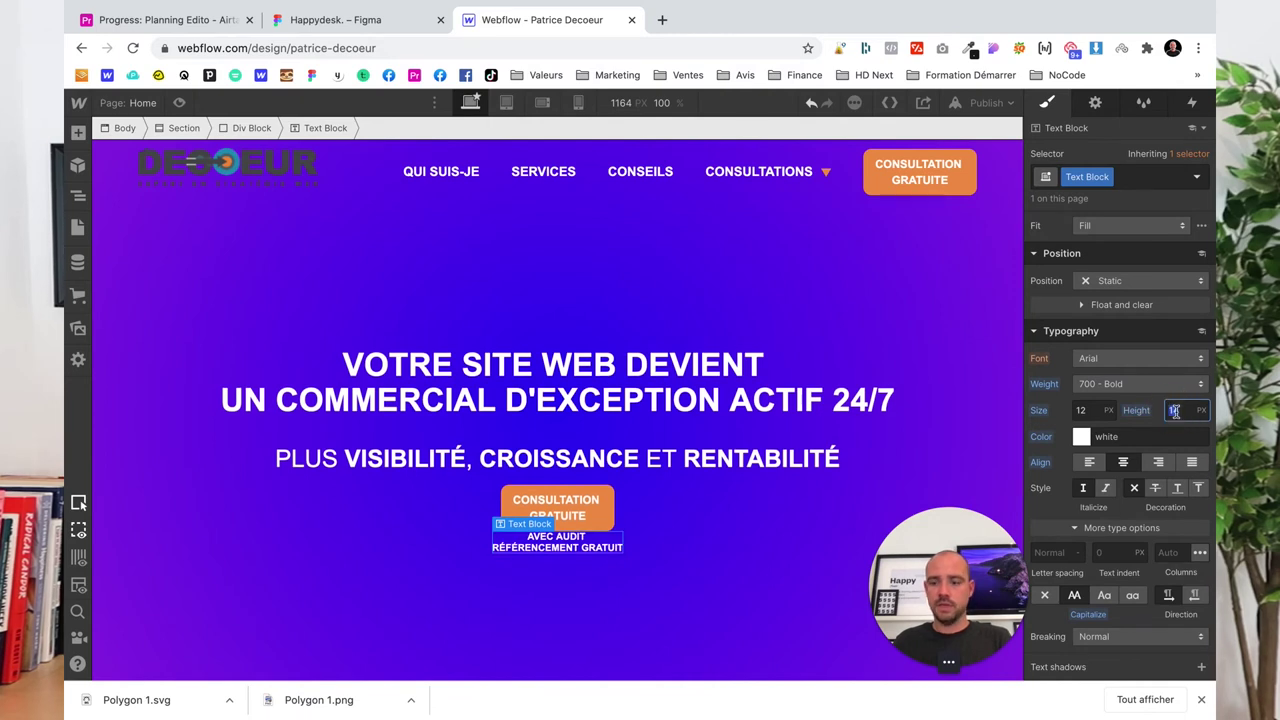
left_click(227, 522)
left_click(323, 20)
Add the portrait photo as a background image on the hero Section
scroll(597, 314, "down", 2)
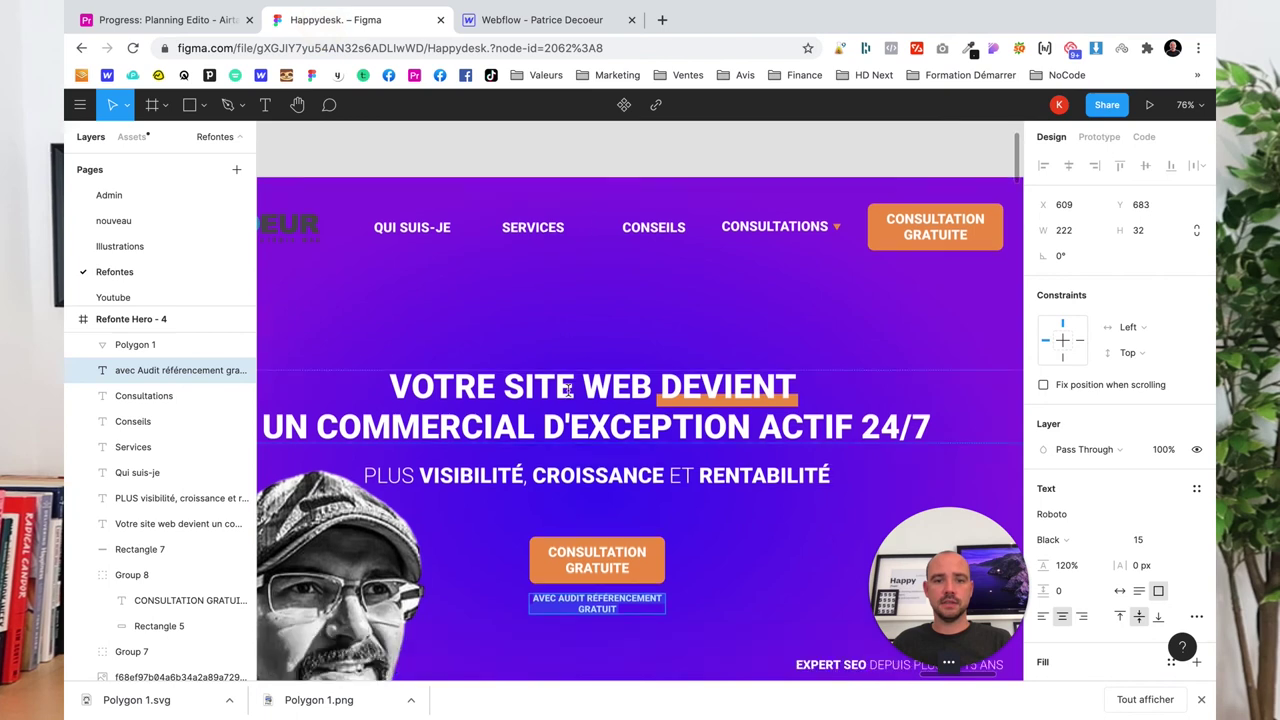
scroll(597, 314, "down", 4)
left_click(515, 20)
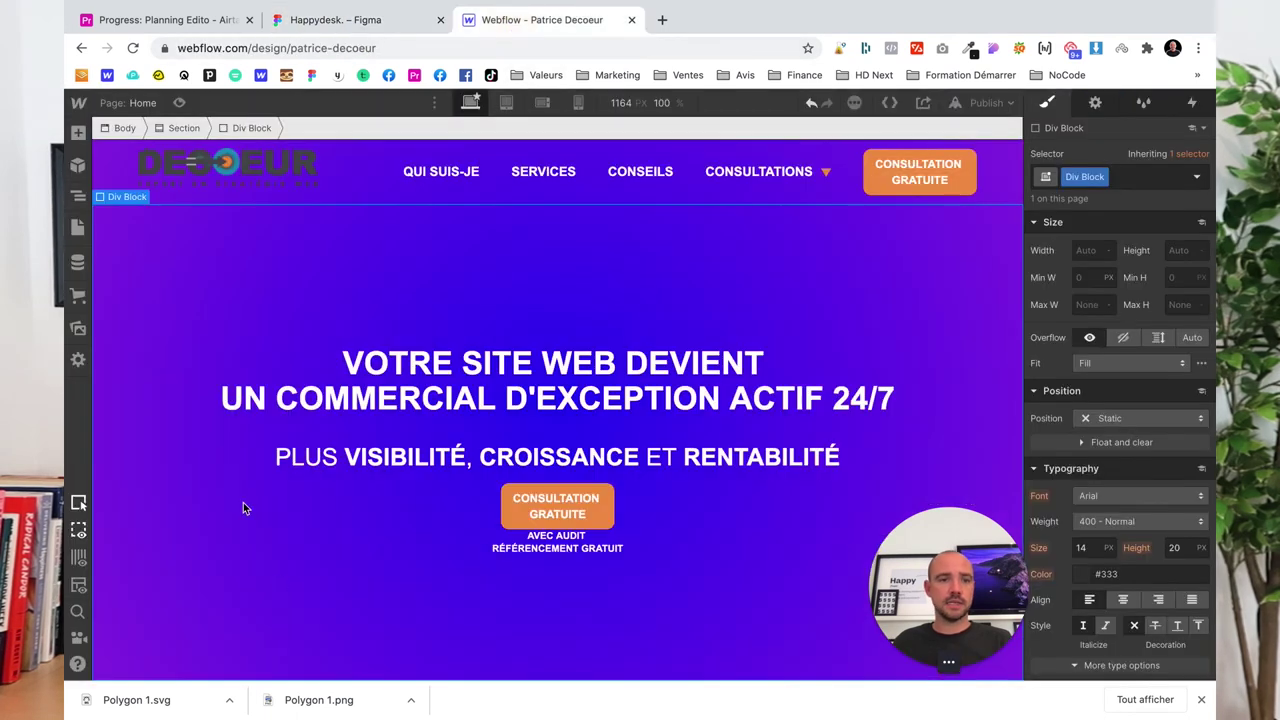
left_click(78, 195)
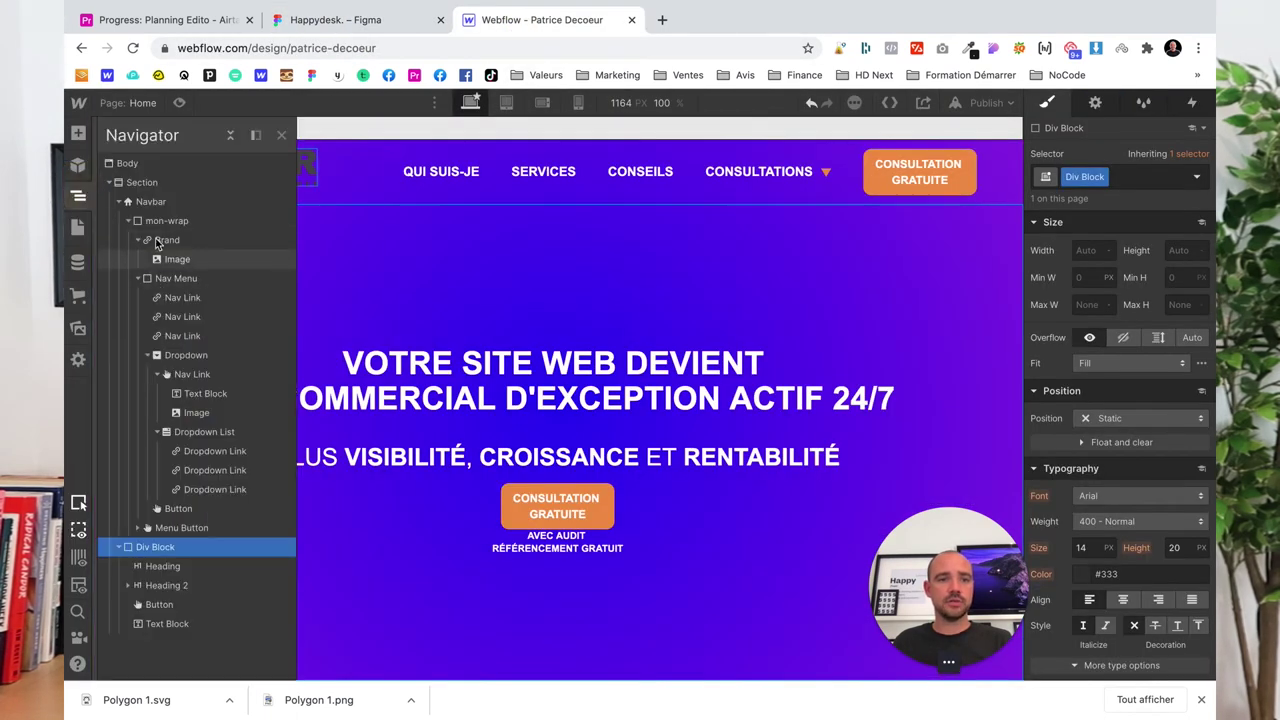
left_click(141, 182)
left_click(1095, 102)
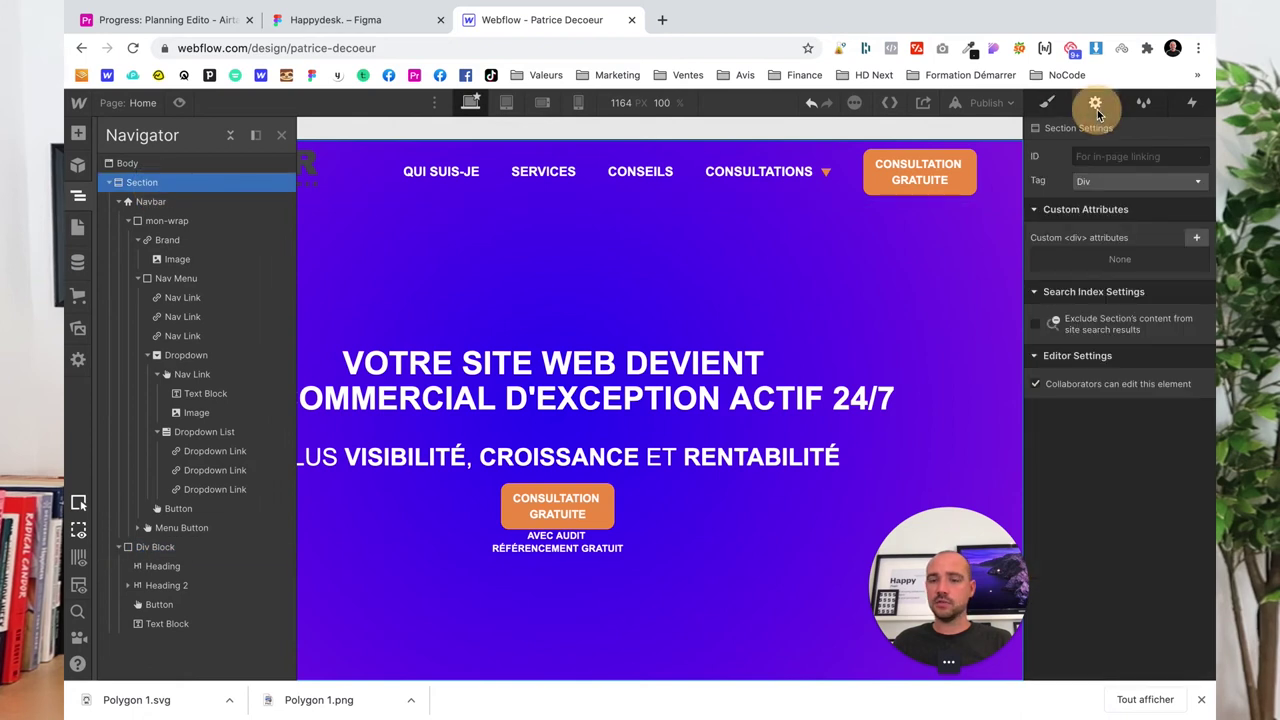
left_click(1048, 103)
scroll(1150, 450, "down", 5)
scroll(1152, 504, "down", 5)
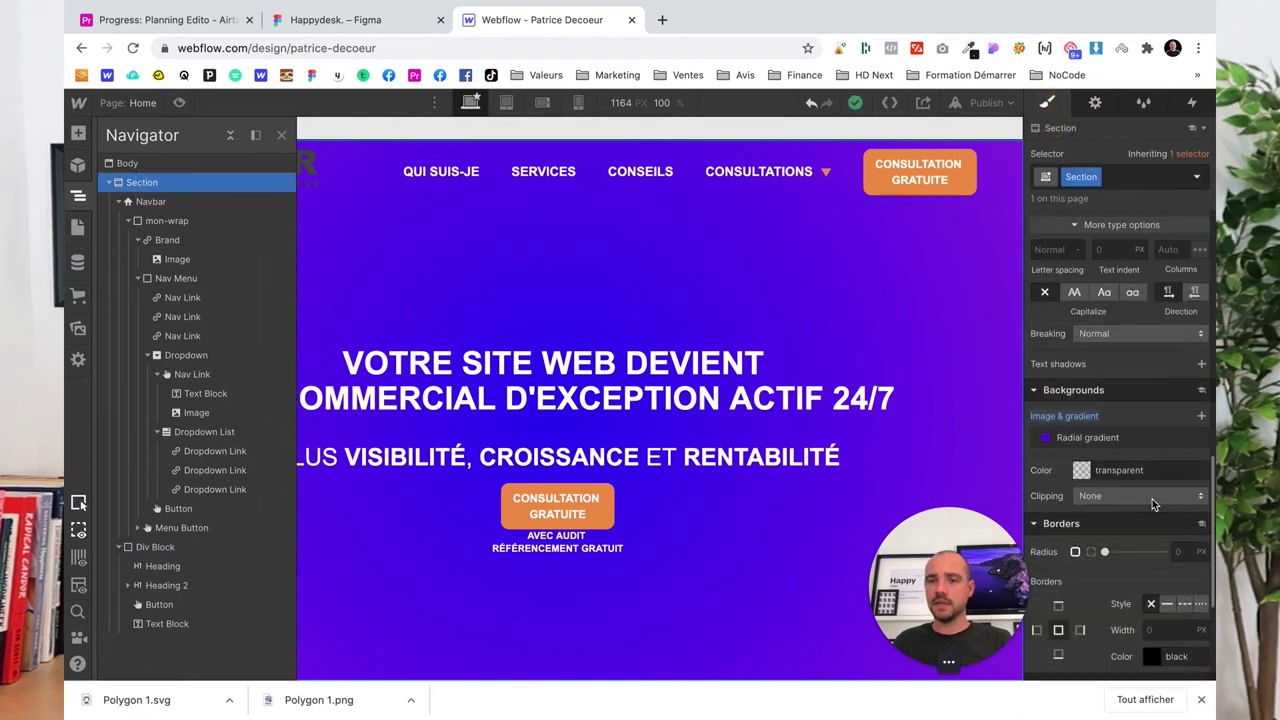
left_click(1201, 418)
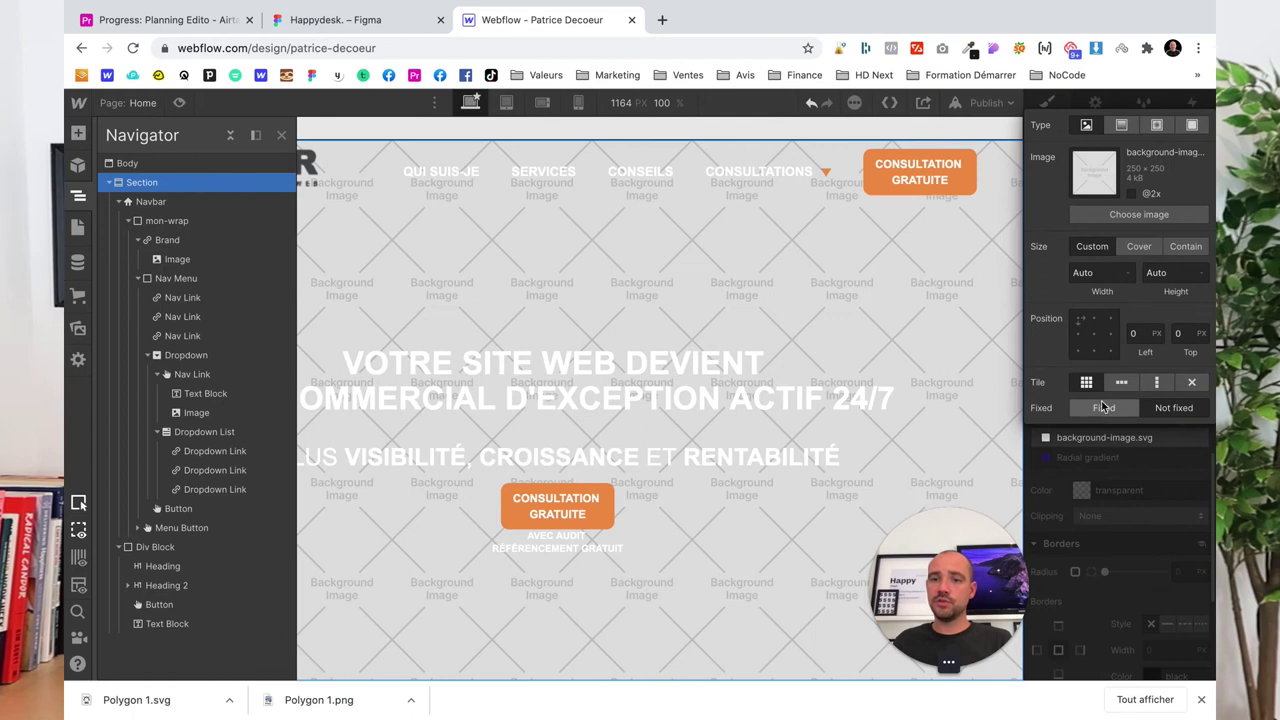
left_click(1130, 215)
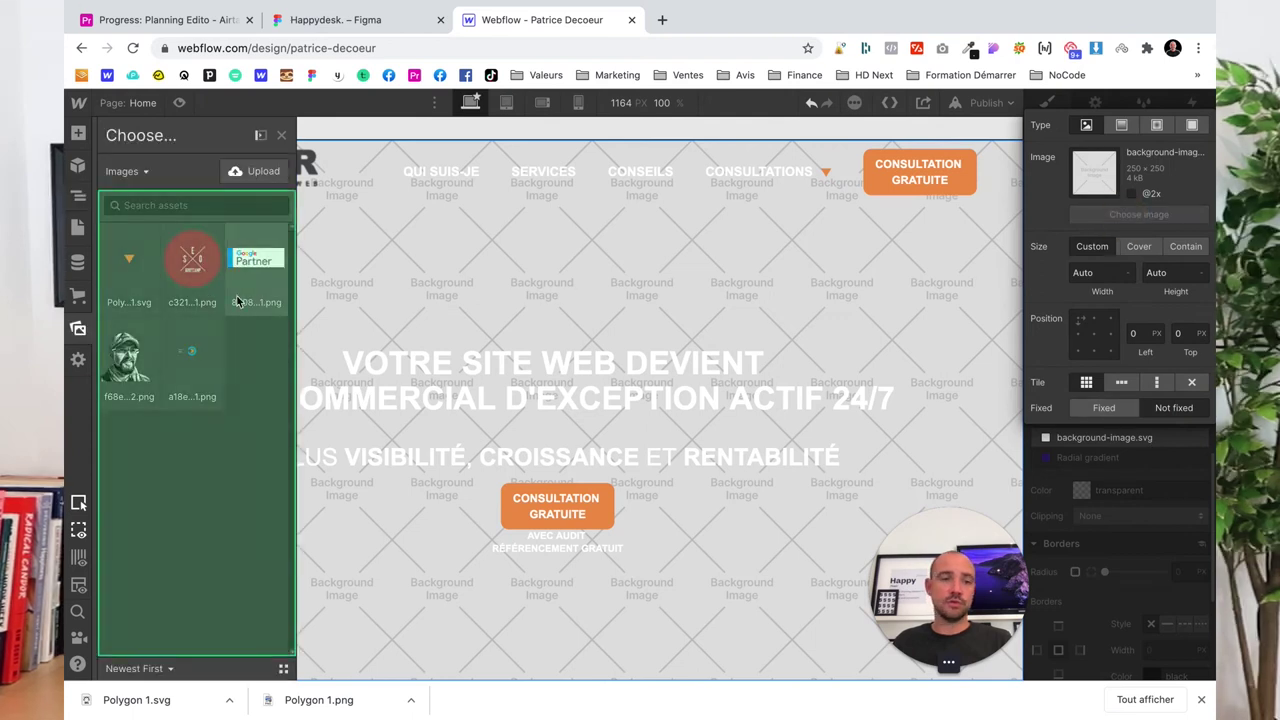
left_click(126, 362)
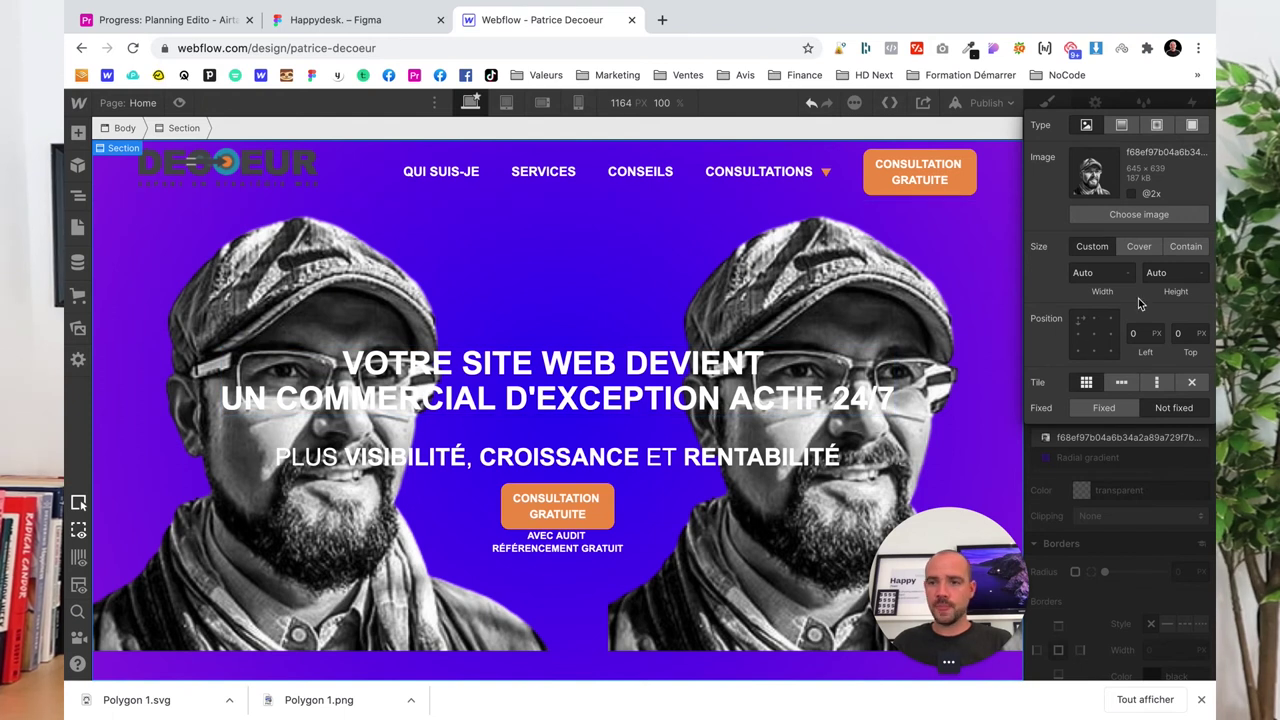
Make the portrait background no-repeat, contain, bottom-left, with a 450px custom width
left_click(1190, 385)
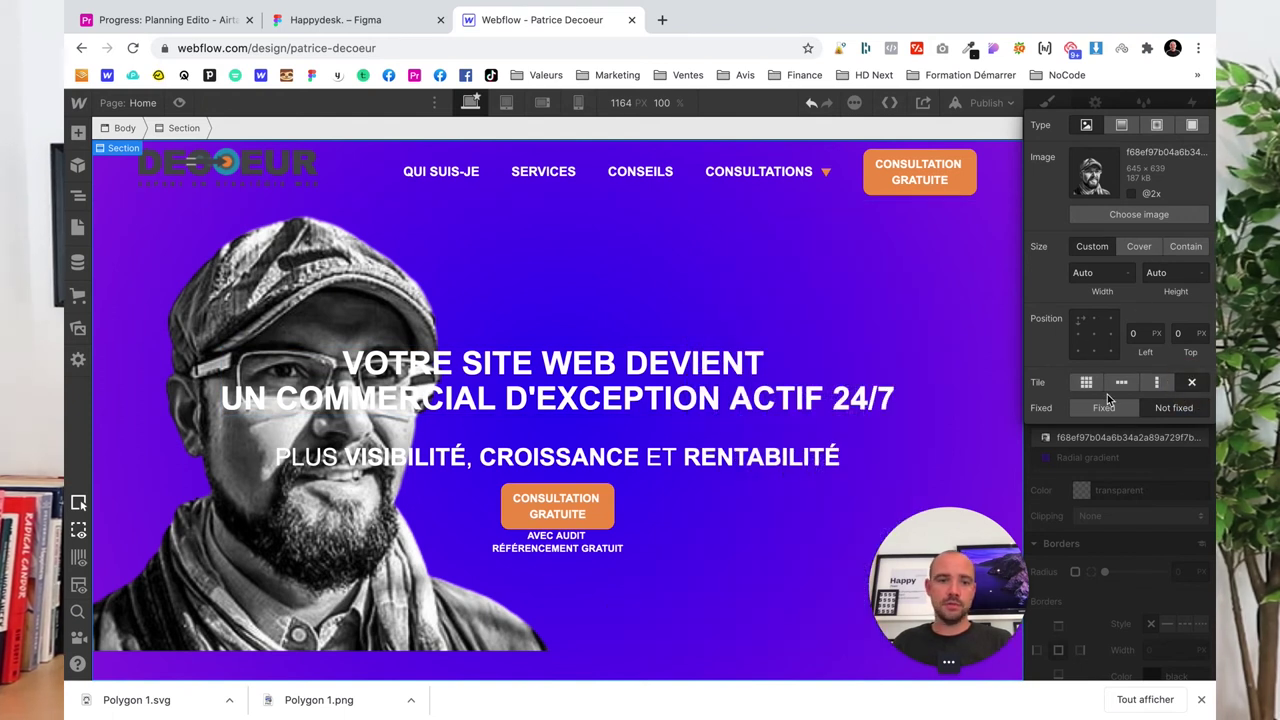
left_click(1139, 247)
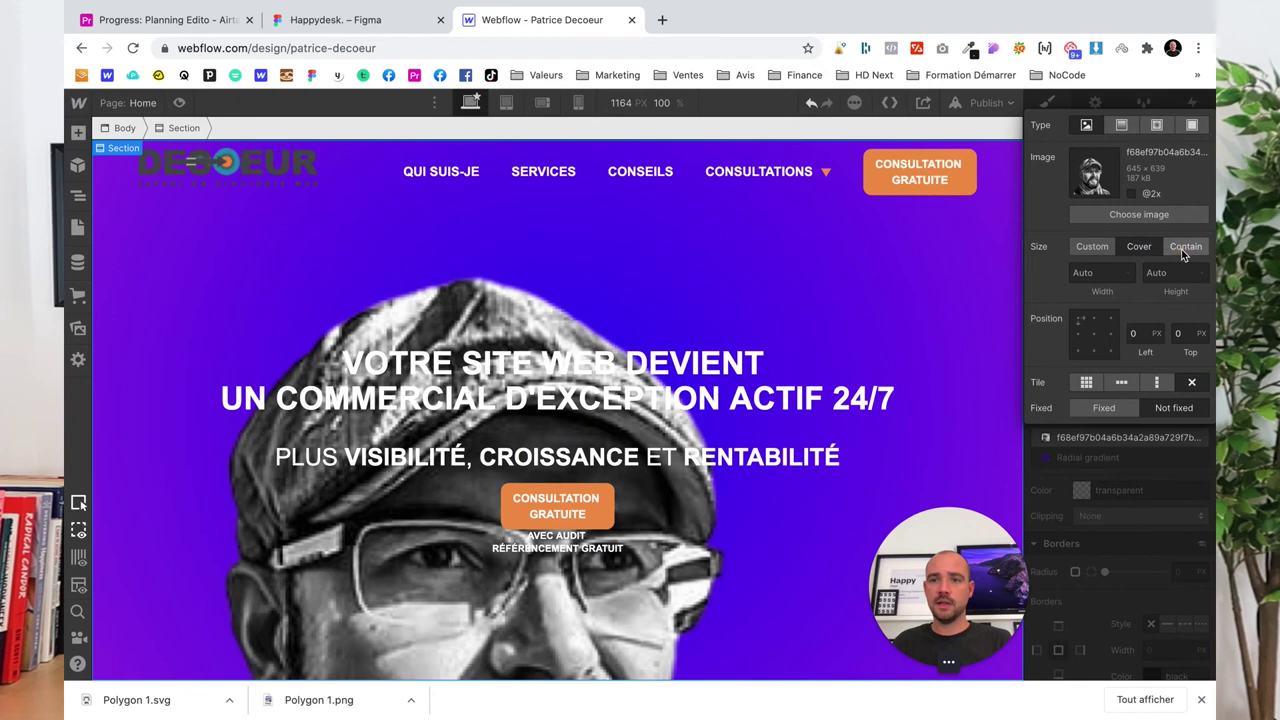
left_click(1184, 248)
left_click(1080, 352)
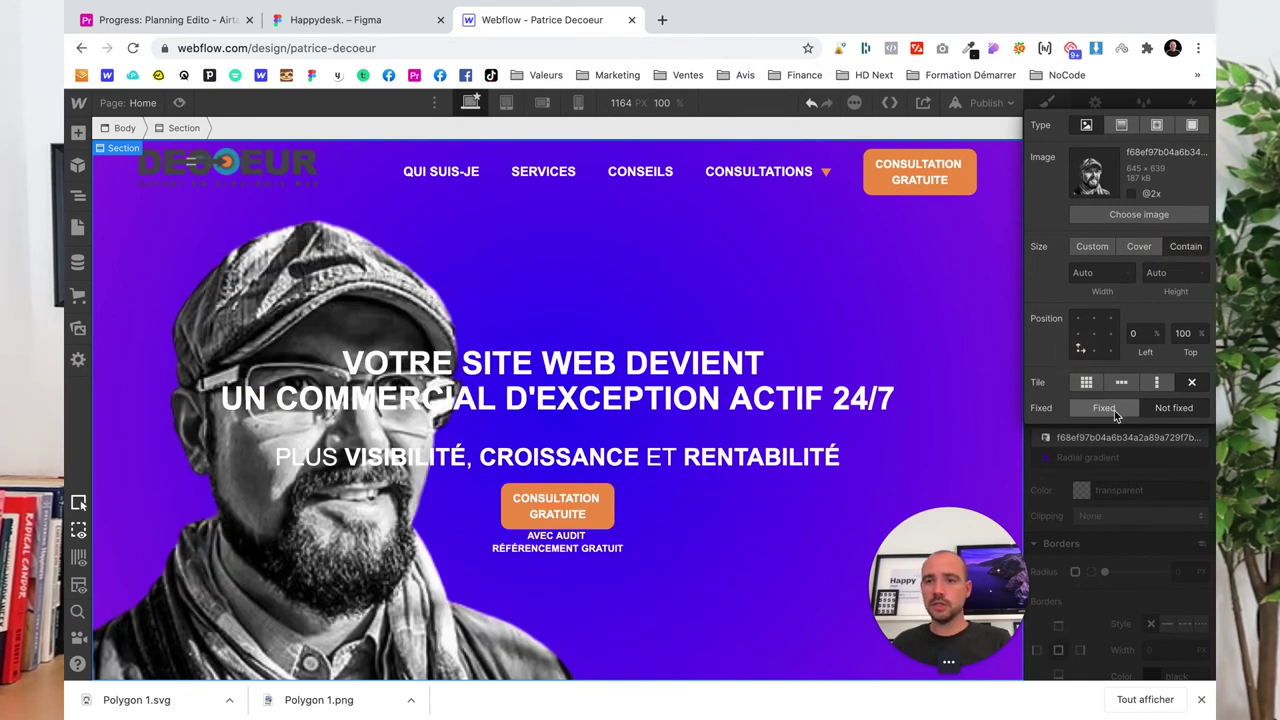
left_click(1131, 194)
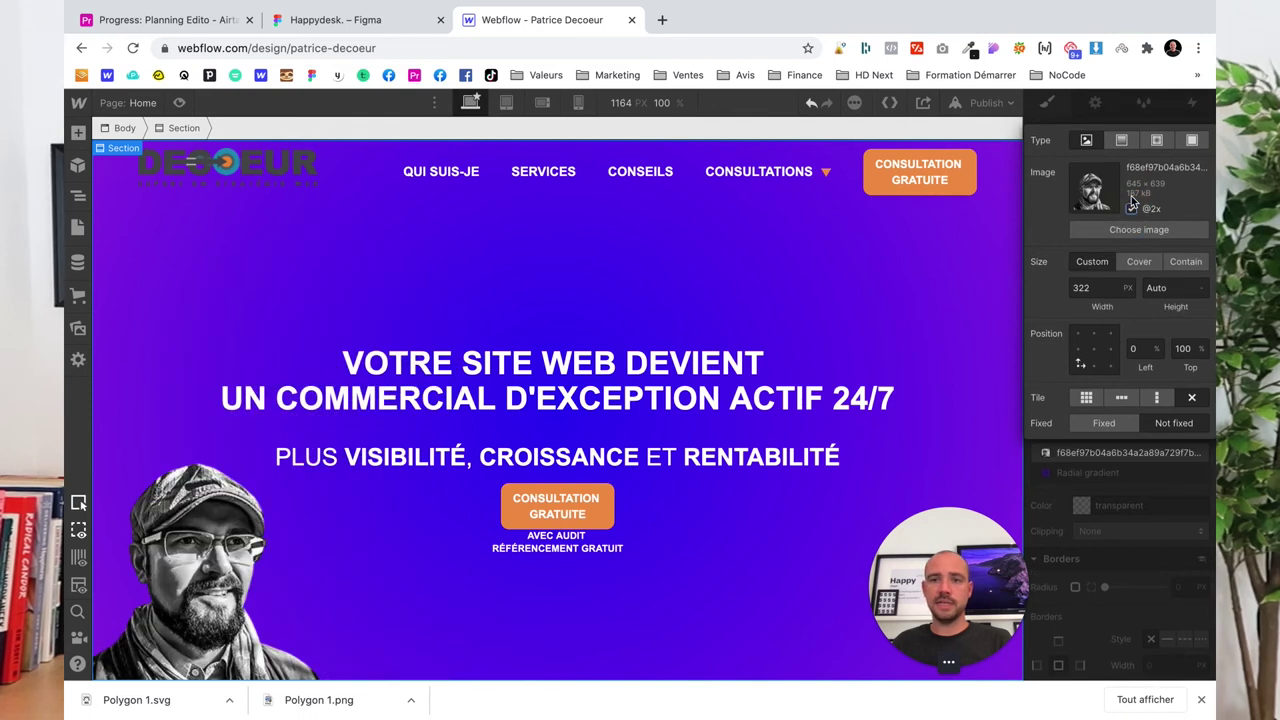
double_click(1101, 290)
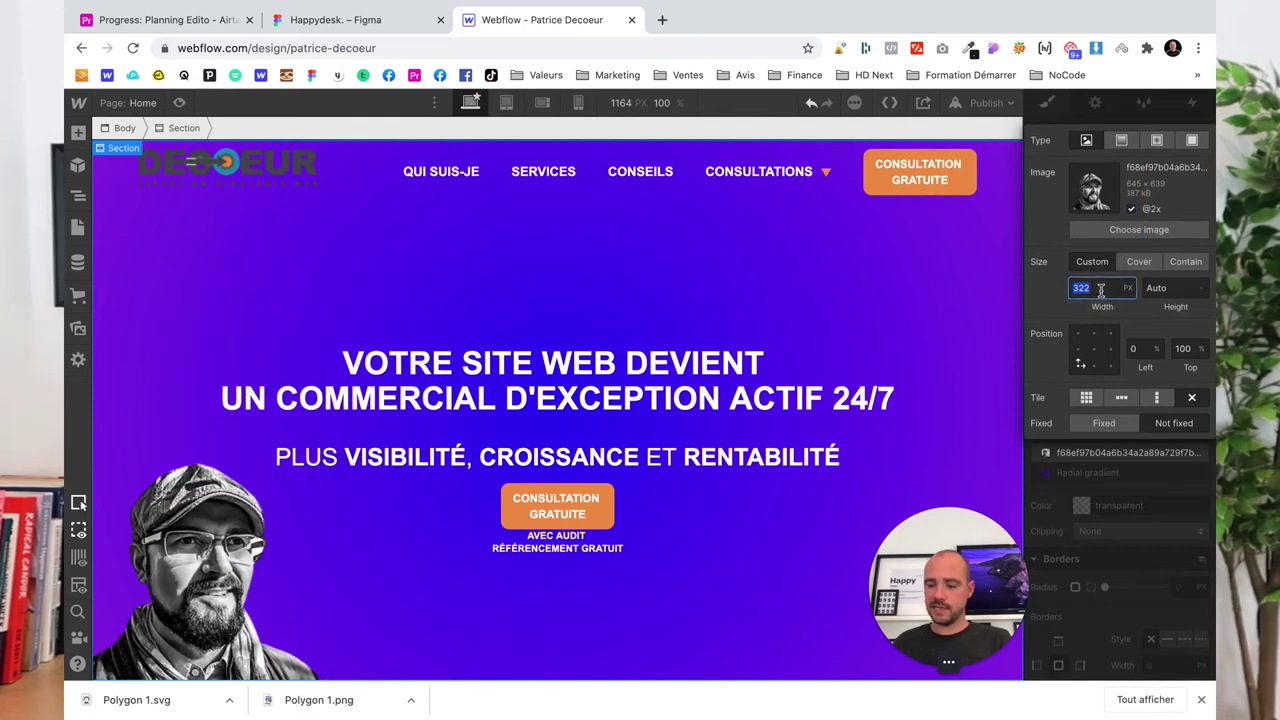
type("450")
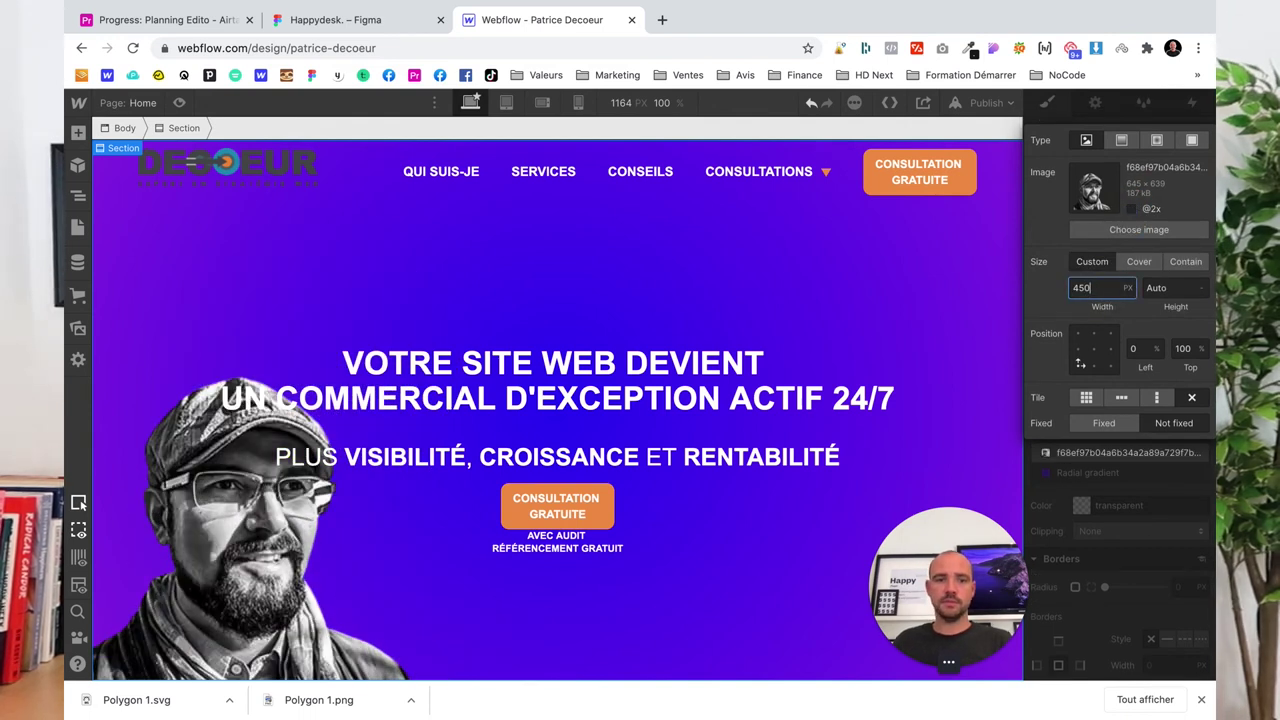
left_click(257, 313)
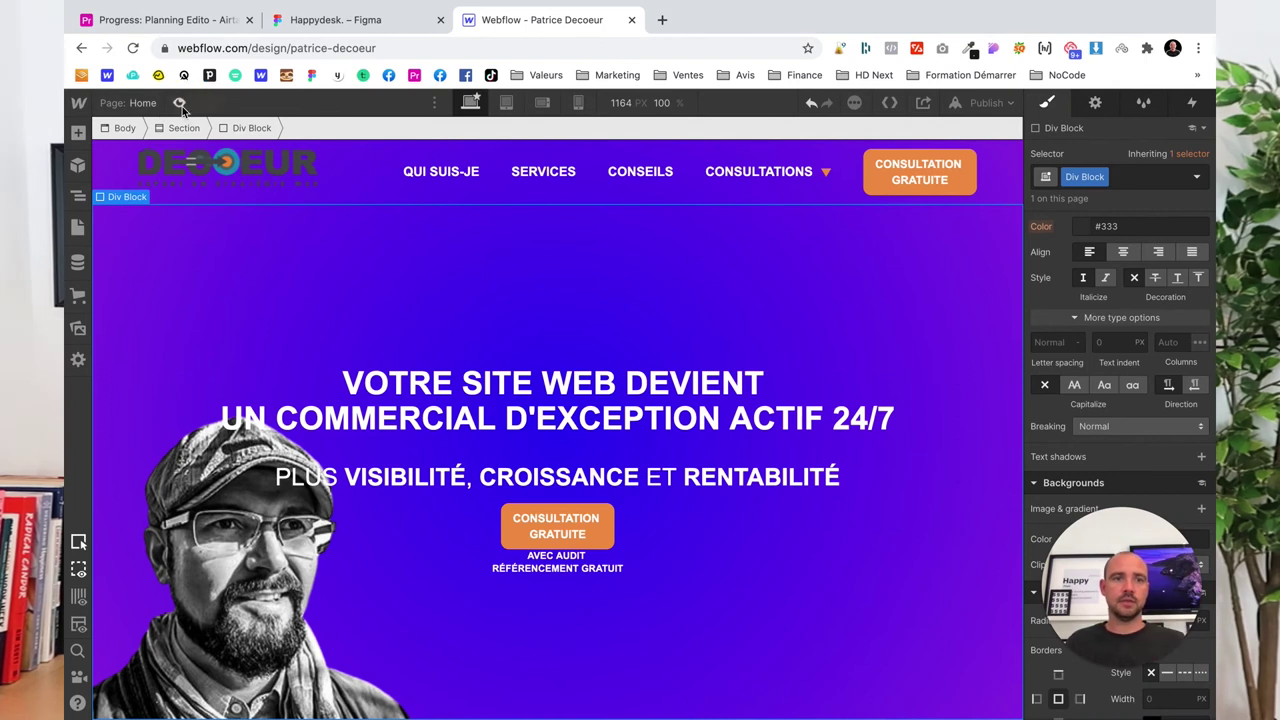
Preview the hero page, then return to the editor
left_click(180, 103)
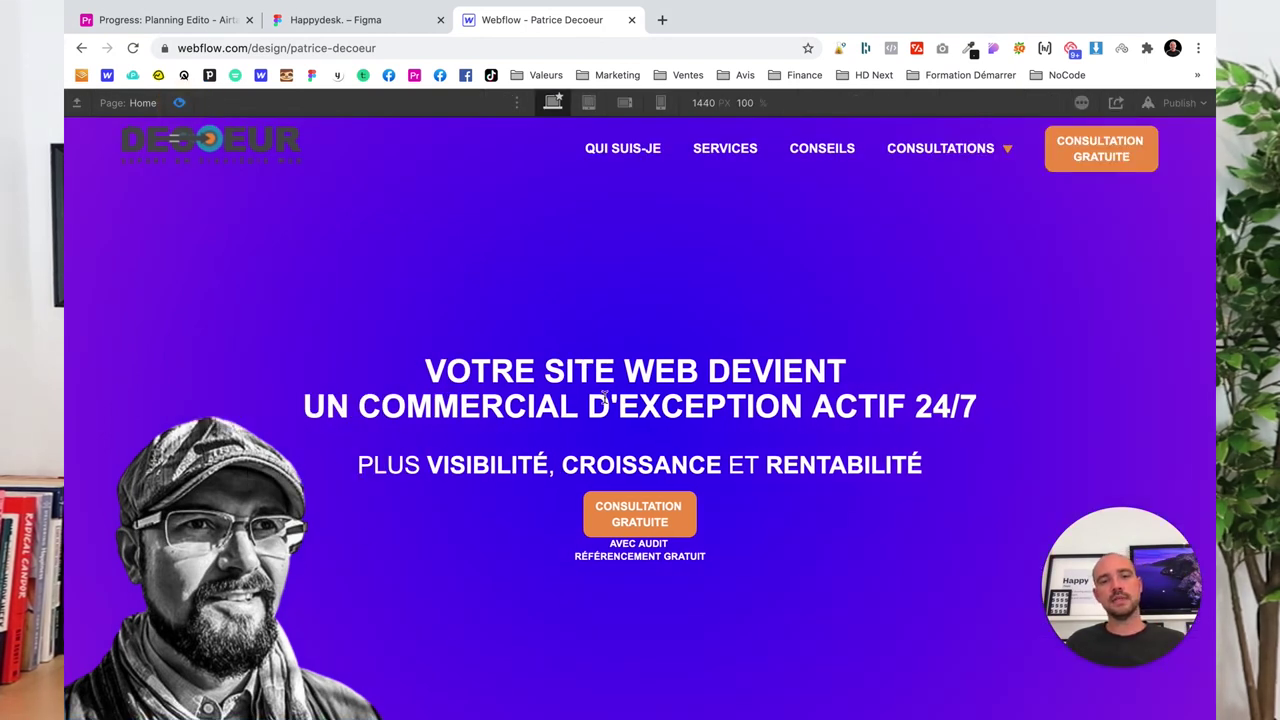
left_click(179, 104)
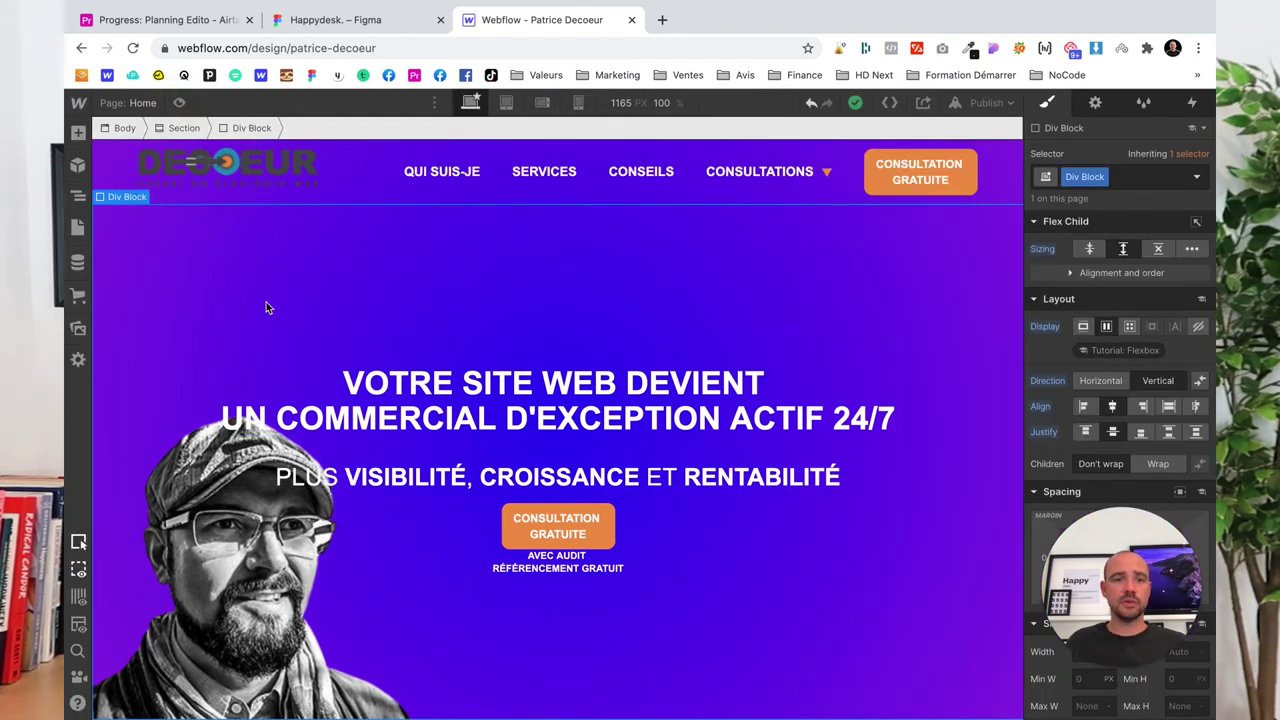
scroll(1121, 412, "down", 1)
scroll(1121, 412, "down", 2)
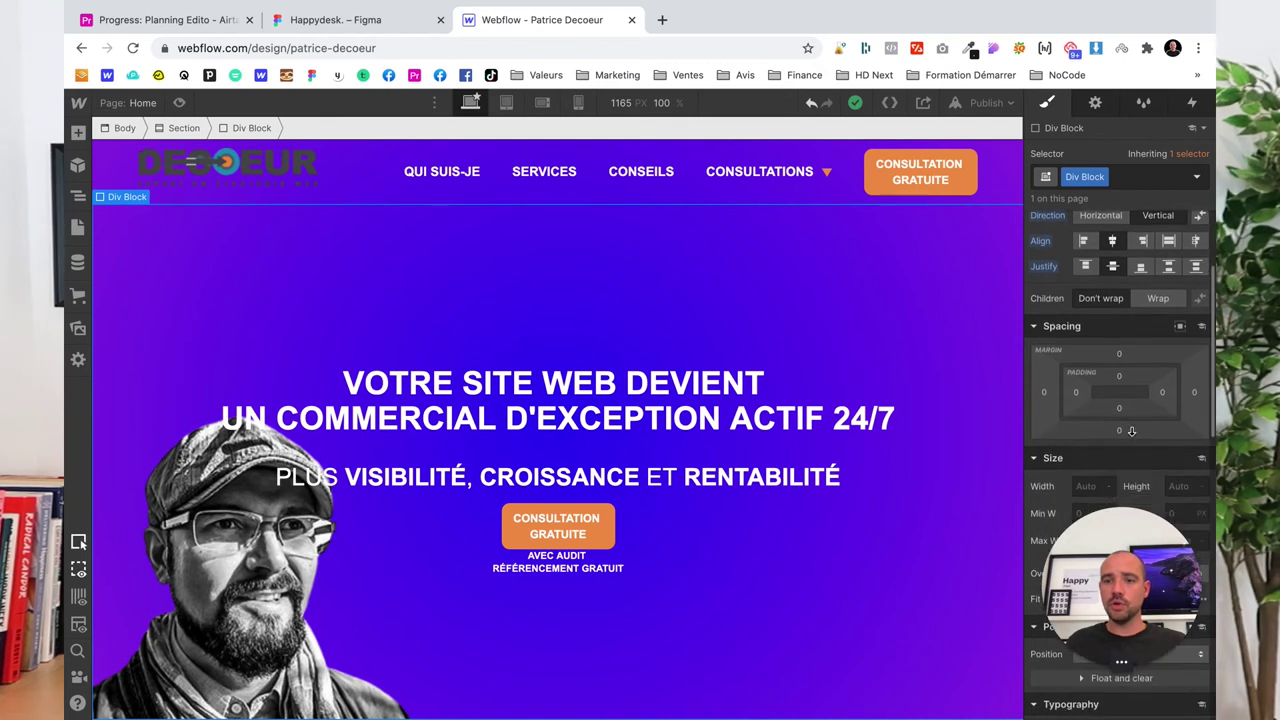
Try bottom padding values of 50%, 30%, 10% and 15% on the hero content block
left_click_drag(1121, 410, 1119, 262)
left_click(1119, 408)
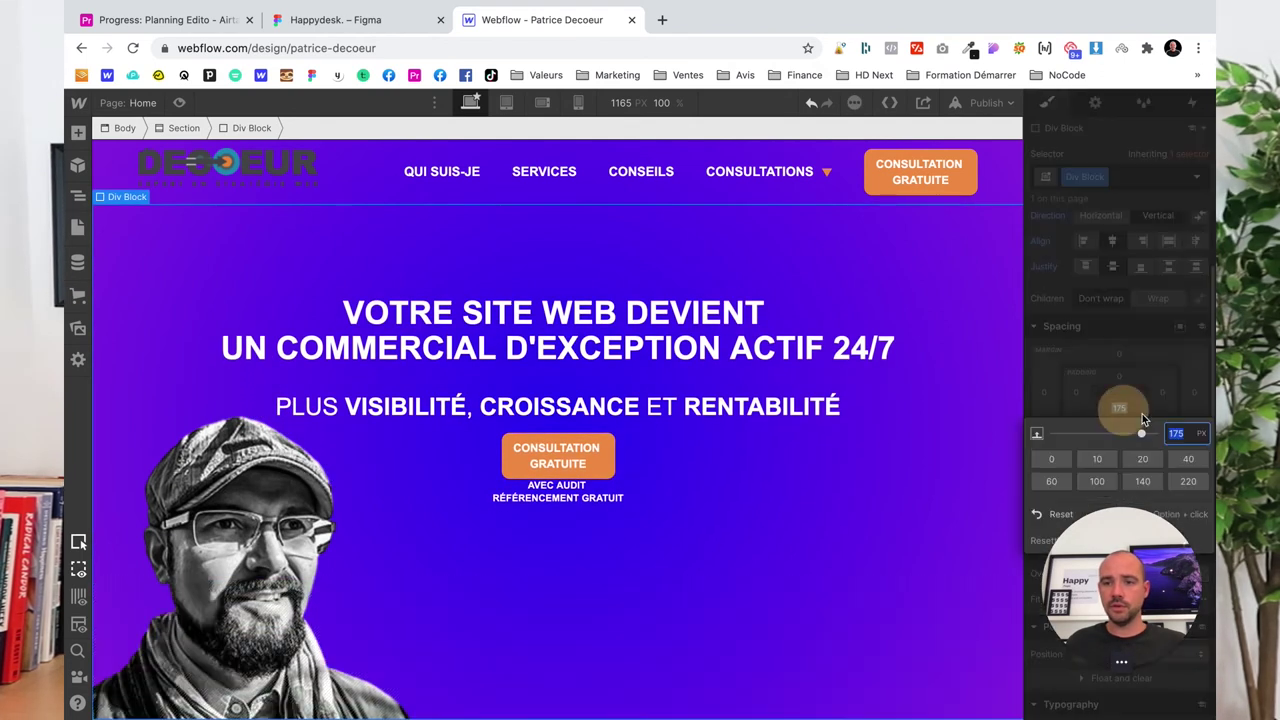
type("50%")
key("Return")
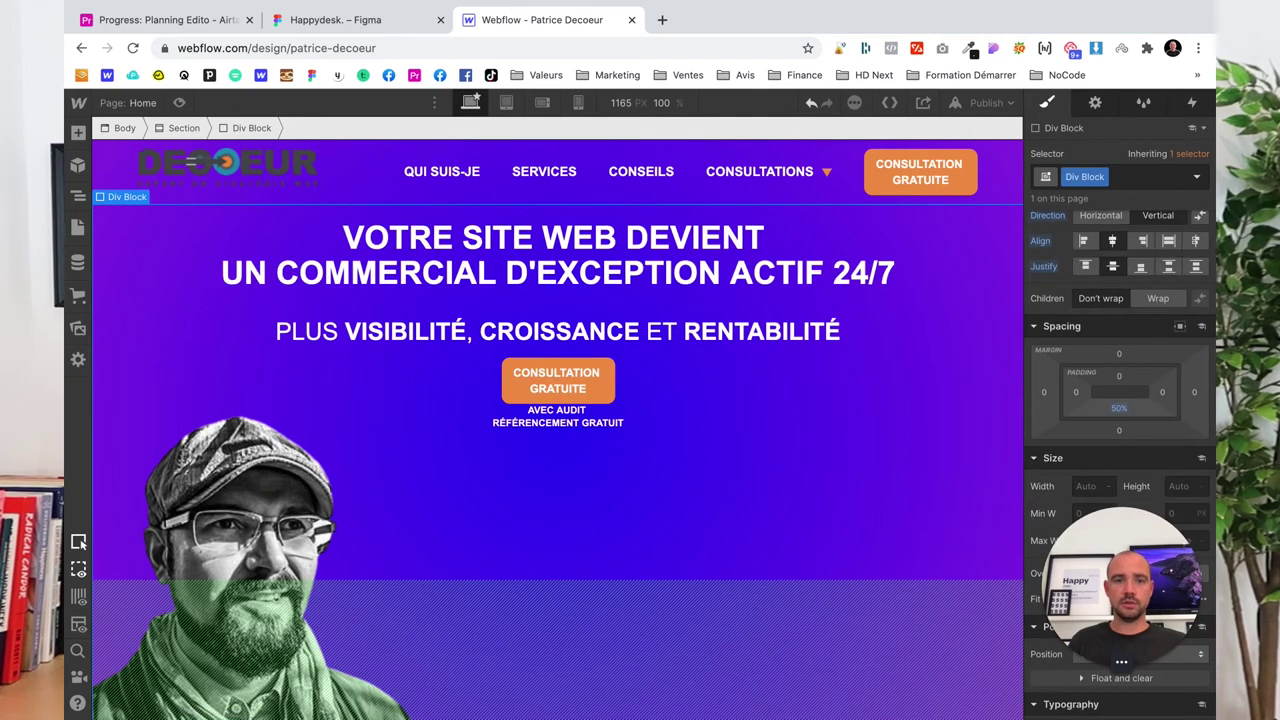
left_click(1119, 408)
type("30%")
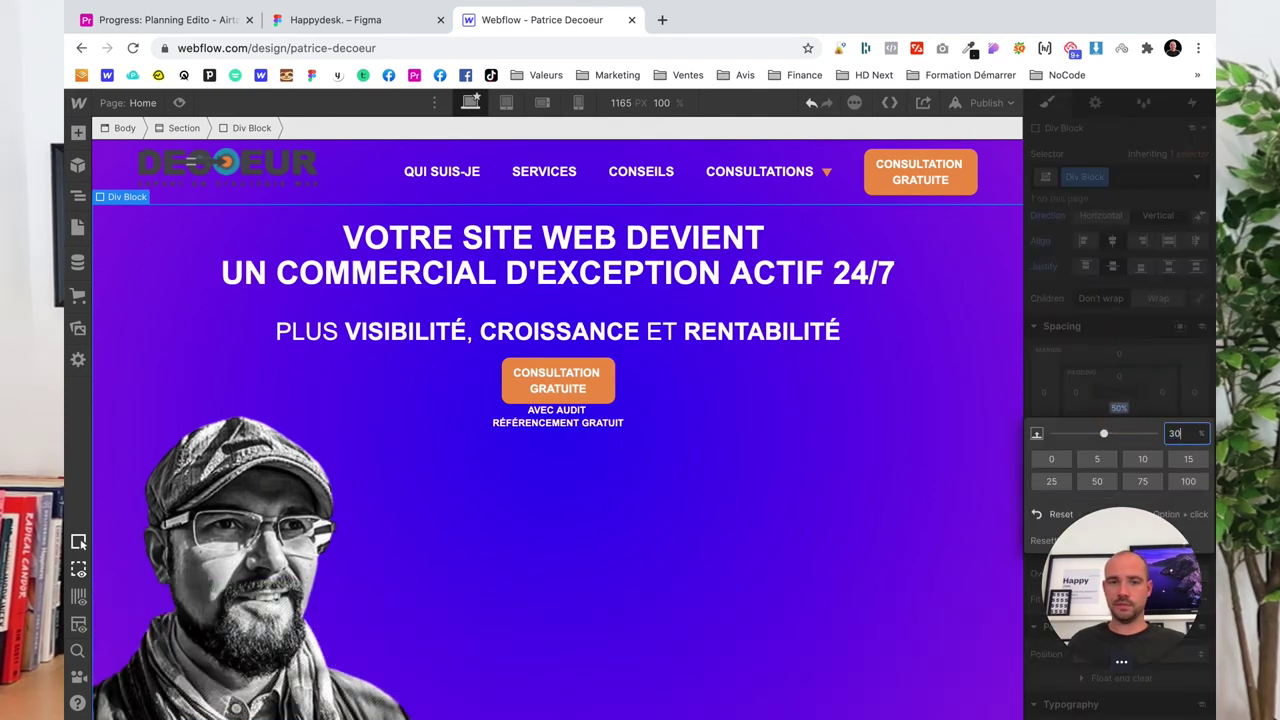
key("Return")
left_click(1119, 408)
type("10%")
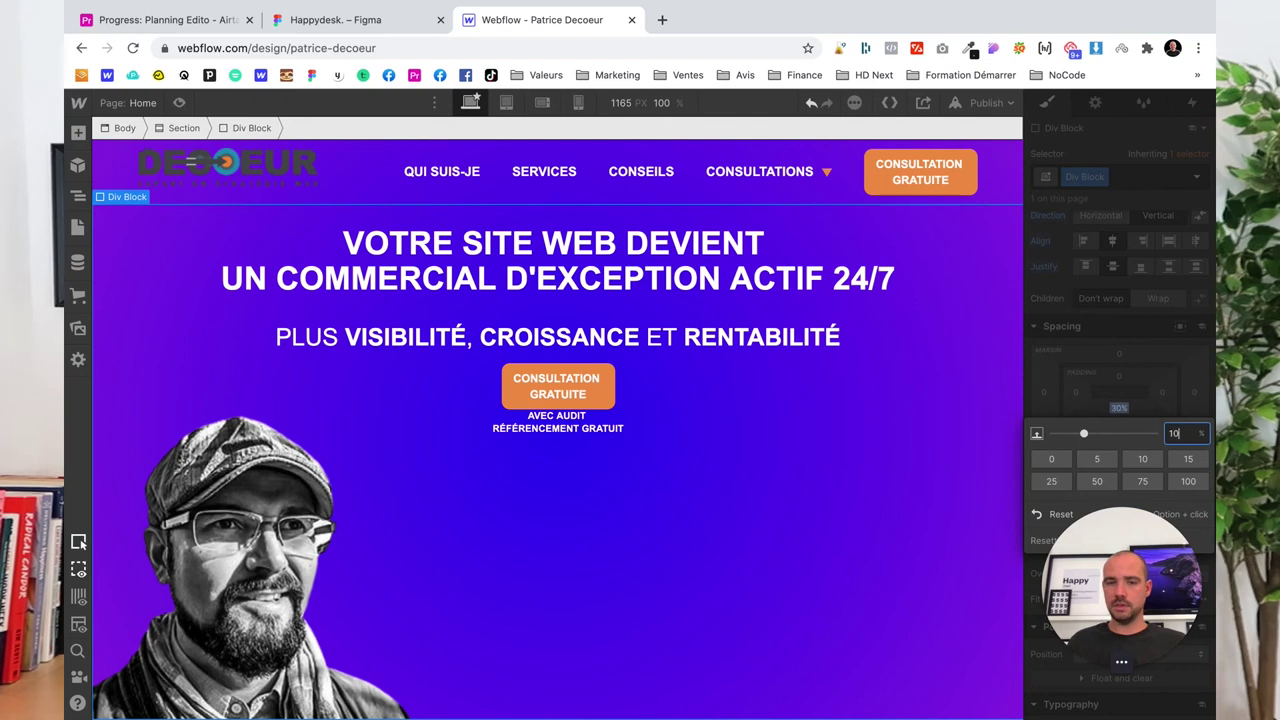
key("Return")
left_click(1119, 408)
type("15%")
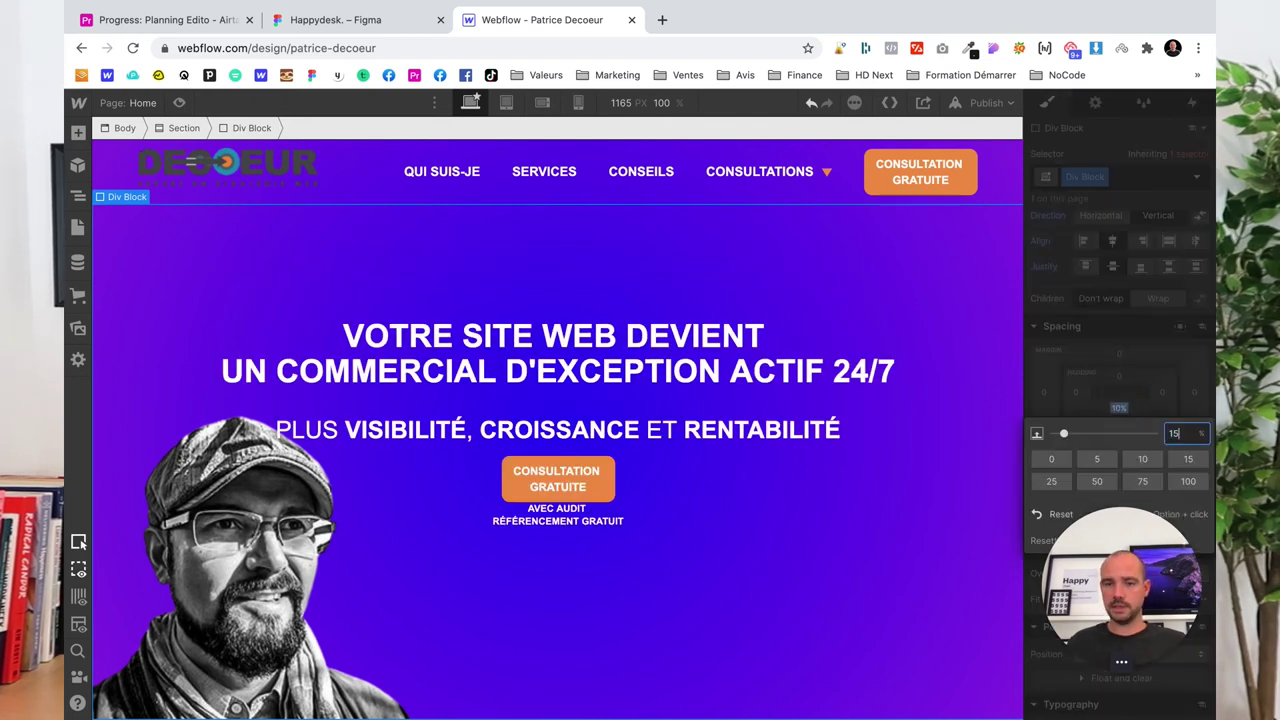
key("Return")
Preview the hero, reduce its bottom padding to 14%, and check it at tablet width
left_click(178, 103)
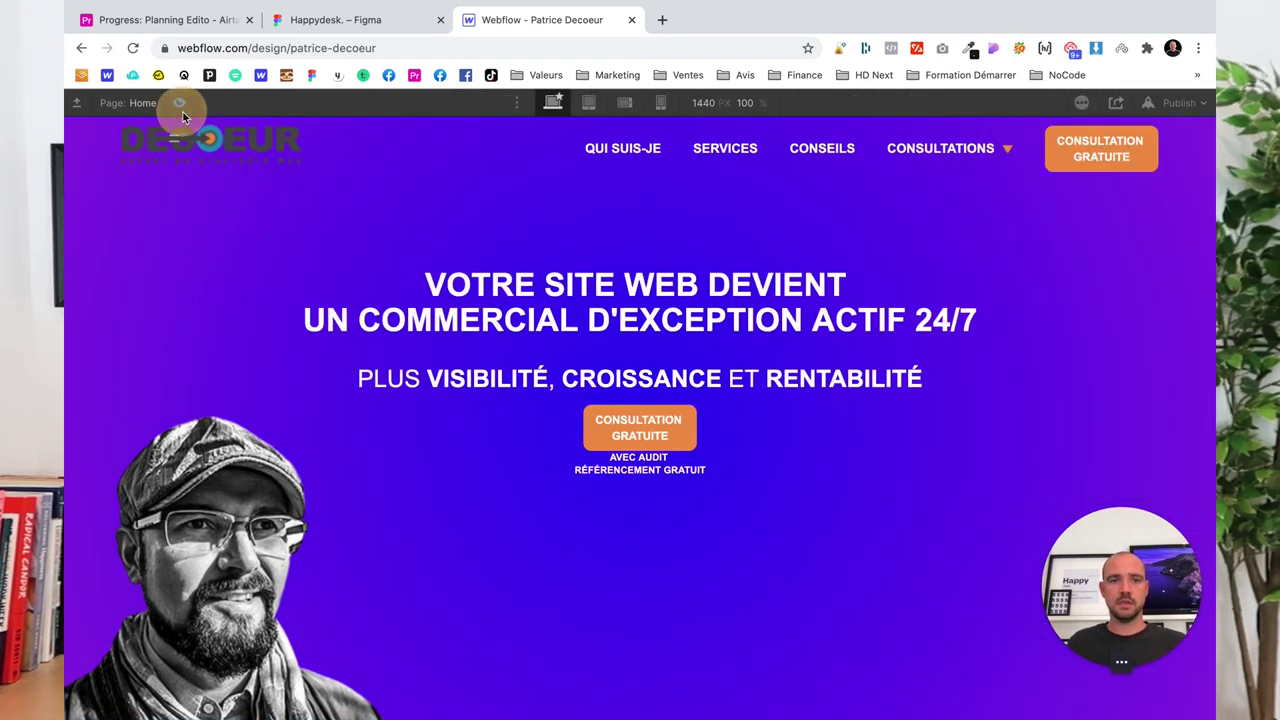
left_click(178, 103)
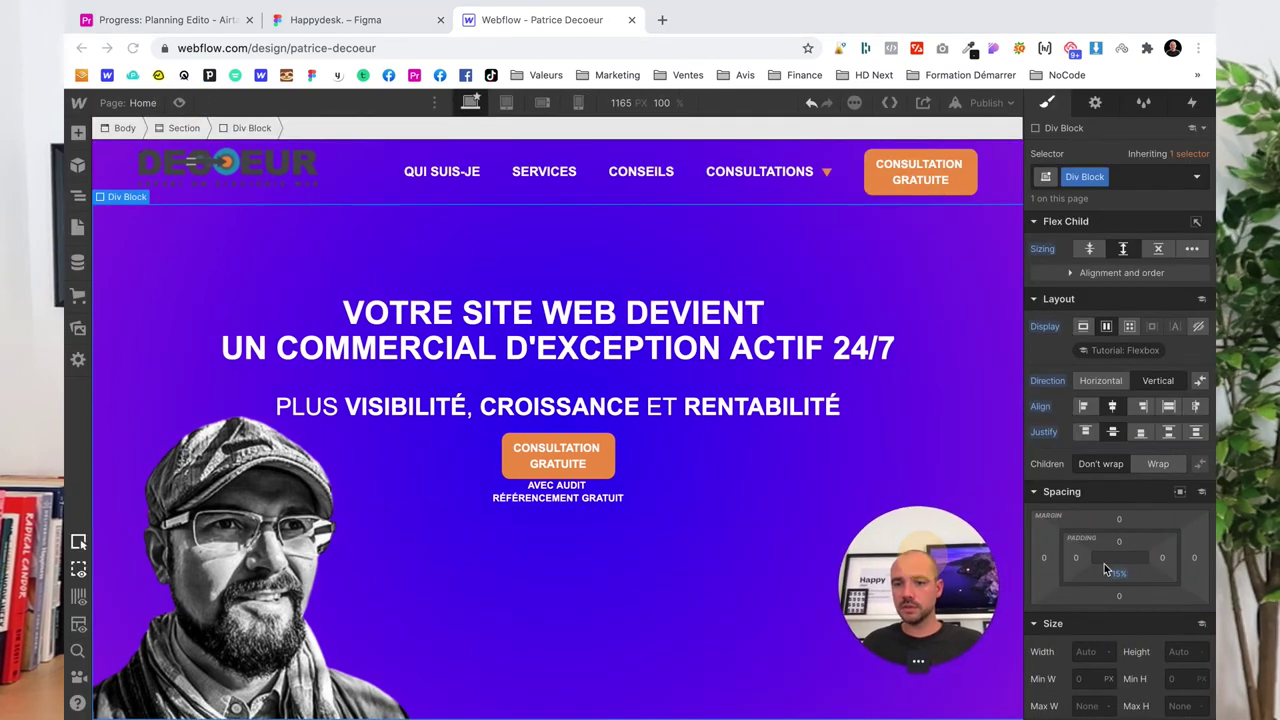
left_click_drag(1119, 557, 1121, 584)
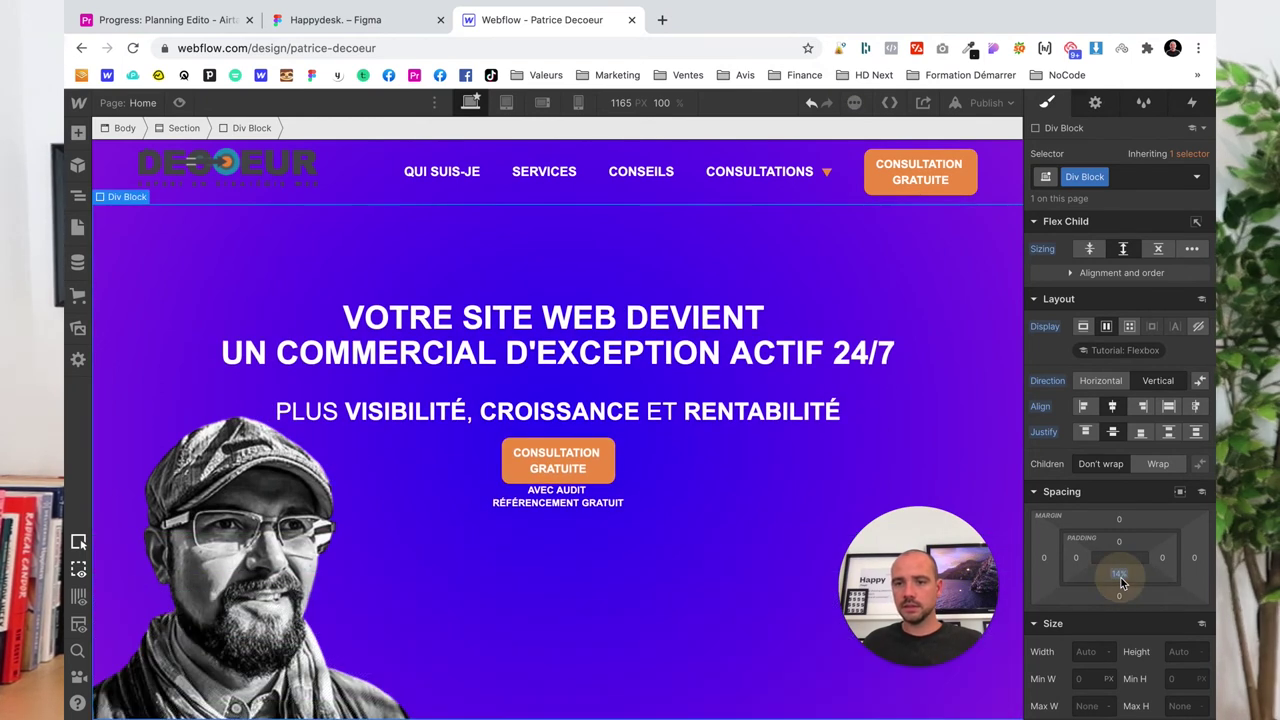
key("shift+2")
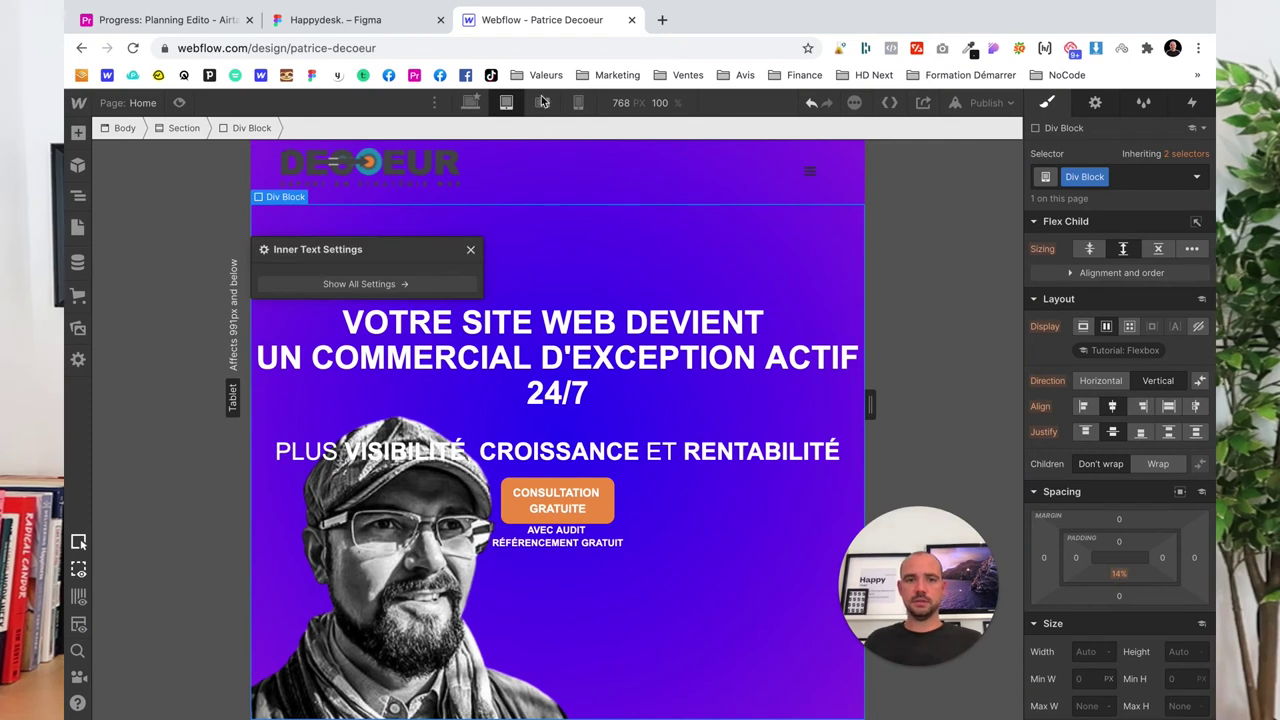
left_click(471, 103)
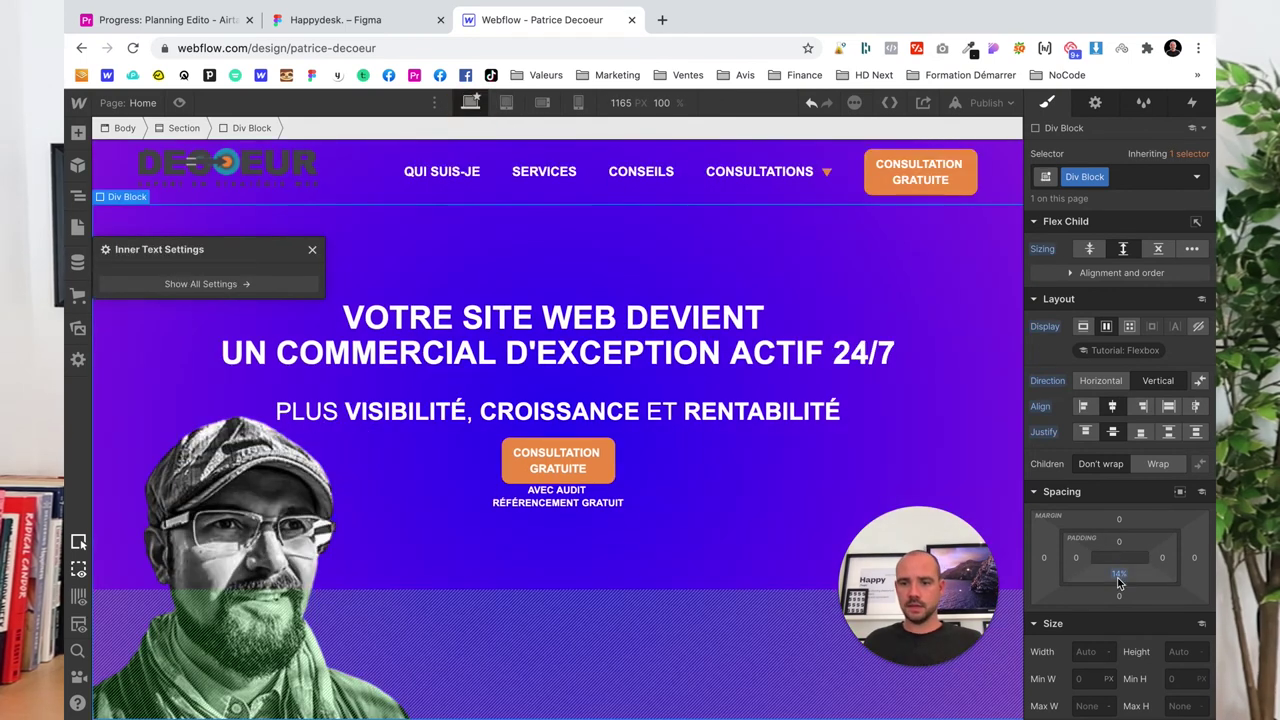
Set the hero block's bottom padding to 20%, then reset it to 0
left_click(1119, 574)
left_click(1118, 574)
left_click(1118, 572)
type("20")
key("Return")
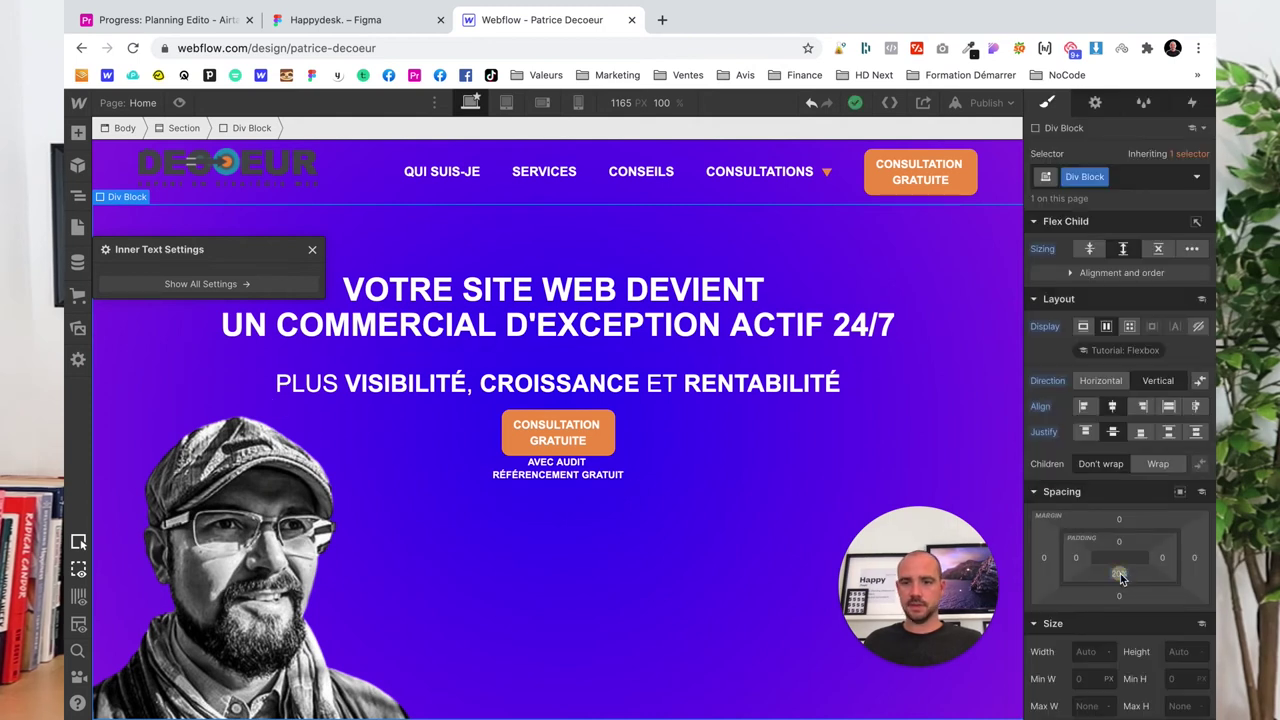
left_click(1119, 575)
left_click(1059, 677)
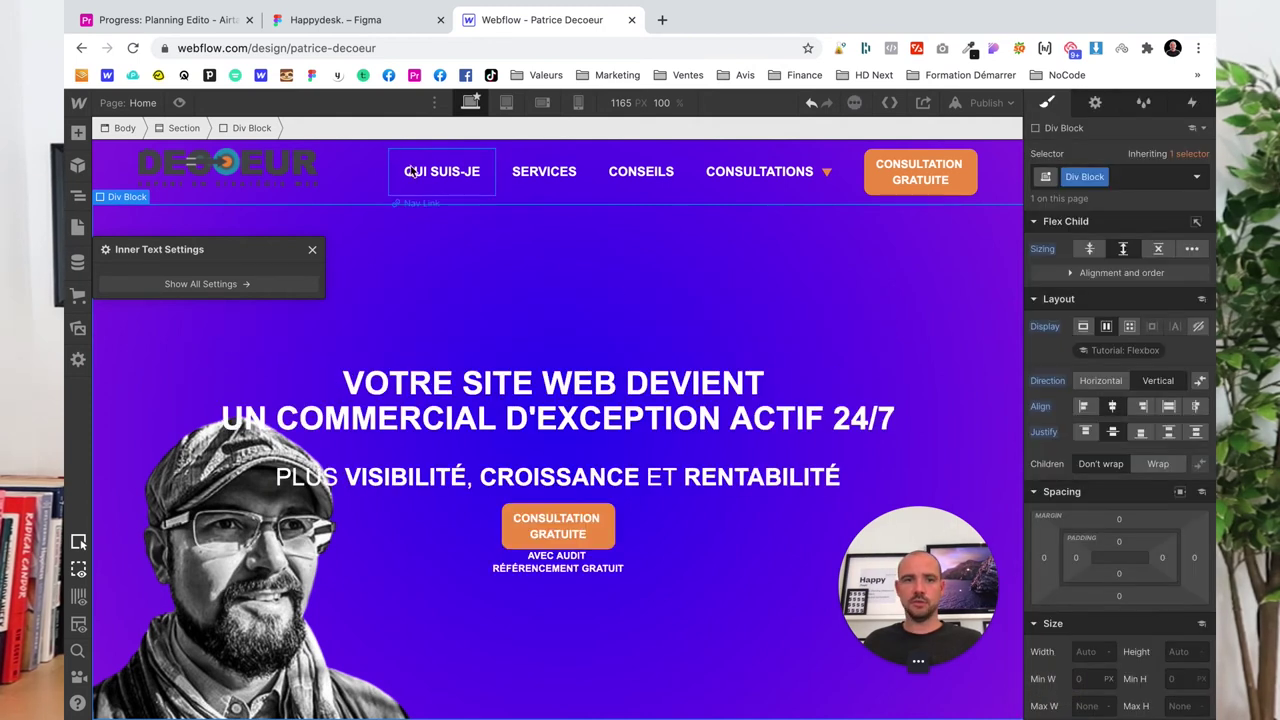
Give the hero block 5% bottom padding and preview the resulting spacing
left_click(180, 103)
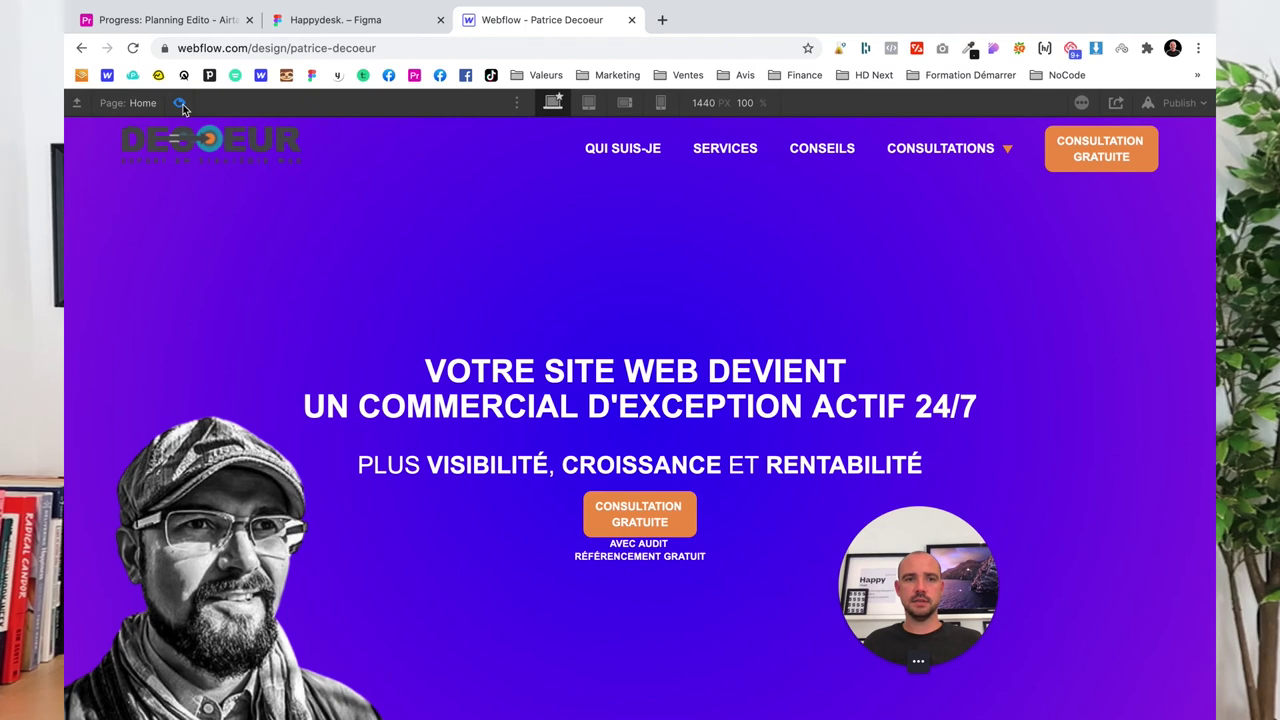
left_click(180, 103)
left_click(1119, 574)
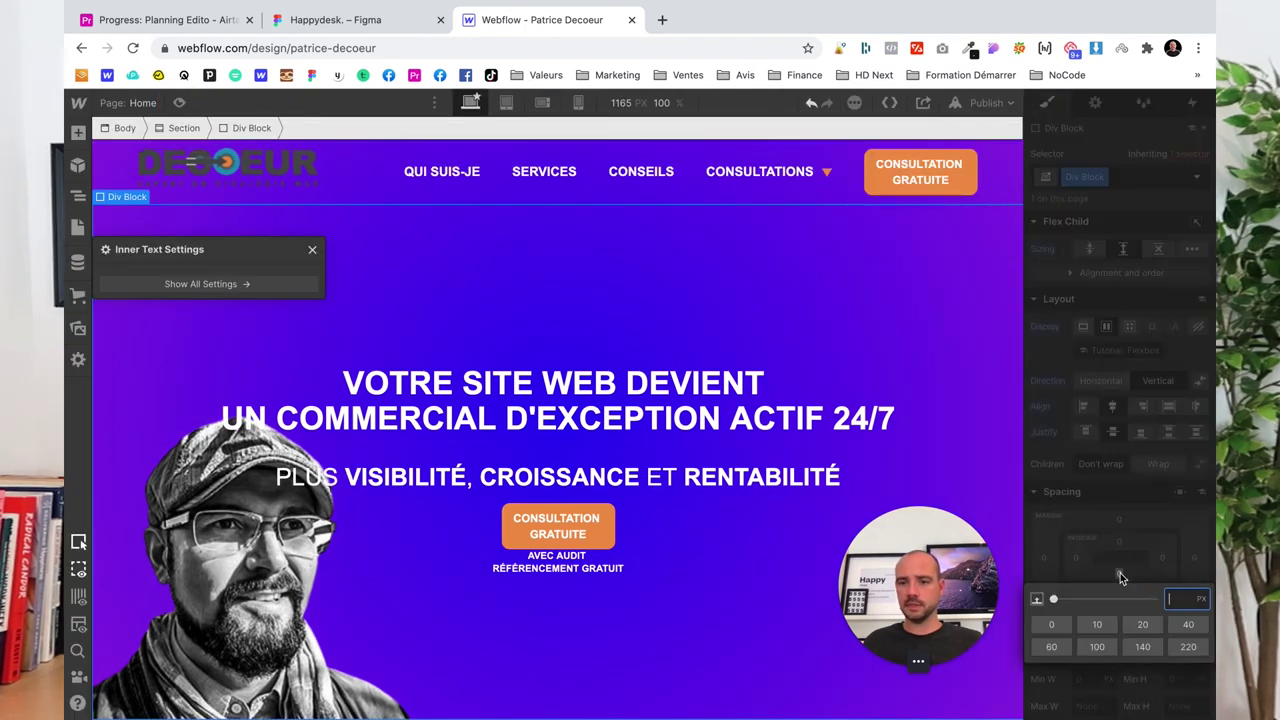
type("5")
key("Return")
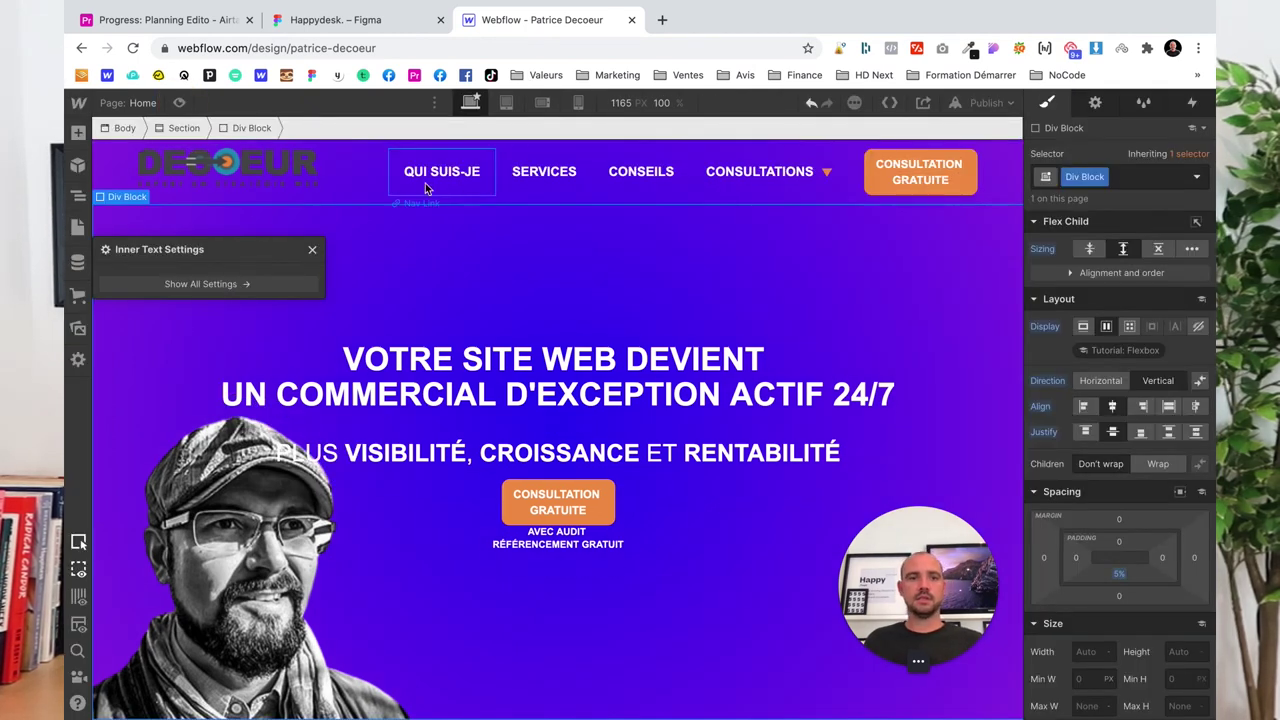
left_click(180, 103)
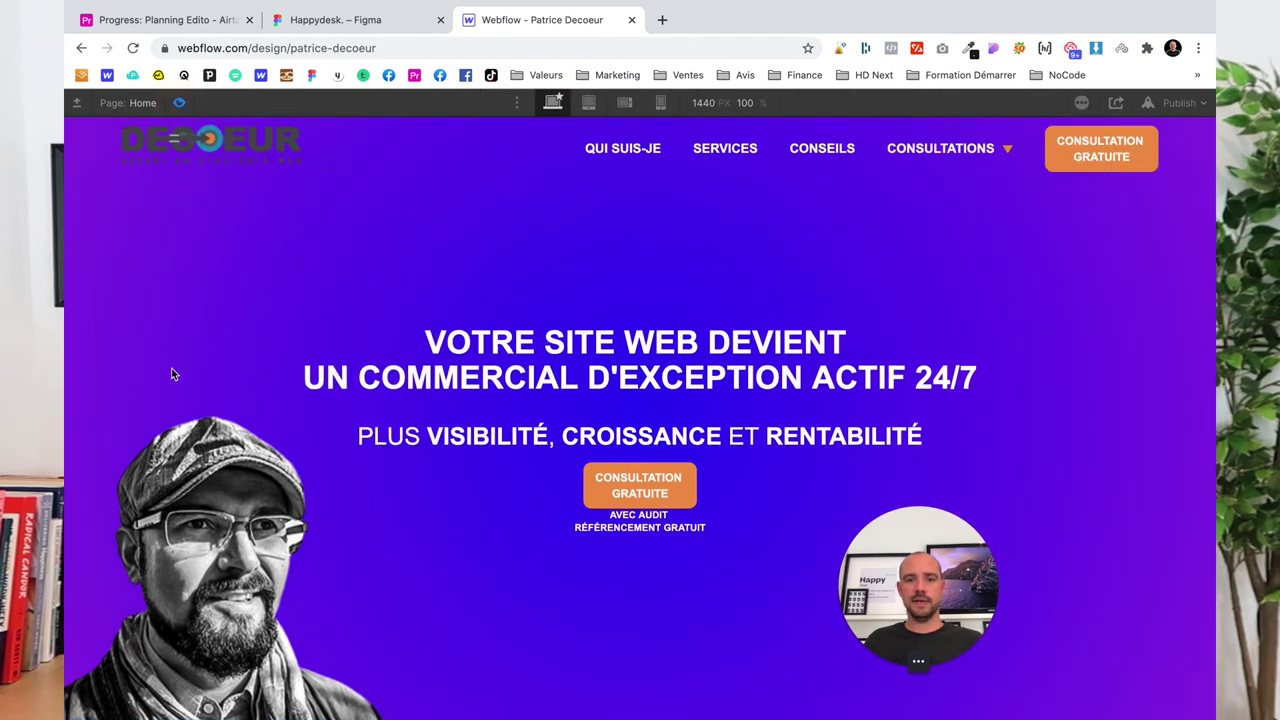
key("ctrl+shift+p")
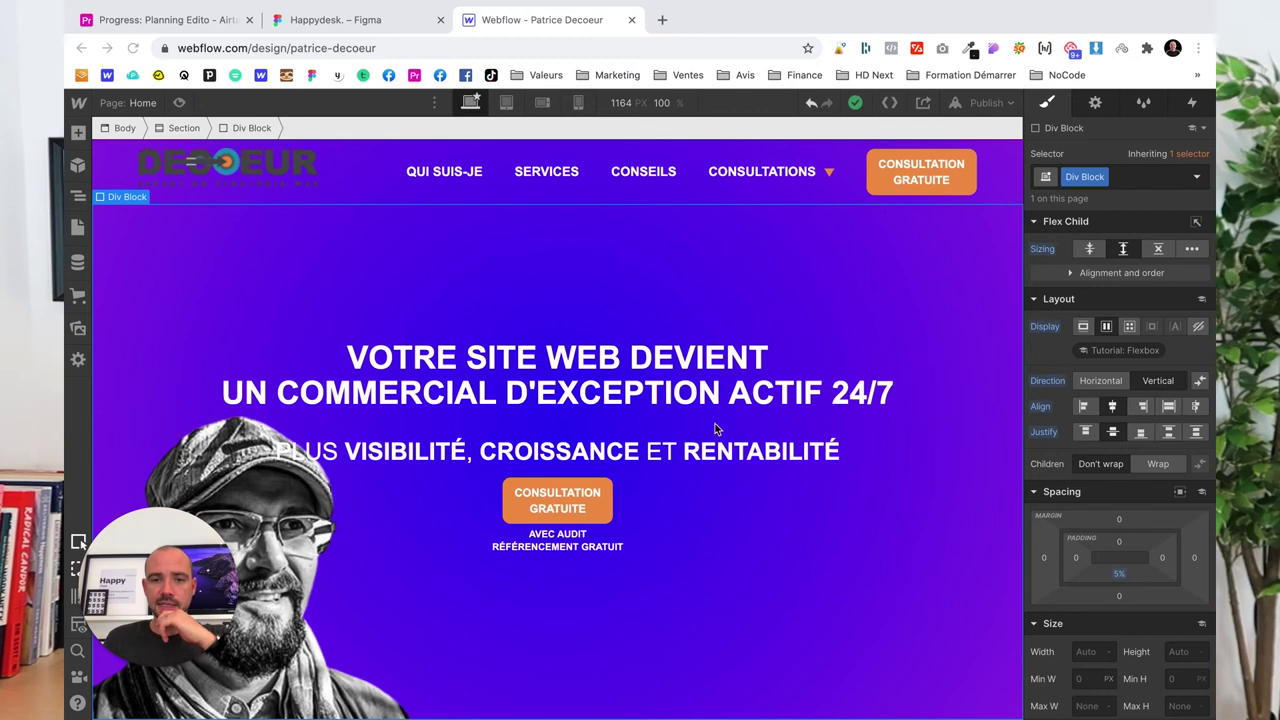
left_click(375, 22)
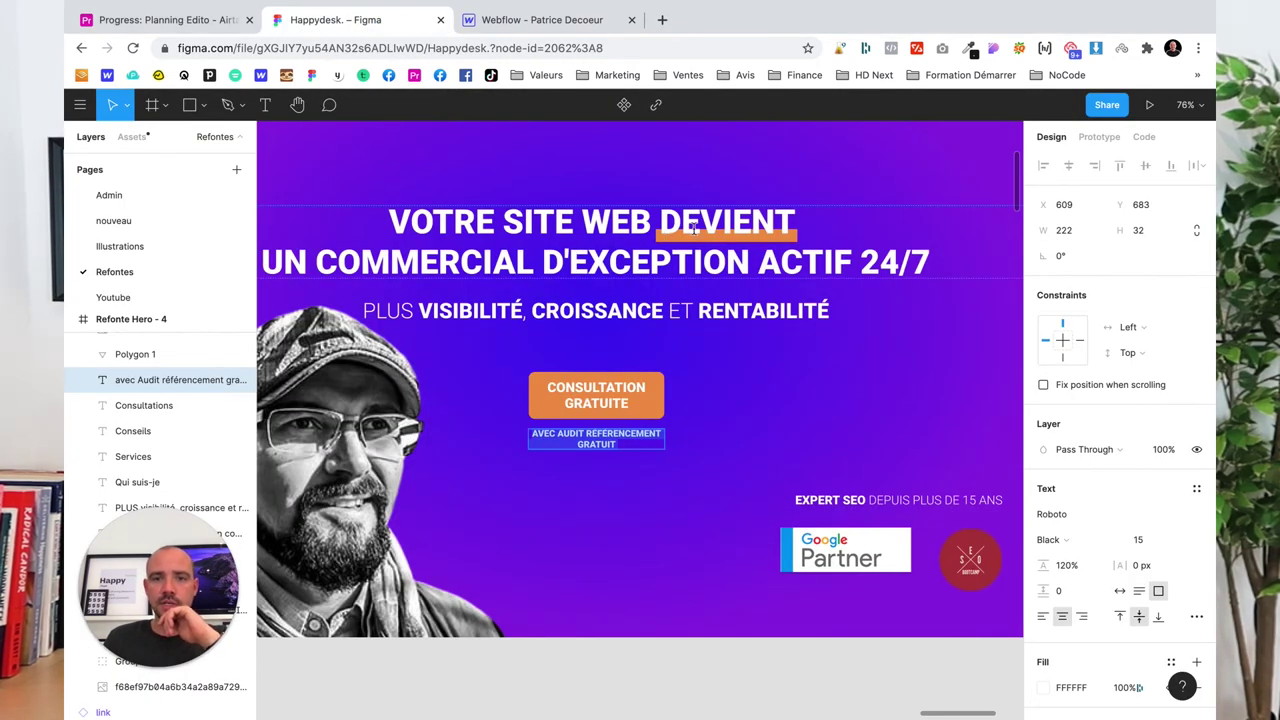
left_click(540, 20)
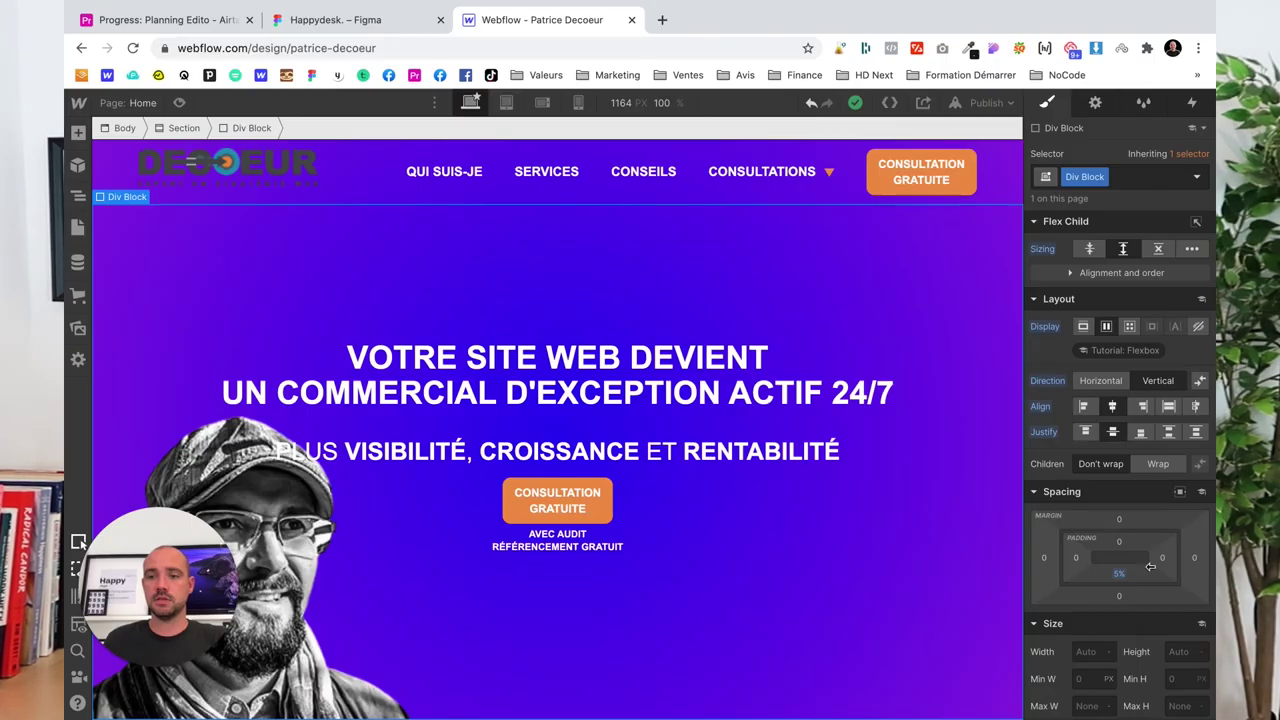
scroll(1138, 582, "down", 5)
scroll(1138, 582, "down", 1)
scroll(1138, 582, "down", 2)
Wrap the word DEVIENT in the headline in its own text span
left_click(698, 357)
double_click(698, 357)
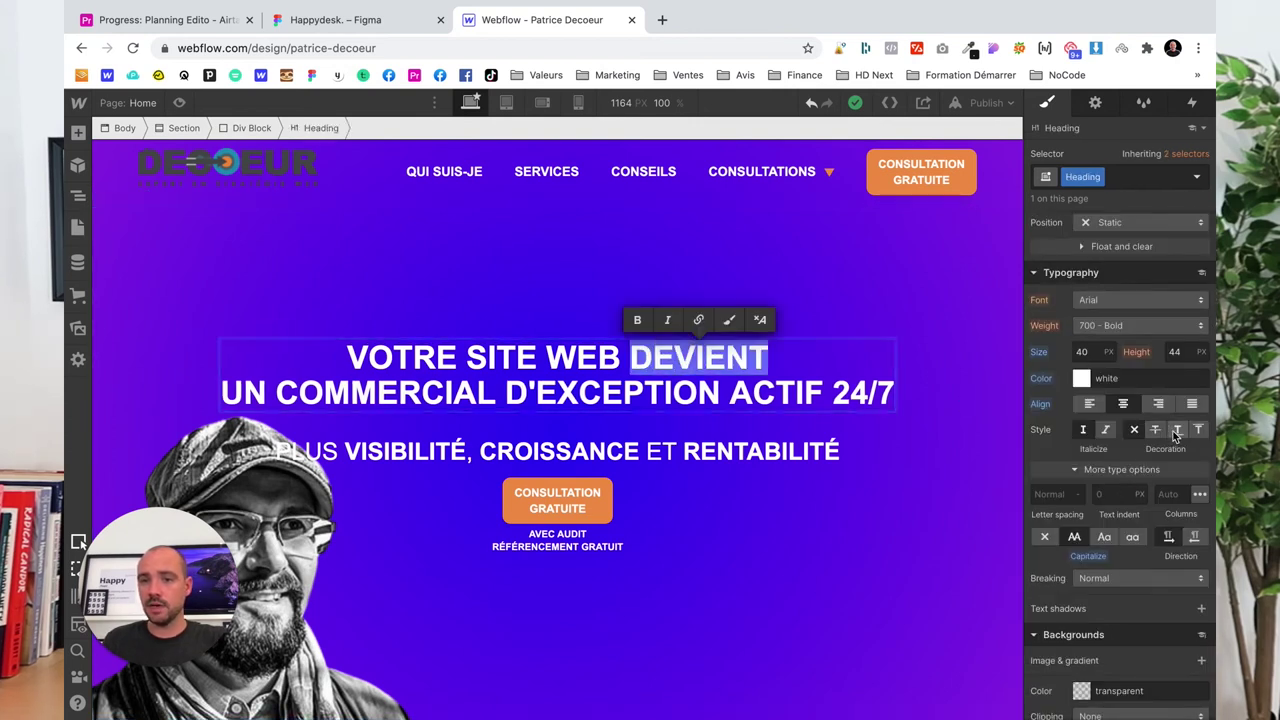
left_click(729, 319)
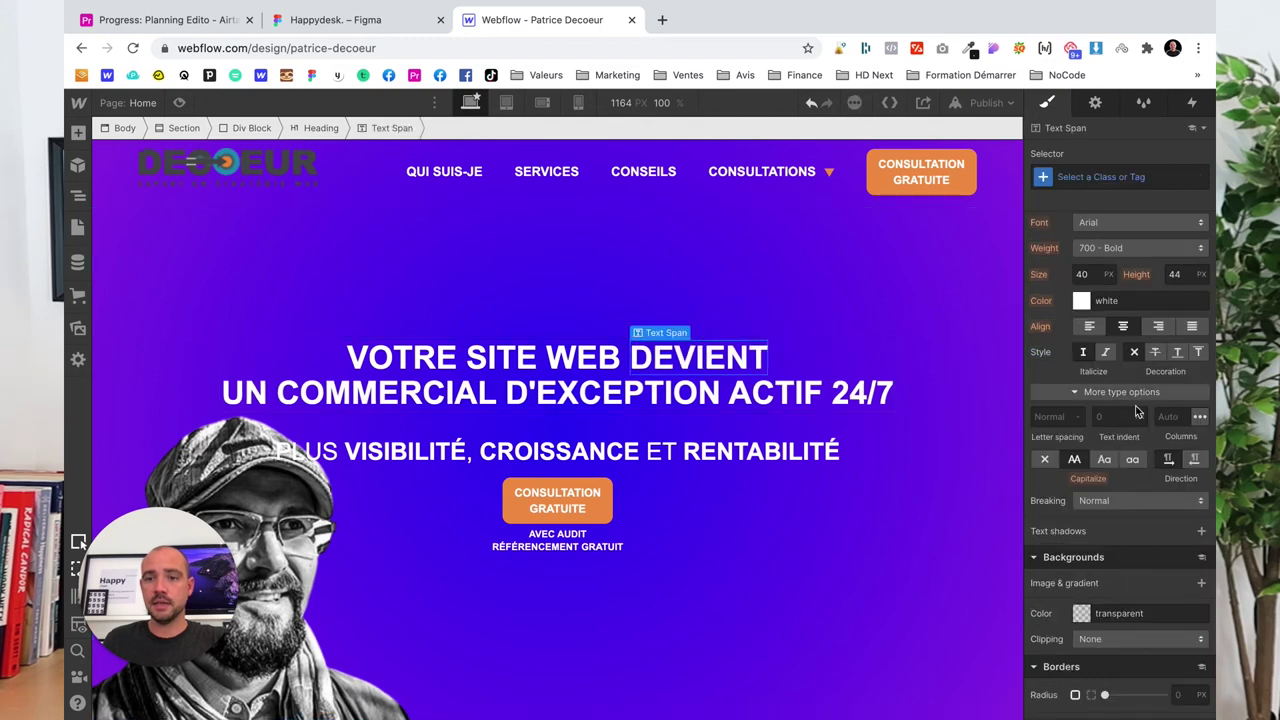
Try an underline on DEVIENT, undo it, and compare with the Figma mock-up
left_click(1176, 354)
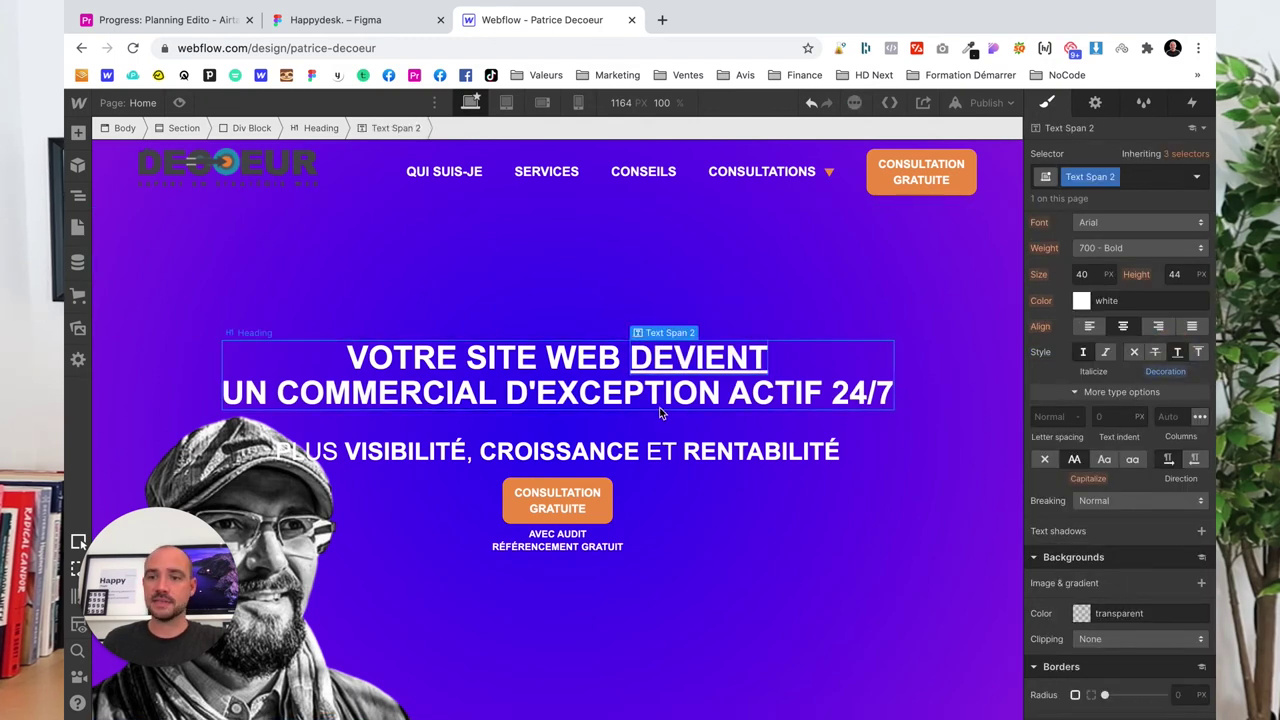
key("ctrl+z")
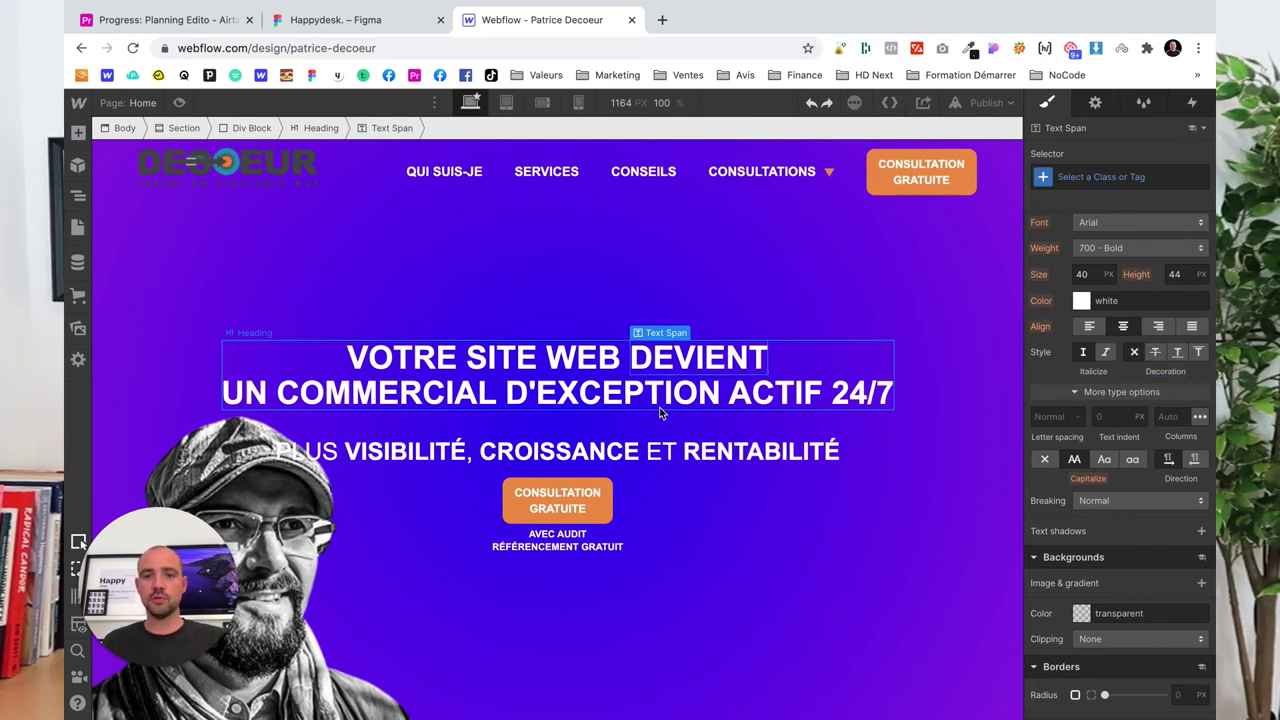
scroll(1114, 570, "up", 3)
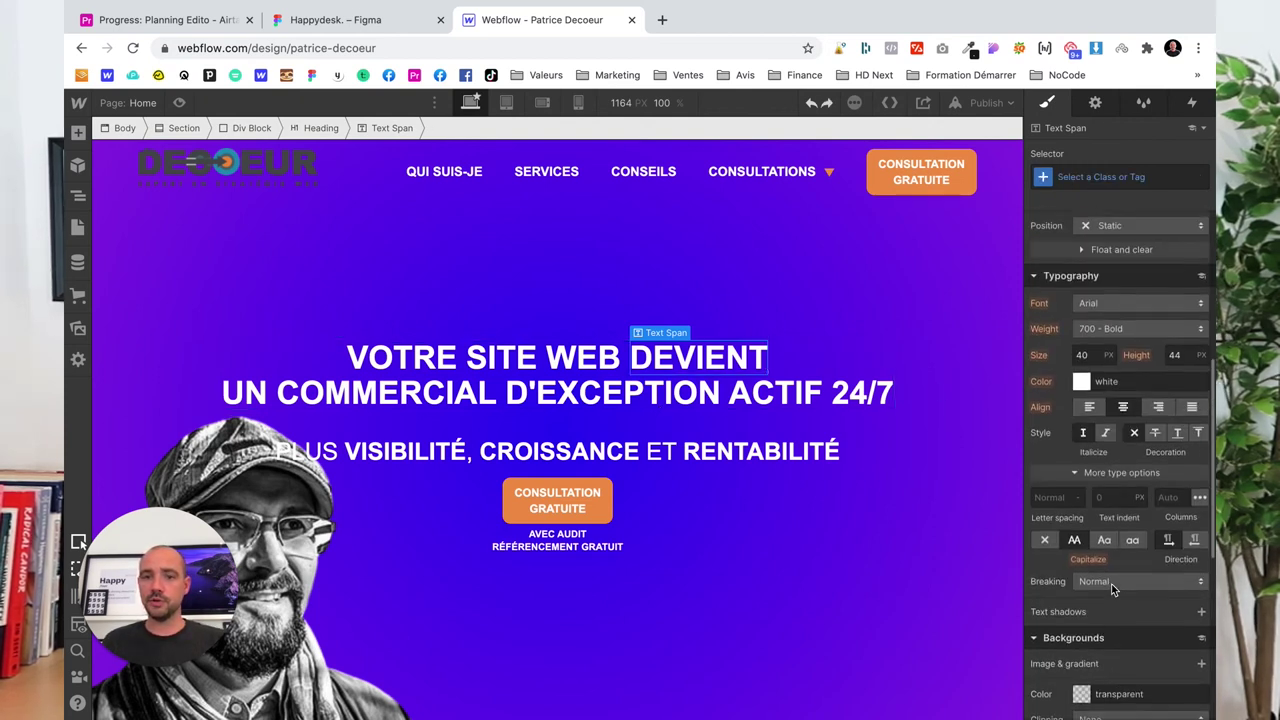
left_click(330, 19)
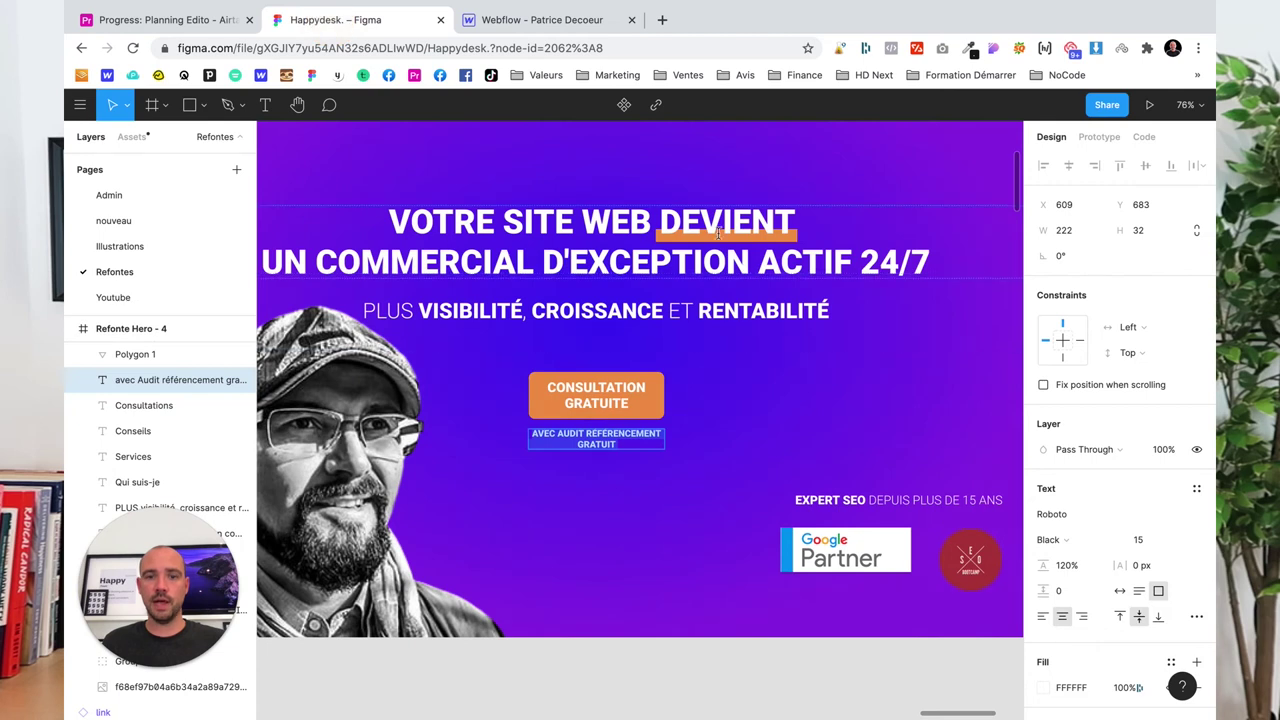
Set the DEVIENT span's height to 1em
left_click(510, 19)
scroll(1154, 555, "up", 5)
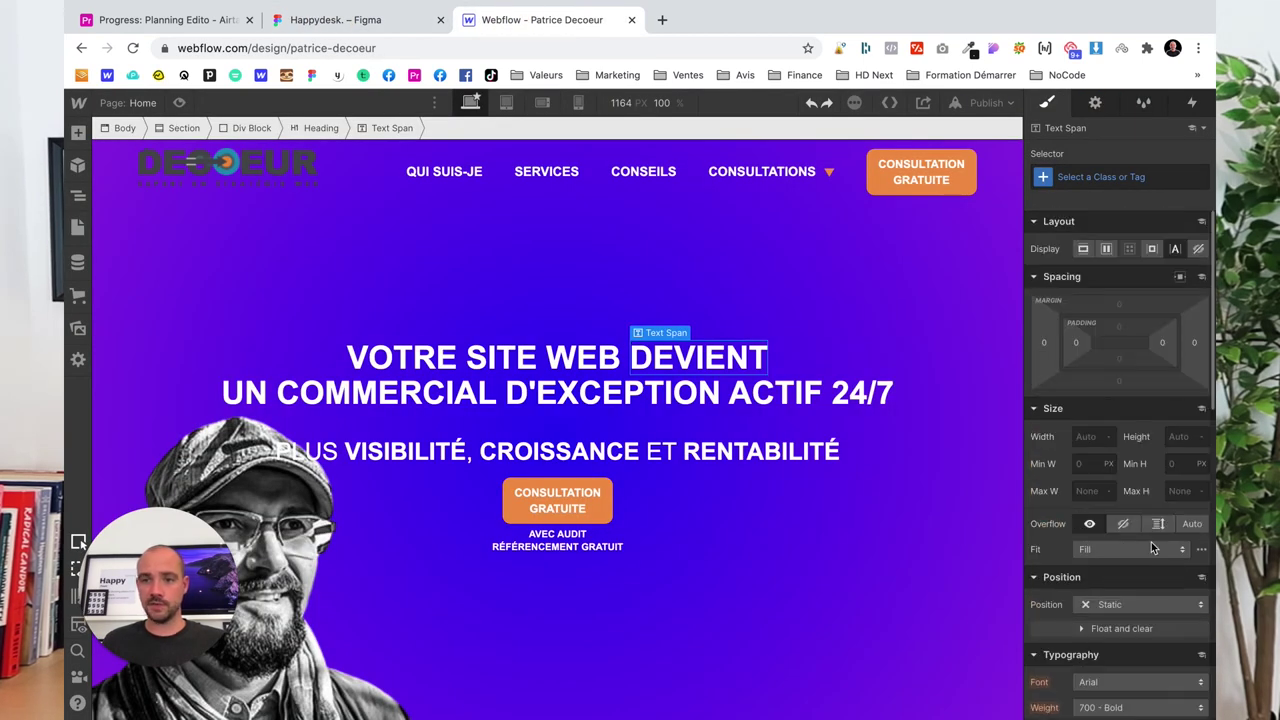
left_click(1178, 435)
type("1em")
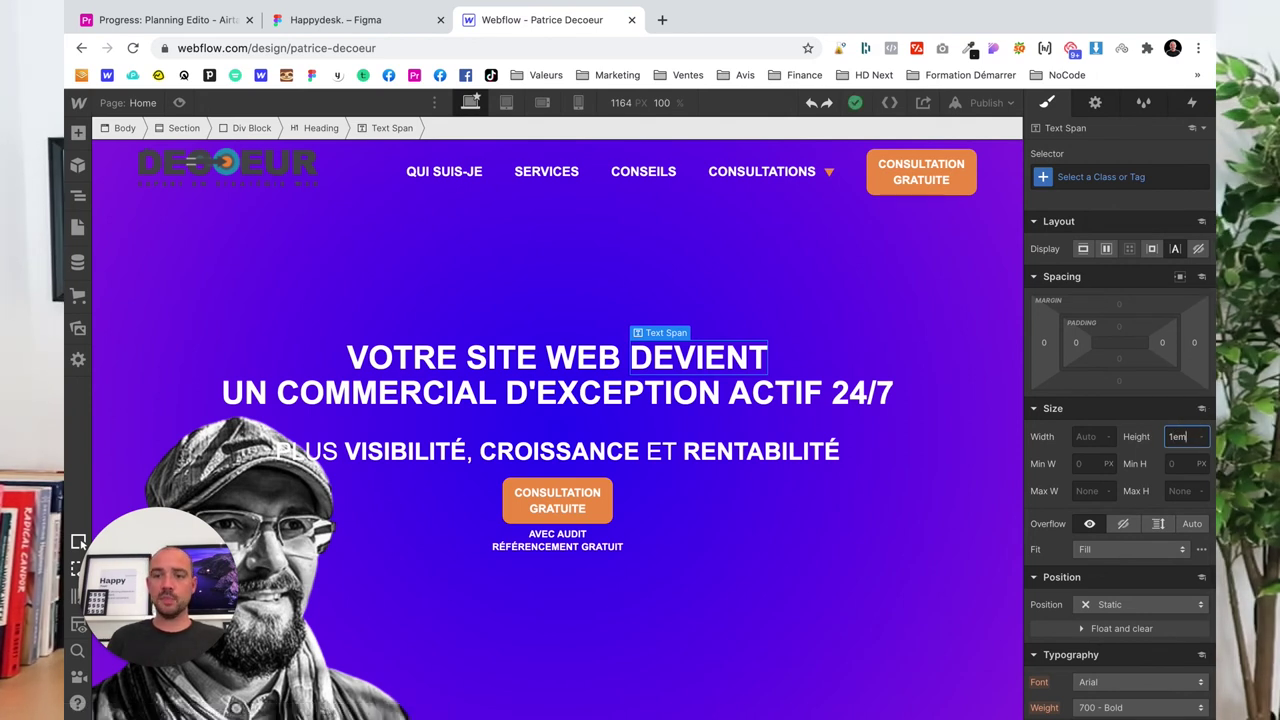
key("Return")
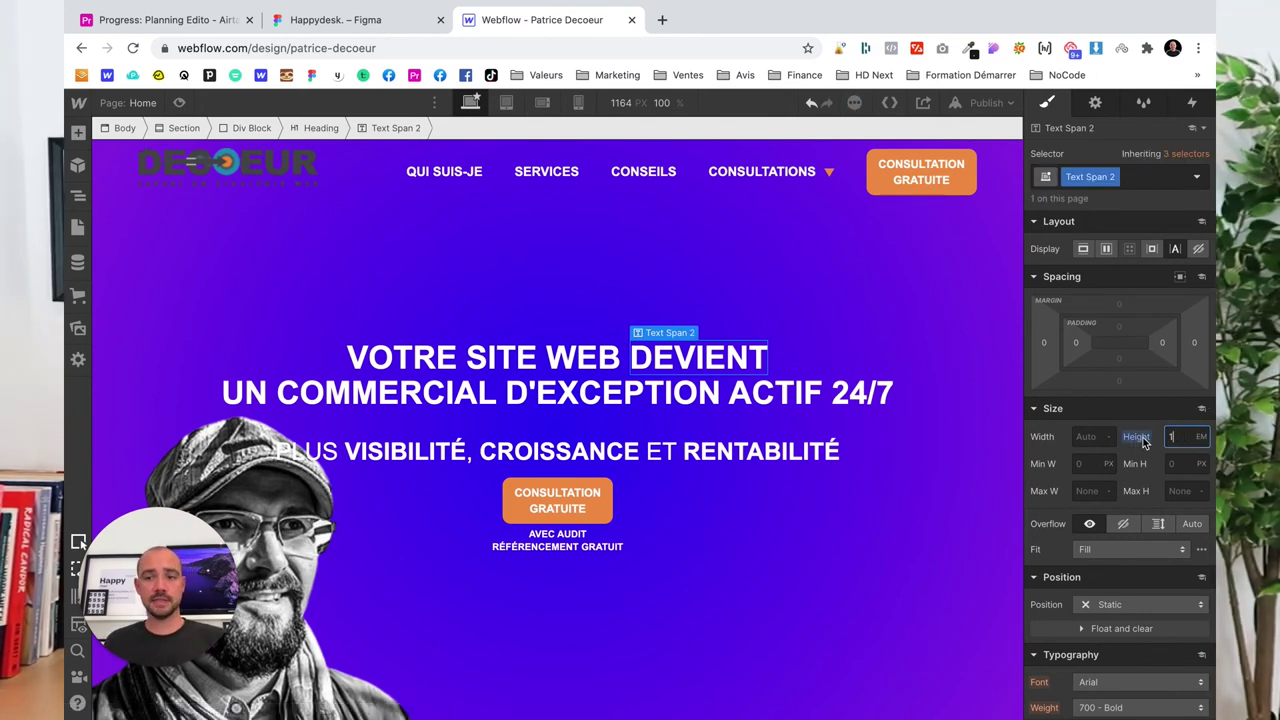
Give DEVIENT a solid bottom border with a 1em width
scroll(1153, 462, "down", 5)
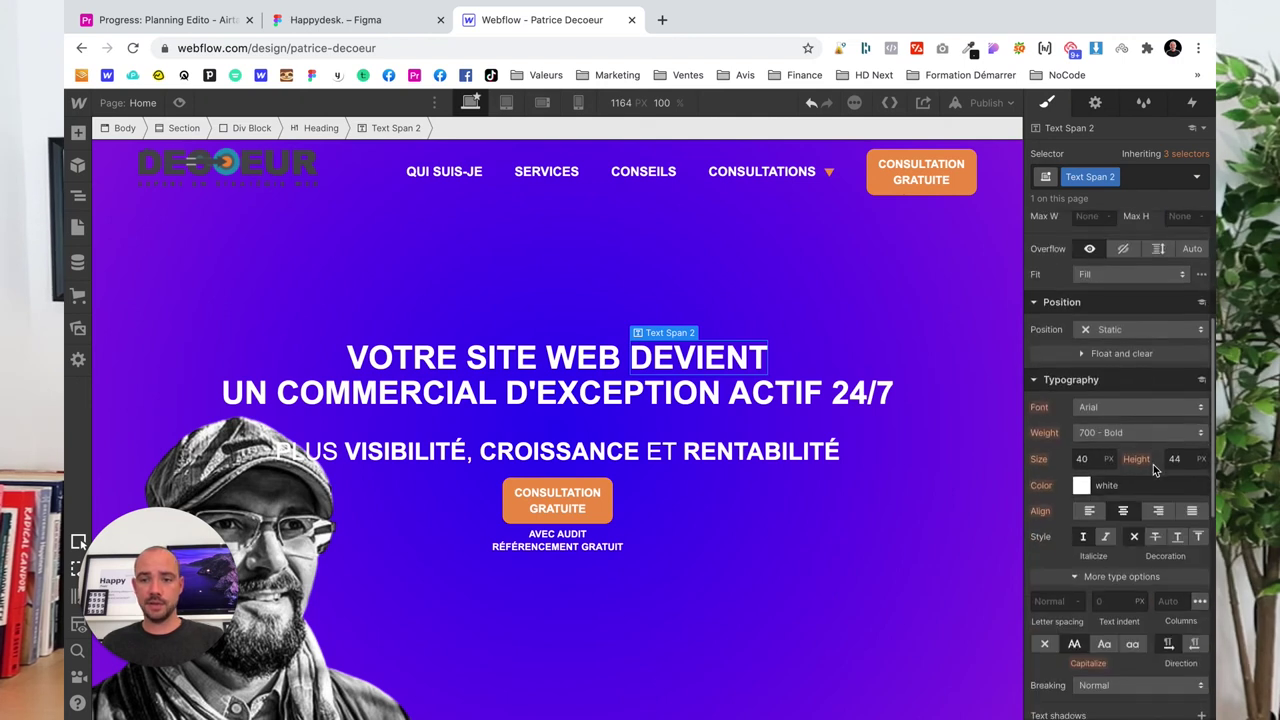
scroll(1153, 462, "down", 5)
scroll(1153, 462, "down", 3)
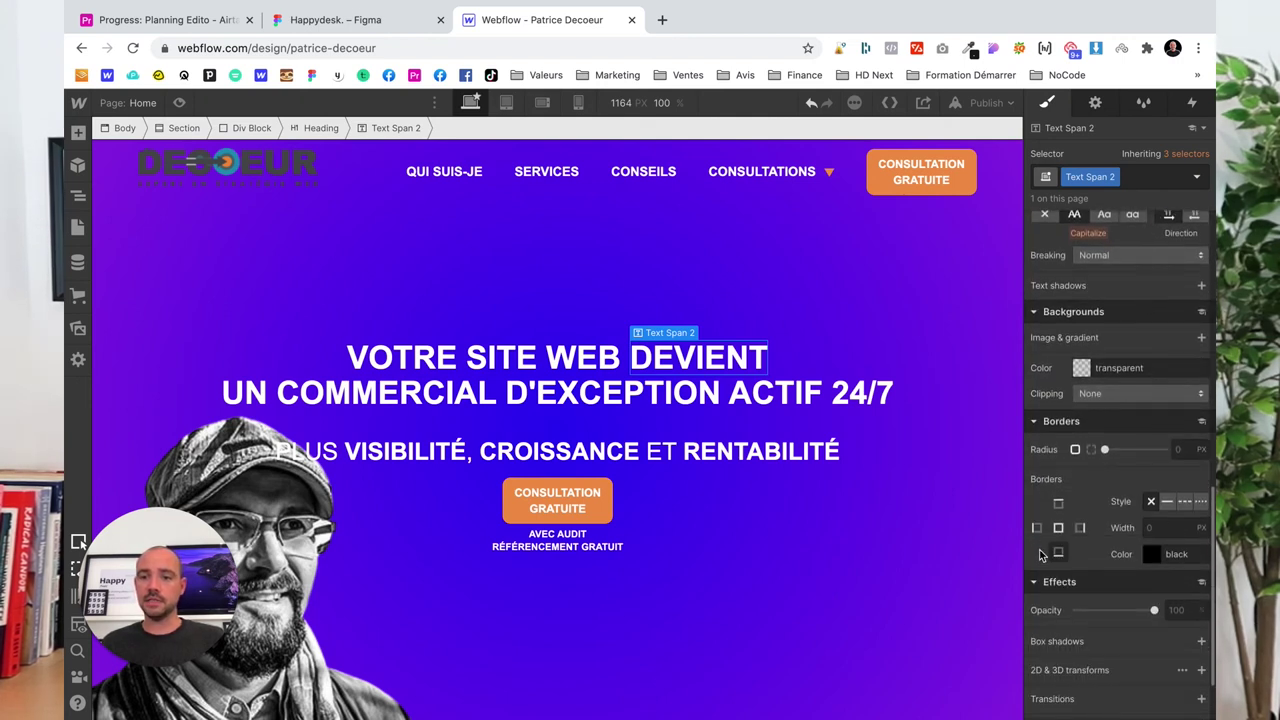
left_click(1058, 553)
left_click(1169, 503)
left_click(1172, 527)
type("em")
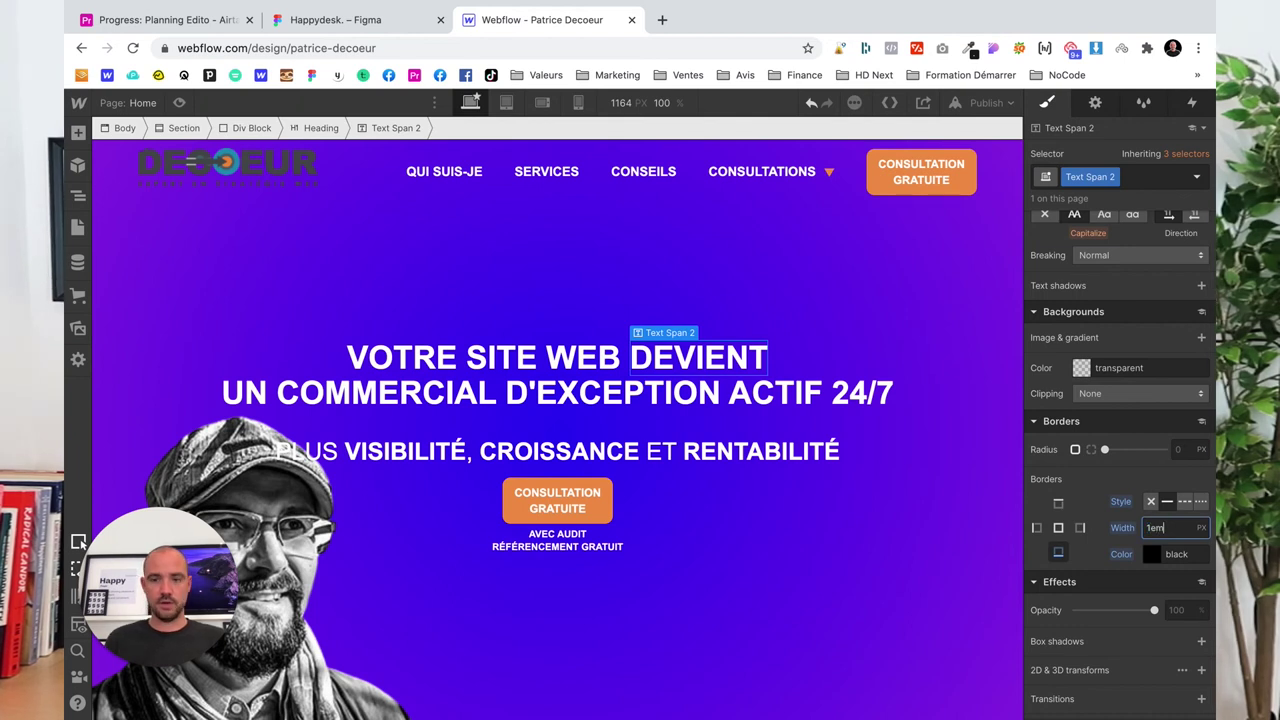
key("Return")
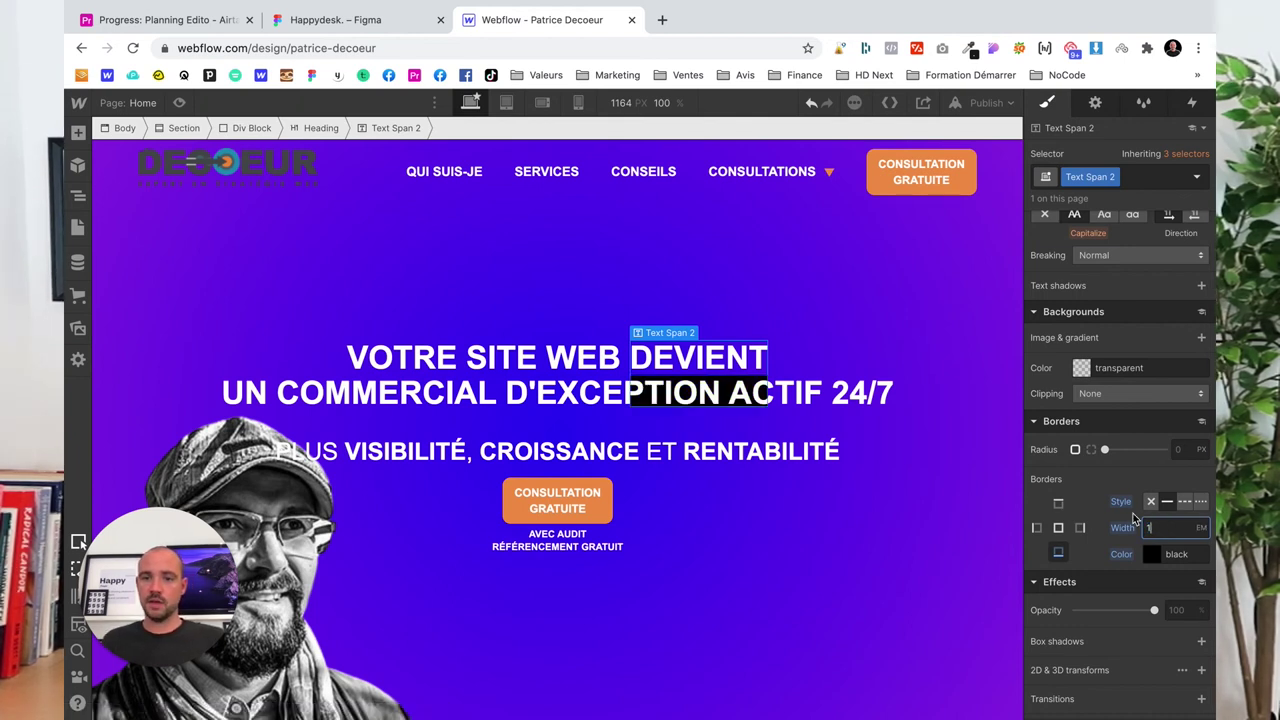
Set DEVIENT's typography line height to 1
scroll(1133, 513, "up", 5)
scroll(1133, 513, "up", 3)
left_click(1185, 390)
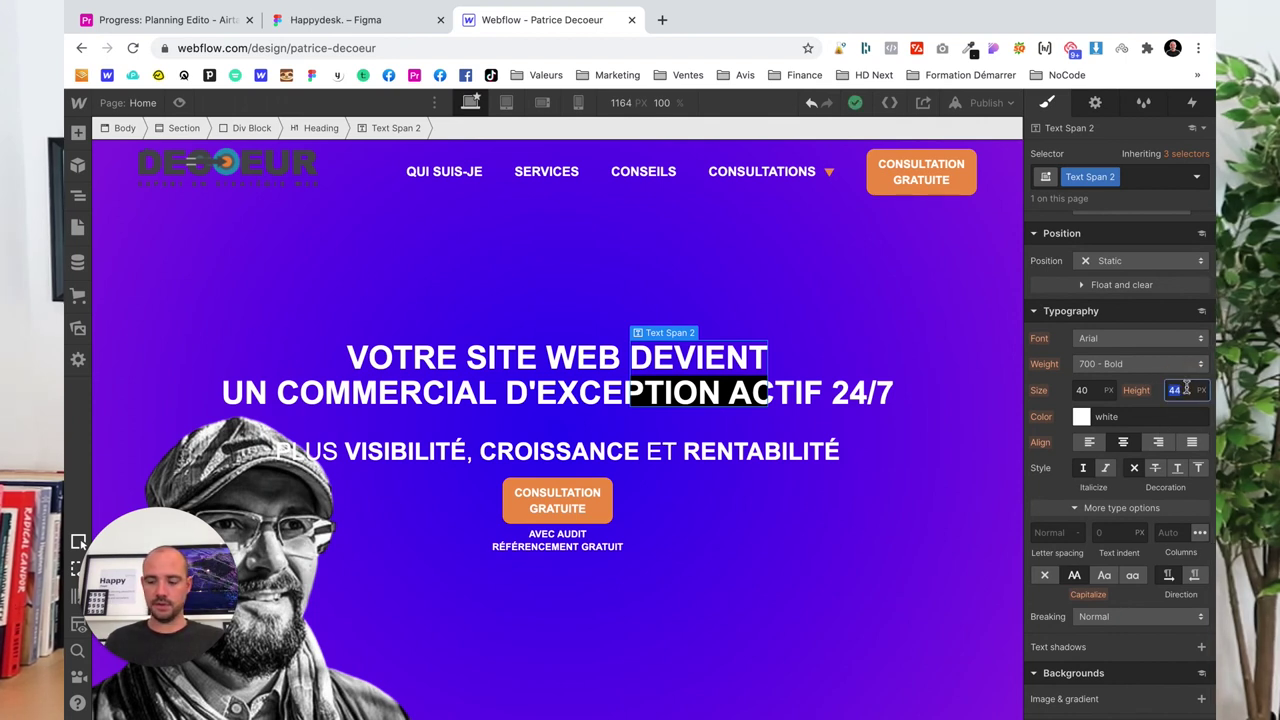
type("1")
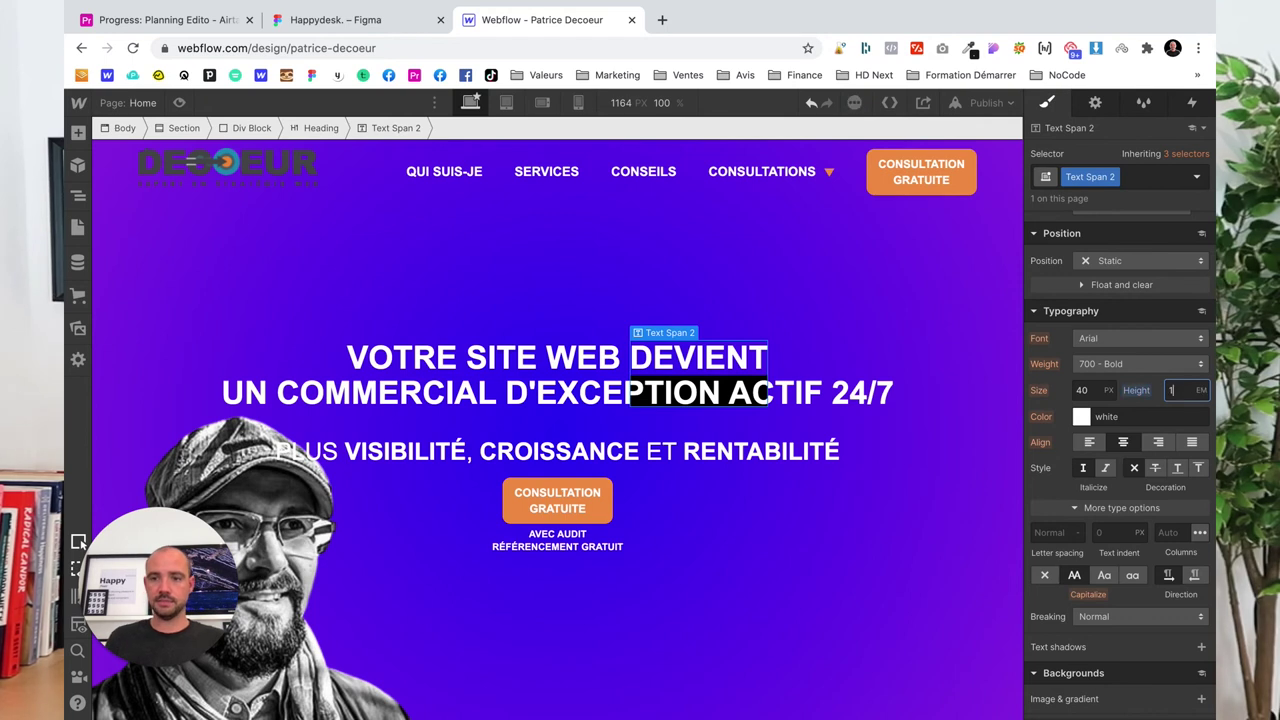
Change the bottom border thickness on DEVIENT to 20px
scroll(1160, 469, "down", 5)
left_click(1160, 469)
type("30")
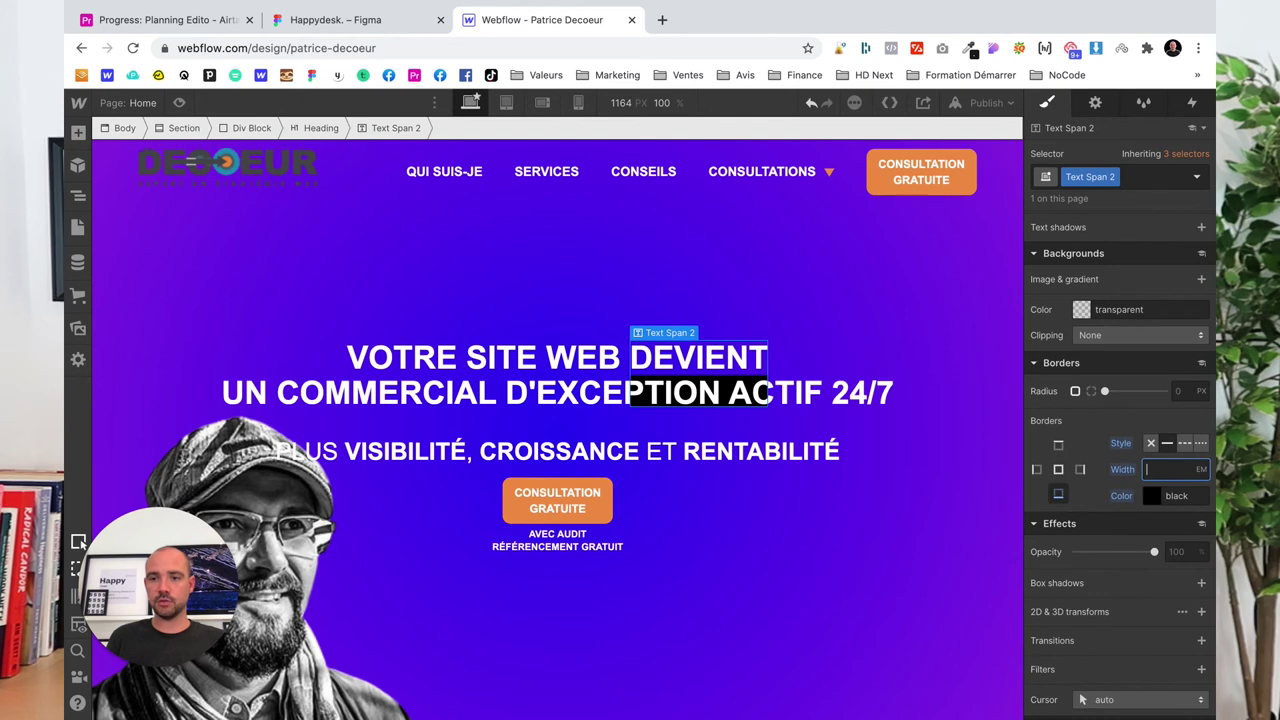
type("20")
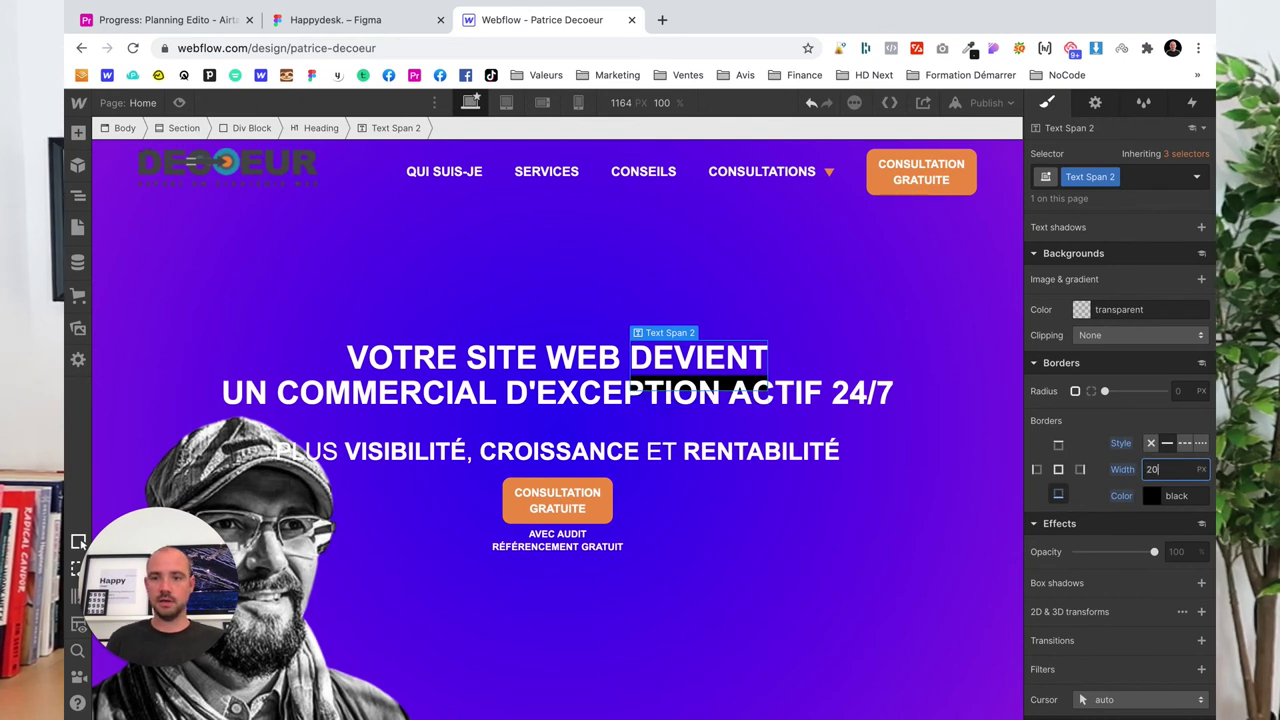
scroll(1114, 533, "up", 3)
scroll(1113, 531, "up", 2)
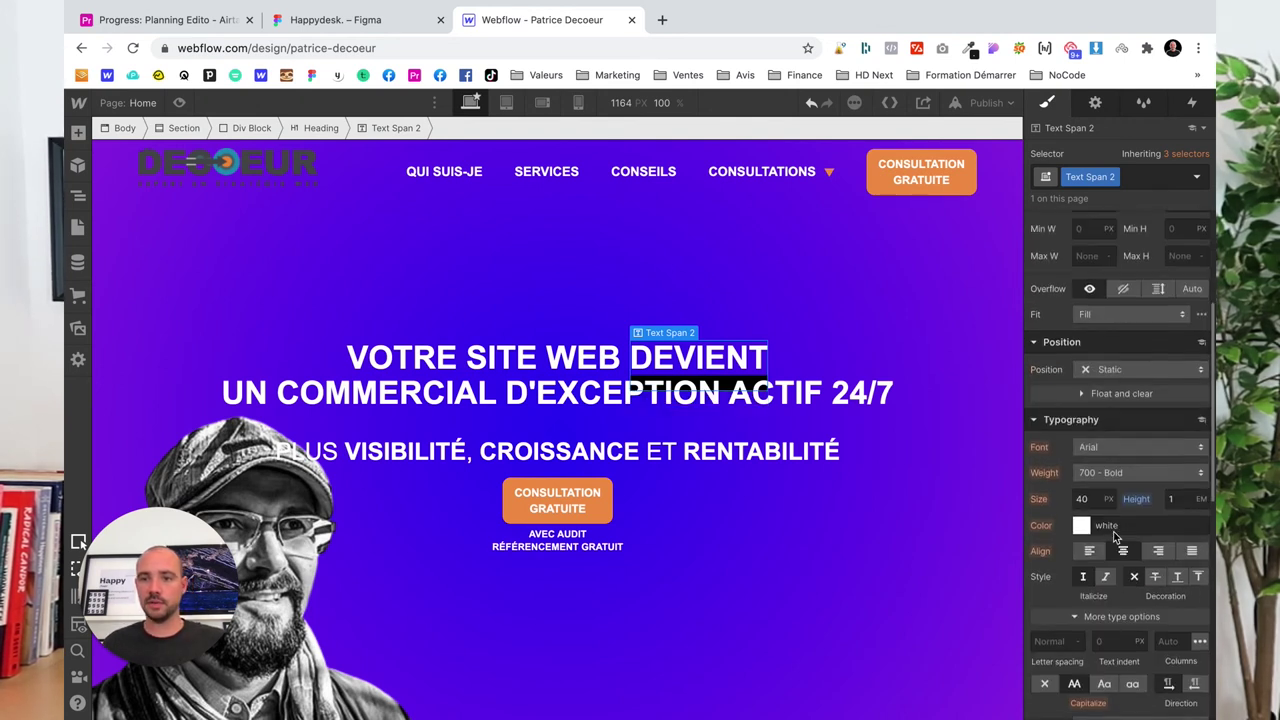
scroll(1110, 529, "up", 2)
scroll(1110, 535, "up", 2)
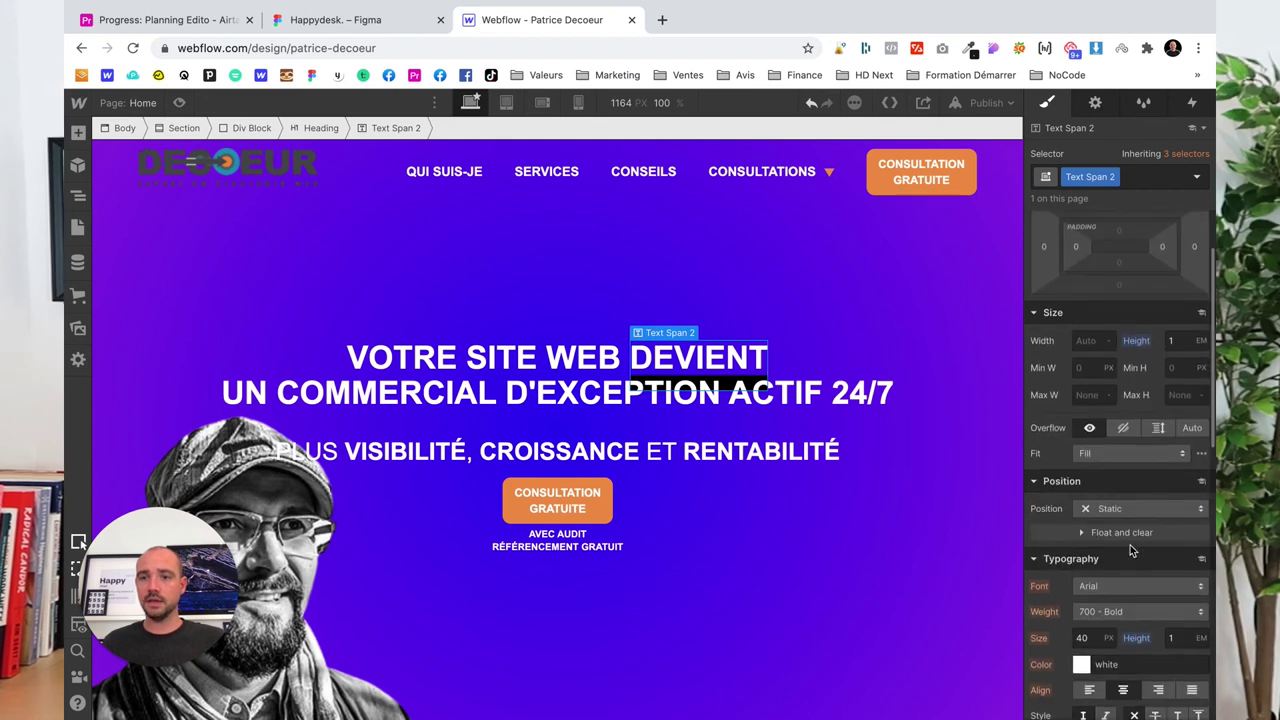
scroll(1112, 550, "up", 2)
scroll(1116, 547, "up", 1)
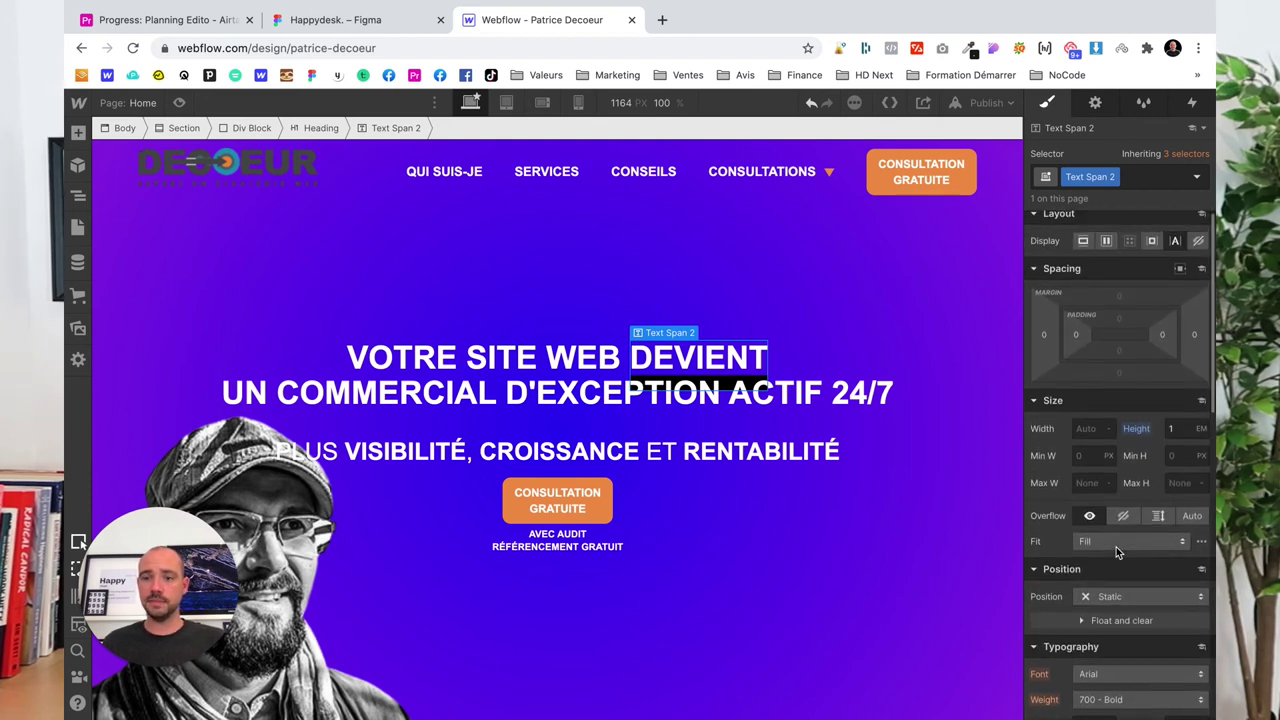
scroll(1116, 547, "down", 4)
scroll(1117, 550, "down", 4)
scroll(1117, 550, "down", 2)
scroll(1117, 549, "down", 2)
Color DEVIENT's underline border with the consultation button's orange, #f0954a
scroll(1116, 547, "down", 2)
left_click(1151, 515)
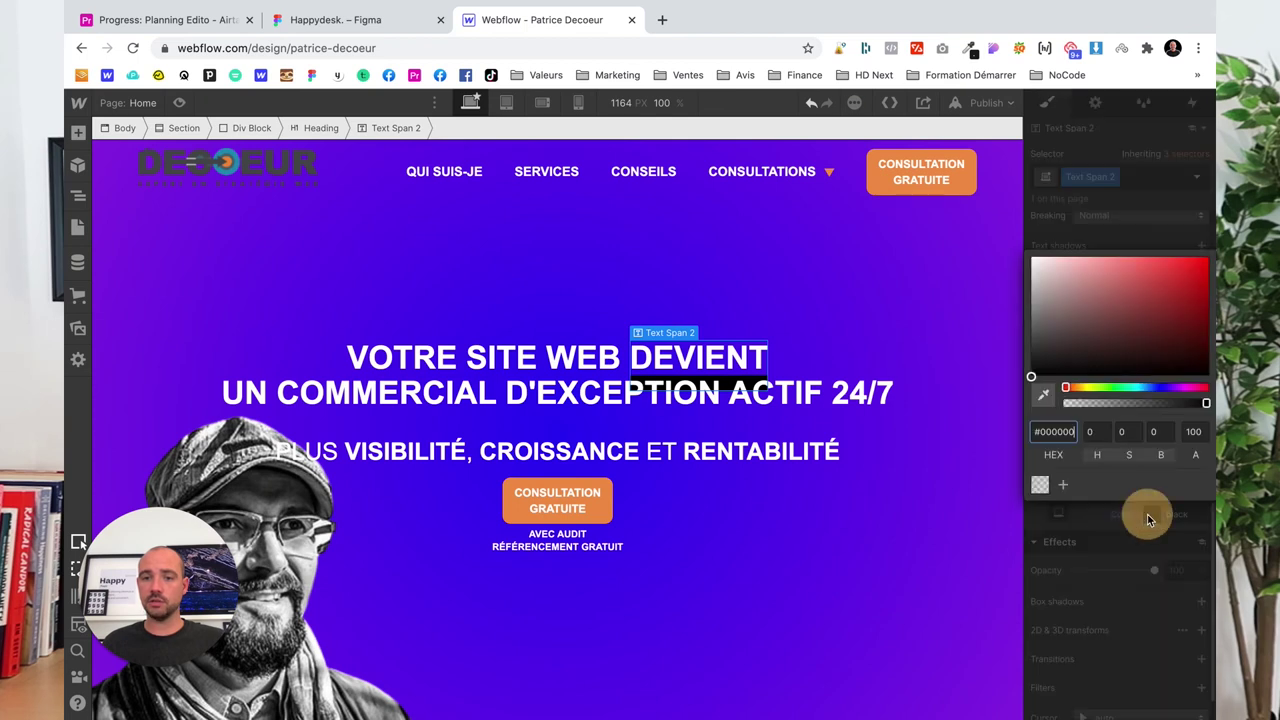
left_click(1044, 397)
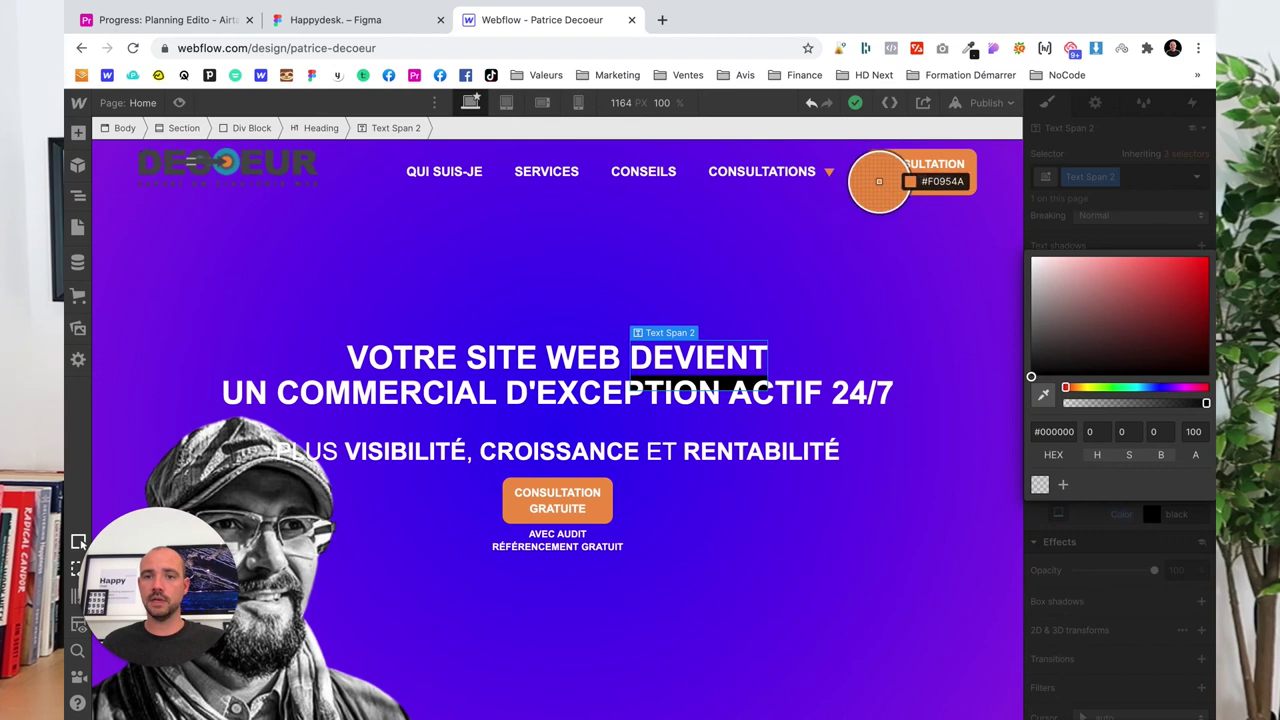
left_click(879, 181)
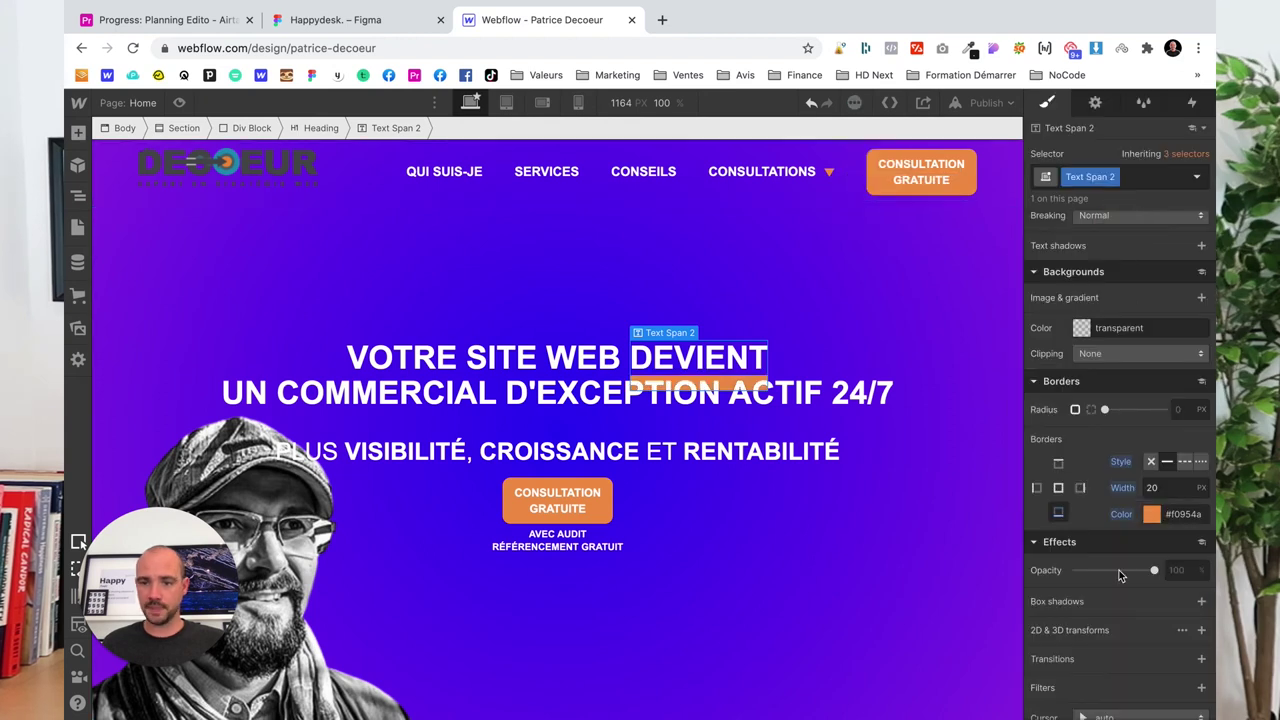
Set DEVIENT's display to inline-block so the underline fits the word
scroll(1120, 568, "up", 5)
scroll(1120, 568, "up", 5)
scroll(1120, 568, "up", 5)
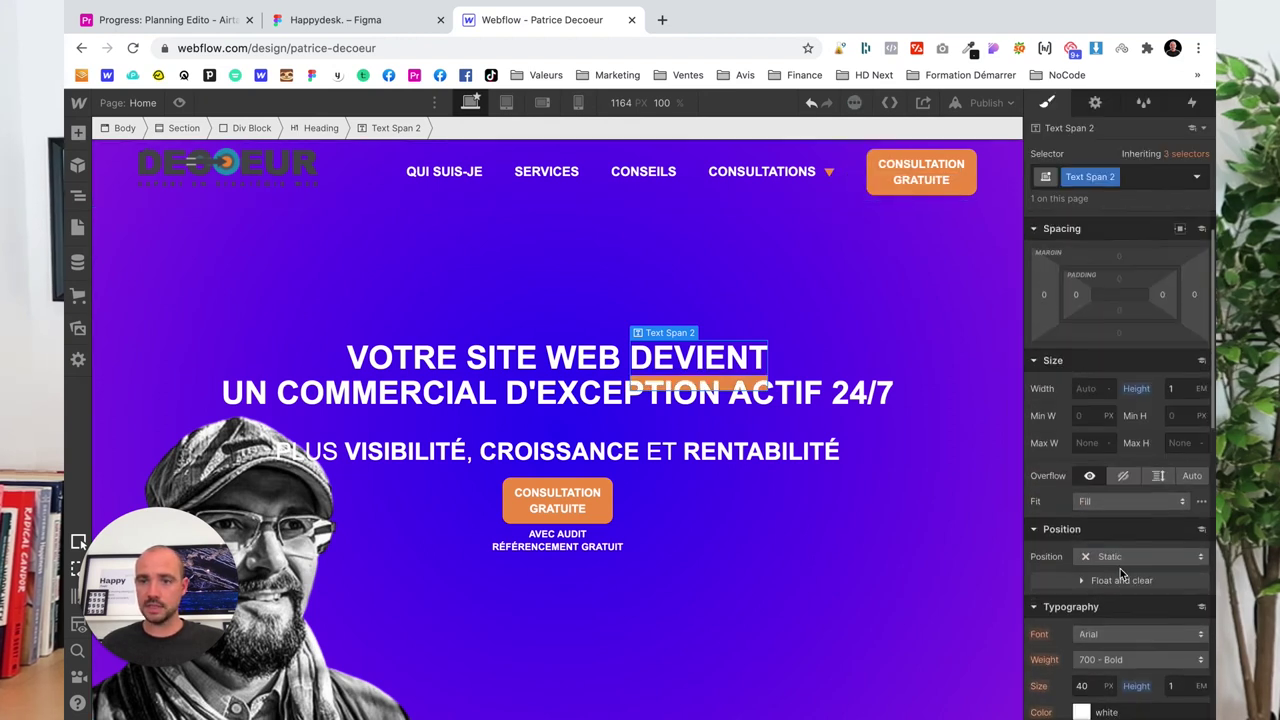
scroll(1120, 568, "up", 3)
mouse_move(1153, 249)
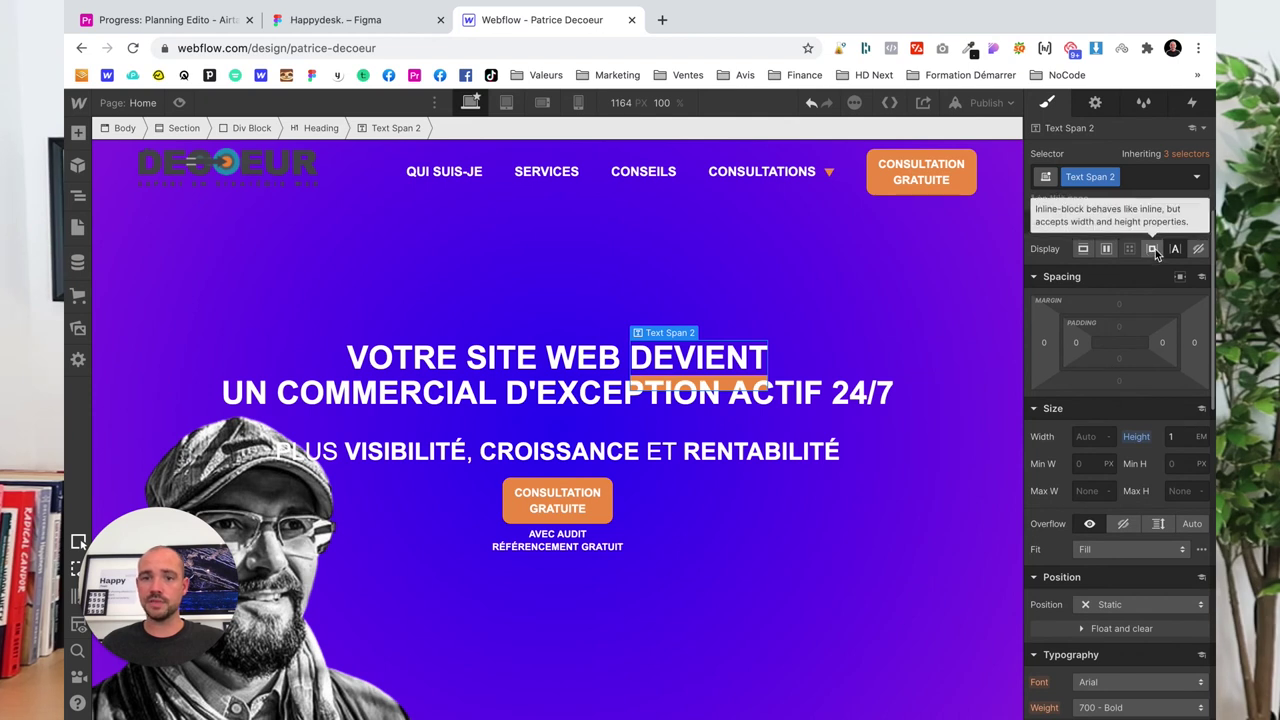
left_click(1155, 253)
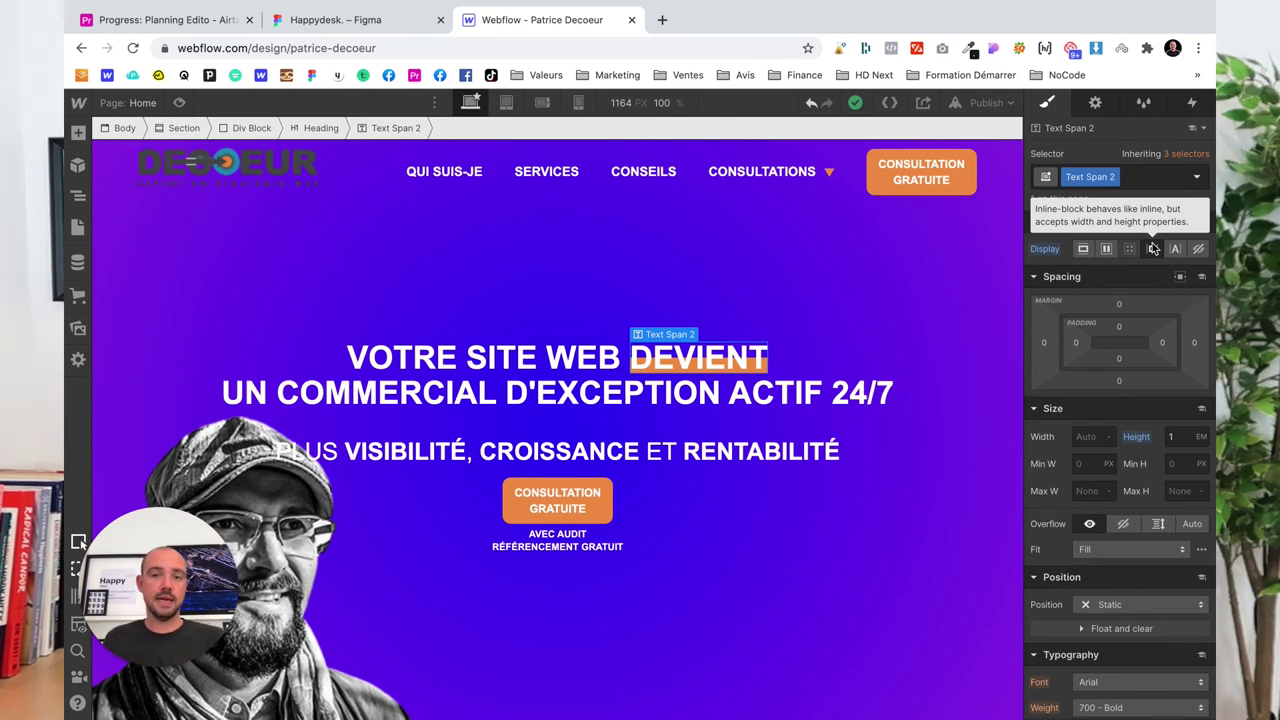
left_click(995, 487)
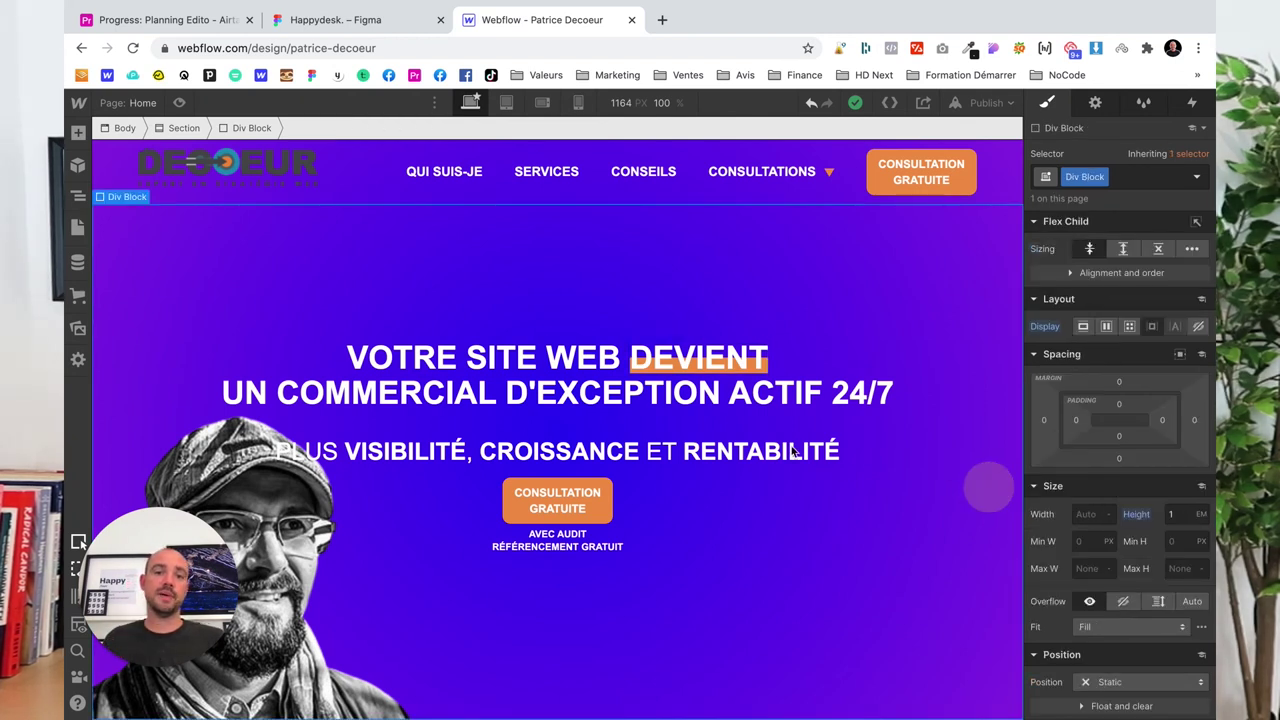
left_click(722, 372)
Reduce the orange underline's border width to 18 px
scroll(1166, 607, "down", 5)
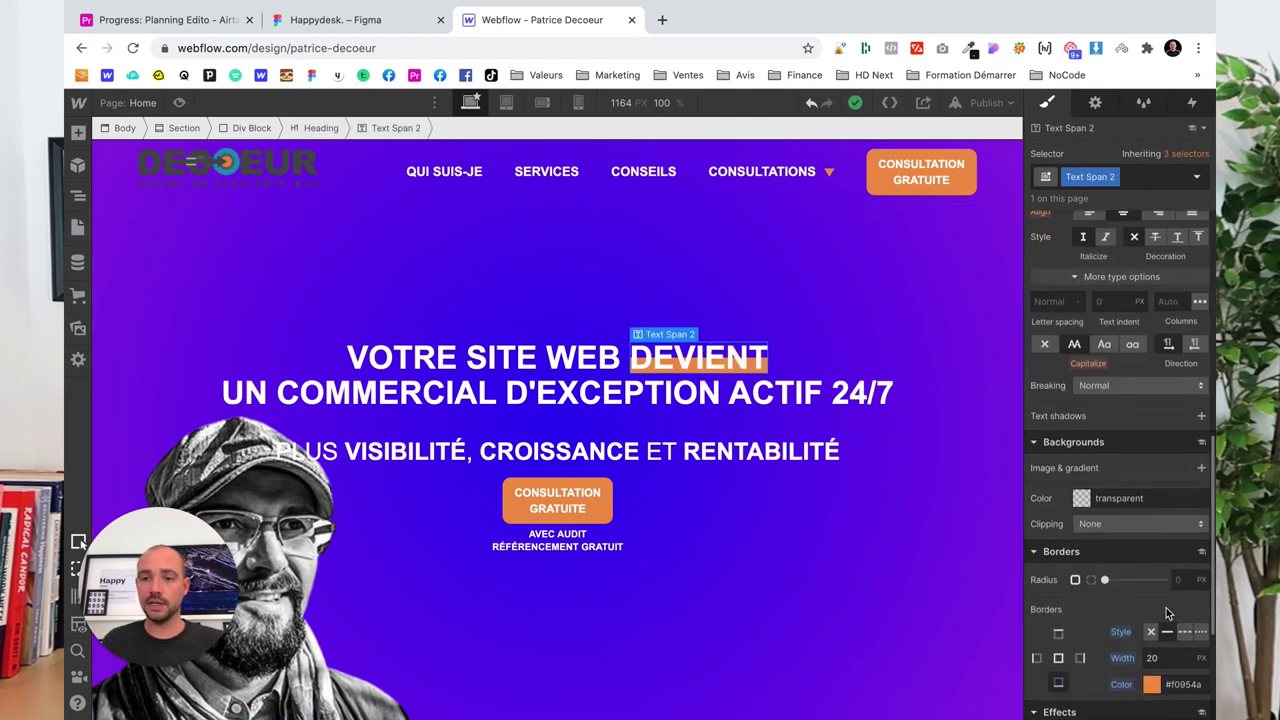
scroll(1164, 600, "down", 5)
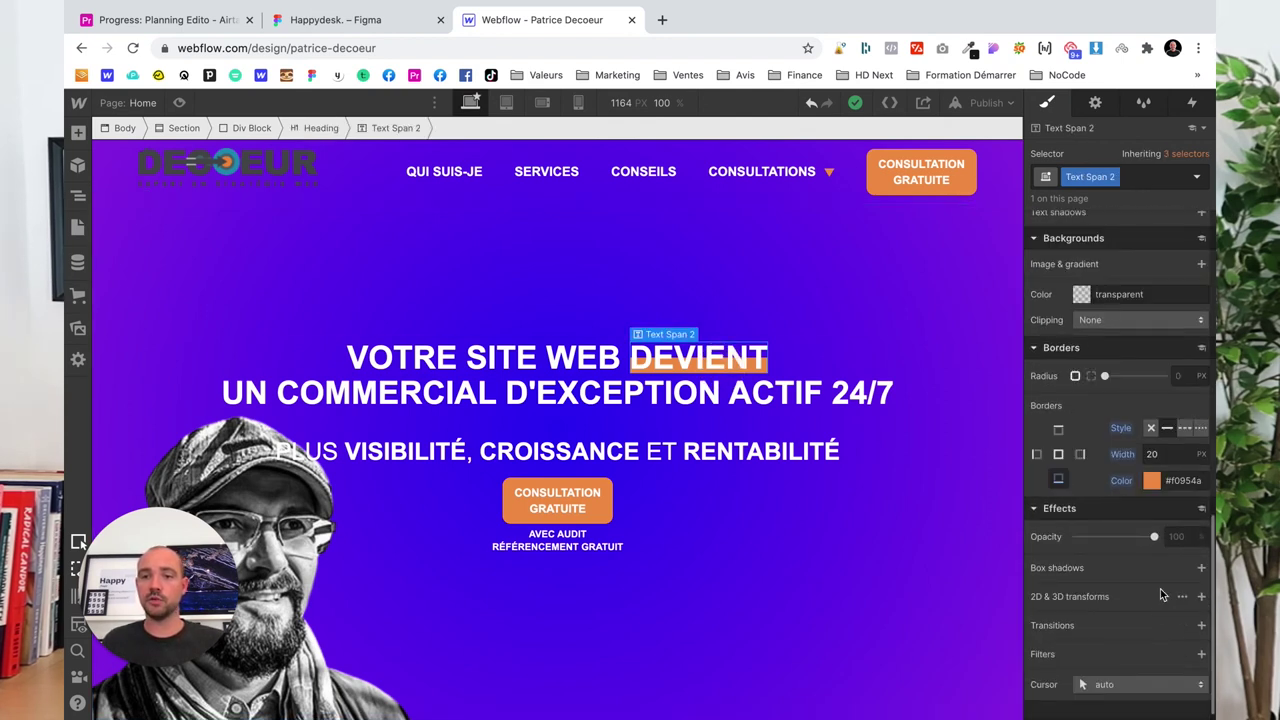
left_click(1153, 453)
type("18")
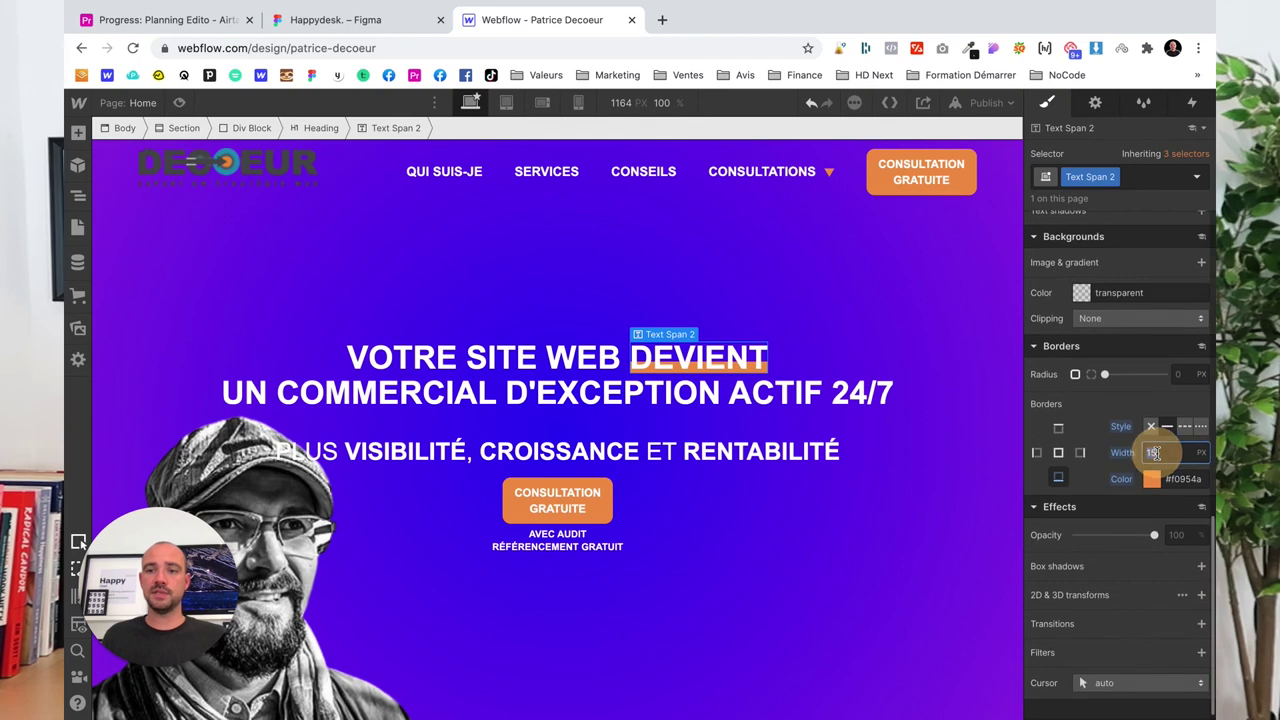
left_click(180, 338)
left_click(179, 102)
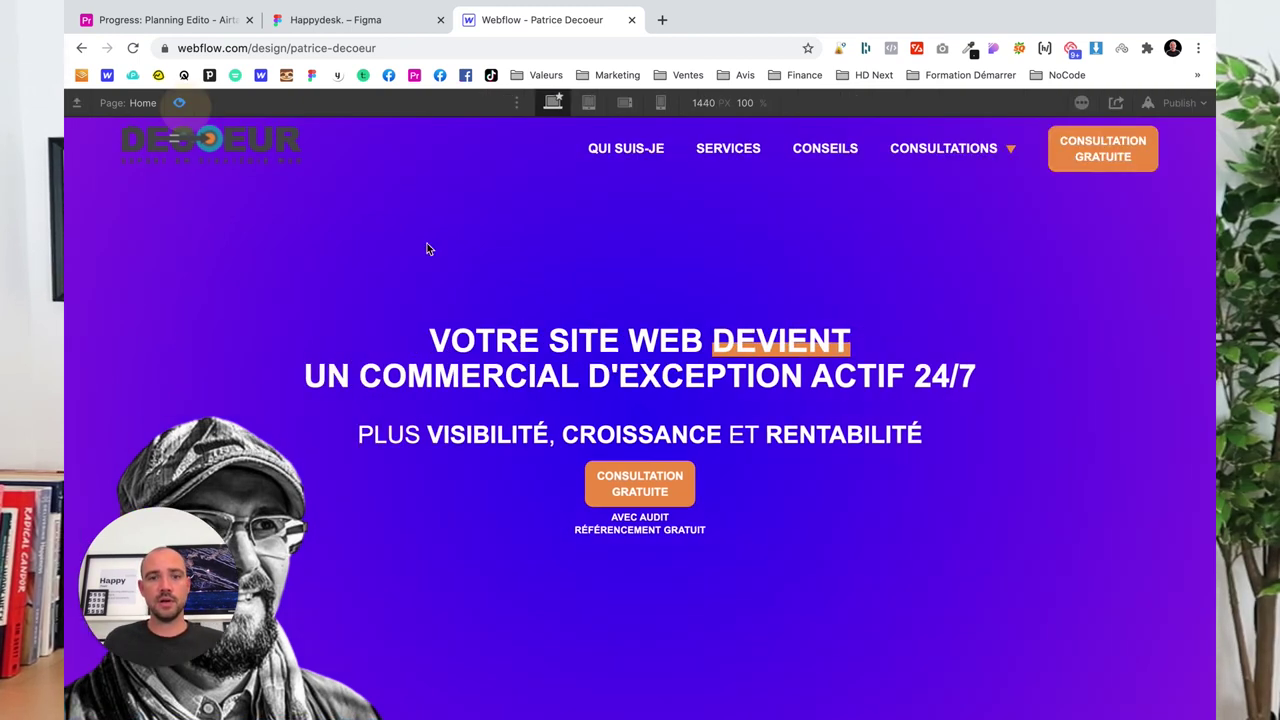
left_click(335, 20)
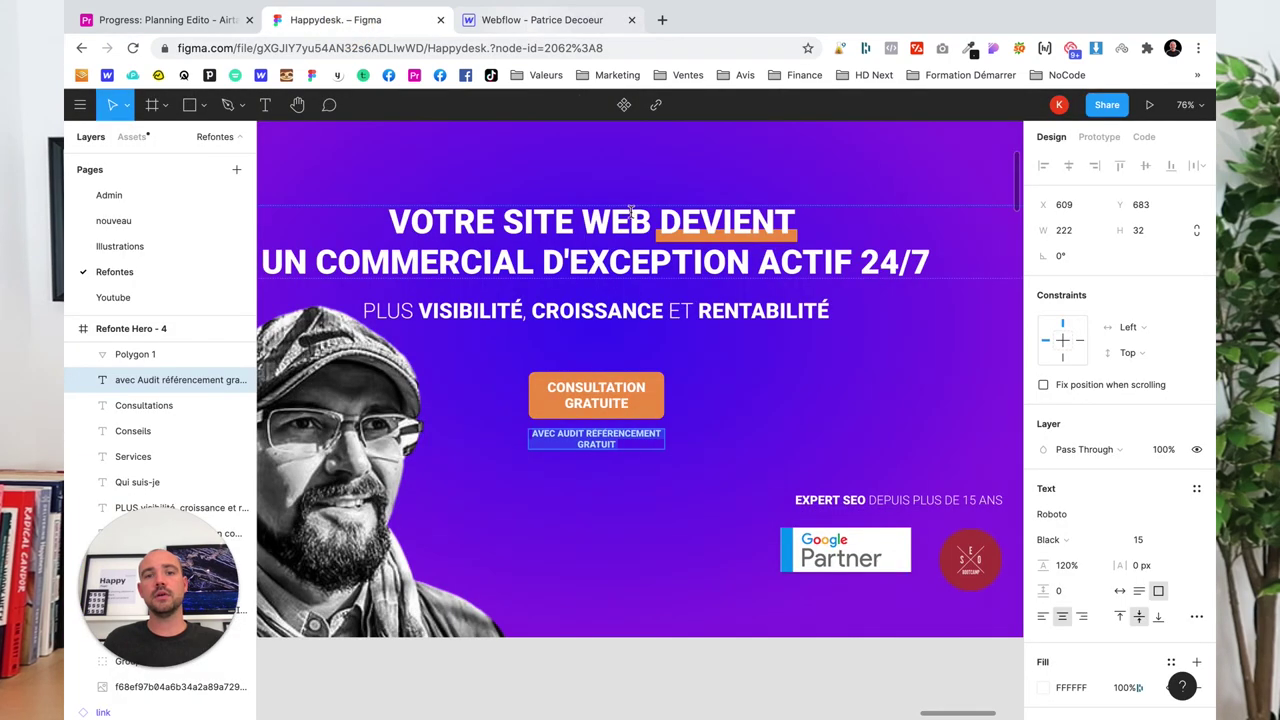
left_click(495, 20)
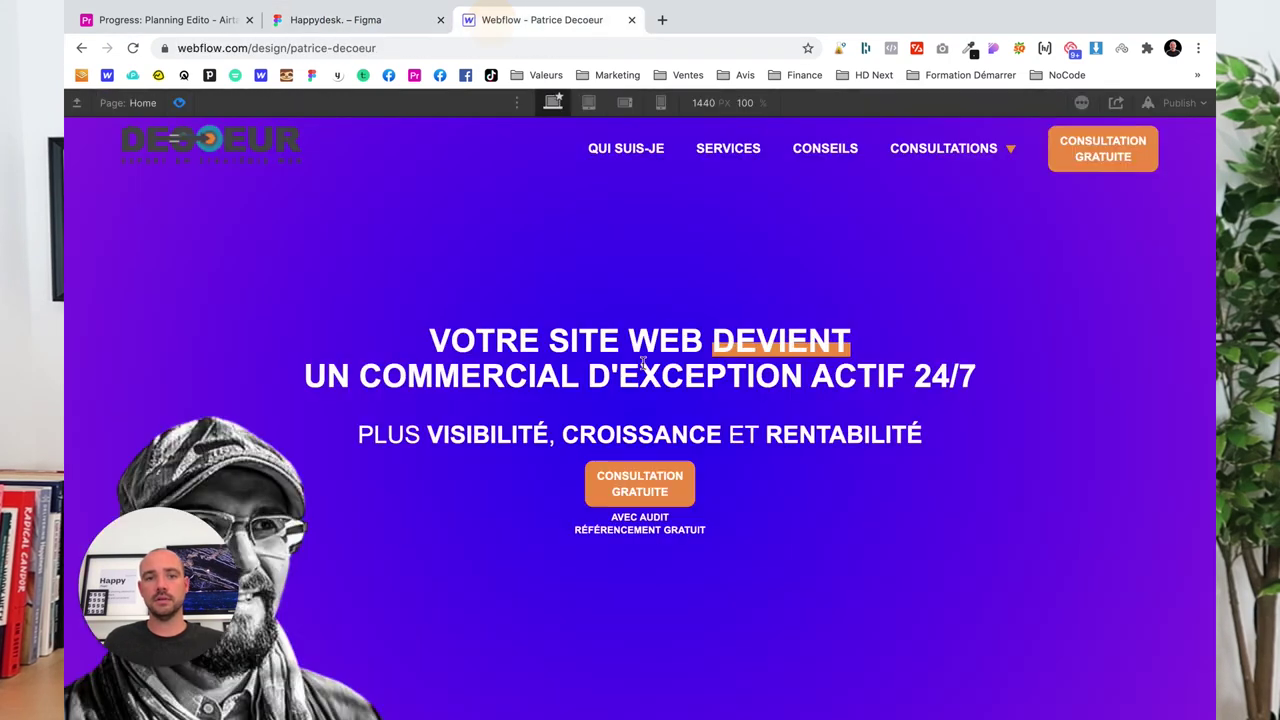
left_click(390, 22)
left_click(813, 500)
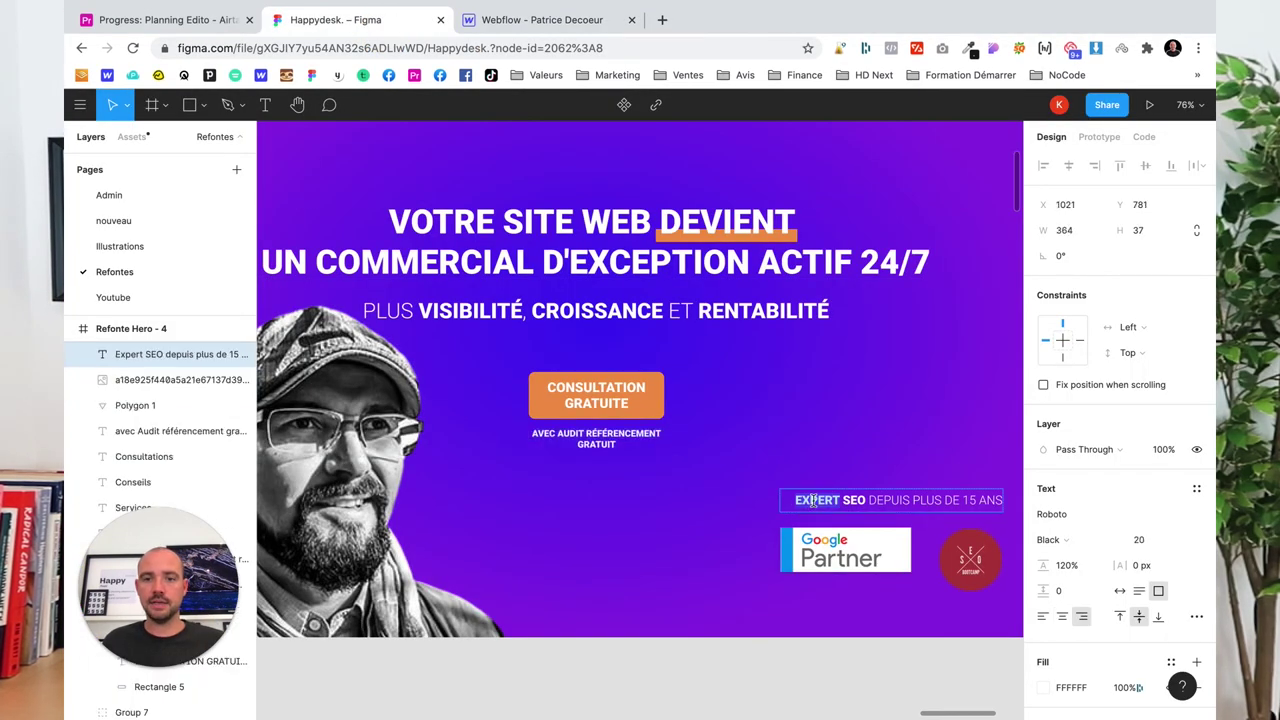
left_click(586, 24)
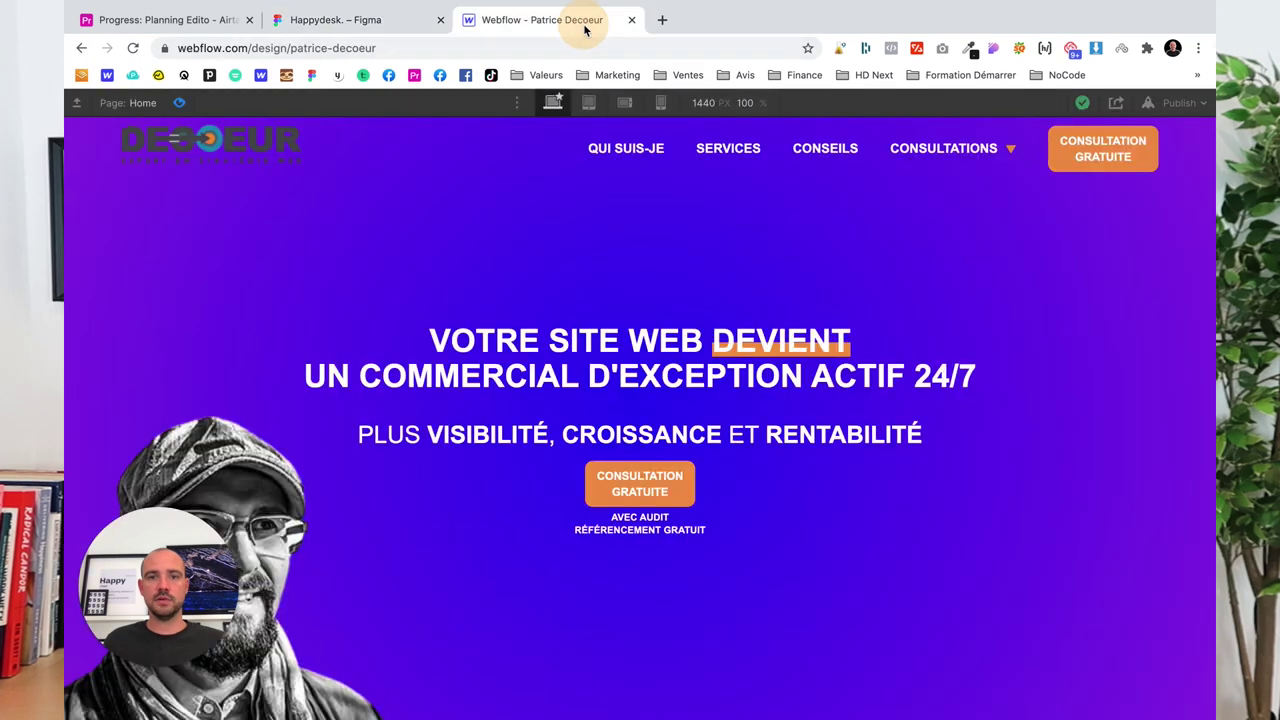
left_click(180, 103)
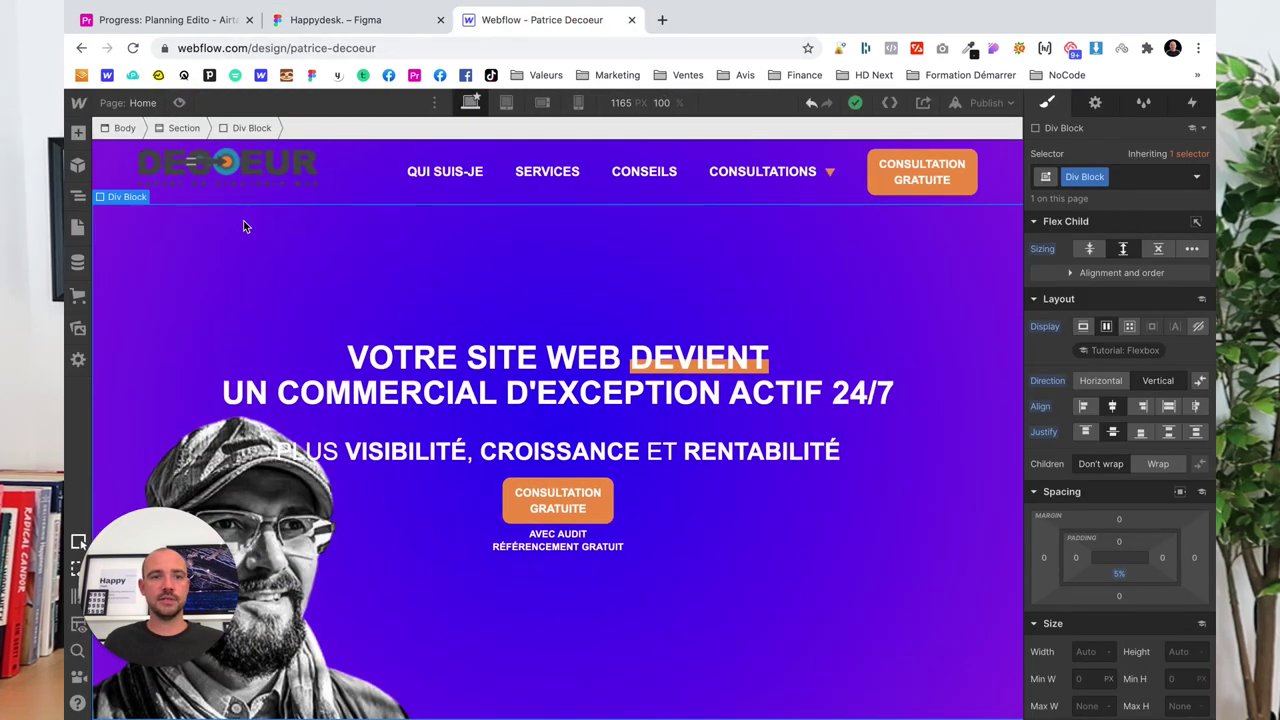
Add a Text Block under the audit caption
left_click(80, 197)
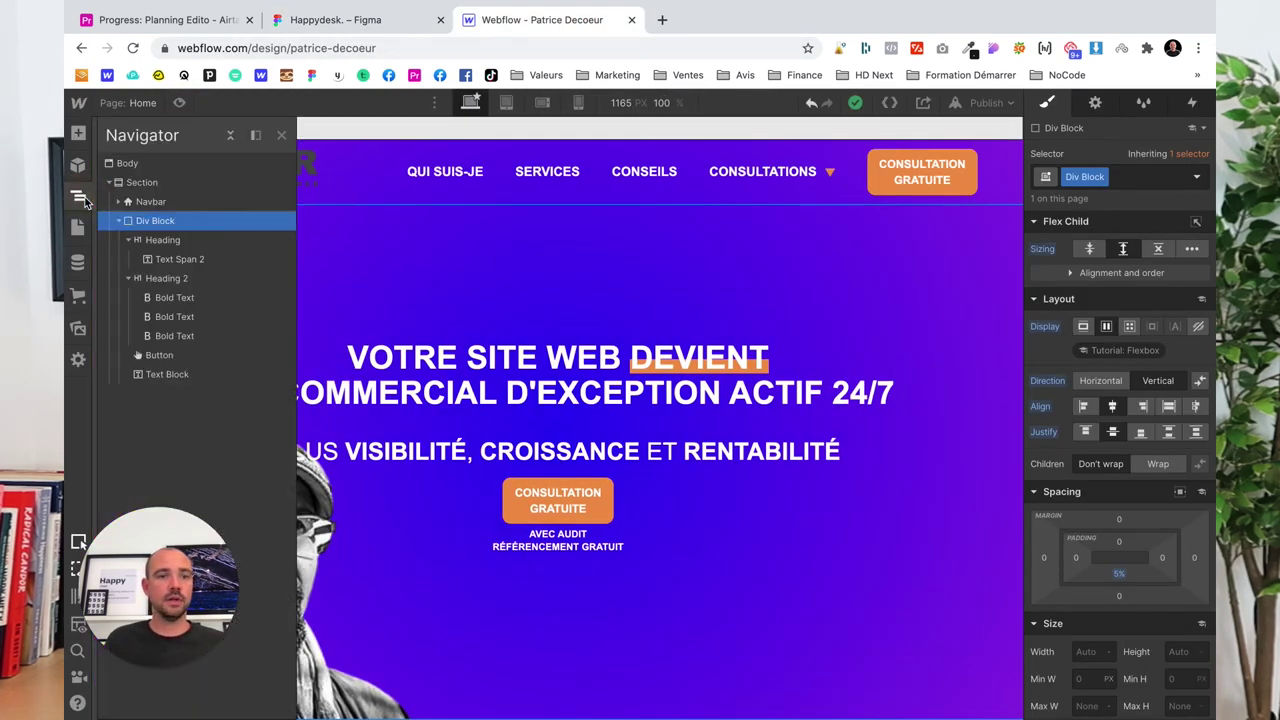
left_click(75, 134)
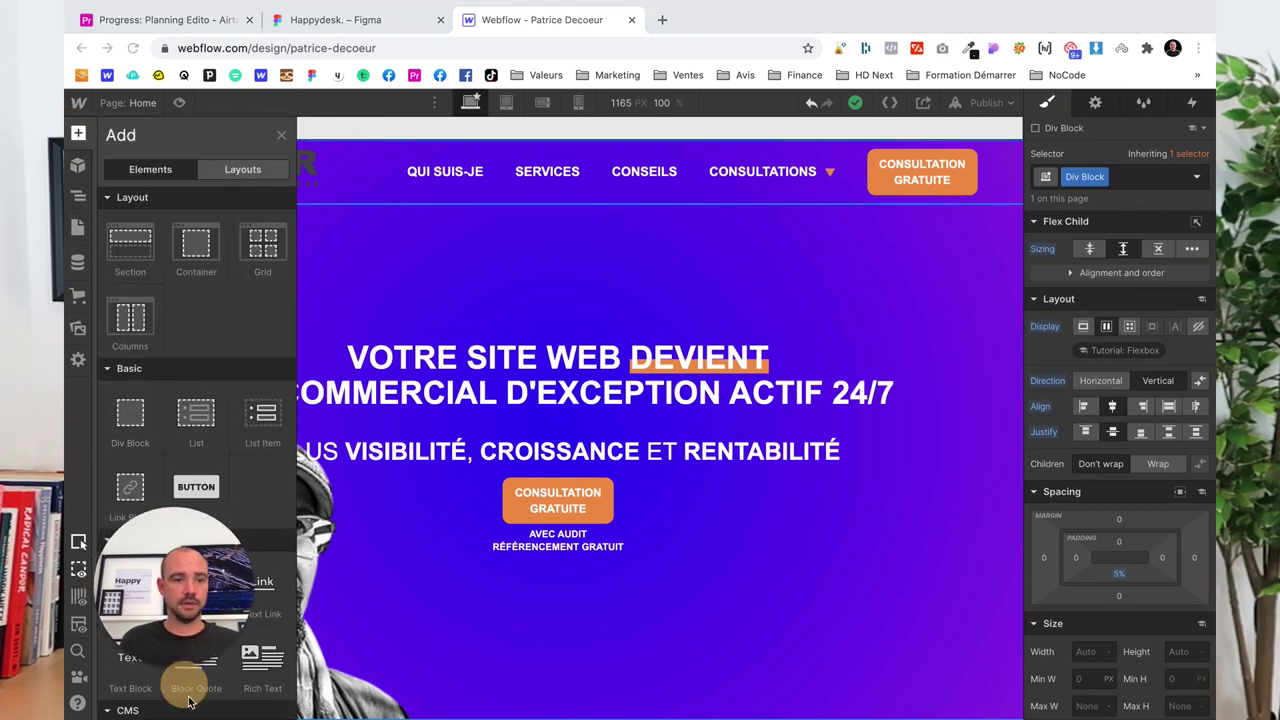
left_click(134, 664)
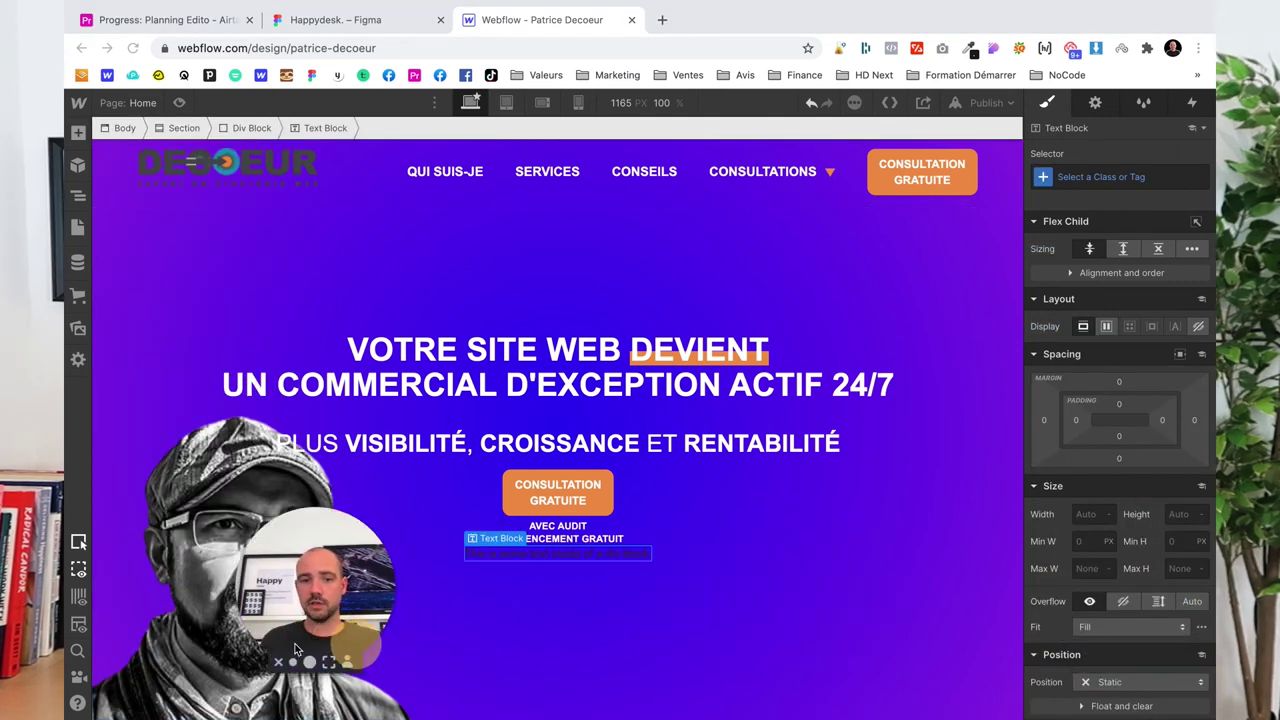
scroll(1137, 637, "down", 2)
scroll(1138, 643, "down", 2)
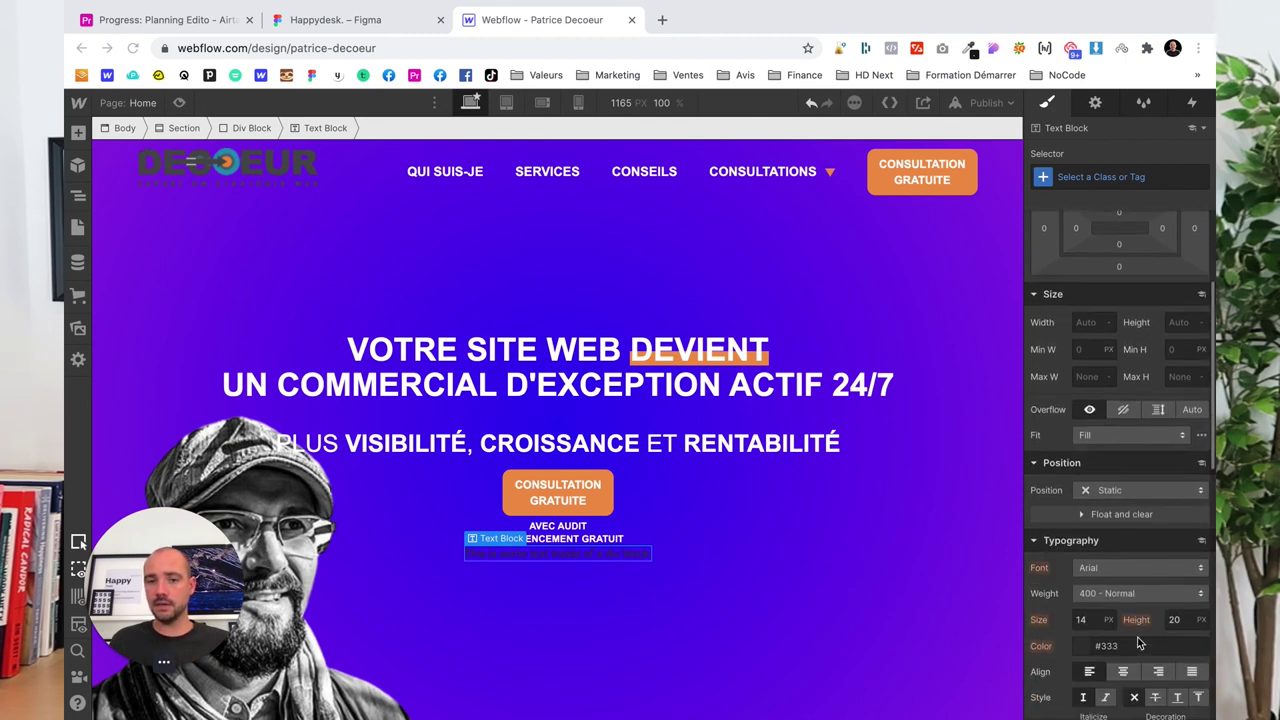
Add a Div Block and move the new Text Block inside it
left_click(78, 198)
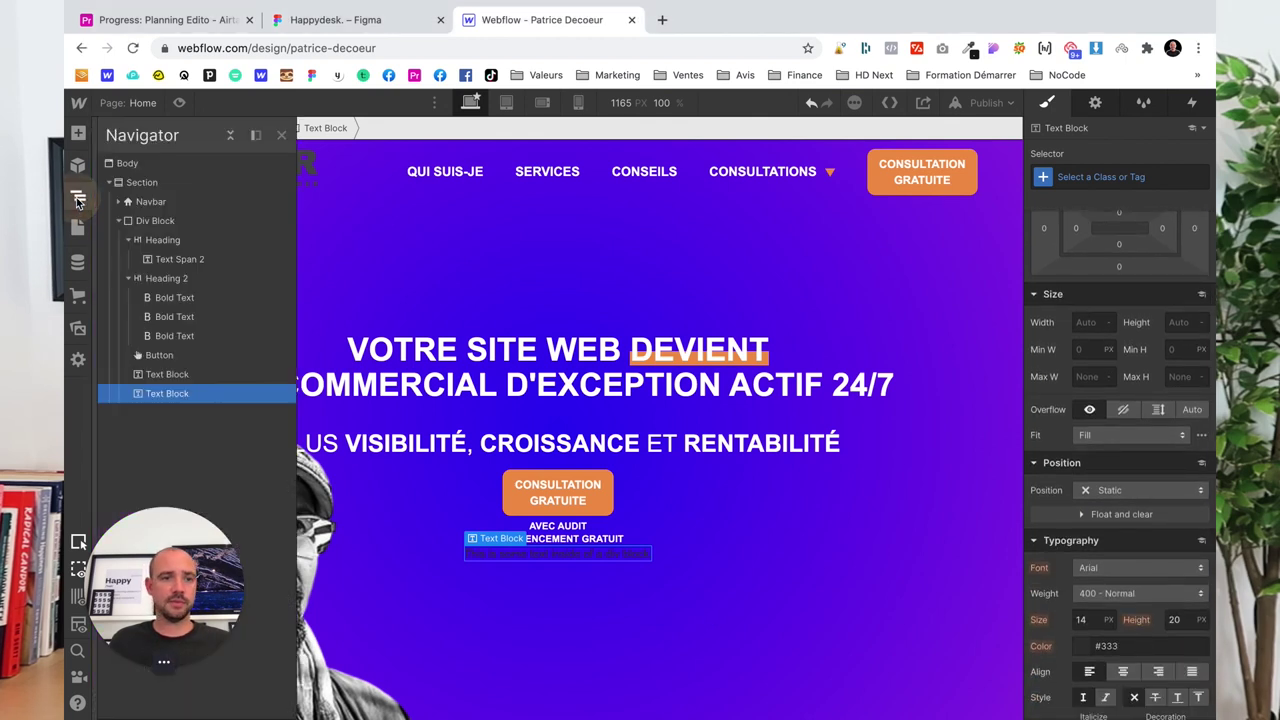
left_click(78, 135)
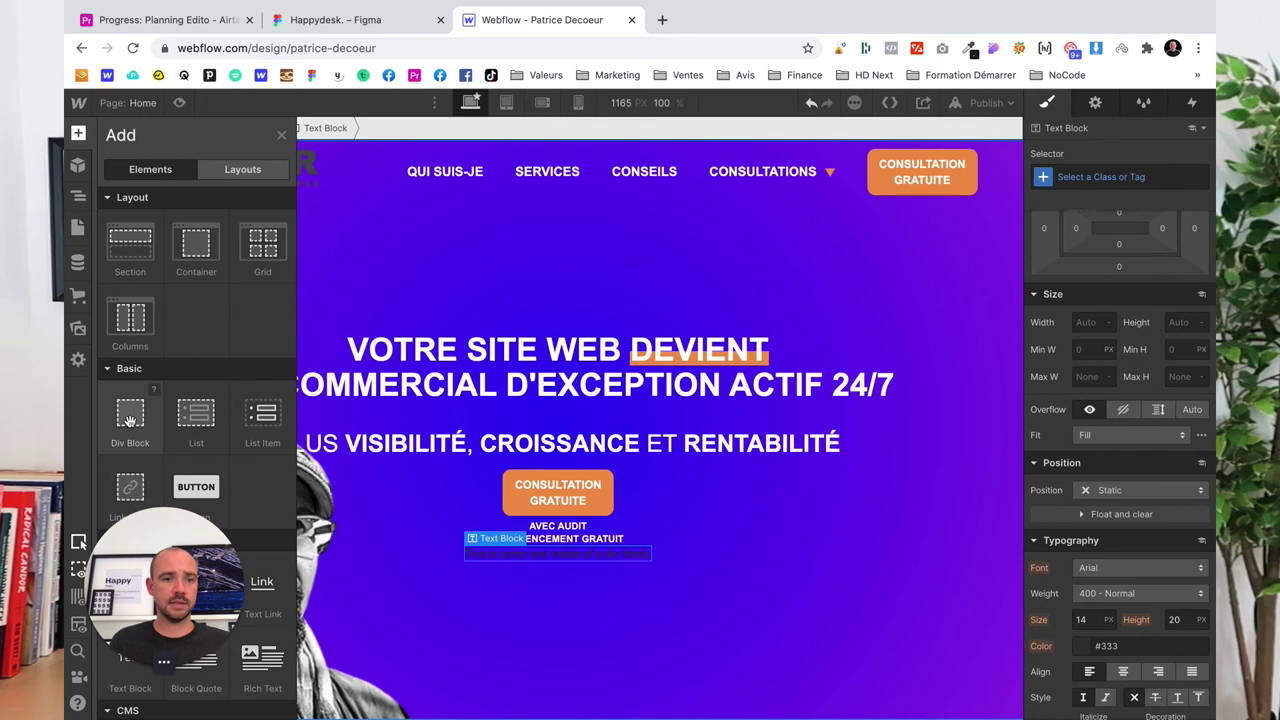
left_click(131, 417)
left_click(78, 198)
left_click_drag(153, 394, 155, 415)
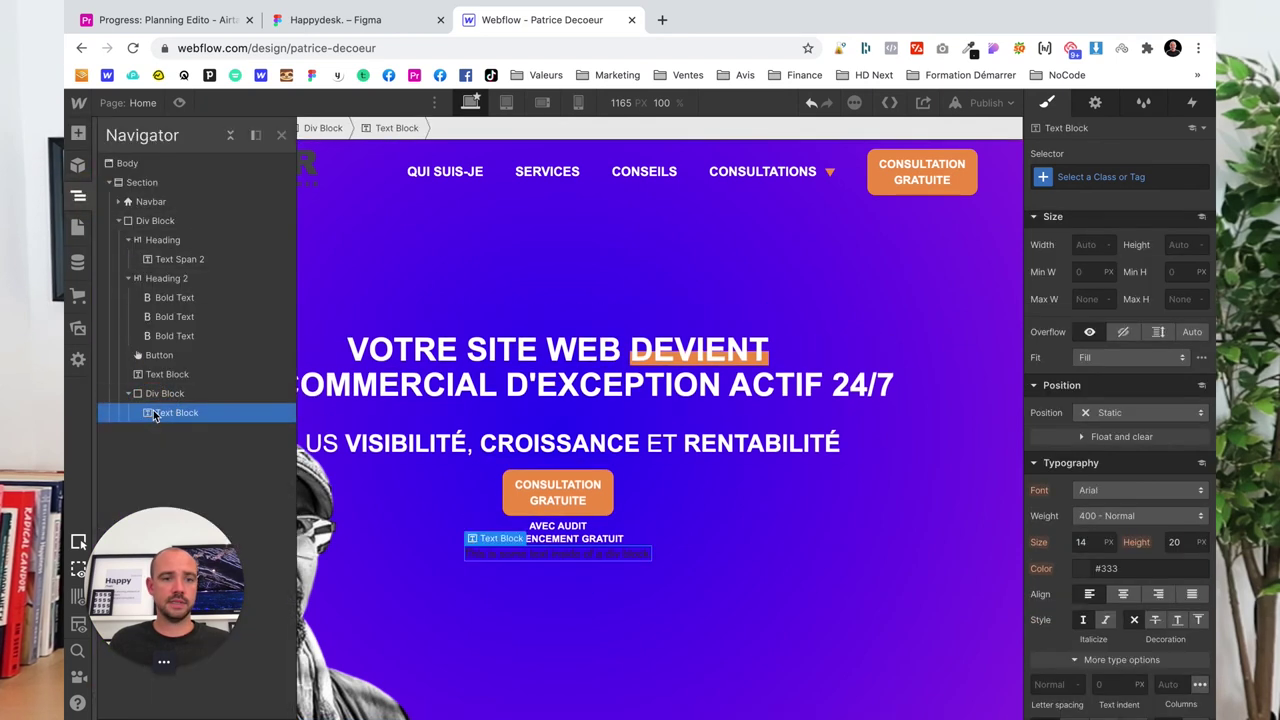
left_click(161, 397)
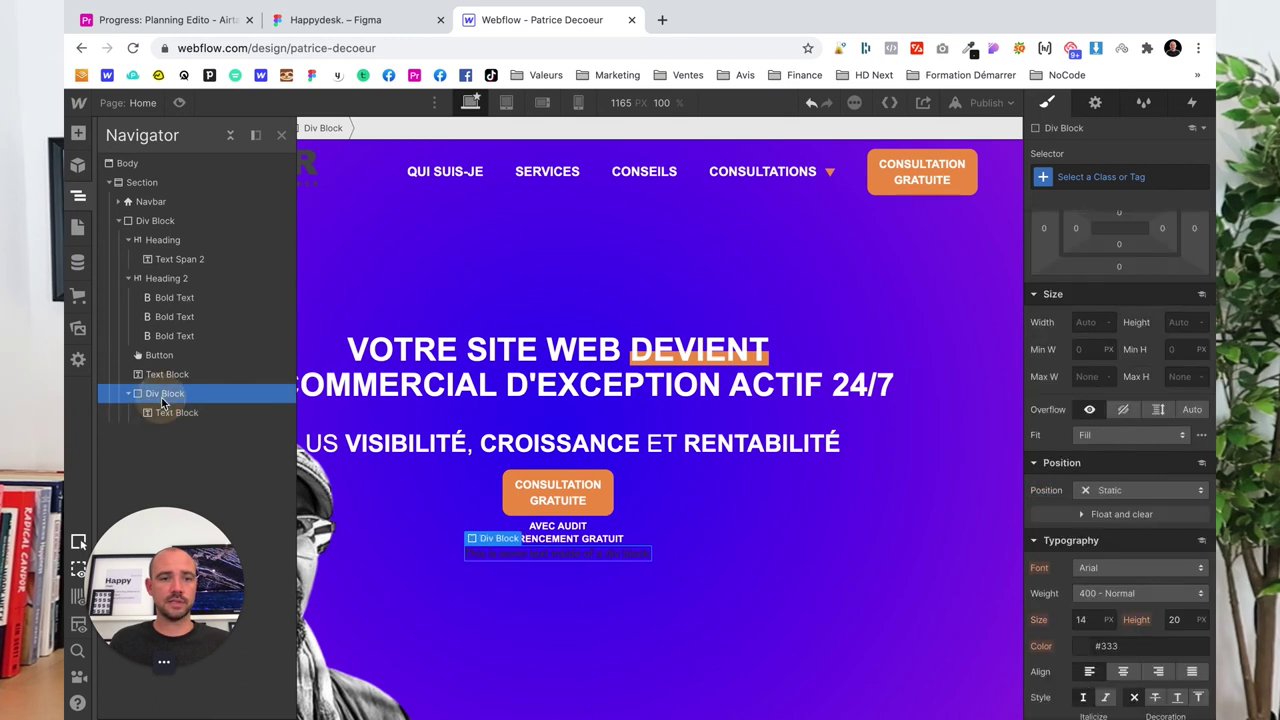
Insert an empty Div Block inside the new Div Block
left_click(78, 134)
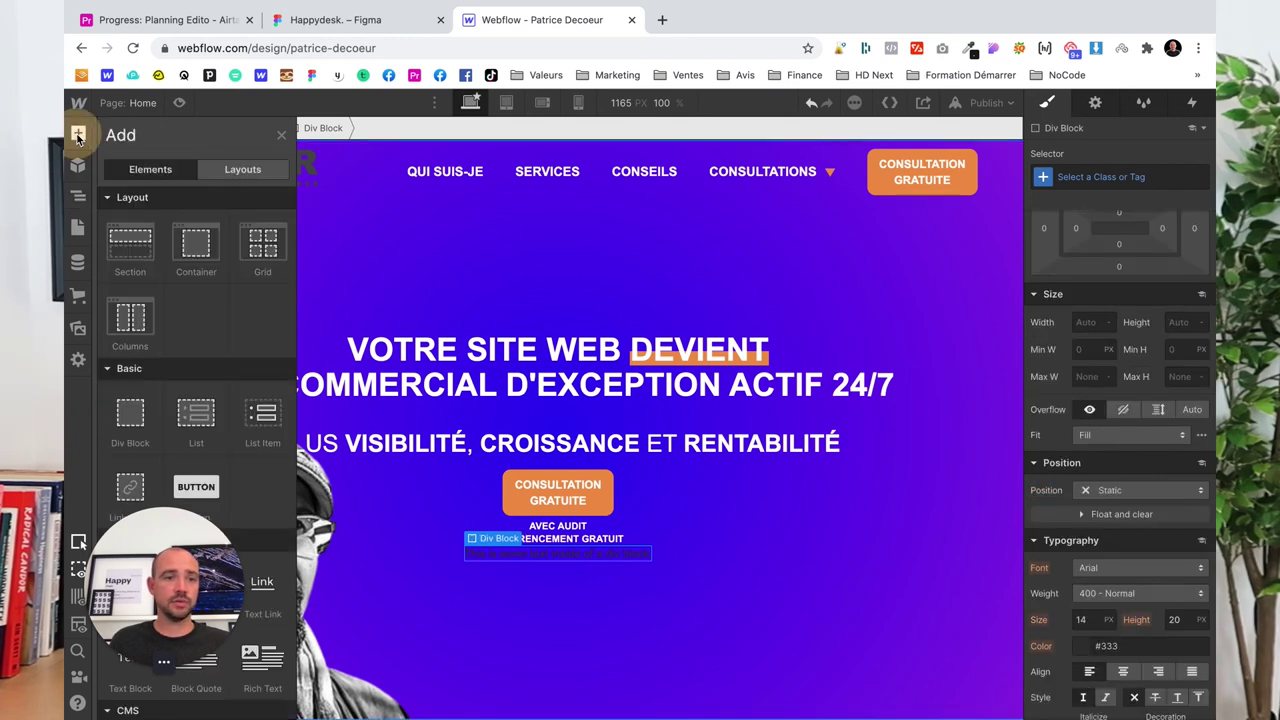
left_click(135, 419)
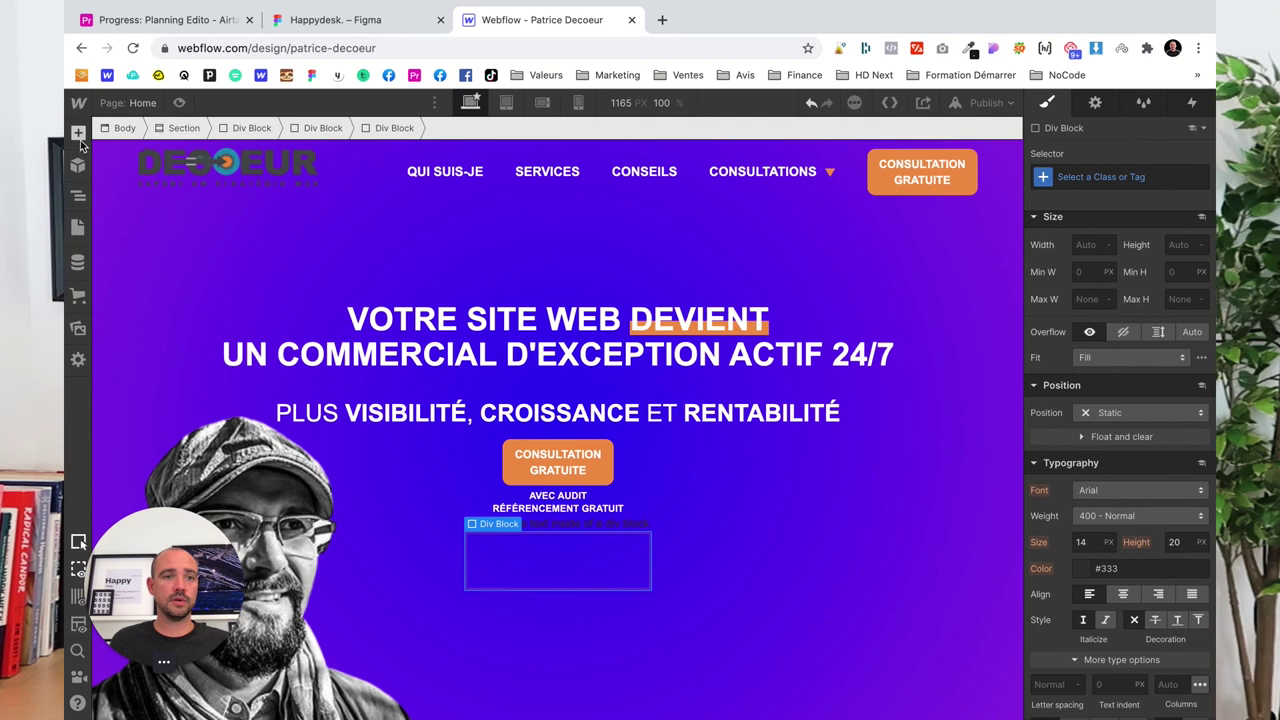
left_click(79, 134)
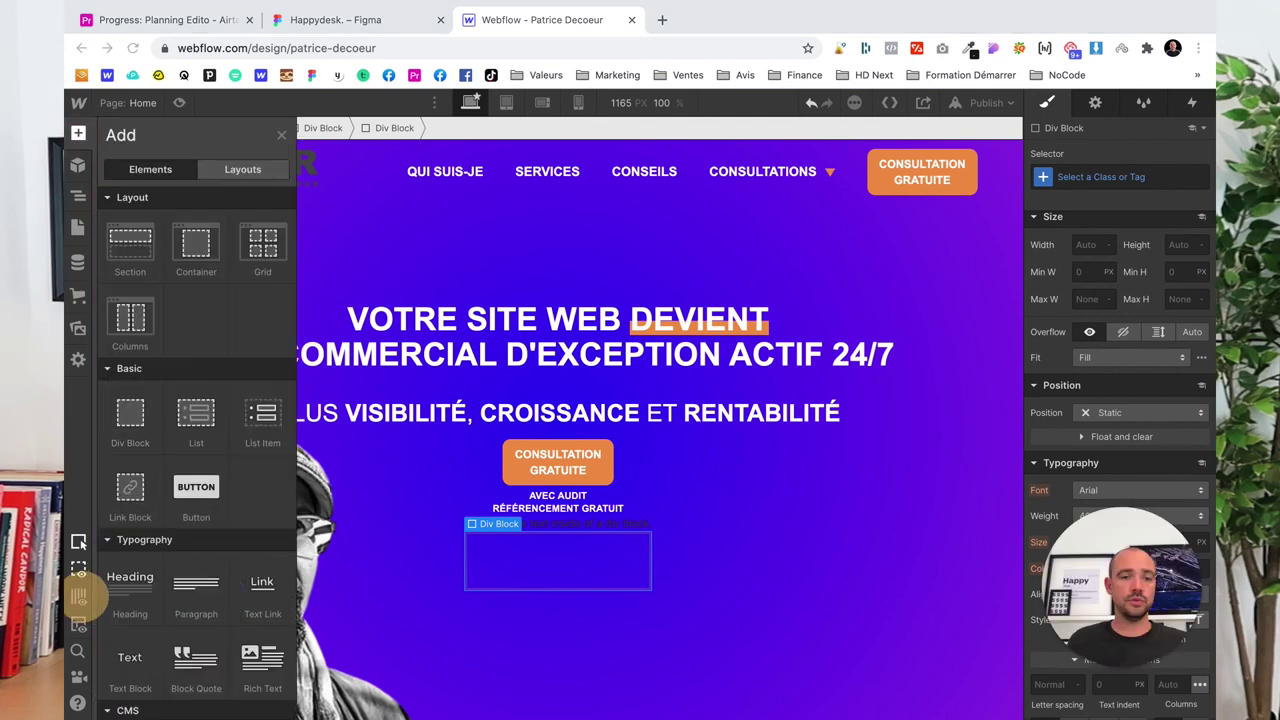
scroll(220, 577, "down", 3)
scroll(145, 500, "down", 2)
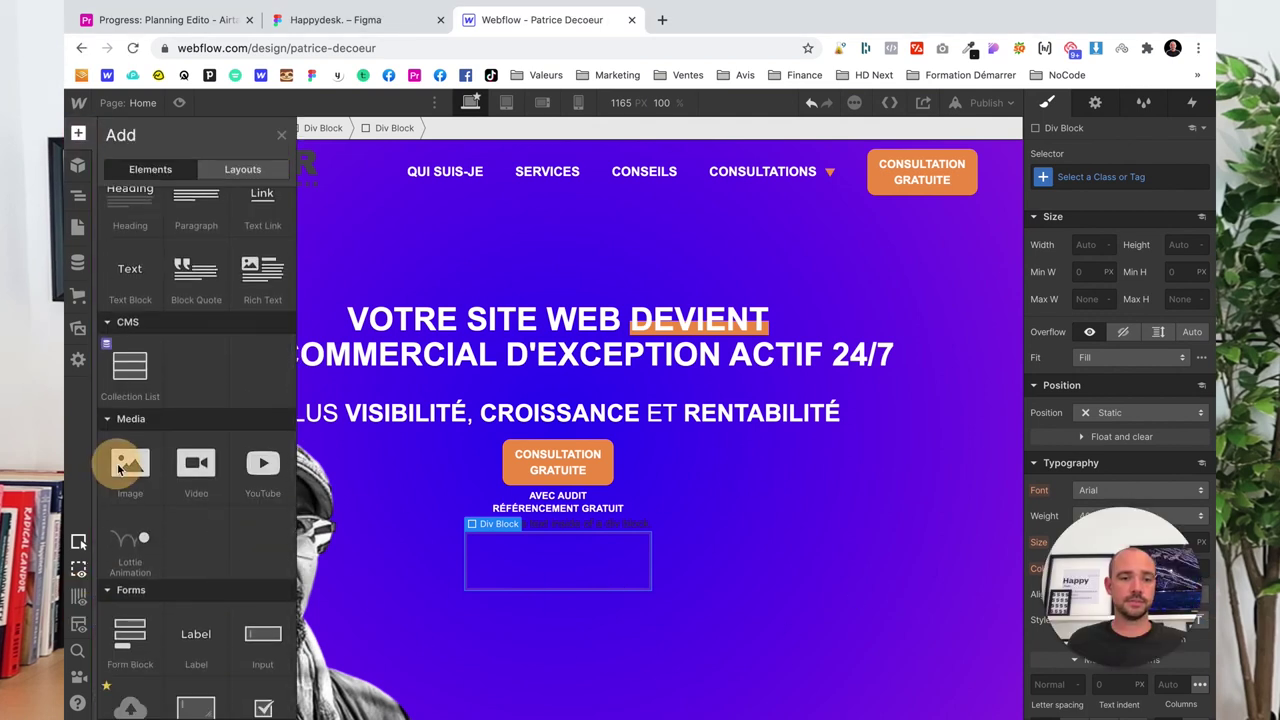
Add two images to the inner box and set the first to the SEO Bootcamp badge
left_click(133, 467)
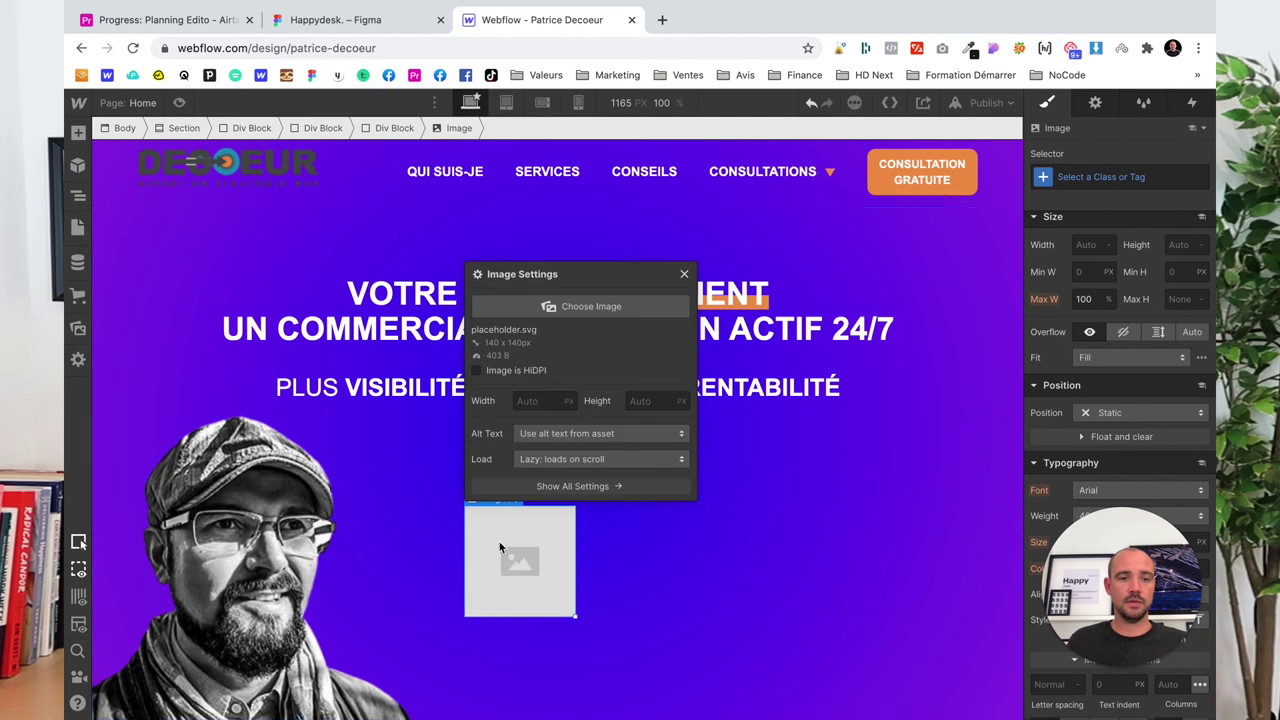
left_click_drag(501, 585, 576, 316)
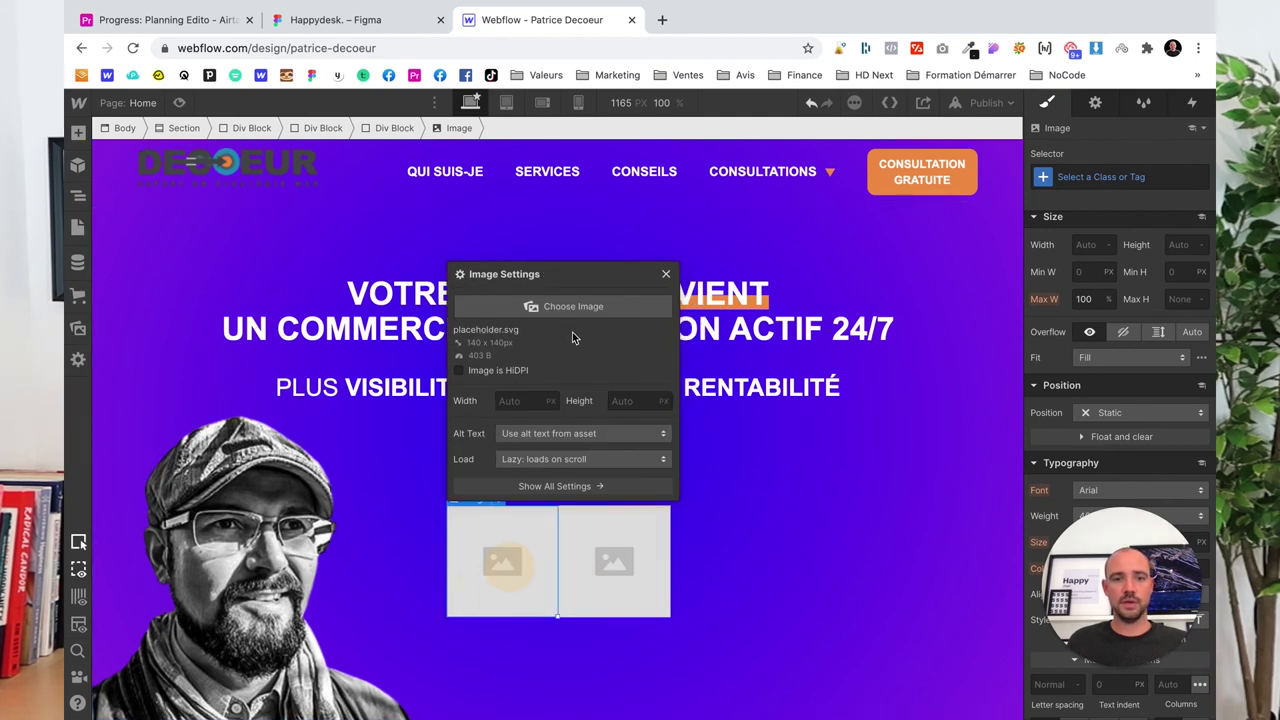
left_click(576, 316)
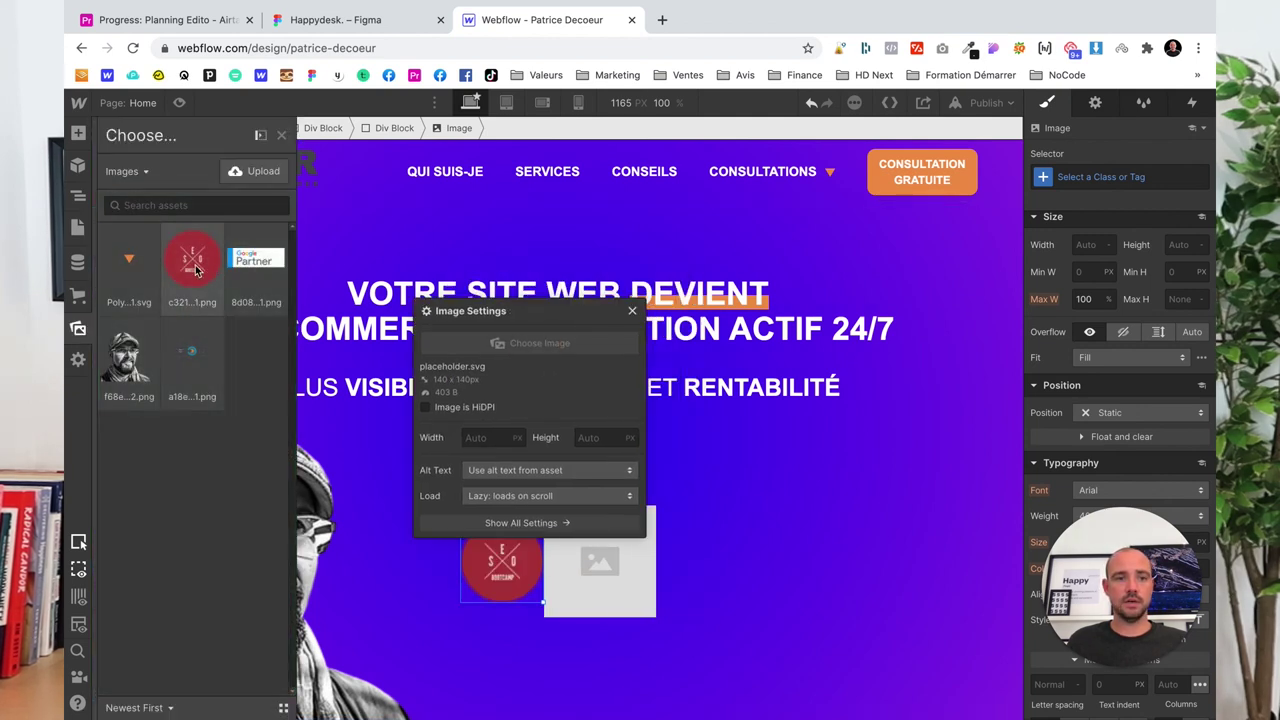
left_click(195, 260)
Set the second image to the Google Partner logo
left_click(601, 557)
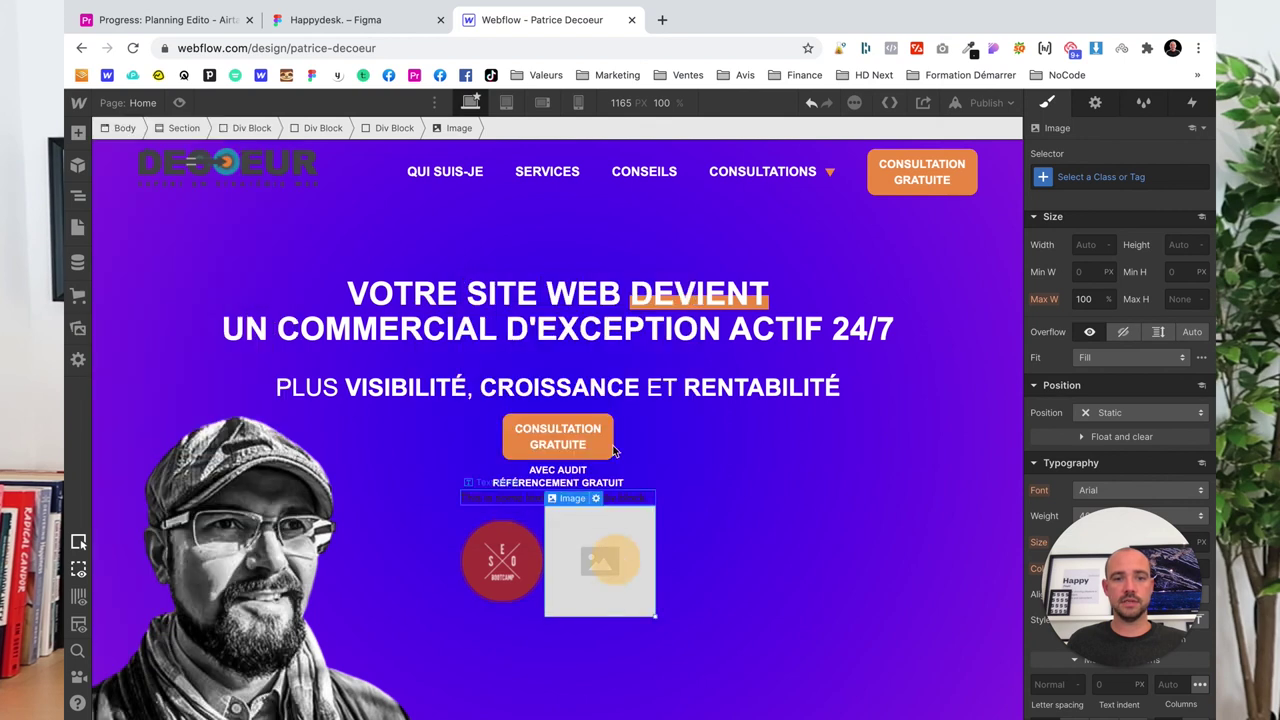
left_click(596, 503)
left_click(640, 308)
left_click(257, 258)
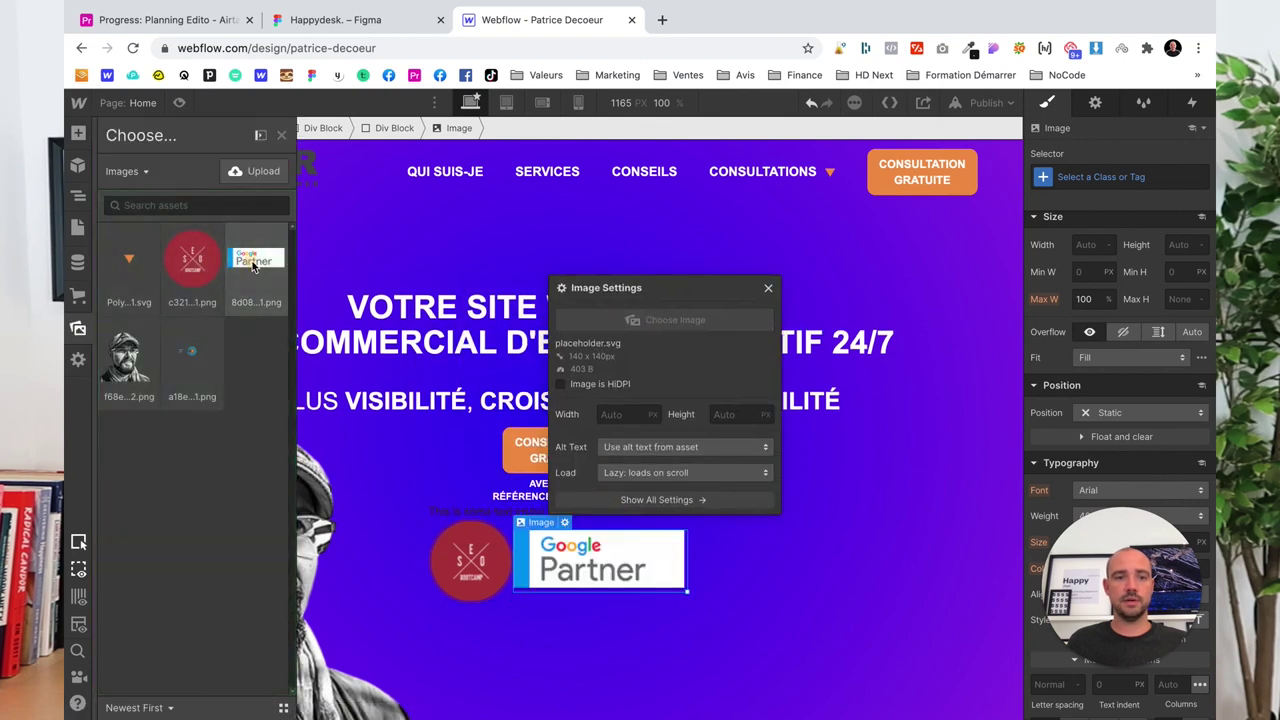
left_click(540, 594)
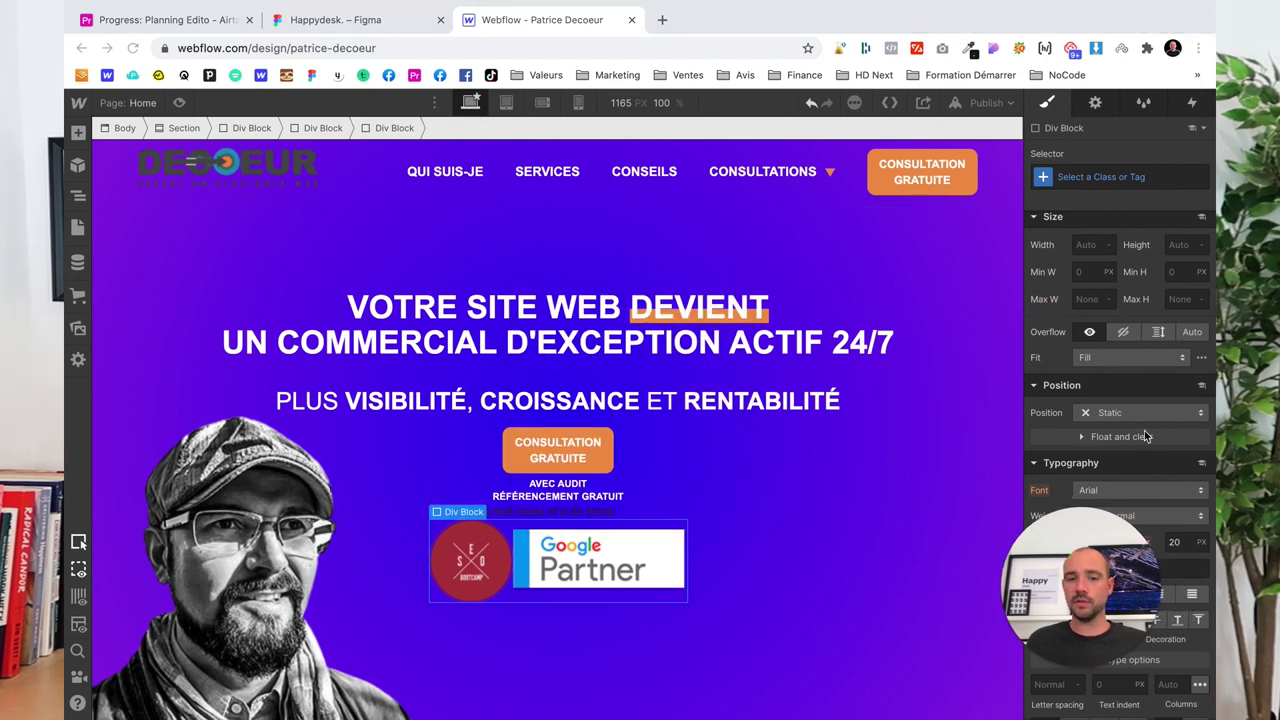
scroll(1169, 380, "up", 3)
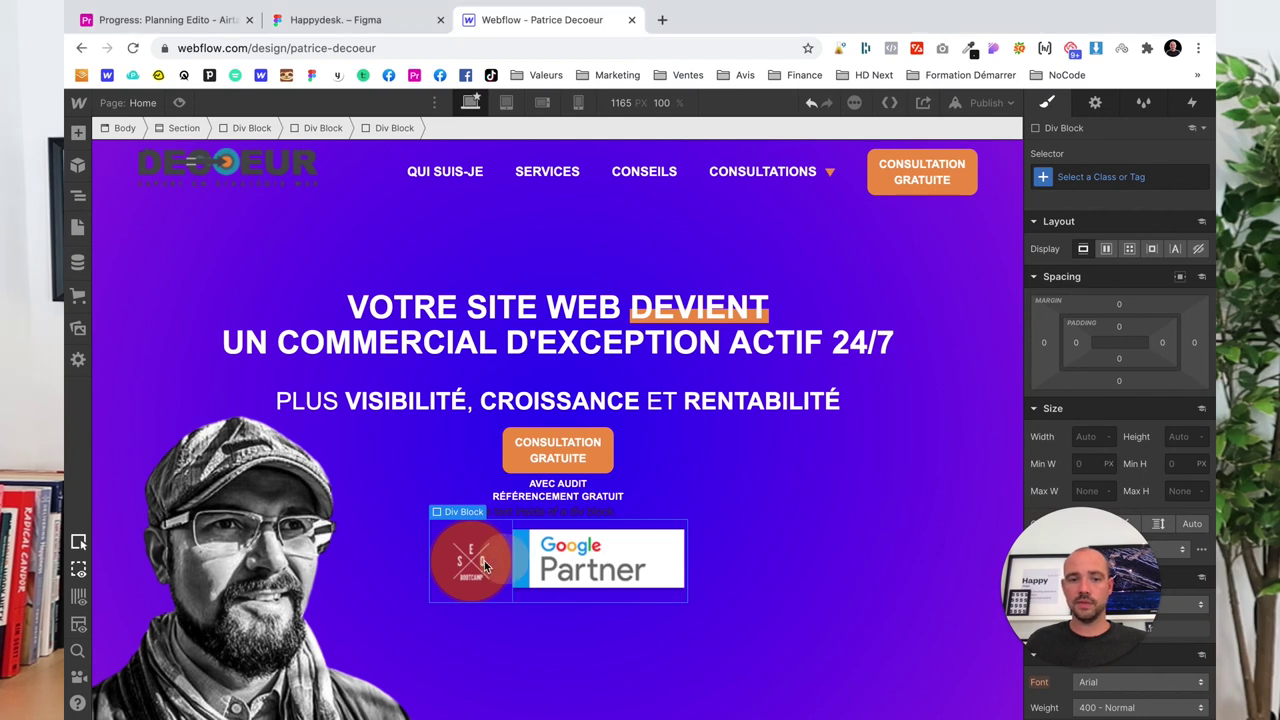
Give the SEO Bootcamp image padding of 5 on the right and left
left_click(498, 563)
left_click(1164, 343)
type("5")
key("Return")
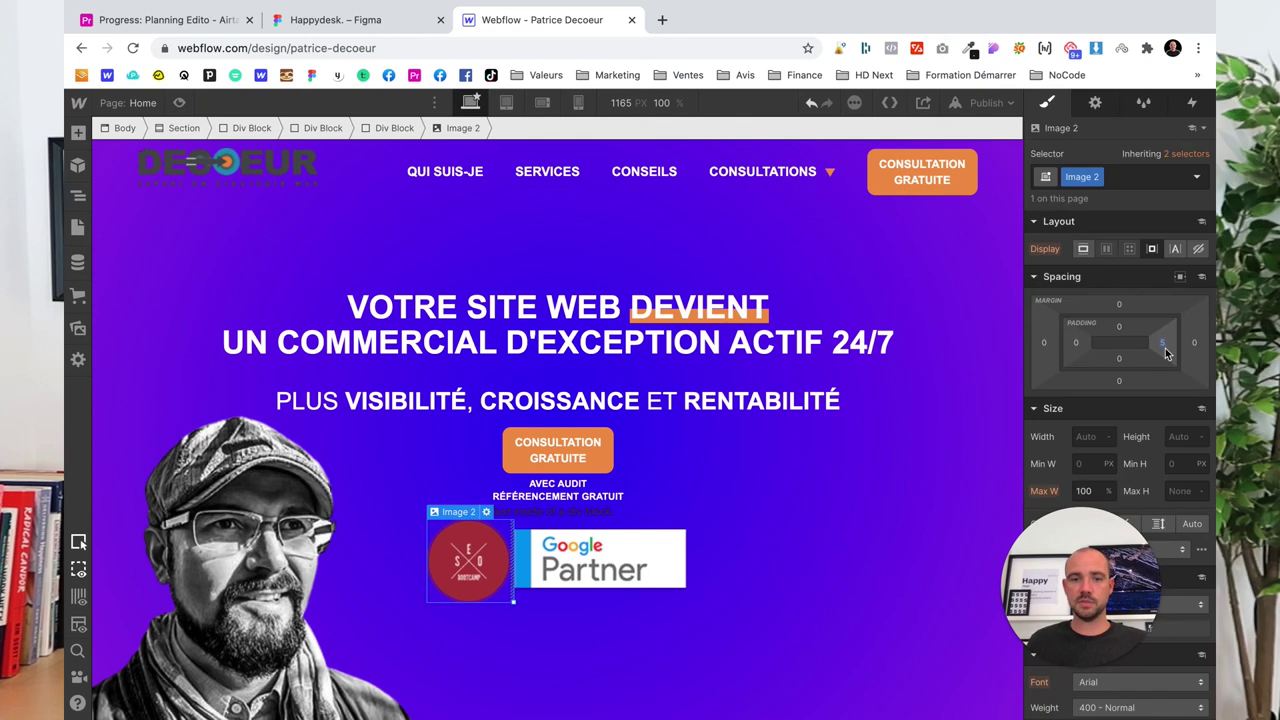
left_click(1076, 343)
type("5")
key("Return")
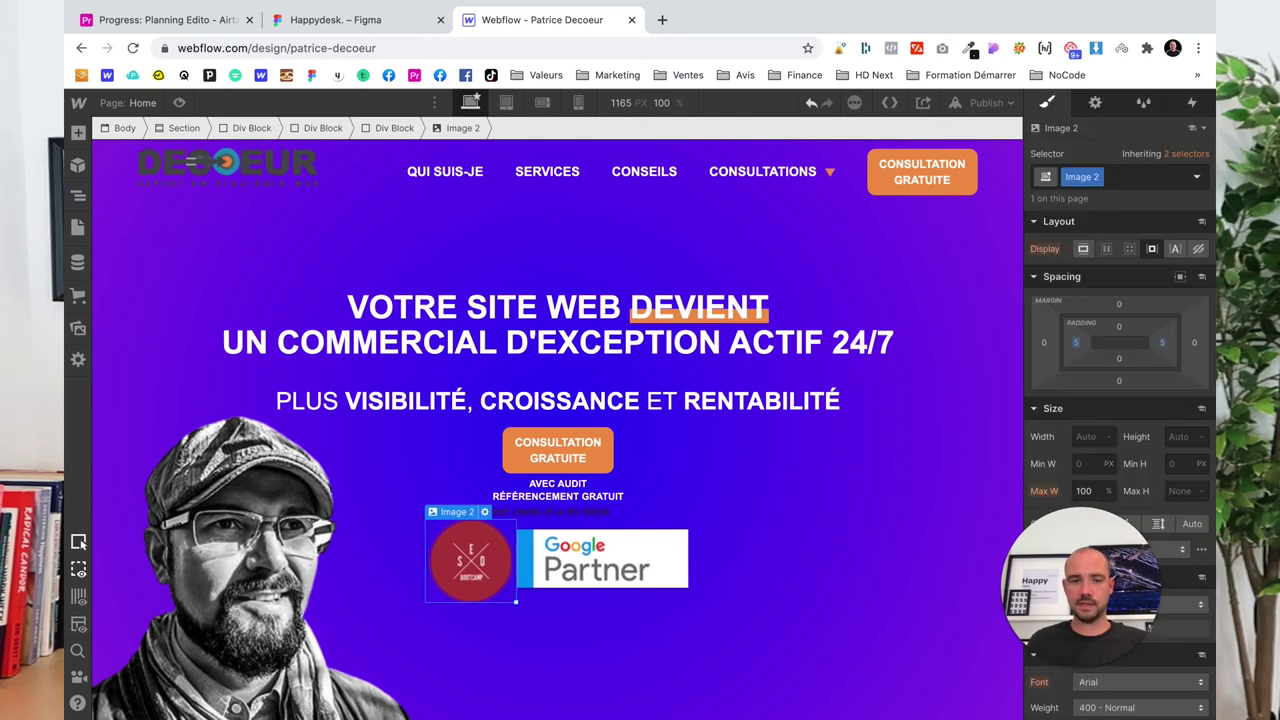
left_click(612, 600)
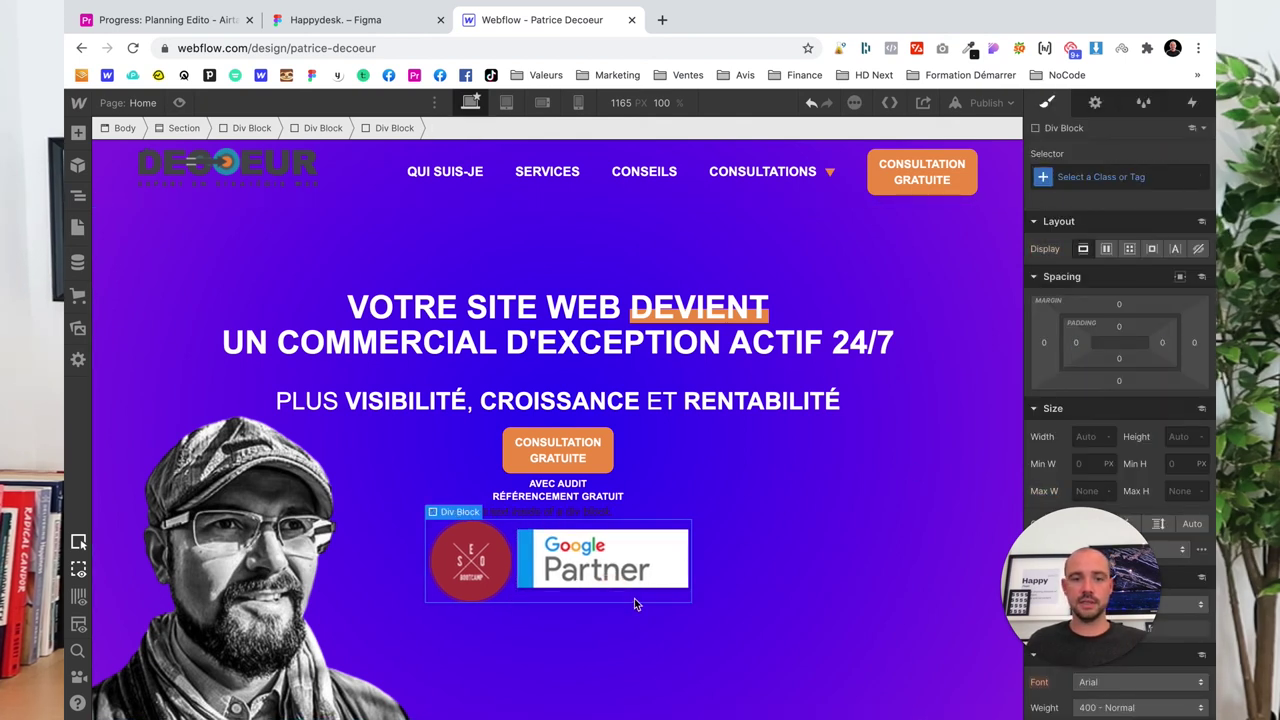
left_click(625, 514)
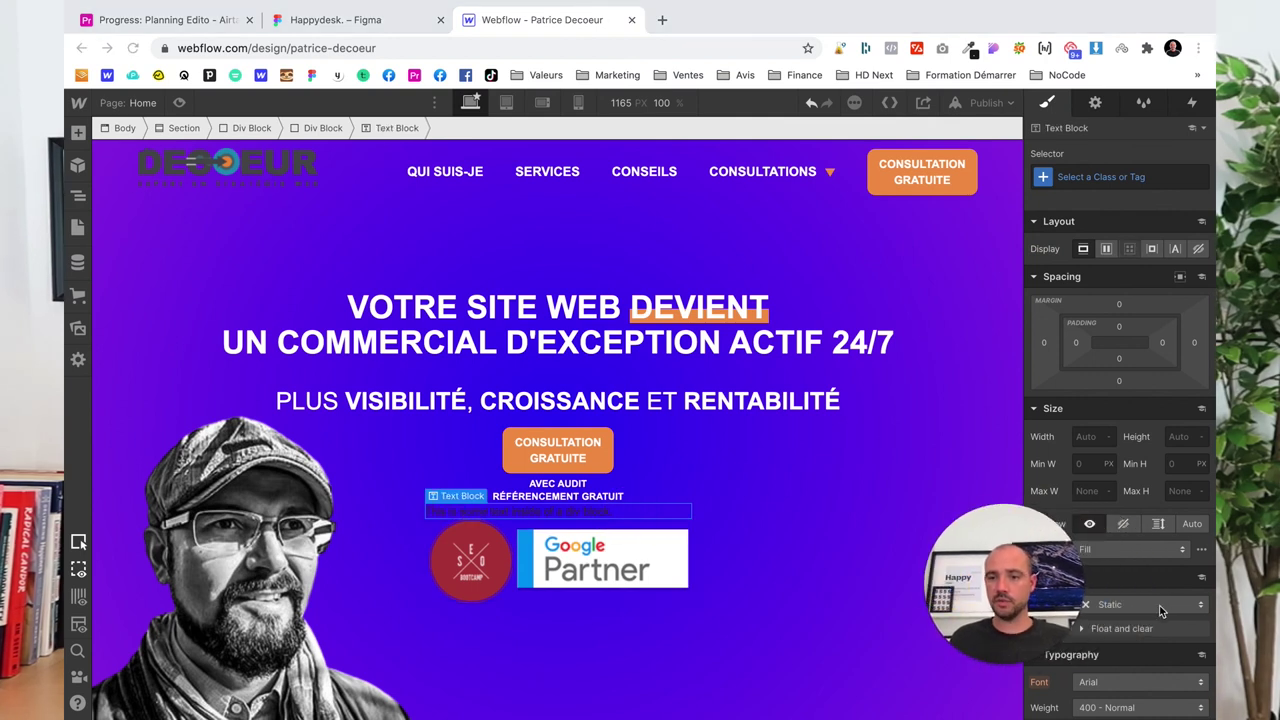
Set the text block above the badges to size 18 and white
scroll(1159, 605, "down", 5)
left_click(1085, 462)
type("18")
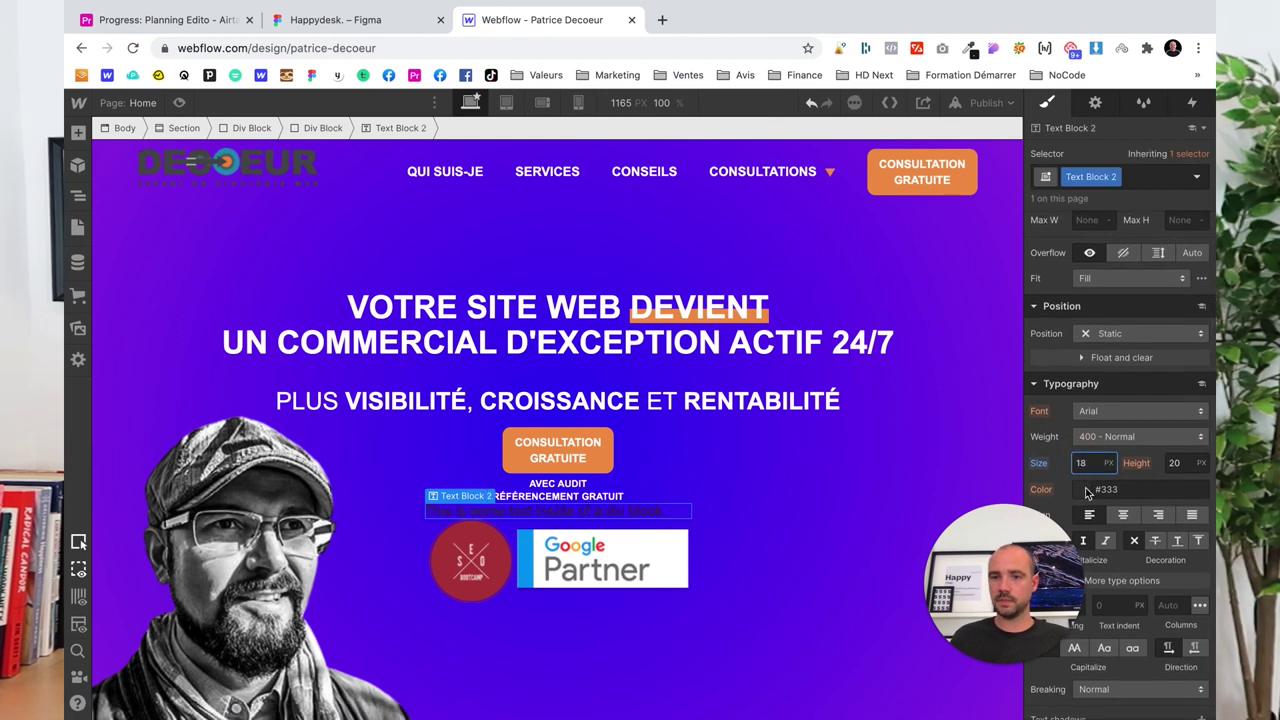
left_click(1086, 490)
left_click_drag(1033, 252, 1031, 232)
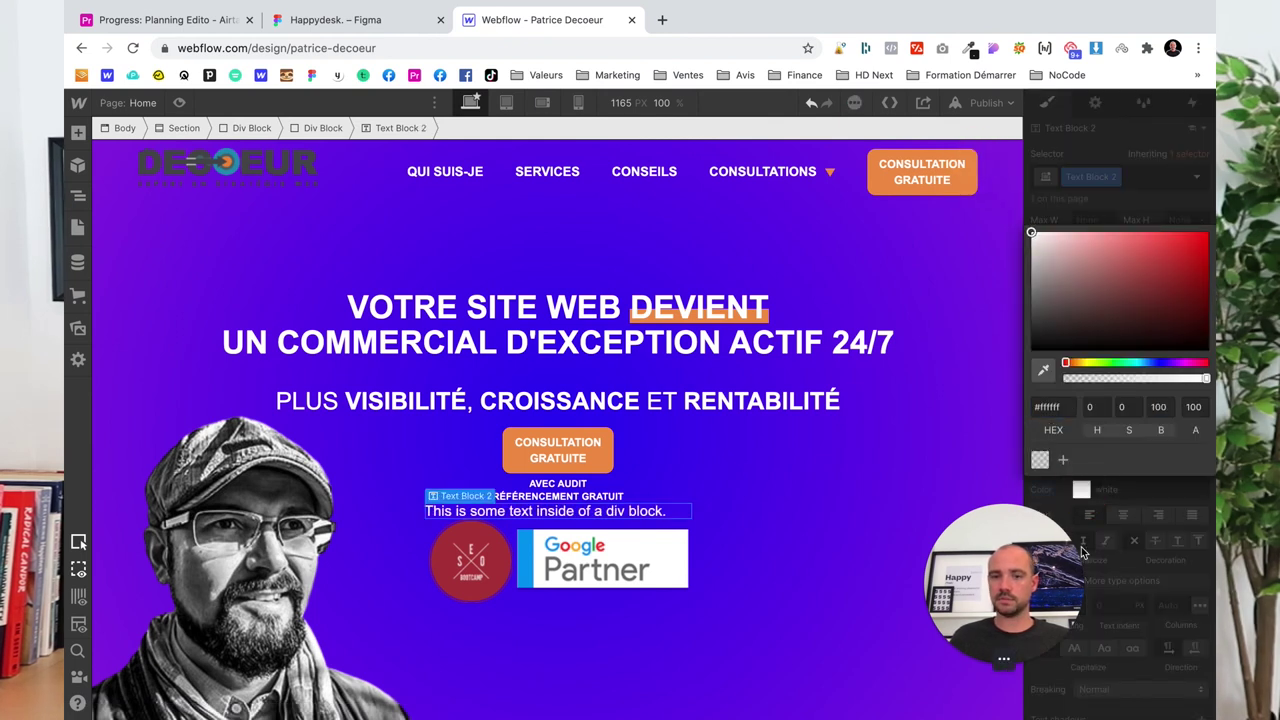
left_click(1130, 652)
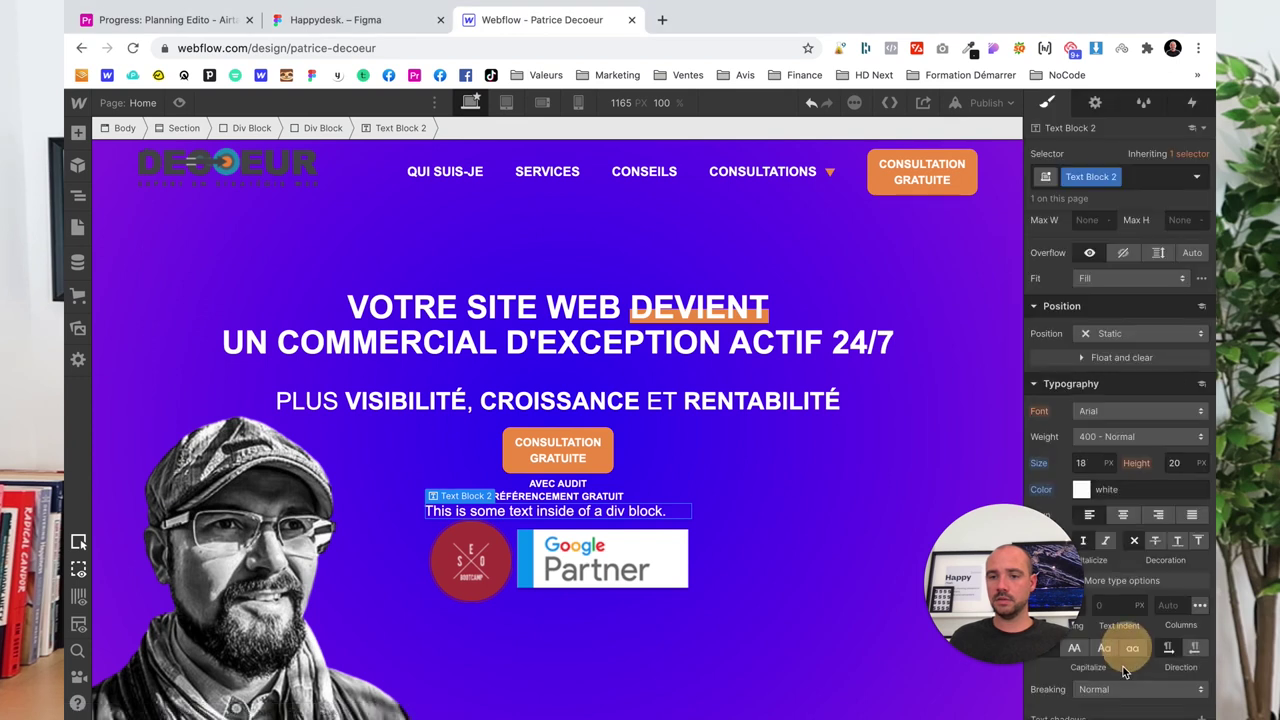
Delete the placeholder text, comparing against the Figma hero's caption wording
left_click(335, 19)
left_click(492, 22)
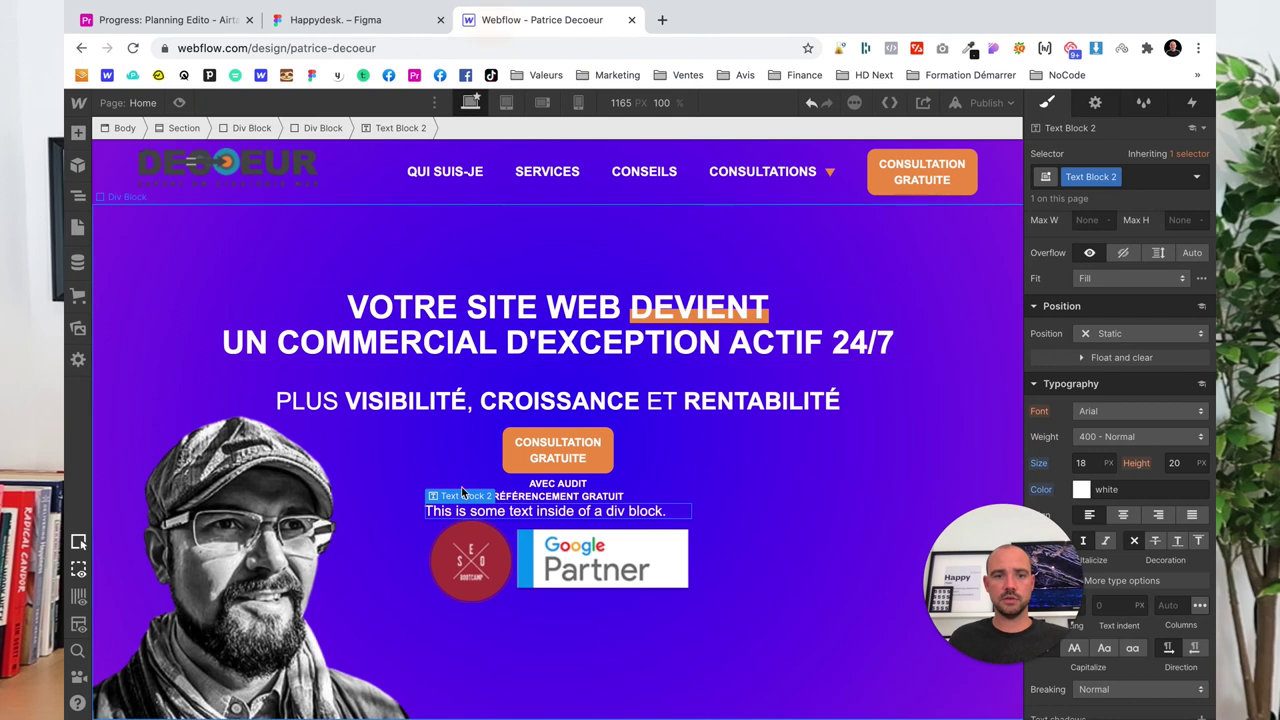
double_click(501, 513)
key("super+a")
key("BackSpace")
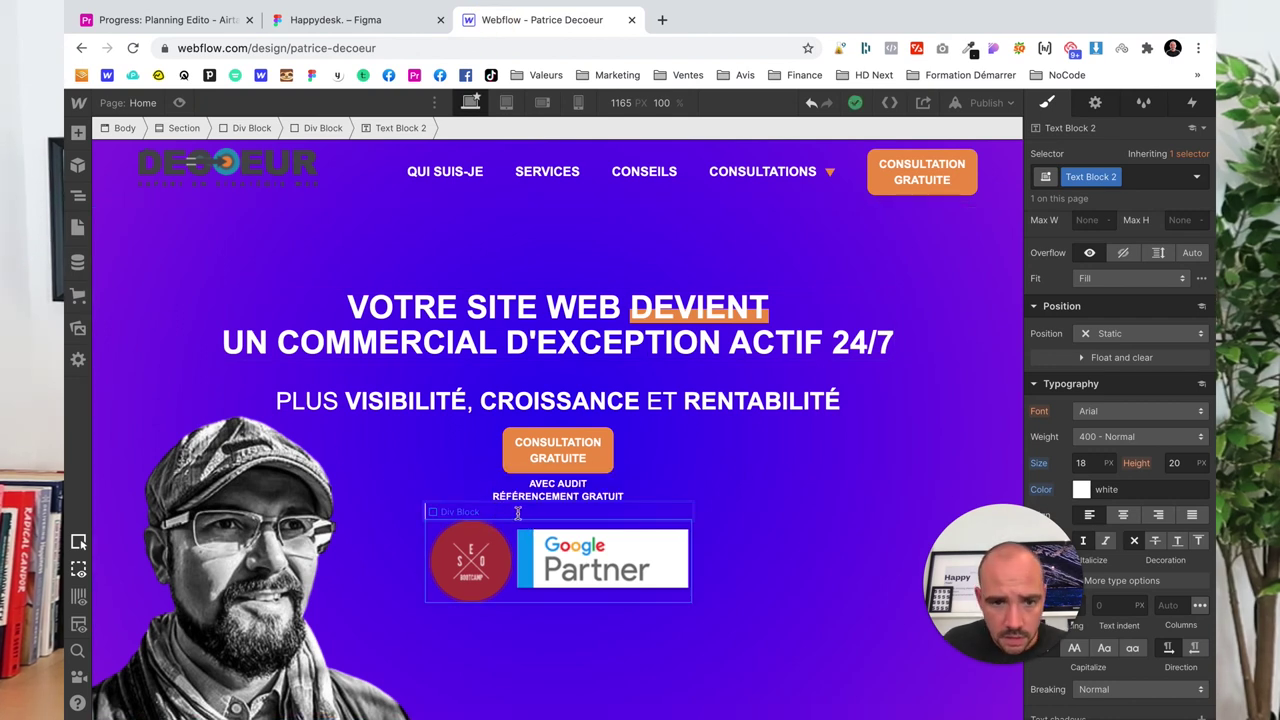
left_click(386, 20)
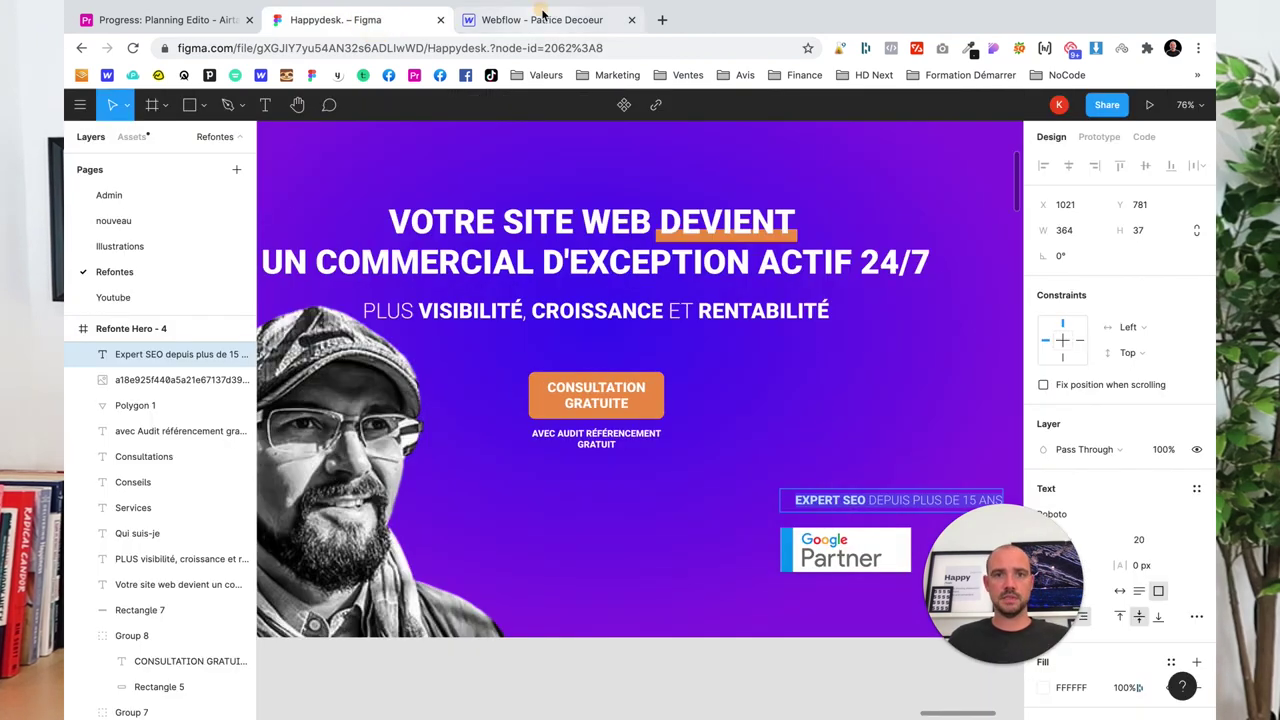
Paste the Expert SEO caption text into the empty text block above the badges
left_click(540, 20)
double_click(489, 505)
type("Expert SEO depuis plus de 15 ans")
left_click(795, 507)
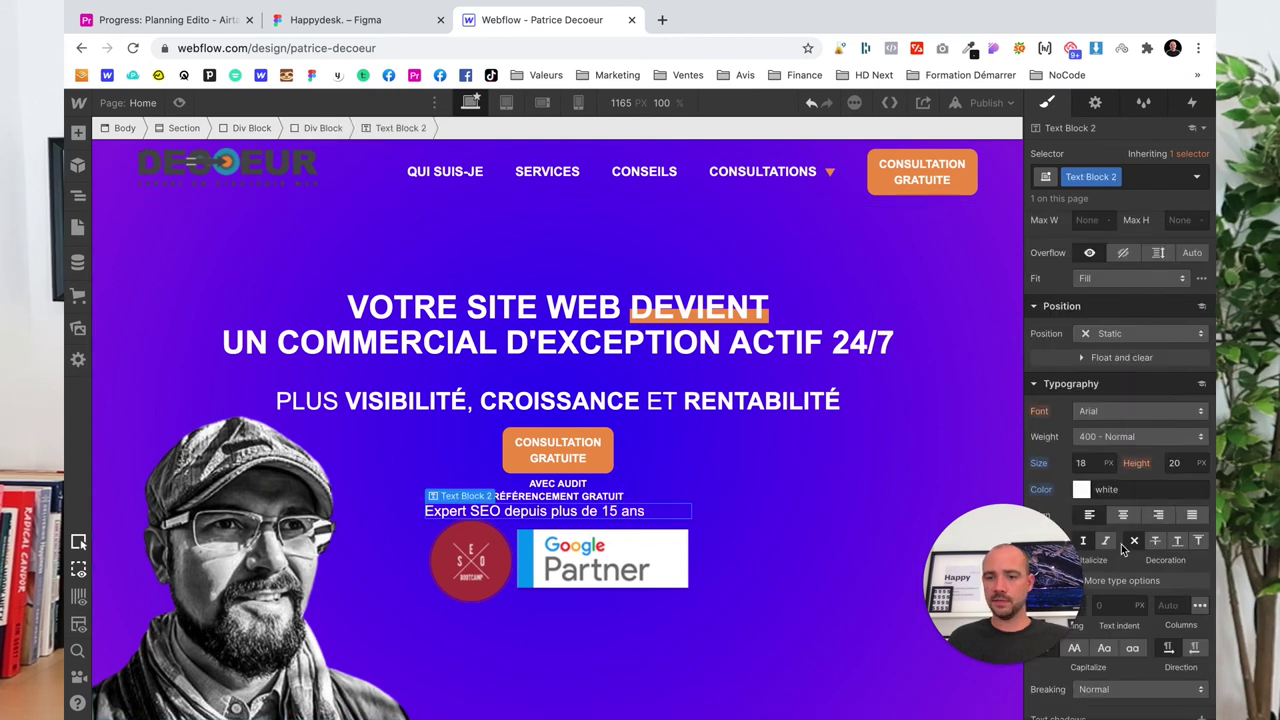
Set the caption to uppercase, leaving the whole line at its regular weight
scroll(1122, 546, "down", 3)
left_click(1073, 524)
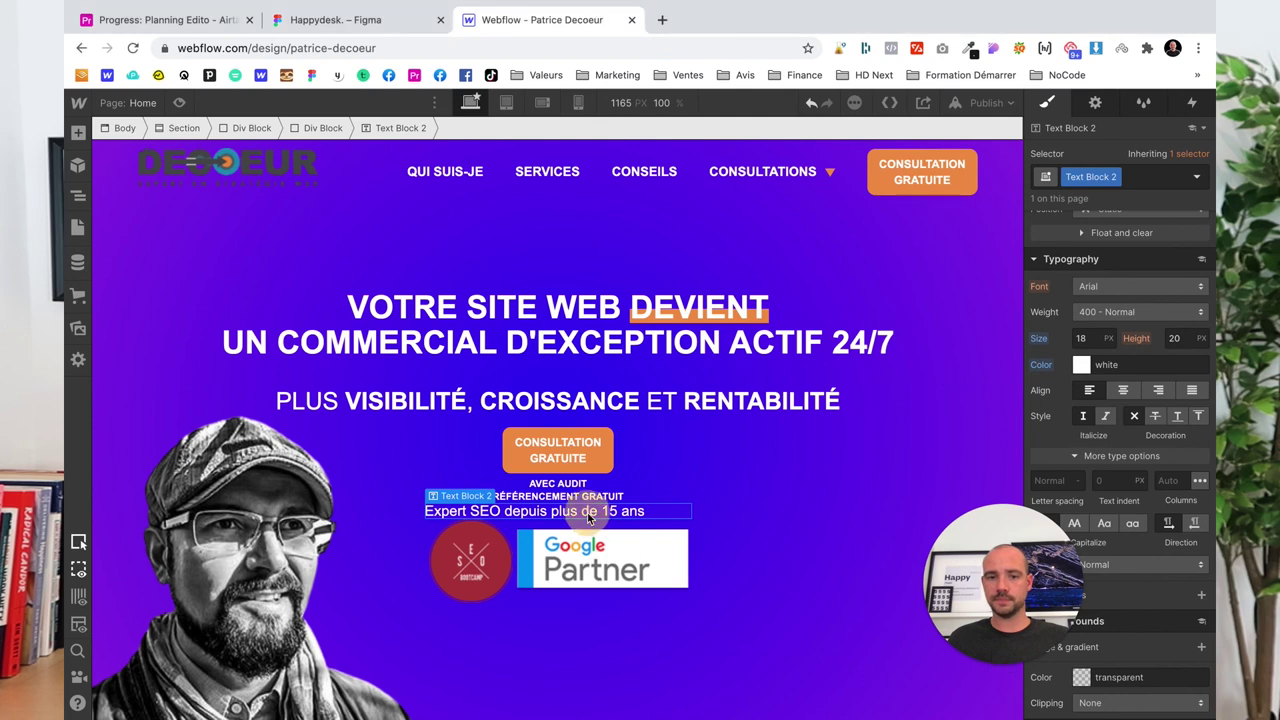
key("Return")
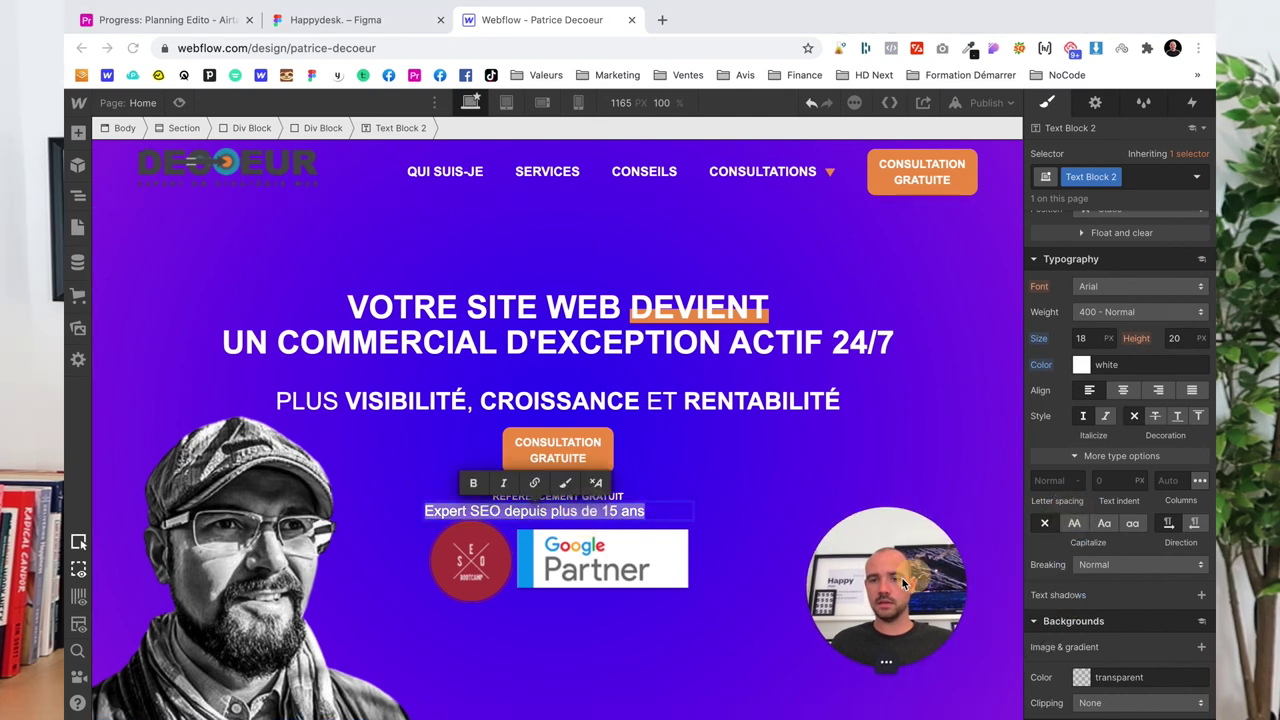
left_click(1076, 523)
left_click(1073, 524)
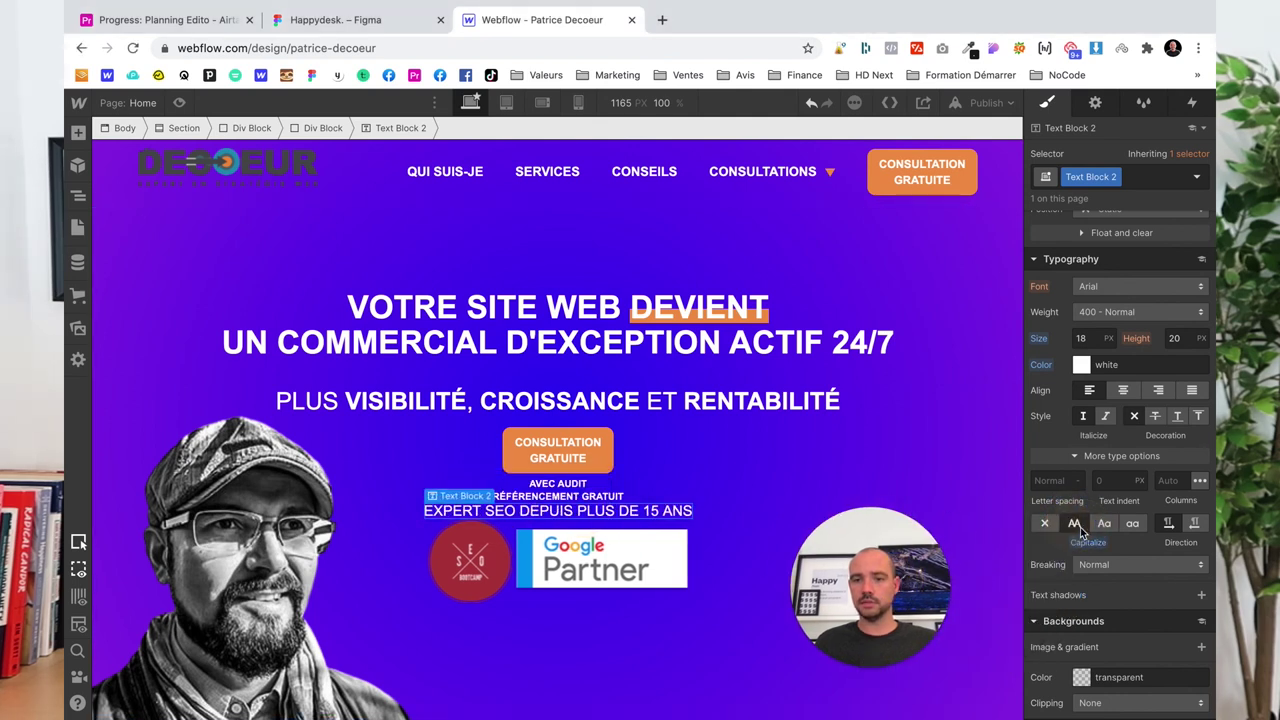
left_click(1095, 316)
left_click(1093, 366)
key("ctrl+z")
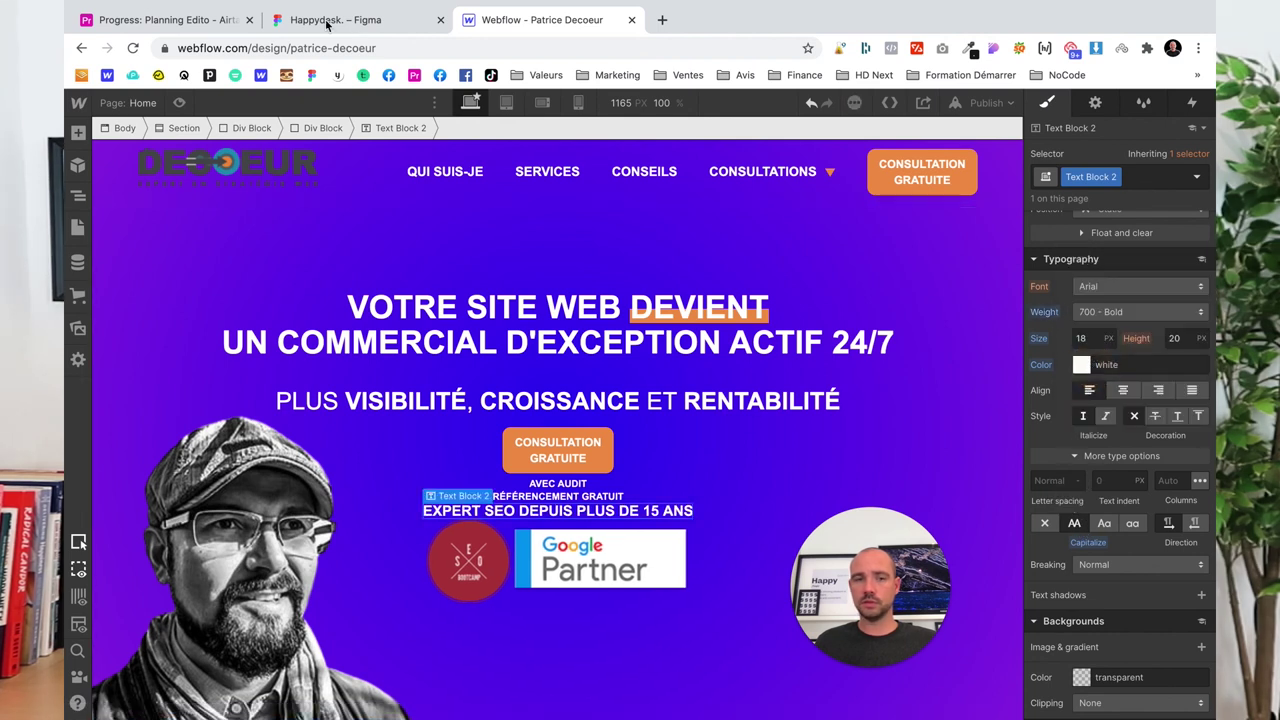
Bold only the words EXPERT SEO, matching the Figma design
left_click(320, 19)
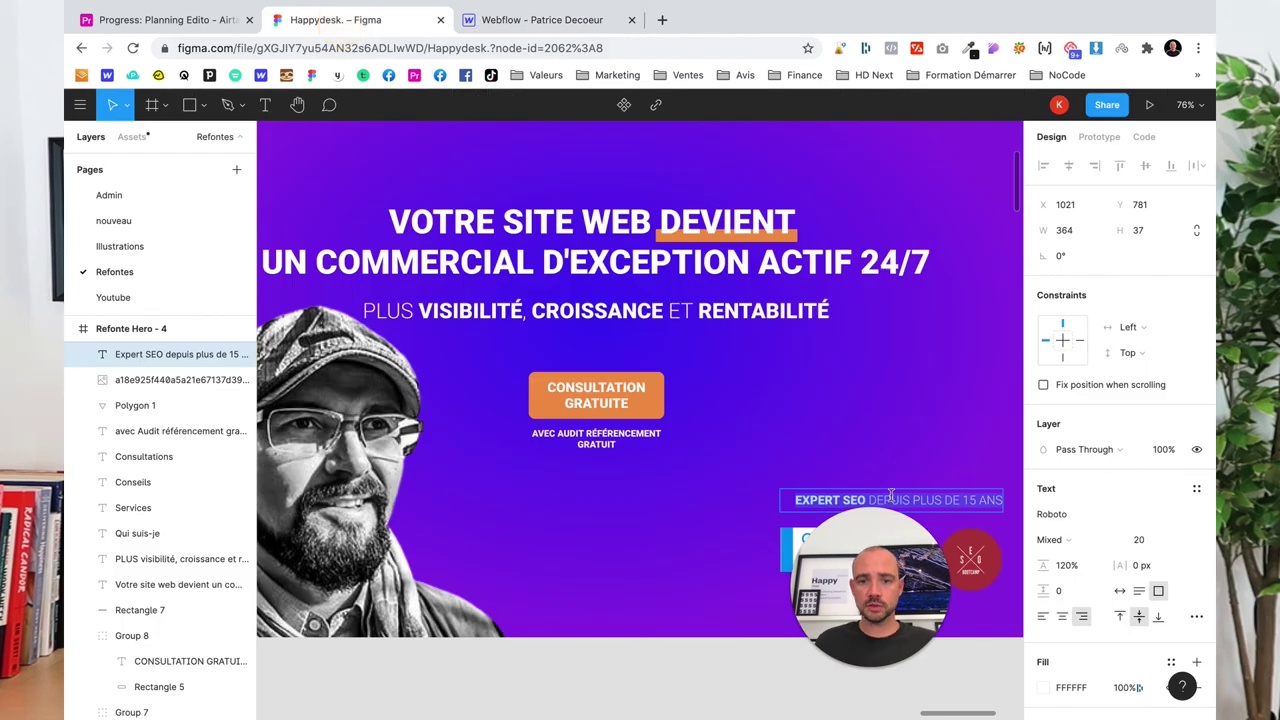
left_click(522, 19)
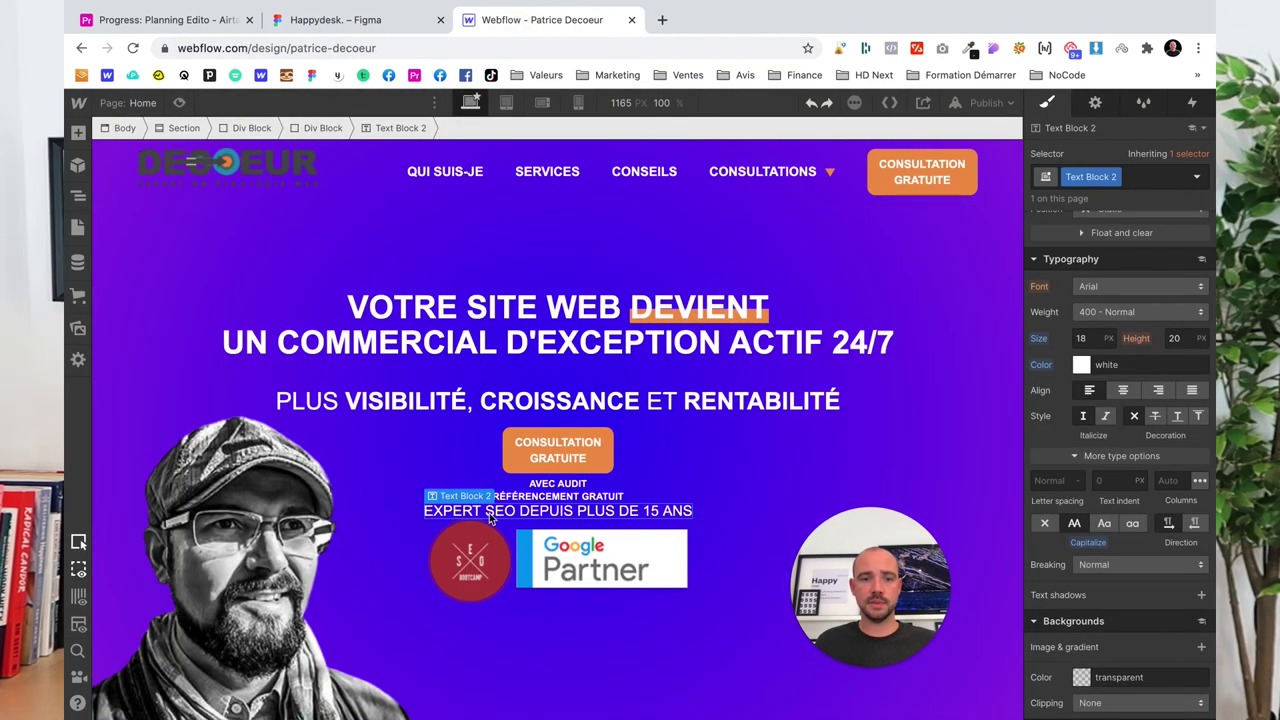
left_click_drag(516, 511, 424, 511)
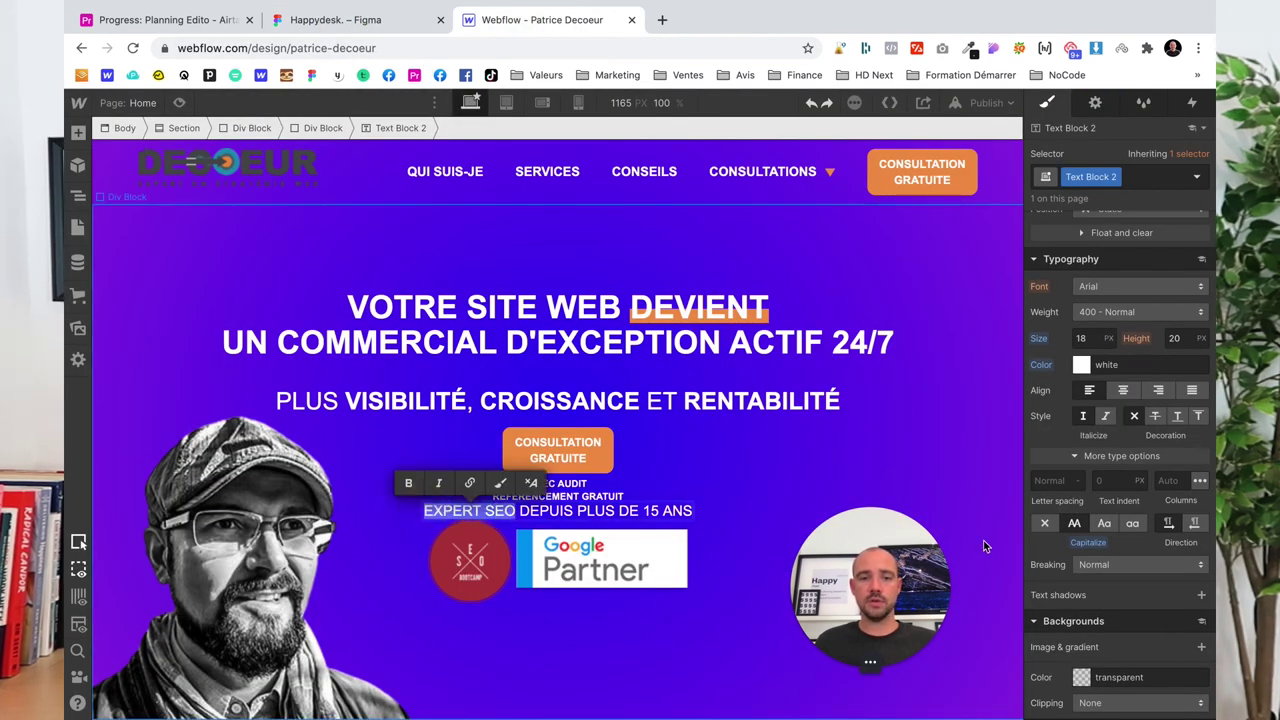
left_click(408, 483)
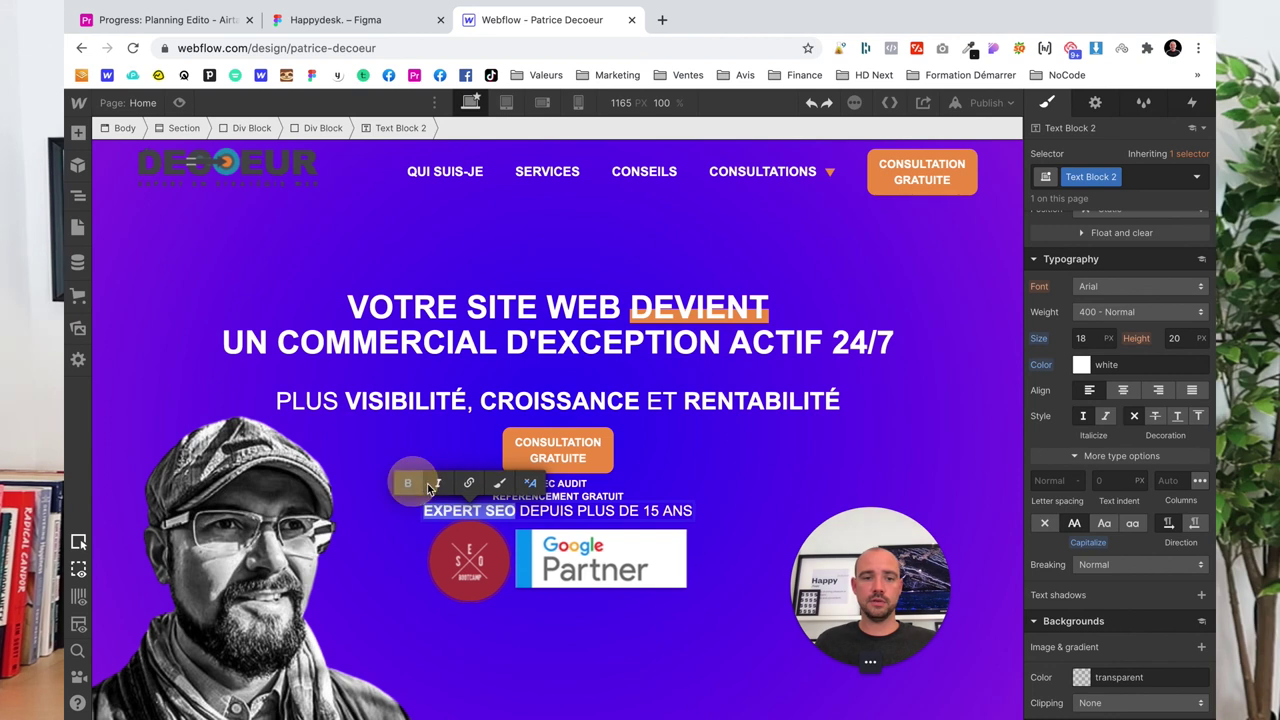
left_click(687, 500)
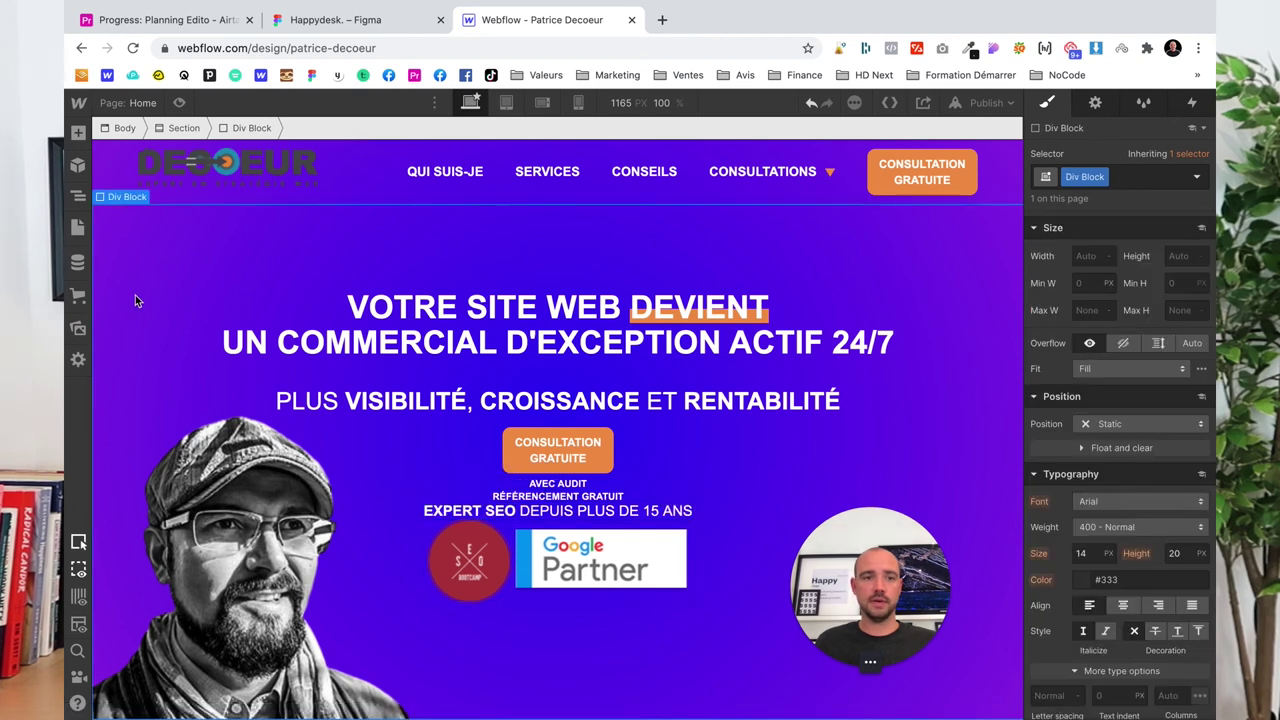
Select the Div Block holding the caption and badges and set its Position to Absolute
left_click(78, 198)
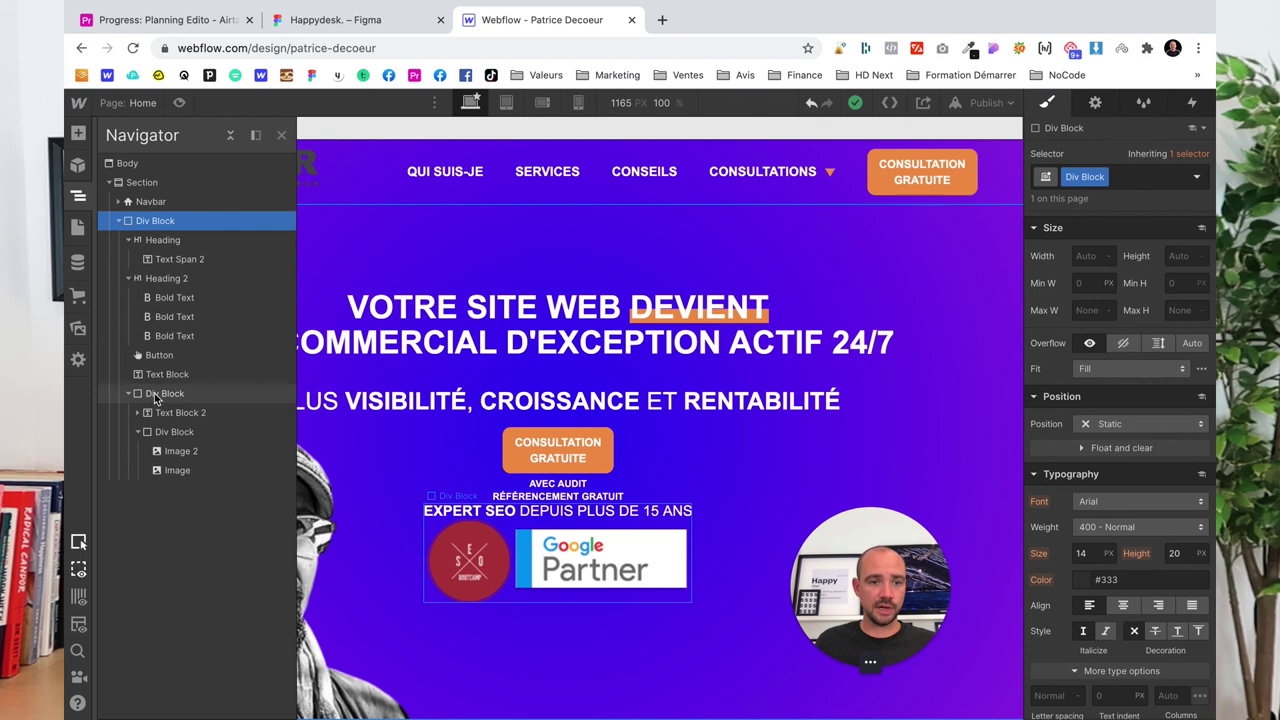
left_click(507, 508)
left_click(79, 197)
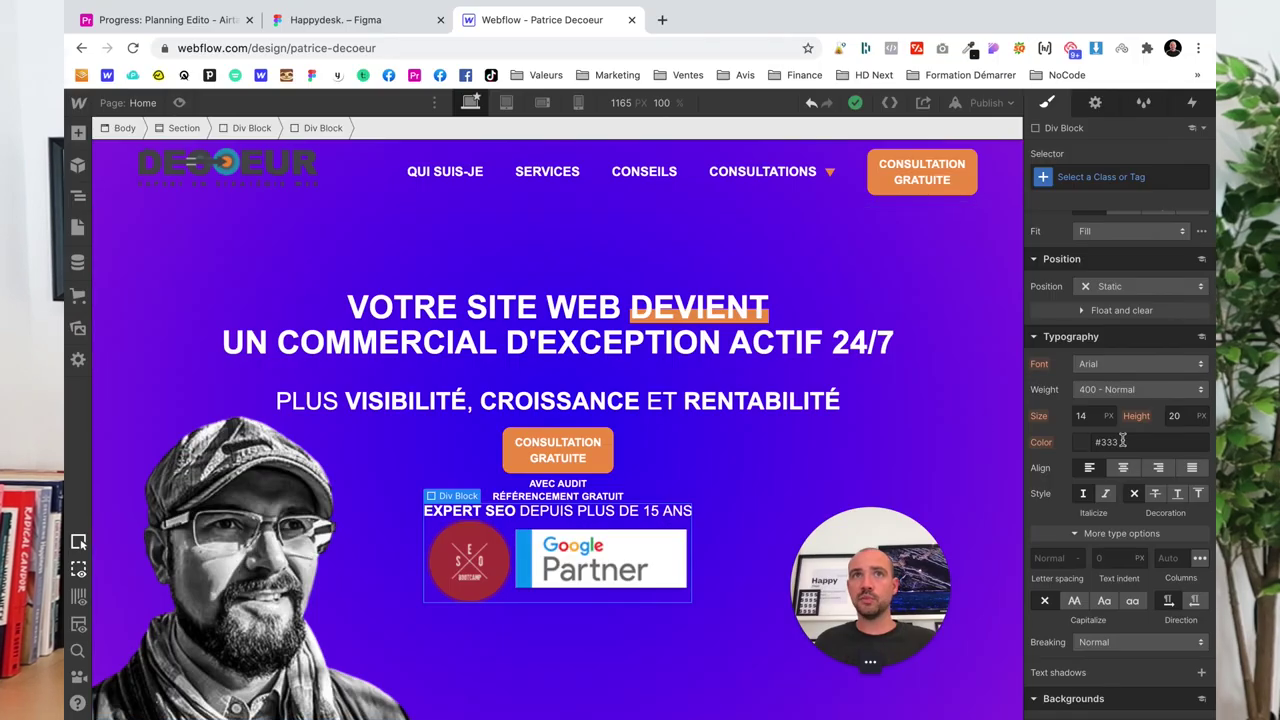
scroll(1107, 457, "up", 5)
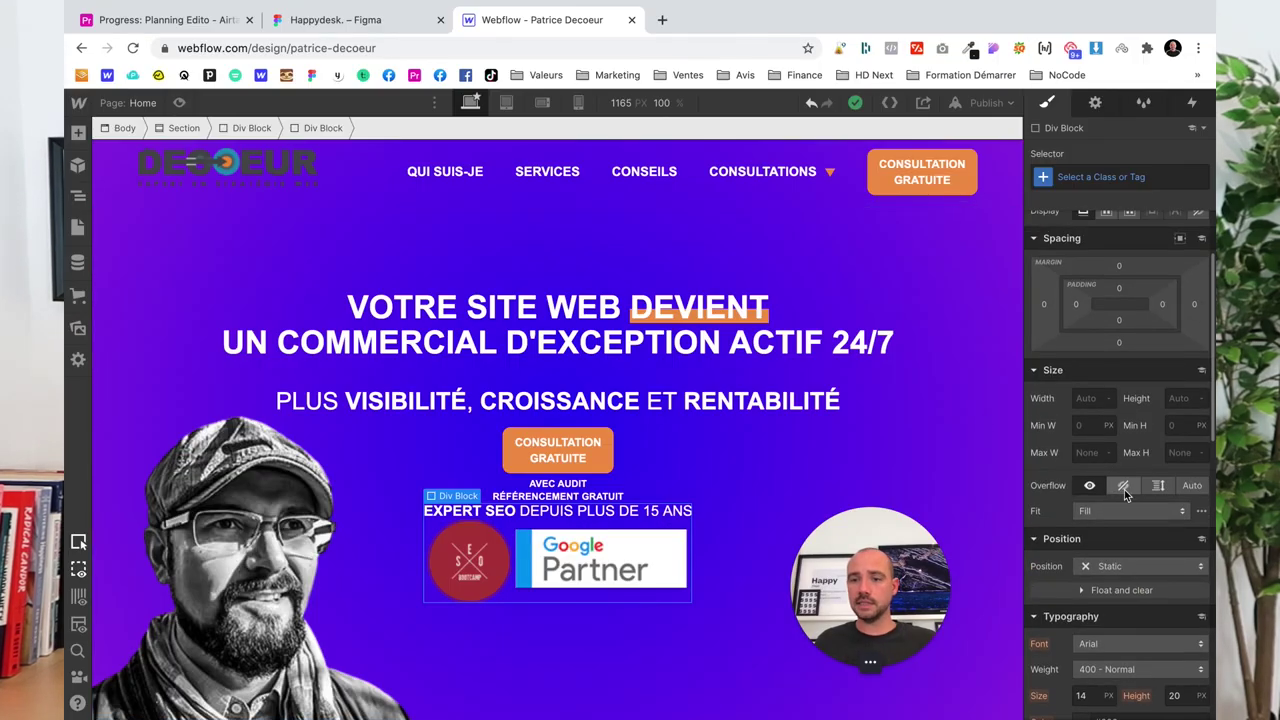
scroll(1124, 489, "down", 5)
scroll(1136, 472, "down", 4)
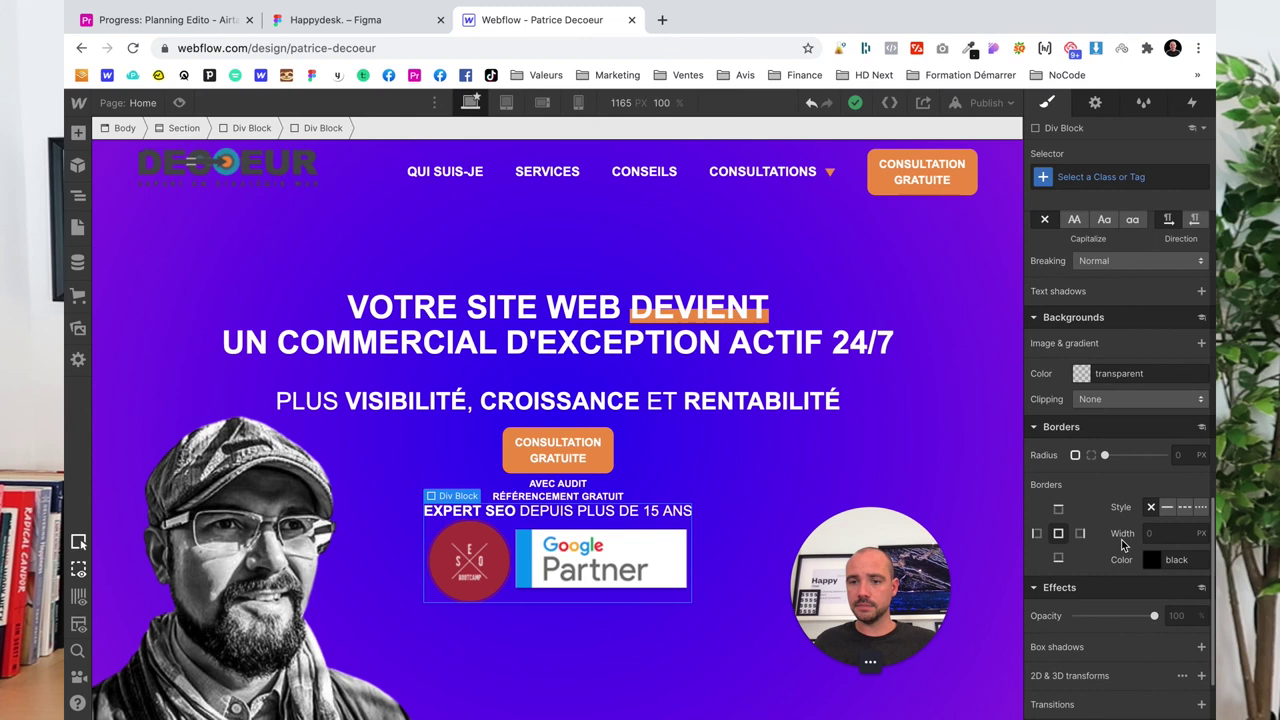
scroll(1121, 539, "up", 6)
scroll(1121, 545, "up", 1)
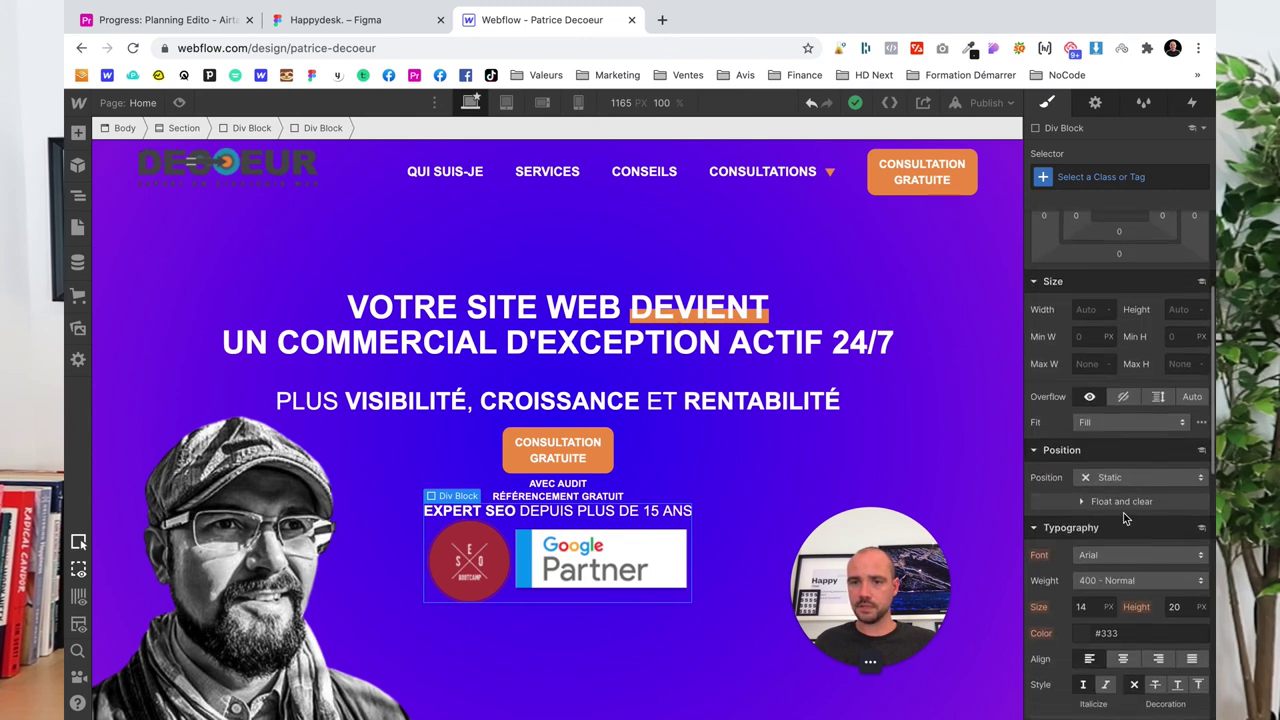
left_click(1133, 480)
left_click(1128, 515)
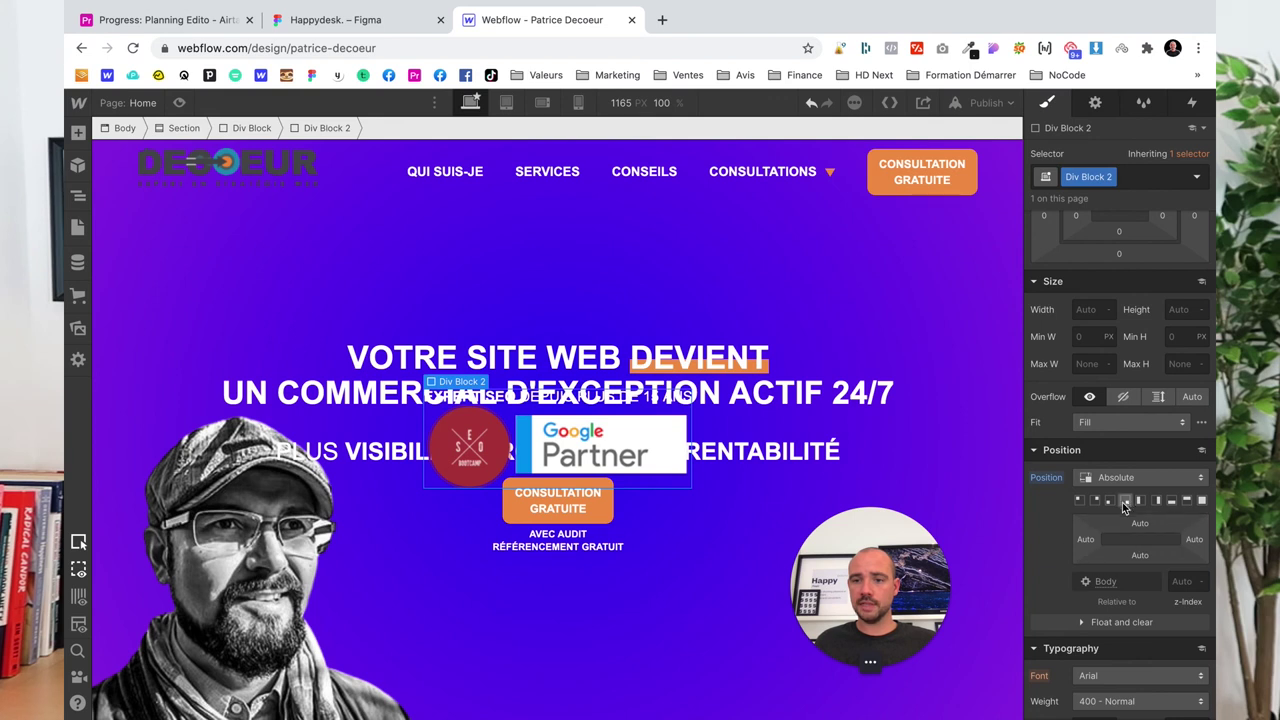
Anchor the caption-and-badges block bottom-right with a 5% right offset, then check it in Preview
left_click(1125, 502)
mouse_move(1193, 546)
left_mouse_down()
mouse_move(1193, 530)
mouse_move(1147, 540)
left_mouse_up()
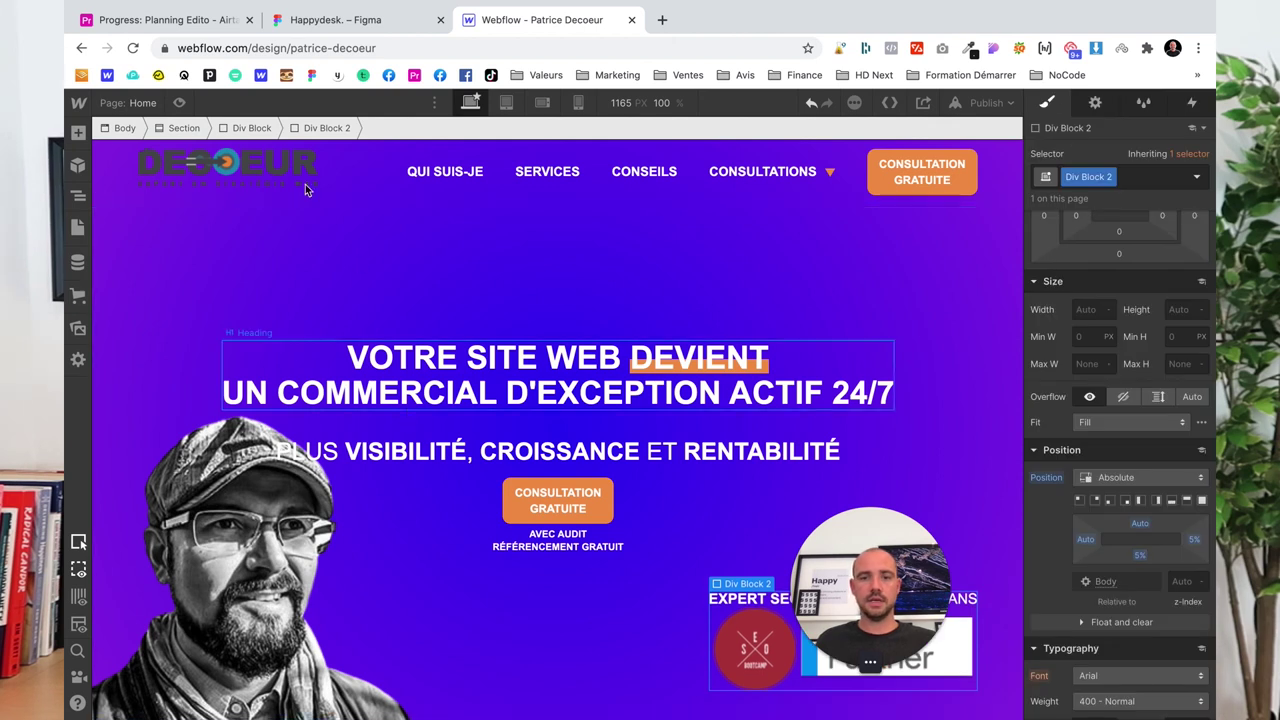
left_click(180, 103)
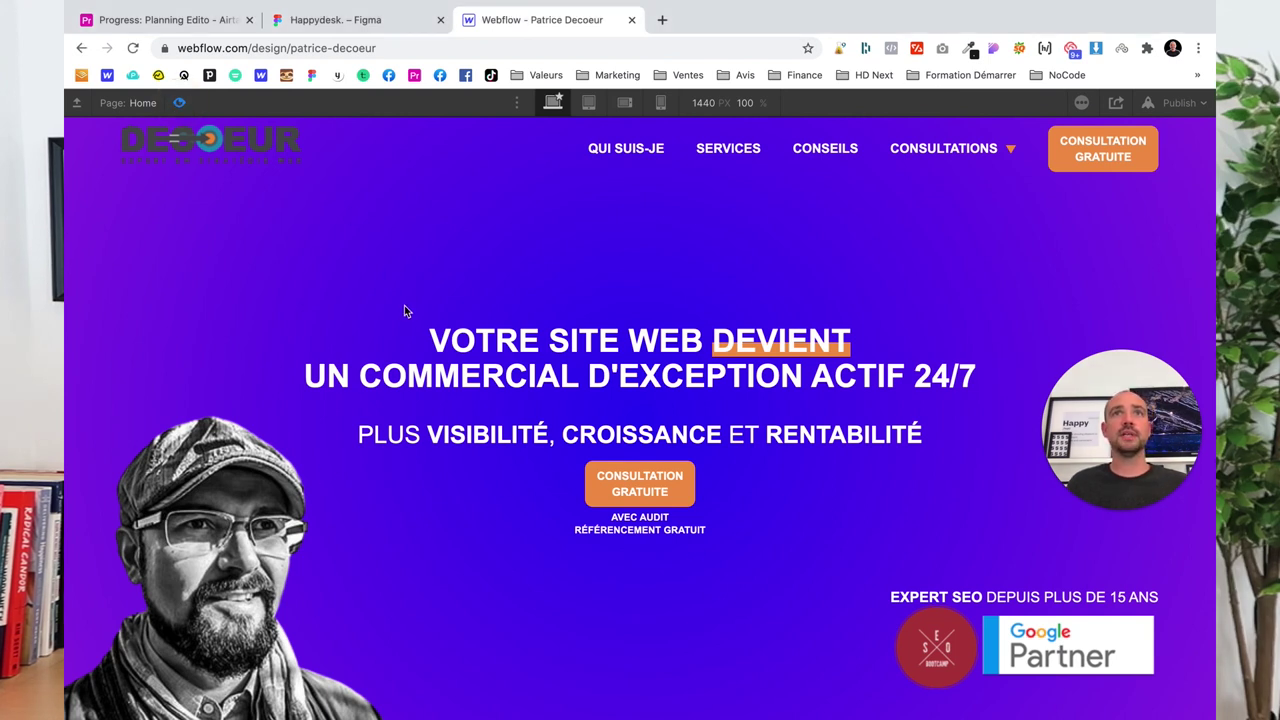
left_click(189, 114)
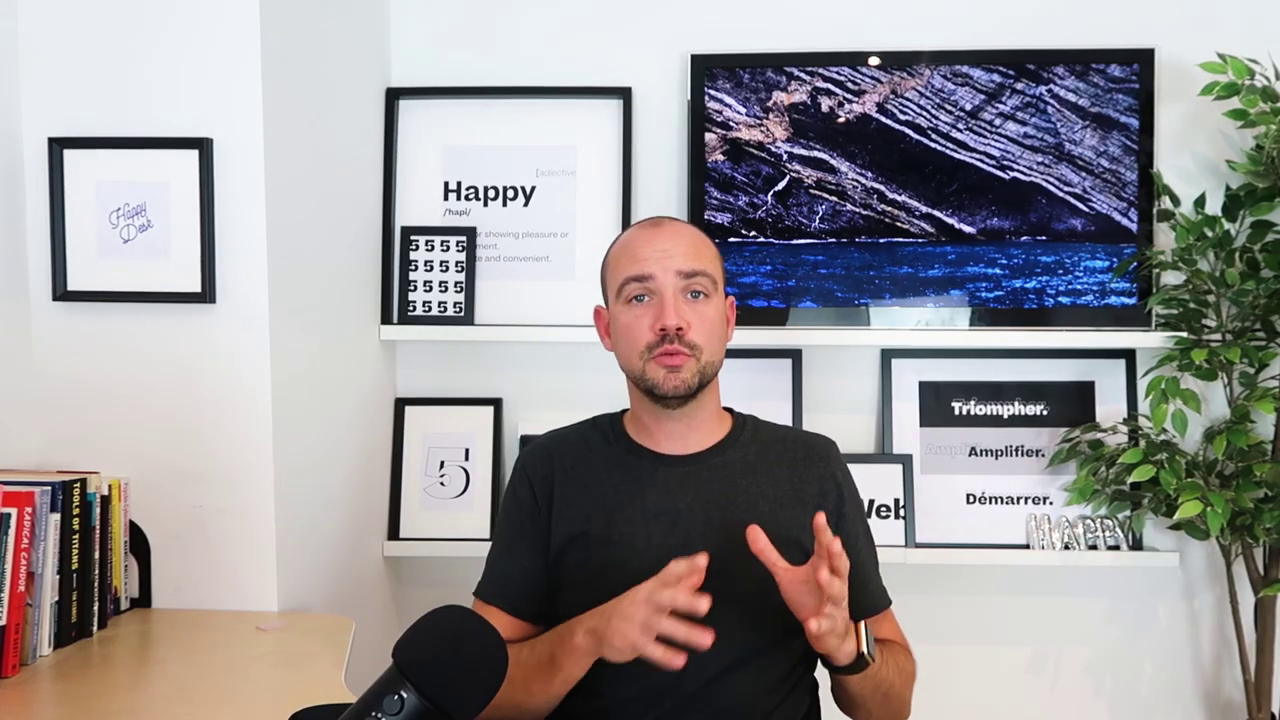